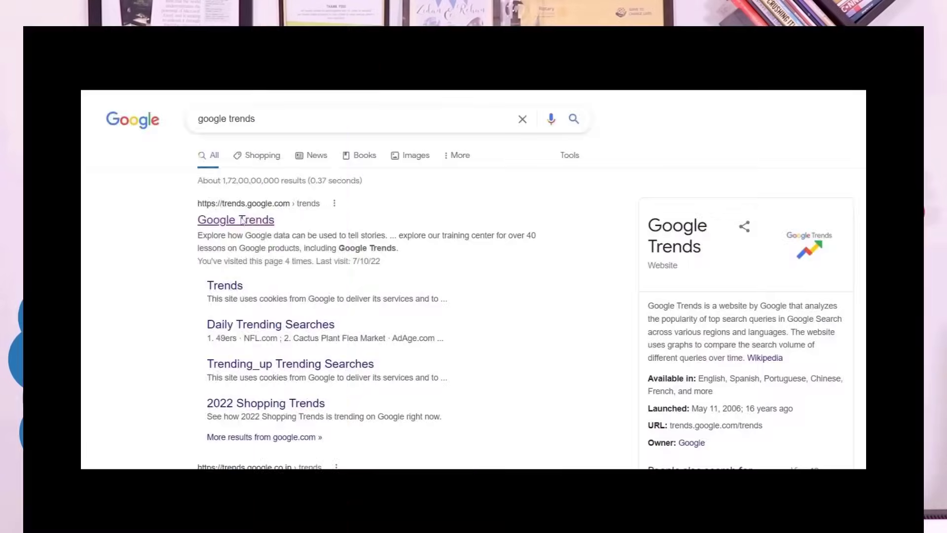
Search Google Trends for Microsoft Power BI over the Past 5 years, Worldwide
left_click(237, 218)
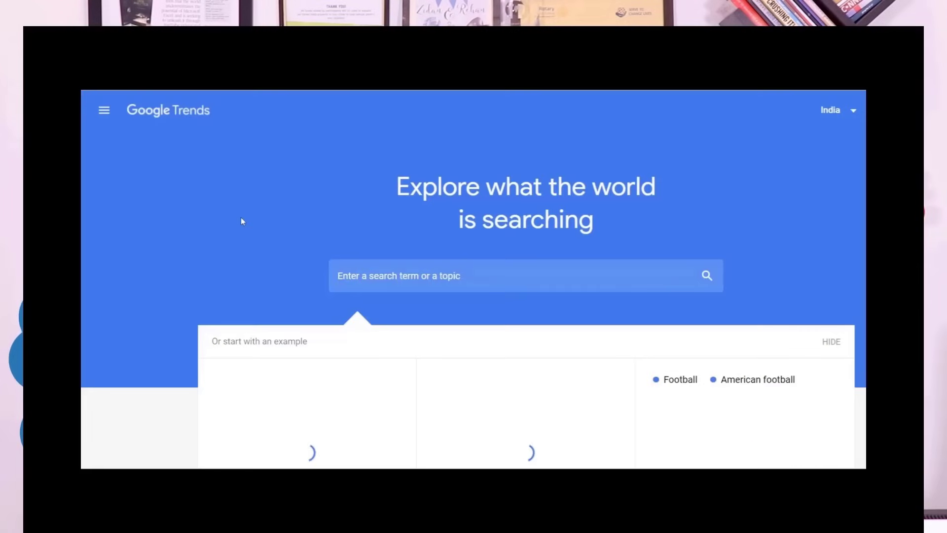
left_click(543, 275)
type("power bi")
left_click(381, 341)
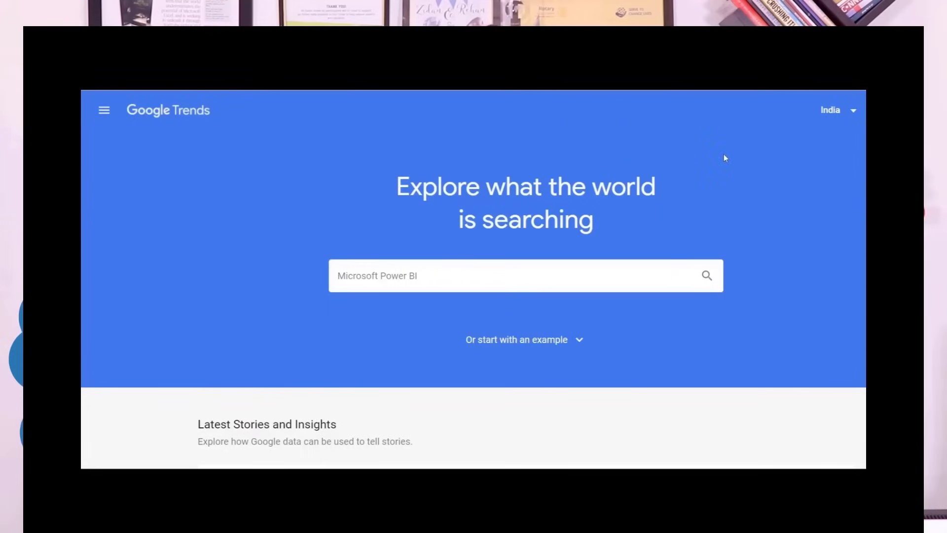
left_click(707, 275)
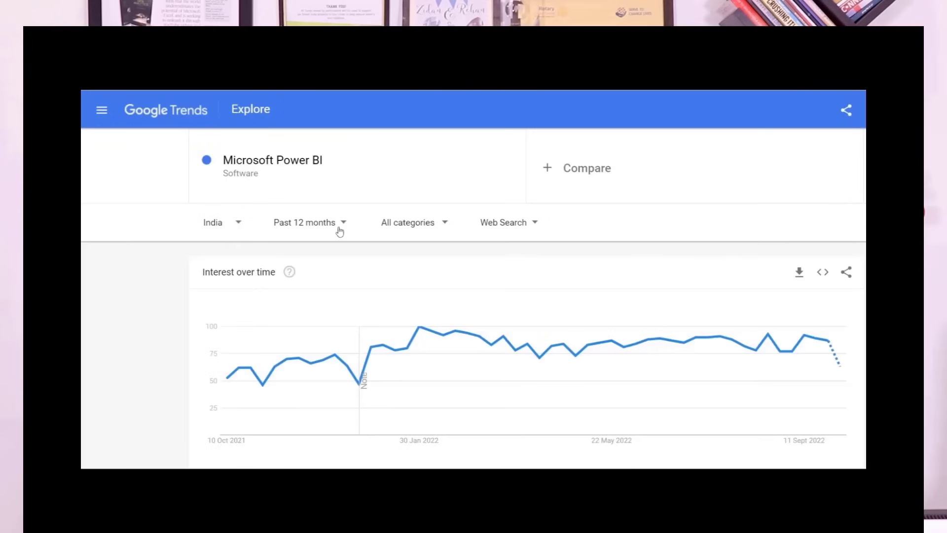
left_click(309, 400)
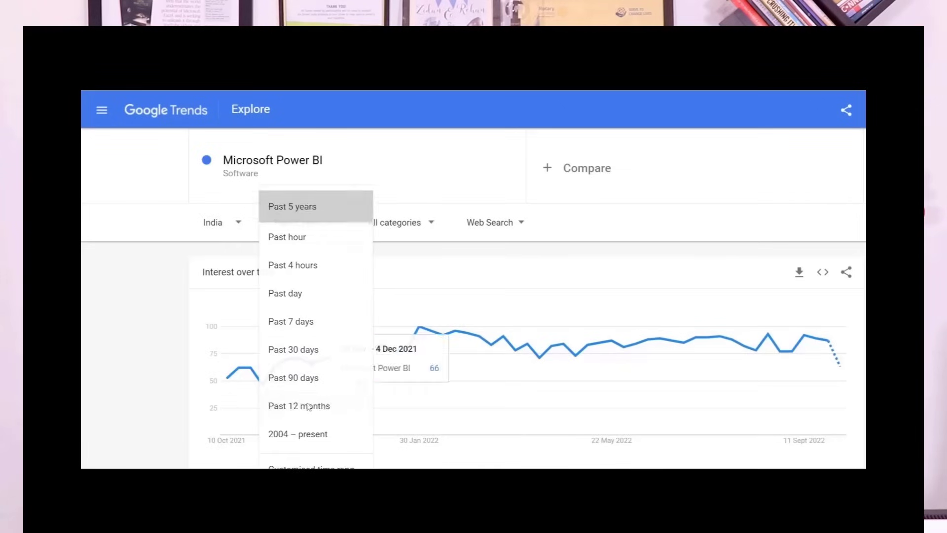
left_click(236, 226)
left_click(228, 257)
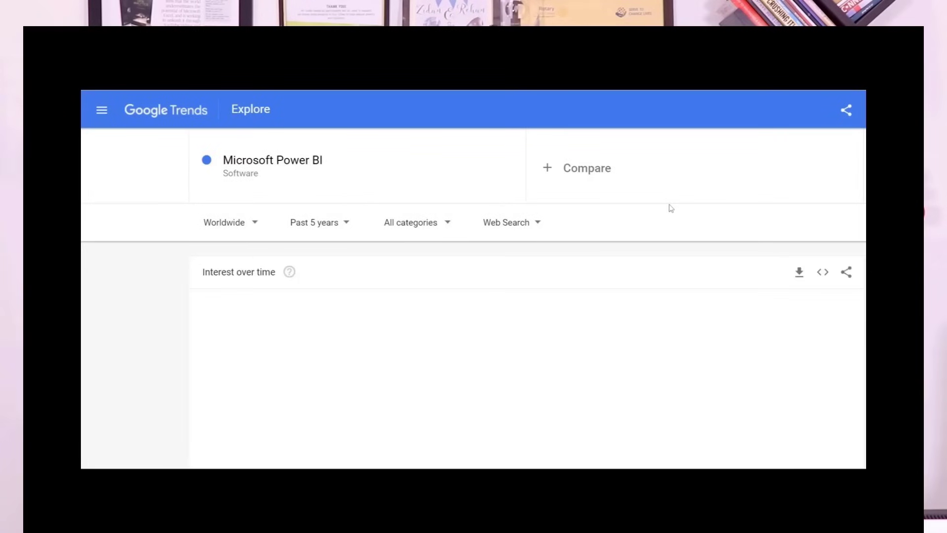
Add Tableau Software as a comparison term
left_click(557, 168)
type("TABLEAU")
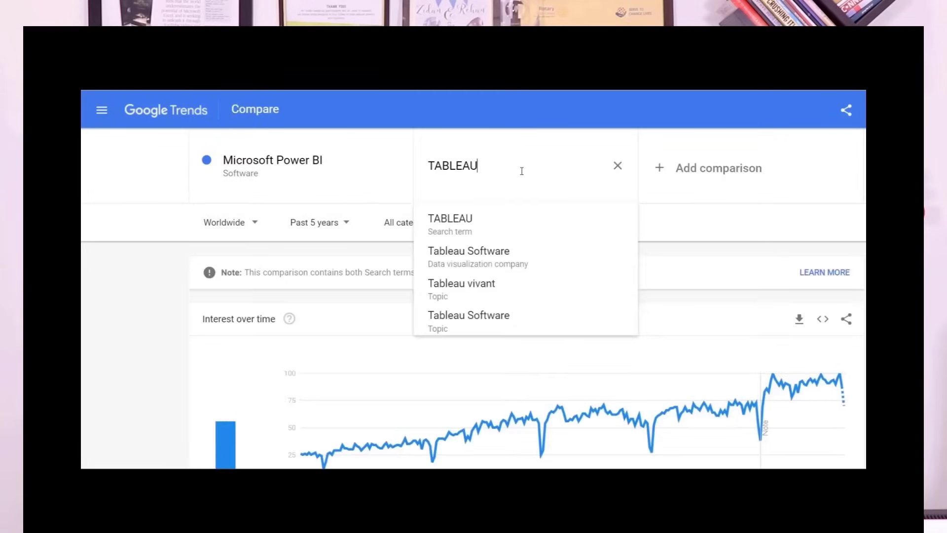
left_click(479, 254)
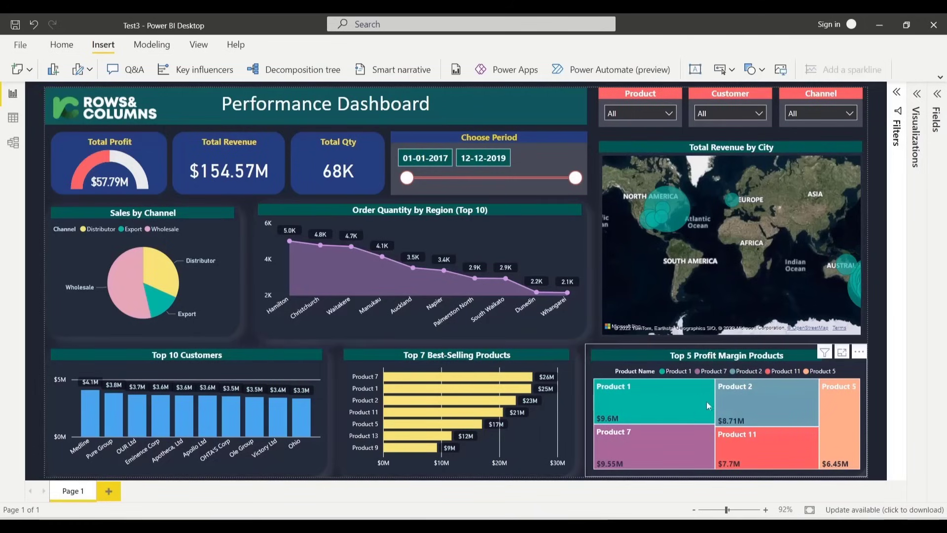
mouse_move(709, 404)
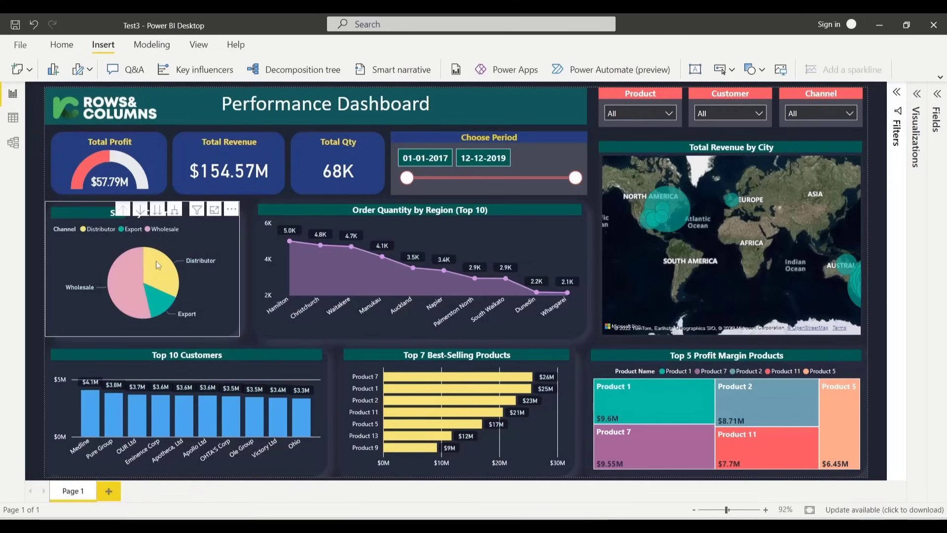
mouse_move(152, 274)
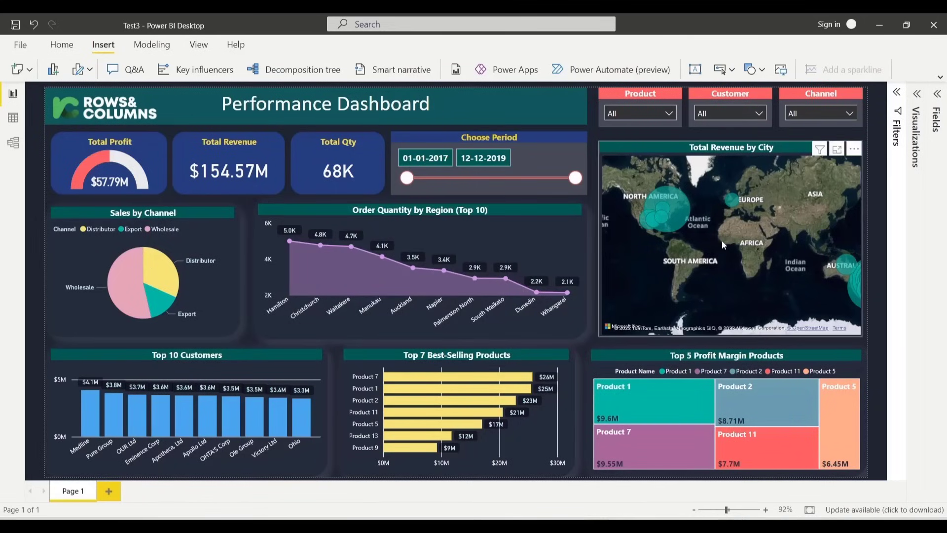
mouse_move(209, 275)
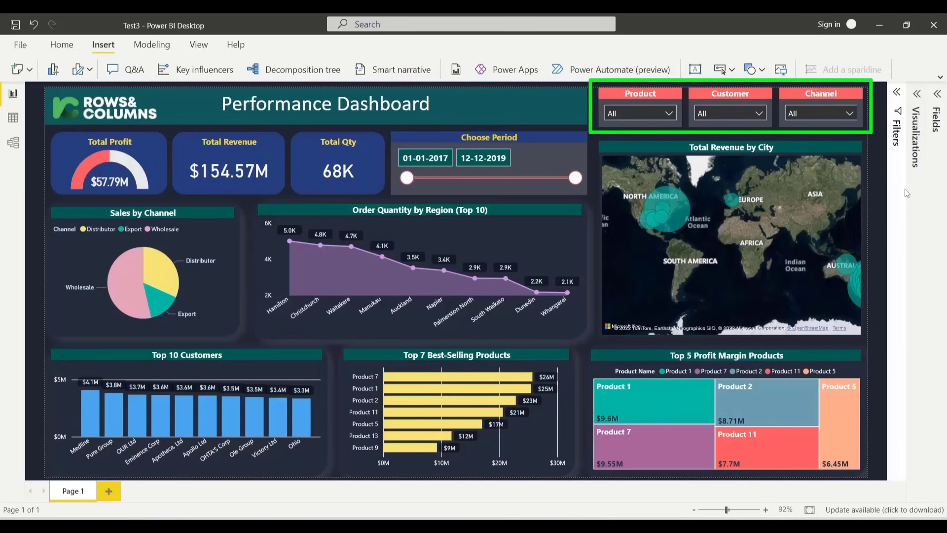
Set the Choose Period calendars to 14-07-2017 through 11-01-2019
left_click(443, 157)
left_click(438, 186)
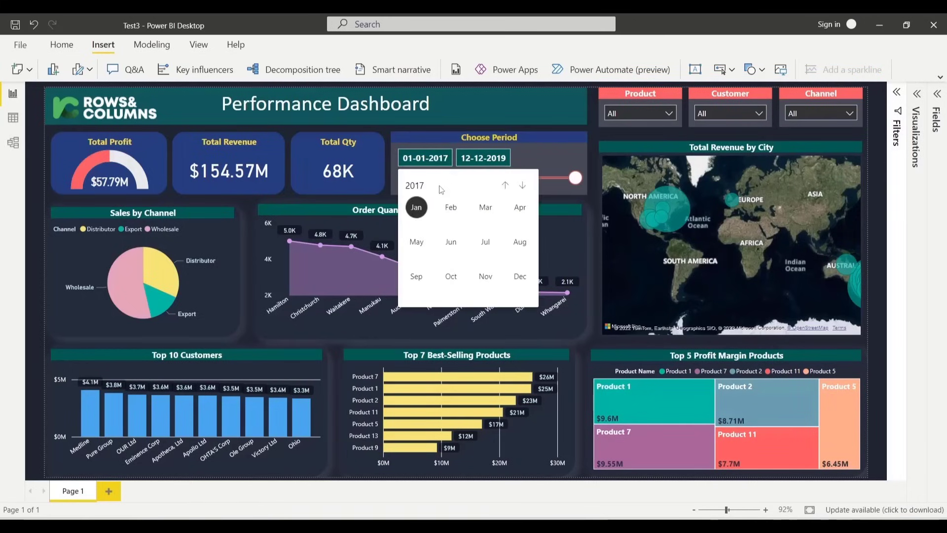
left_click(487, 242)
left_click(483, 257)
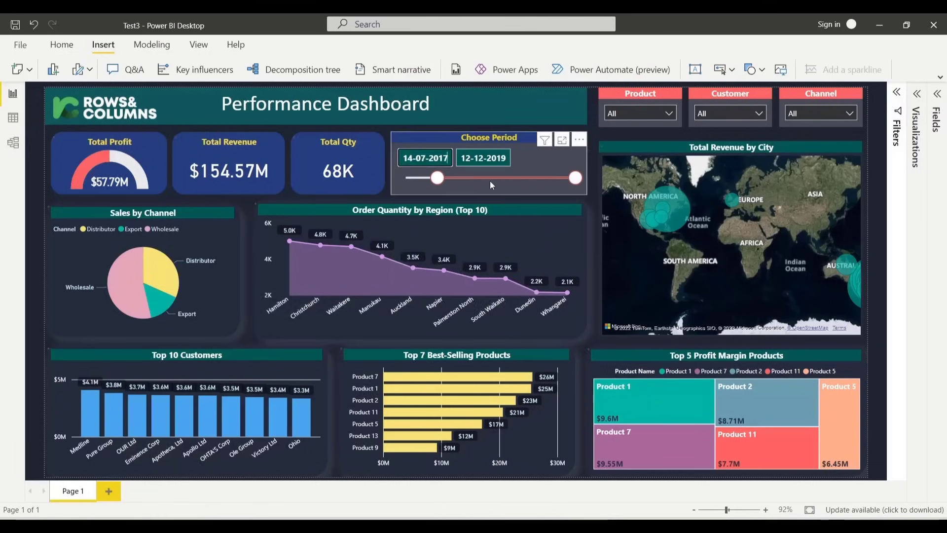
left_click(491, 166)
left_click(479, 186)
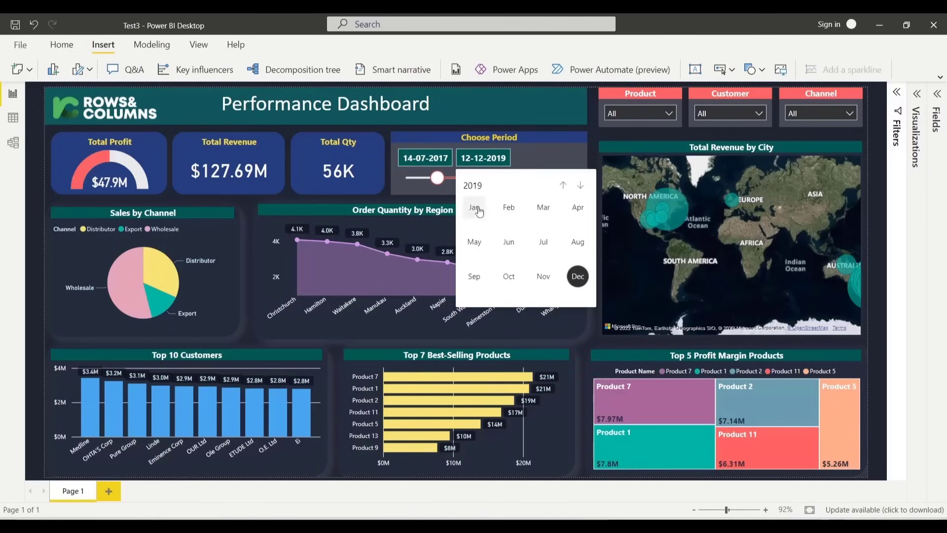
left_click(476, 208)
left_click(540, 242)
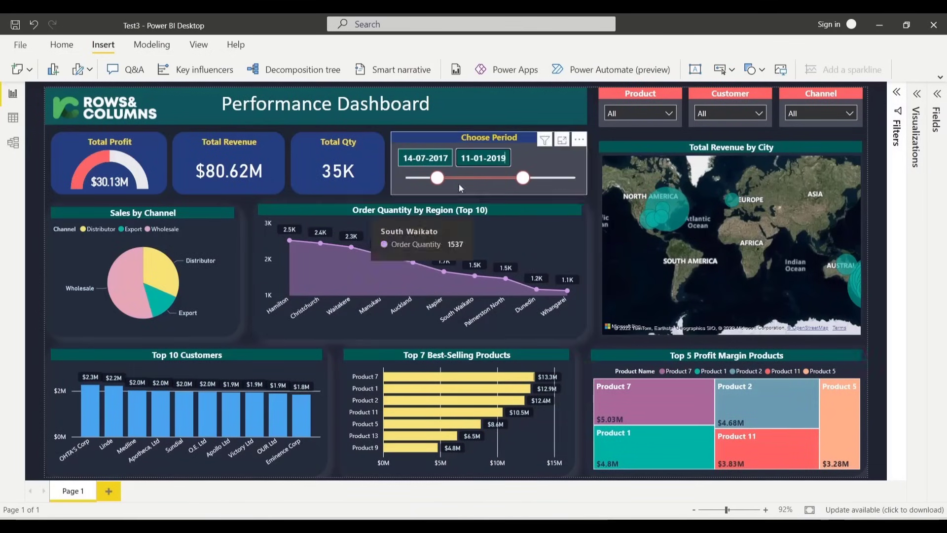
Drag the period slider handles around, then widen it back to nearly the full range
left_click_drag(437, 177, 465, 178)
left_click_drag(523, 178, 550, 178)
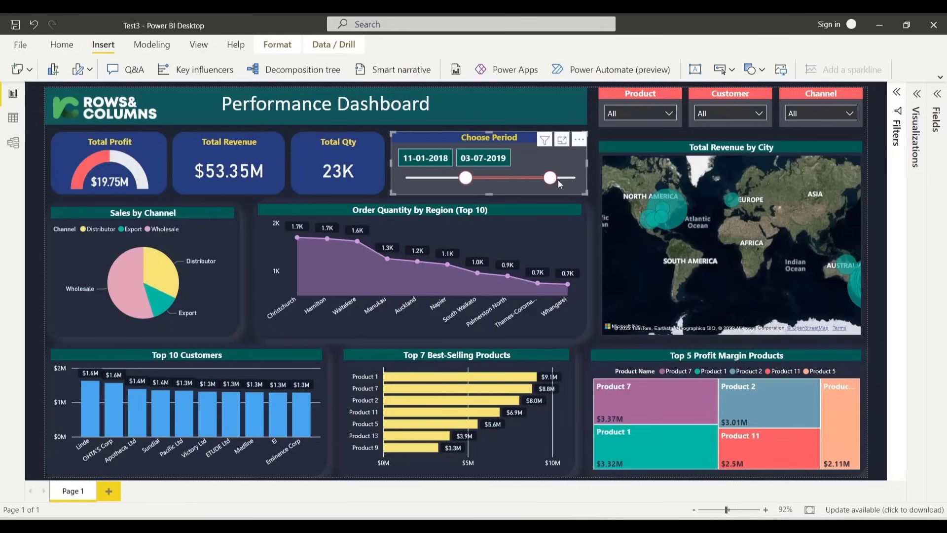
left_click_drag(466, 177, 420, 177)
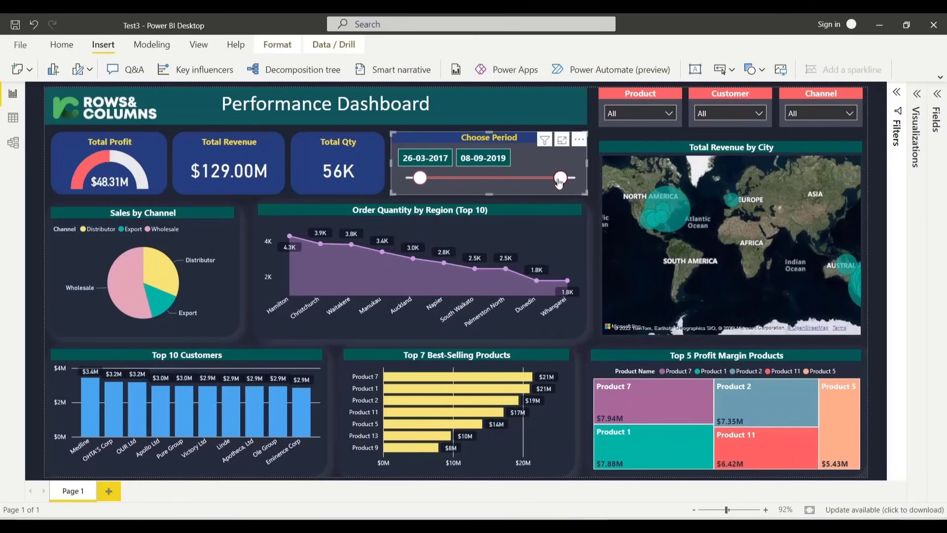
left_click_drag(559, 178, 504, 178)
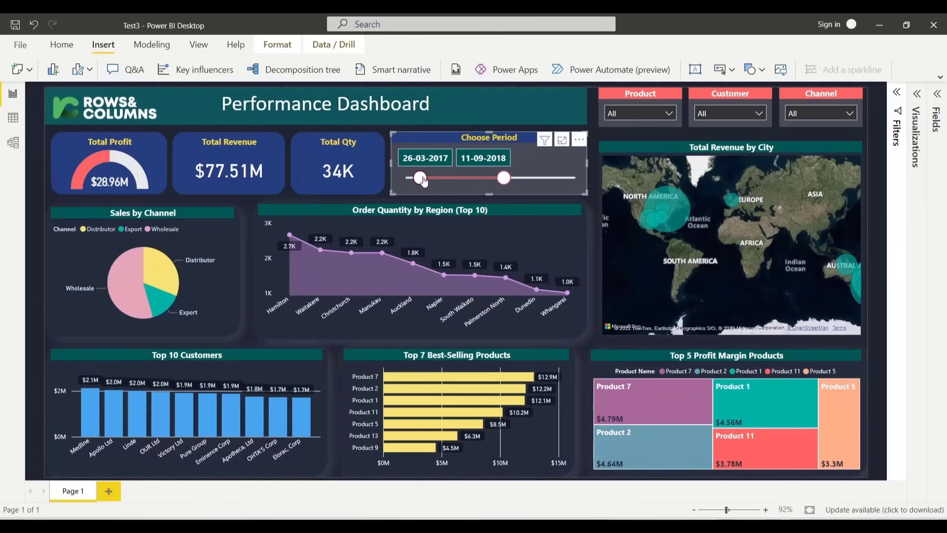
left_click_drag(423, 180, 393, 177)
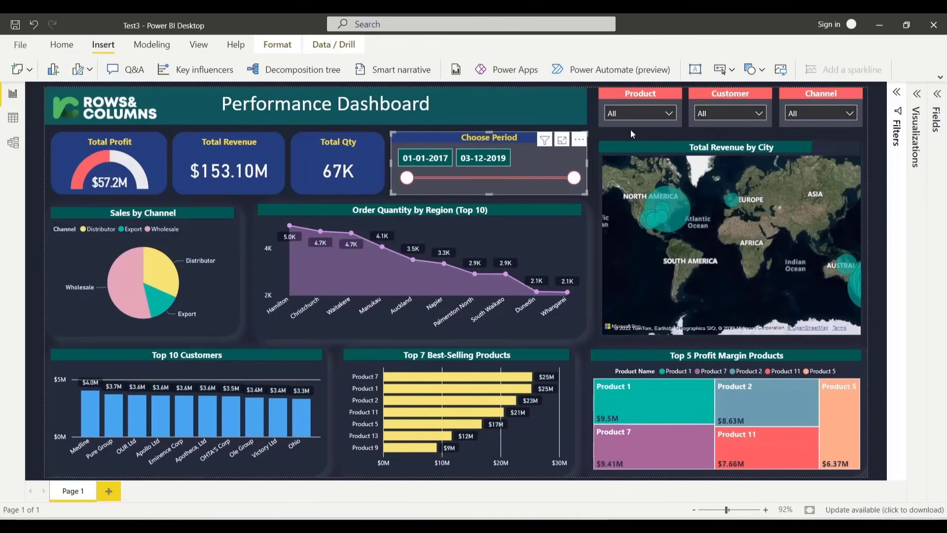
Exclude Product 13 and customer Apollo Ltd from the dashboard
left_click(671, 113)
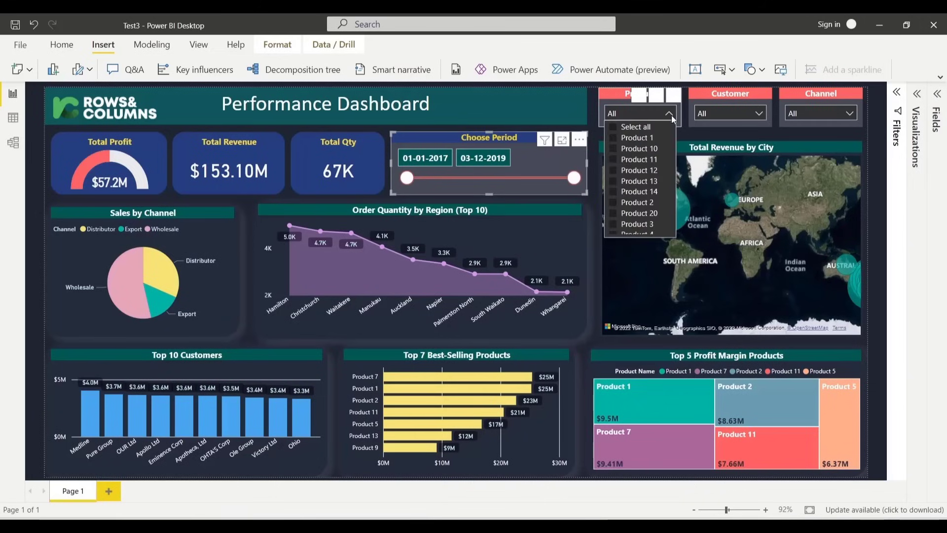
left_click(617, 183)
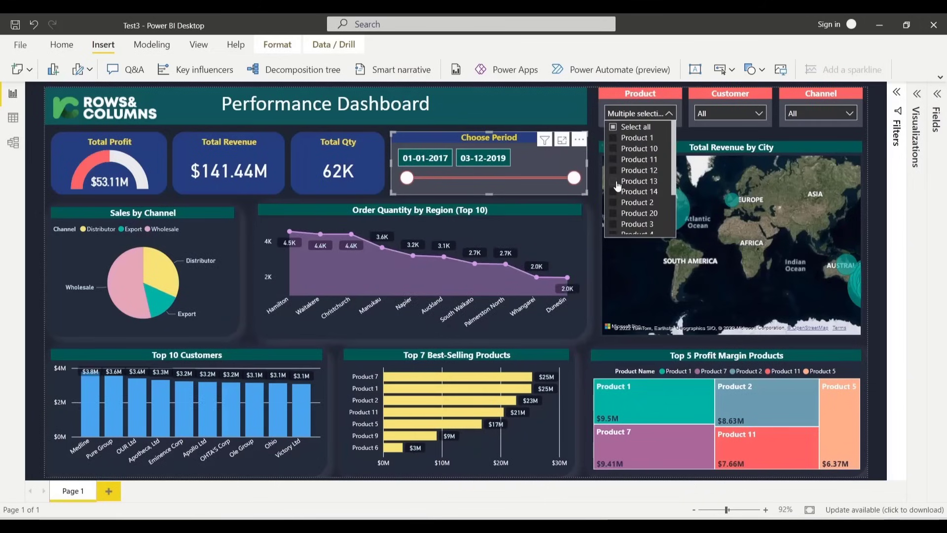
left_click(764, 112)
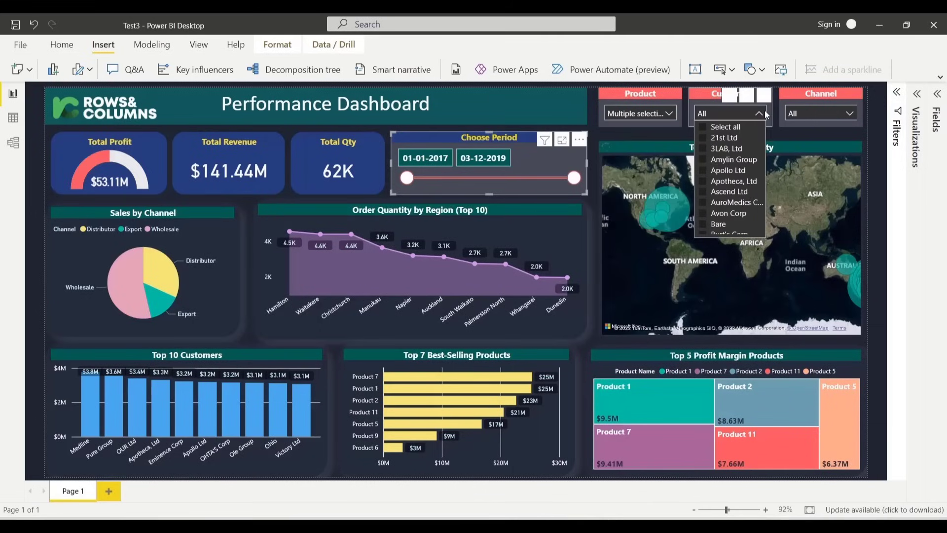
left_click(706, 173)
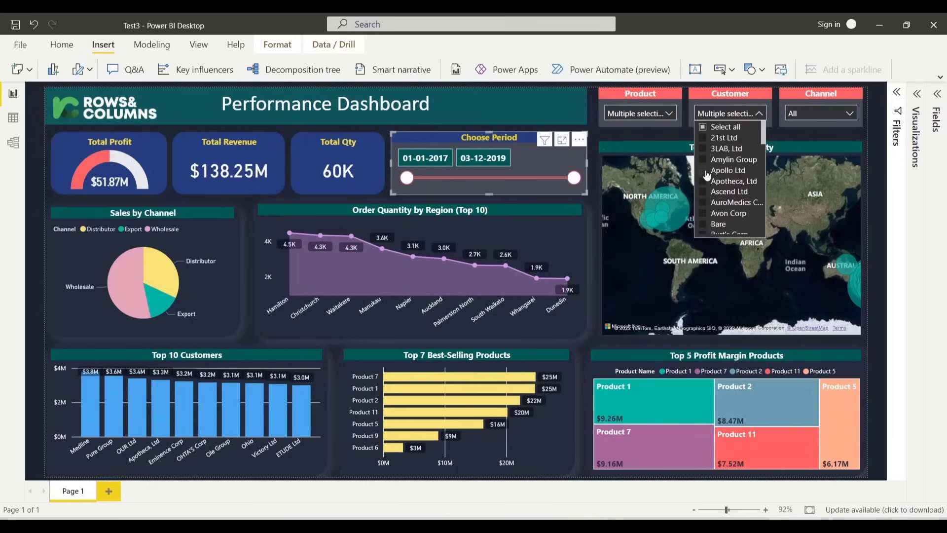
left_click(845, 113)
Show only the Export channel, then reset the channel and customer filters to All
left_click(846, 113)
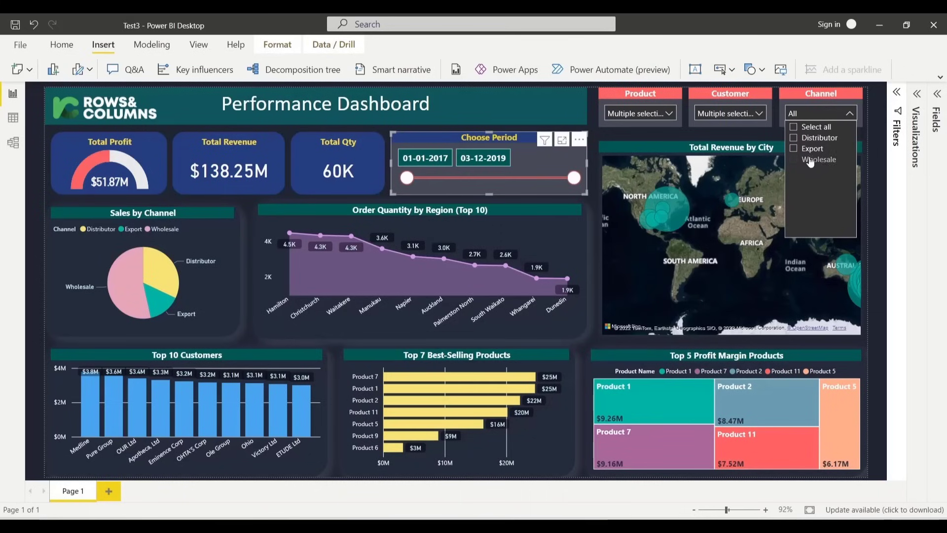
left_click(798, 151)
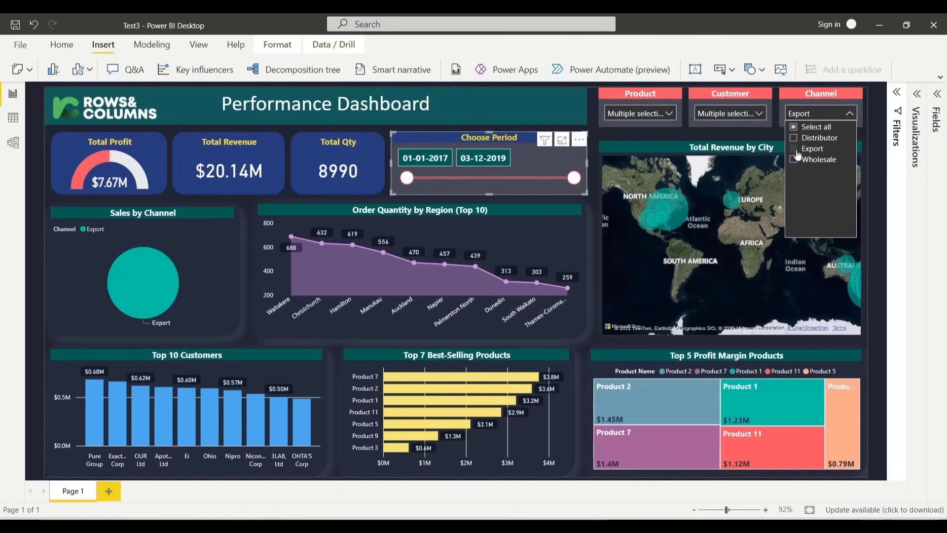
left_click(794, 127)
left_click(730, 114)
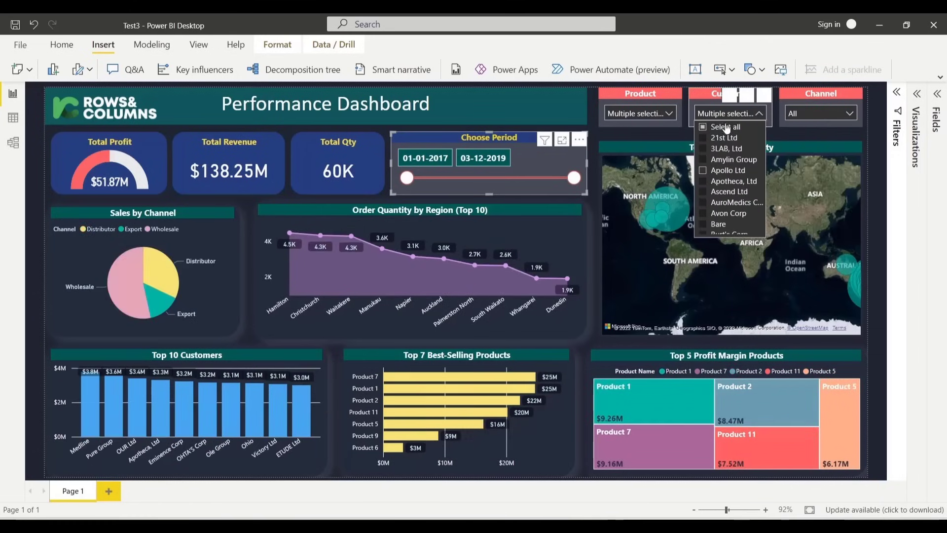
left_click(727, 127)
left_click(633, 113)
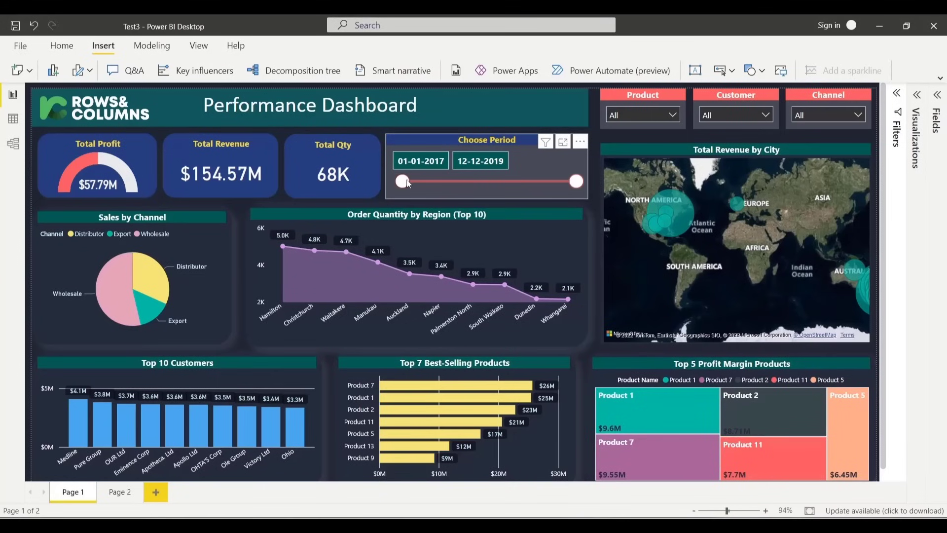
Drag the Choose Period handles until the range reads 09-02-2018 to 15-02-2019
left_click_drag(408, 184, 428, 182)
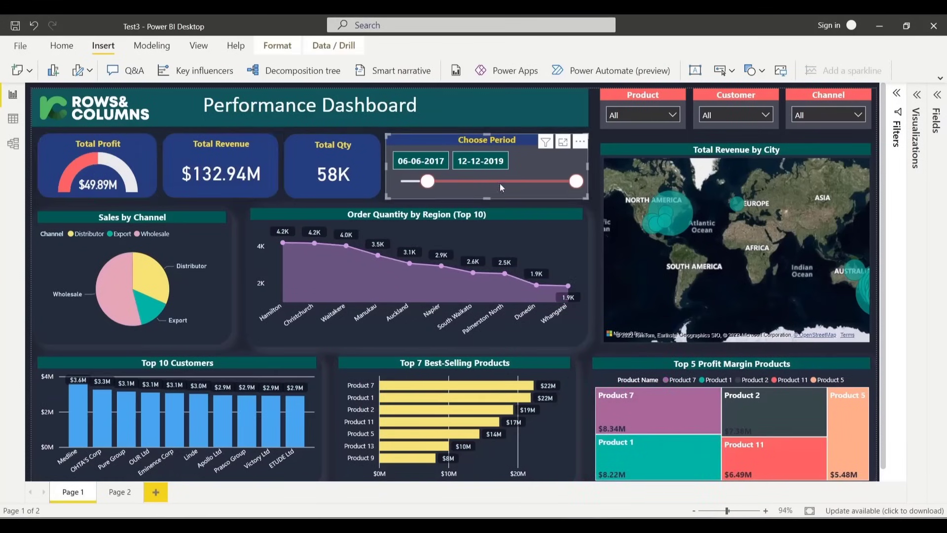
left_click_drag(576, 181, 528, 181)
left_click_drag(427, 182, 415, 181)
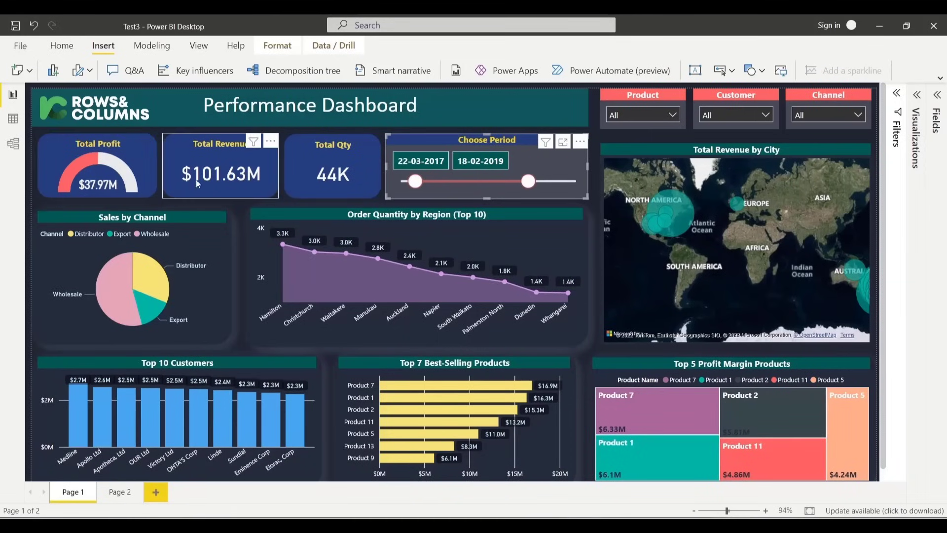
left_click_drag(529, 181, 562, 181)
left_click_drag(415, 181, 468, 181)
left_click_drag(562, 181, 527, 182)
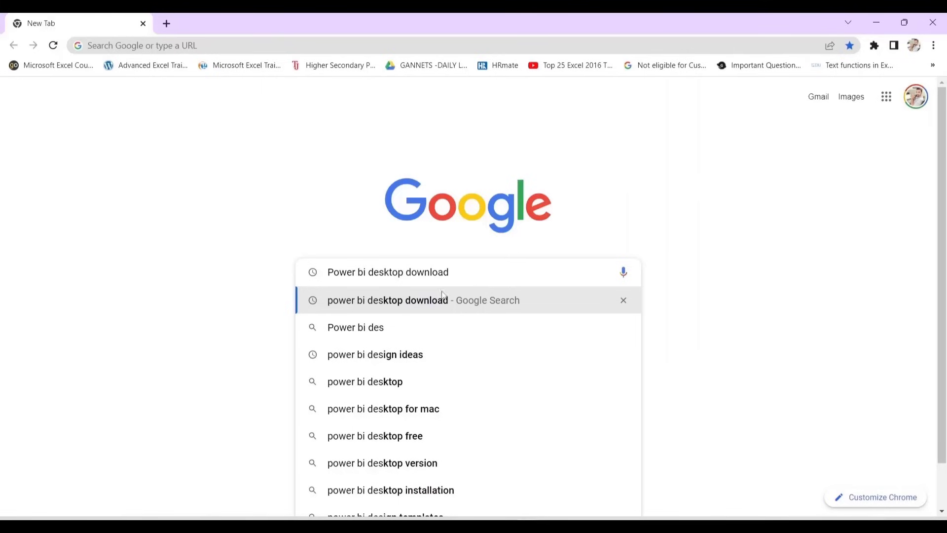
Search 'power bi desktop download', open Downloads - Microsoft Power BI, then Advanced download options
left_click(436, 305)
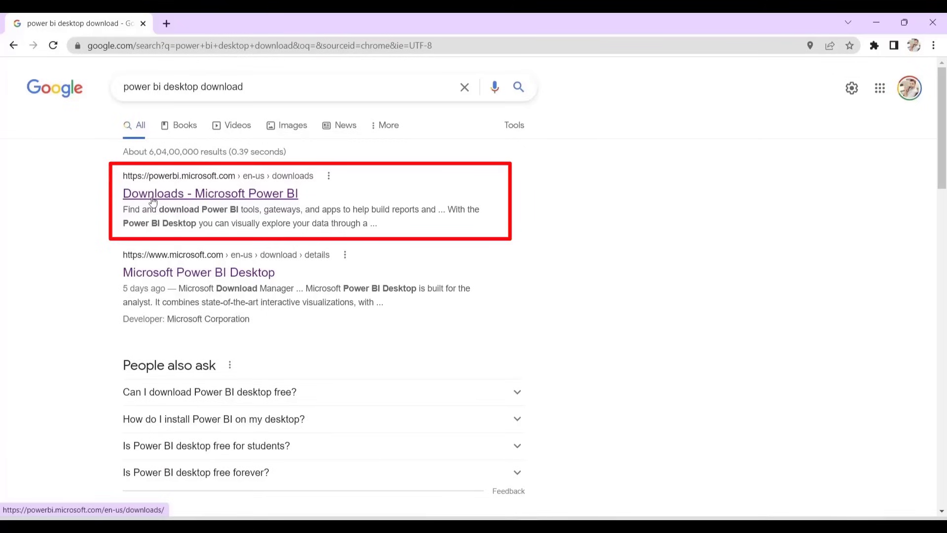
left_click(153, 197)
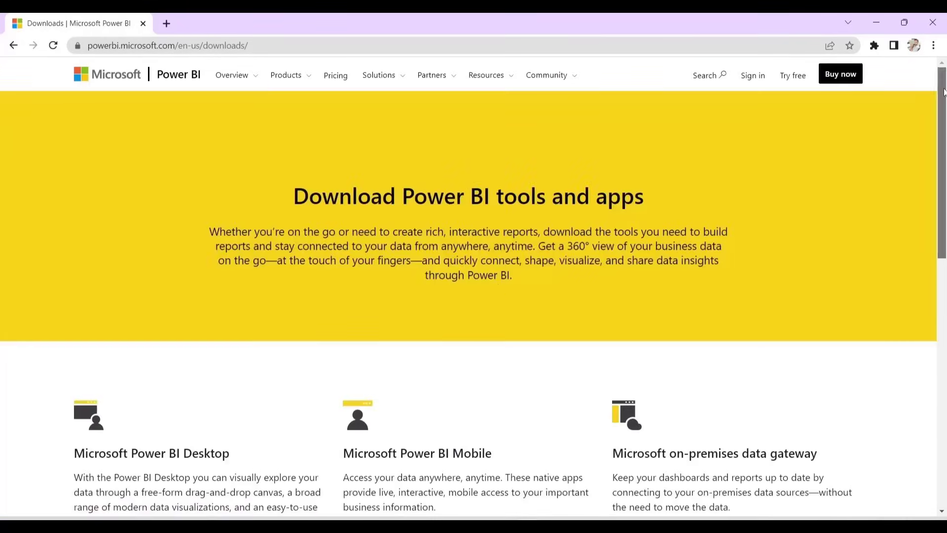
left_click_drag(942, 99, 945, 227)
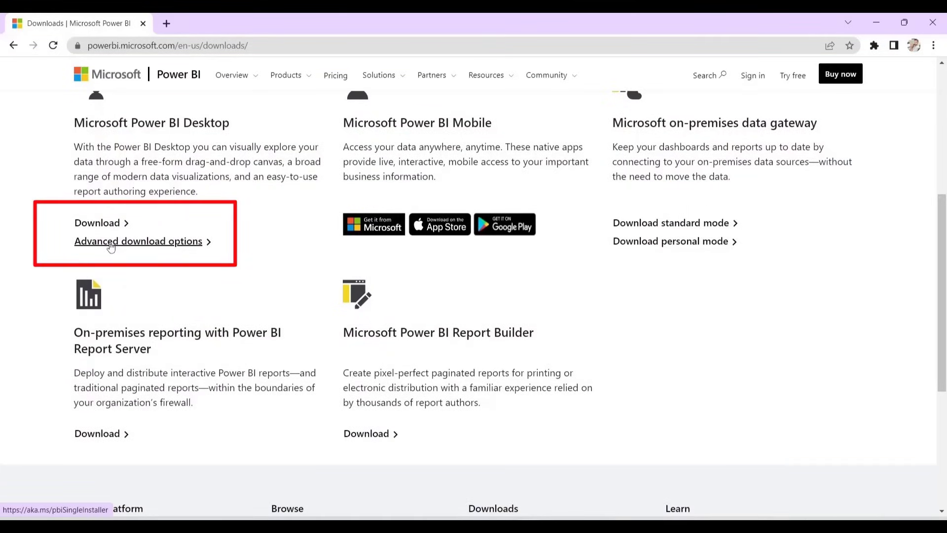
left_click(186, 242)
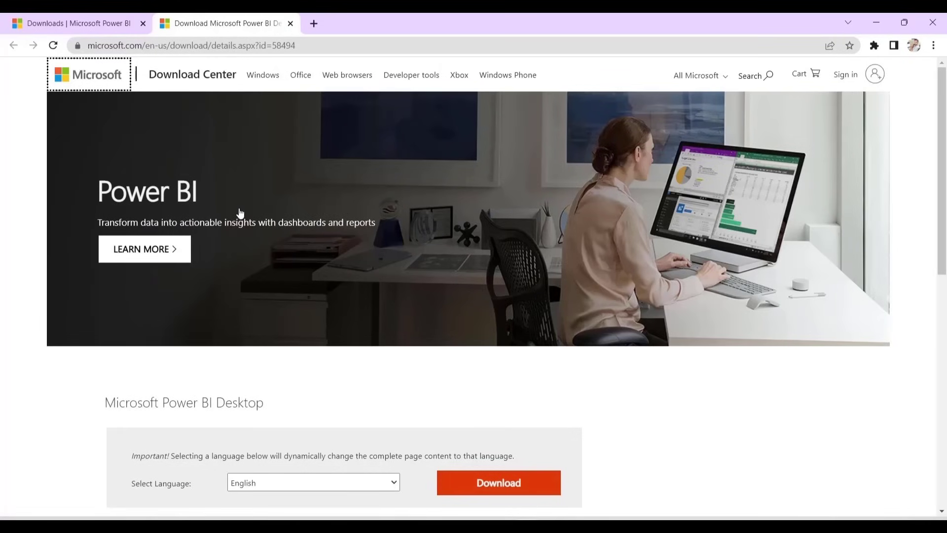
Keep English as the Power BI Desktop download language and choose Download
scroll(239, 212, "down", 5)
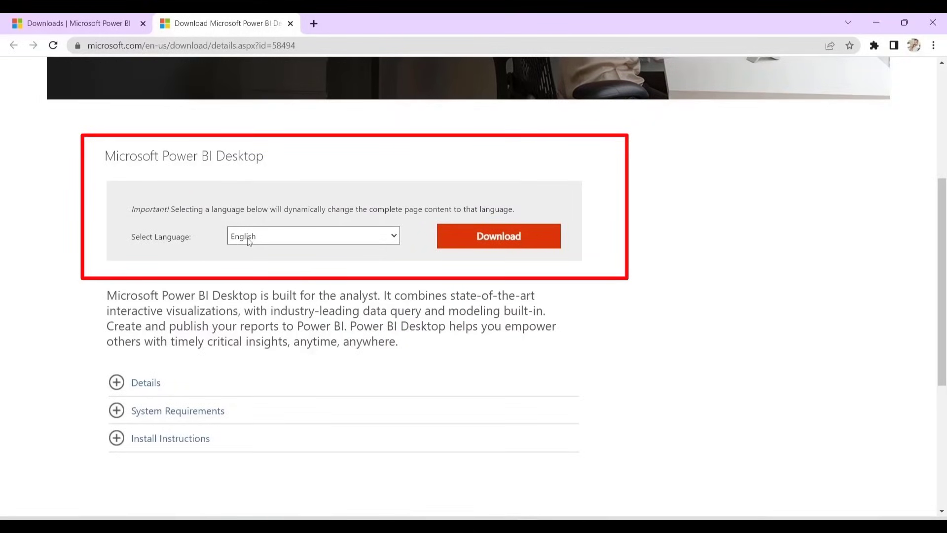
left_click(394, 239)
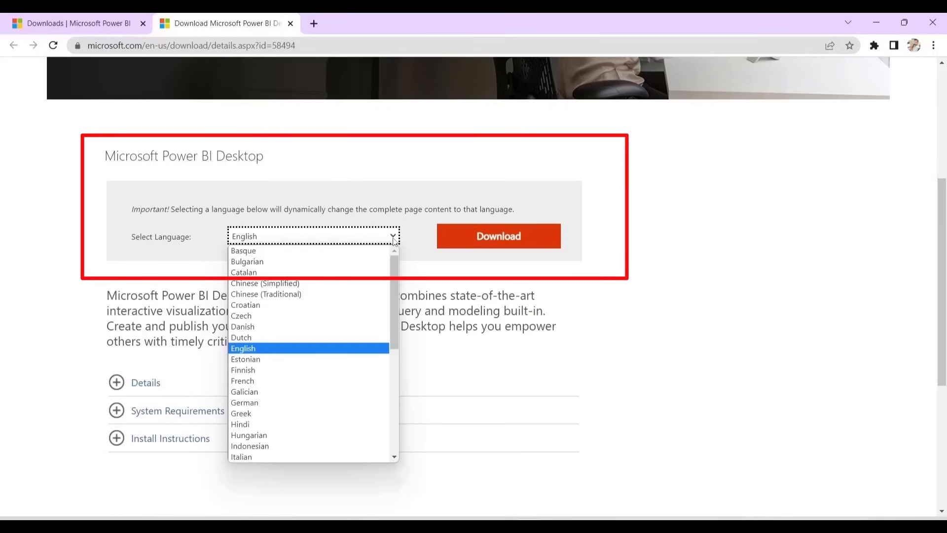
left_click(394, 240)
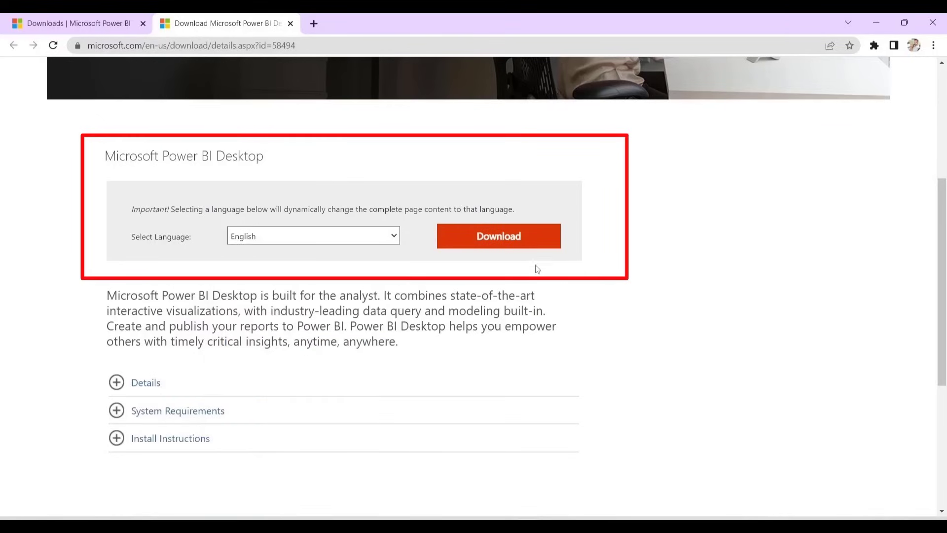
left_click(517, 245)
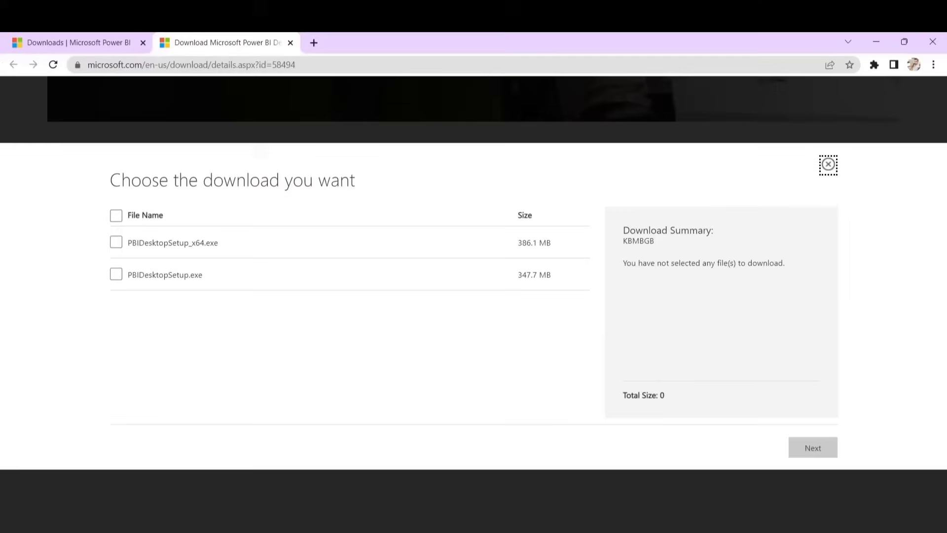
Open the Windows Settings About page via Start menu search for 'set'
key("super")
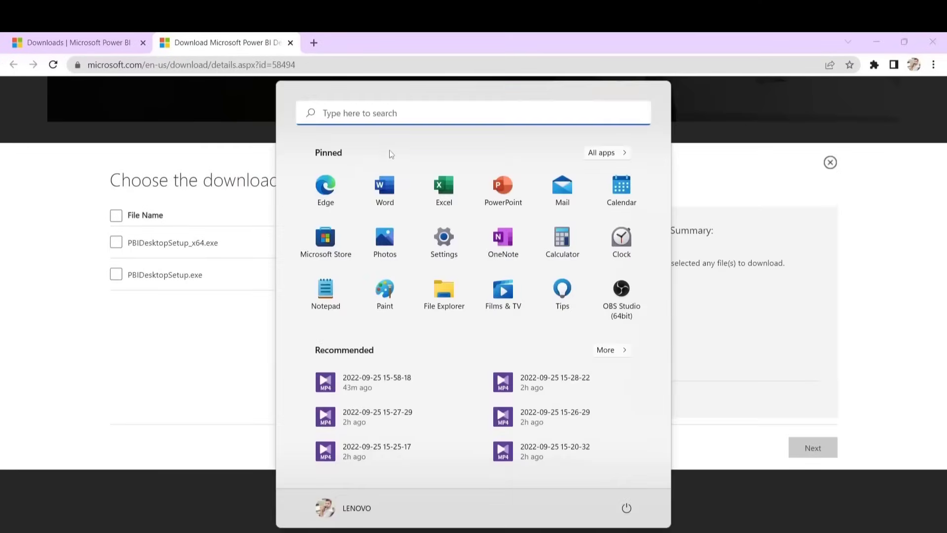
type("set")
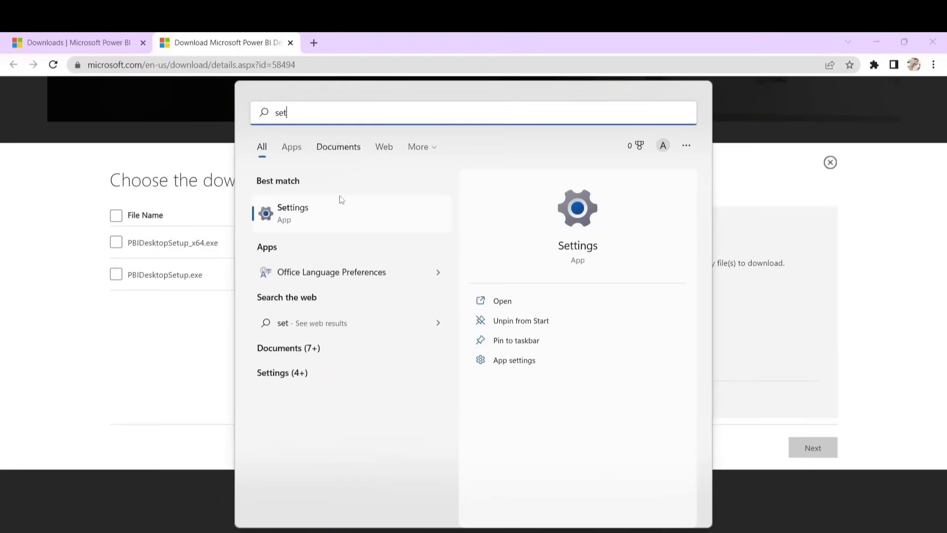
left_click(322, 220)
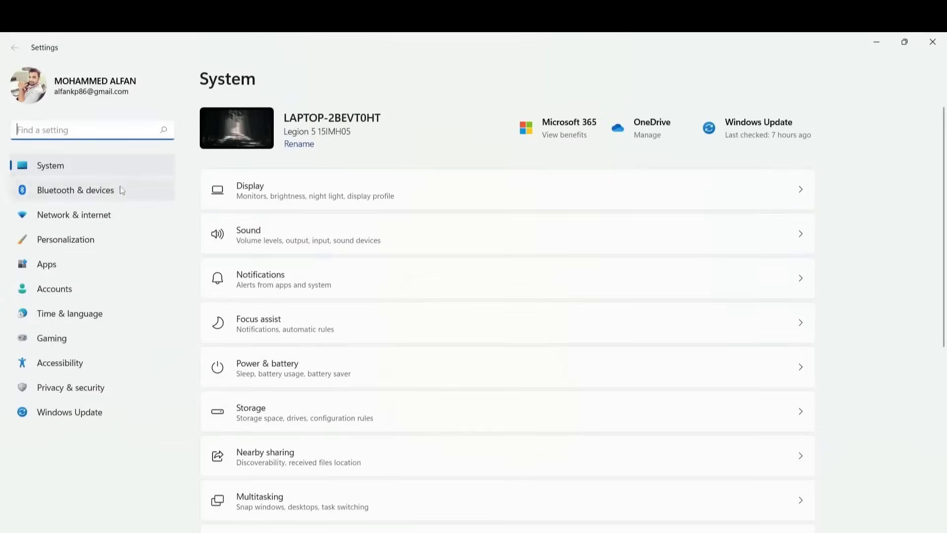
scroll(346, 275, "down", 6)
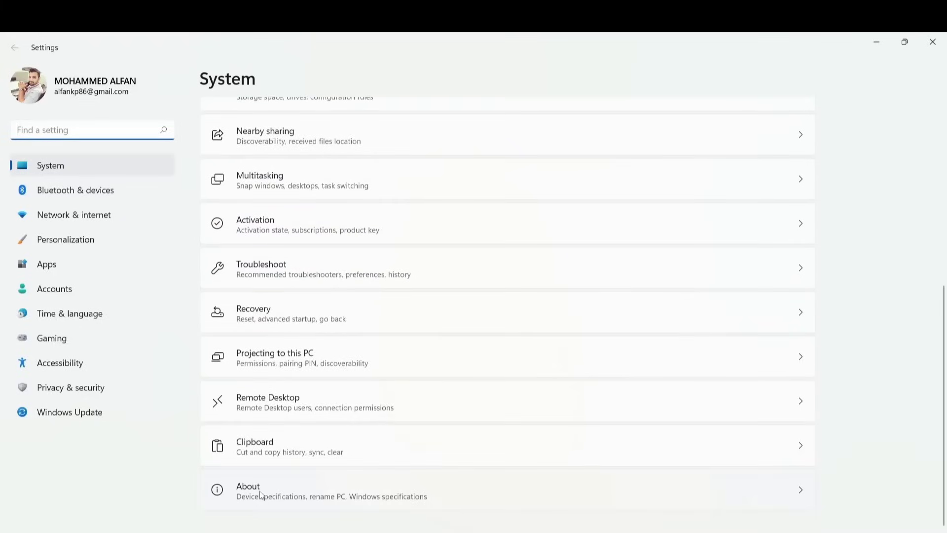
left_click(260, 494)
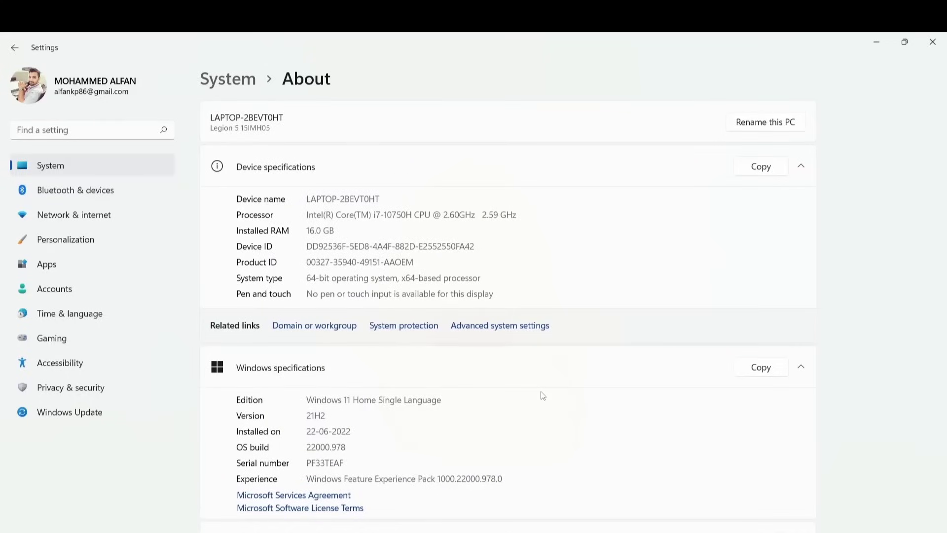
Highlight the Windows 11 edition and the 64-bit system type description
scroll(543, 395, "down", 2)
scroll(541, 390, "up", 2)
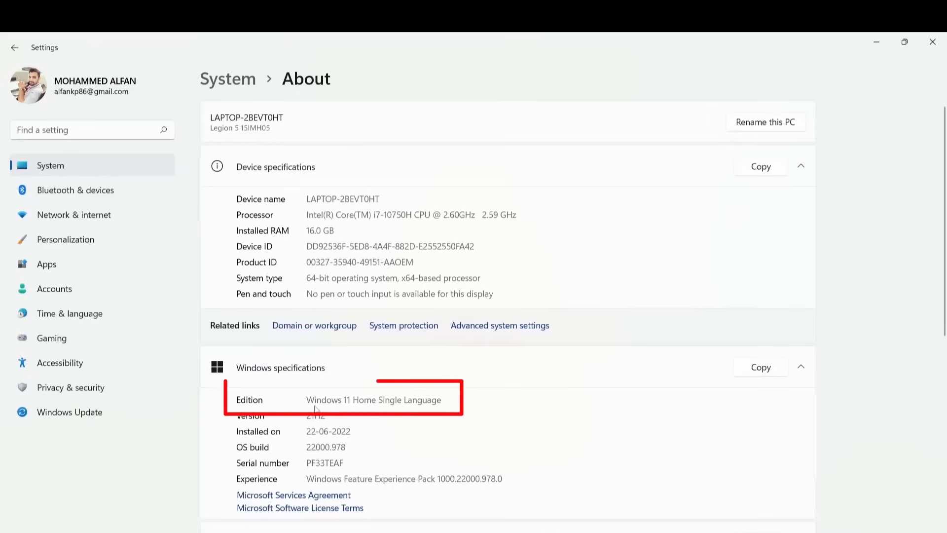
left_click_drag(307, 399, 351, 399)
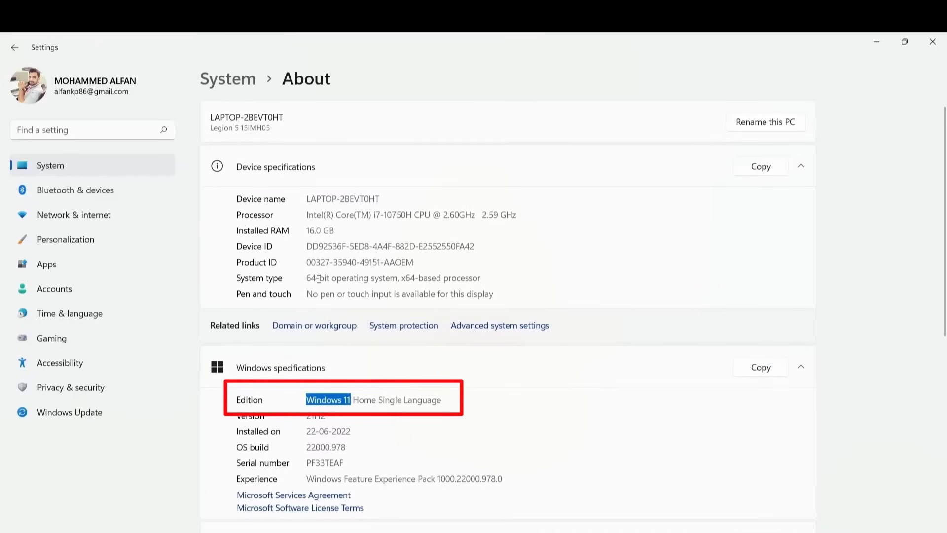
left_click_drag(306, 278, 330, 280)
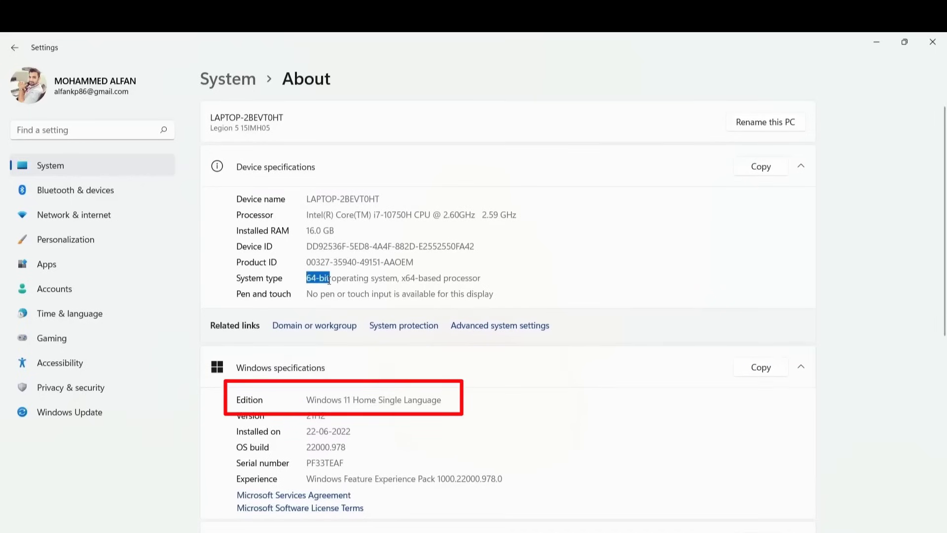
left_click(499, 280)
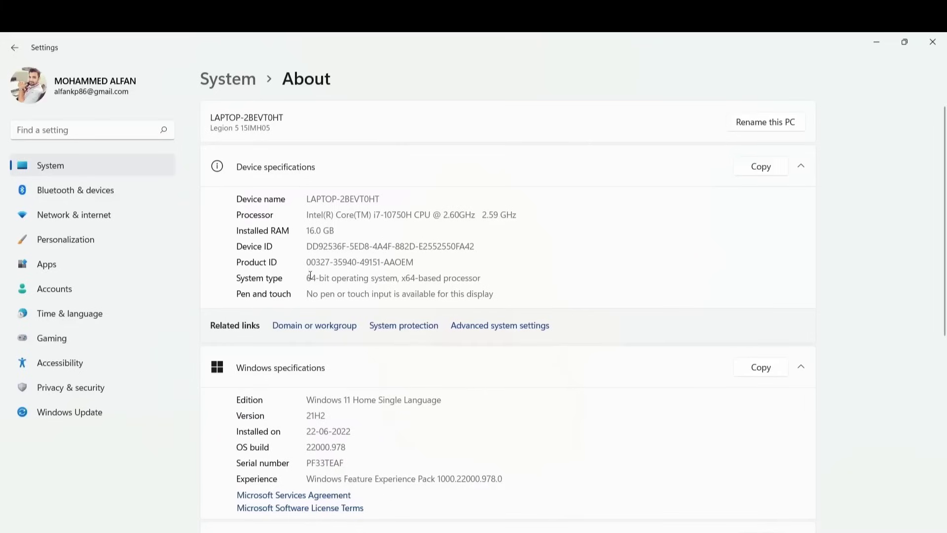
left_click_drag(307, 278, 480, 277)
Select PBIDesktopSetup_x64.exe and proceed to download it
left_click(510, 283)
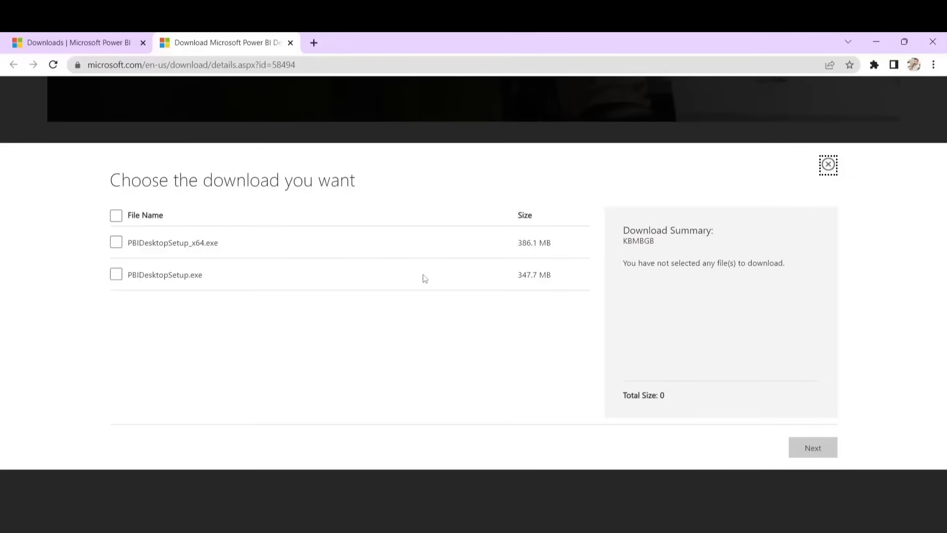
left_click(117, 244)
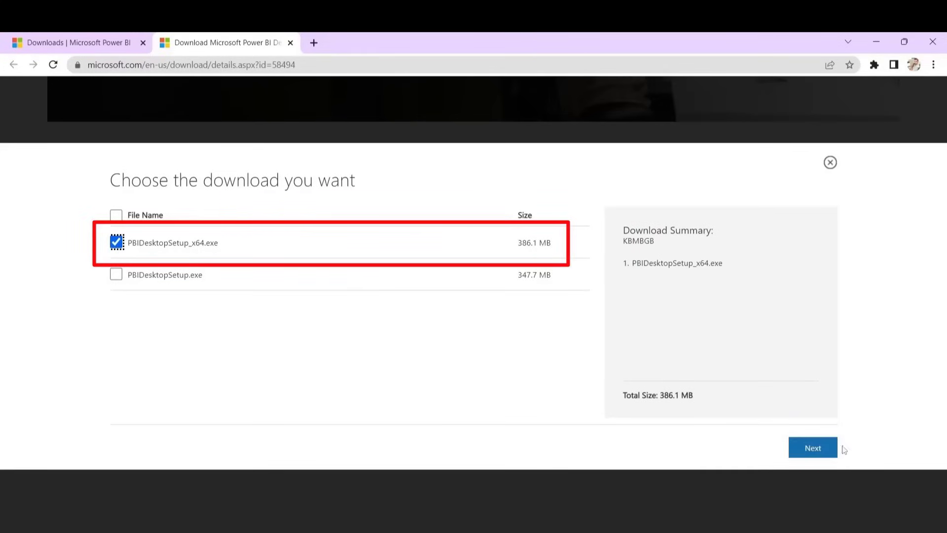
left_click(819, 450)
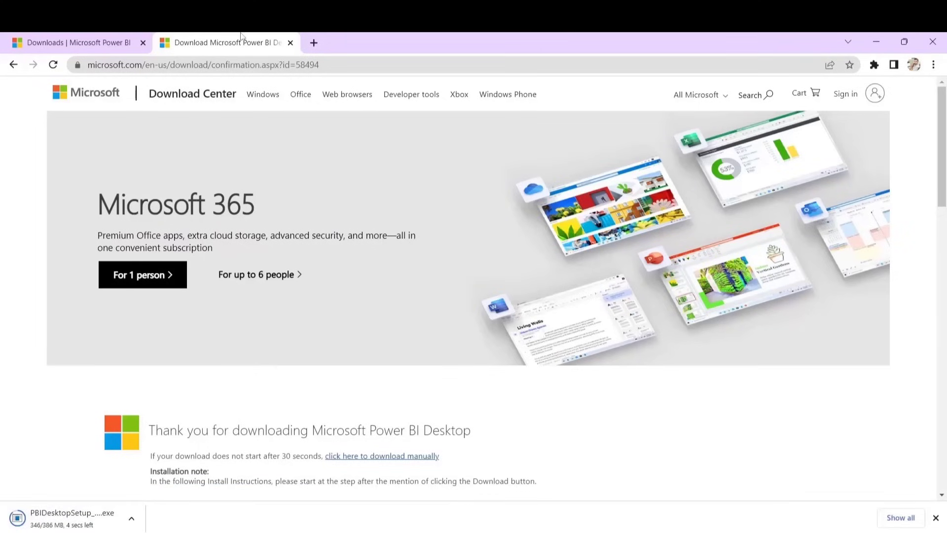
Reopen the advanced download options to view the installer file list, then return to the confirmation page
left_click(137, 38)
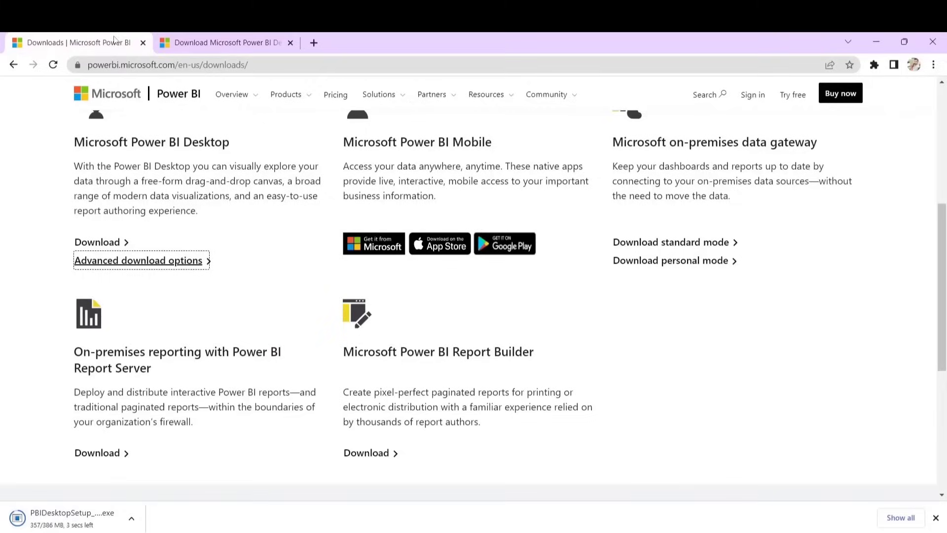
left_click(146, 263)
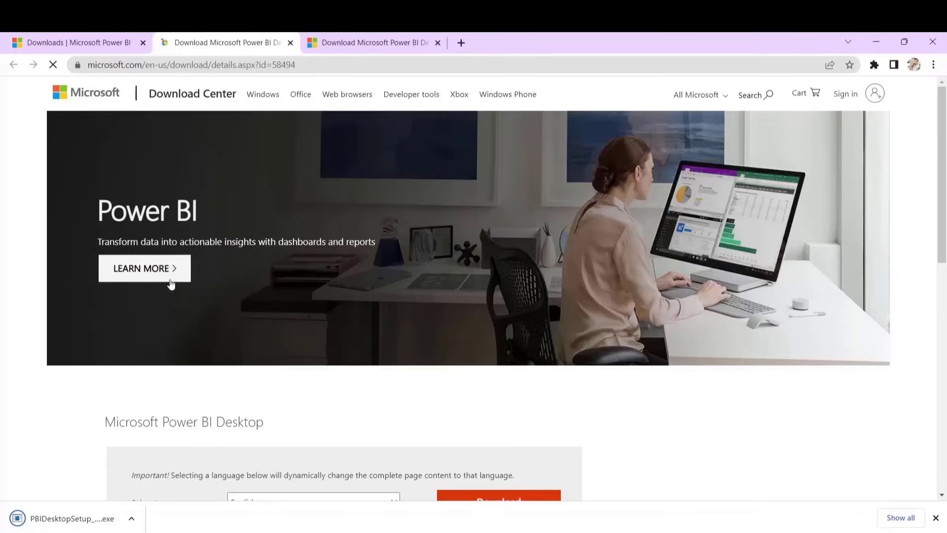
scroll(180, 268, "down", 4)
left_click(478, 322)
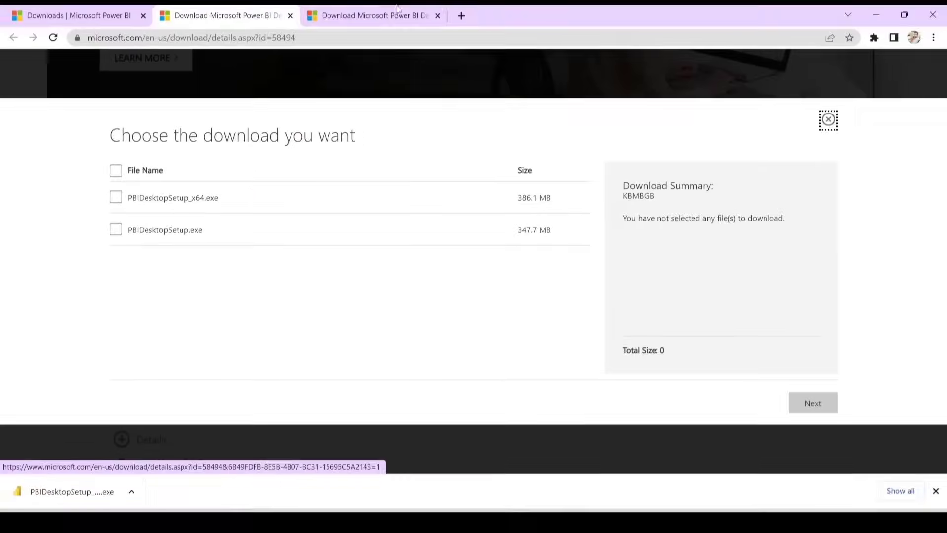
left_click(397, 11)
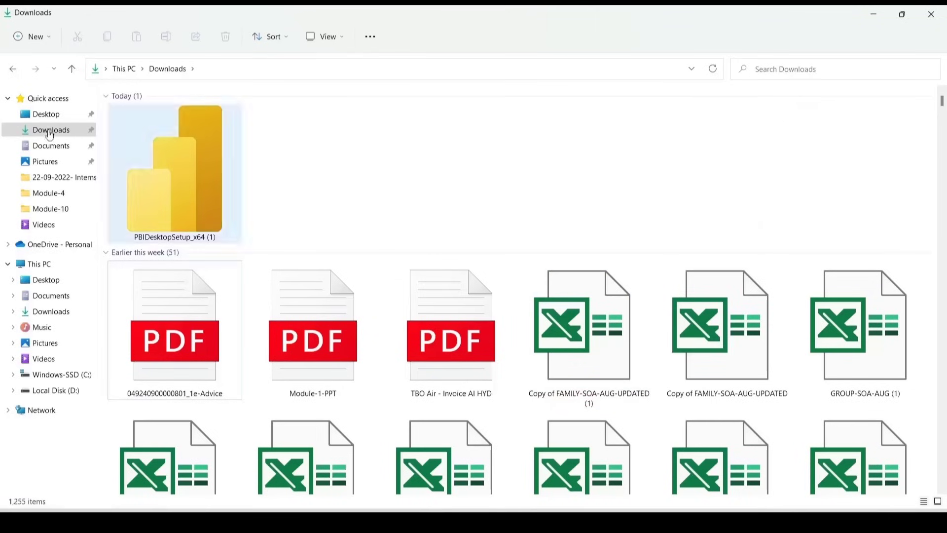
Run PBIDesktopSetup_x64 from Downloads, accept the license terms, and install with default settings
left_click(35, 134)
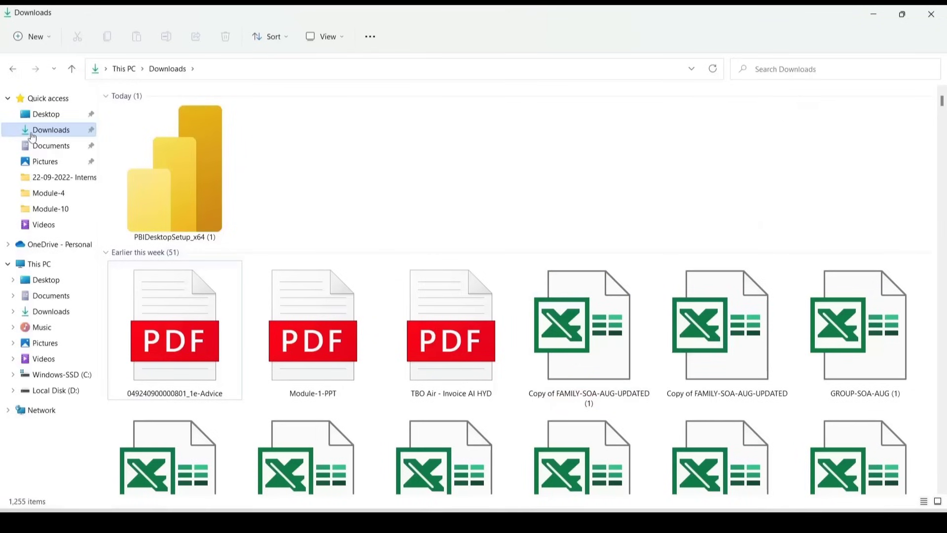
double_click(163, 189)
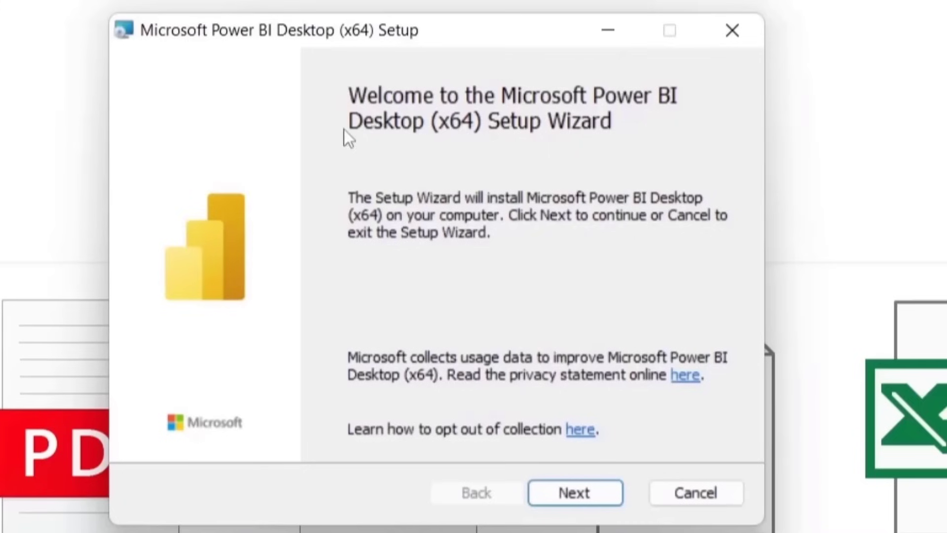
left_click(576, 503)
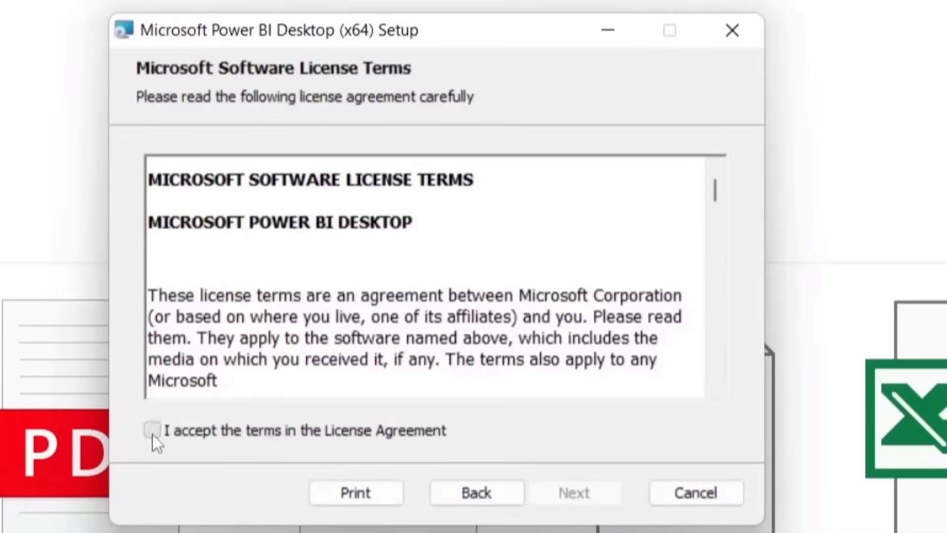
left_click(152, 431)
left_click(573, 493)
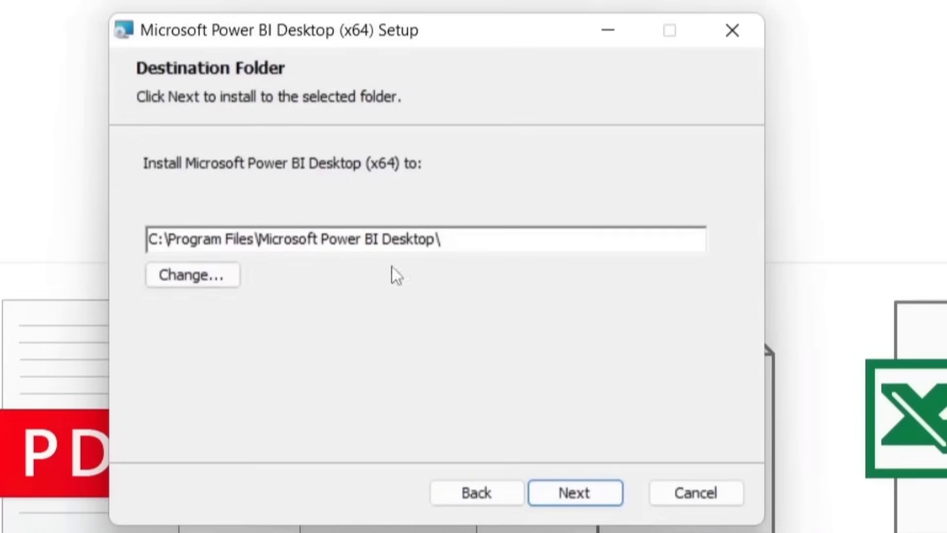
left_click(595, 500)
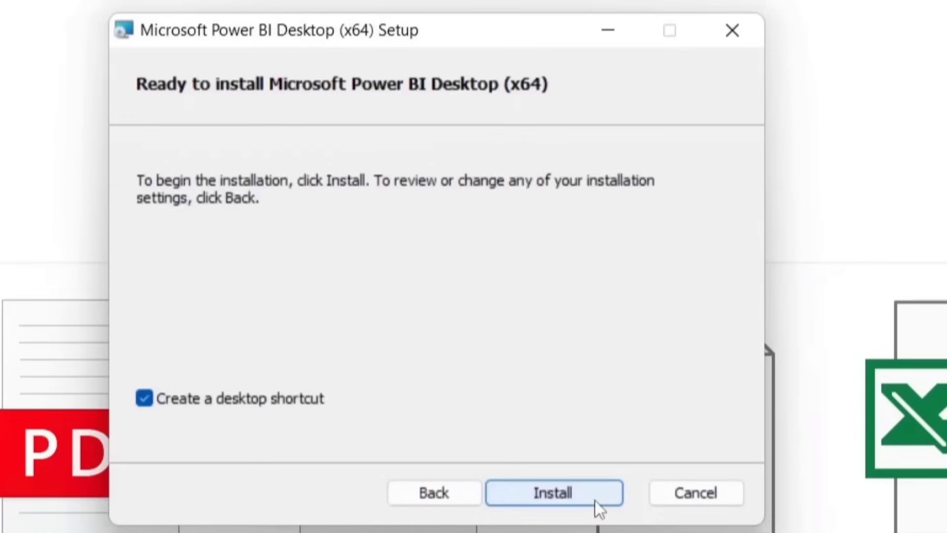
left_click(564, 492)
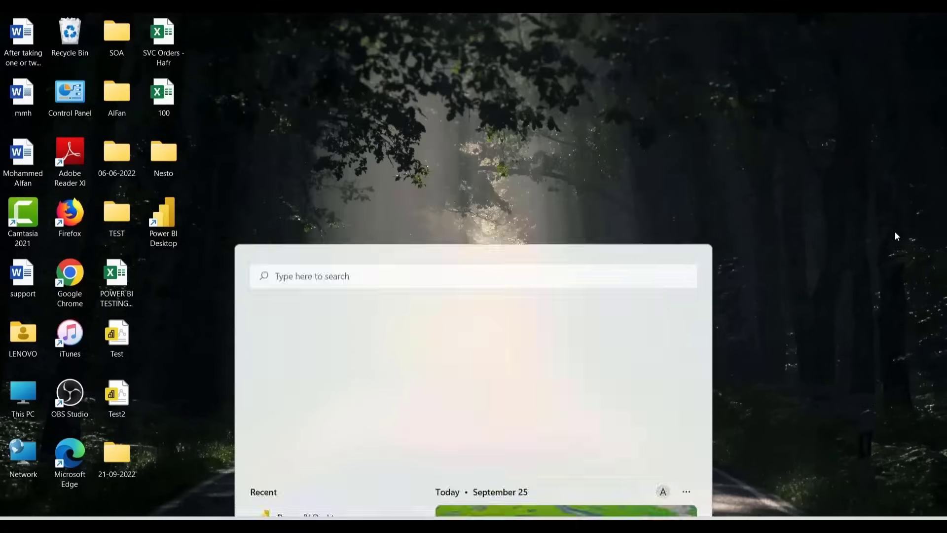
Search 'powe' in taskbar search and launch Power BI Desktop
left_click(776, 270)
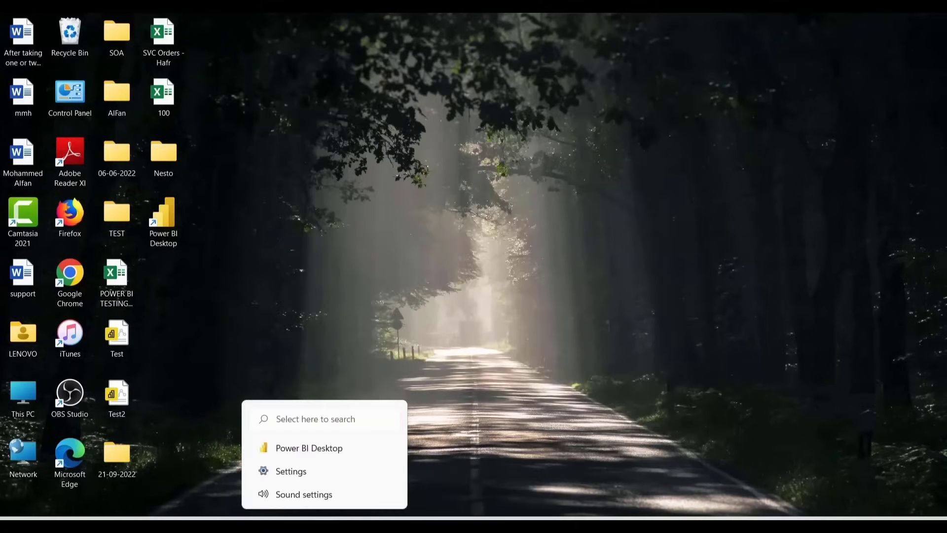
left_click(302, 524)
type("po")
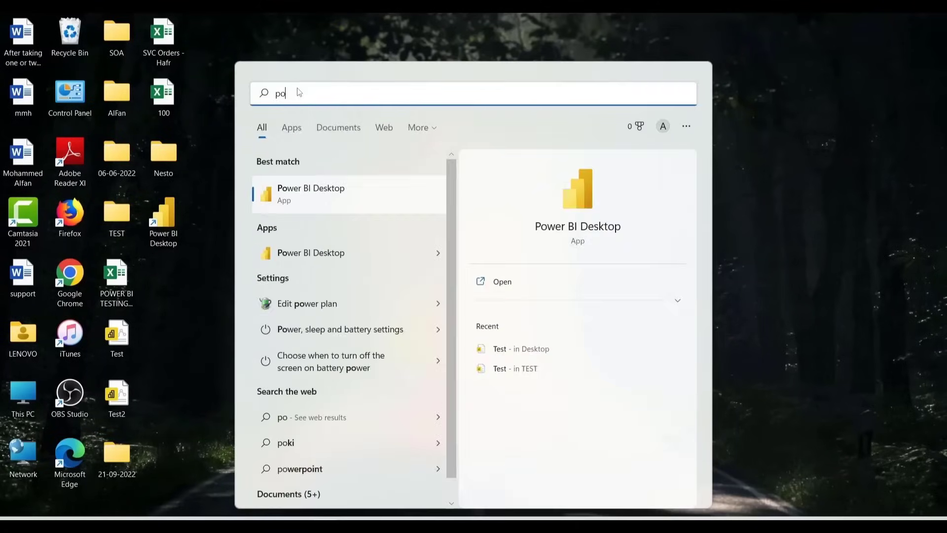
type("we")
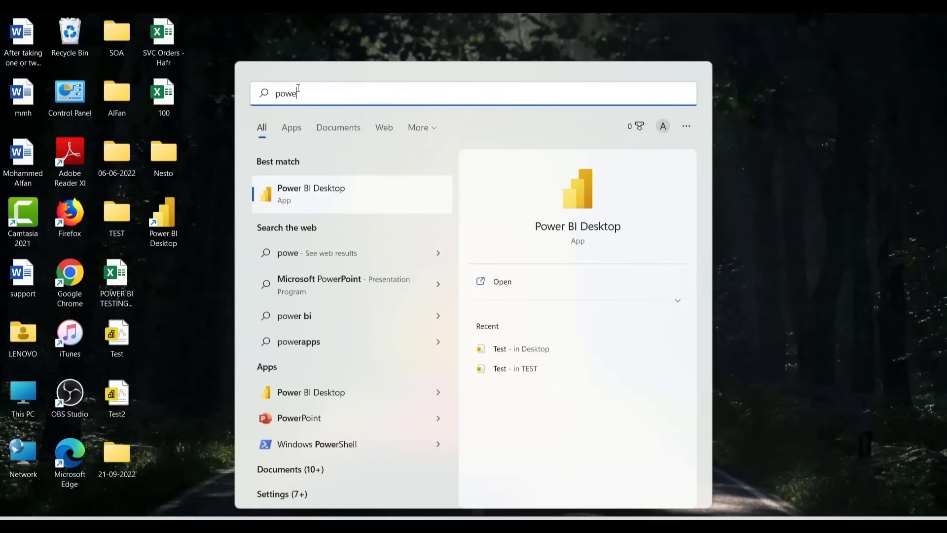
left_click(328, 198)
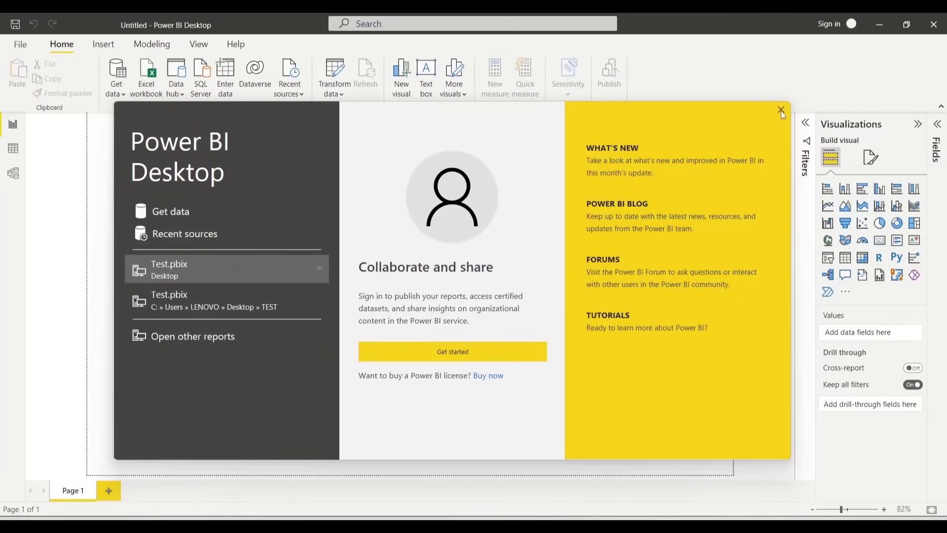
Close the Power BI Desktop welcome screen to reveal the blank report canvas
left_click(780, 111)
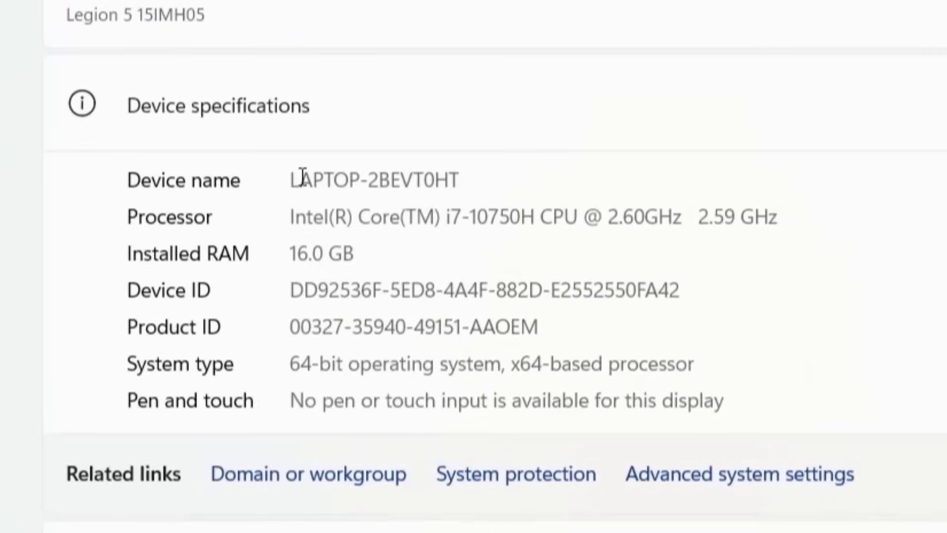
Point out the 16.0 GB installed RAM and the Windows 11 Home Single Language edition on the About page
left_click_drag(359, 258, 292, 252)
left_click(379, 248)
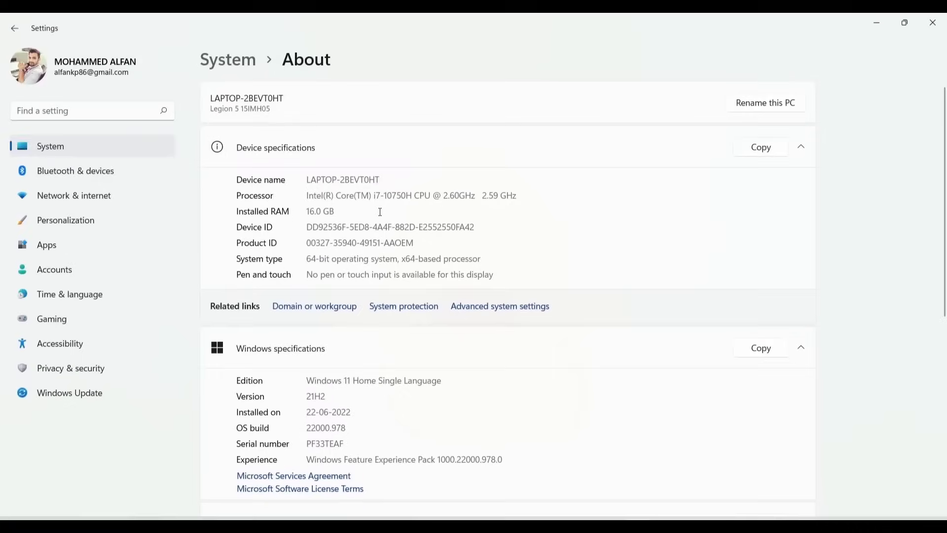
scroll(380, 212, "down", 4)
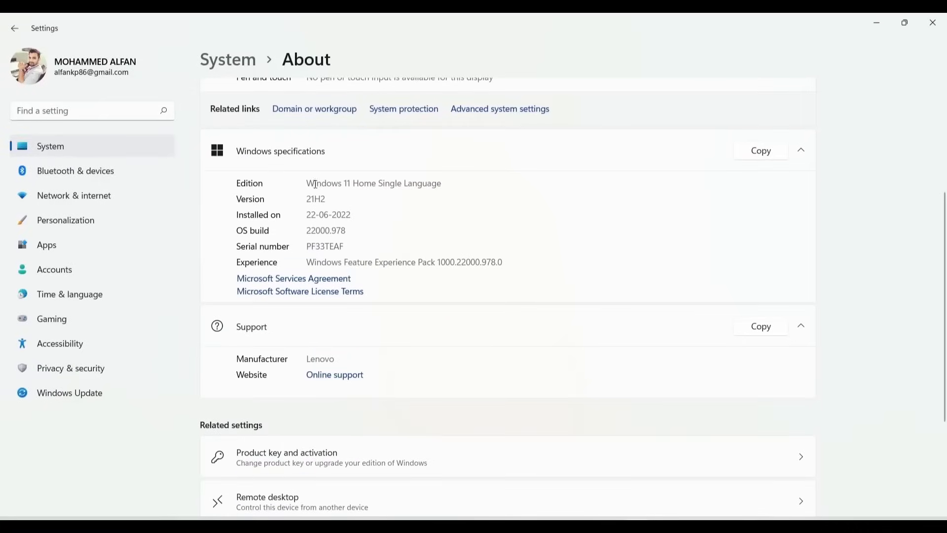
scroll(400, 211, "up", 4)
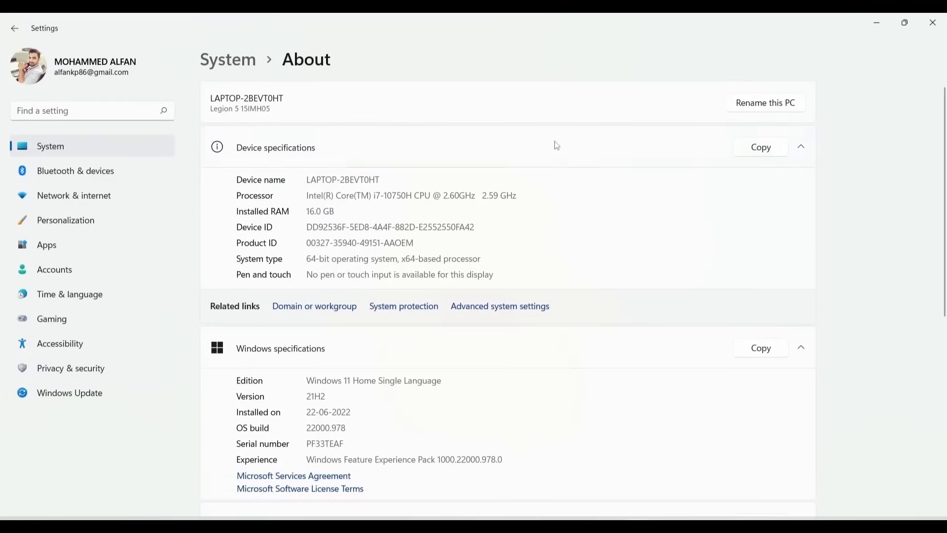
left_click_drag(306, 380, 442, 375)
left_click(386, 217)
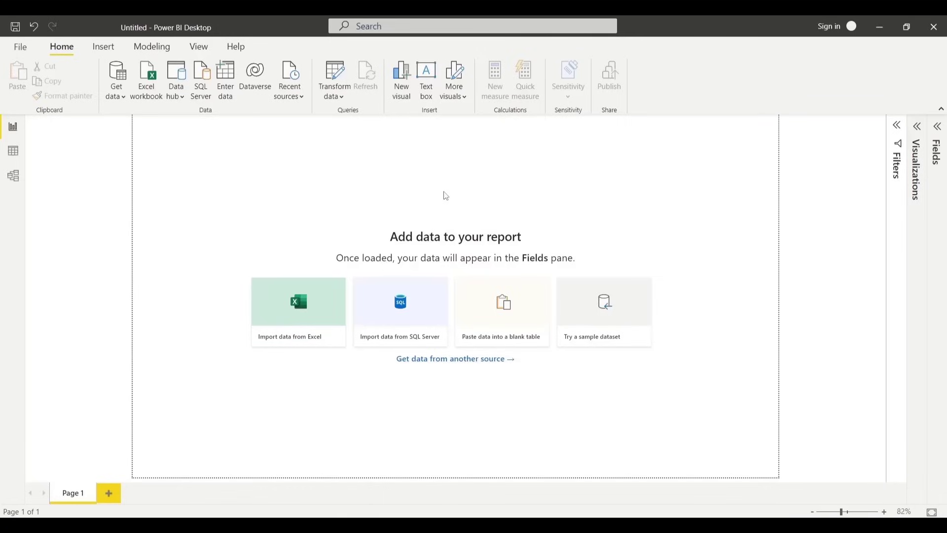
Save the blank report to the Desktop as the Power BI file 'MY PBI'
left_click(20, 47)
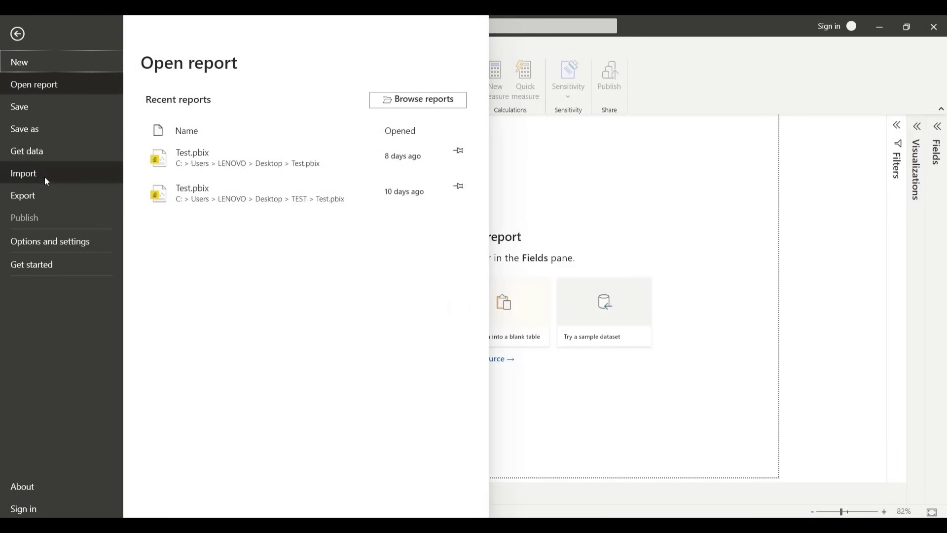
left_click(52, 133)
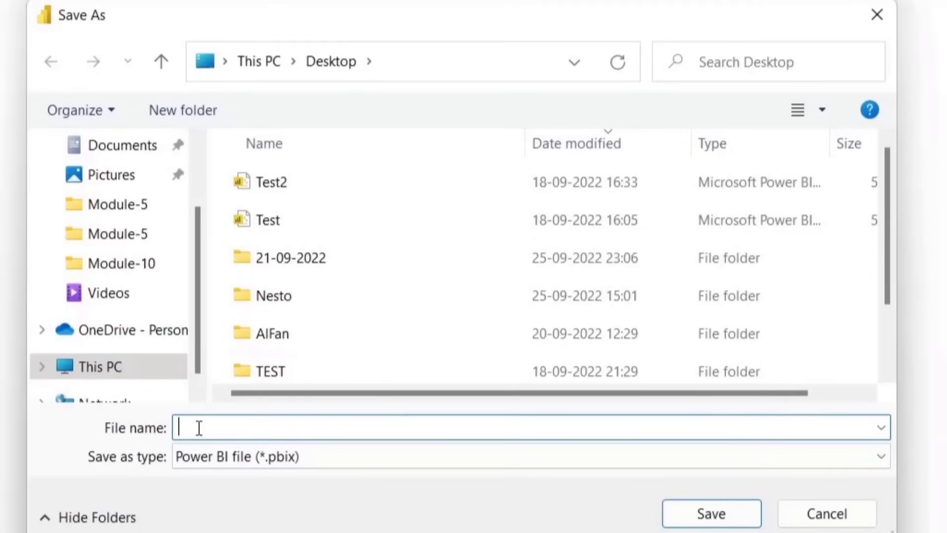
type("MY PBI")
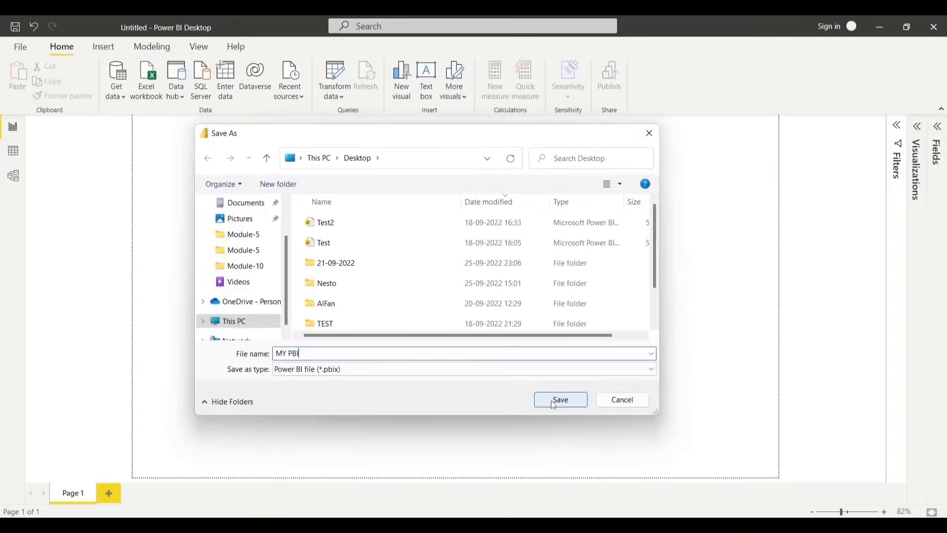
left_click(554, 405)
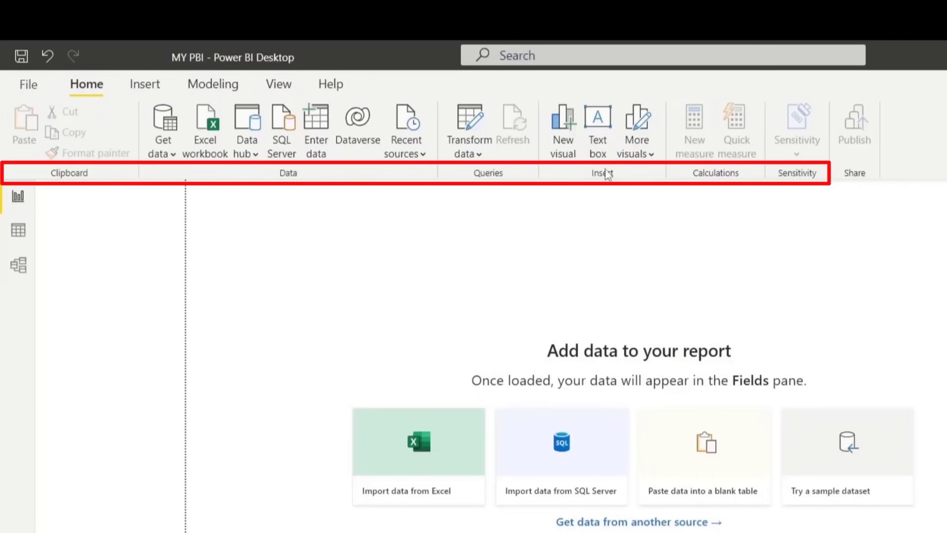
left_click(145, 84)
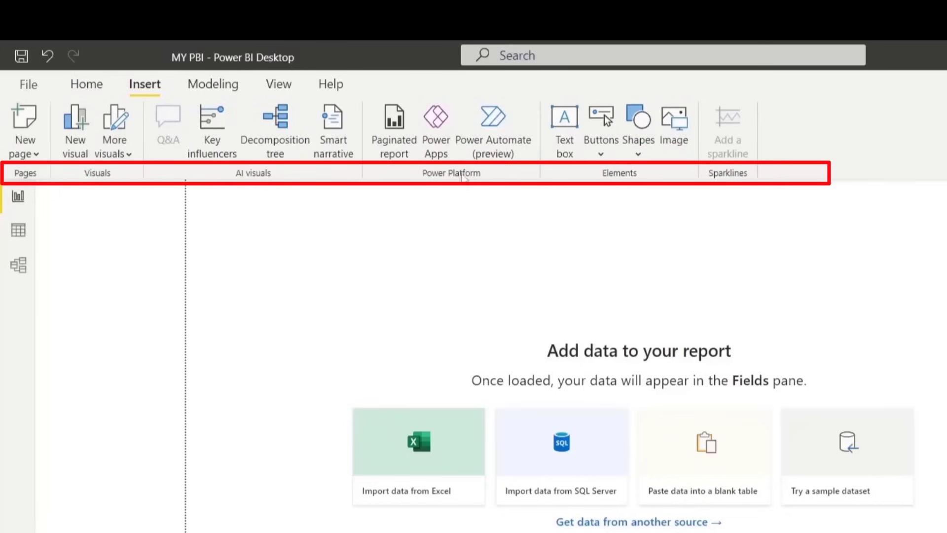
left_click(215, 85)
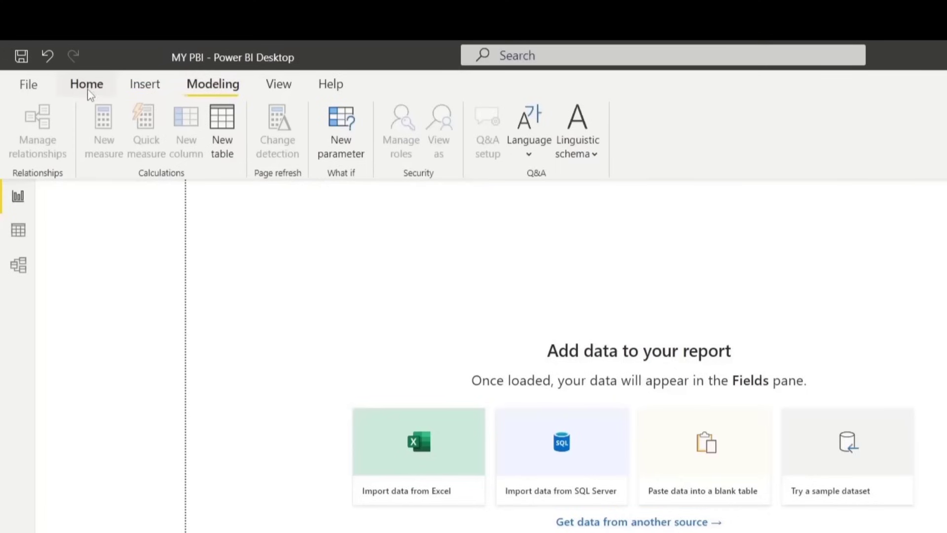
left_click(88, 86)
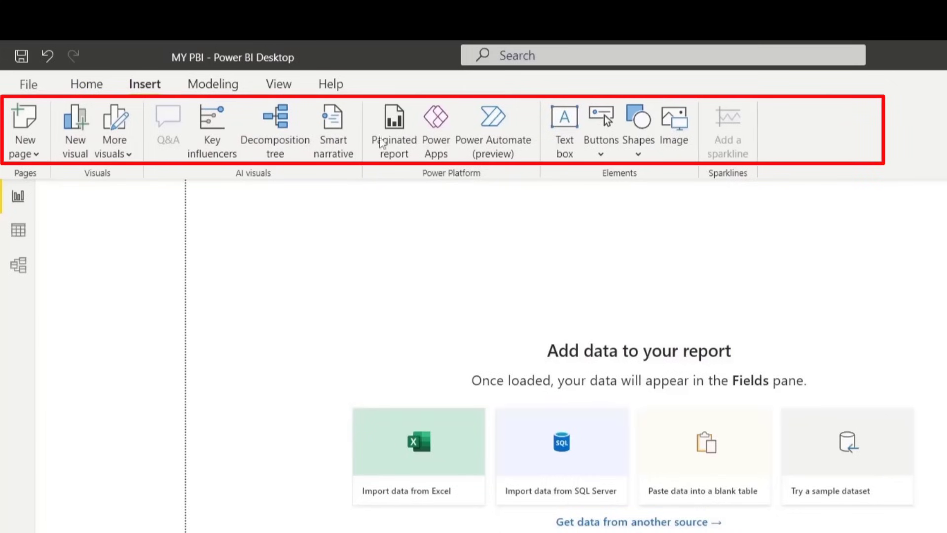
left_click(87, 84)
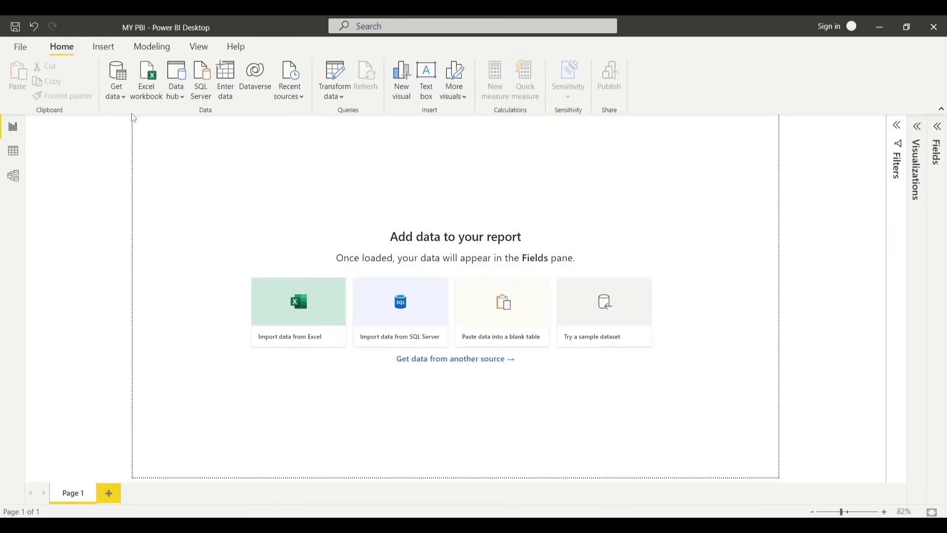
Browse the common data sources list and the full data source catalogue without connecting anything
left_click(121, 98)
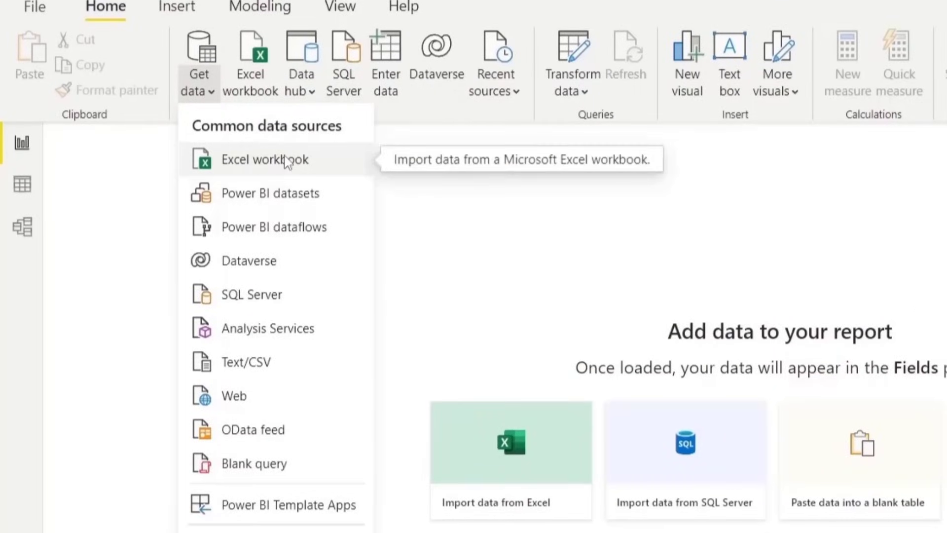
key("Escape")
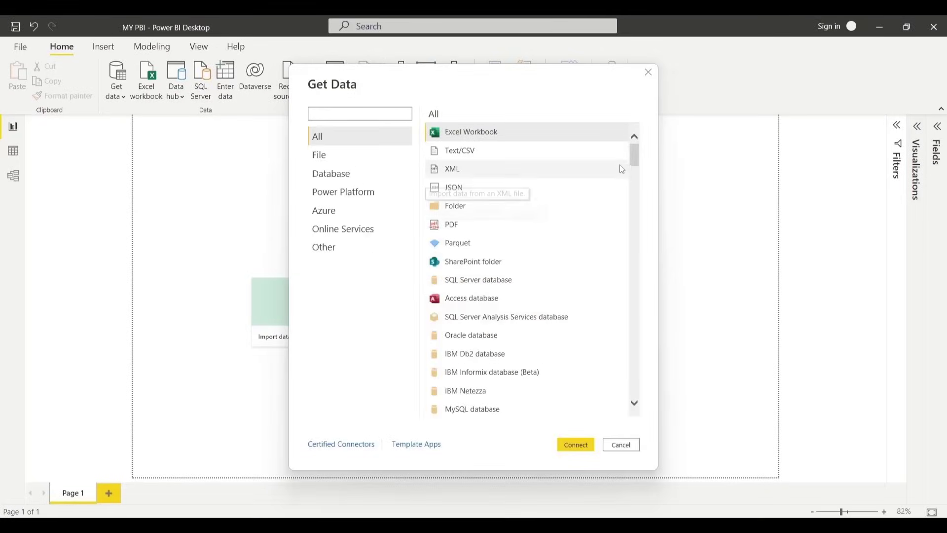
left_click_drag(635, 148, 642, 324)
scroll(643, 325, "up", 15)
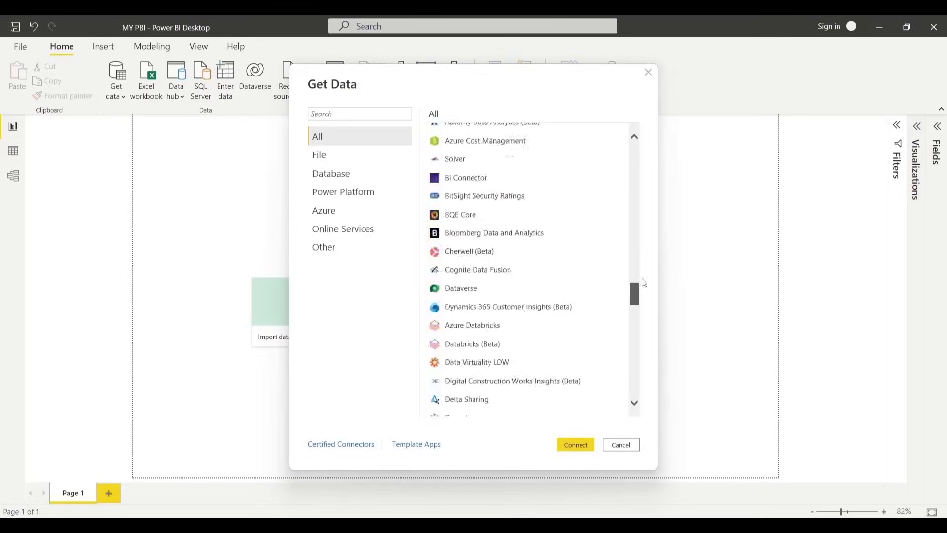
left_click(649, 72)
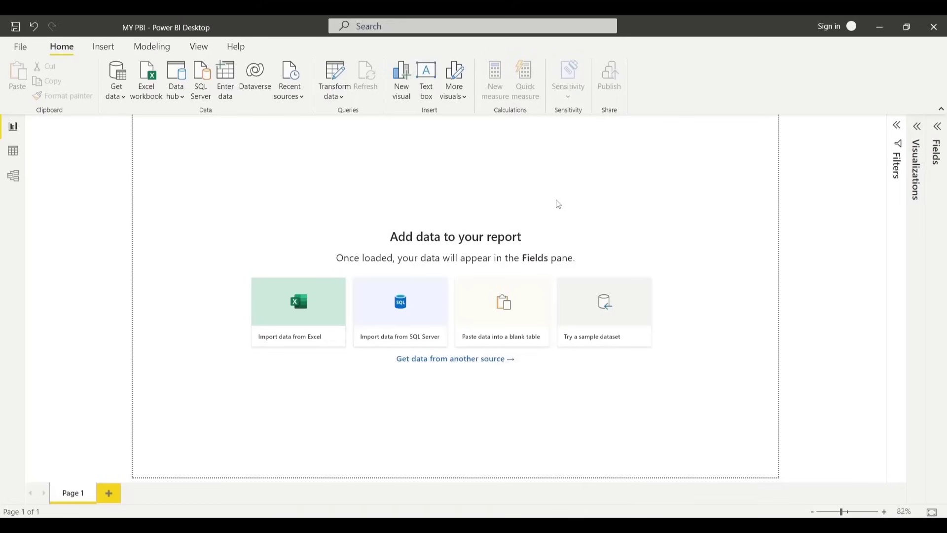
left_click(127, 99)
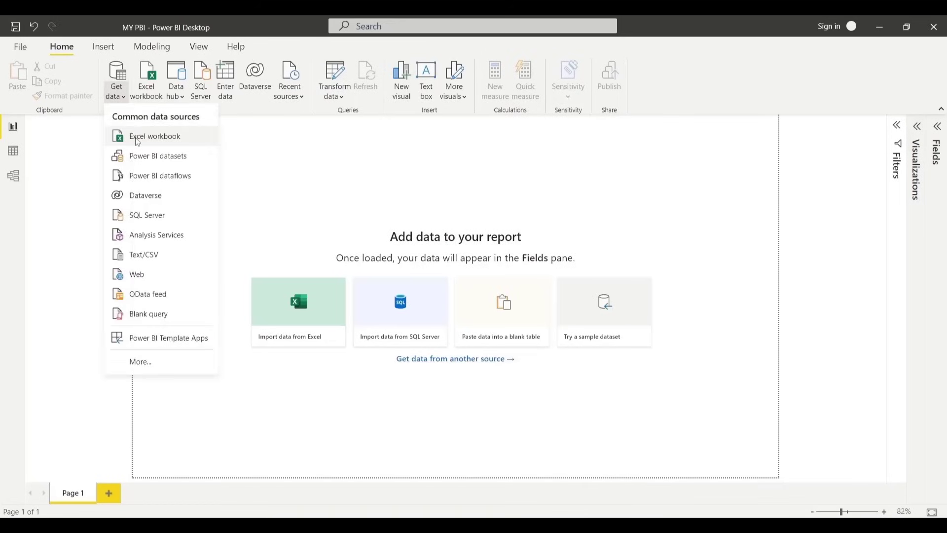
left_click(355, 185)
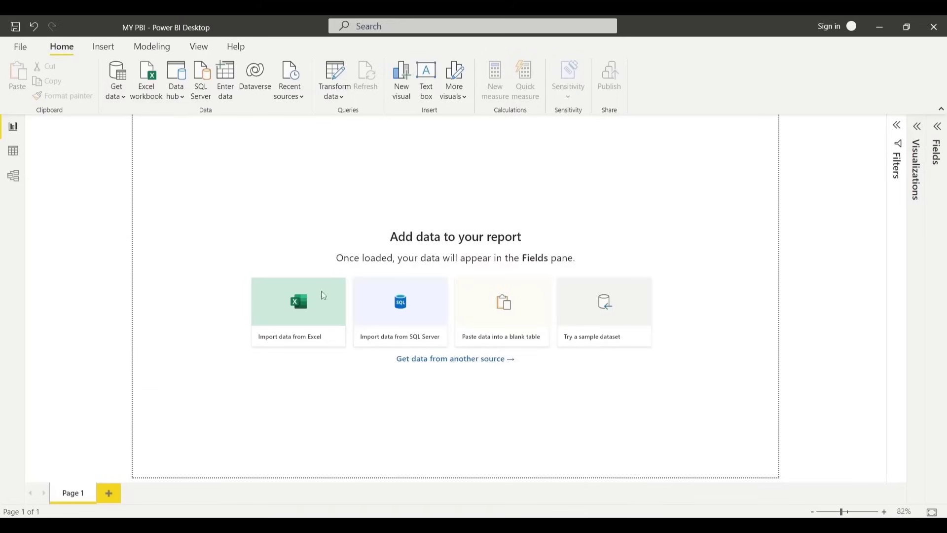
Start an Excel workbook import and cancel it, then bring up the View page view choices
left_click(313, 322)
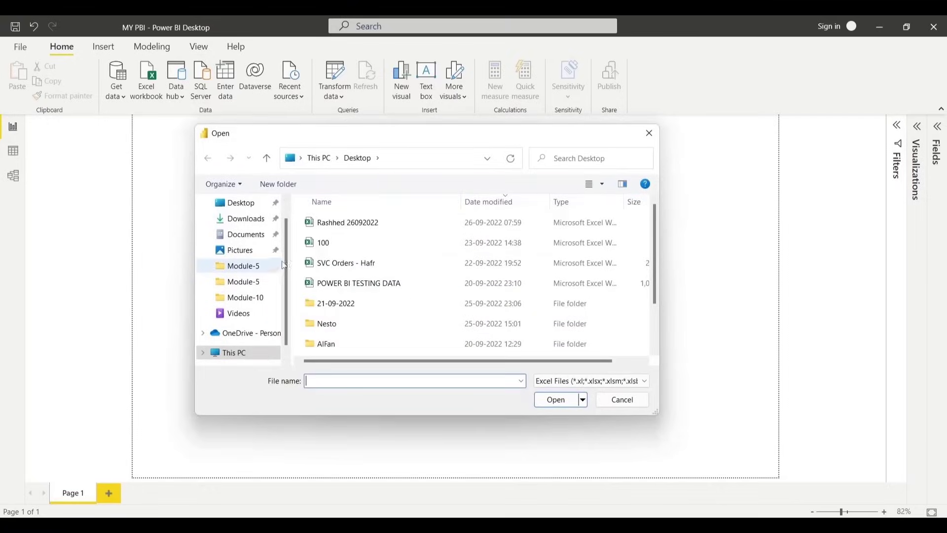
left_click(650, 133)
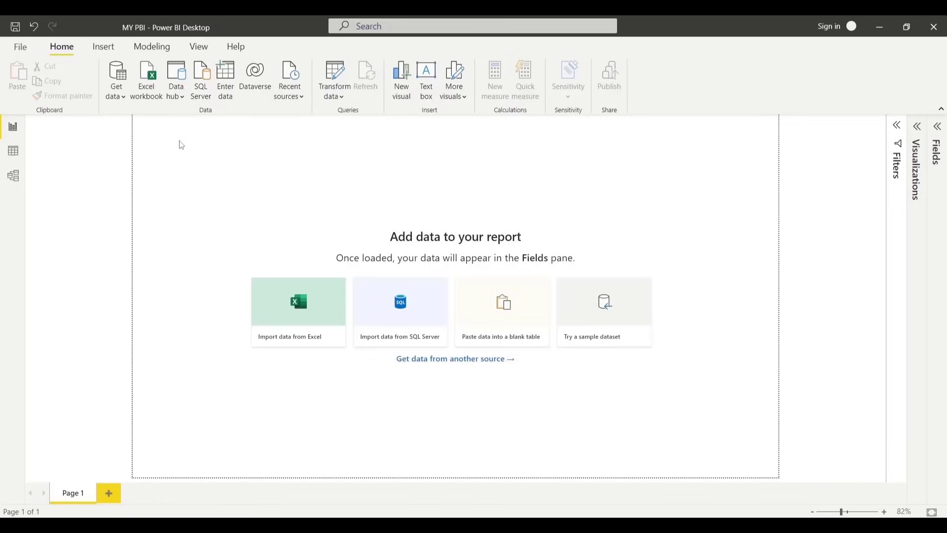
left_click(199, 47)
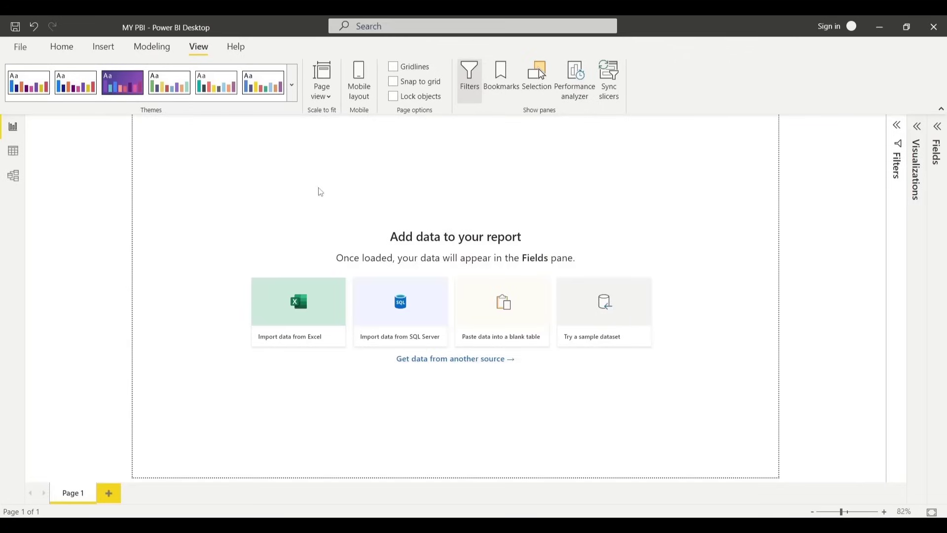
left_click(332, 99)
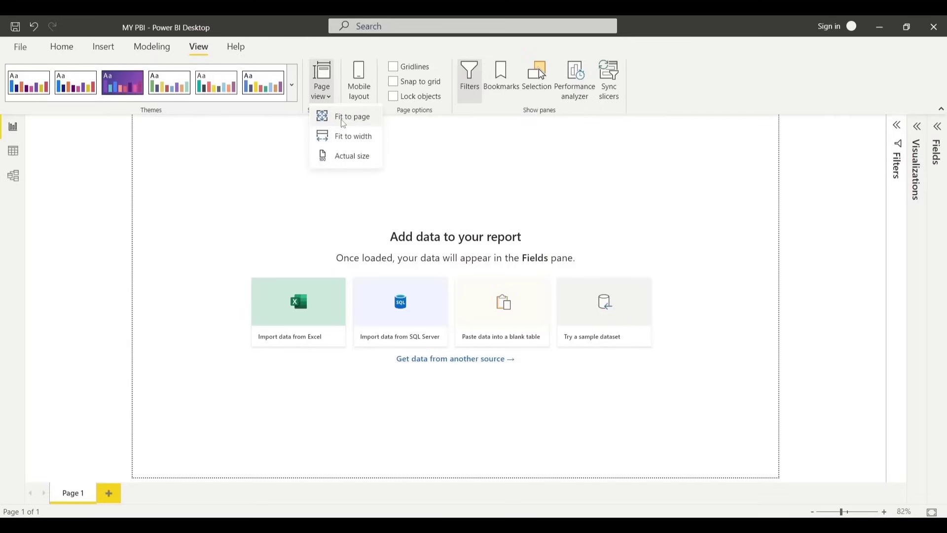
Try Fit to width and Actual size, toggle Mobile layout on and off, then settle on Fit to page
left_click(347, 137)
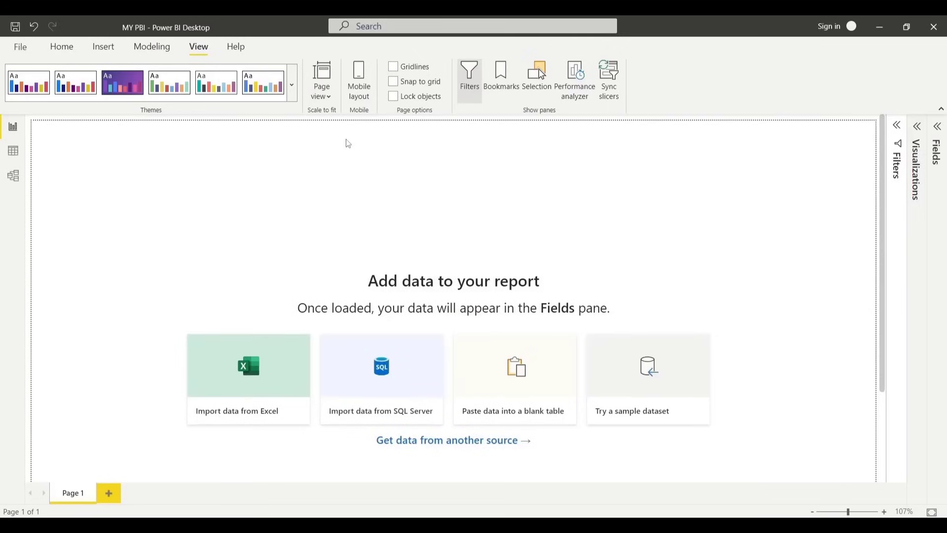
left_click(331, 103)
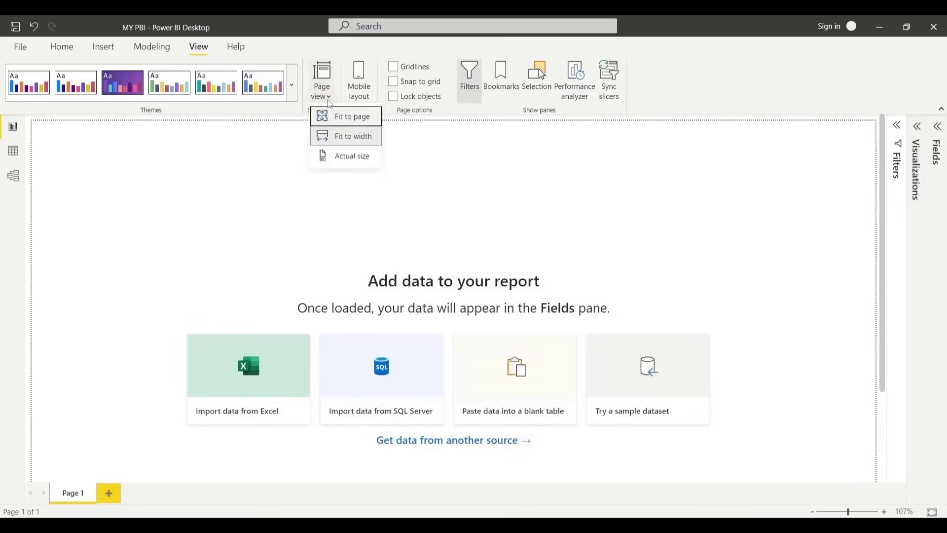
left_click(348, 157)
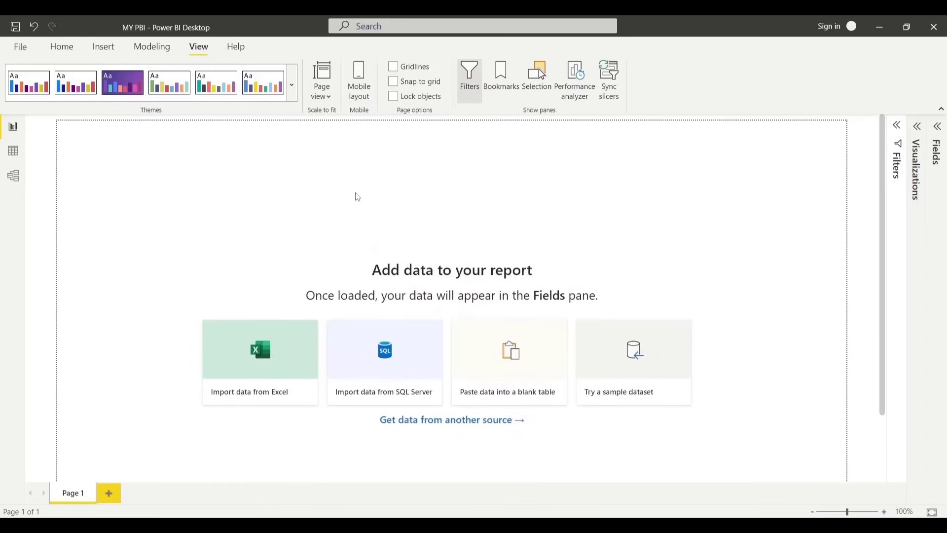
left_click(370, 98)
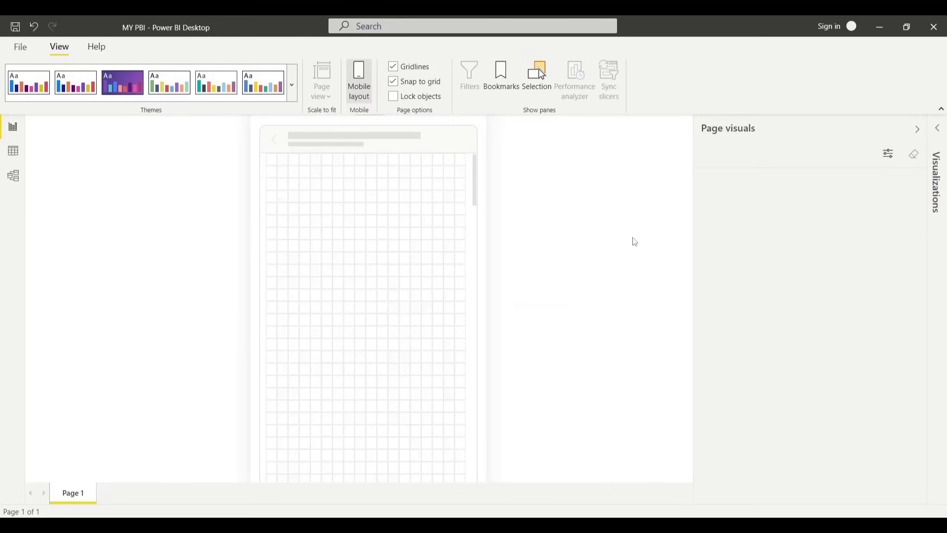
left_click(360, 90)
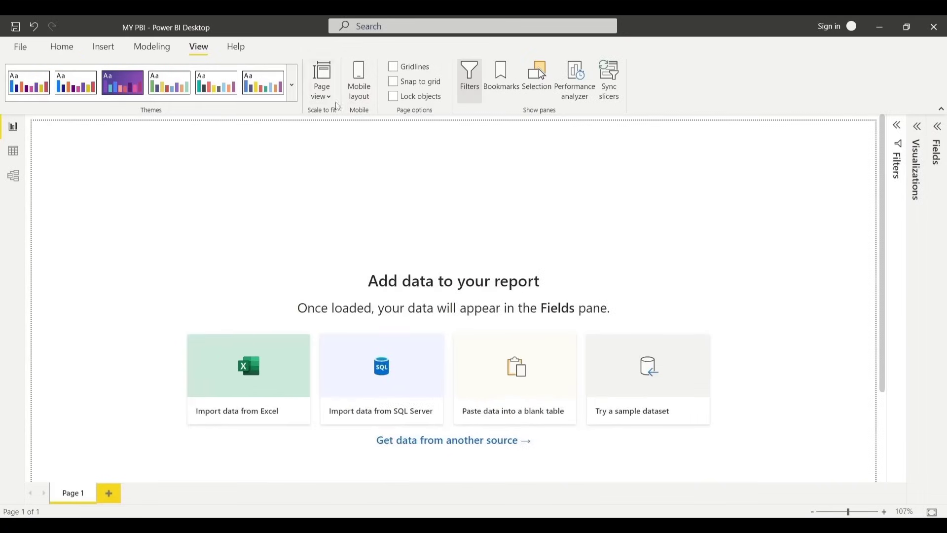
left_click(326, 99)
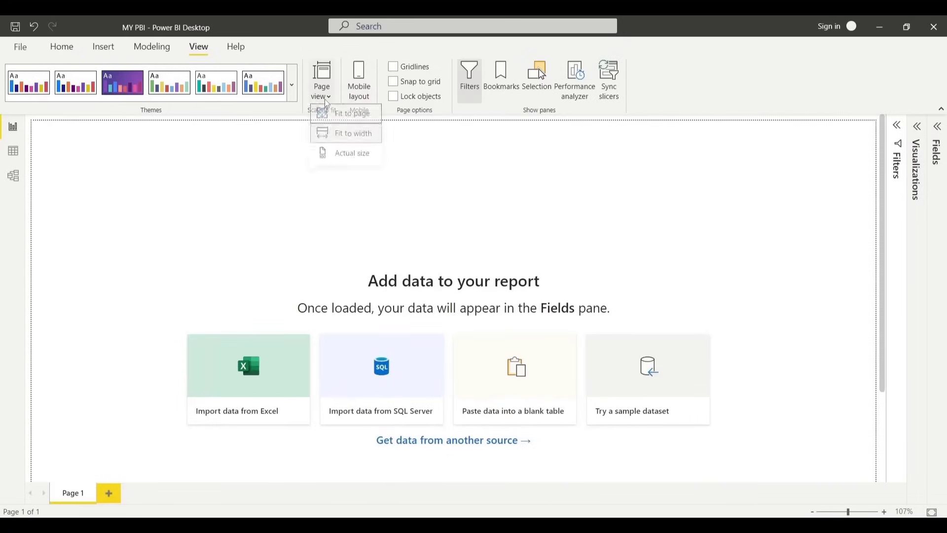
left_click(340, 117)
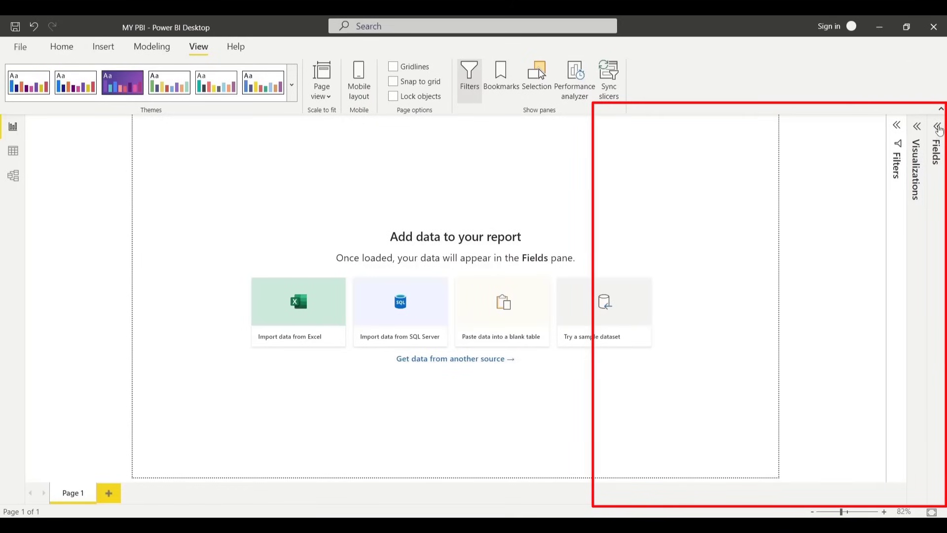
Expand the Fields, Visualizations and Filters panes beside the report page
left_click(938, 127)
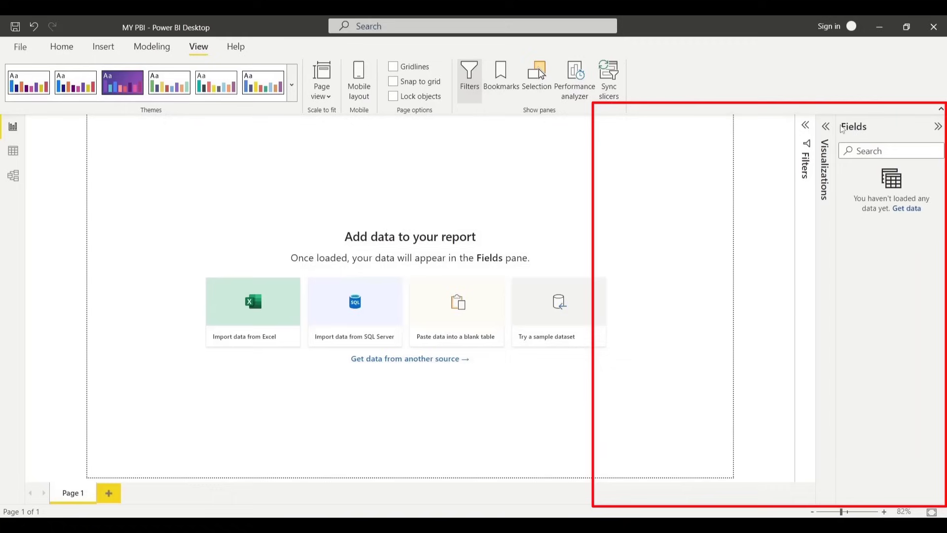
left_click(826, 126)
left_click(723, 127)
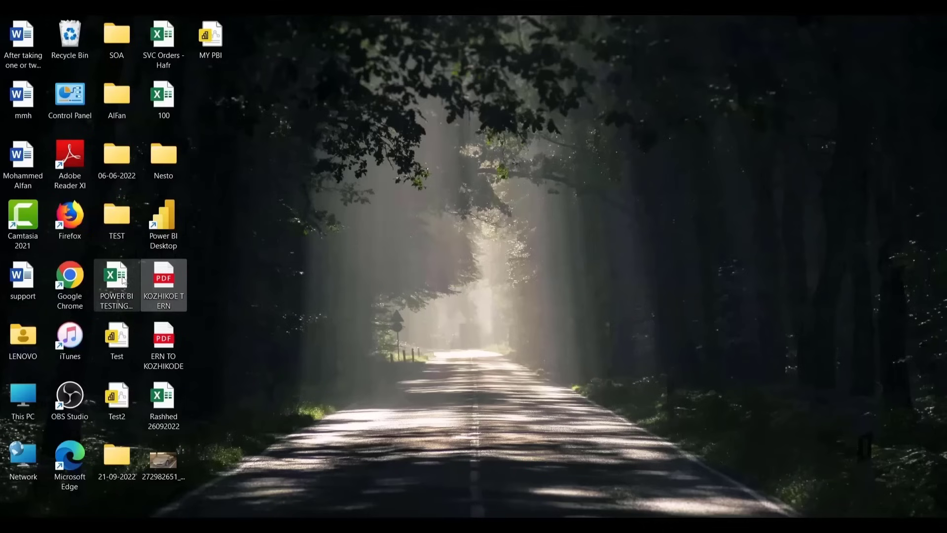
Open the POWER BI TESTING DATA workbook and select a Total Revenue value and cells G8:H8 in Sales Orders
double_click(121, 280)
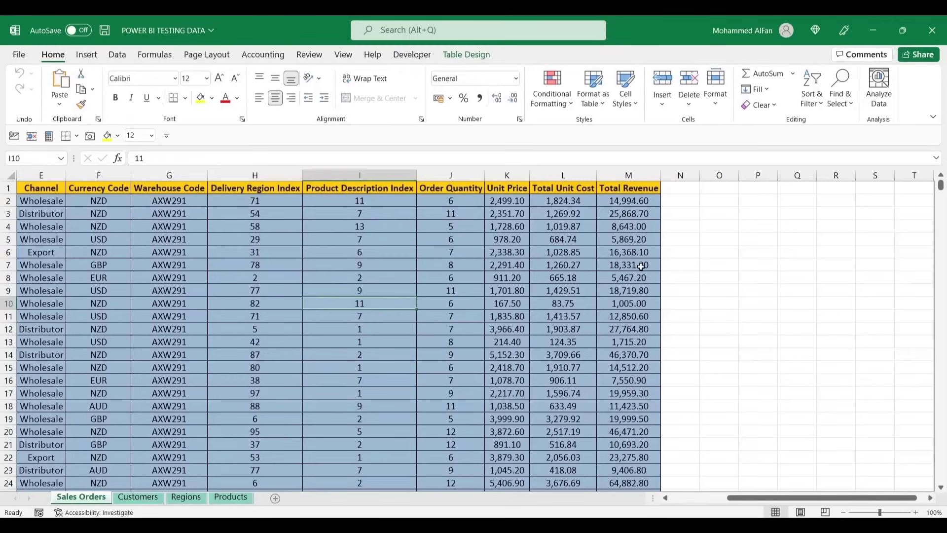
left_click(641, 266)
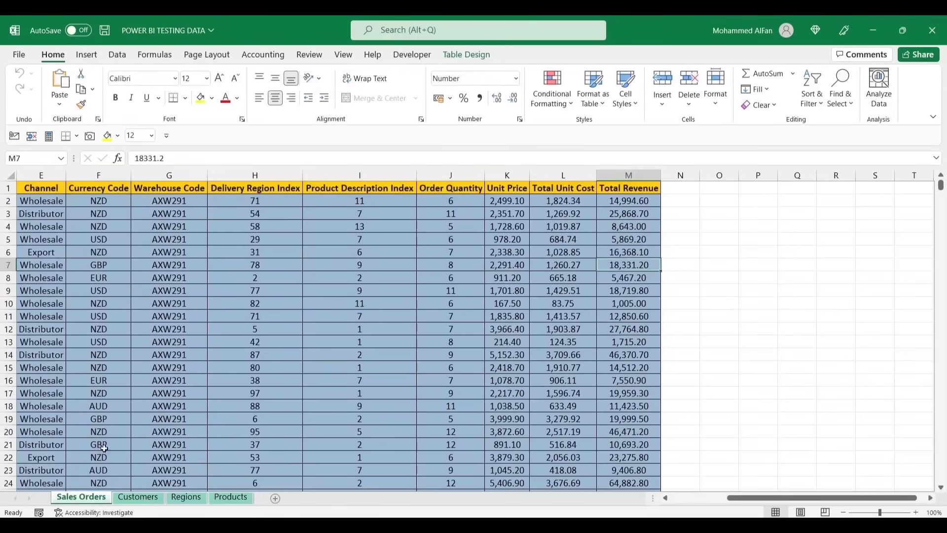
left_click_drag(222, 277, 168, 277)
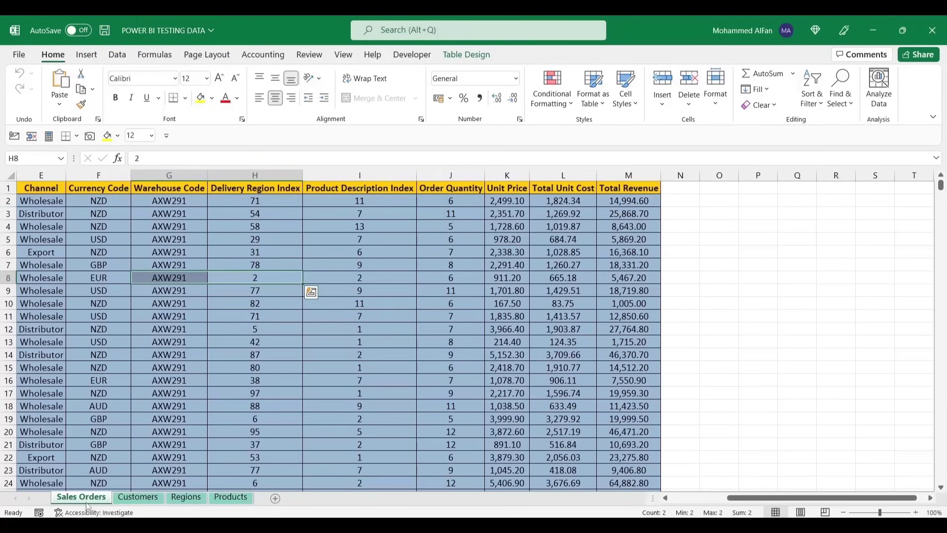
Look through the Customers, Regions and Products sheets, then switch back to Power BI Desktop
left_click(147, 498)
left_click(190, 499)
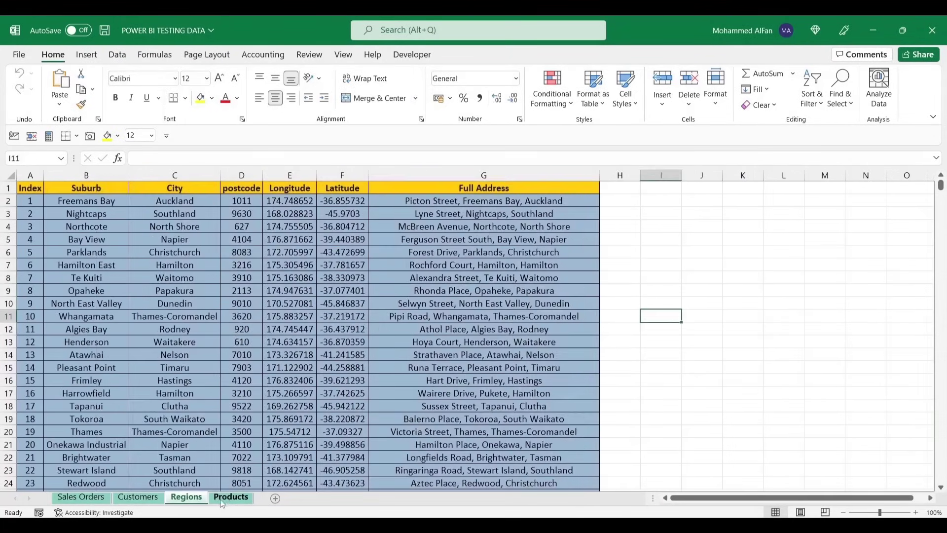
left_click(230, 498)
left_click(81, 497)
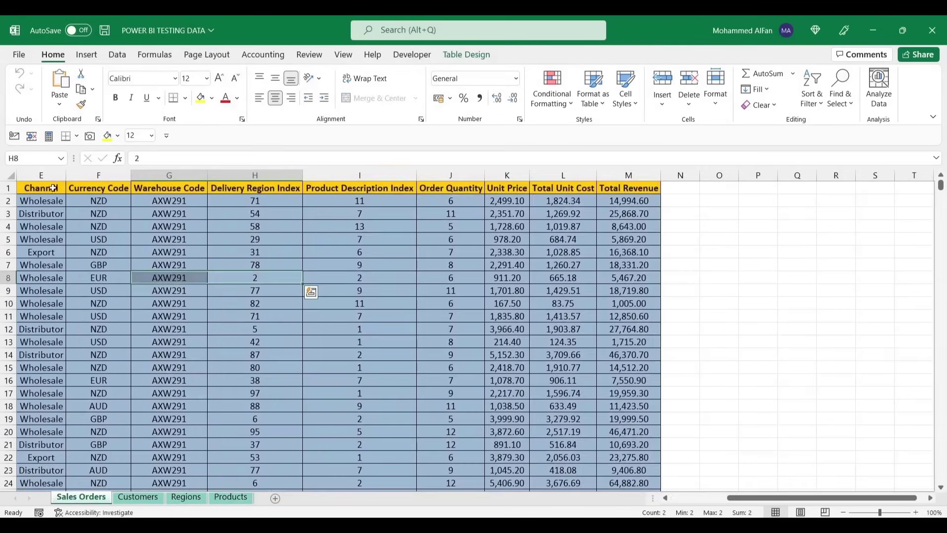
key("ctrl+Page_Down")
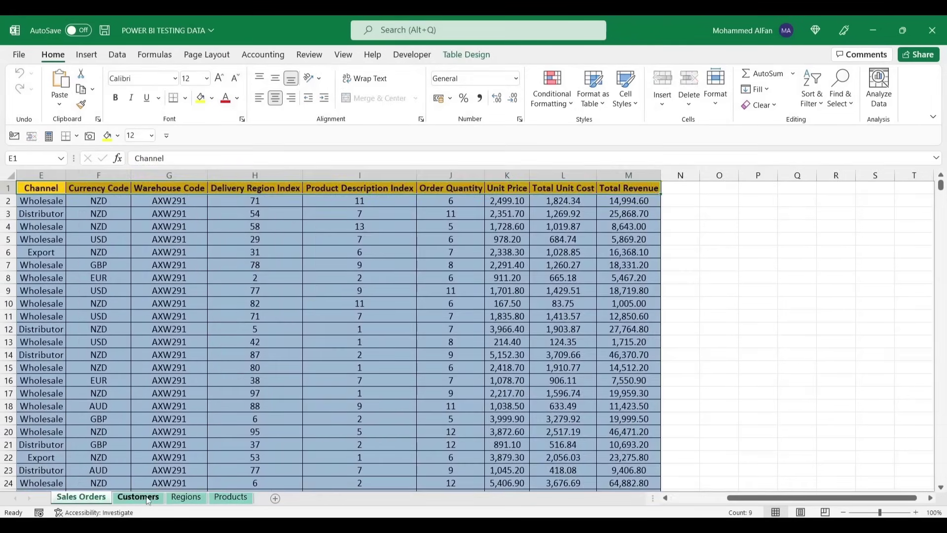
left_click_drag(52, 190, 178, 189)
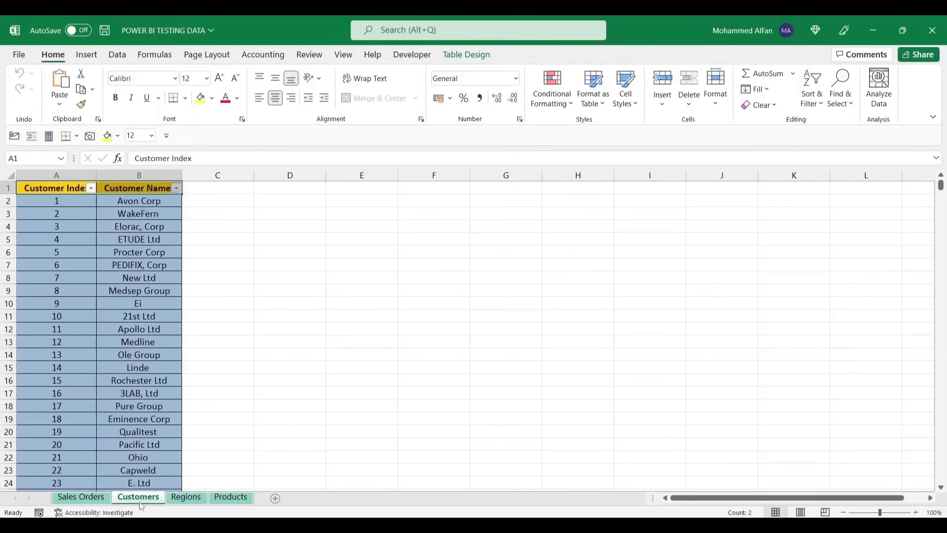
left_click(186, 497)
key("alt+Tab")
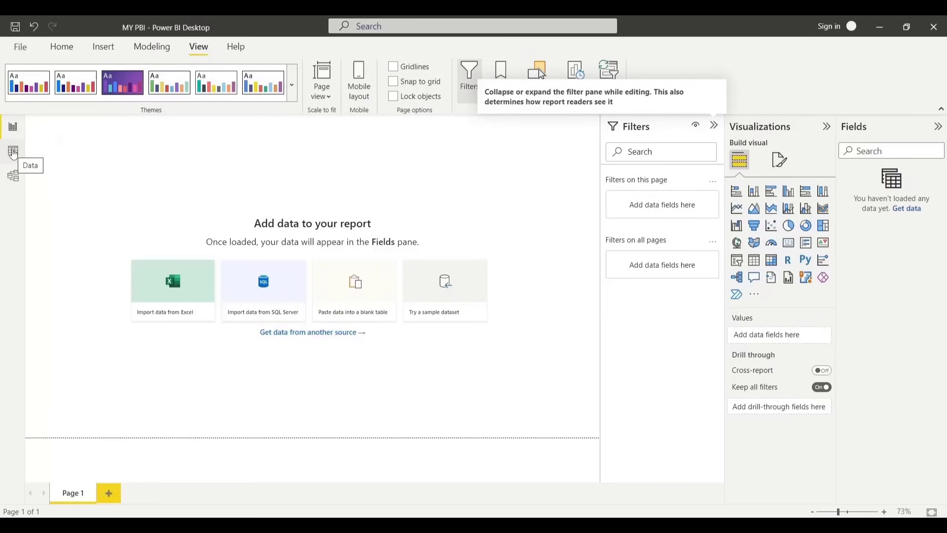
left_click(13, 153)
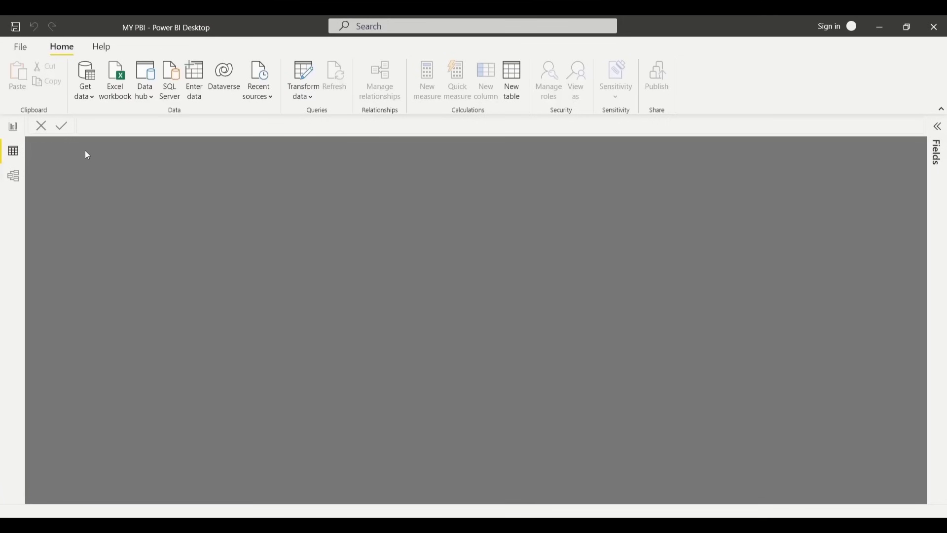
key("alt+Tab")
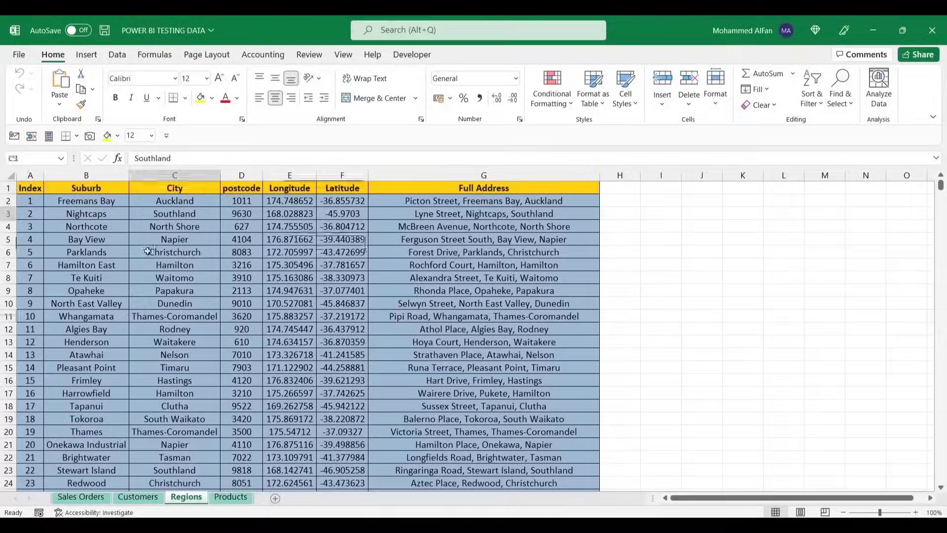
left_click_drag(148, 251, 148, 398)
key("alt+Tab")
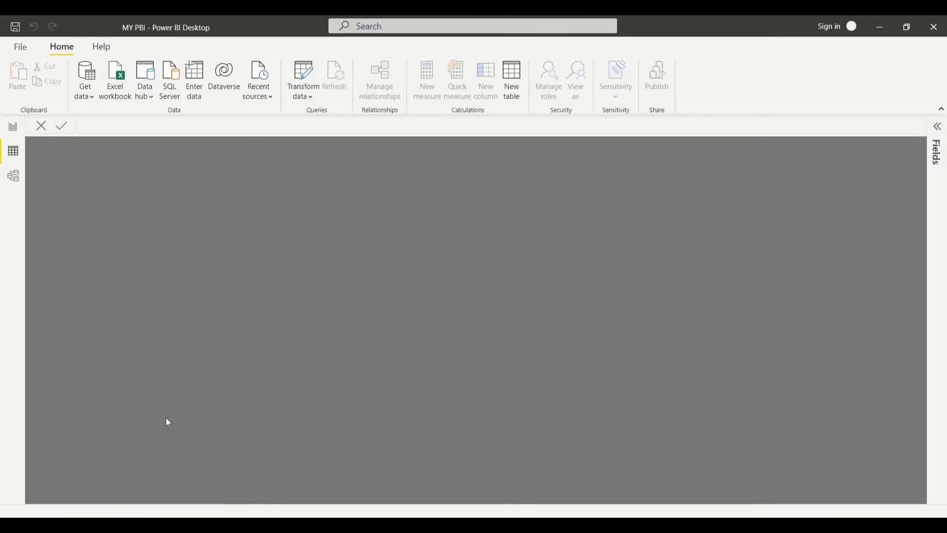
left_click(13, 126)
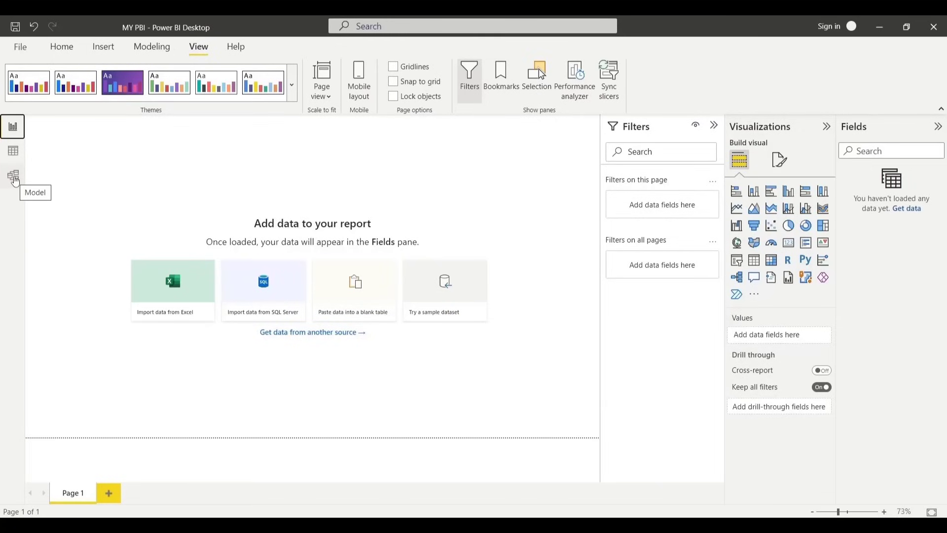
left_click(14, 179)
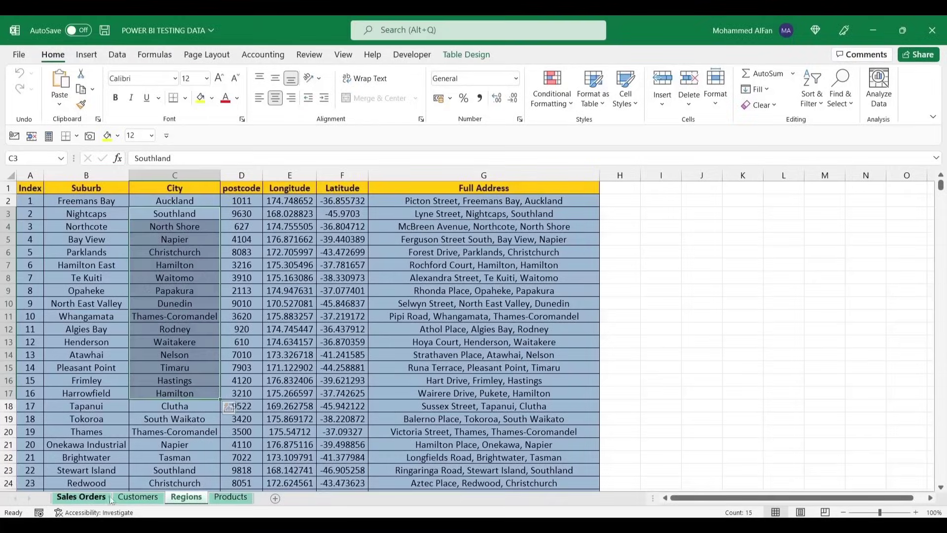
left_click(107, 497)
left_click(137, 497)
left_click(187, 497)
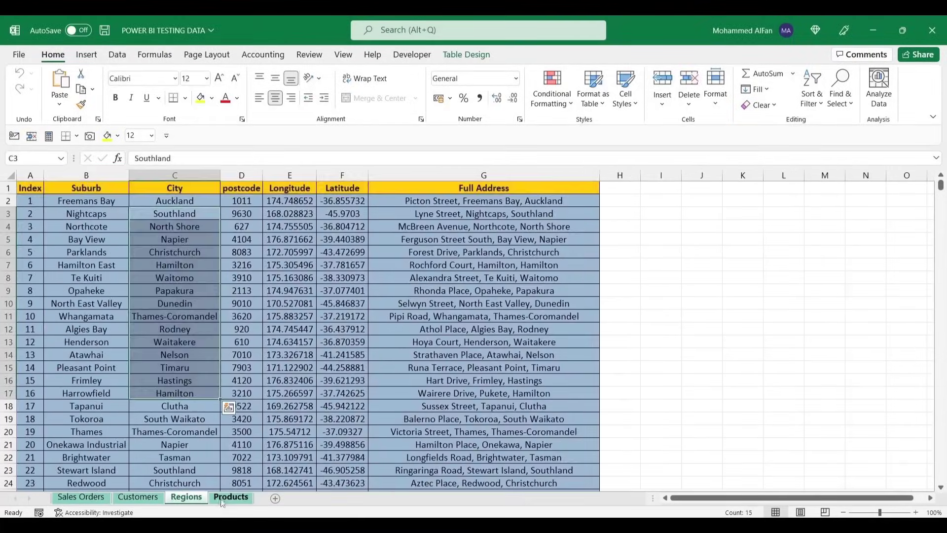
left_click(223, 499)
left_click(80, 498)
left_click(138, 497)
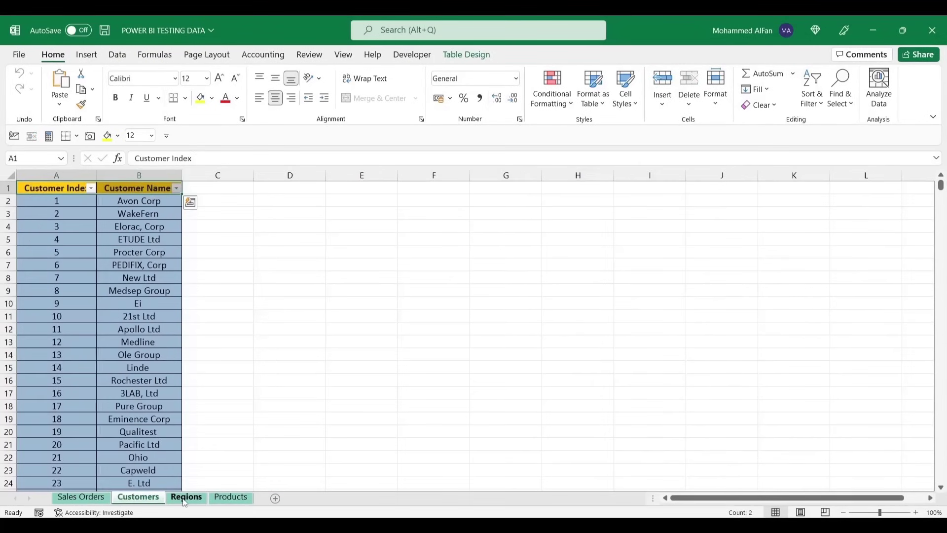
left_click(185, 497)
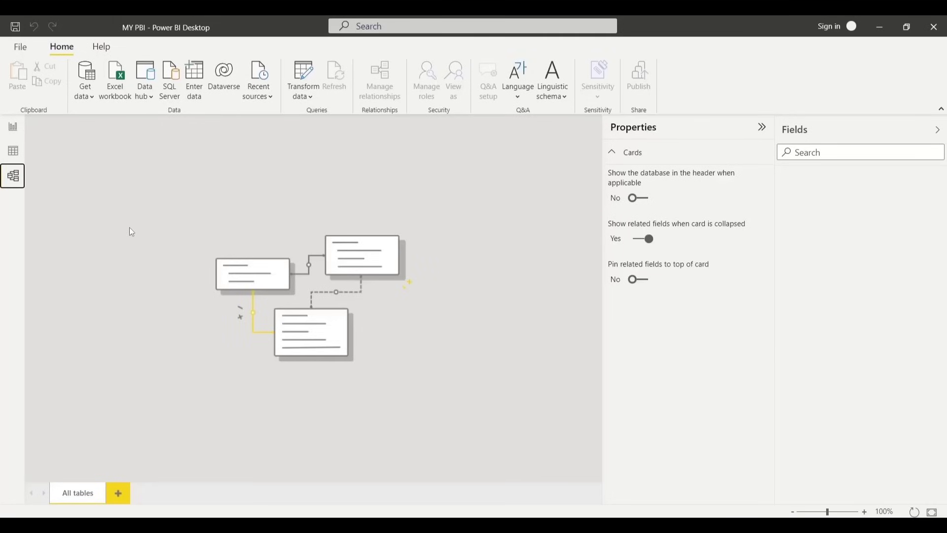
left_click(13, 129)
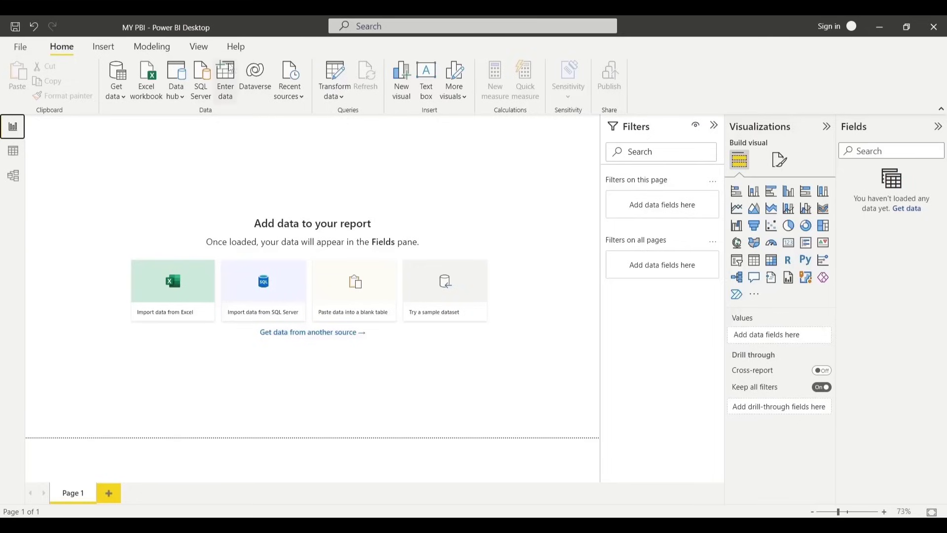
Check the installed version 2.108.603.0 (August, 2022) under Help > About, then close it
left_click(234, 49)
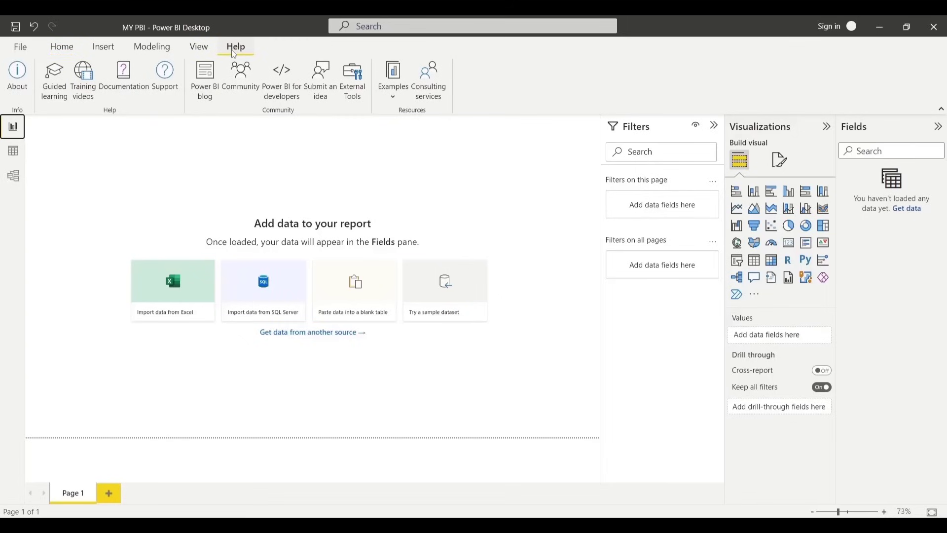
left_click(17, 74)
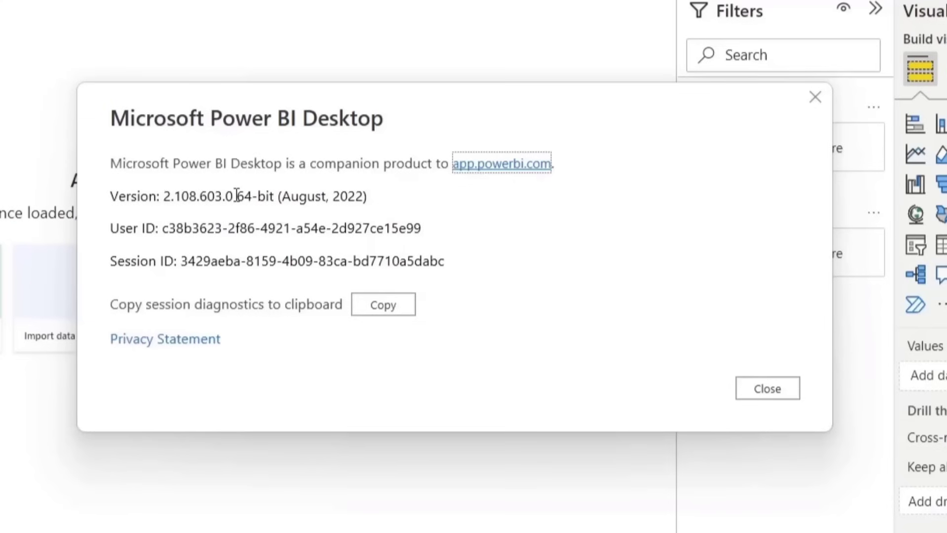
left_click_drag(283, 197, 378, 222)
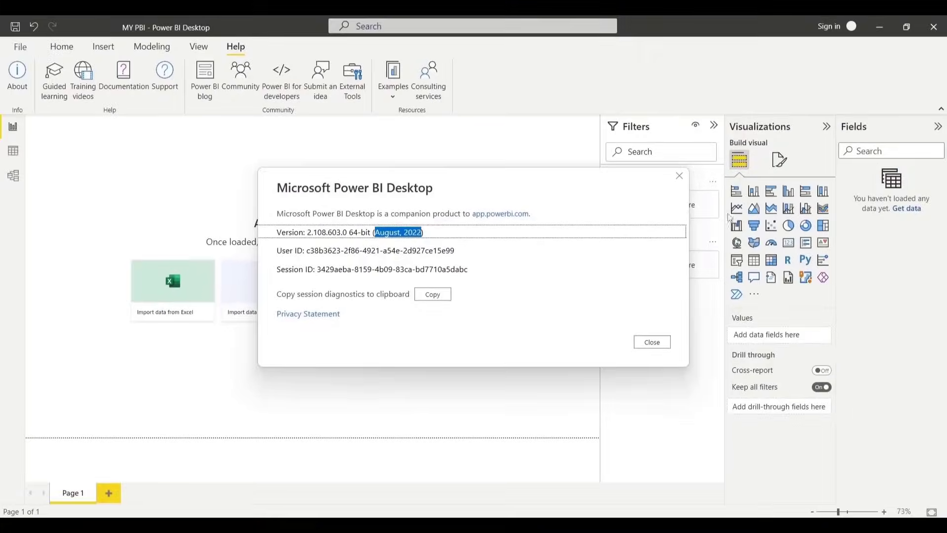
left_click(680, 177)
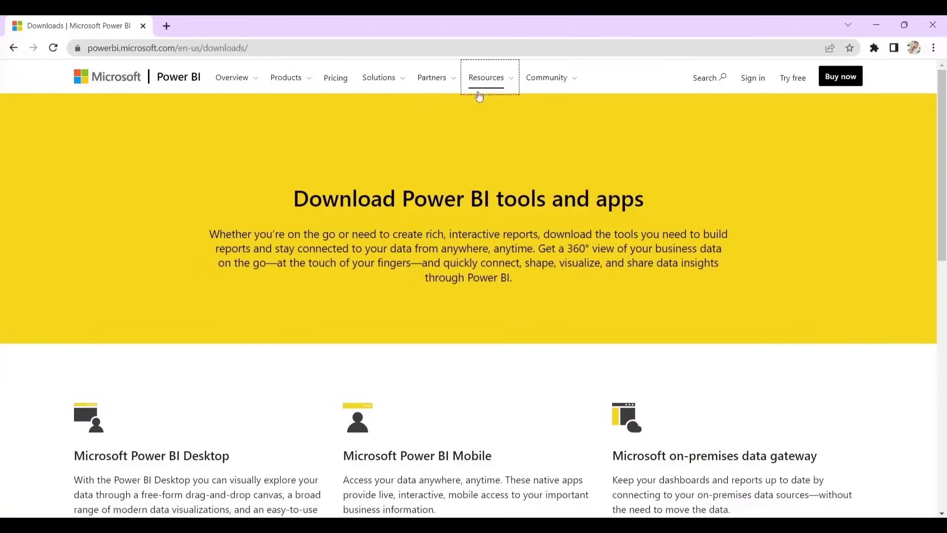
Go to the Power BI blog from Resources and open the September 2022 posts archive
left_click(513, 89)
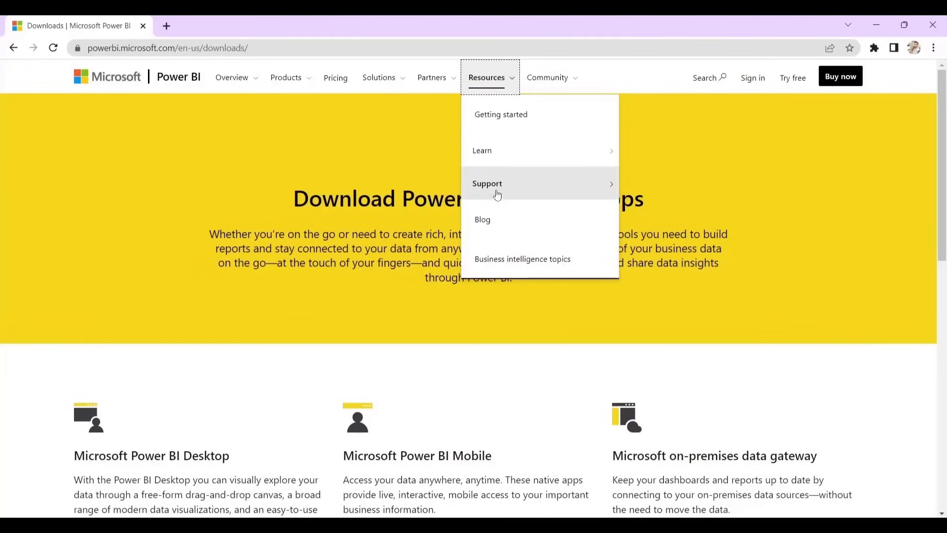
left_click(487, 221)
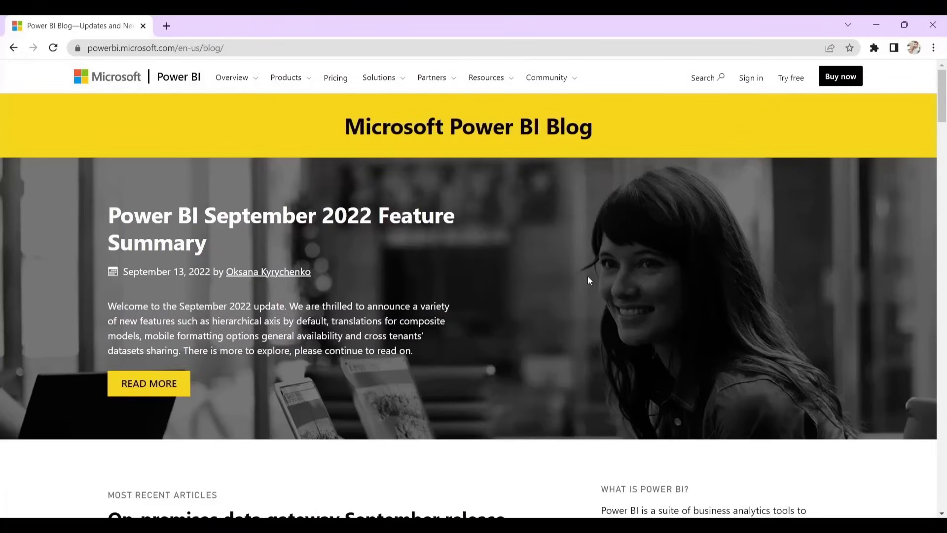
scroll(588, 277, "down", 15)
scroll(590, 281, "down", 3)
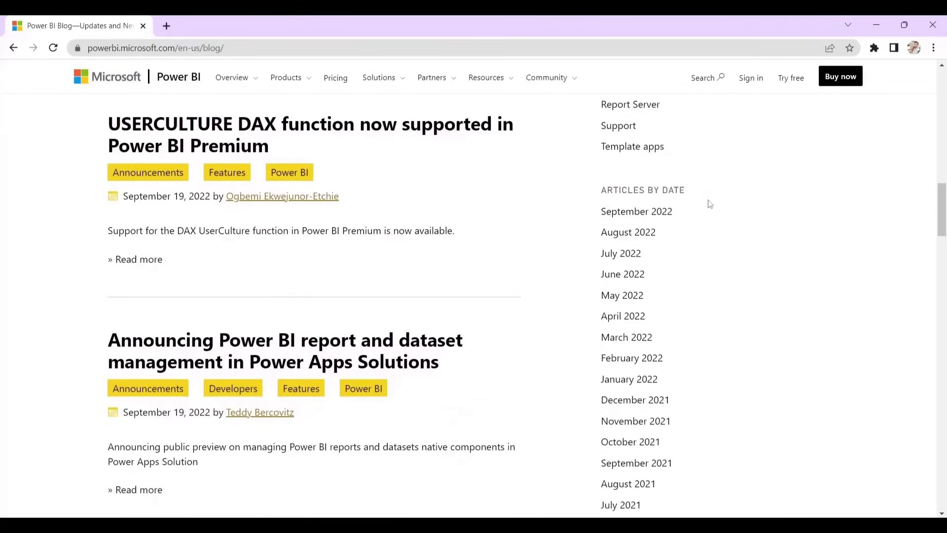
scroll(715, 217, "up", 2)
scroll(690, 242, "down", 1)
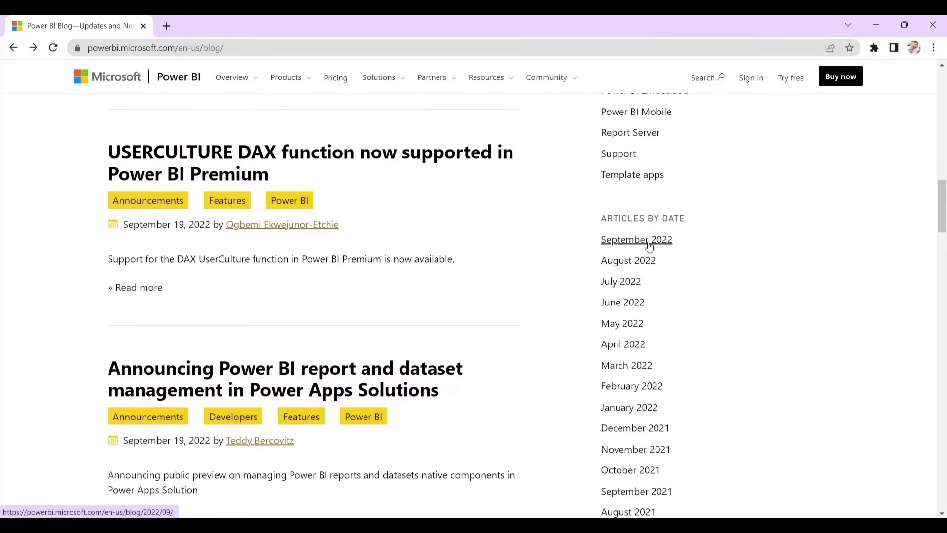
left_click(650, 242)
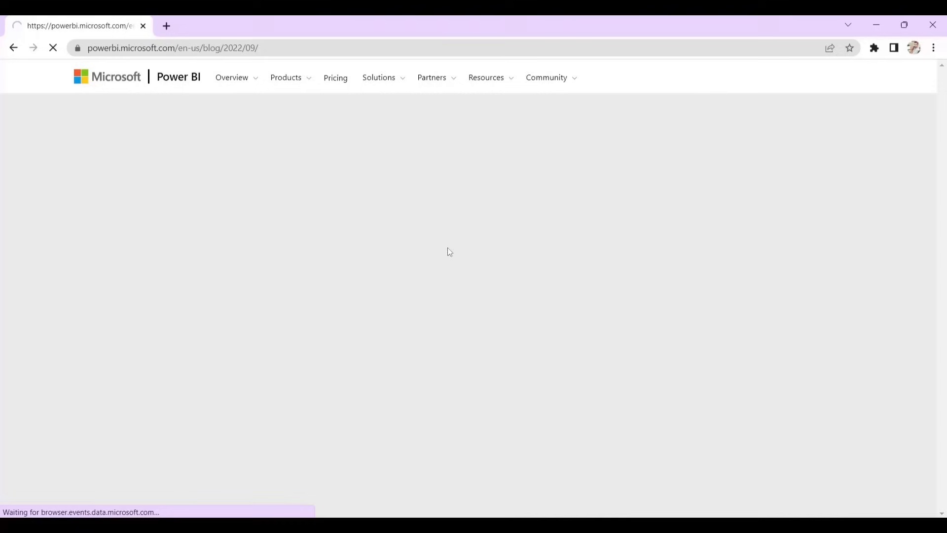
scroll(440, 254, "down", 20)
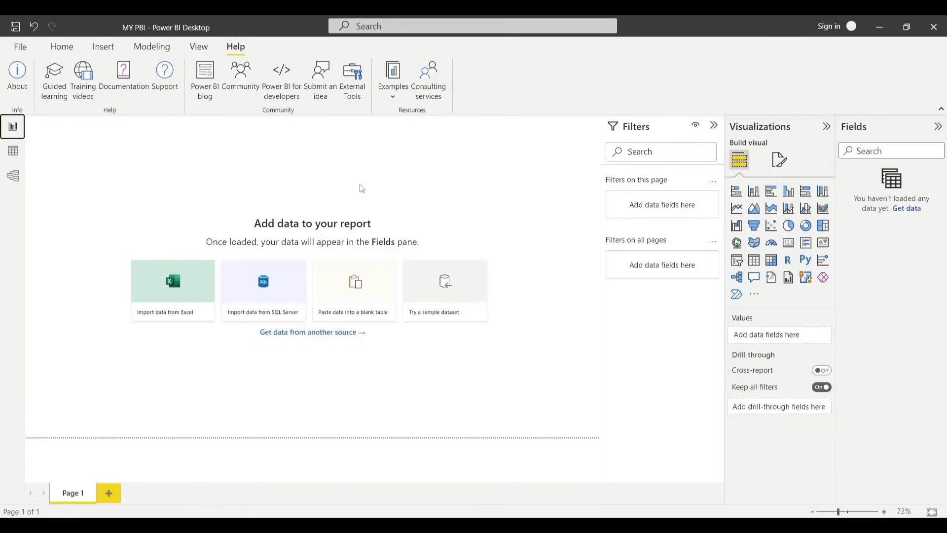
In Options > Preview features, enable Metrics visual, Field parameters and Shape map visual, and confirm the restart notice
left_click(21, 46)
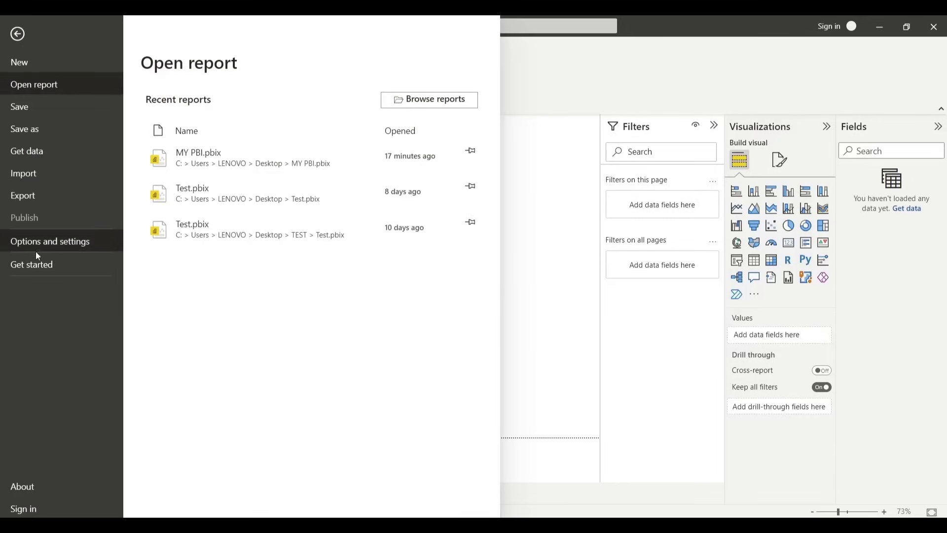
left_click(73, 243)
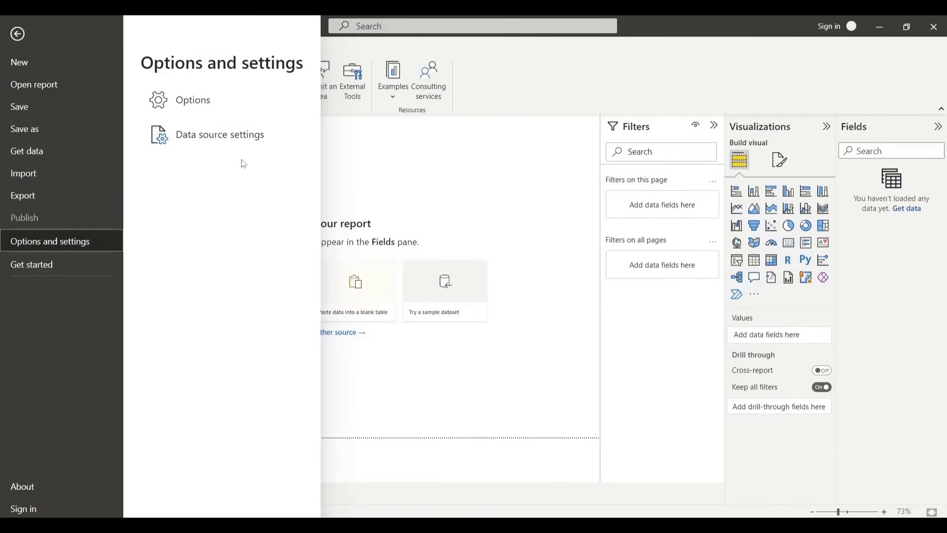
left_click(242, 111)
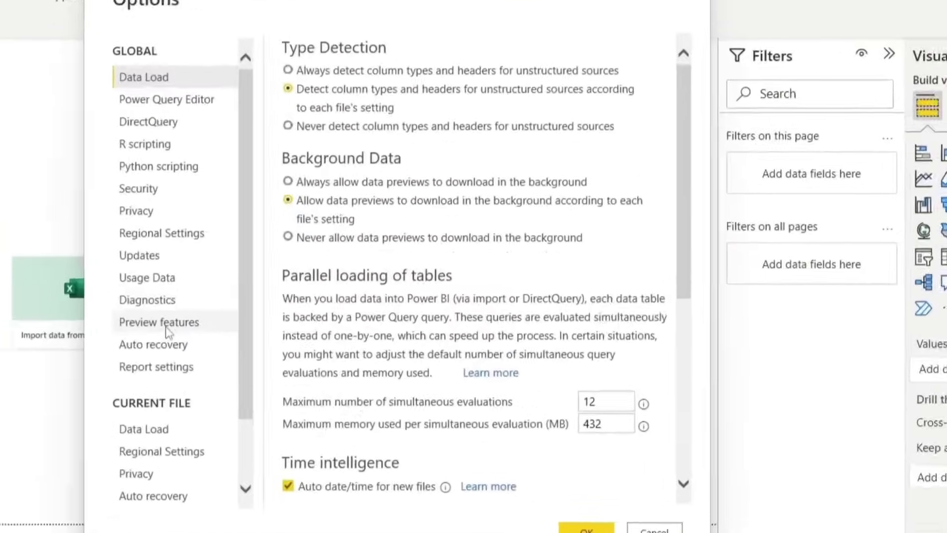
left_click(232, 305)
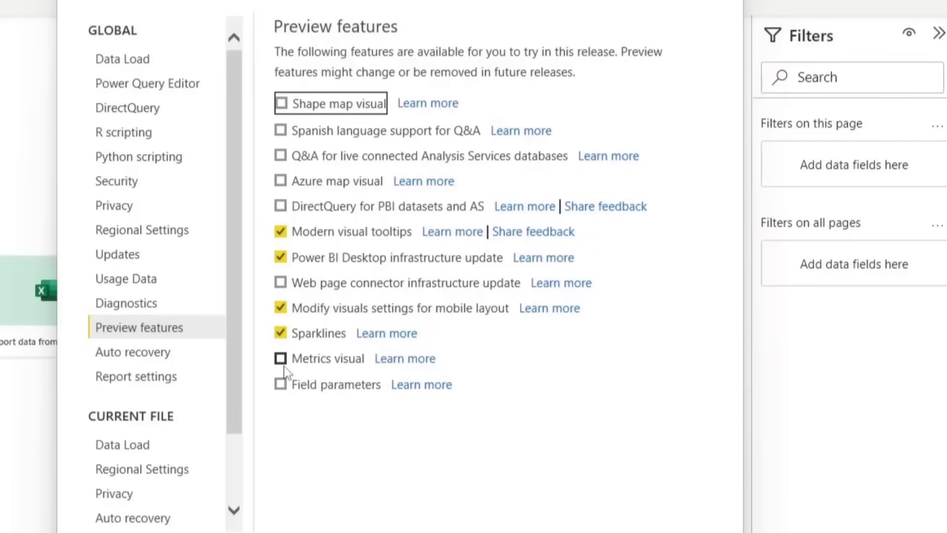
left_click(281, 359)
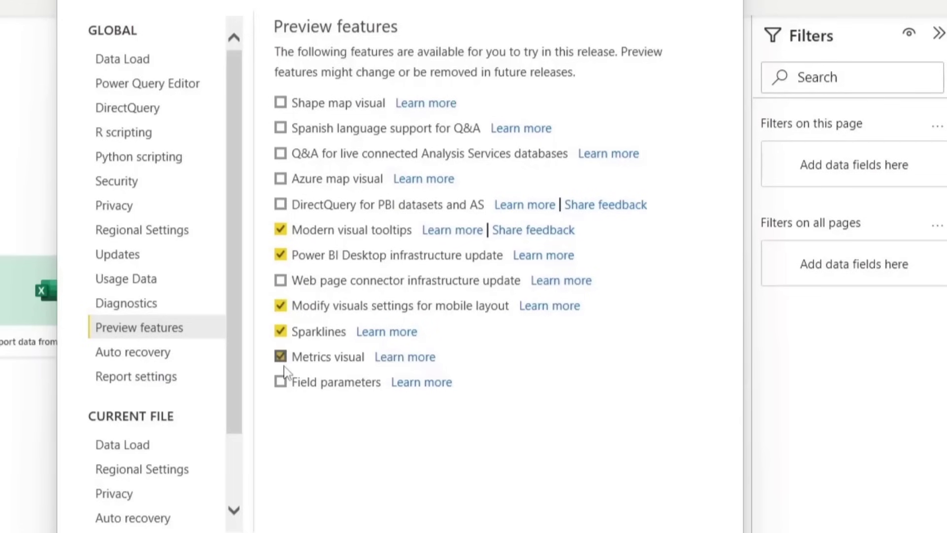
left_click(281, 384)
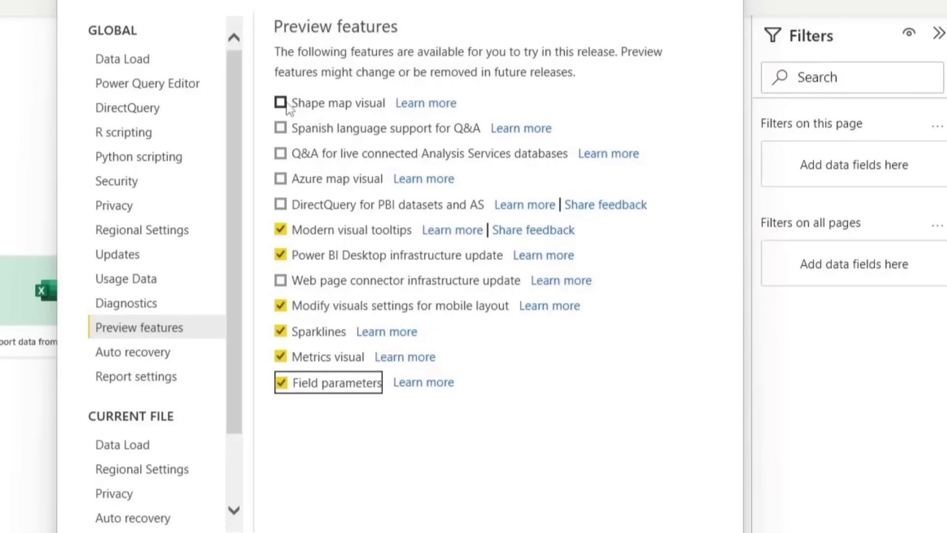
left_click(281, 103)
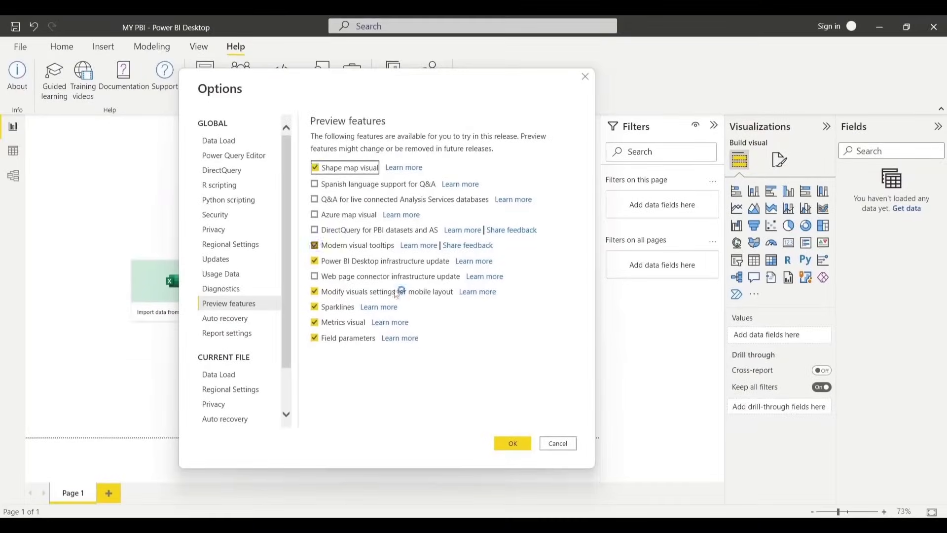
left_click(513, 442)
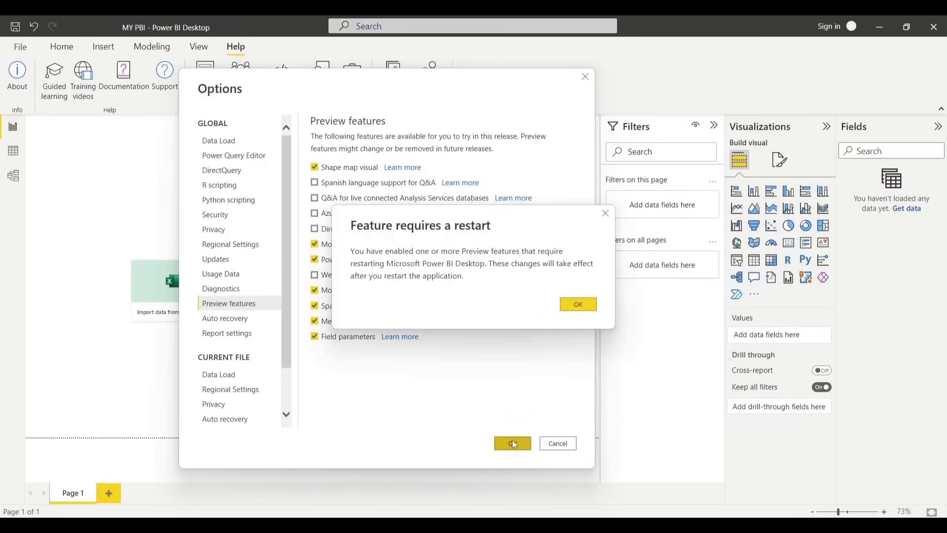
left_click(579, 304)
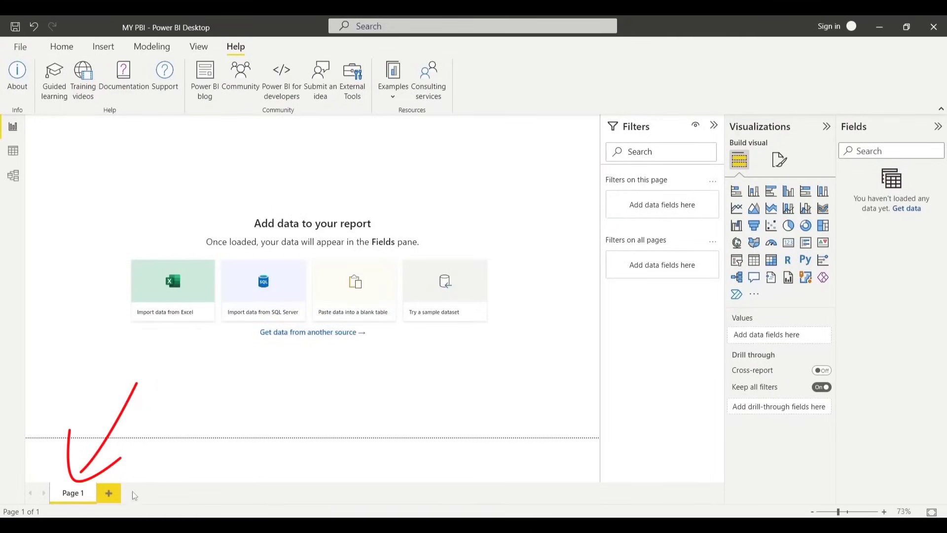
left_click(111, 498)
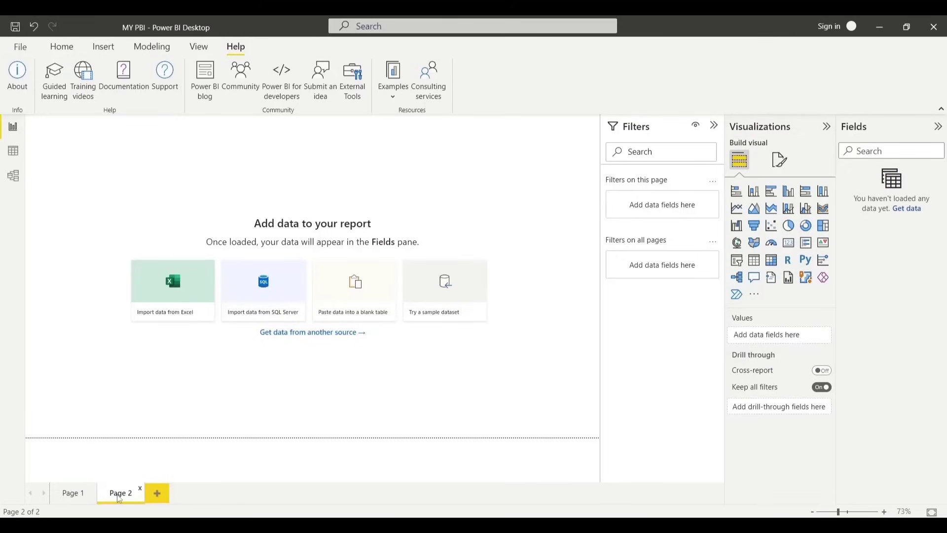
left_click(142, 494)
left_click(528, 297)
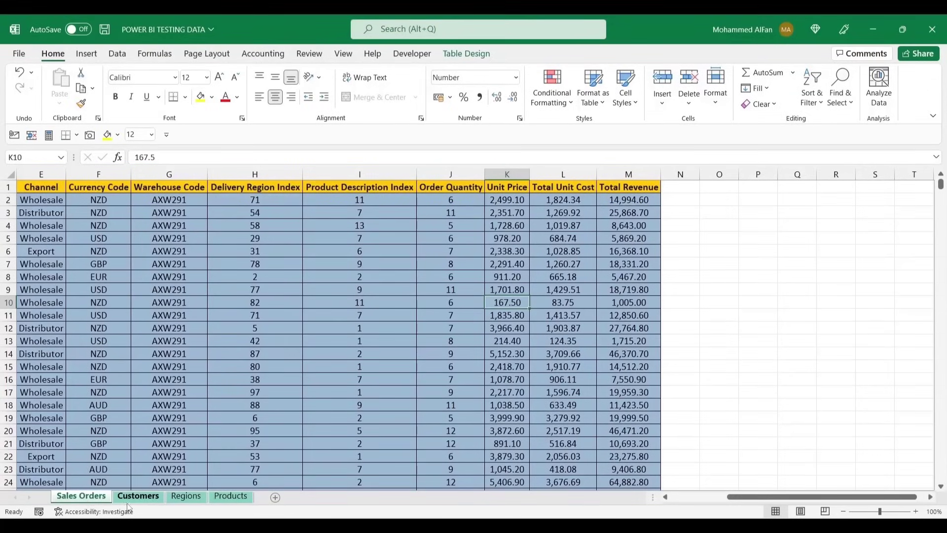
Look through the Customers, Regions and Products sheets, then return to Sales Orders
left_click(138, 498)
left_click(185, 496)
left_click(231, 496)
left_click(81, 497)
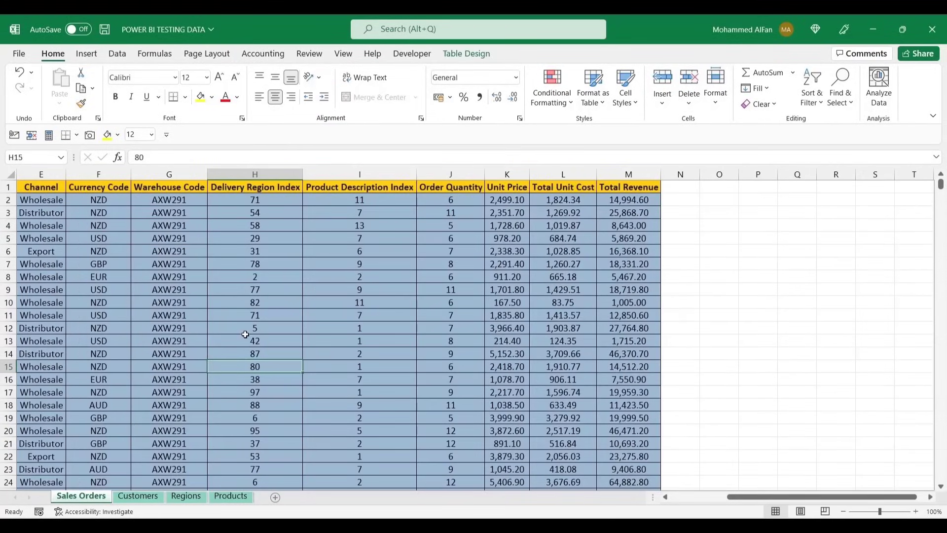
Check the Sales_Data table name under Table Design, then each other sheet's table name
left_click(198, 302)
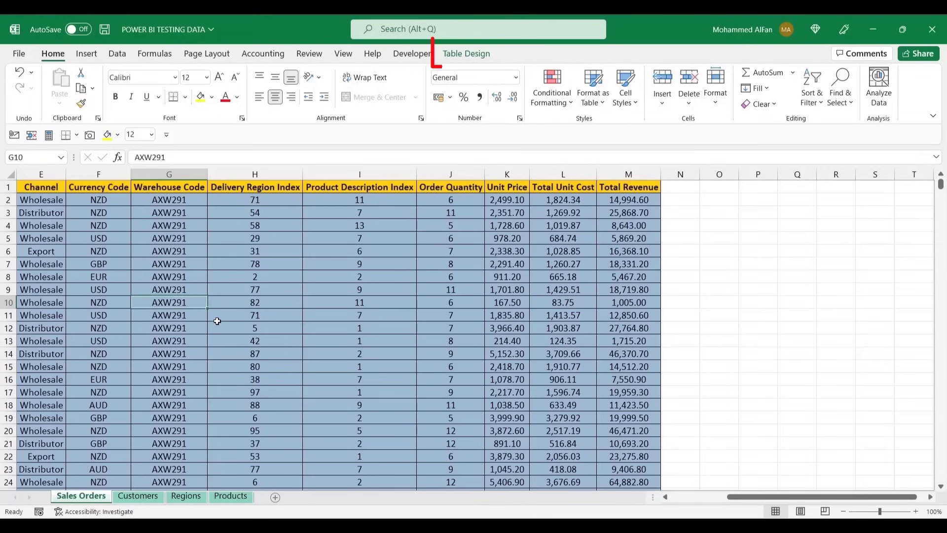
left_click(463, 55)
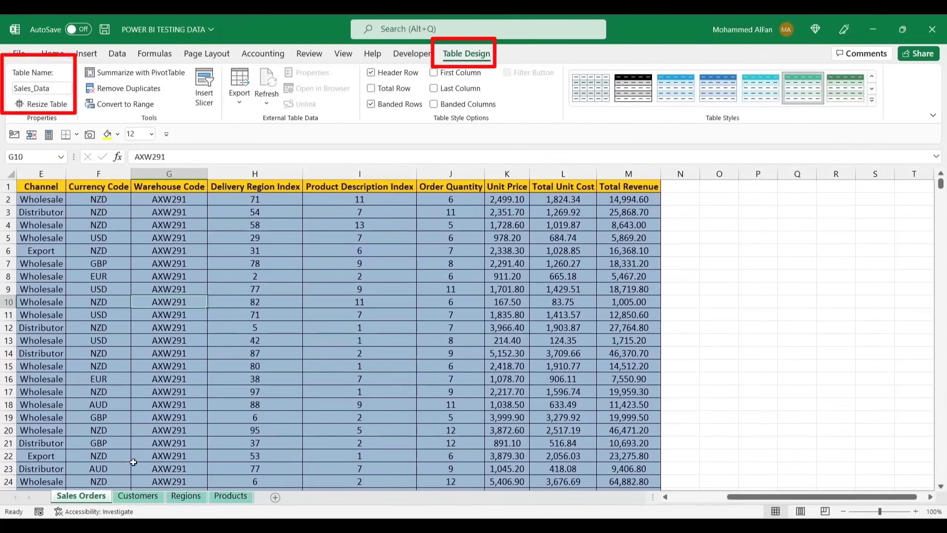
left_click(138, 495)
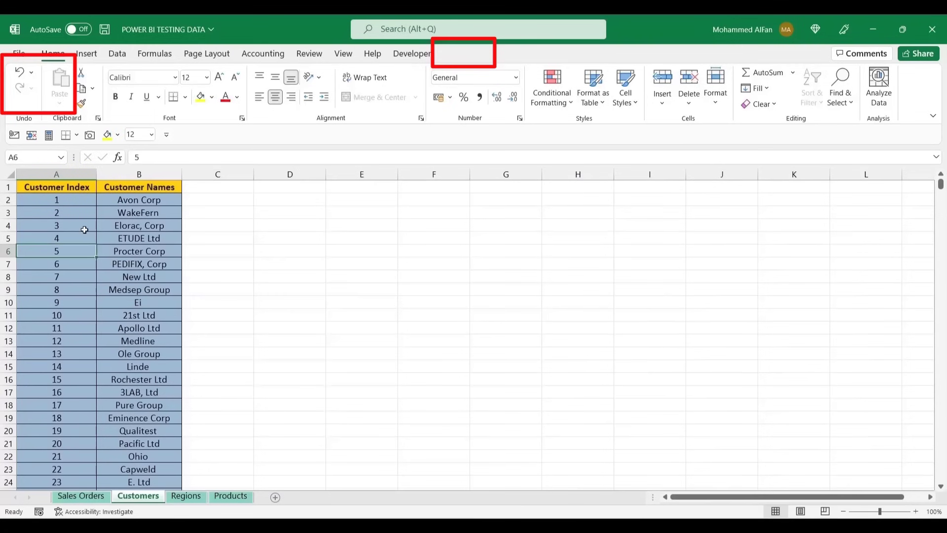
left_click(187, 496)
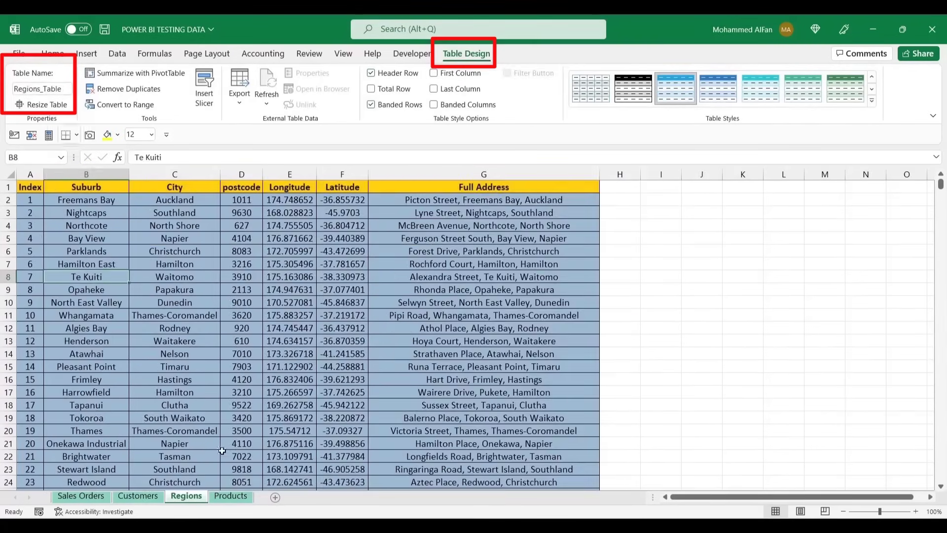
left_click(231, 496)
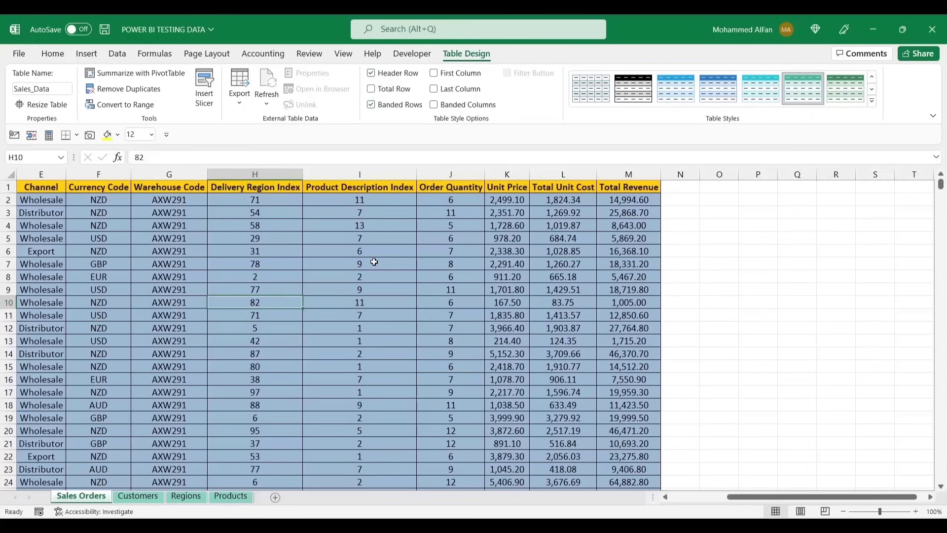
Add a new sheet and fill A1:E11 with the 4654–4664 number series
left_click(276, 497)
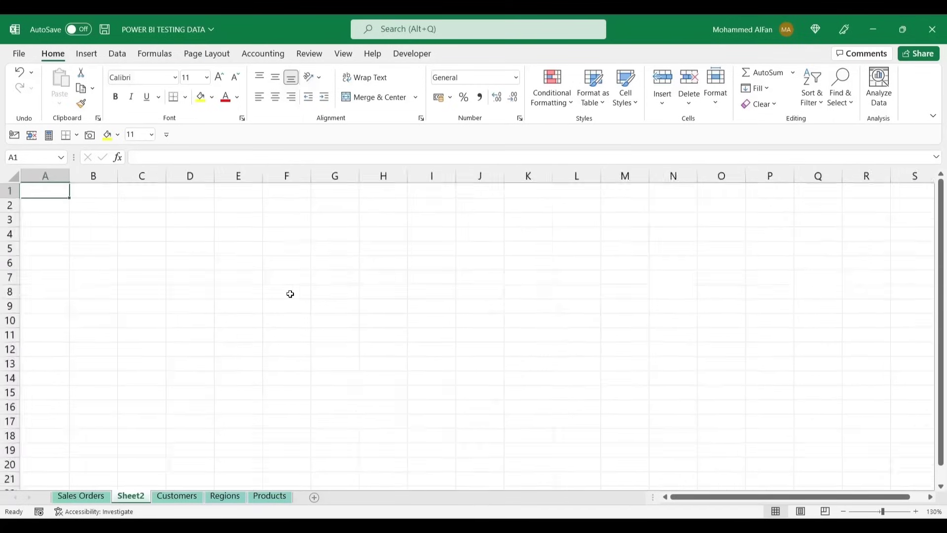
scroll(290, 294, "up", 1, "ctrl")
type("4654")
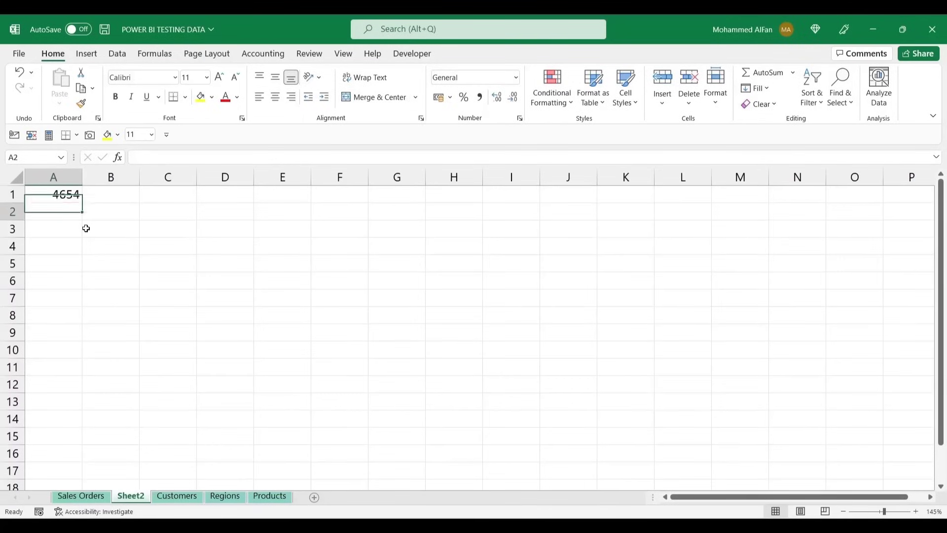
key("Return")
left_click(70, 199)
left_click(434, 362)
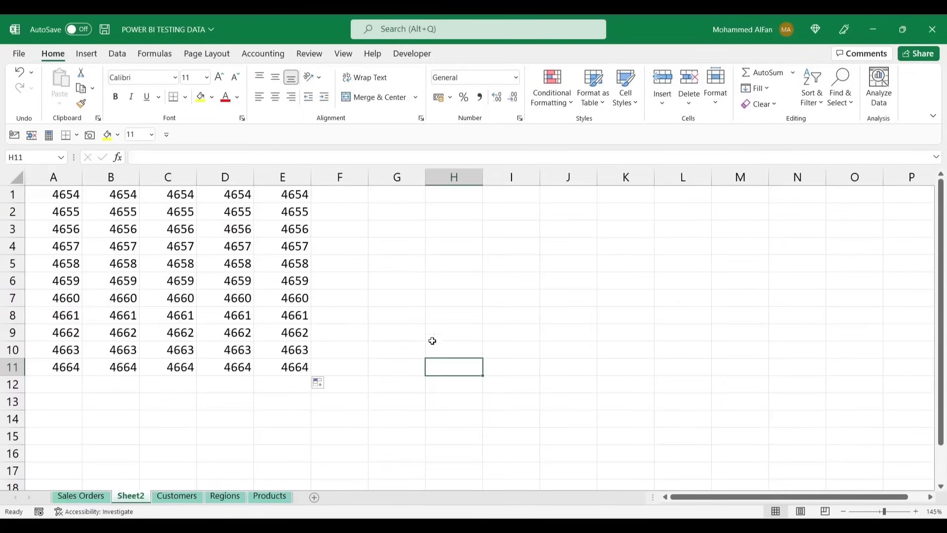
left_click(235, 282)
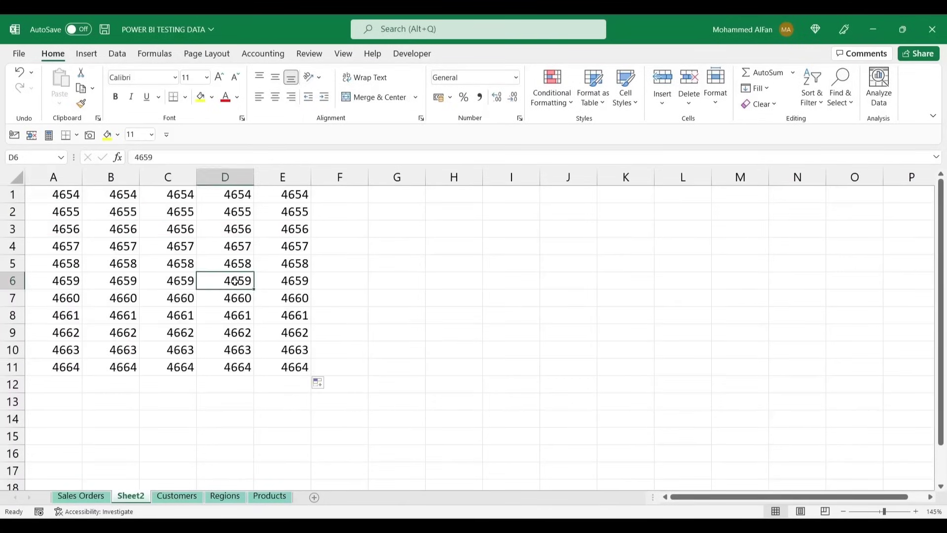
left_click(112, 259)
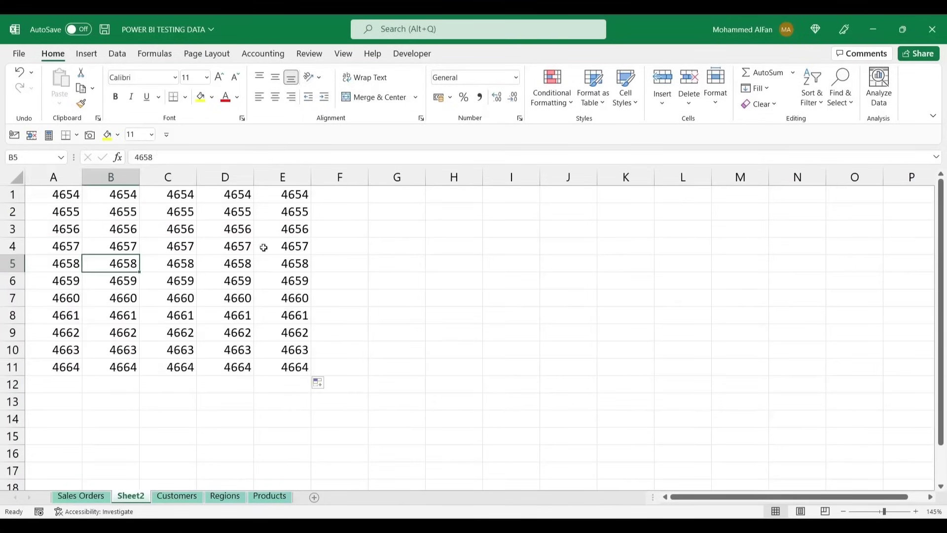
left_click(124, 247)
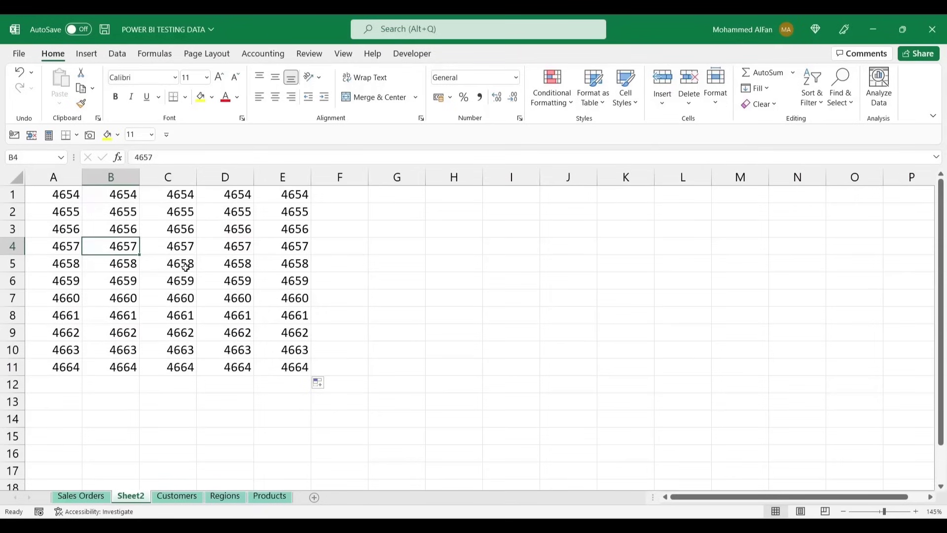
Turn the test numbers into a table and rename it 'A'
key("ctrl+t")
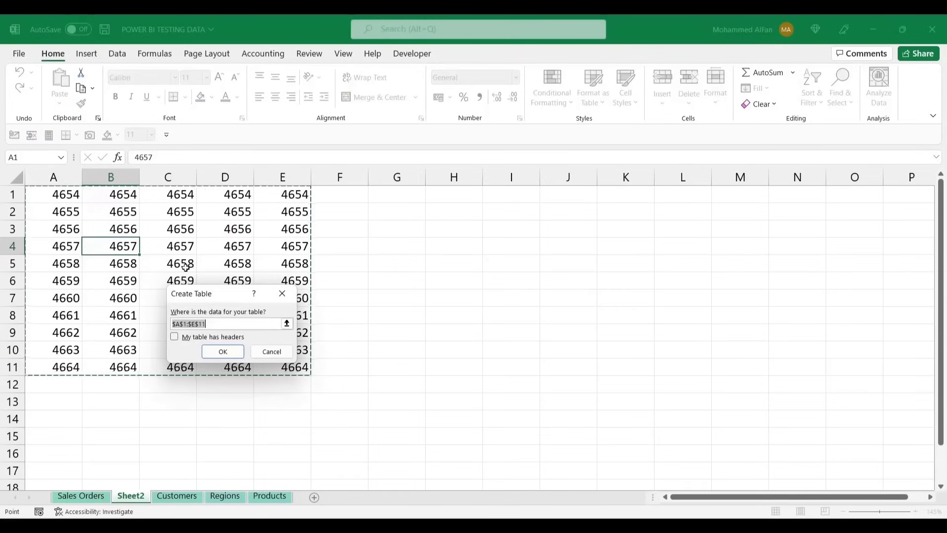
key("Return")
left_click(467, 319)
left_click(218, 289)
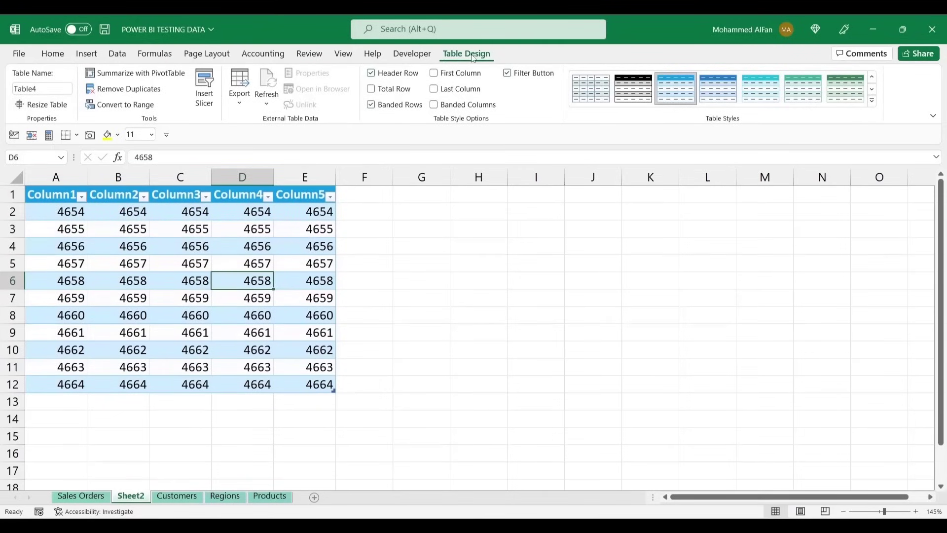
left_click(43, 91)
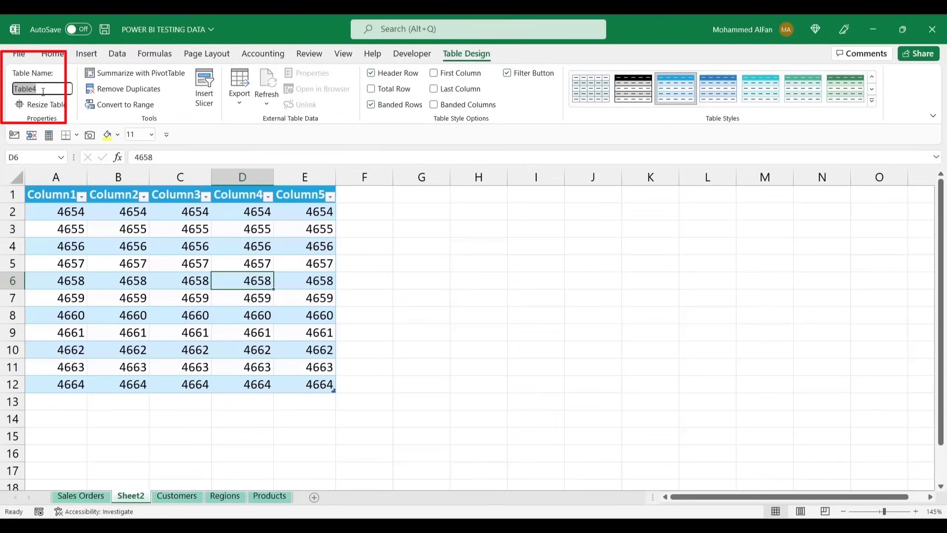
type("Alfan")
key("Return")
left_click(535, 330)
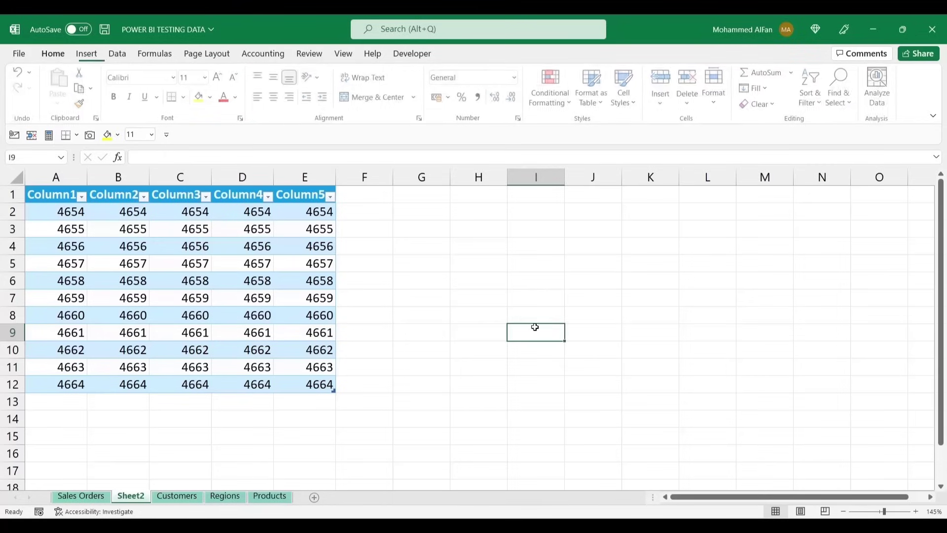
left_click(242, 280)
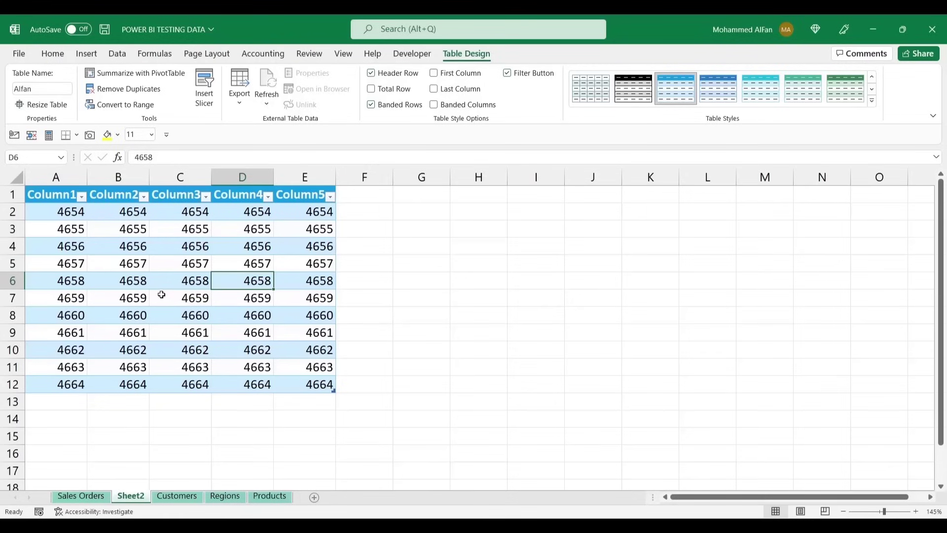
Delete Sheet2, go back to the Sales Orders sheet and switch to Power BI Desktop
right_click(133, 497)
left_click(173, 339)
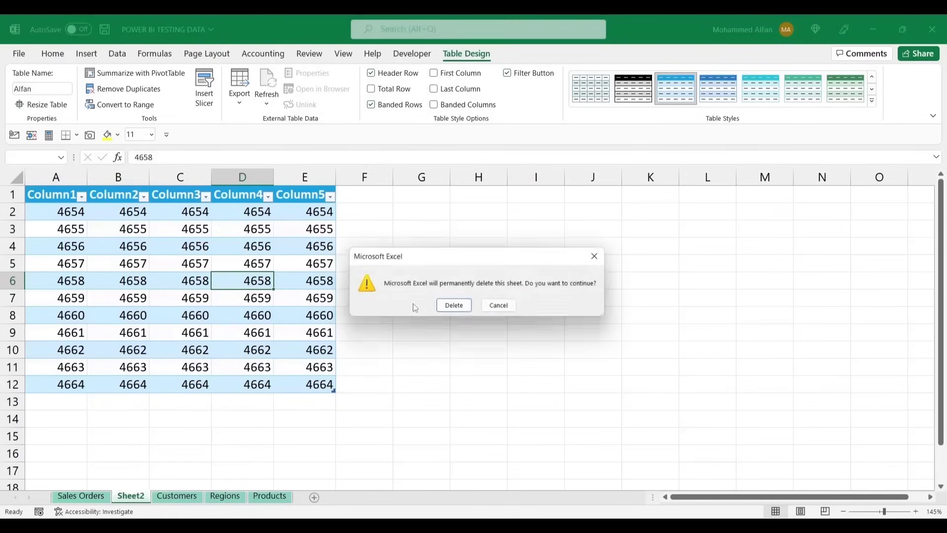
left_click(454, 306)
left_click_drag(139, 341, 56, 328)
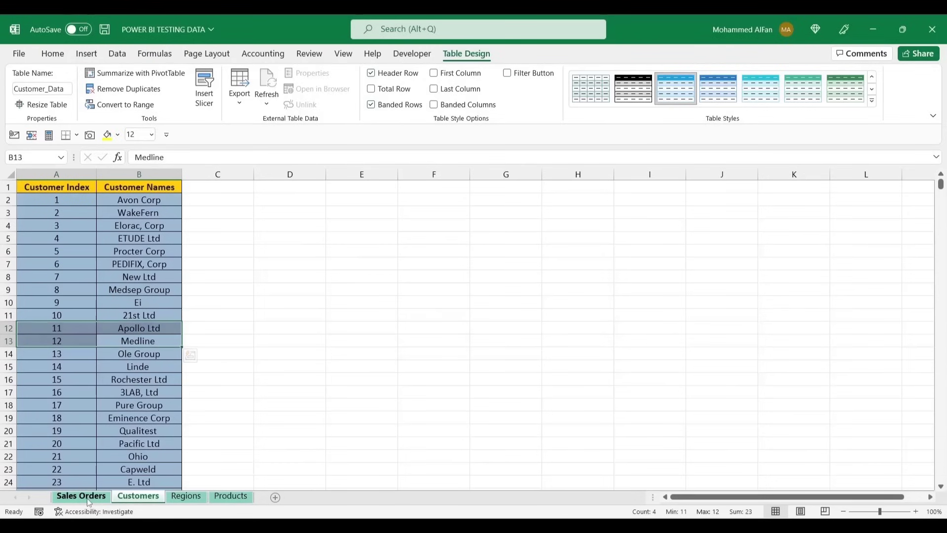
left_click(81, 496)
left_click(186, 496)
left_click(82, 496)
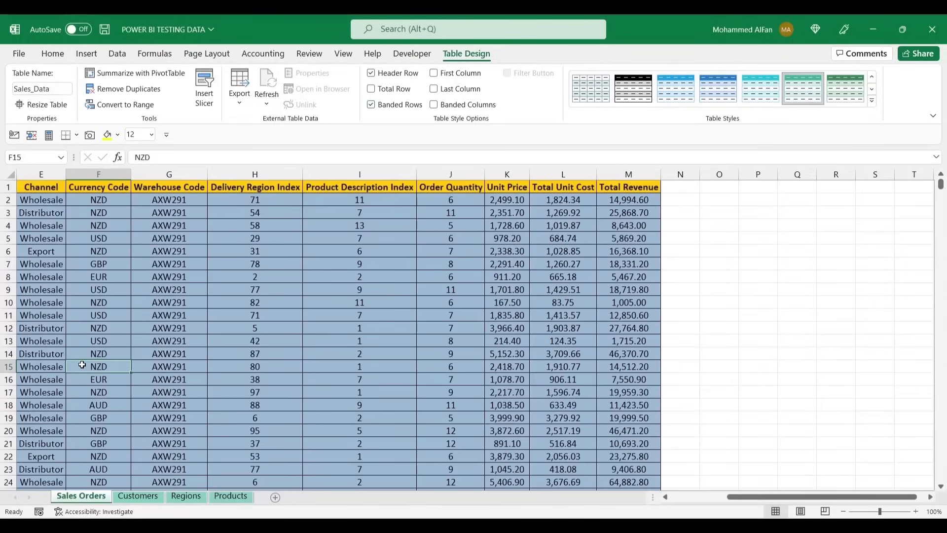
left_click(273, 329)
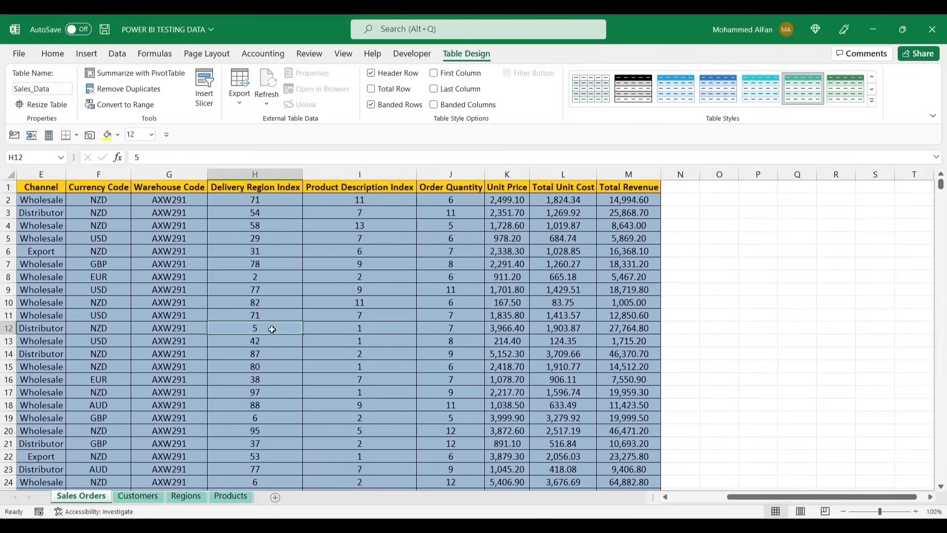
key("alt+Tab")
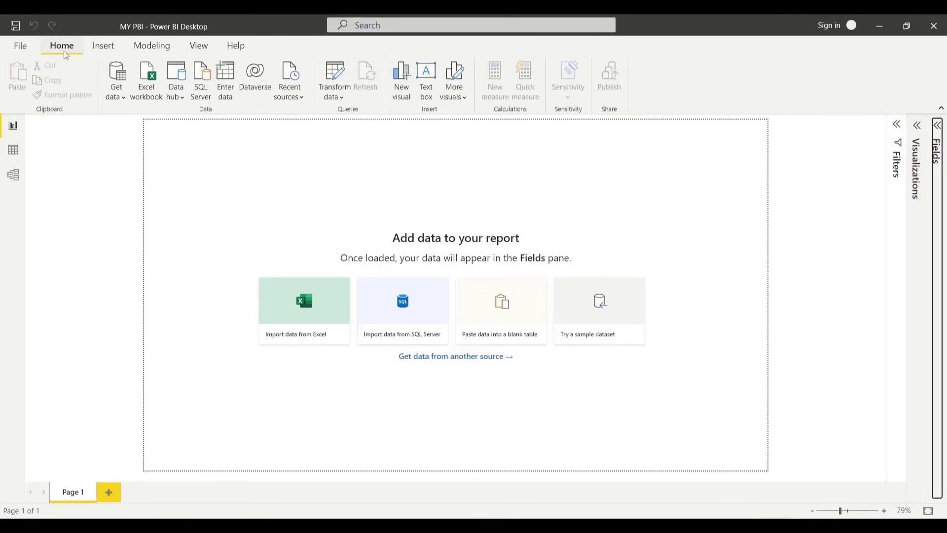
Import from Excel by opening POWER BI TESTING DATA from the Desktop folder
left_click(123, 103)
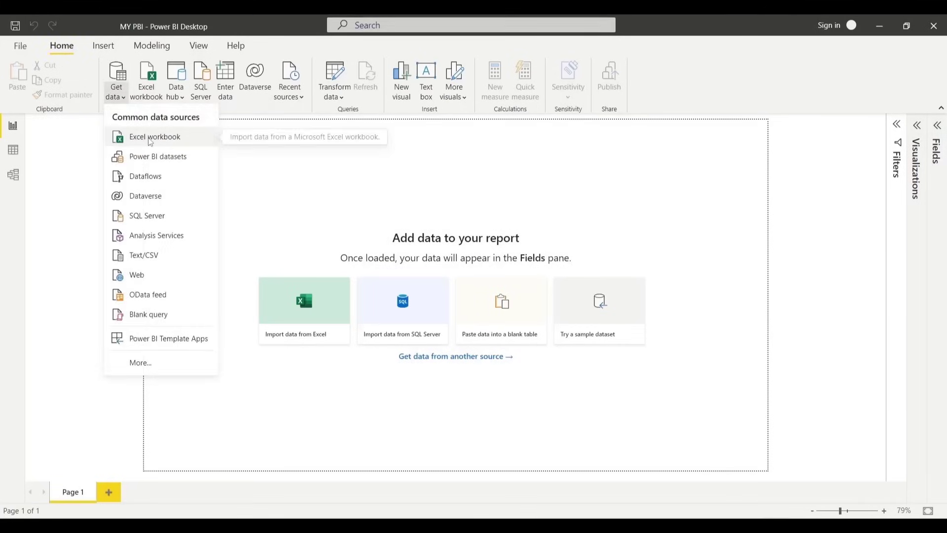
left_click(560, 209)
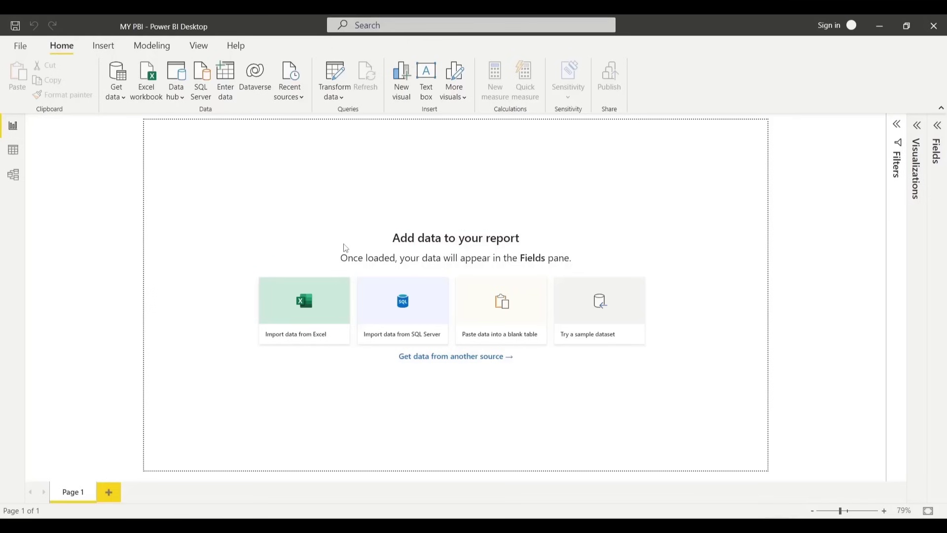
left_click(312, 323)
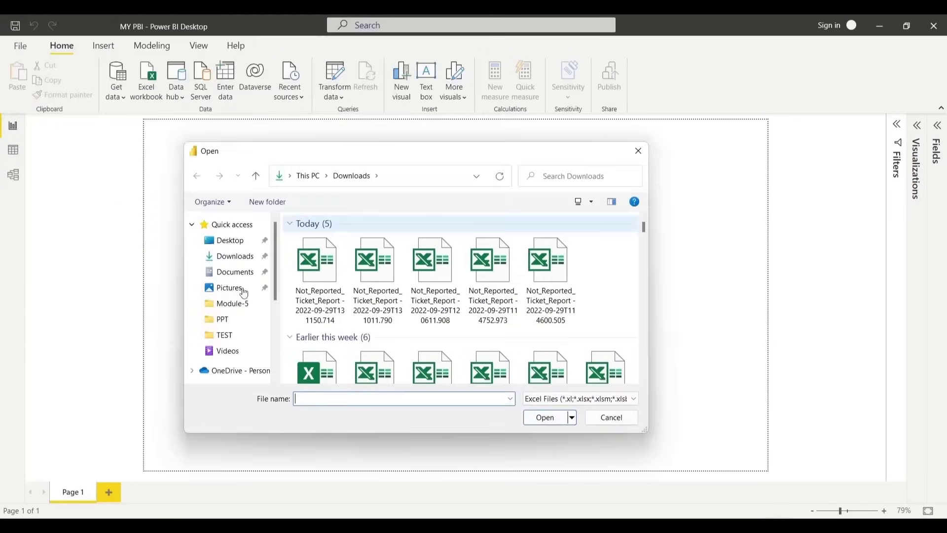
left_click(238, 244)
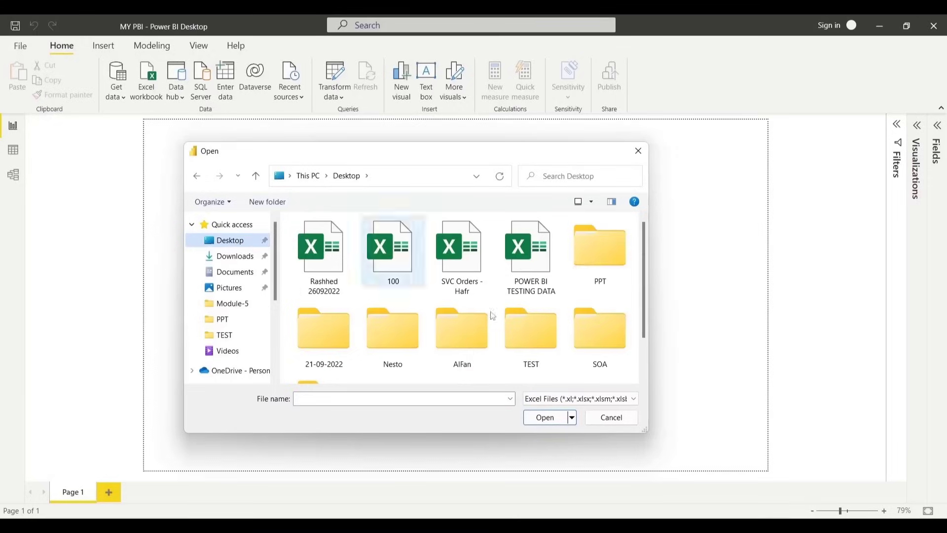
double_click(541, 259)
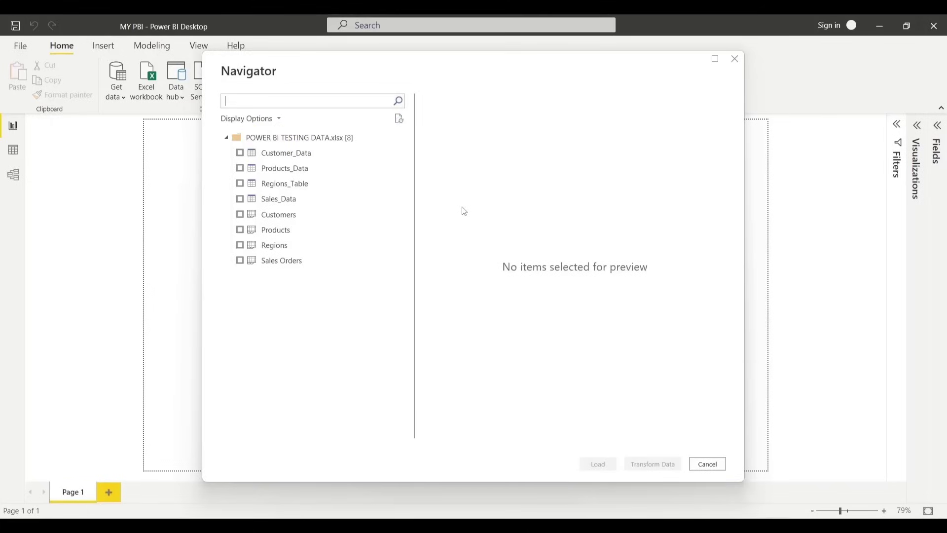
left_click_drag(423, 80, 391, 79)
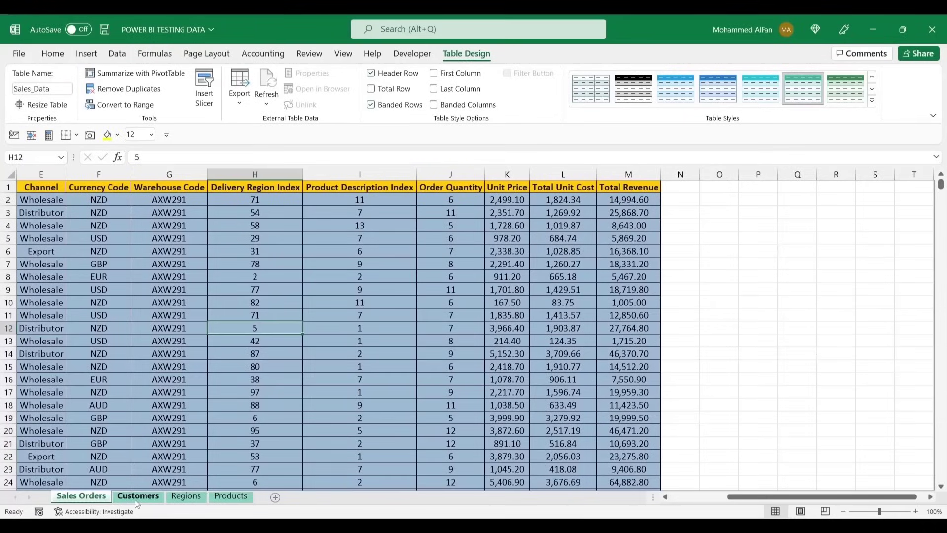
left_click(137, 496)
left_click(186, 496)
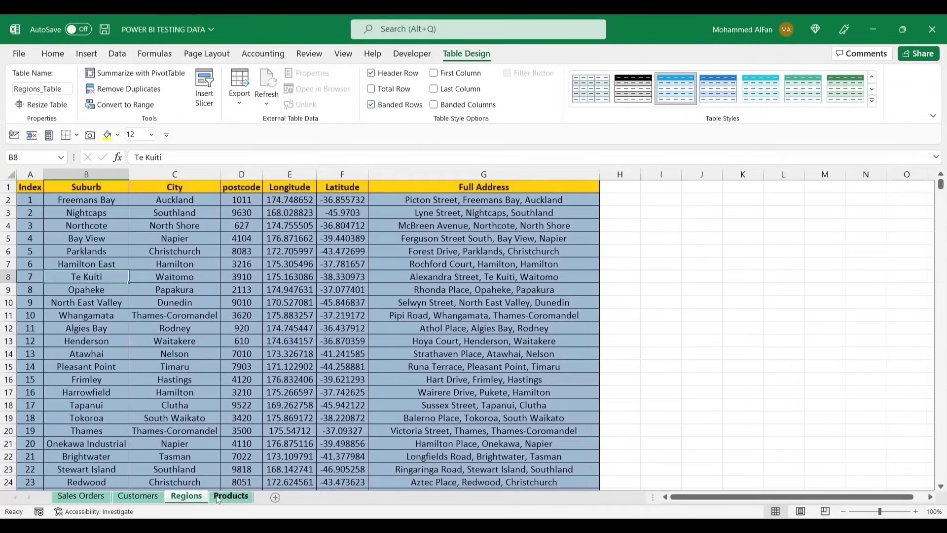
left_click(228, 496)
left_click(81, 496)
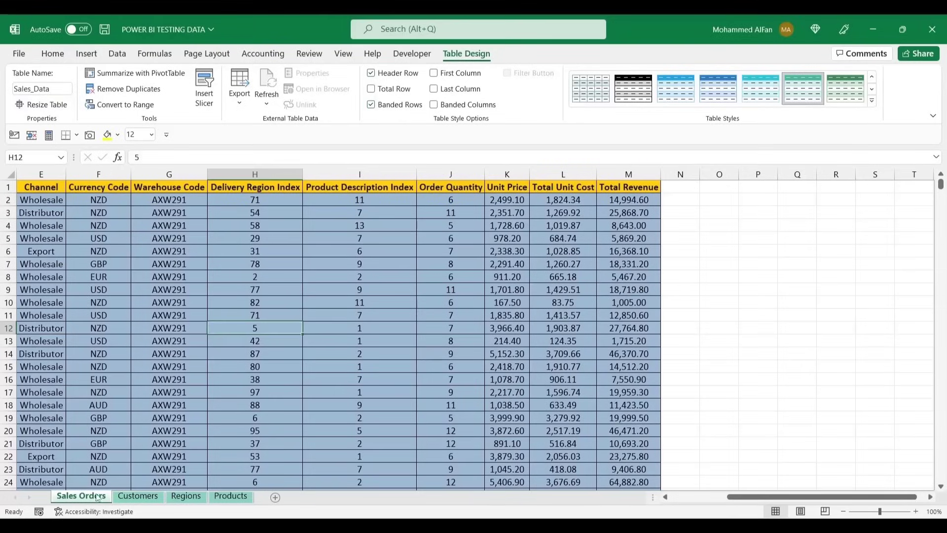
left_click(156, 287)
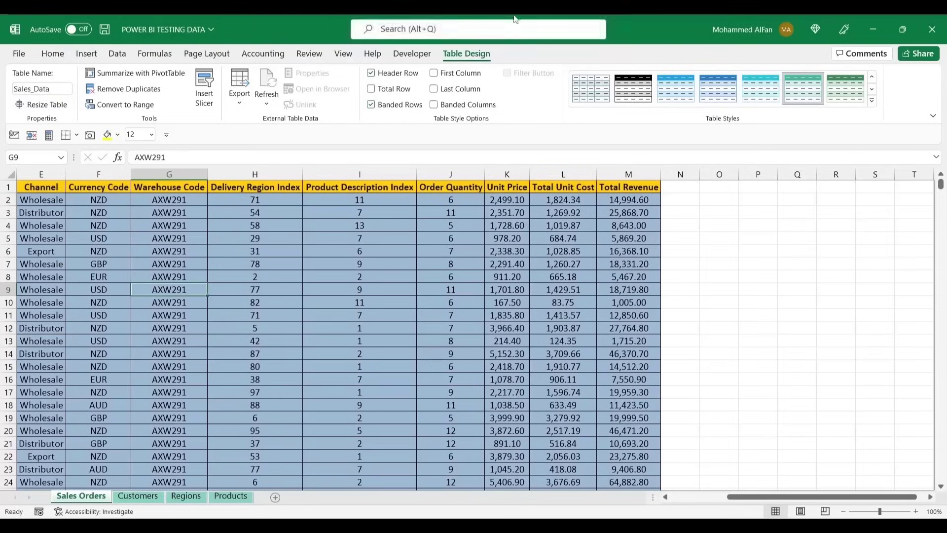
left_click(130, 496)
left_click(94, 254)
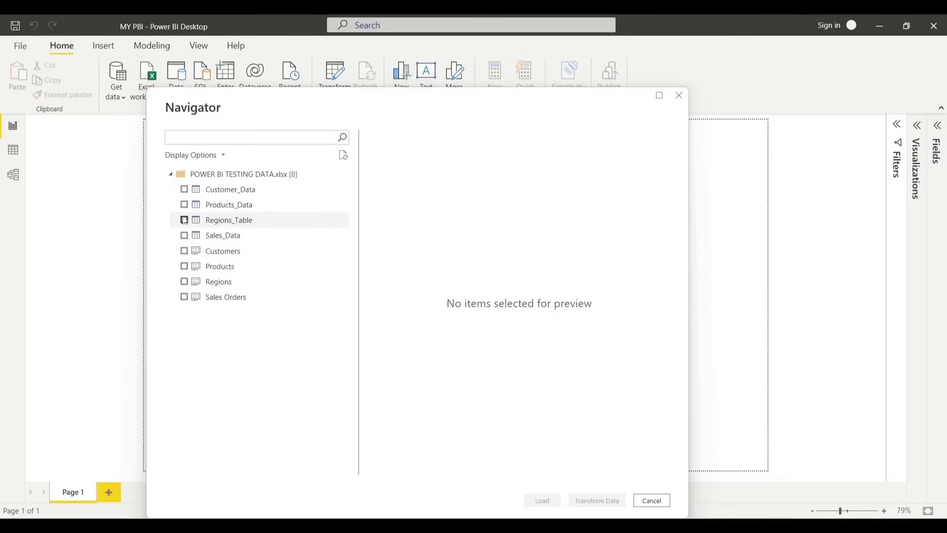
Tick Customer_Data, Products_Data, Regions_Table and Sales_Data in the Navigator and widen the window
left_click(184, 189)
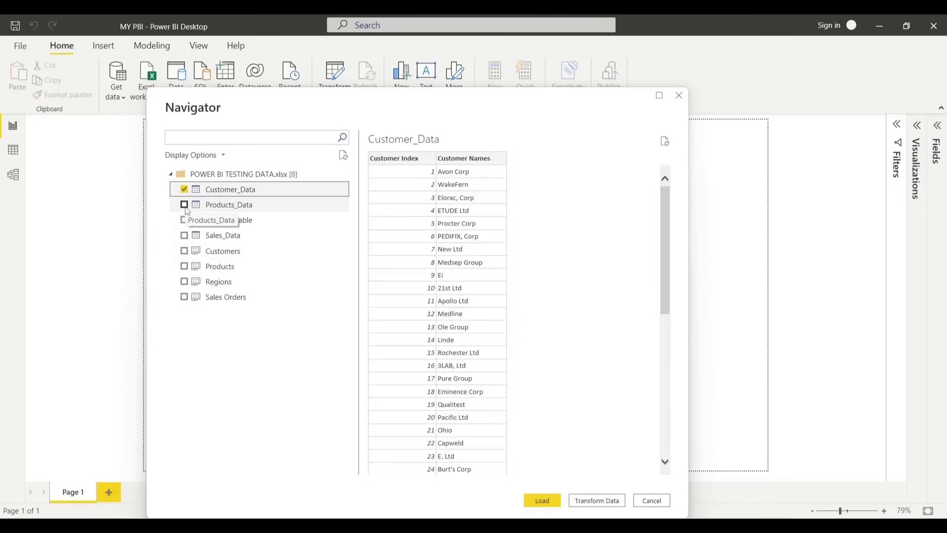
left_click(184, 204)
left_click(185, 221)
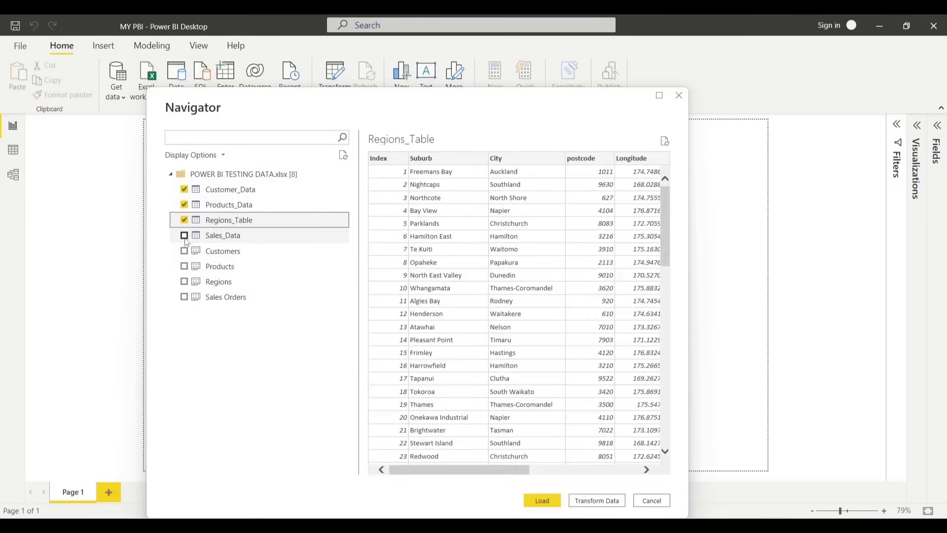
left_click(185, 237)
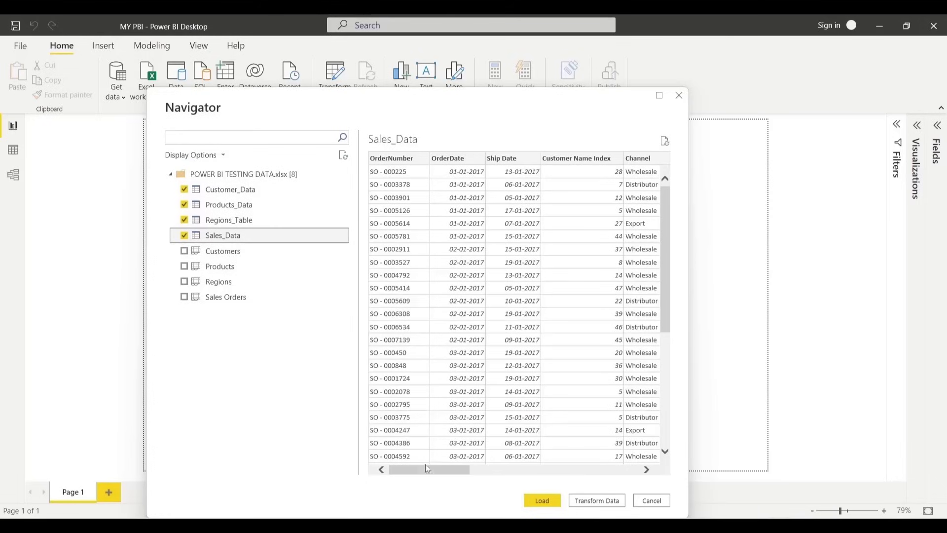
left_click_drag(427, 473, 398, 460)
left_click_drag(690, 292, 806, 272)
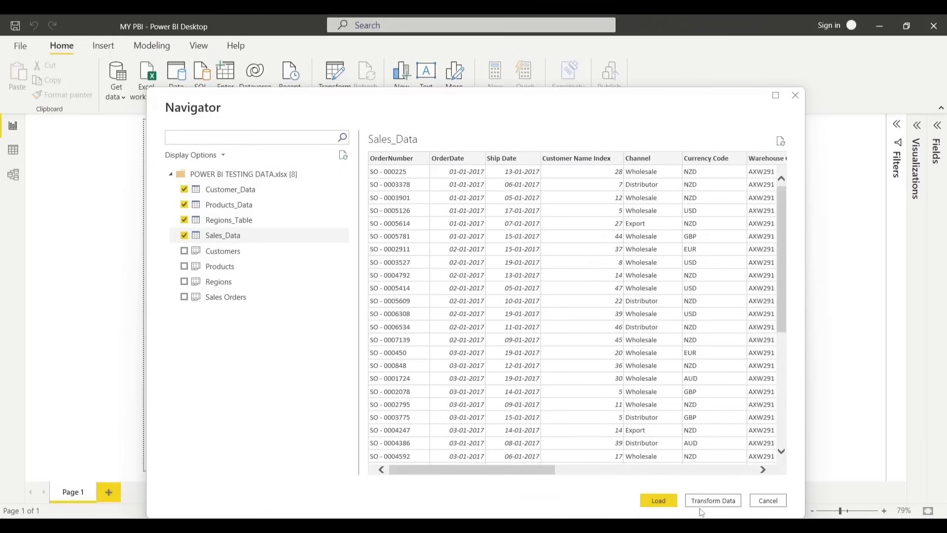
left_click_drag(525, 471, 498, 477)
Check Excel's Sales Orders sheet, then load the four selected tables
key("alt+Tab")
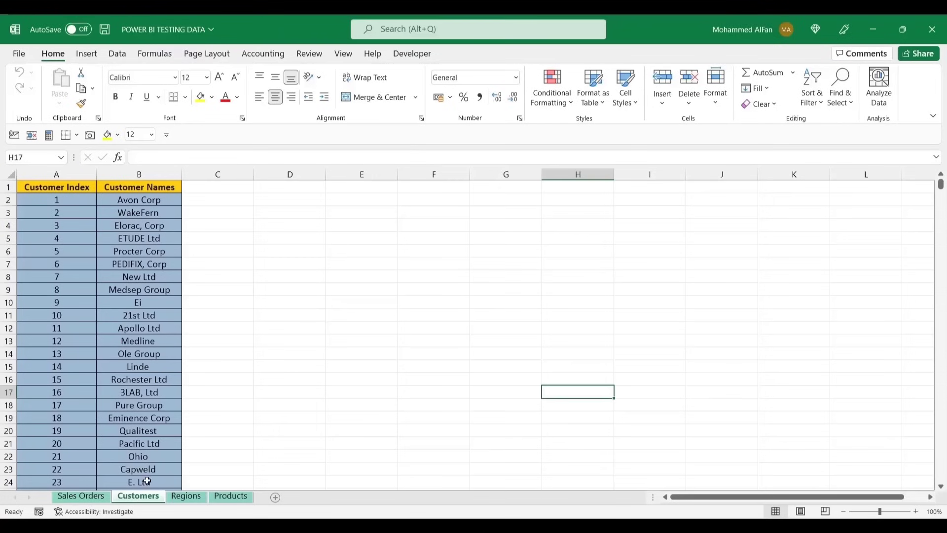
left_click(81, 496)
key("alt+Tab")
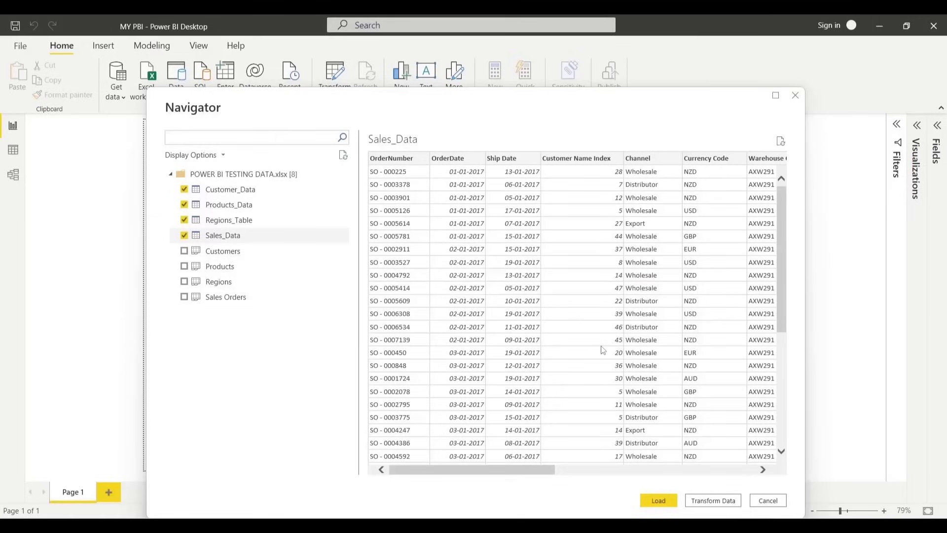
left_click(654, 500)
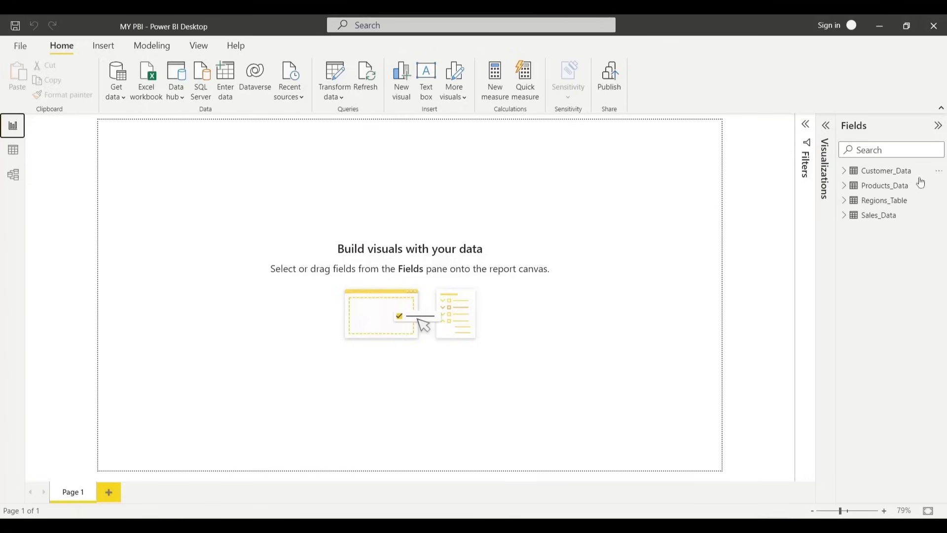
Expand the Visualizations and Filters panes and inspect the Sales_Data table in Excel
left_click(826, 132)
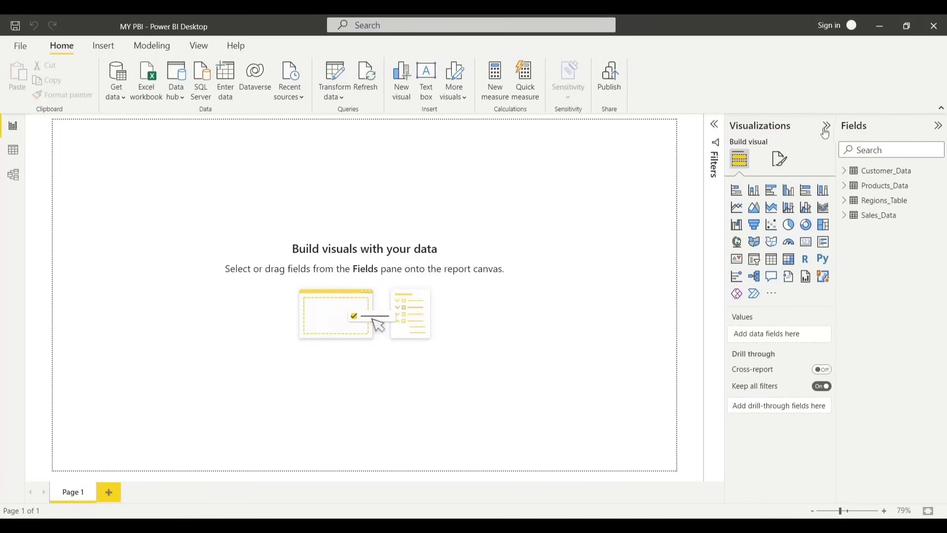
left_click(715, 124)
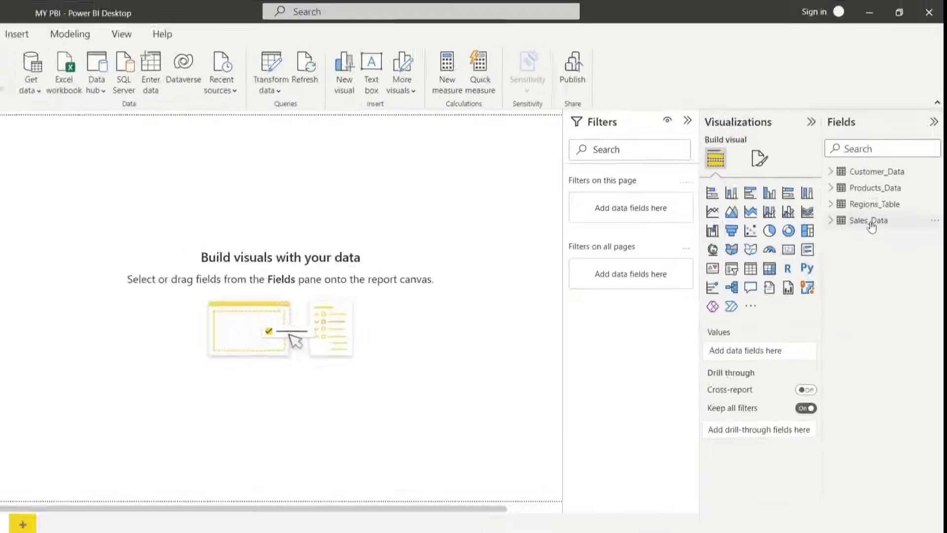
mouse_move(872, 226)
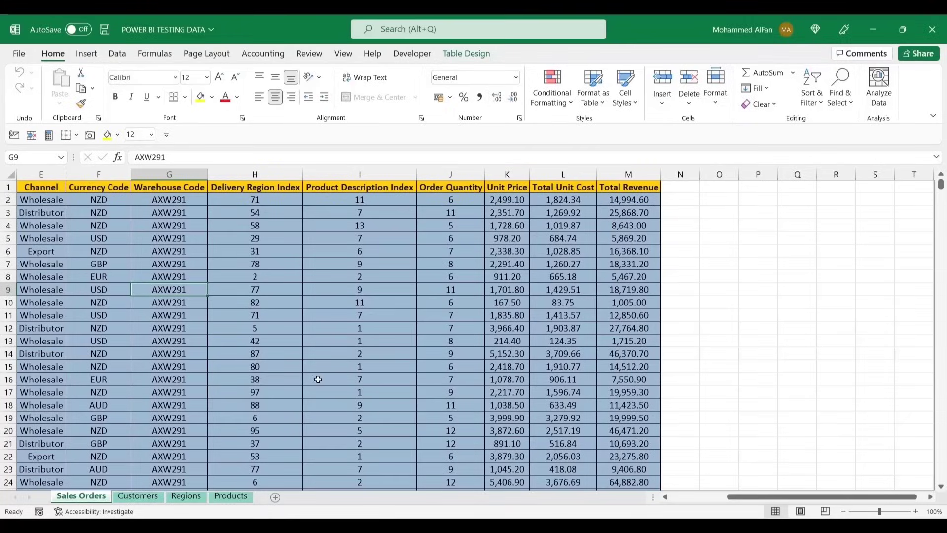
left_click(238, 326)
left_click(466, 53)
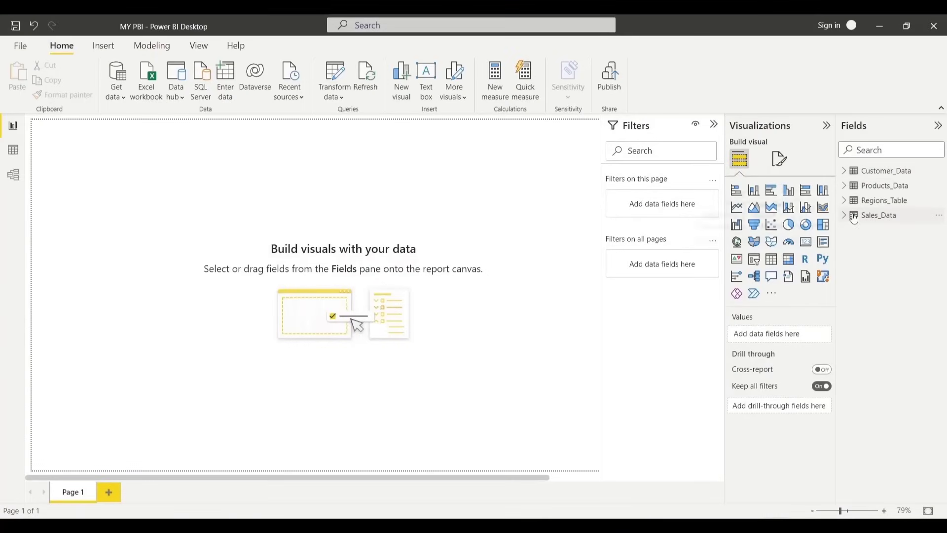
Expand Customer_Data's fields and compare them with Excel's Customers sheet table
left_click(845, 174)
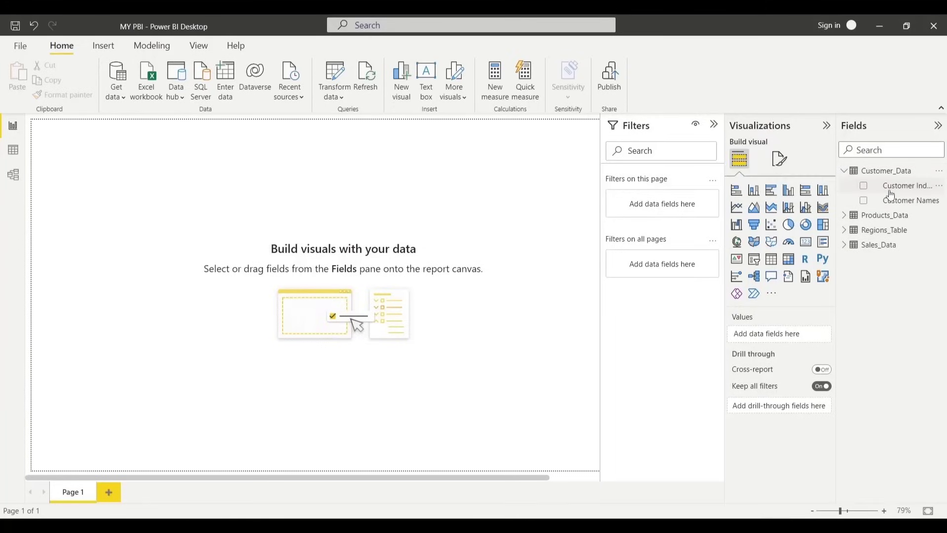
key("alt+Tab")
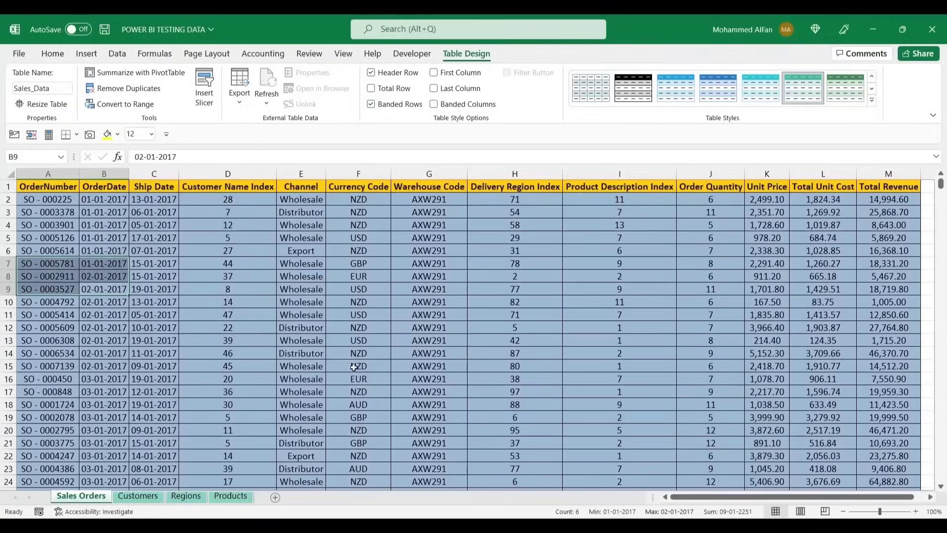
left_click(138, 496)
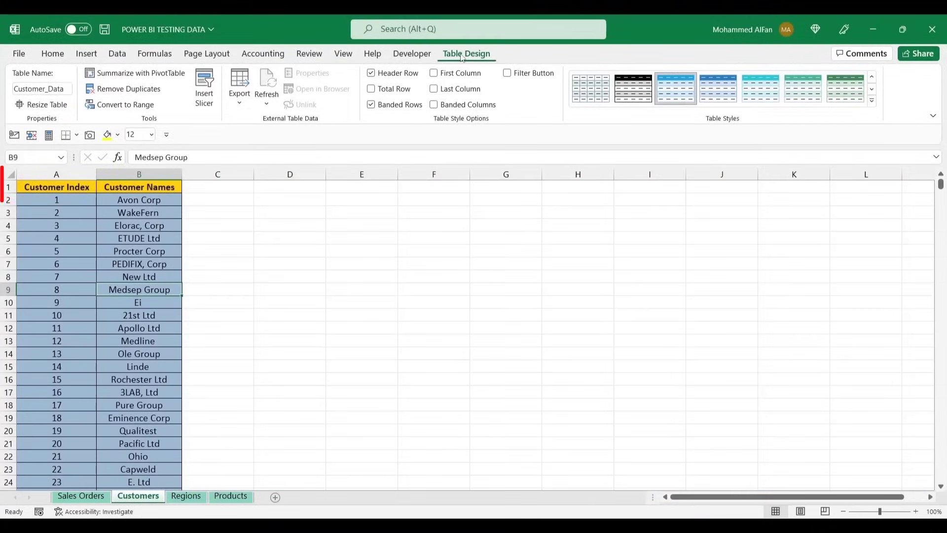
left_click(74, 187)
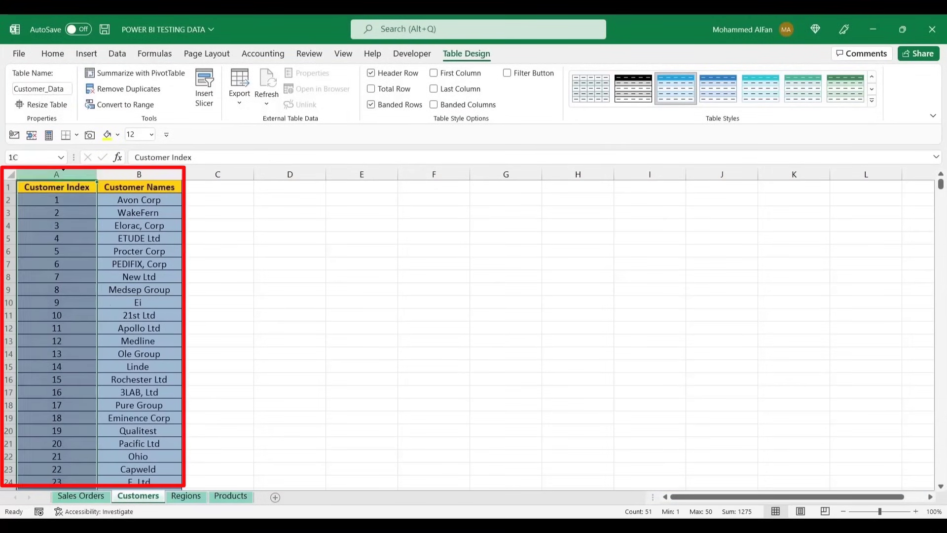
key("Right")
key("ctrl+space")
left_click(74, 187)
key("alt+Tab")
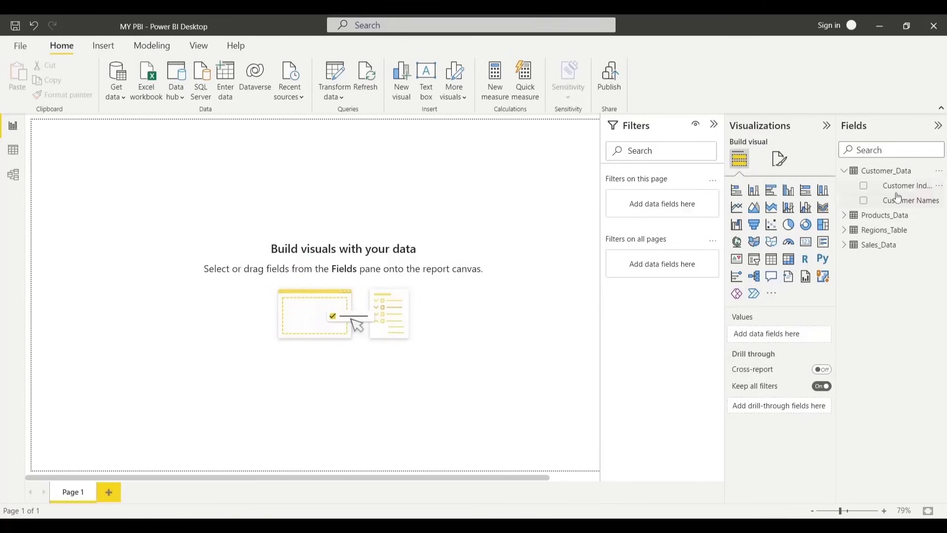
Expand Products_Data, Regions_Table and Sales_Data, checking Sales Orders values in Excel
left_click(845, 216)
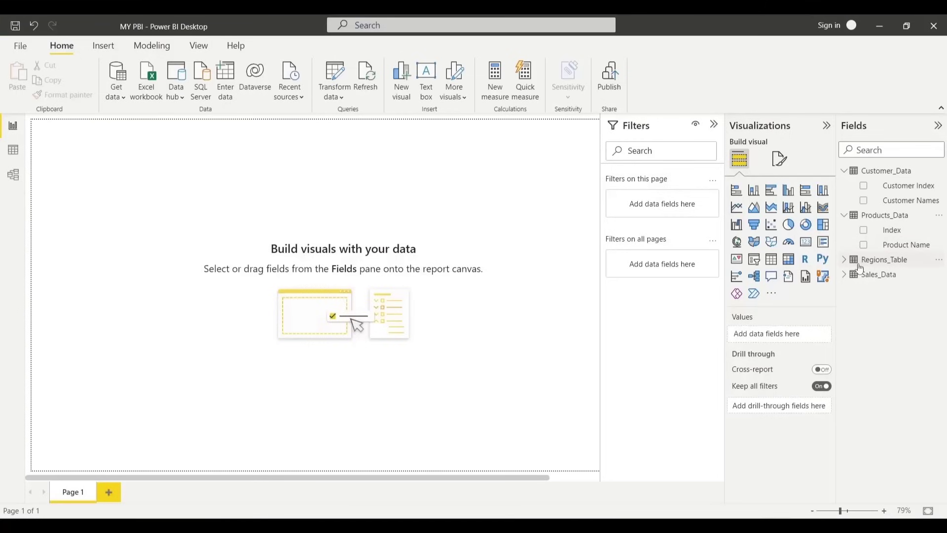
left_click(844, 260)
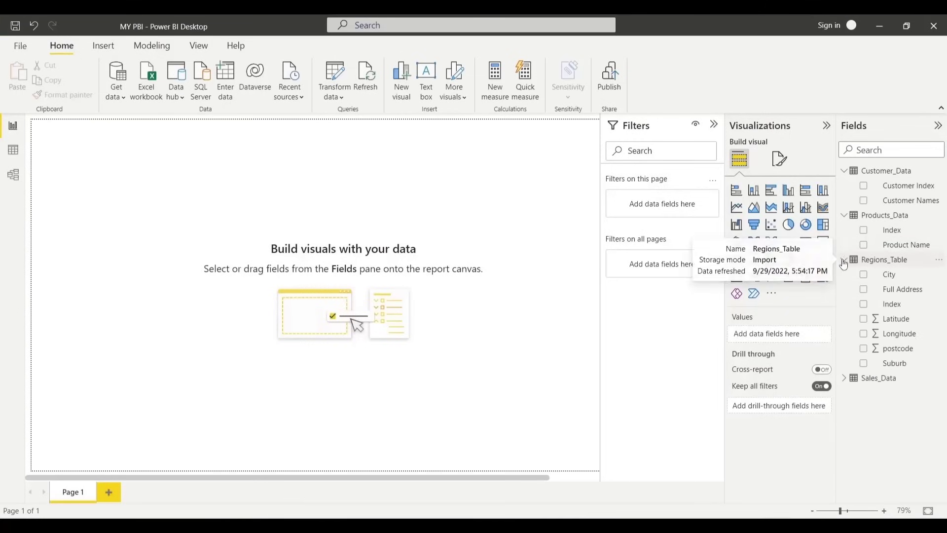
left_click(845, 378)
scroll(869, 385, "down", 3)
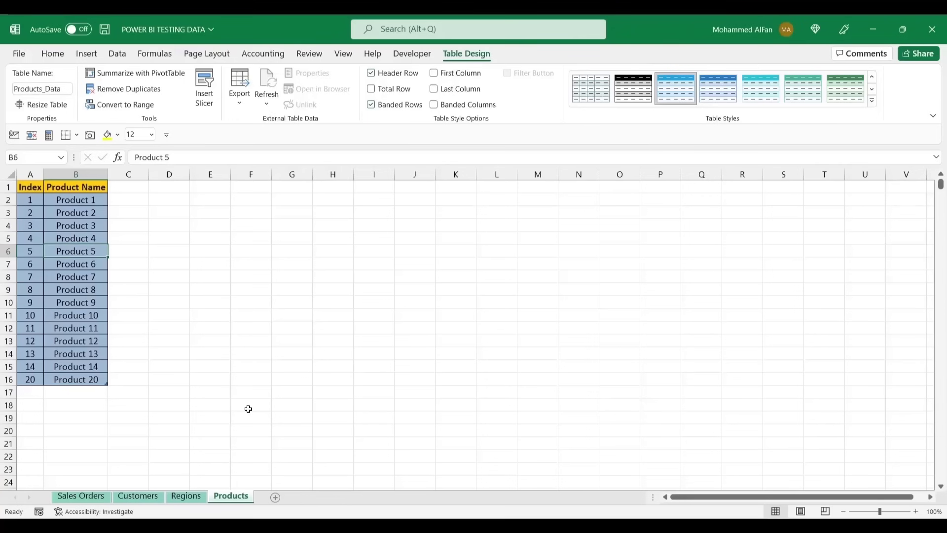
left_click(81, 496)
left_click(230, 291)
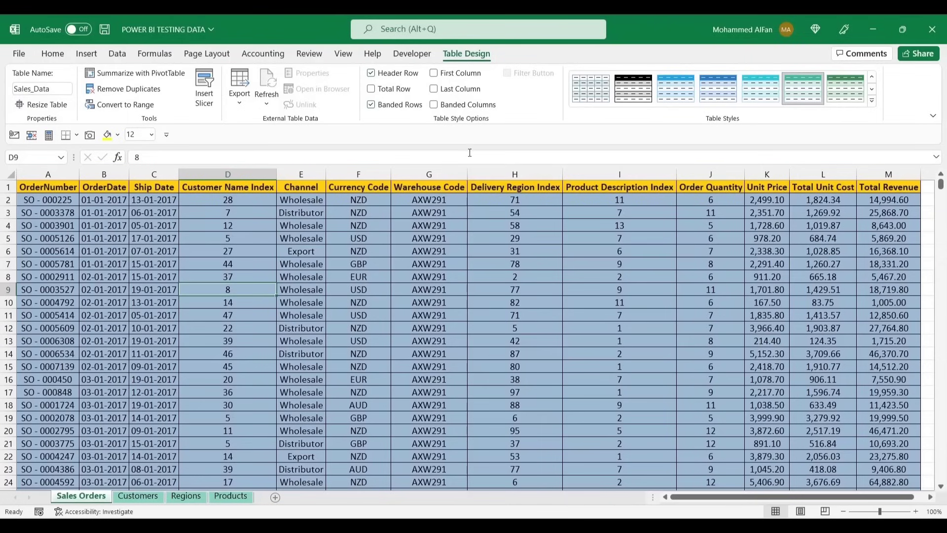
key("Right")
key("Right")
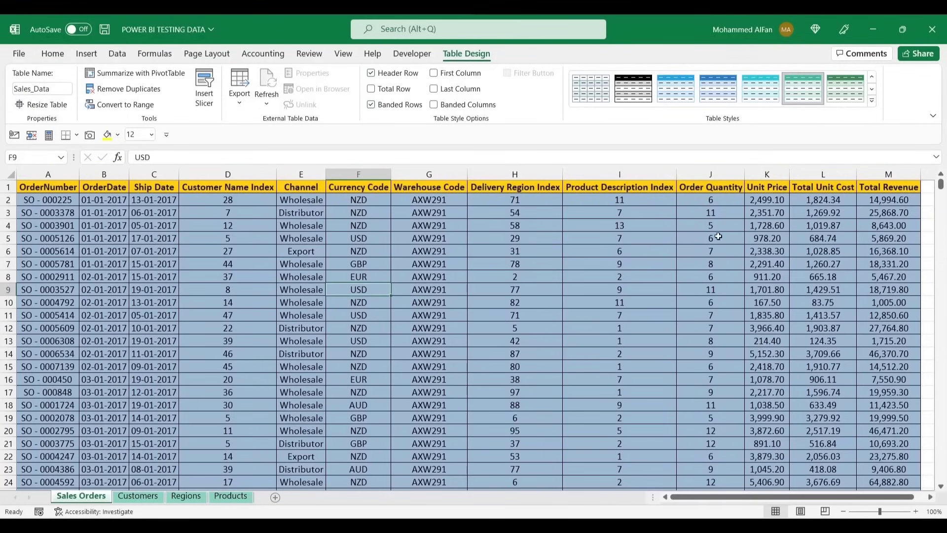
key("alt+Tab")
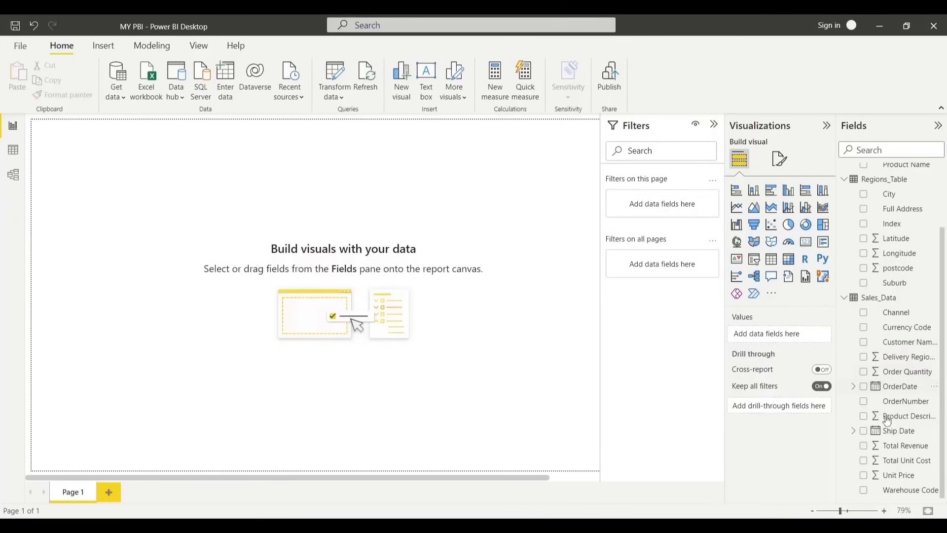
Collapse Products_Data and Customer_Data in the Fields pane
scroll(851, 250, "up", 3)
left_click(845, 215)
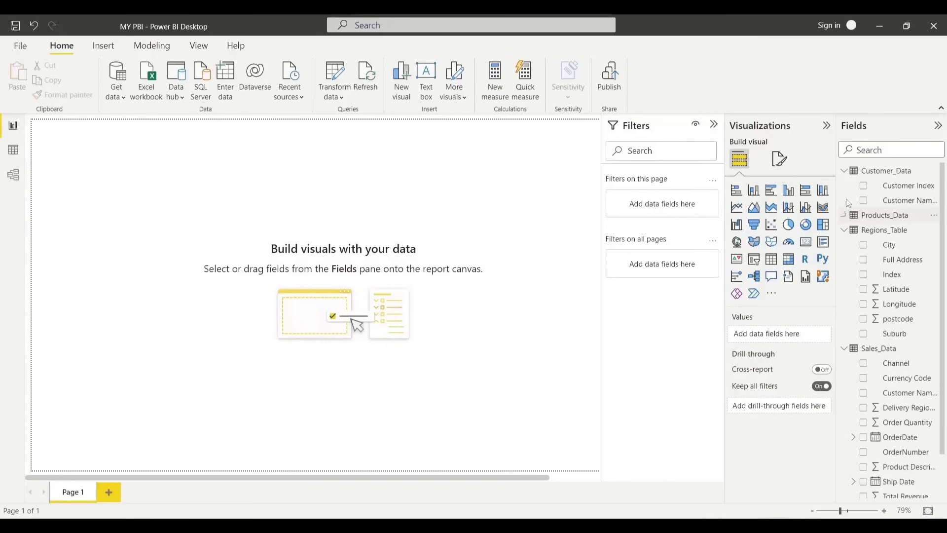
left_click(844, 170)
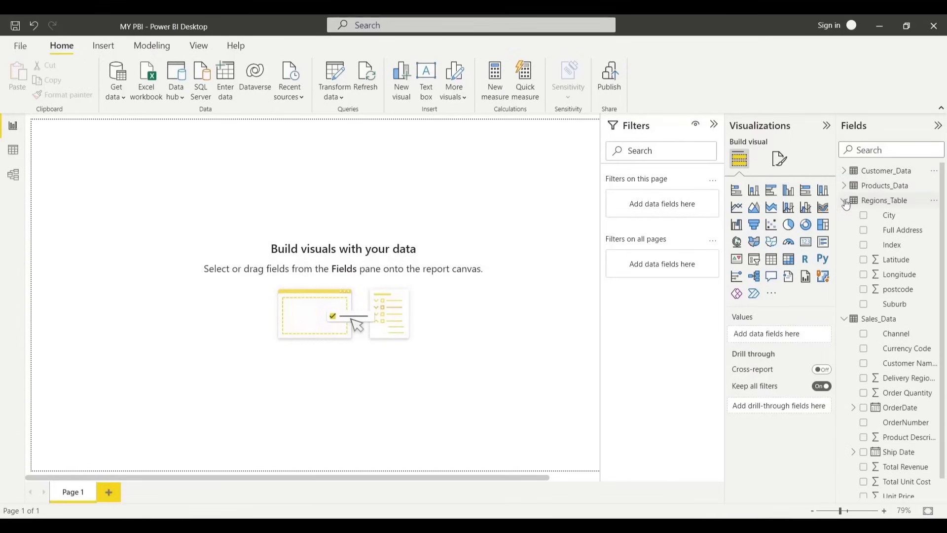
Collapse Regions_Table in the Fields pane, leaving Sales_Data's fields expanded
left_click(846, 203)
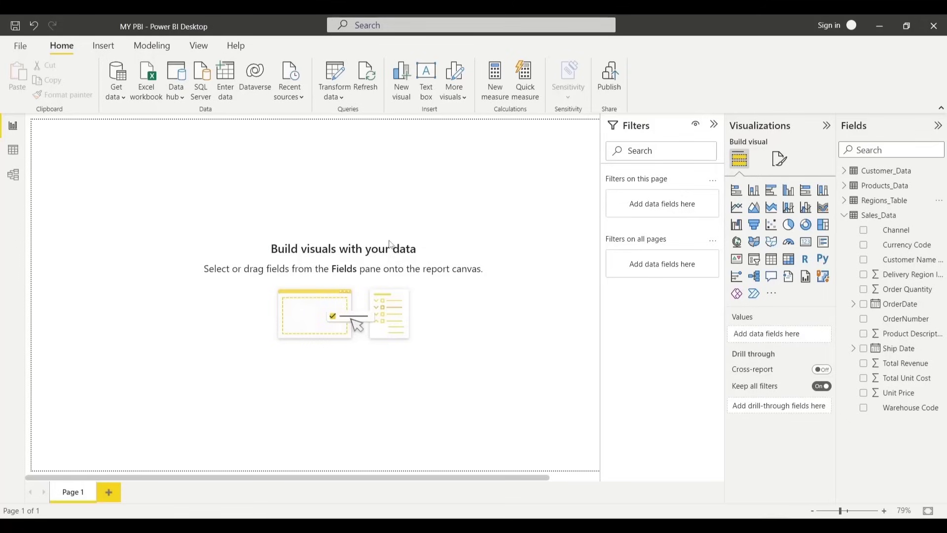
left_click(14, 149)
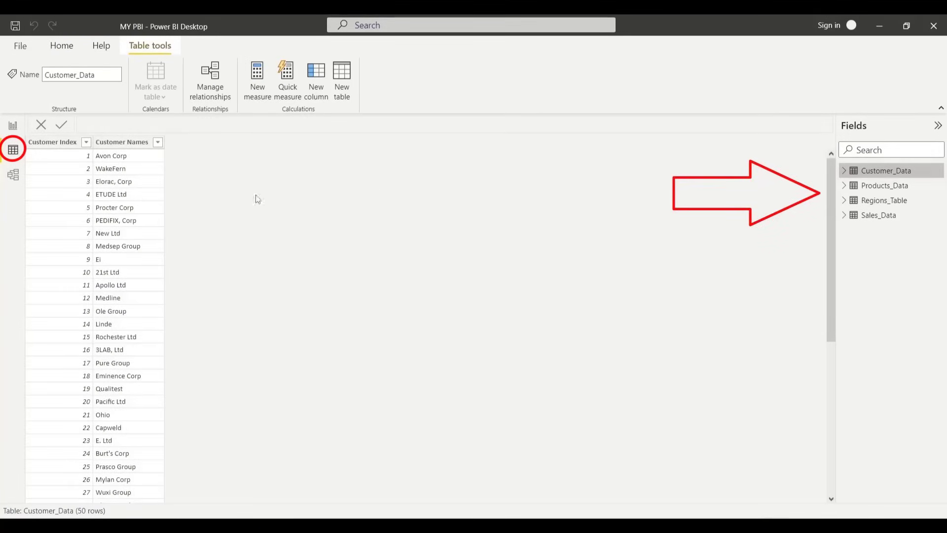
left_click(884, 191)
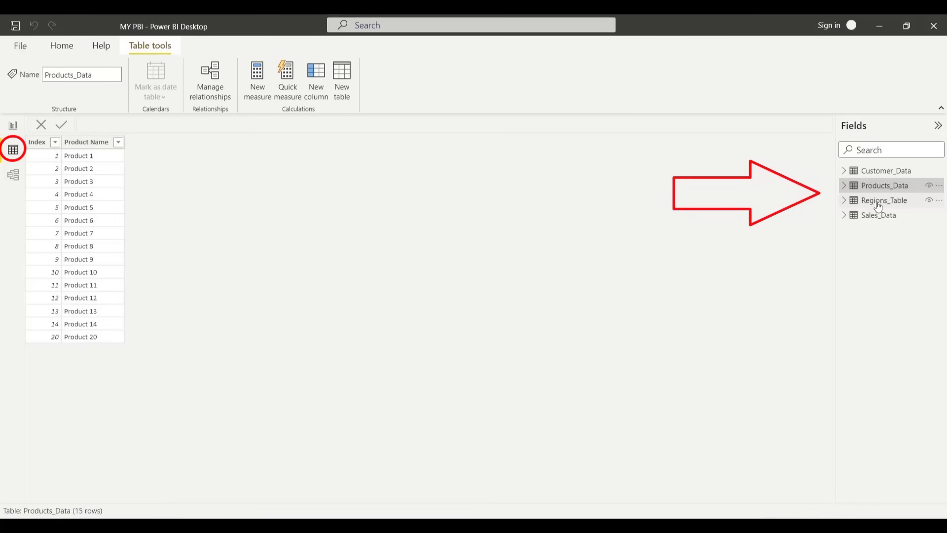
left_click(879, 207)
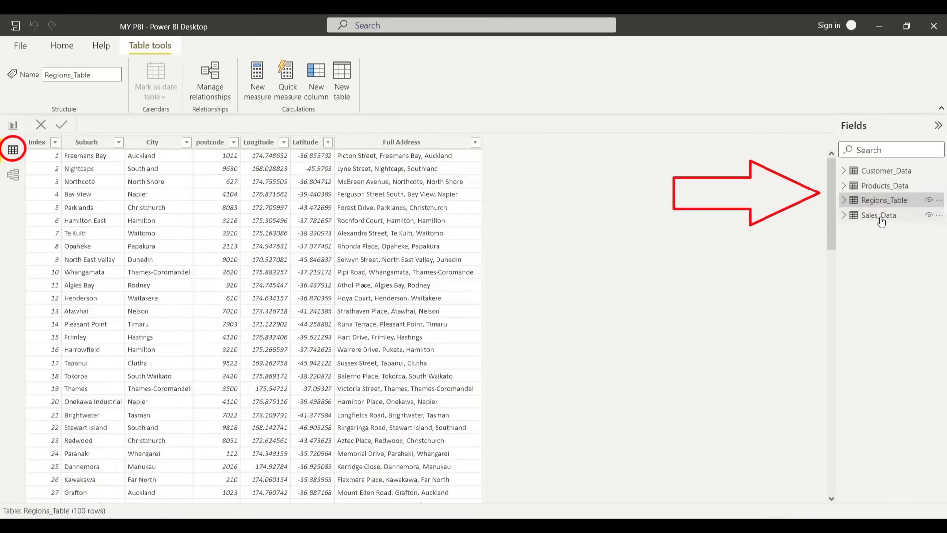
left_click(879, 220)
mouse_move(472, 500)
left_mouse_down()
mouse_move(562, 501)
mouse_move(380, 501)
left_mouse_up()
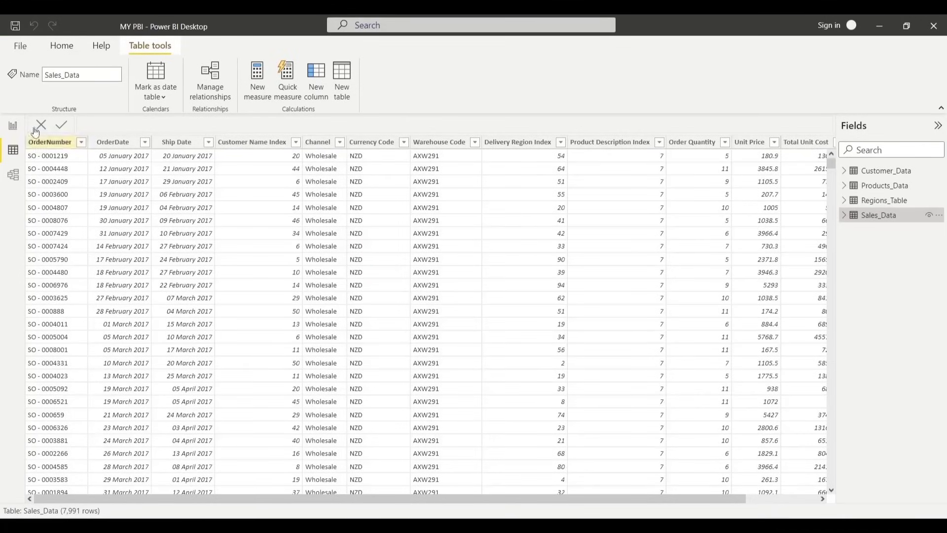
left_click(12, 126)
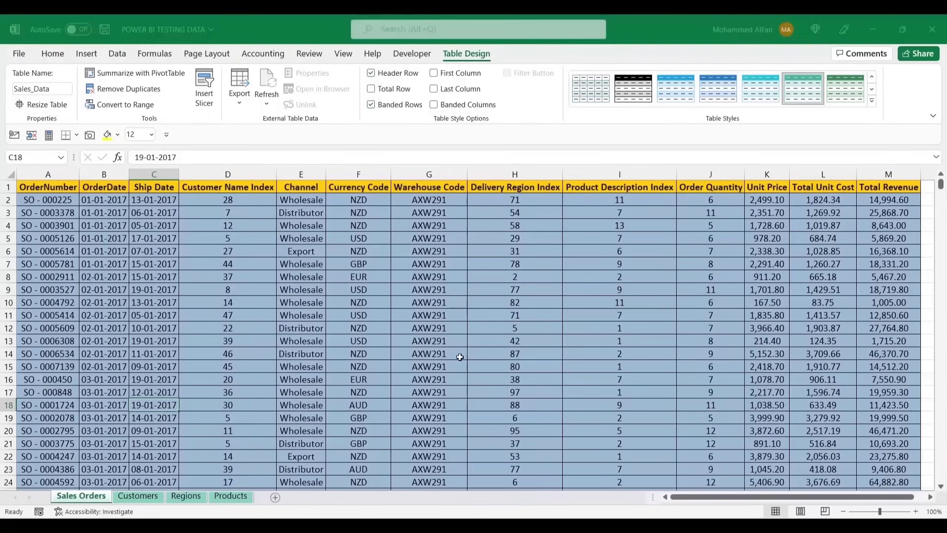
left_click(767, 175)
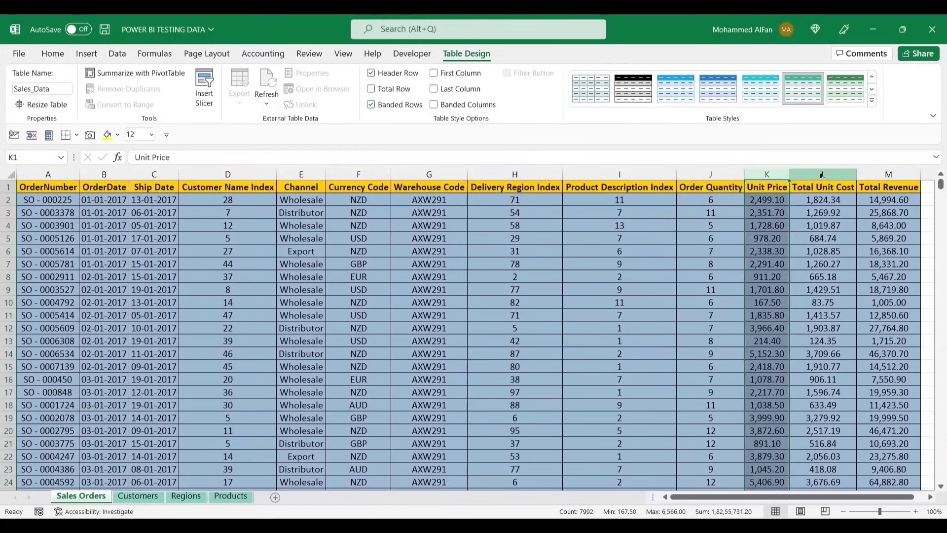
left_click(821, 175)
left_click(886, 174)
left_click(791, 226)
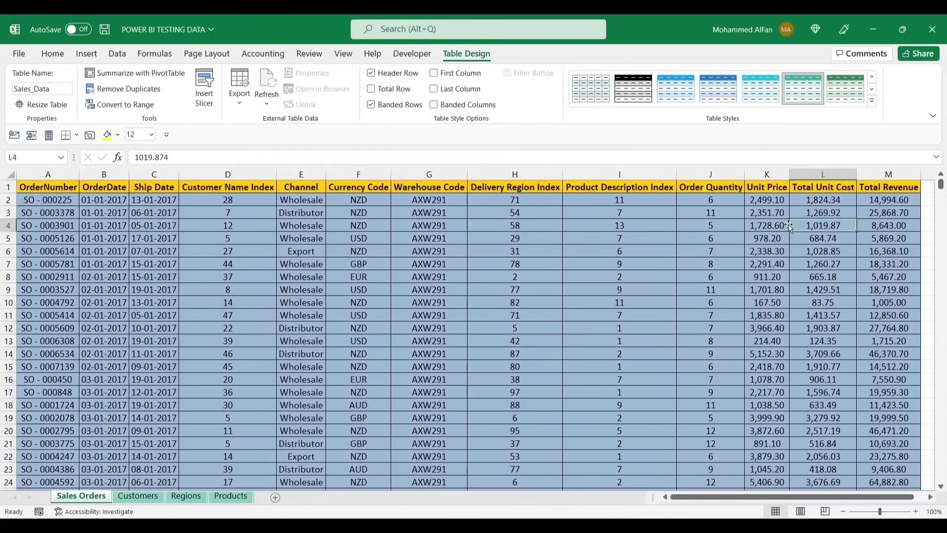
left_click(514, 186)
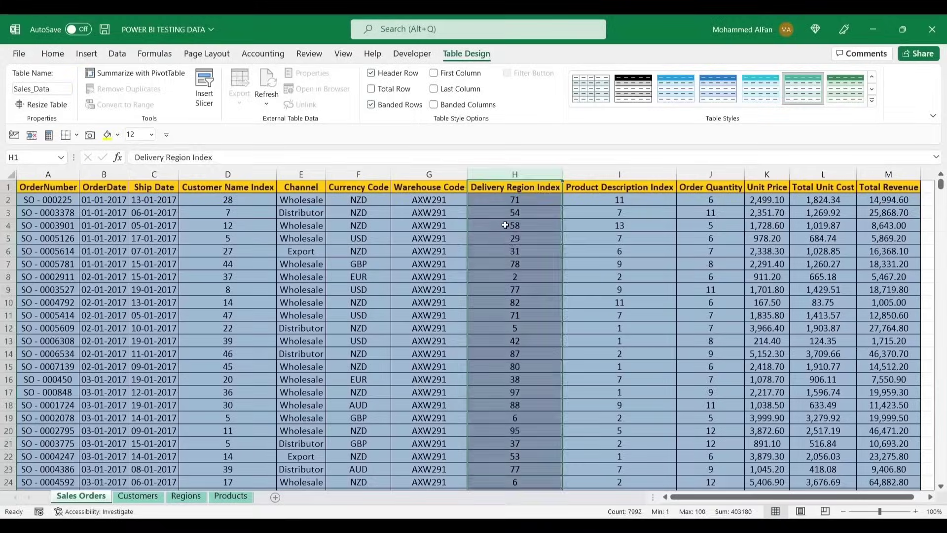
left_click(508, 231)
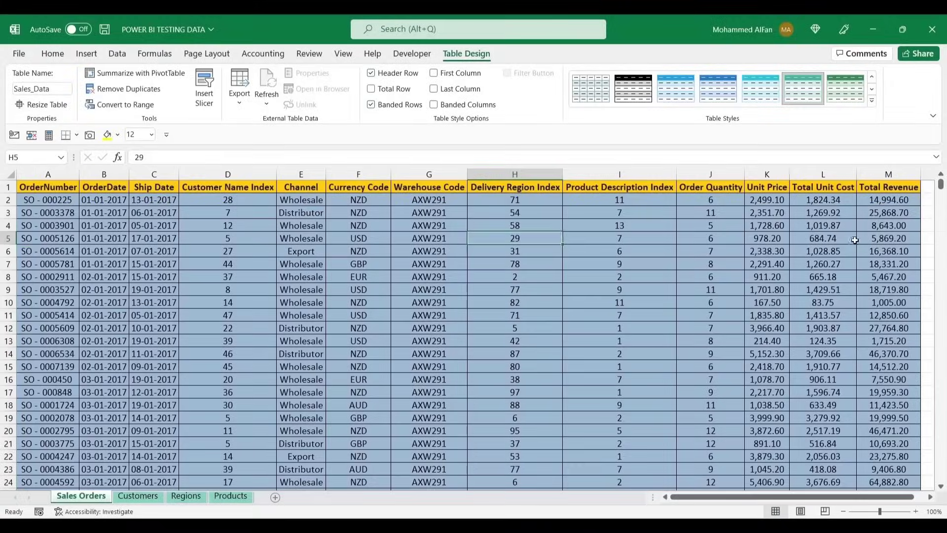
left_click(853, 237)
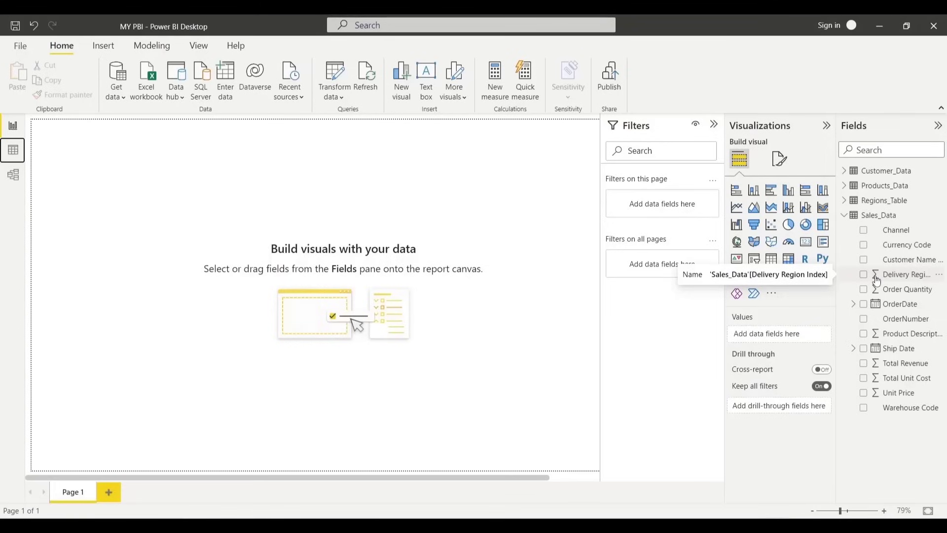
left_click(357, 260)
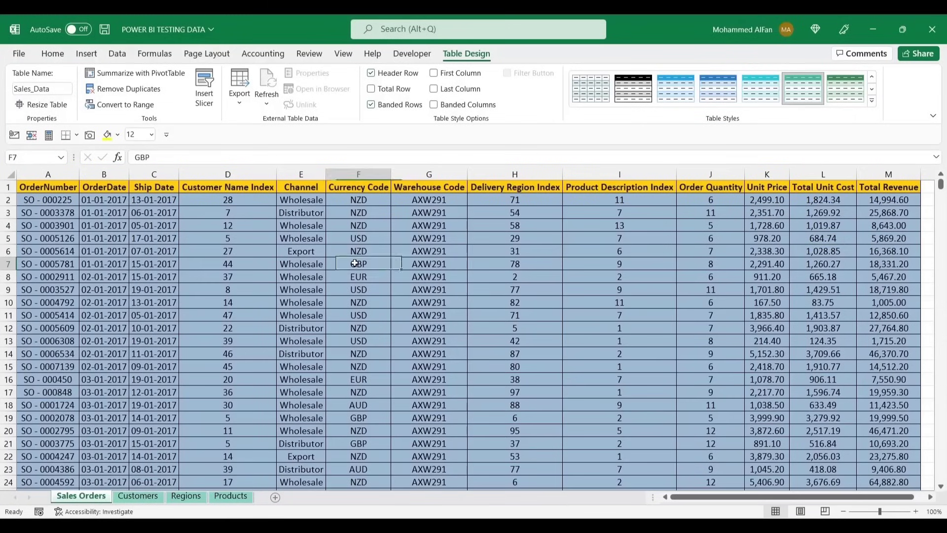
left_click(104, 174)
left_click(154, 175)
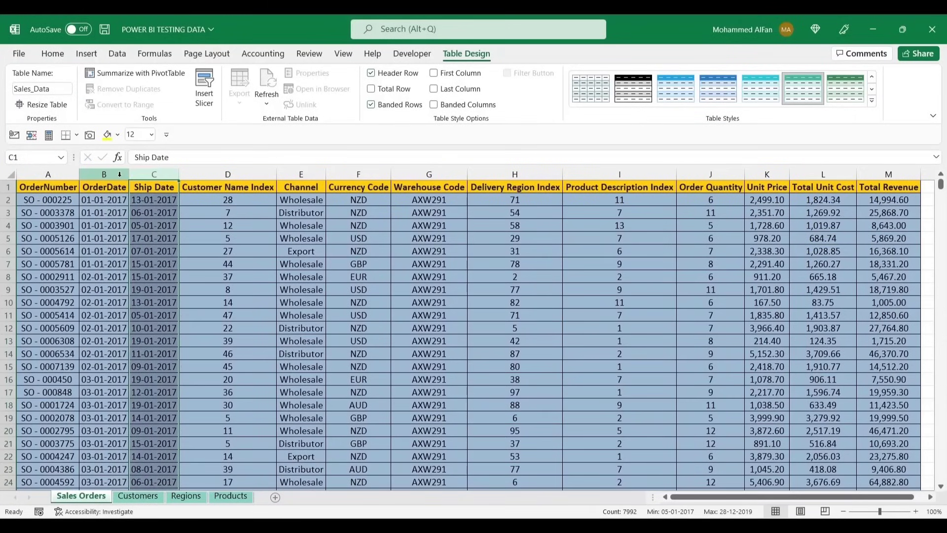
left_click_drag(104, 174, 154, 174)
left_click(138, 230)
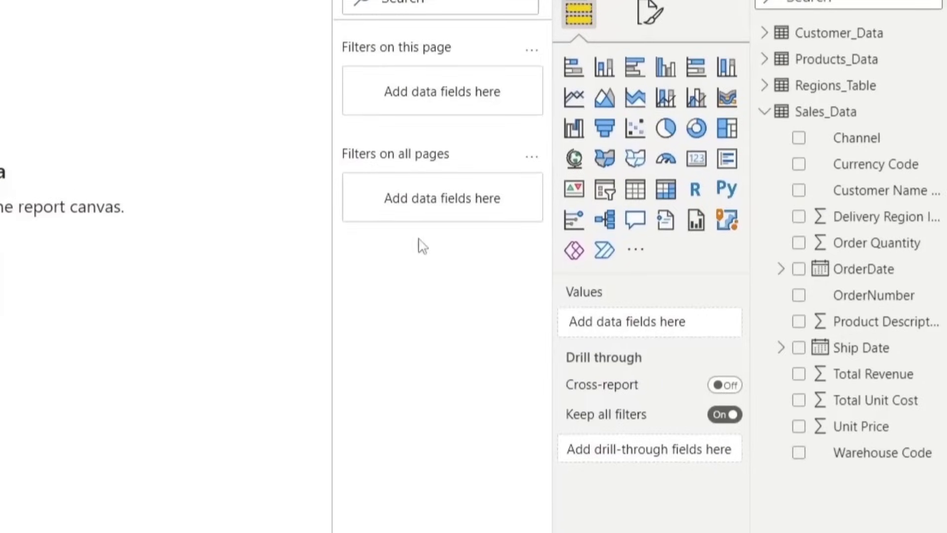
Expand and collapse the OrderDate and Ship Date Year, Quarter, Month, Day hierarchies
left_click(782, 270)
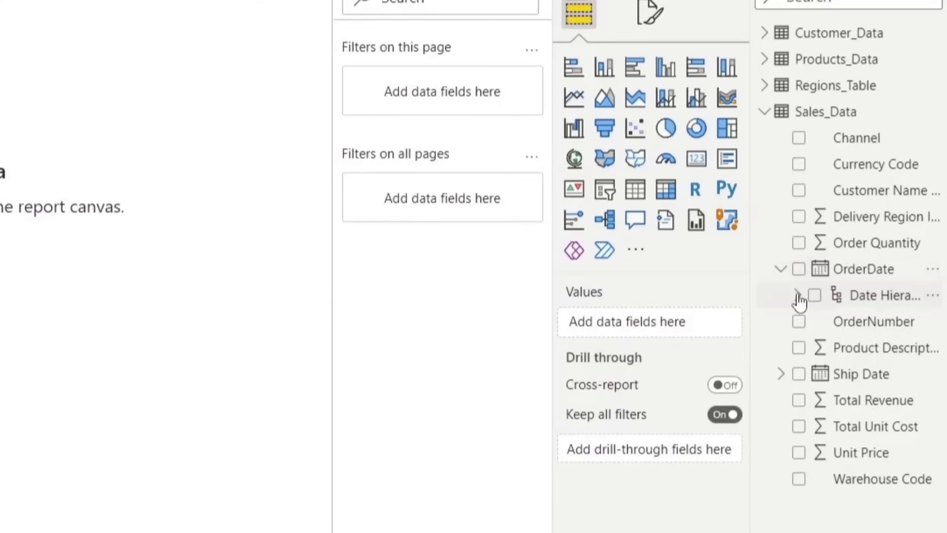
left_click(798, 297)
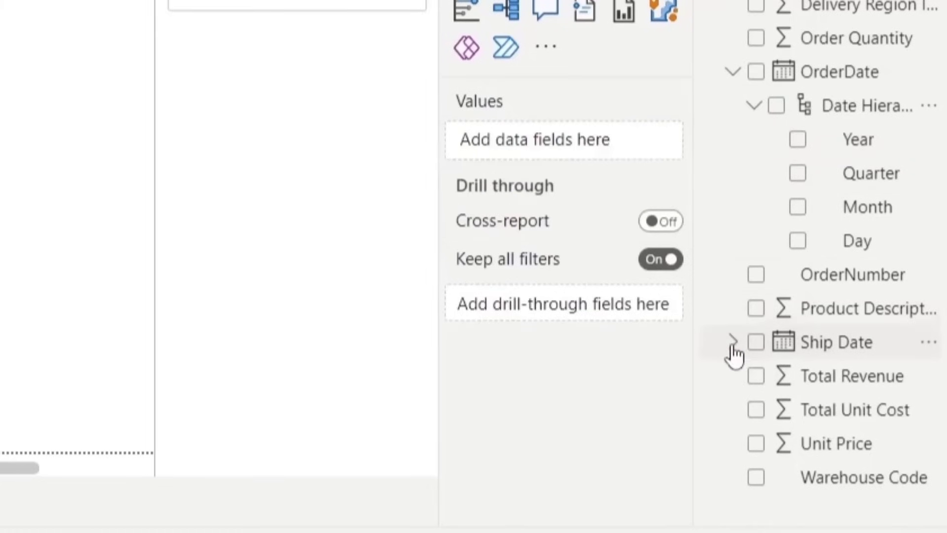
left_click(735, 344)
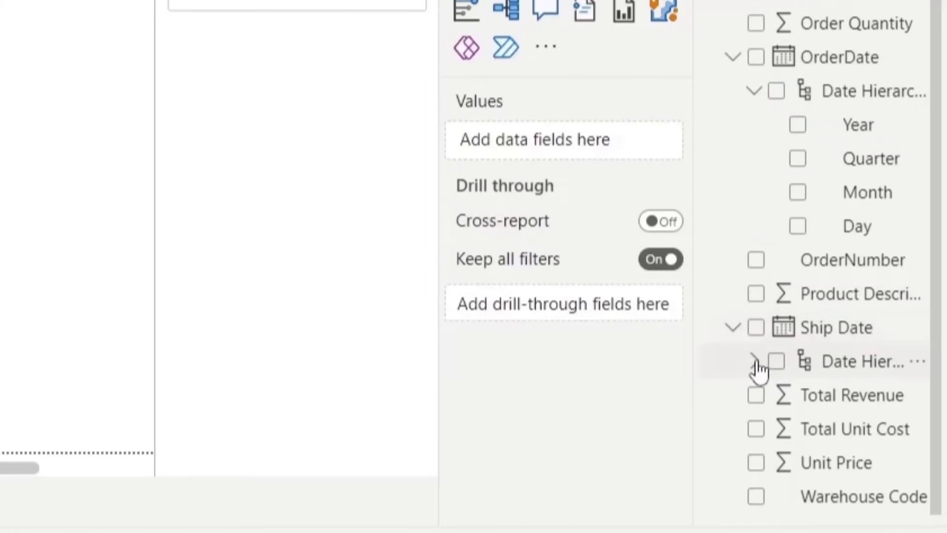
left_click(756, 366)
left_click(755, 229)
left_click(733, 330)
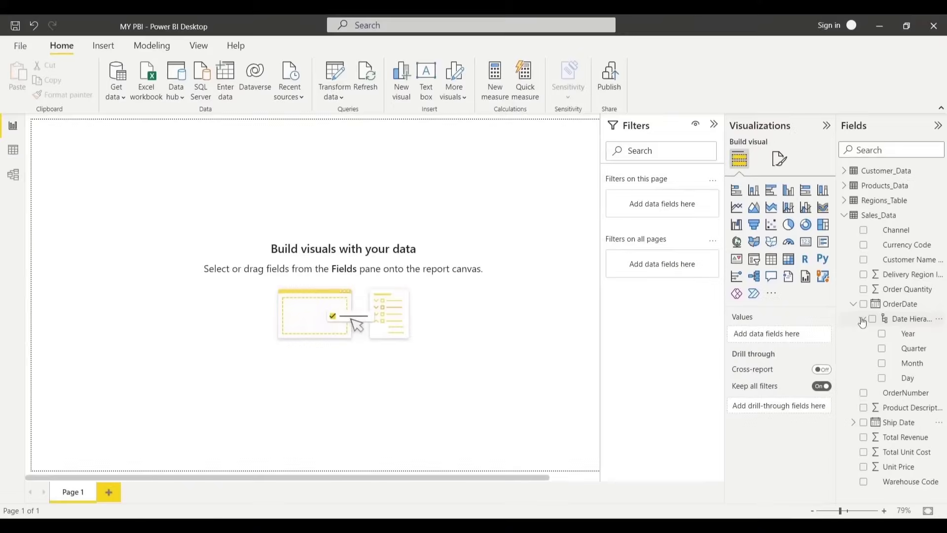
left_click(758, 113)
left_click(854, 305)
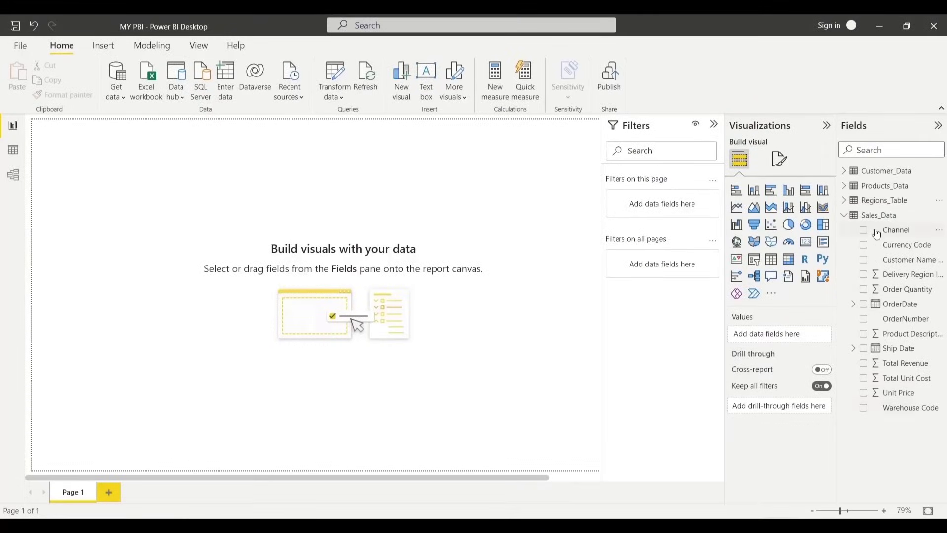
Peek at Regions_Table and Products_Data, re-expand OrderDate's hierarchy, then show Sales_Data in data view
left_click(845, 202)
left_click(844, 186)
left_click(845, 185)
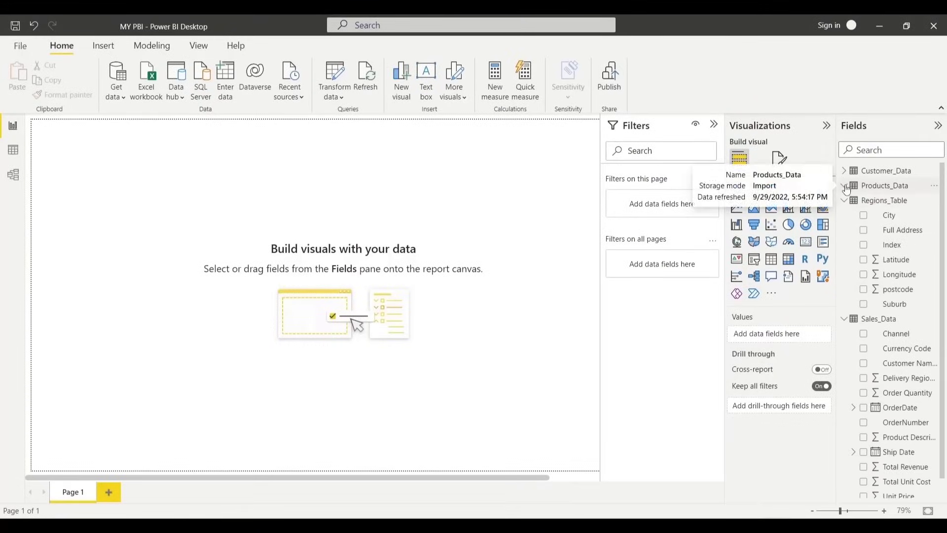
left_click(845, 201)
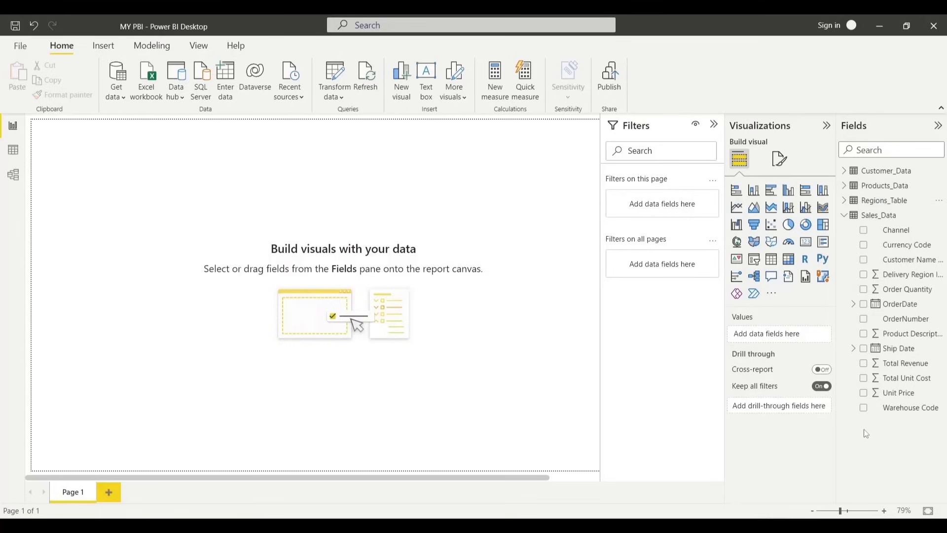
left_click(853, 304)
left_click(862, 321)
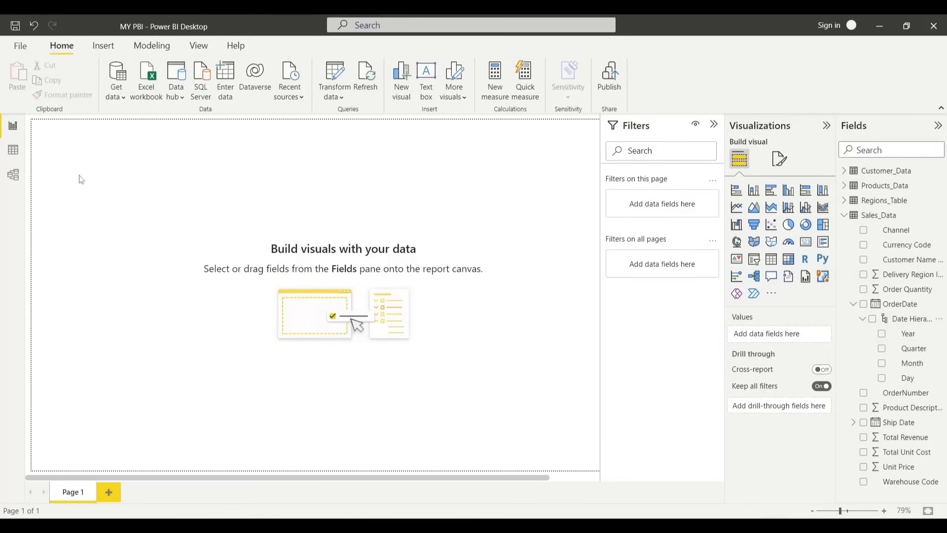
left_click(13, 151)
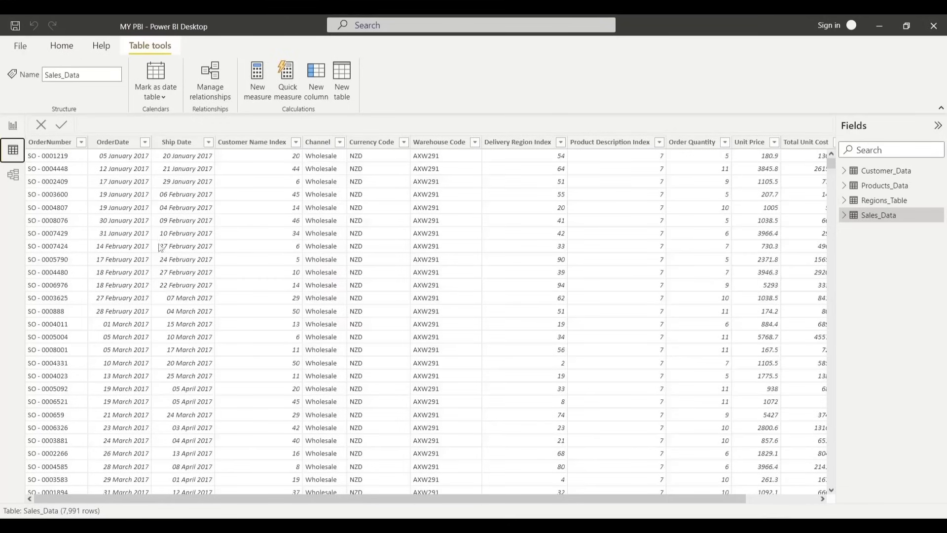
Add a stacked bar chart to Page 1 and drag it slightly right and down
left_click(13, 127)
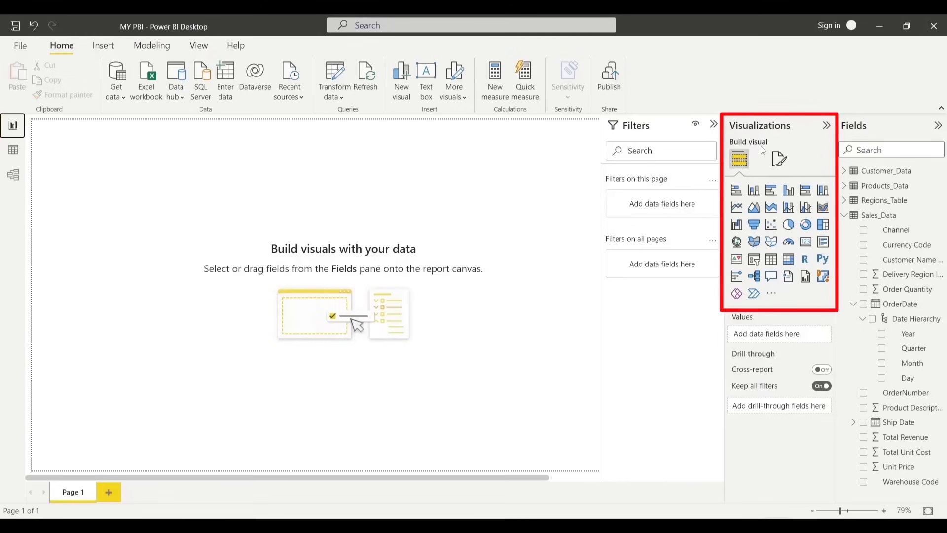
left_click(737, 191)
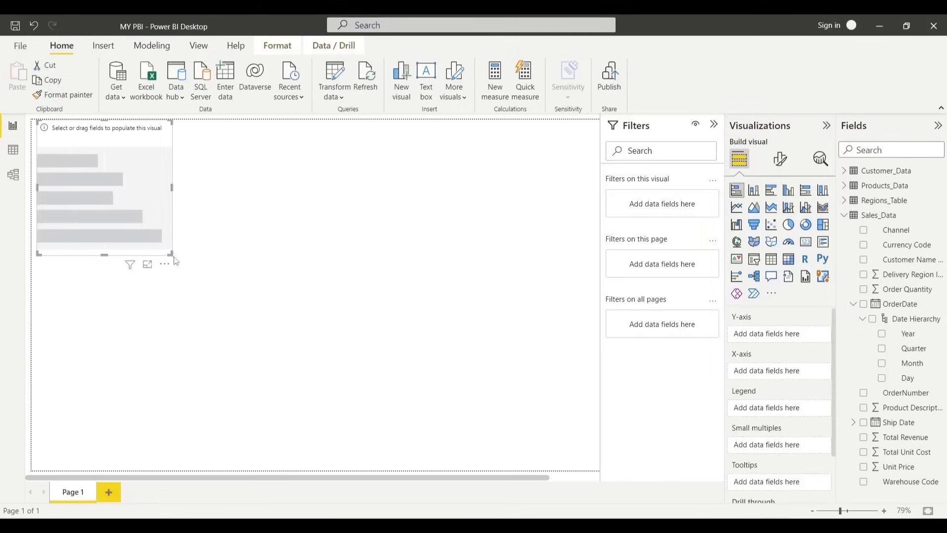
left_click_drag(174, 261, 460, 410)
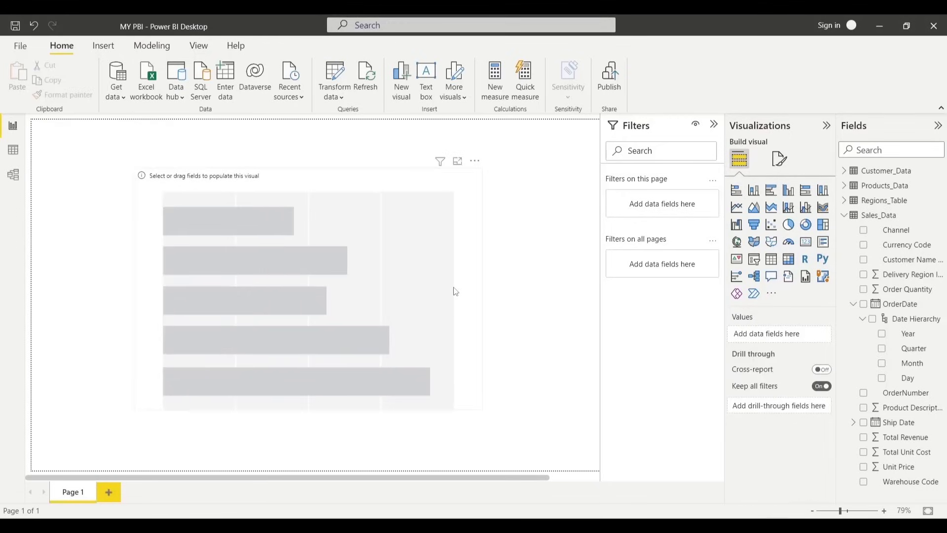
left_click(455, 293)
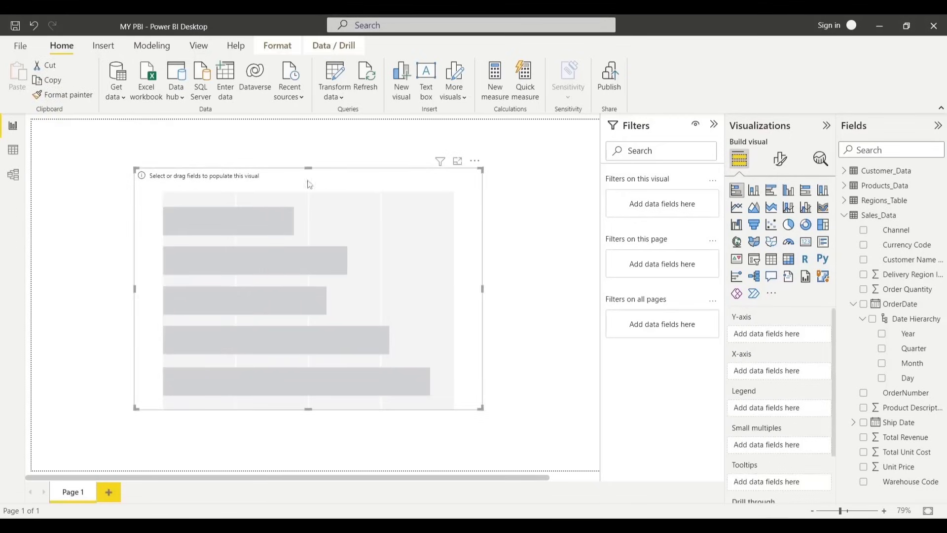
left_click(66, 129)
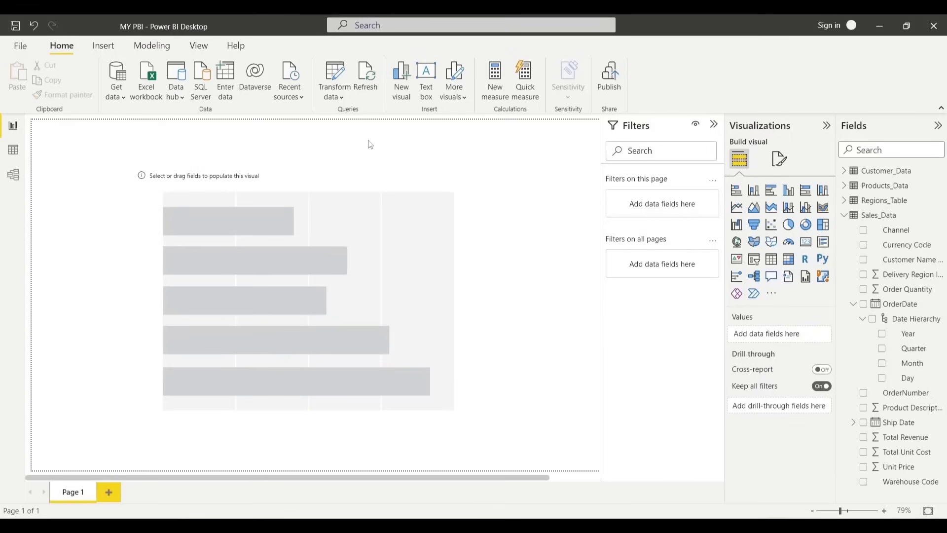
left_click(297, 274)
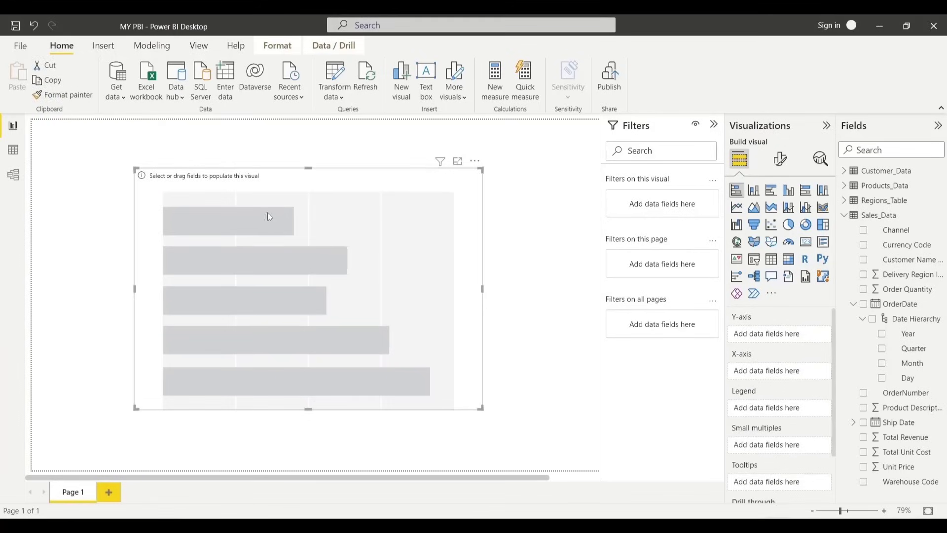
left_click(107, 145)
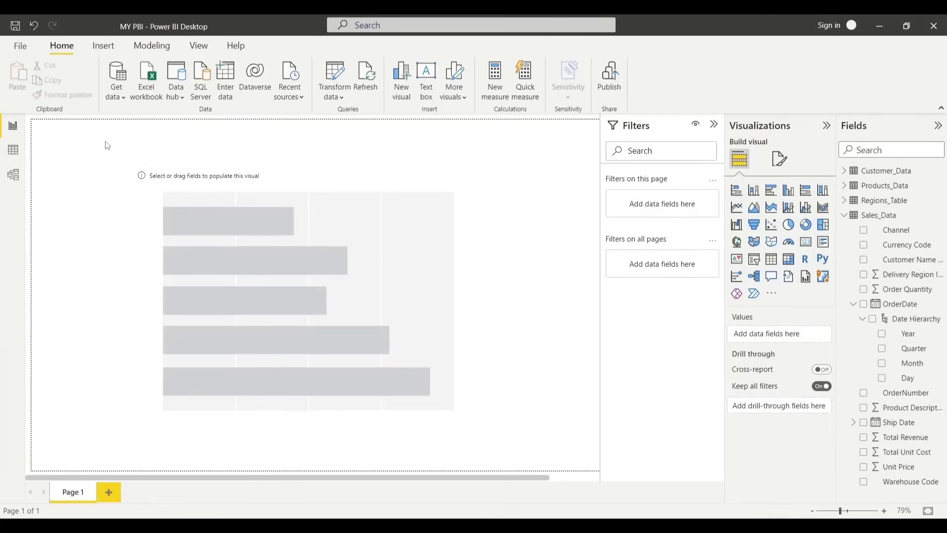
left_click(780, 164)
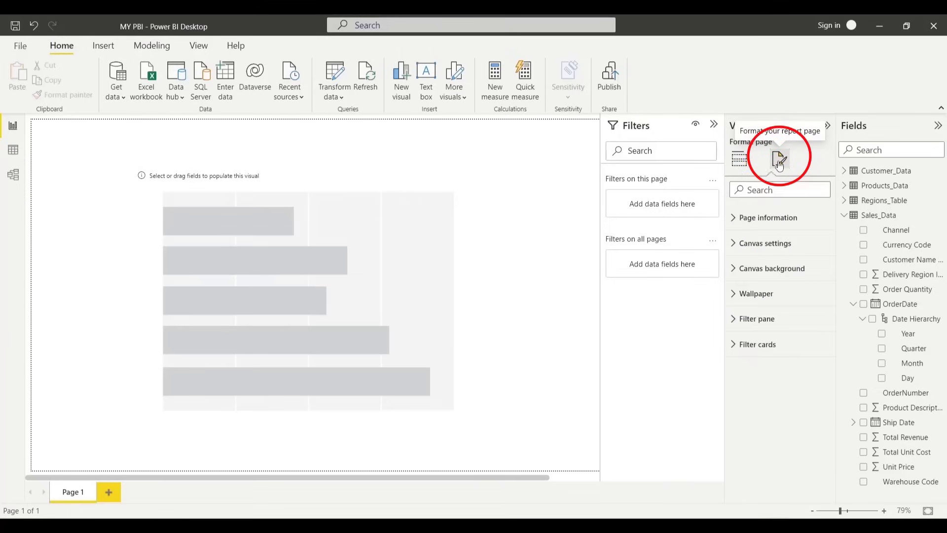
left_click(776, 294)
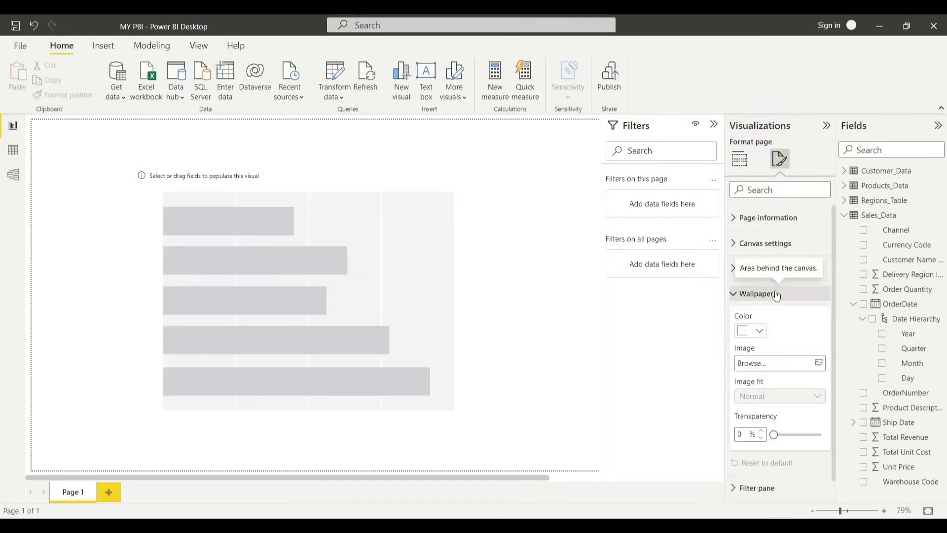
left_click(761, 331)
left_click(768, 276)
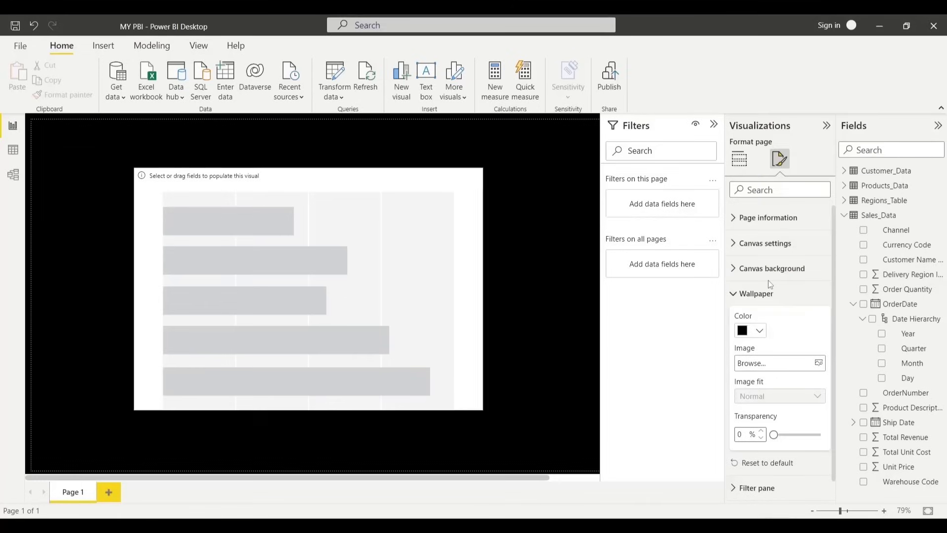
left_click(760, 331)
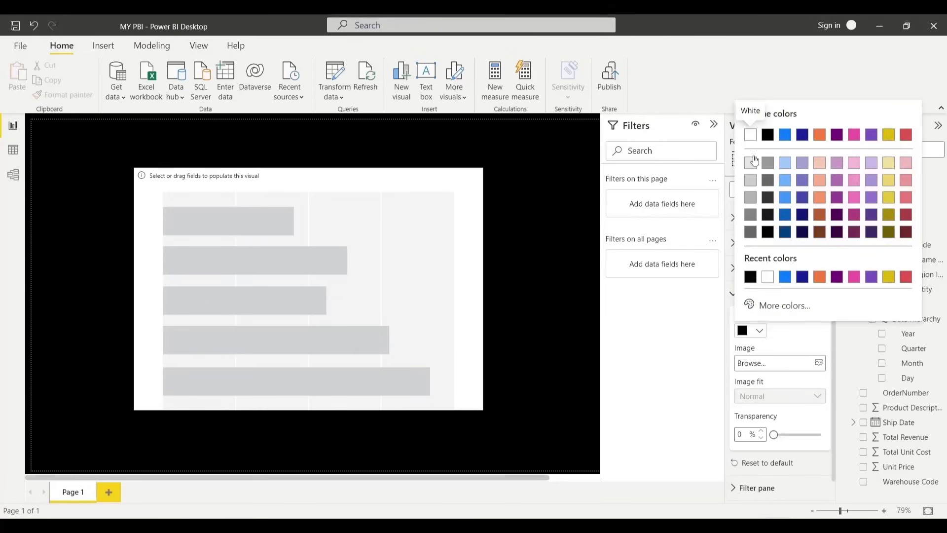
left_click(750, 135)
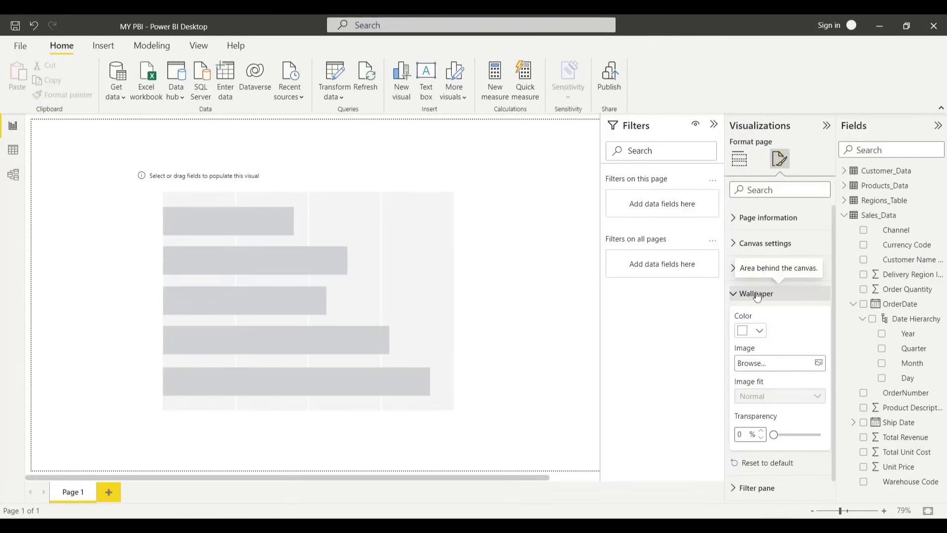
left_click(758, 294)
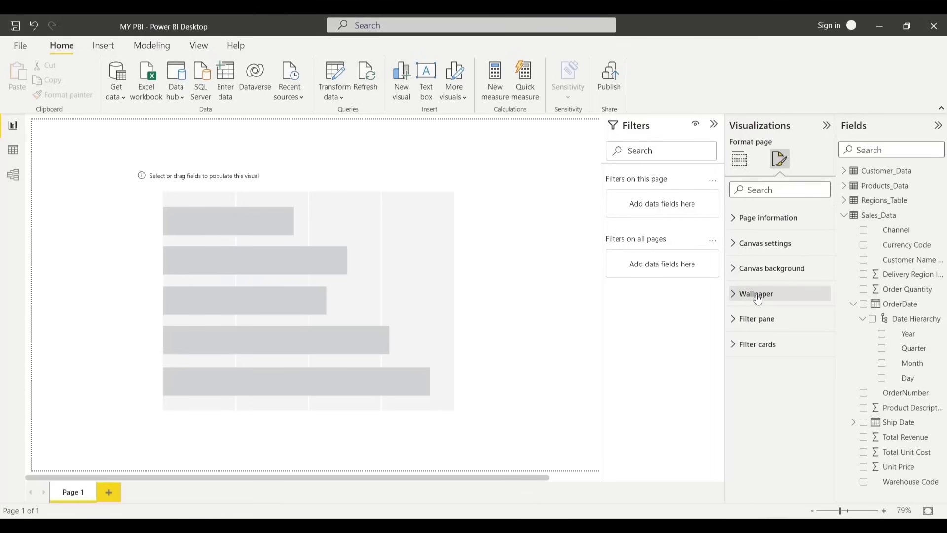
left_click(740, 160)
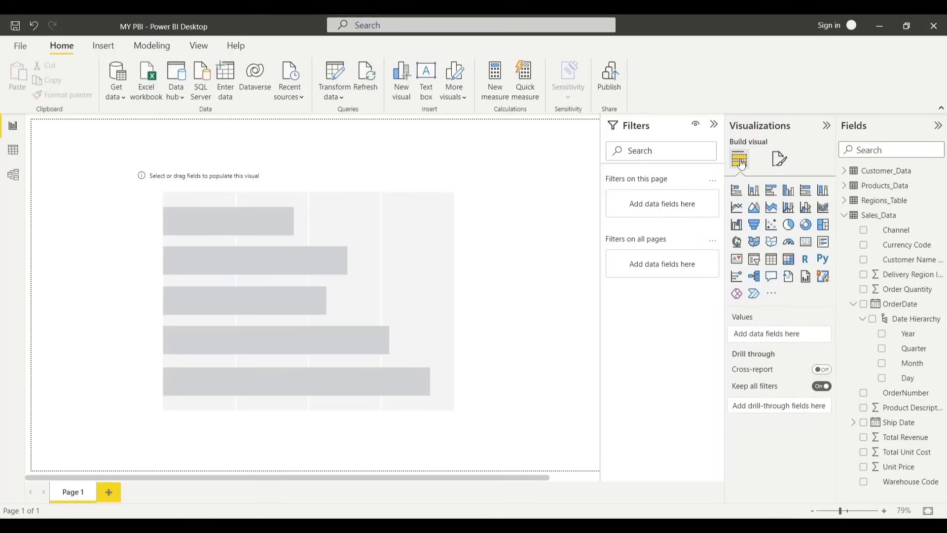
left_click(343, 250)
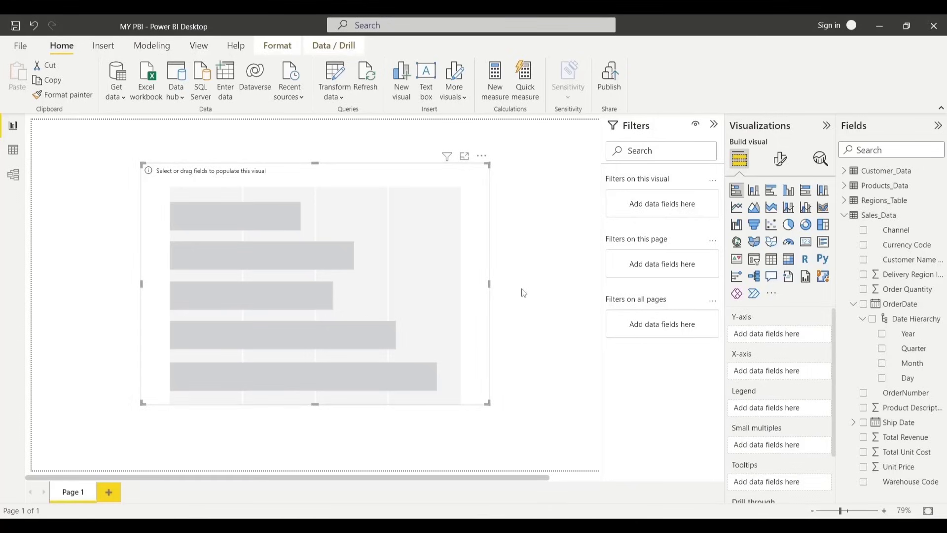
Put Channel on the chart's Y-axis and Total Revenue on its X-axis
left_click(896, 230)
left_click(897, 230)
mouse_move(897, 230)
left_mouse_down()
mouse_move(836, 271)
mouse_move(804, 332)
mouse_move(789, 338)
left_mouse_up()
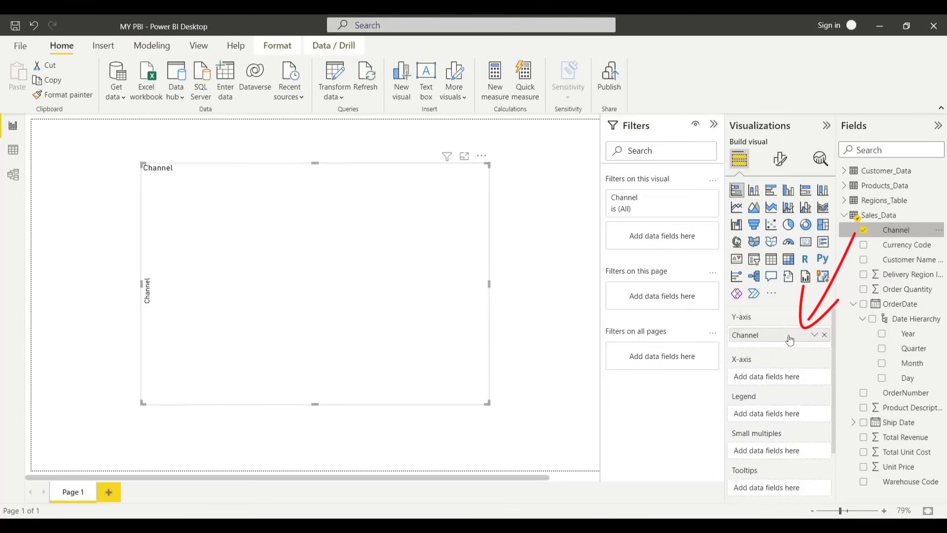
left_click(825, 335)
left_click_drag(893, 230, 388, 242)
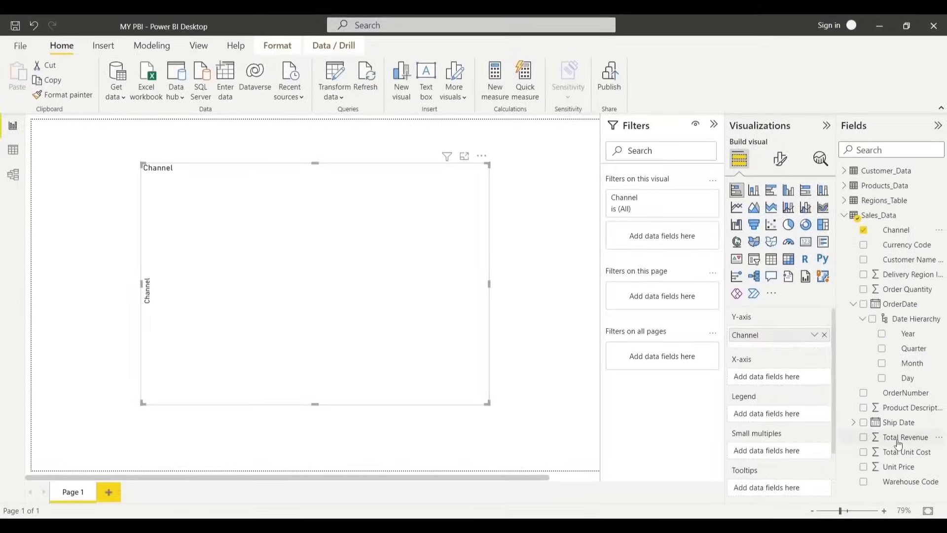
left_click_drag(898, 444, 789, 381)
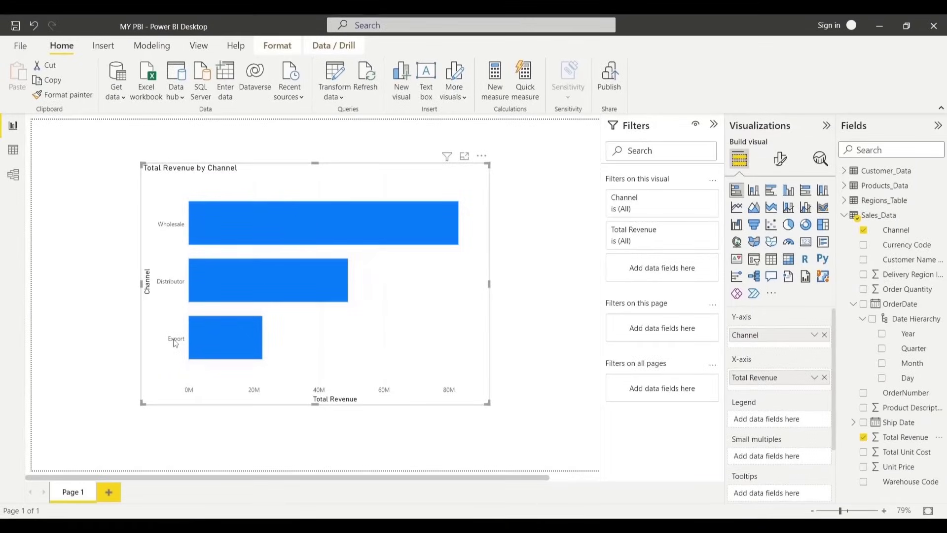
key("alt+Tab")
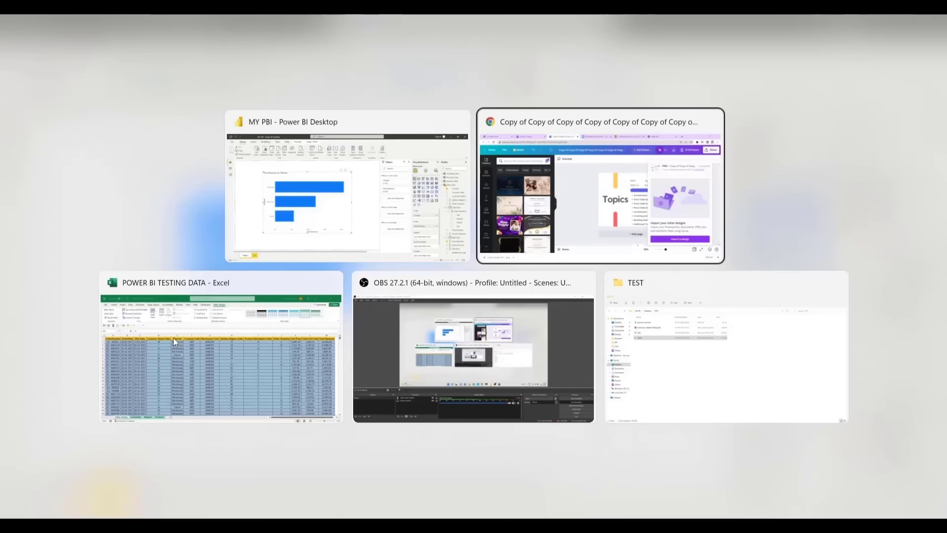
Select the Channel and Total Revenue columns in Excel's Sales Orders sheet, then return to Power BI
left_click(174, 338)
left_click(318, 262)
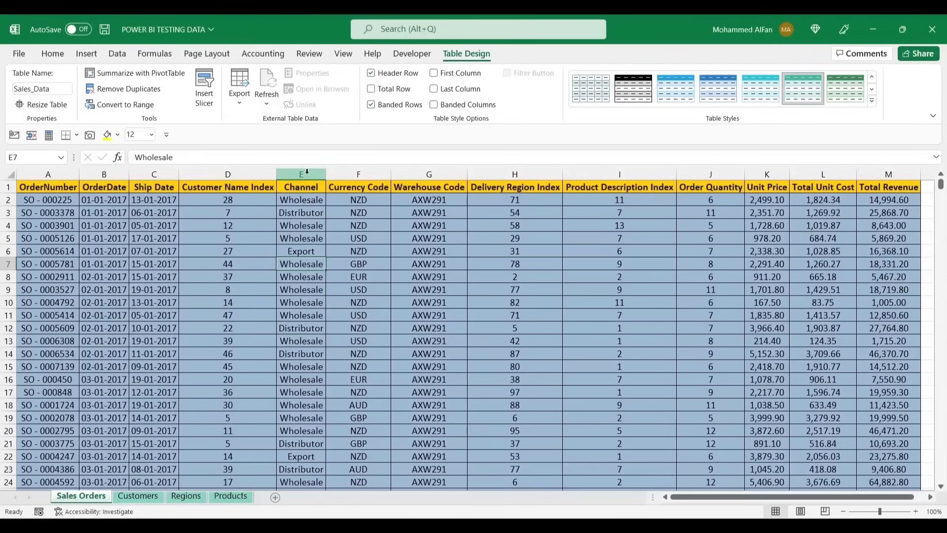
left_click(307, 171)
scroll(308, 278, "down", 7)
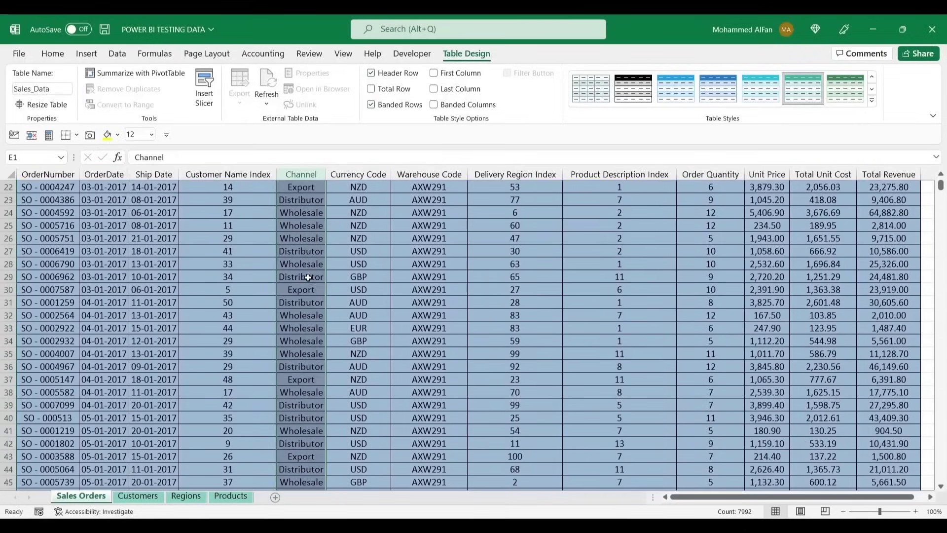
scroll(308, 277, "down", 20)
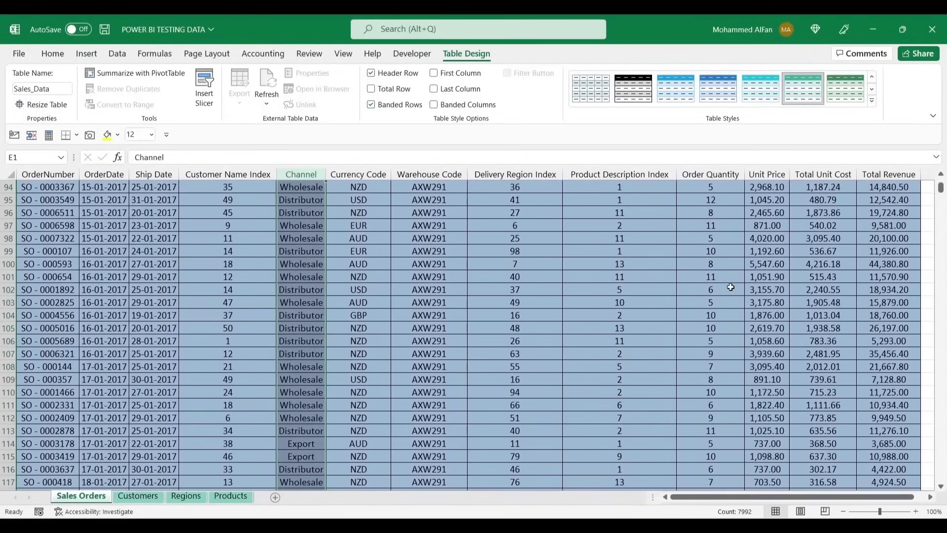
scroll(731, 287, "up", 9)
left_click(884, 169, "ctrl")
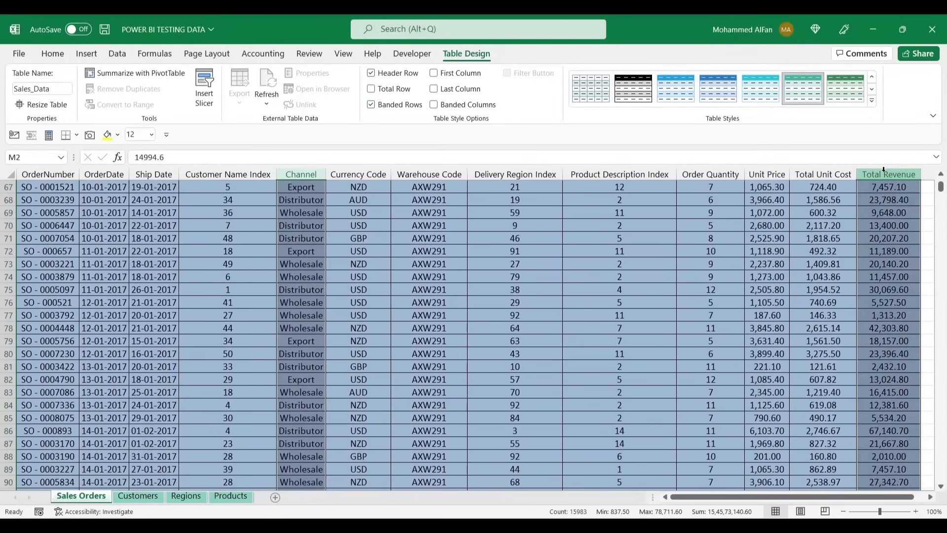
key("alt+Tab")
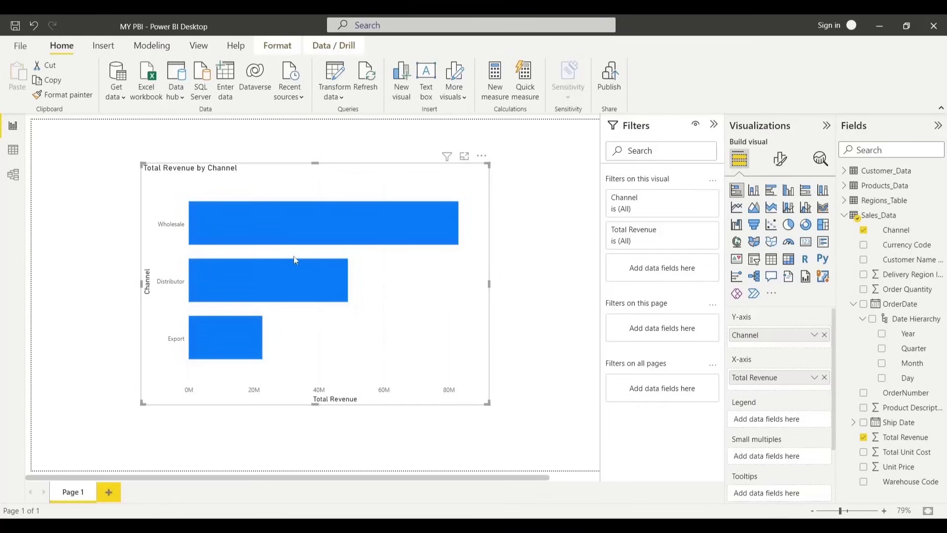
left_click(589, 344)
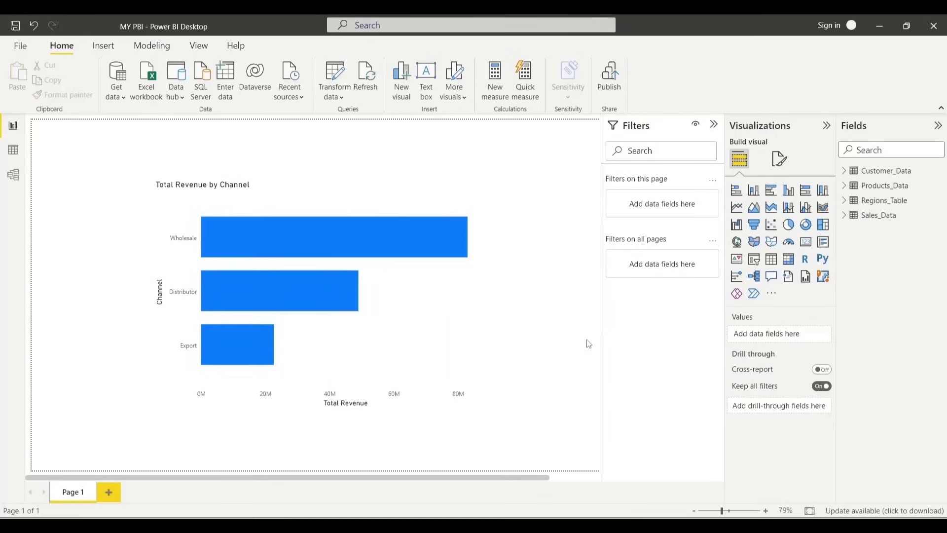
left_click(316, 202)
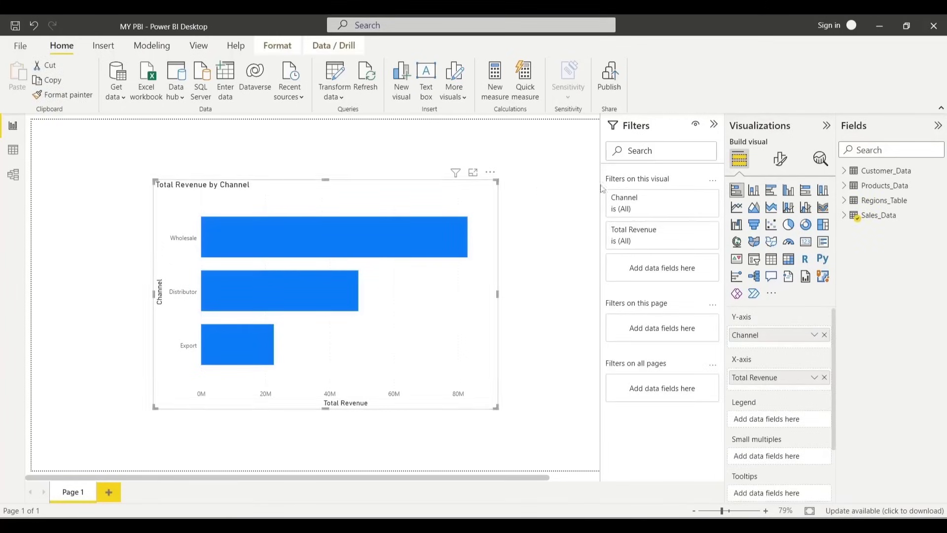
left_click(754, 190)
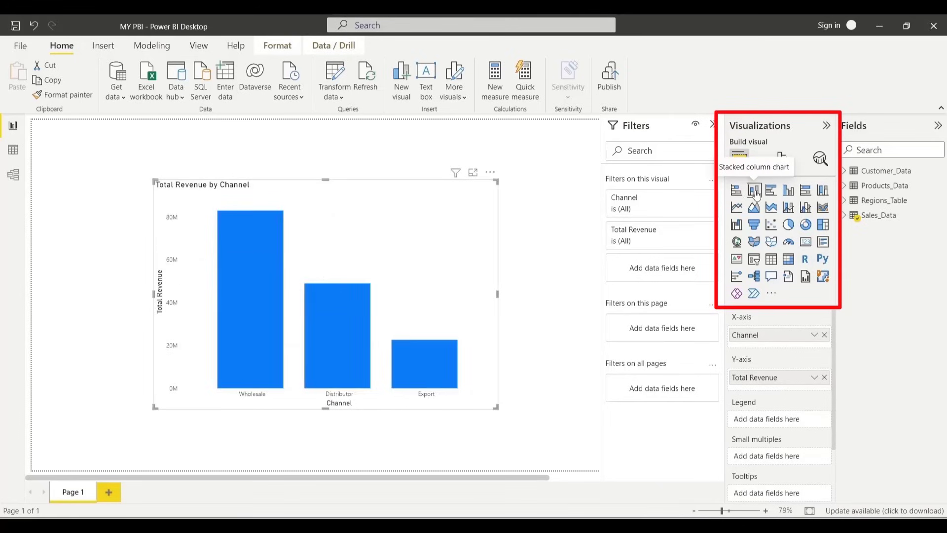
left_click(788, 225)
left_click(806, 225)
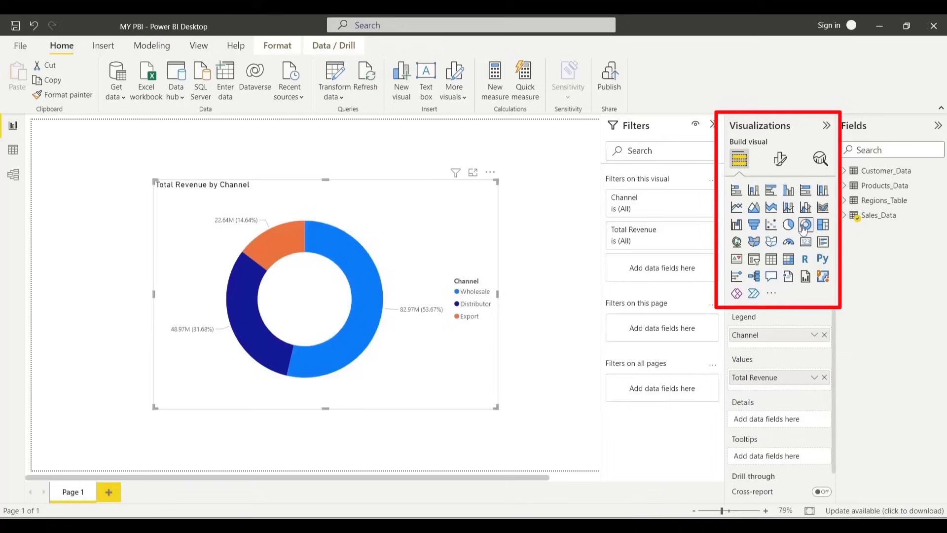
left_click(737, 192)
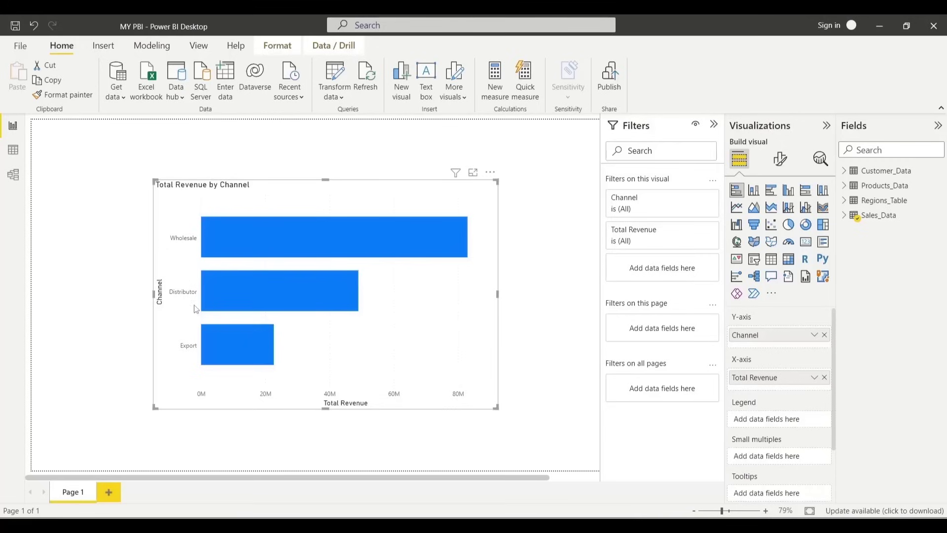
Read the Channel revenue bar values, then expand the Sales_Data table's field list
mouse_move(270, 235)
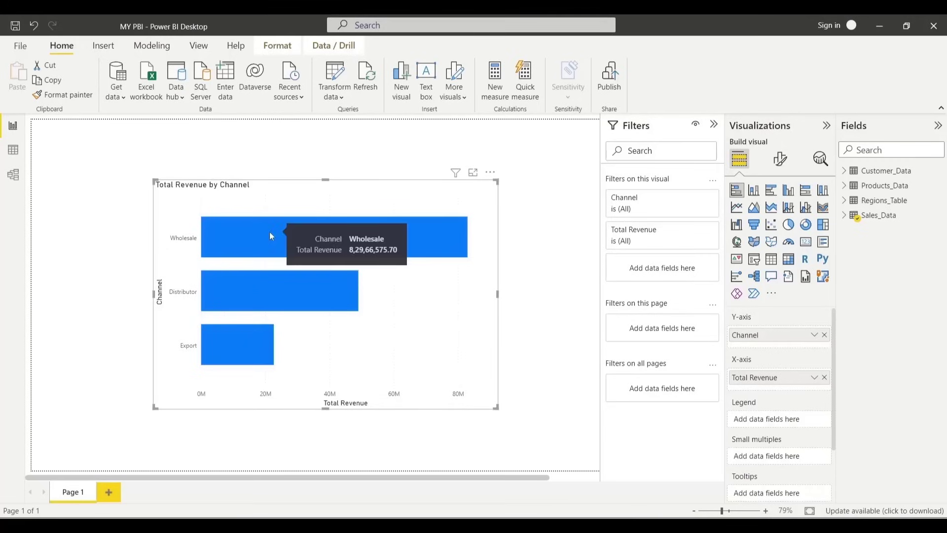
mouse_move(254, 281)
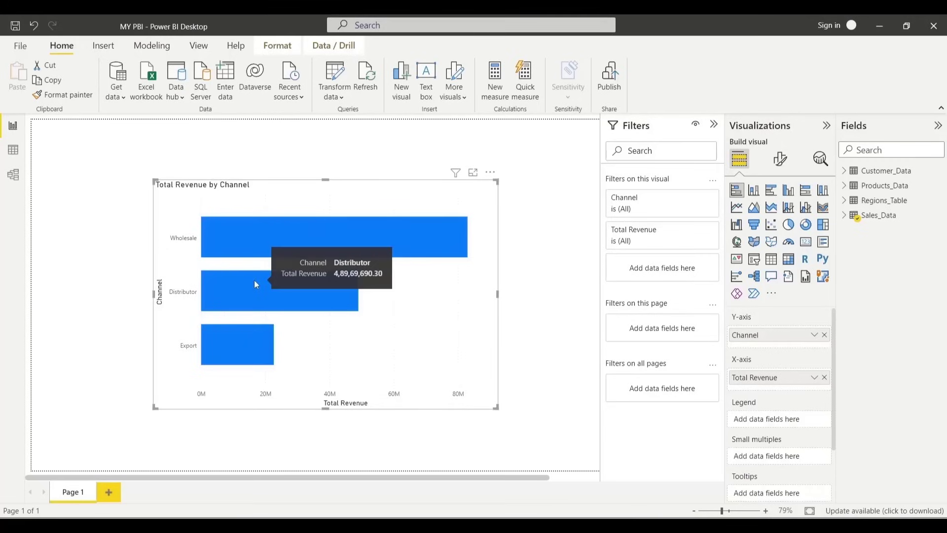
mouse_move(233, 356)
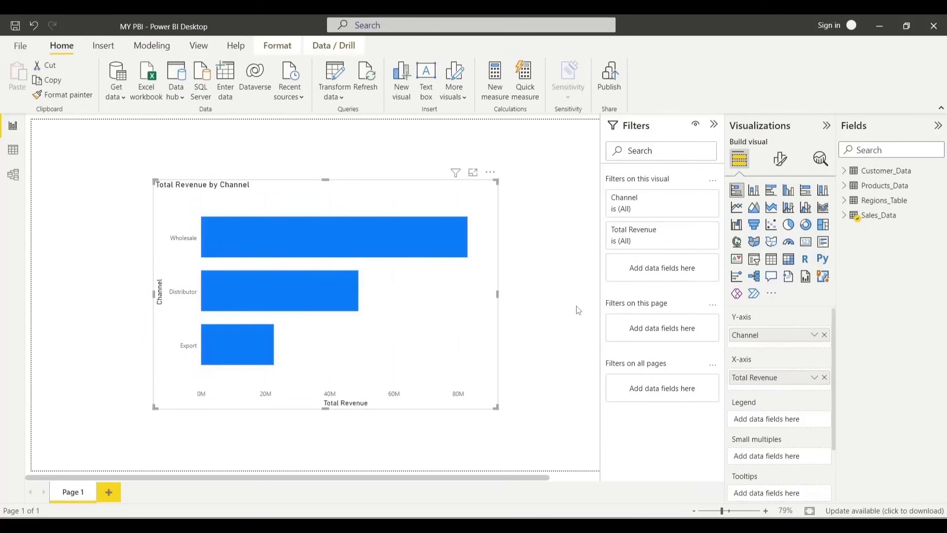
mouse_move(311, 253)
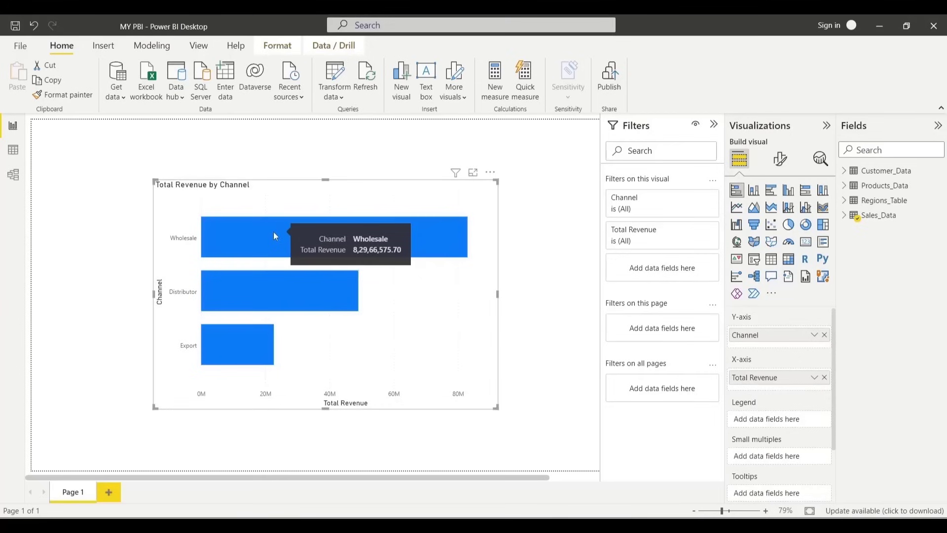
left_click(874, 216)
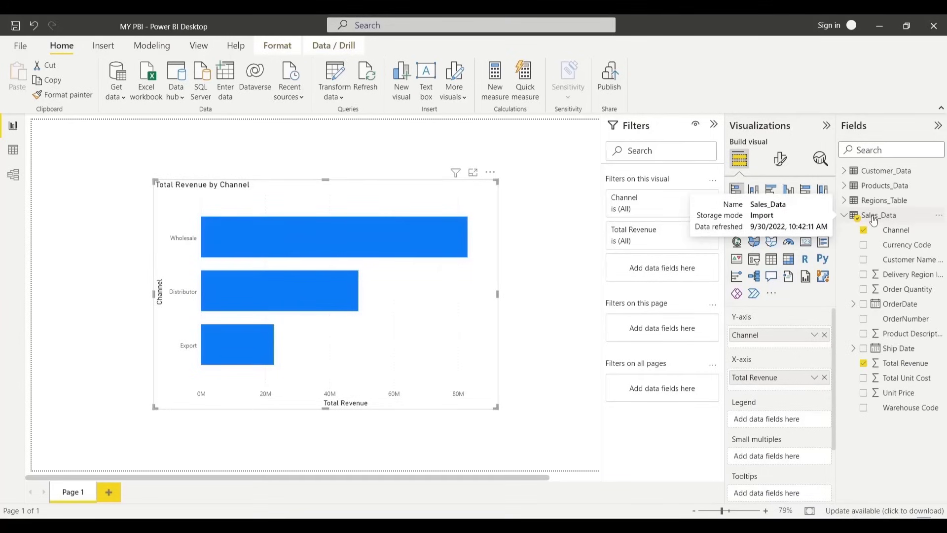
mouse_move(891, 220)
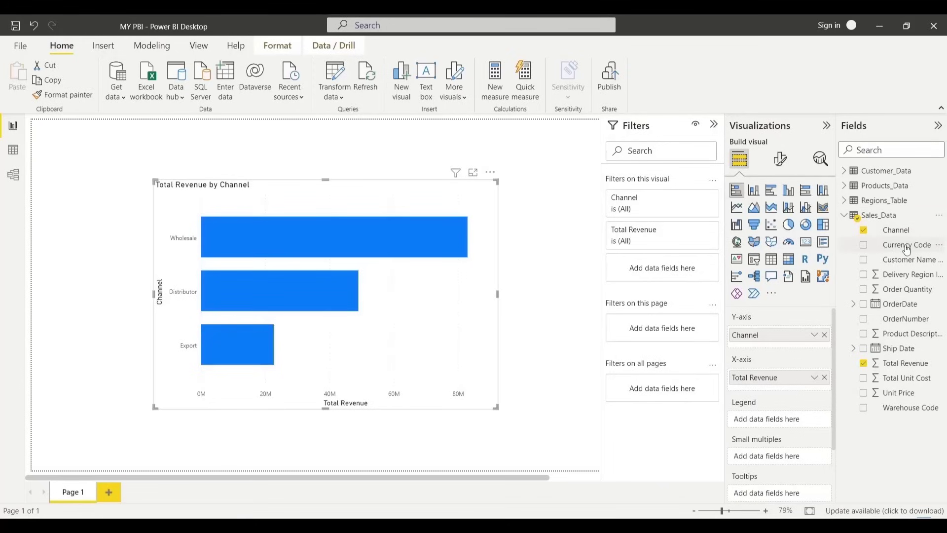
left_click_drag(903, 247, 789, 418)
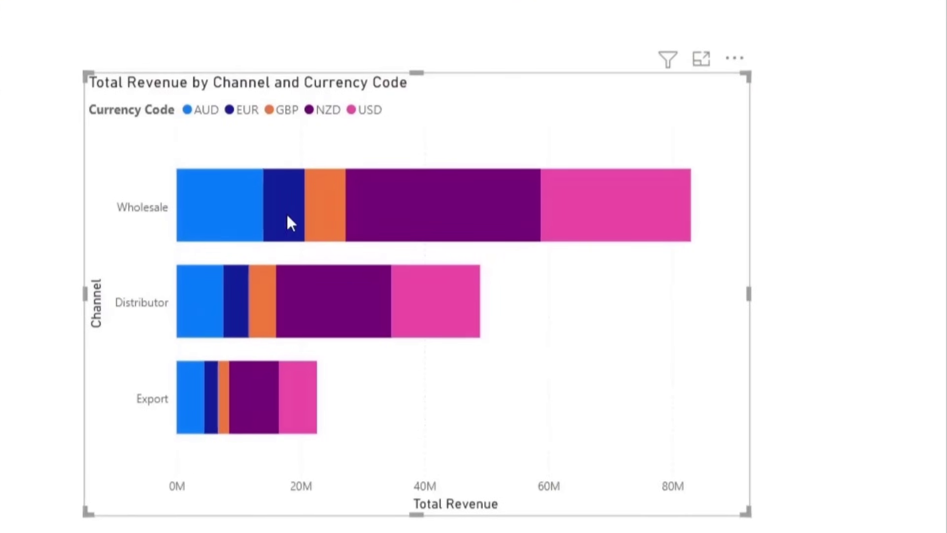
mouse_move(597, 211)
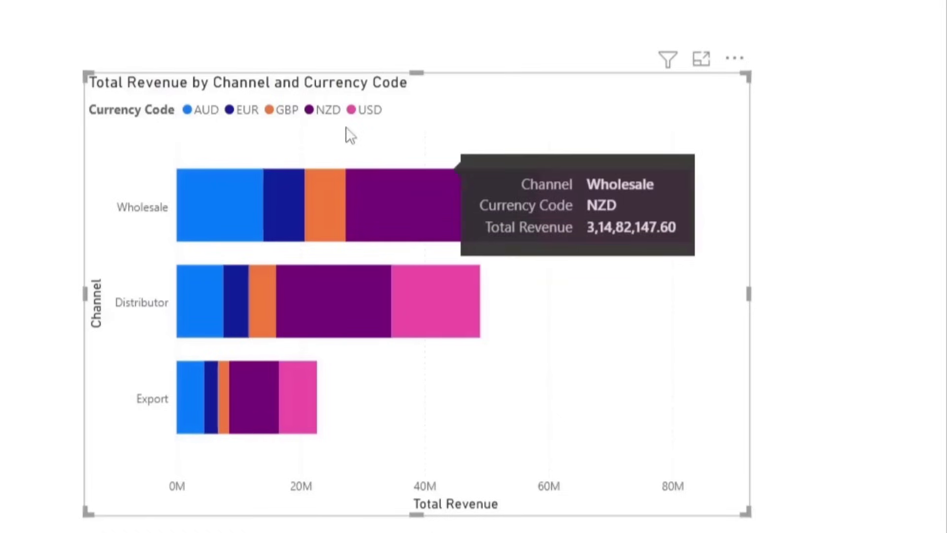
mouse_move(665, 199)
mouse_move(237, 206)
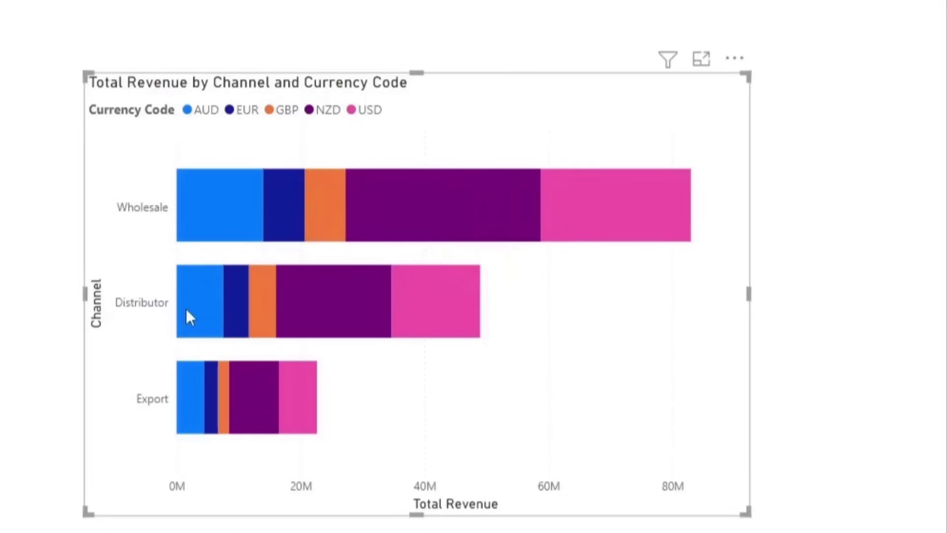
mouse_move(286, 389)
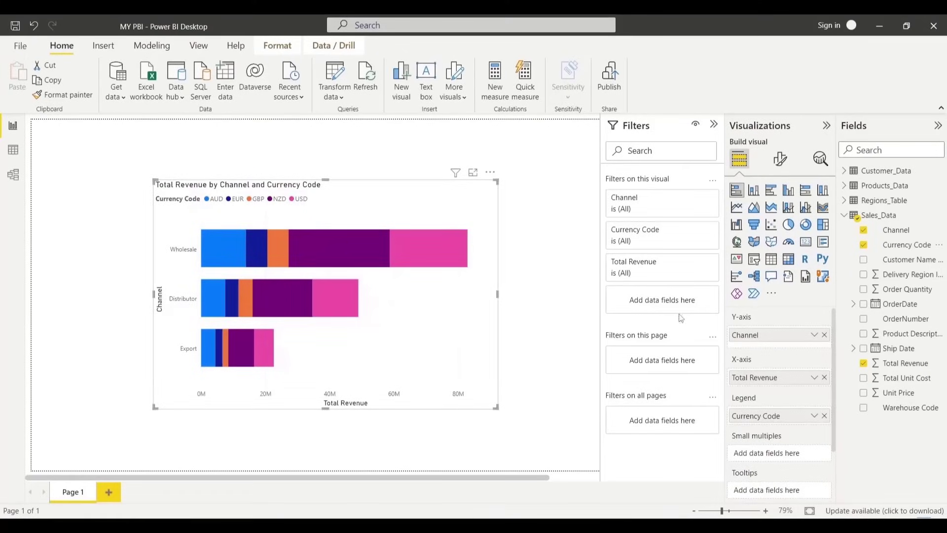
left_click(824, 416)
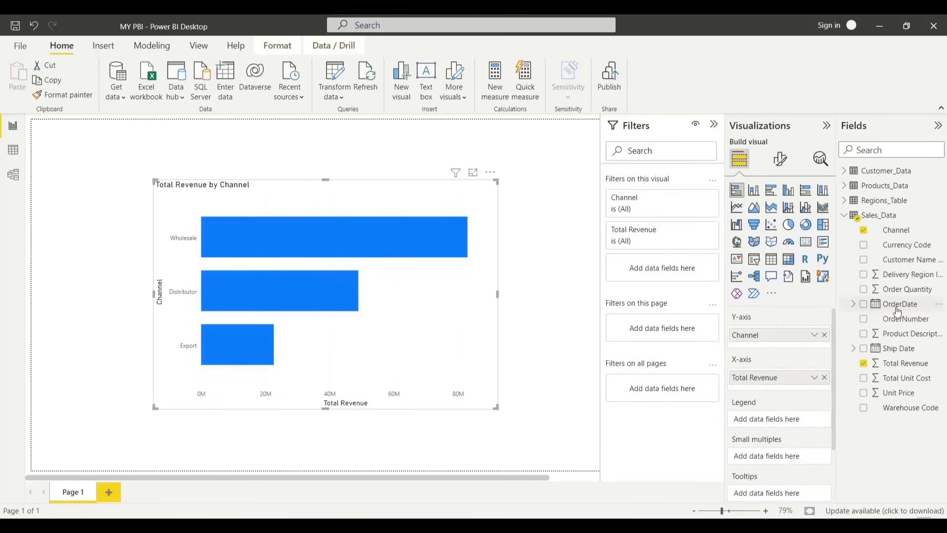
Add OrderDate's Date Hierarchy Year to the Legend so bars stack by 2017, 2018, 2019
left_click(853, 306)
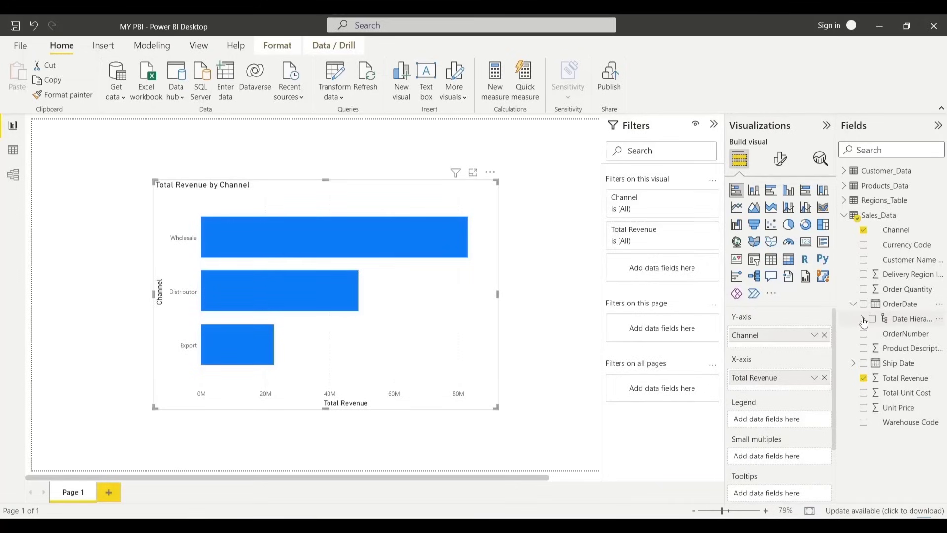
left_click(862, 319)
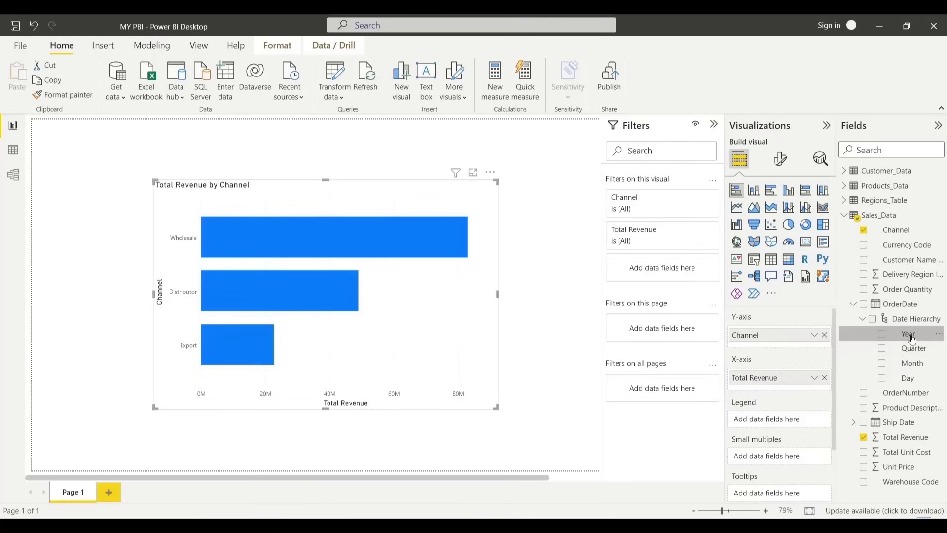
left_click_drag(912, 340, 819, 430)
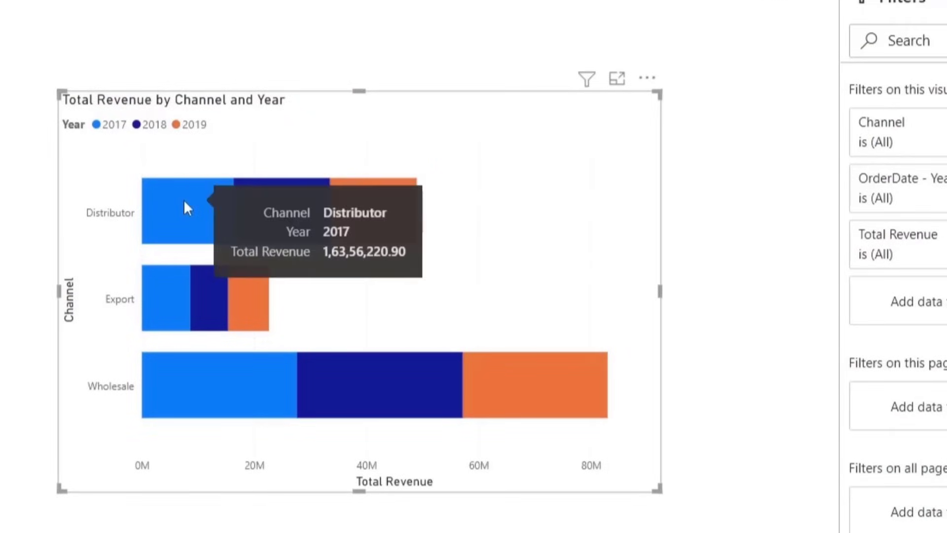
mouse_move(258, 207)
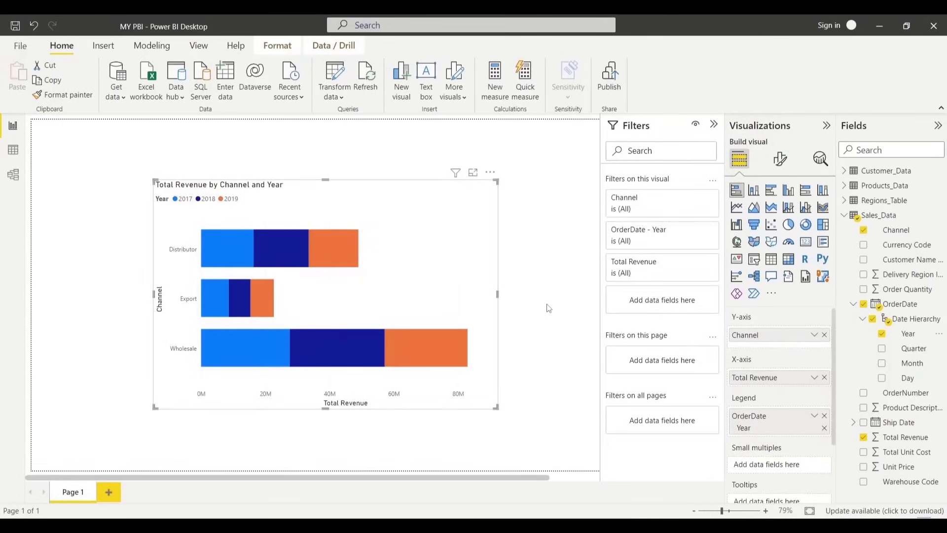
Move the Total Revenue by Channel and Year chart to bottom-left and shrink it
left_click_drag(467, 219, 340, 287)
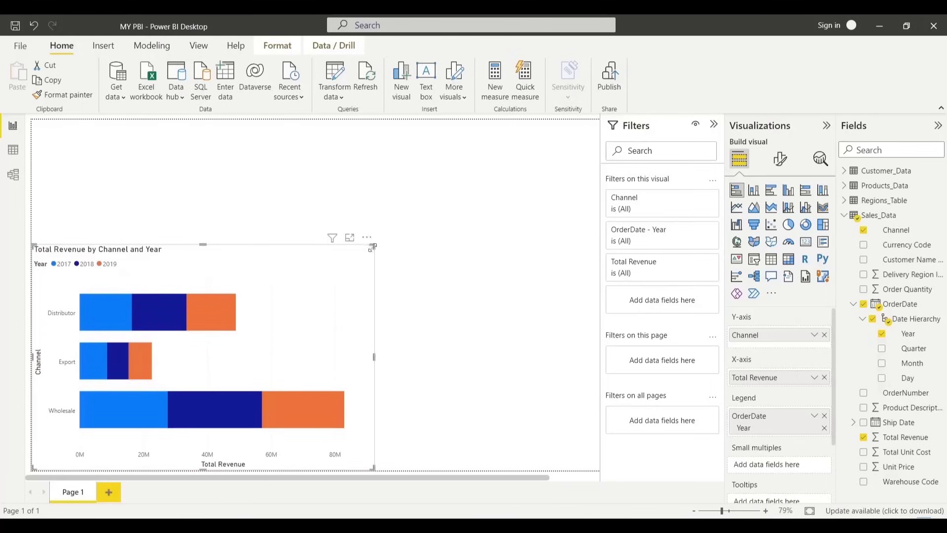
left_click_drag(373, 246, 312, 319)
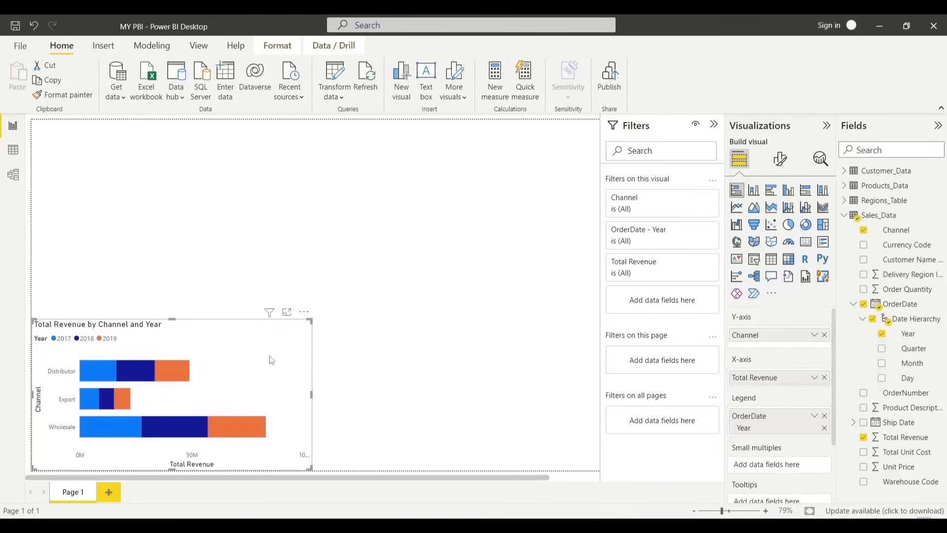
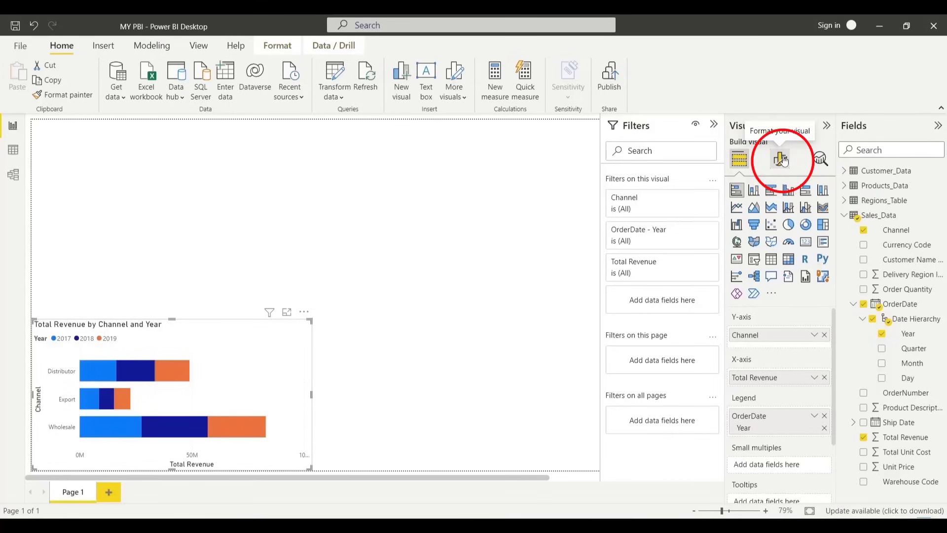
Set the report page wallpaper to a darker grey, then reselect the Revenue by Channel and Year chart
left_click(510, 182)
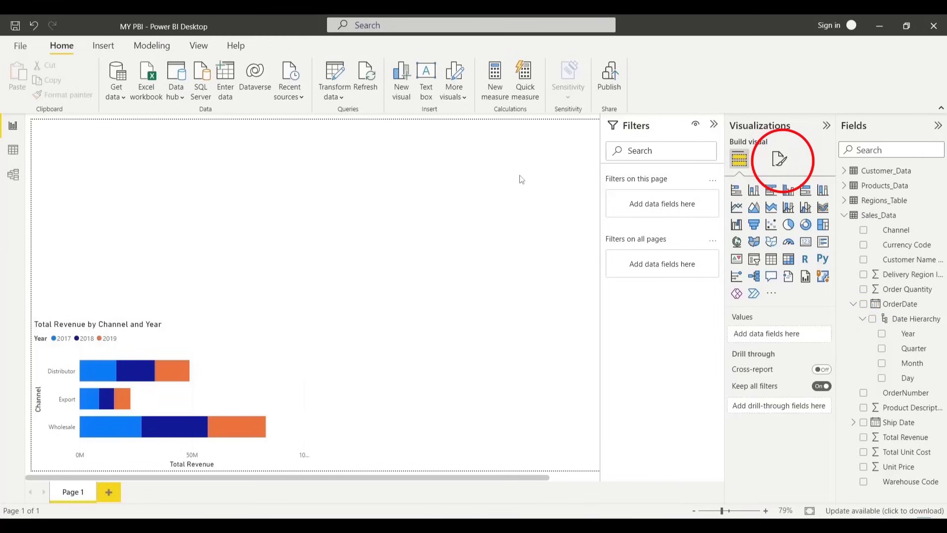
left_click(780, 160)
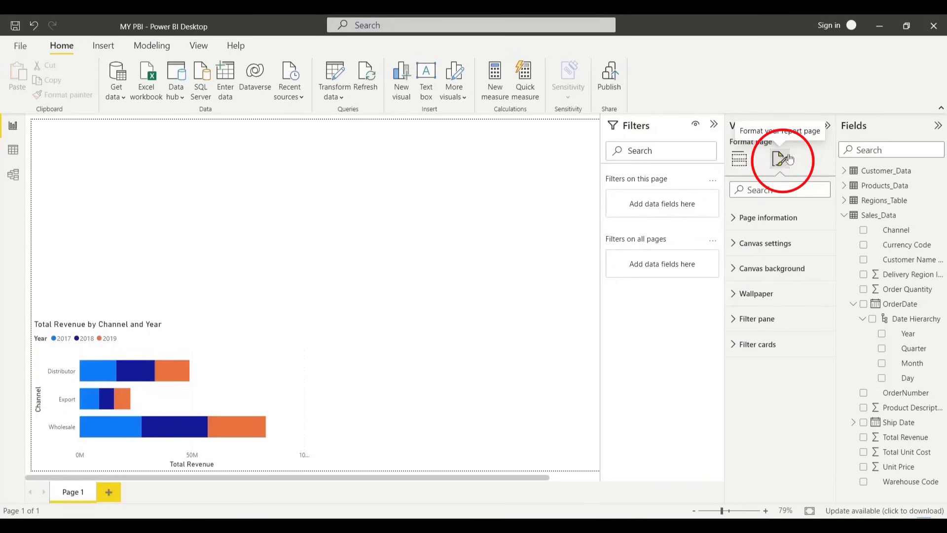
left_click(746, 294)
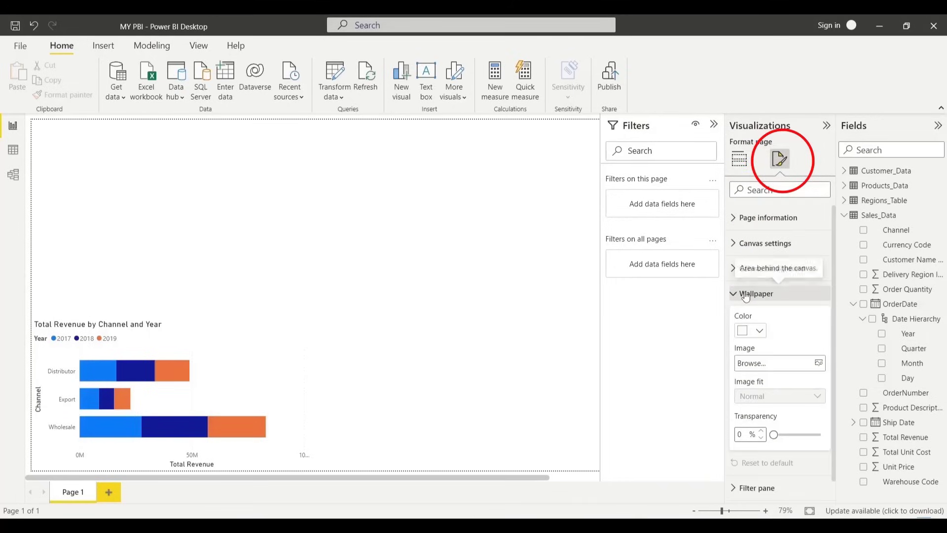
left_click(760, 332)
left_click(750, 181)
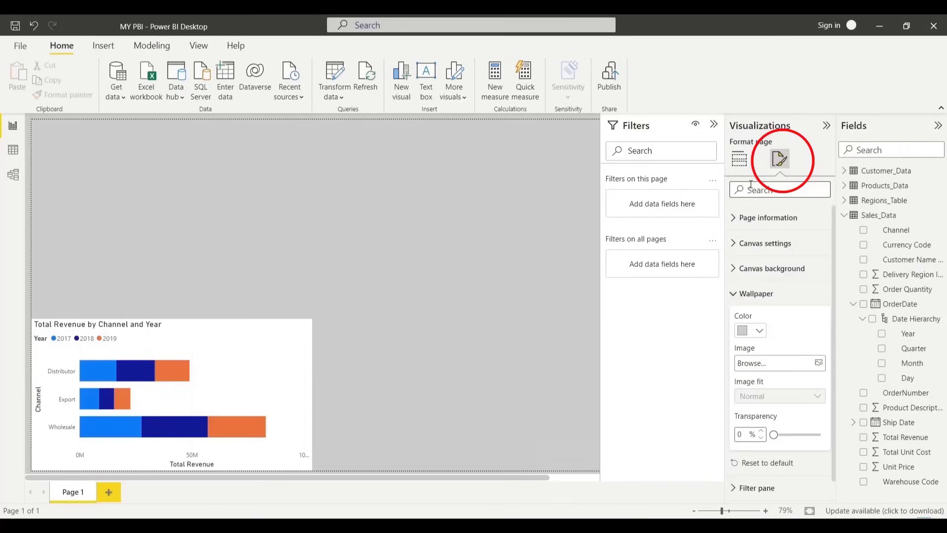
left_click(760, 332)
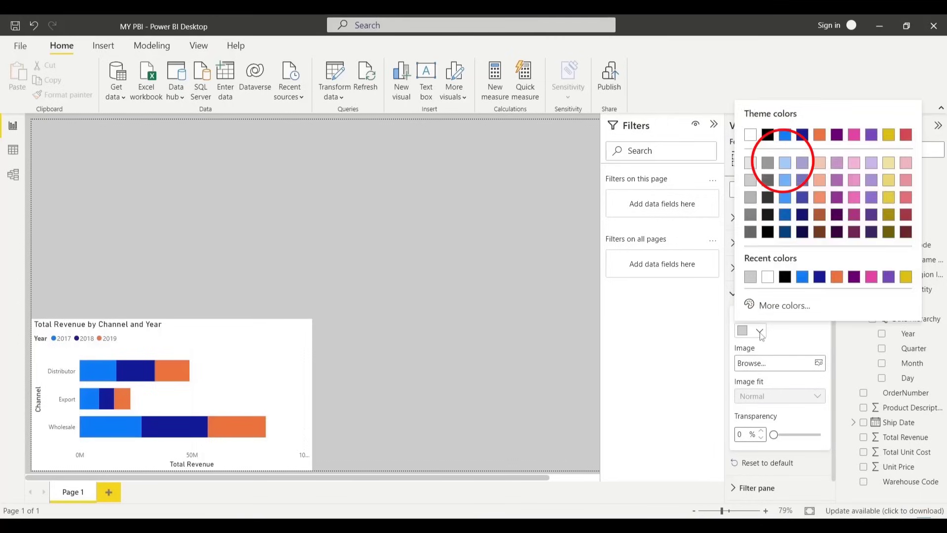
left_click(751, 198)
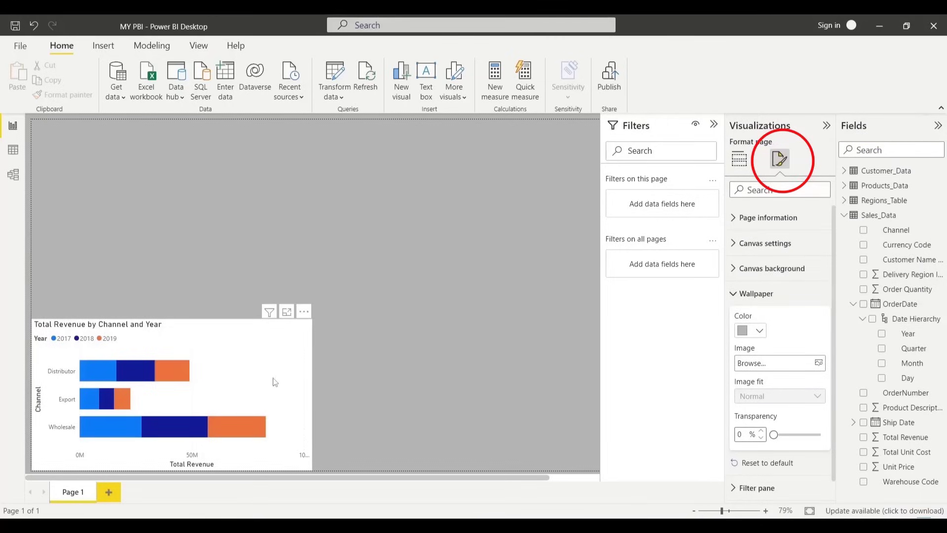
left_click(257, 360)
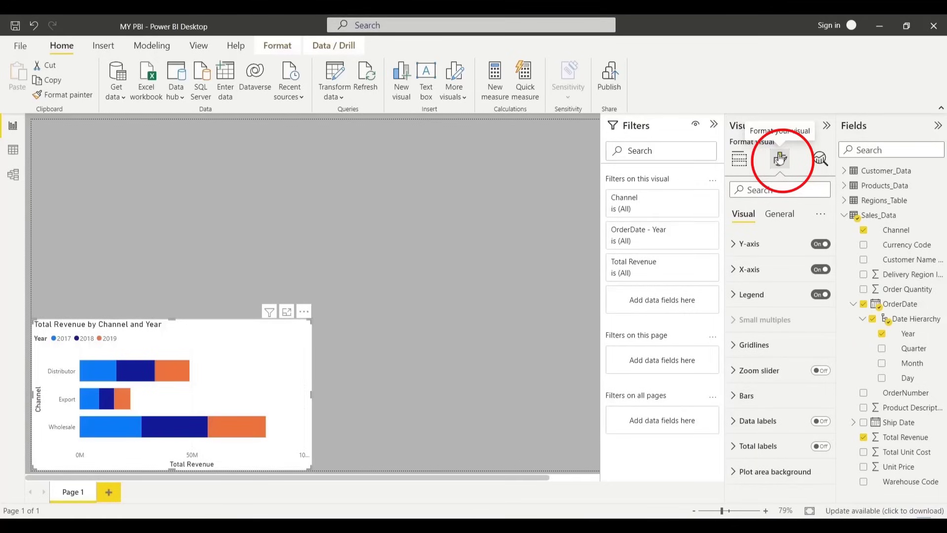
left_click(740, 161)
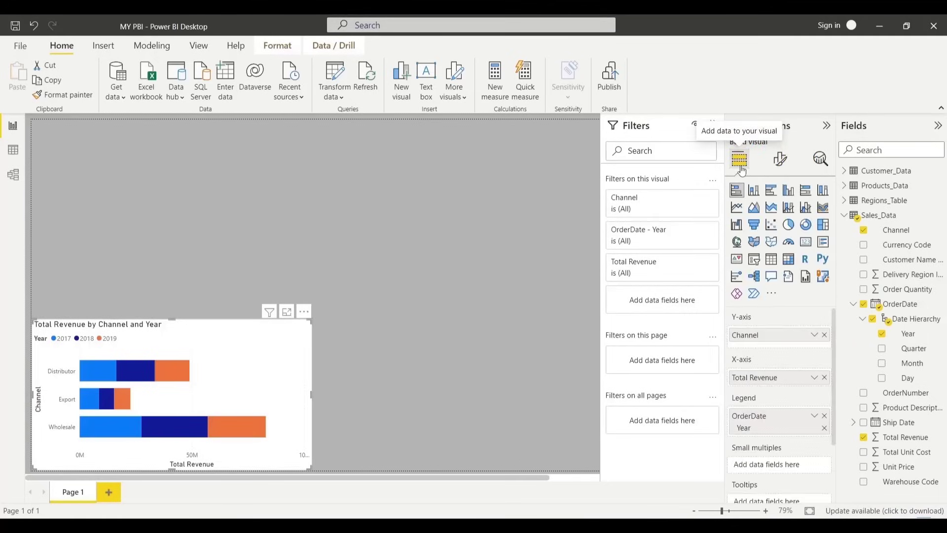
left_click(781, 163)
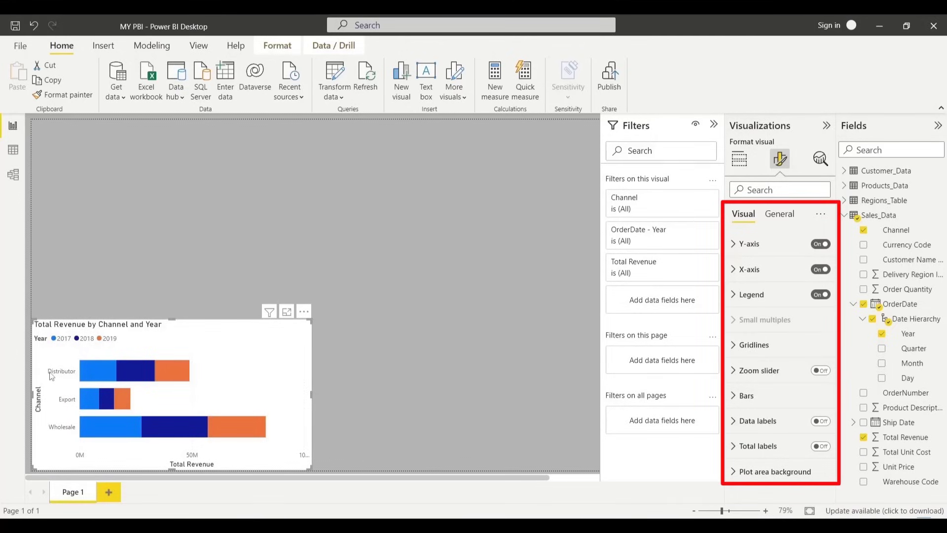
left_click(818, 245)
left_click(821, 245)
left_click(817, 272)
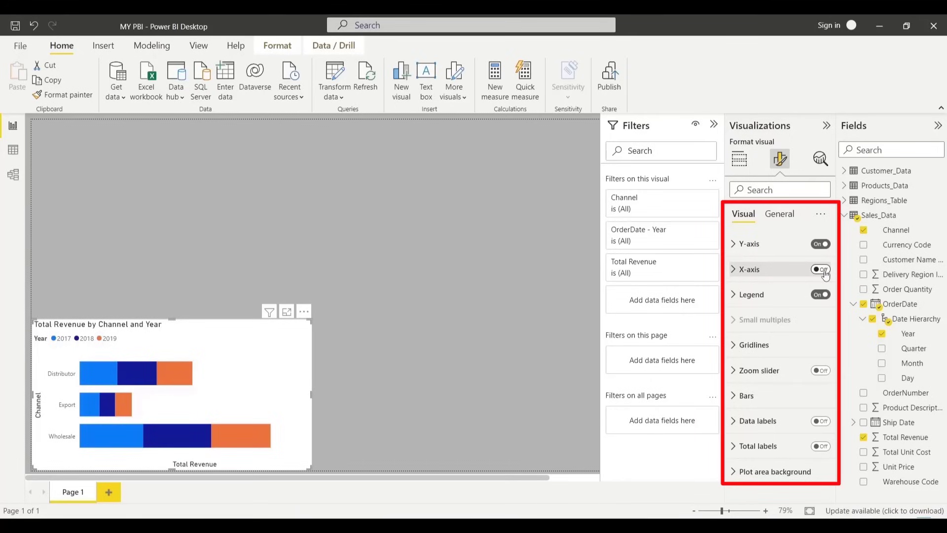
left_click(824, 271)
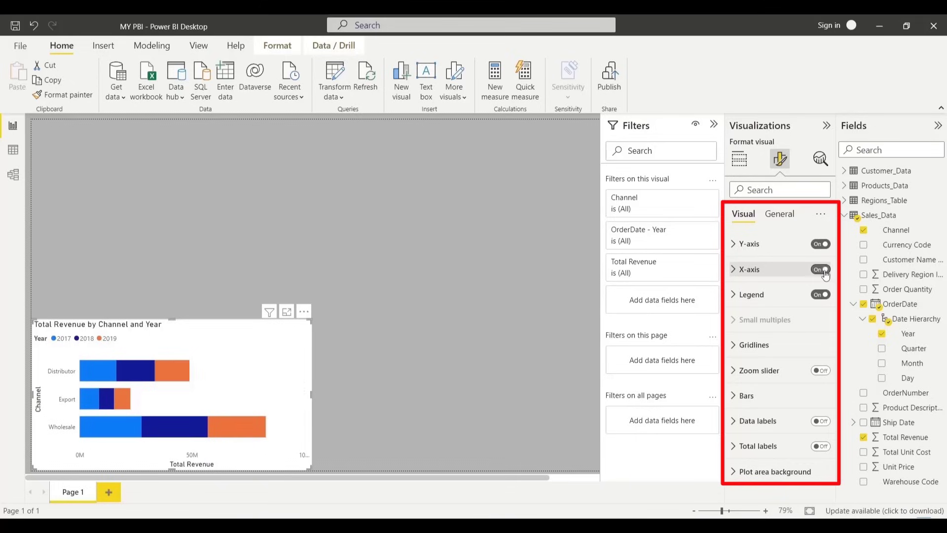
left_click(819, 296)
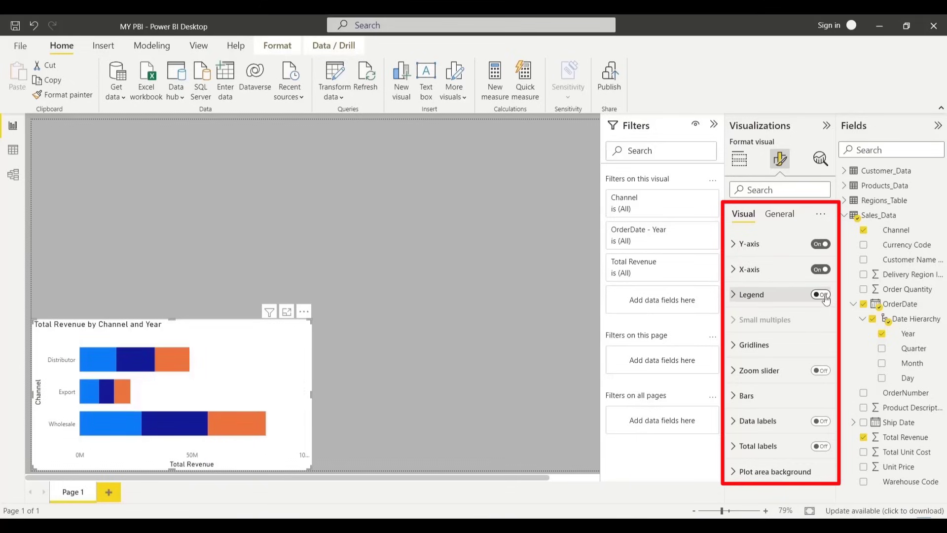
left_click(825, 295)
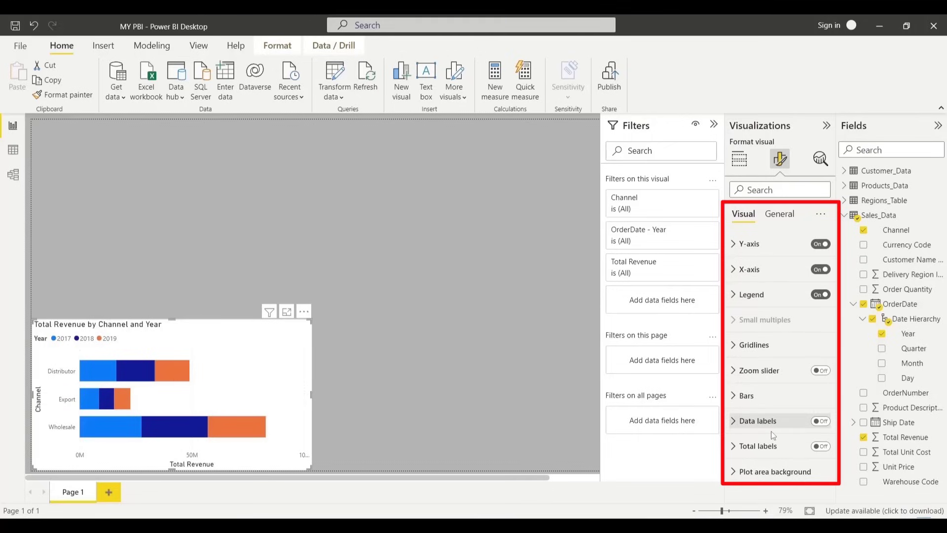
Turn on data labels and total labels so the Channel bars show totals of 48.97M, 22.64M and 82.97M
left_click(821, 420)
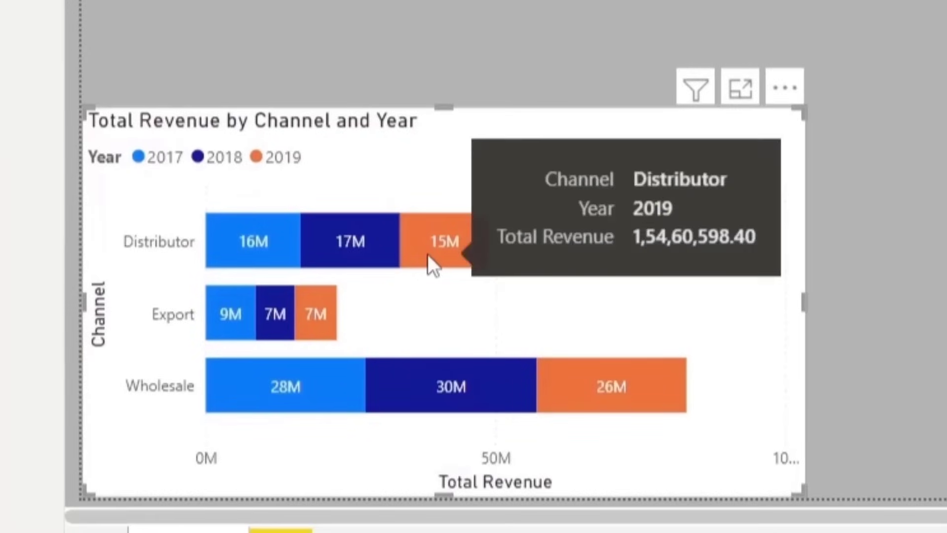
mouse_move(280, 241)
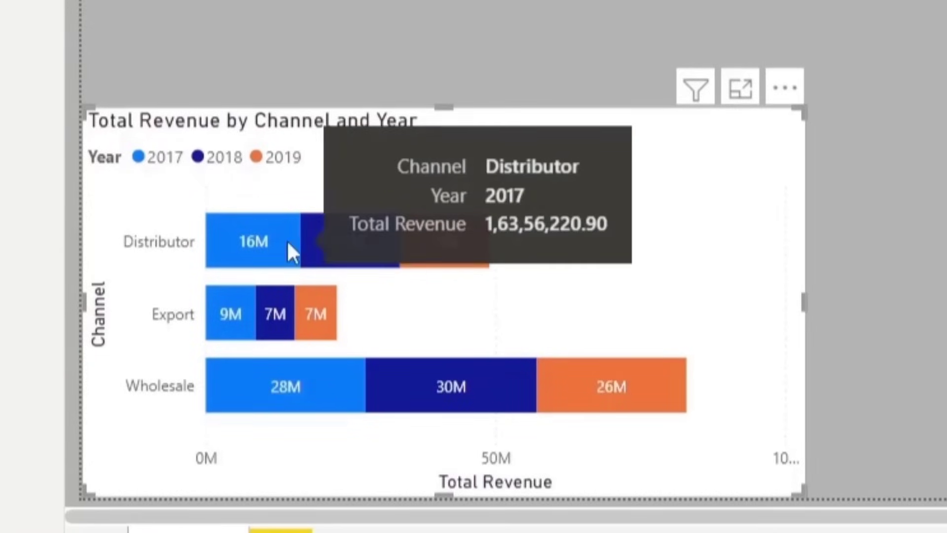
mouse_move(447, 250)
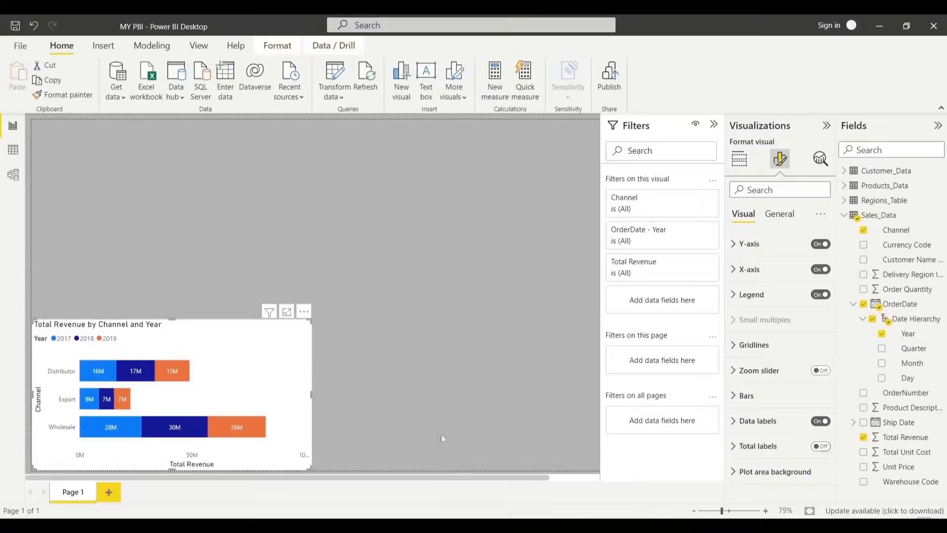
left_click(820, 446)
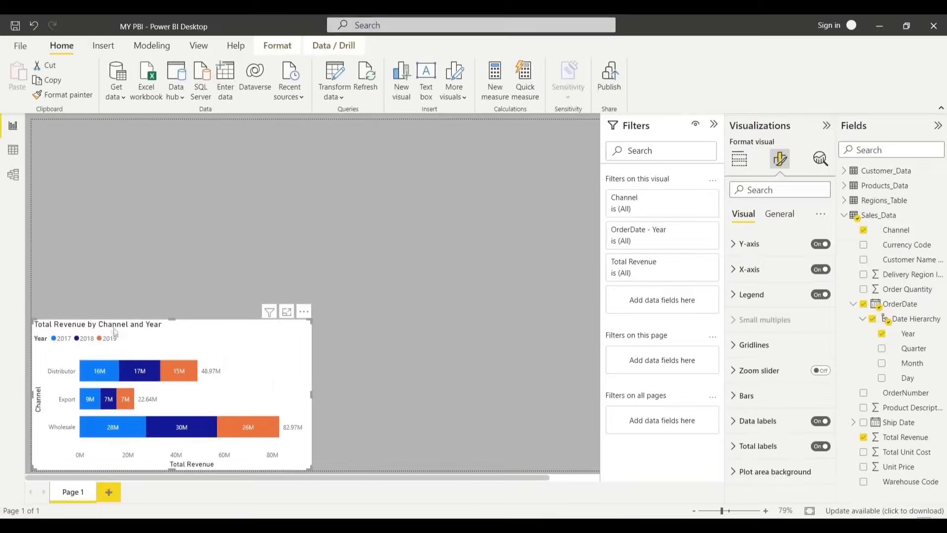
Delete 'Total' from the chart title so it reads 'Revenue by Channel and Year'
left_click(780, 215)
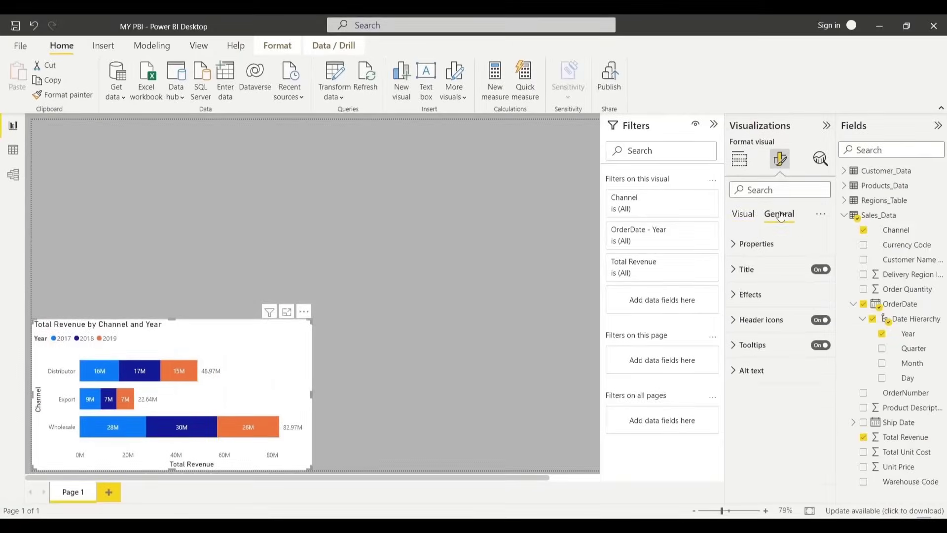
left_click(761, 272)
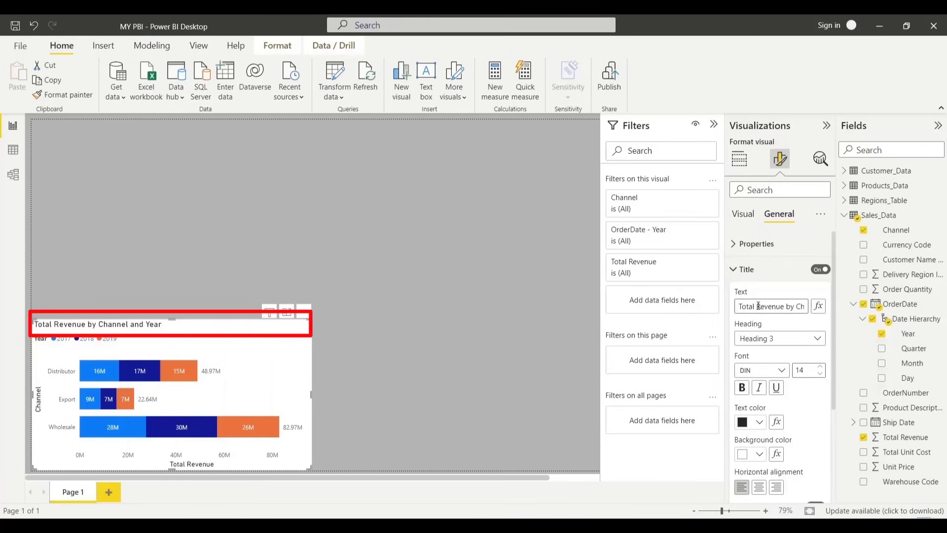
left_click_drag(758, 306, 733, 310)
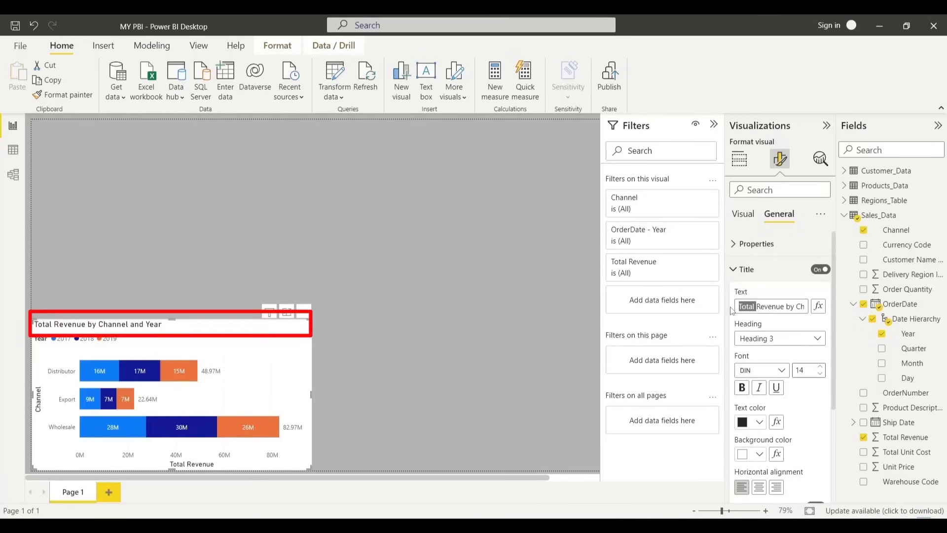
key("BackSpace")
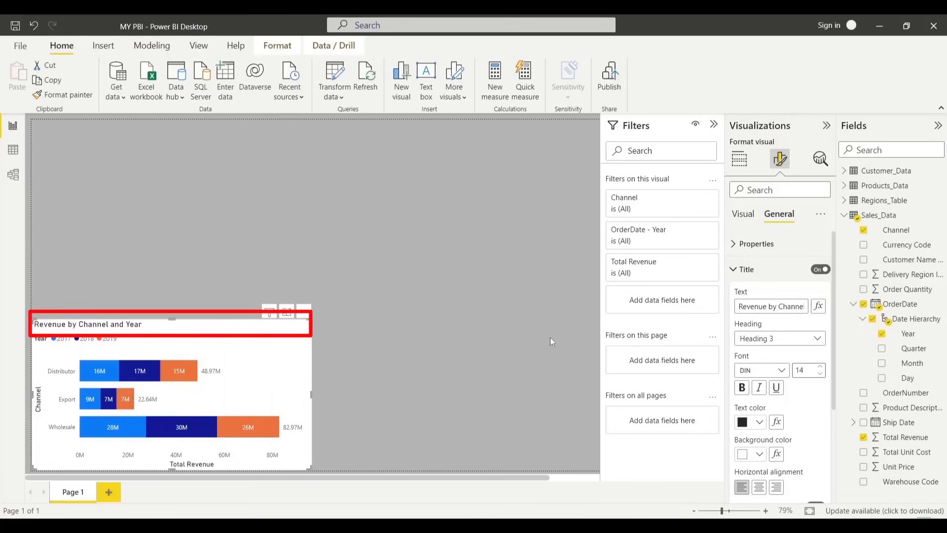
Centre the chart title, colour it red, and give it a white background
left_click(760, 491)
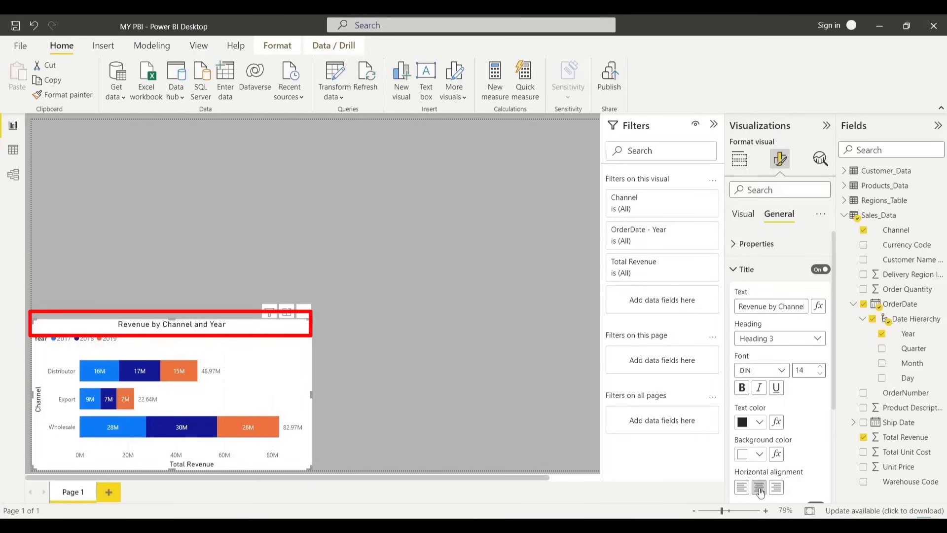
left_click(759, 423)
left_click(909, 230)
scroll(764, 400, "down", 1)
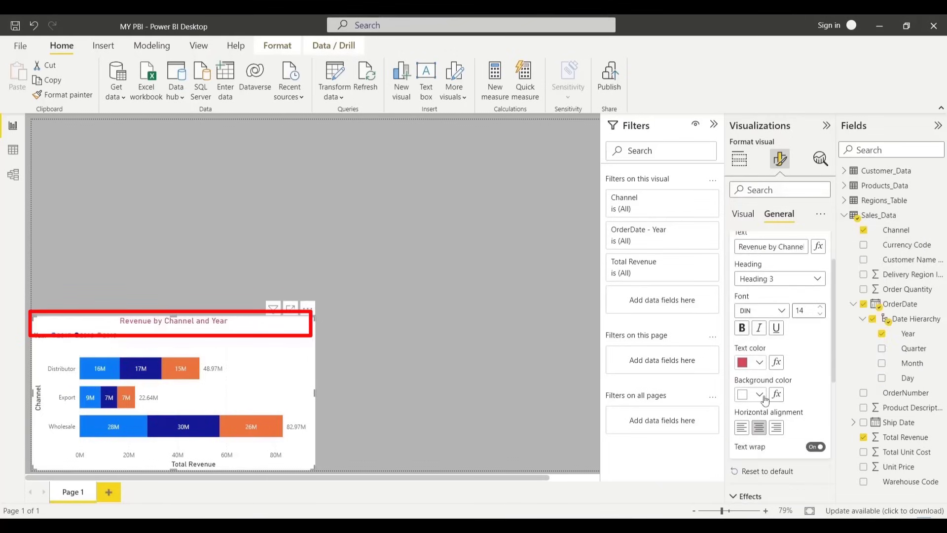
left_click(753, 397)
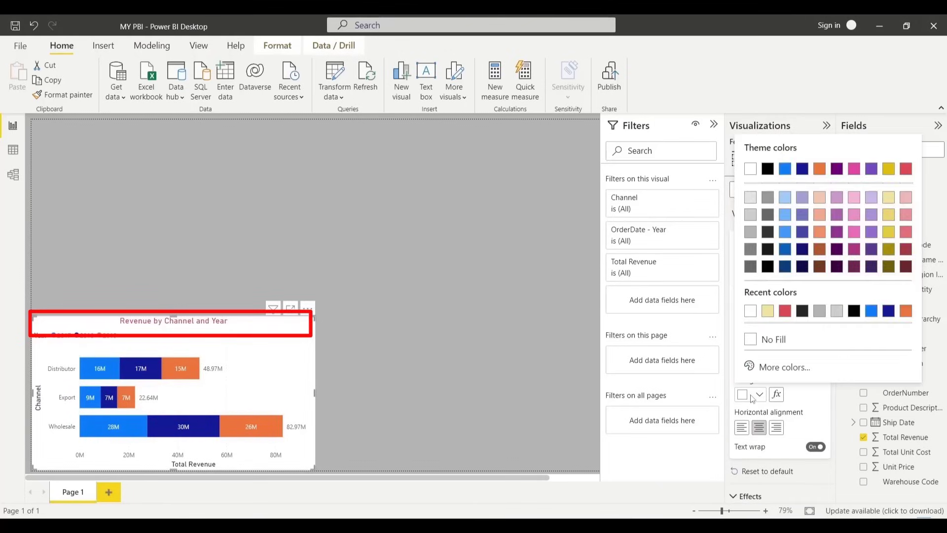
left_click(769, 311)
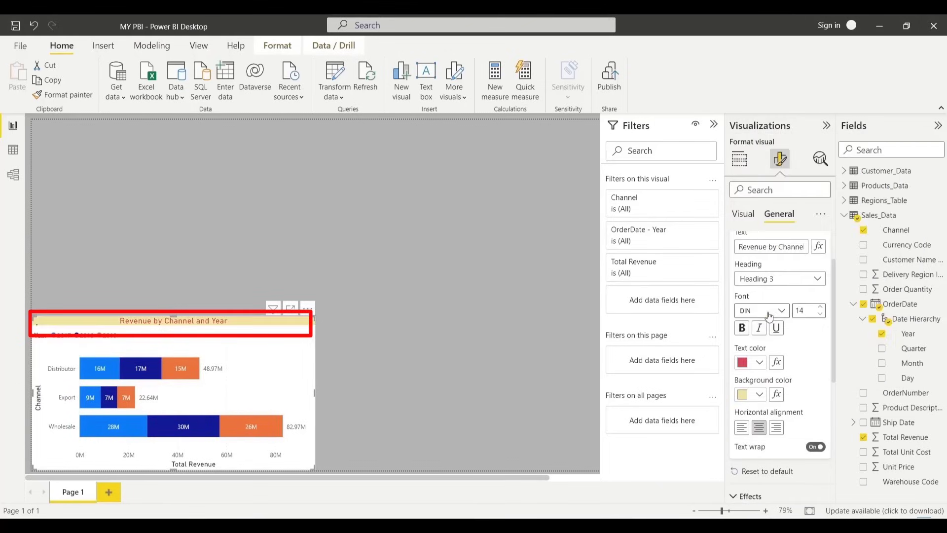
left_click(755, 394)
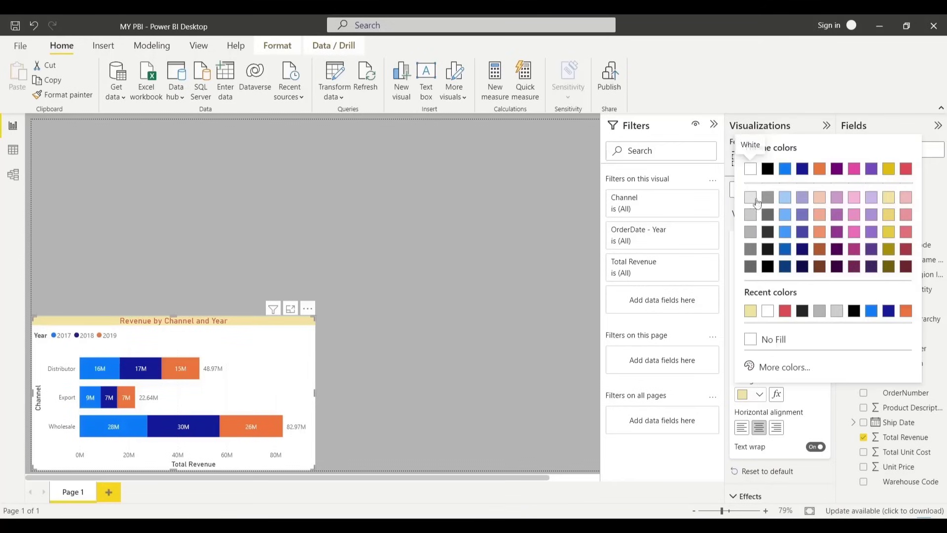
left_click(750, 168)
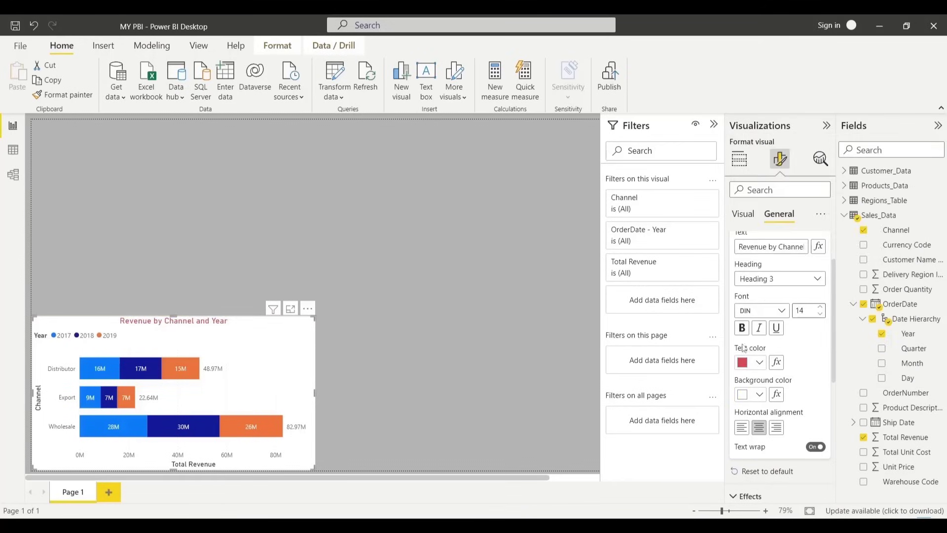
Make the chart title bold Segoe UI at font size 13
left_click(743, 329)
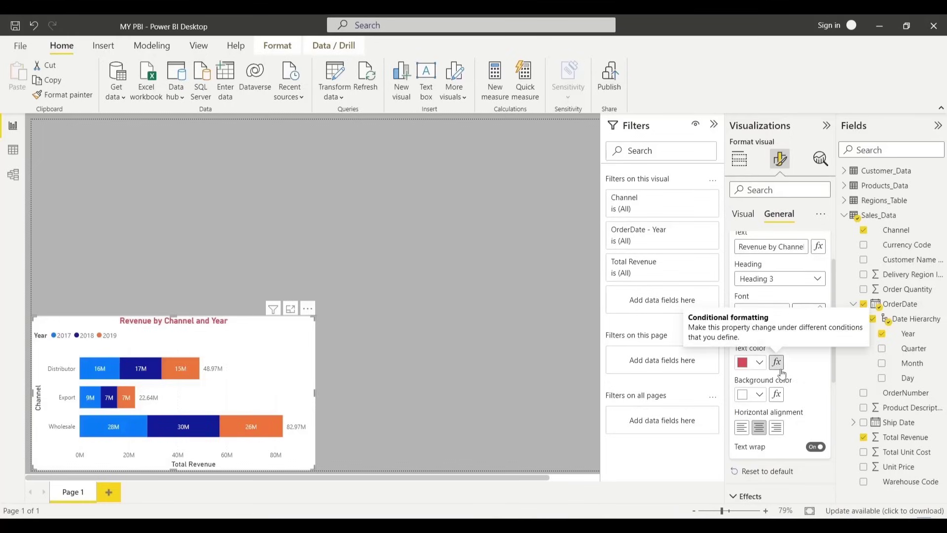
left_click(769, 311)
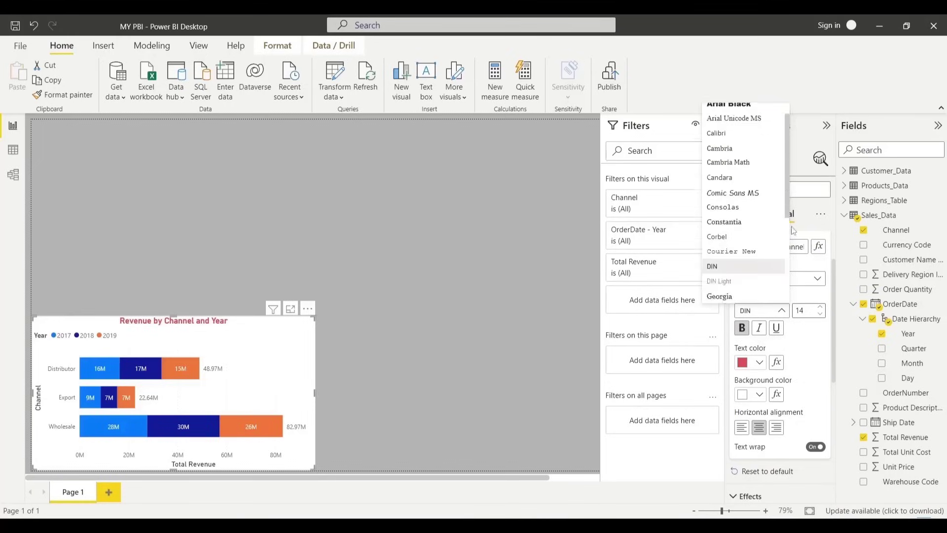
scroll(767, 243, "down", 4)
left_click(740, 224)
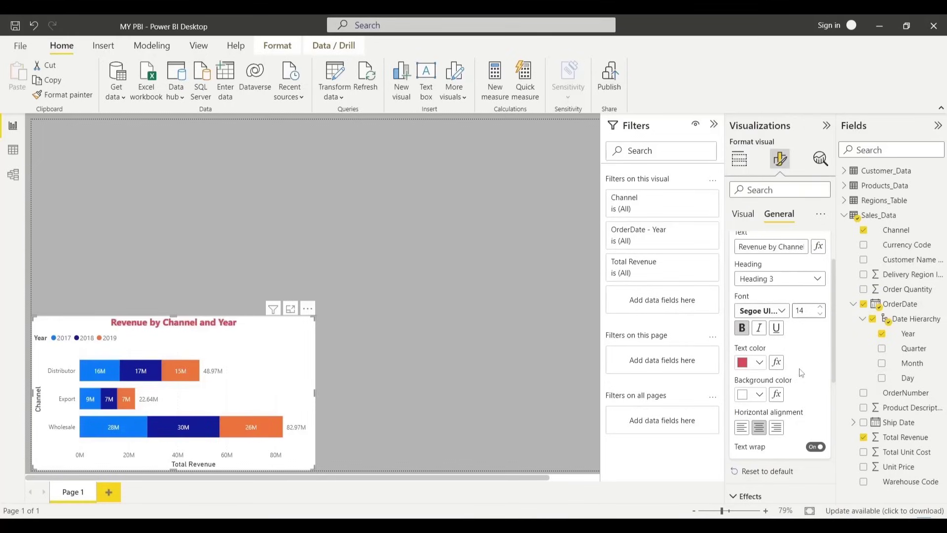
left_click(820, 315)
left_click(820, 314)
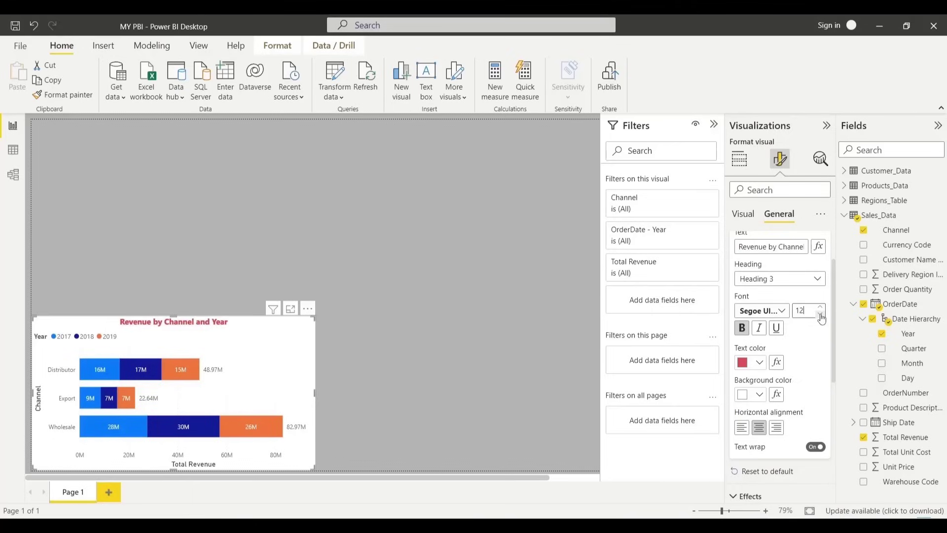
left_click(821, 306)
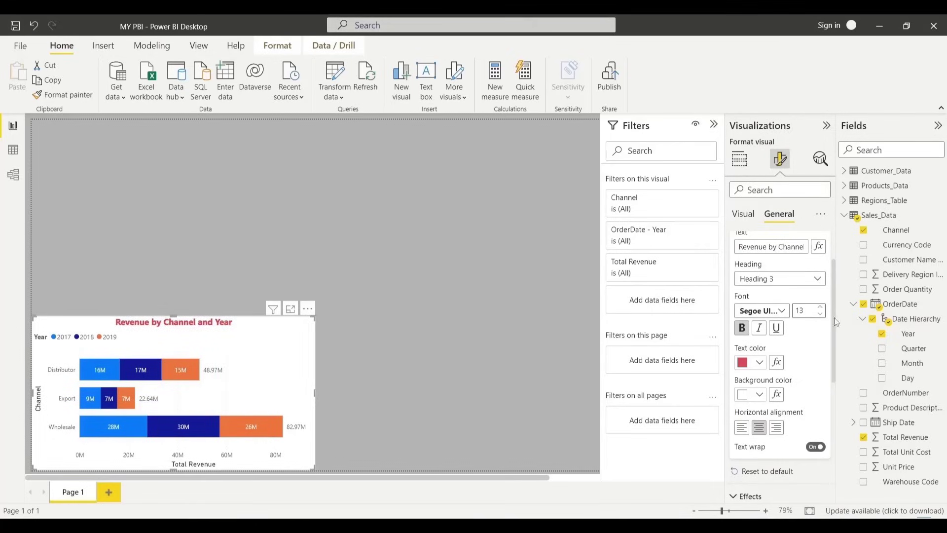
scroll(834, 318, "down", 3)
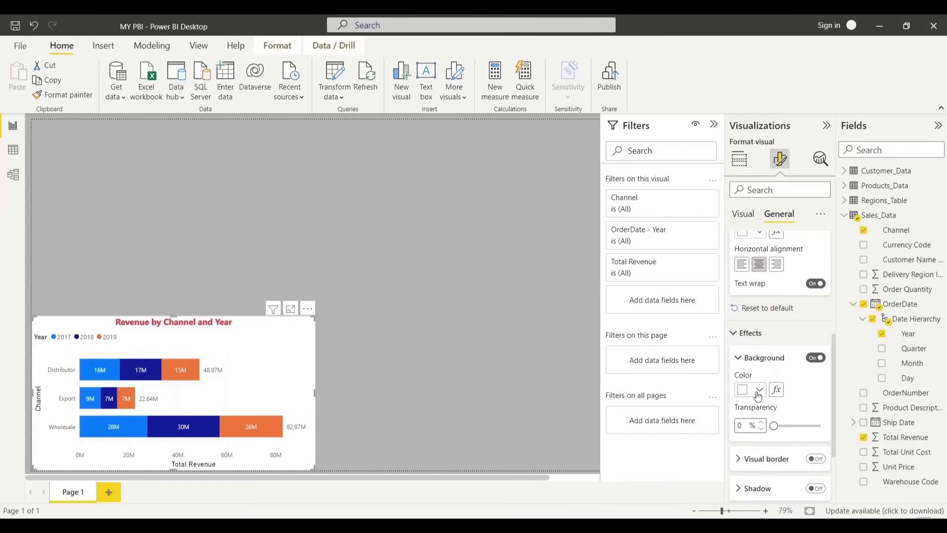
Give the chart a pale yellow background and a visual border with 30 px rounded corners
left_click(759, 389)
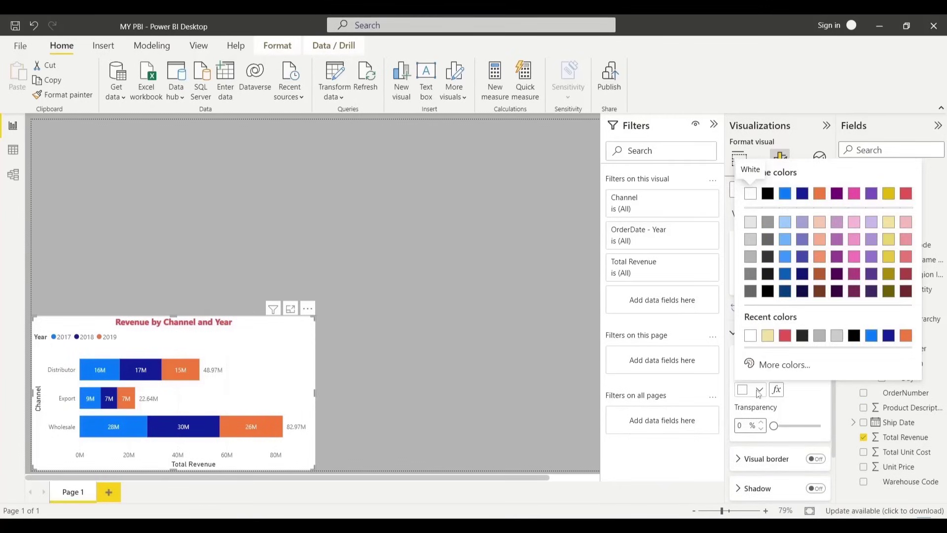
left_click(768, 337)
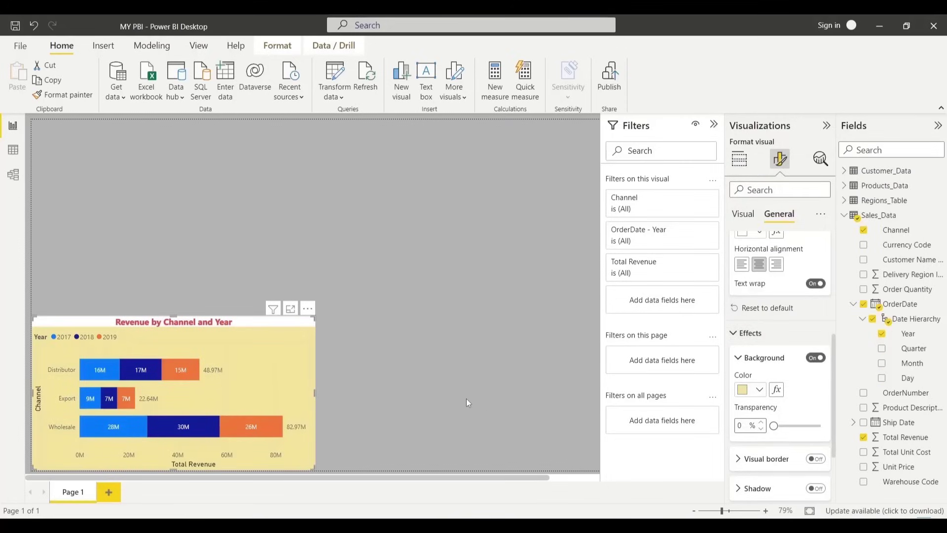
scroll(809, 424, "down", 1)
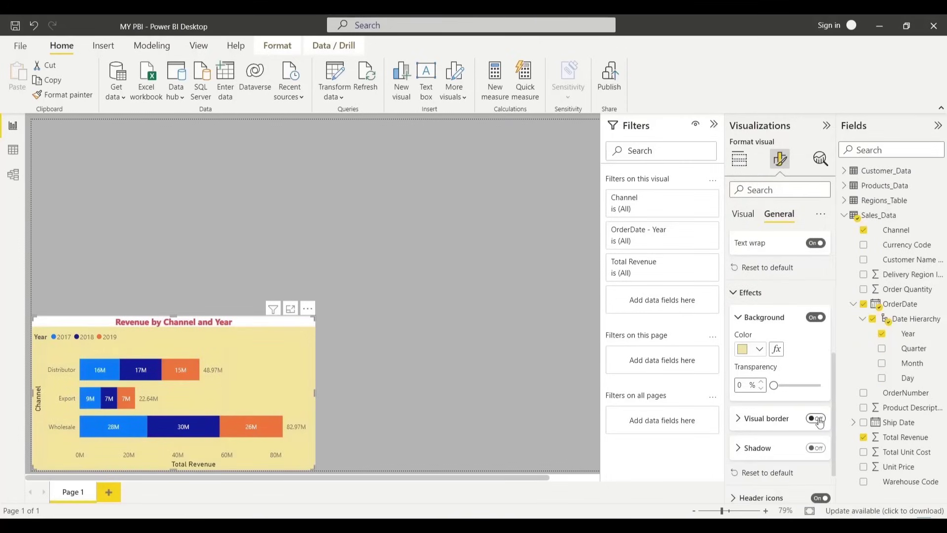
left_click(816, 418)
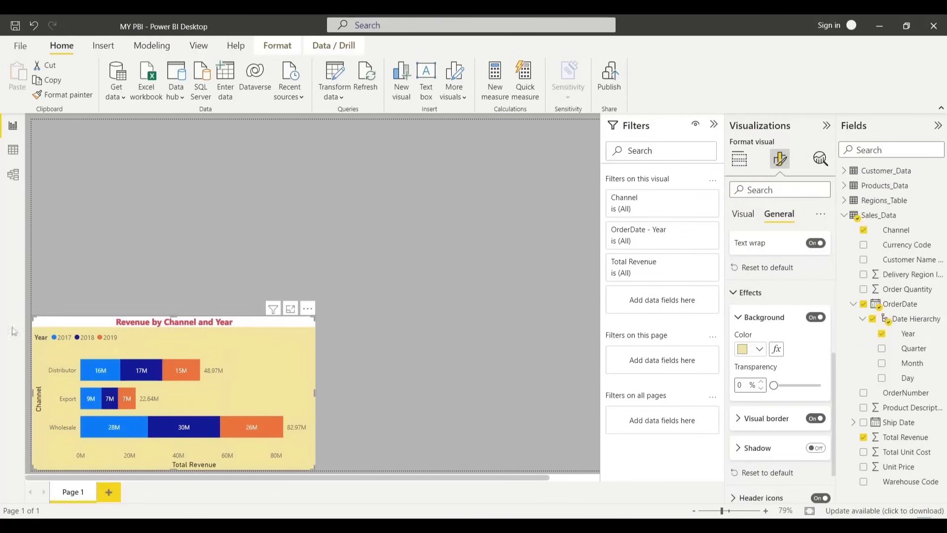
left_click(740, 418)
scroll(768, 434, "down", 1)
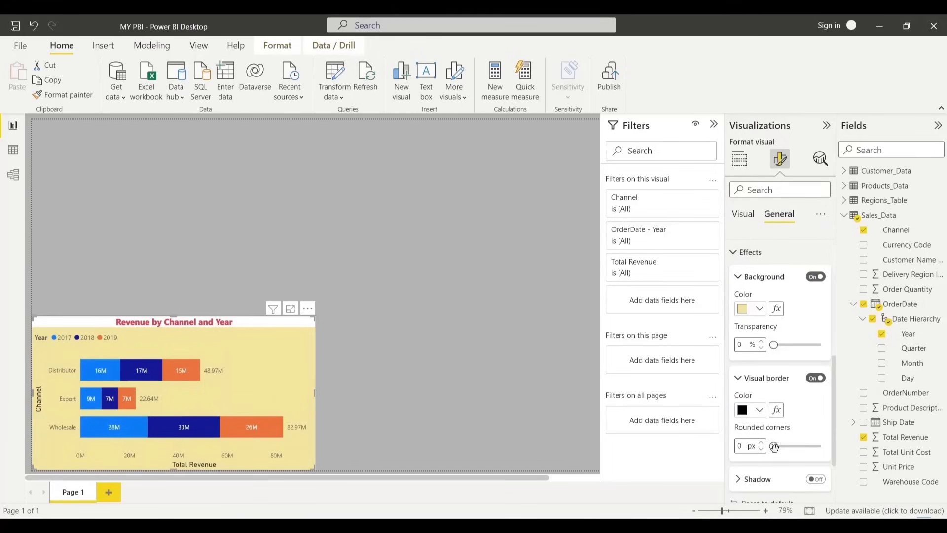
left_click_drag(773, 445, 819, 448)
left_click(508, 387)
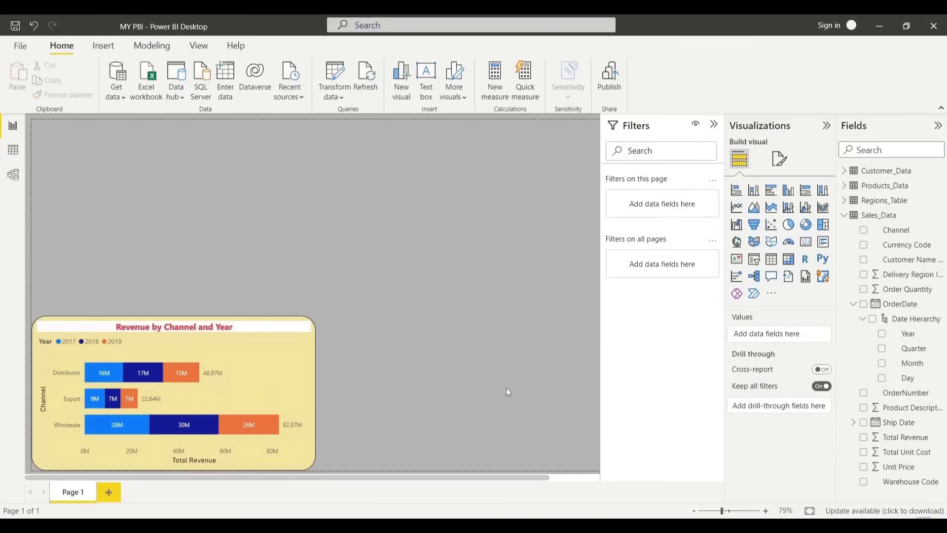
left_click(304, 371)
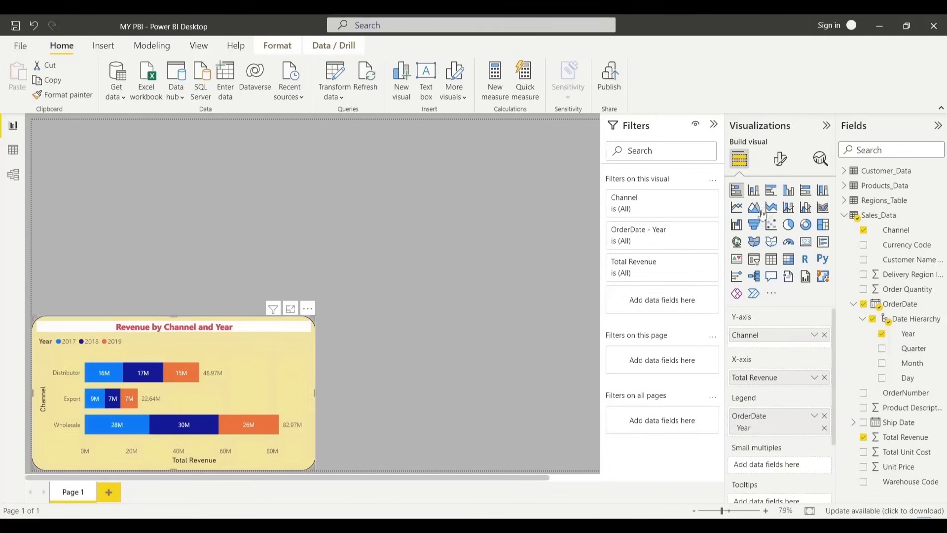
In the chart's General format settings, turn Tooltips off and back on, leaving them enabled
left_click(780, 159)
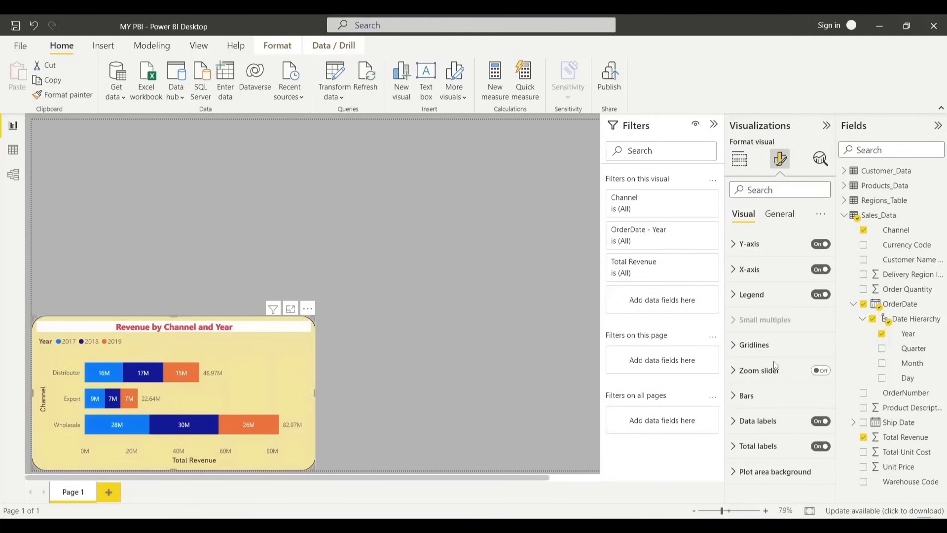
left_click(779, 217)
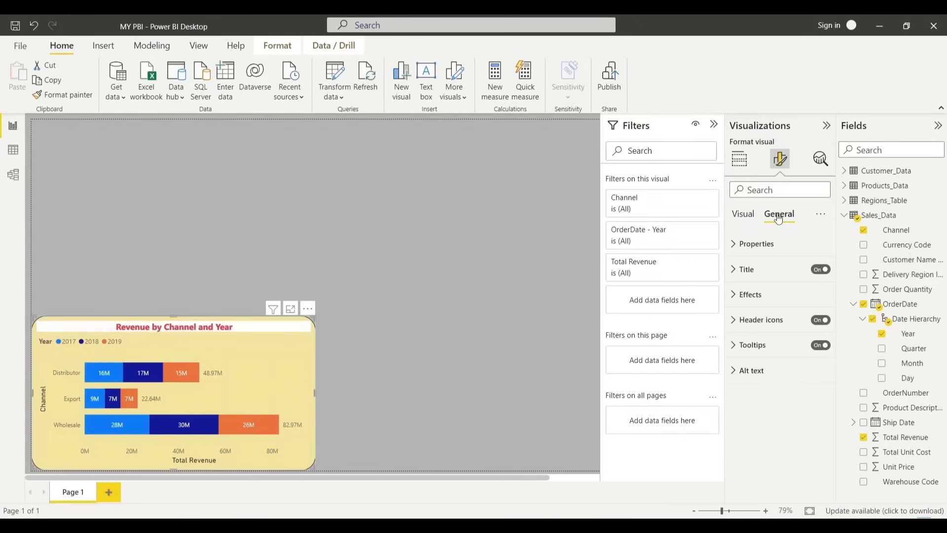
left_click(743, 213)
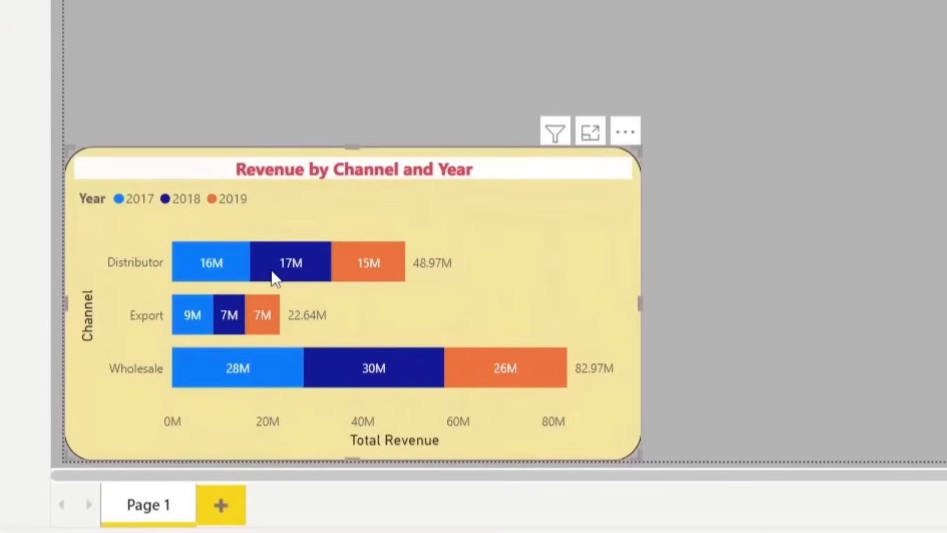
mouse_move(279, 279)
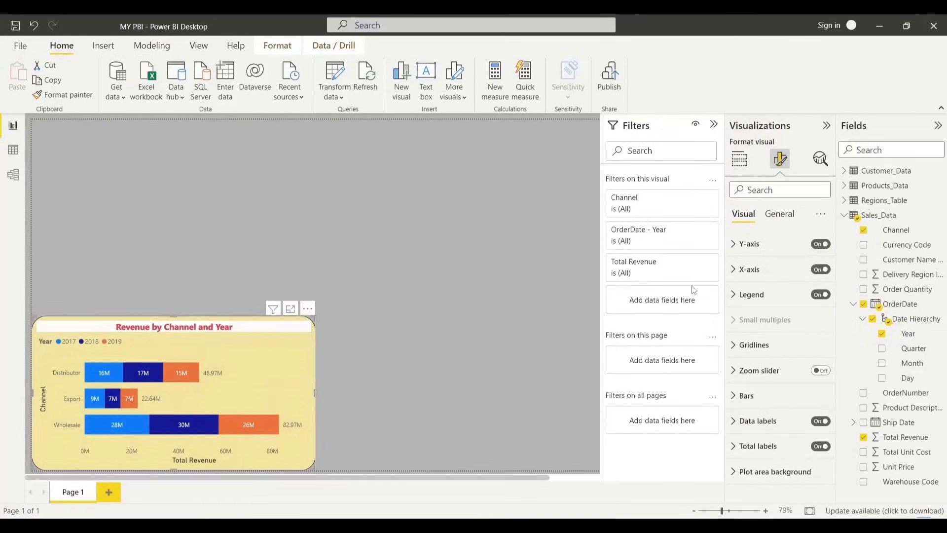
left_click(780, 215)
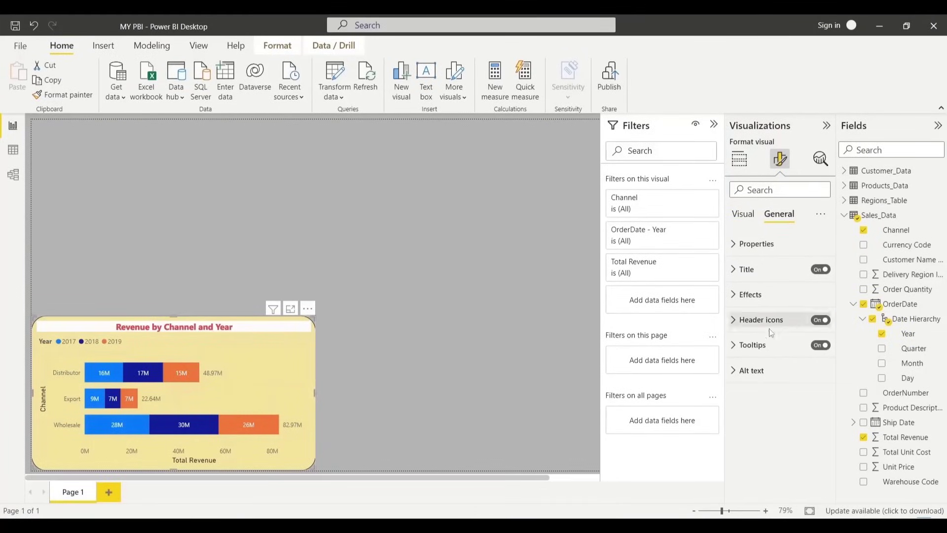
left_click(821, 345)
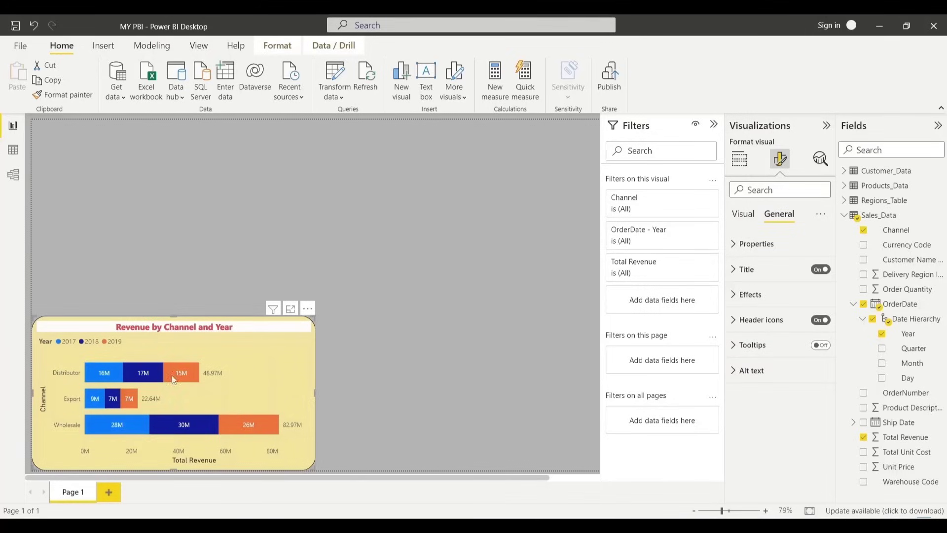
left_click(821, 345)
mouse_move(184, 378)
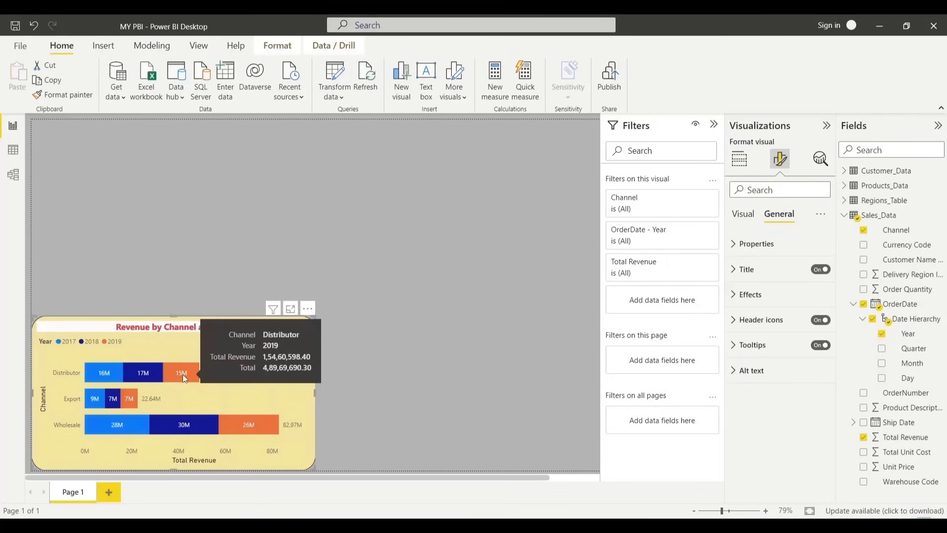
left_click(739, 159)
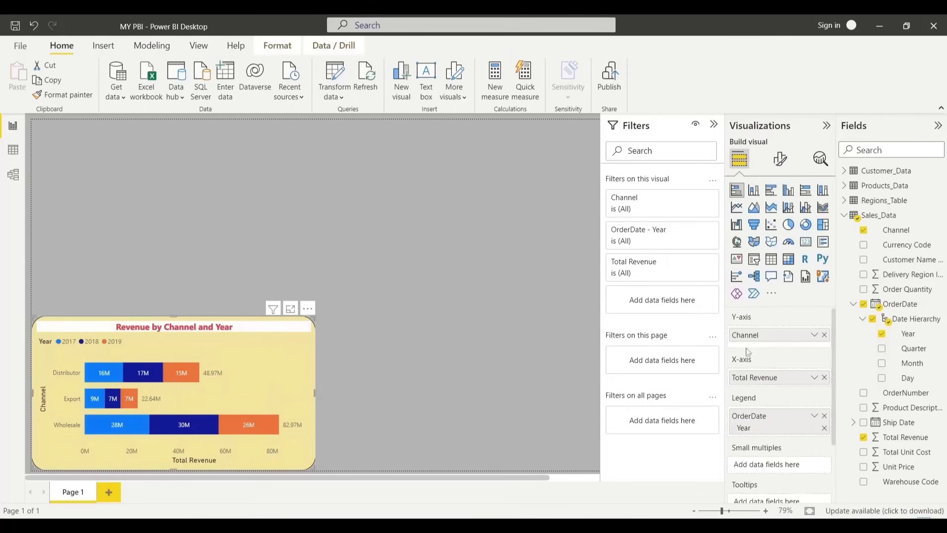
left_click(779, 158)
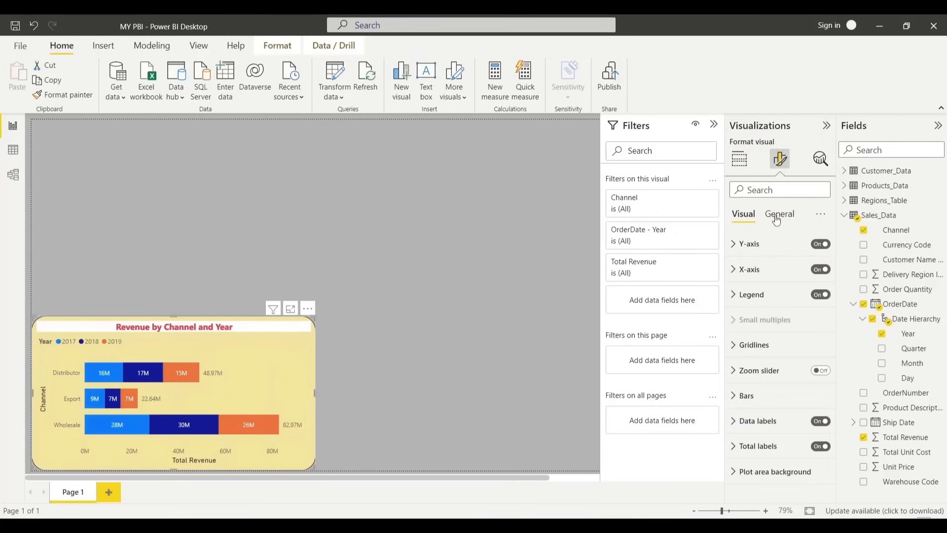
left_click(738, 245)
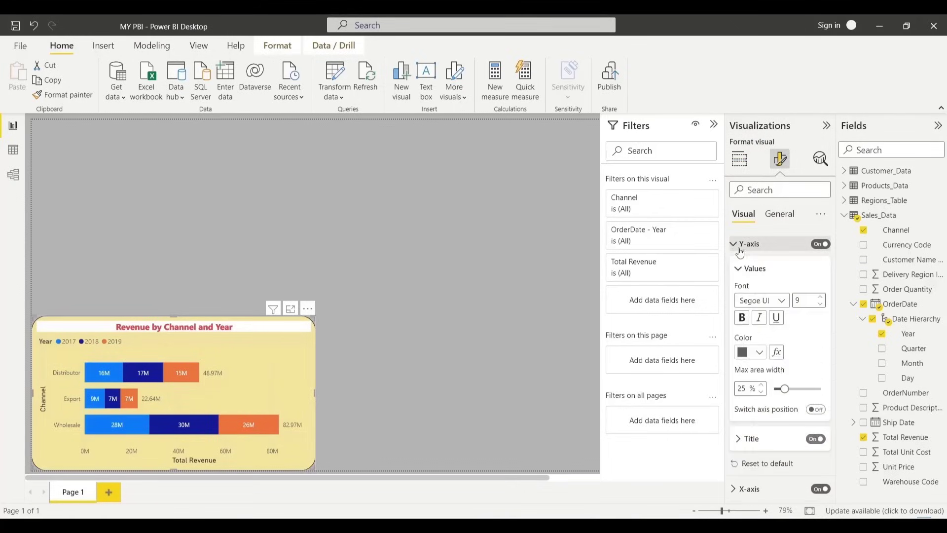
left_click(738, 246)
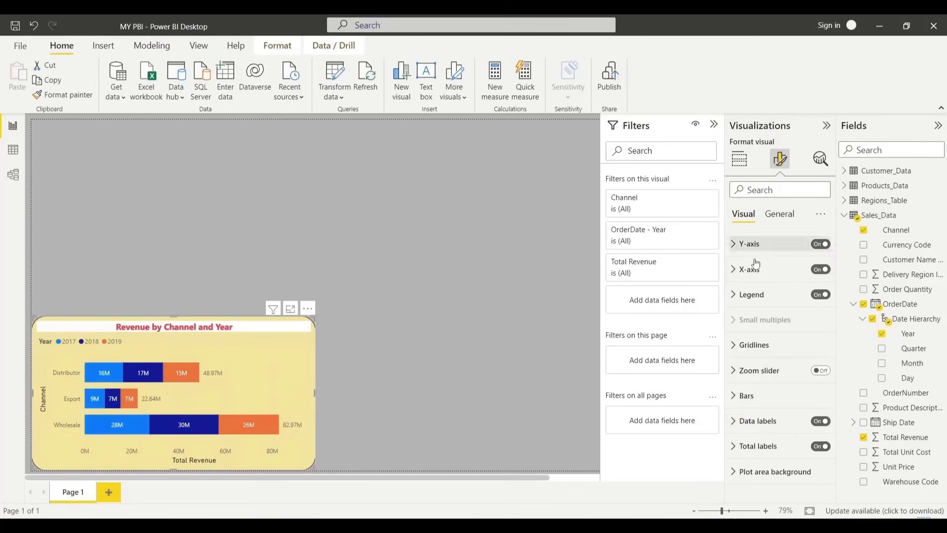
left_click(822, 217)
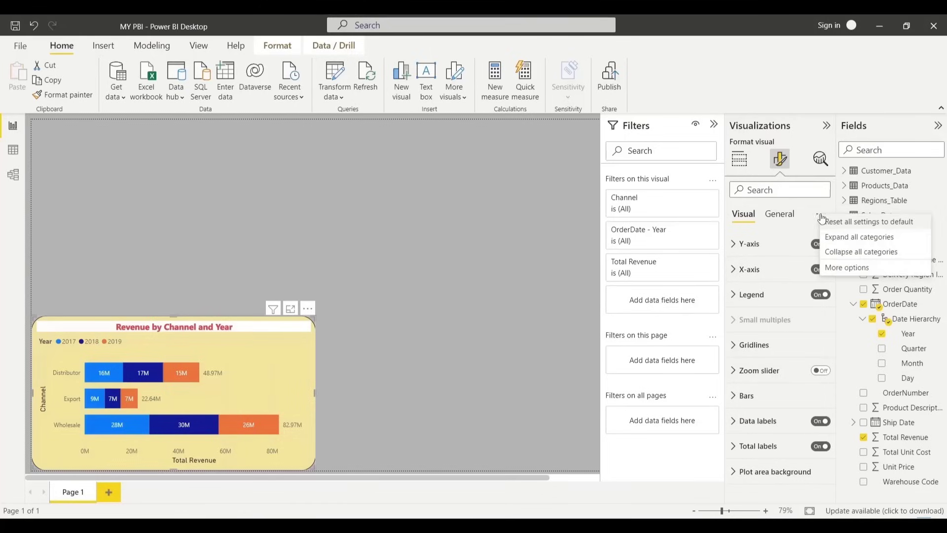
left_click(848, 240)
scroll(773, 305, "down", 2)
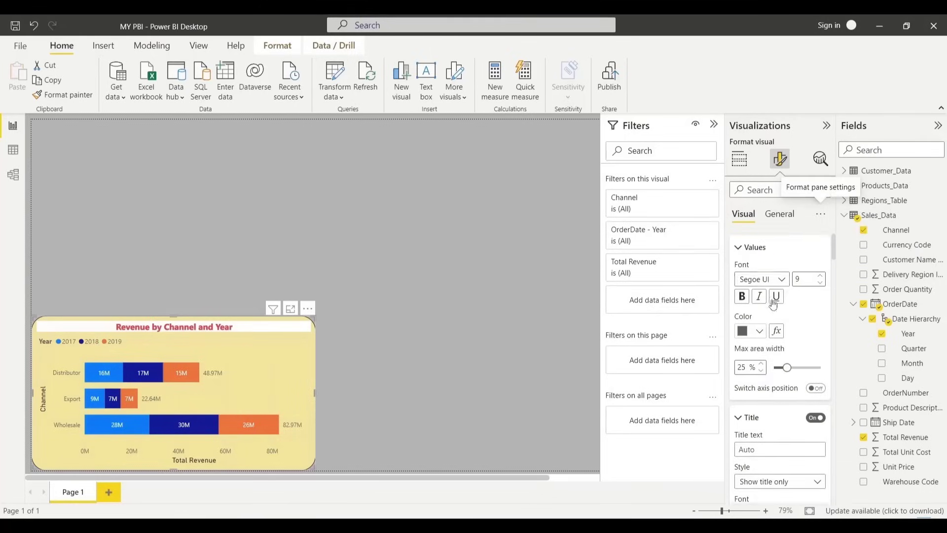
scroll(773, 304, "down", 2)
scroll(773, 304, "up", 5)
scroll(773, 303, "down", 15)
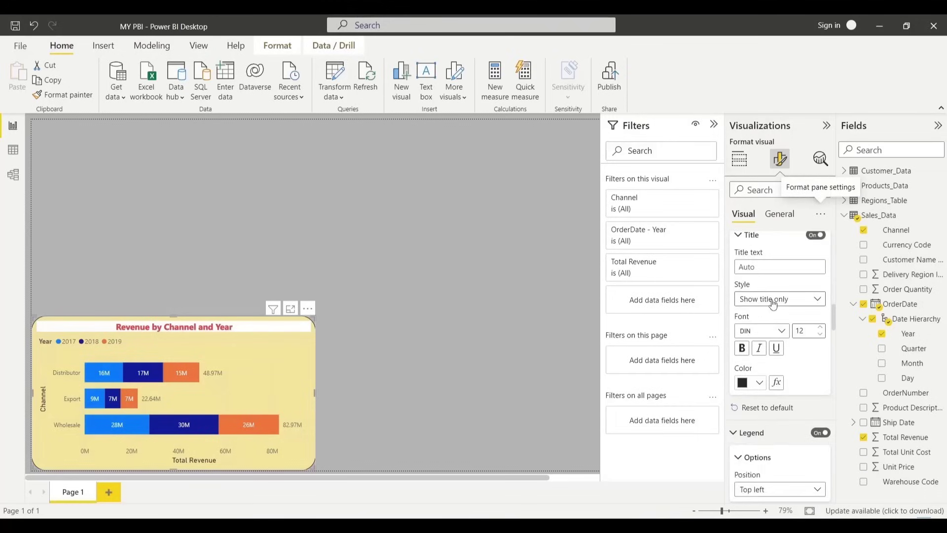
scroll(773, 303, "down", 1)
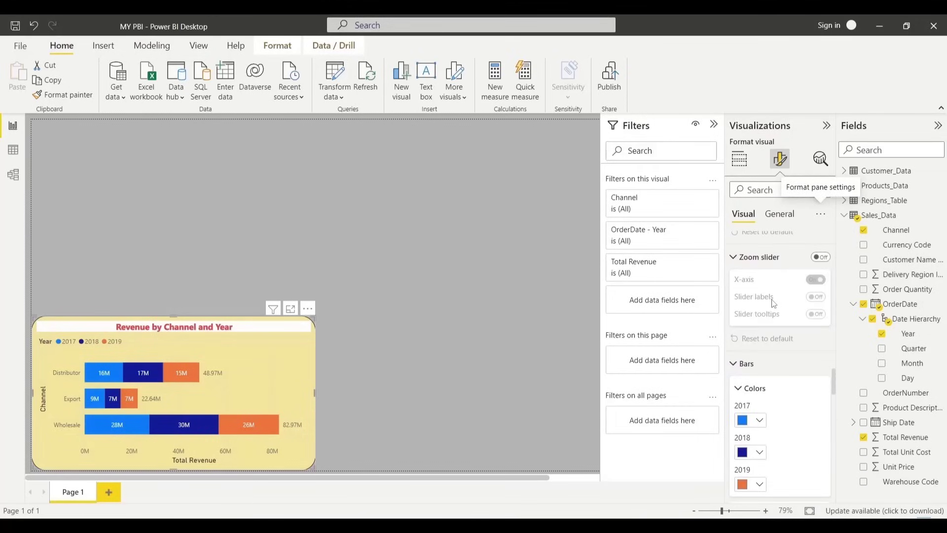
scroll(773, 303, "down", 3)
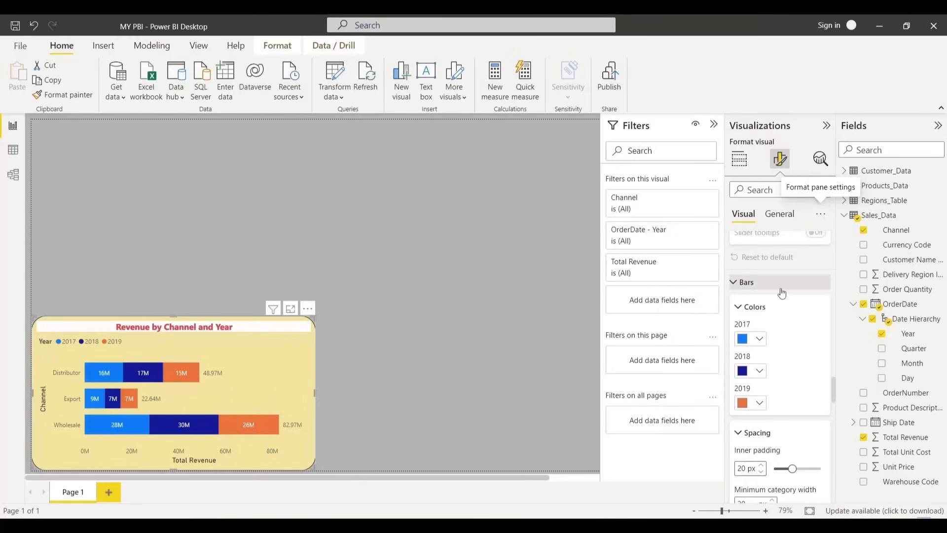
left_click(788, 216)
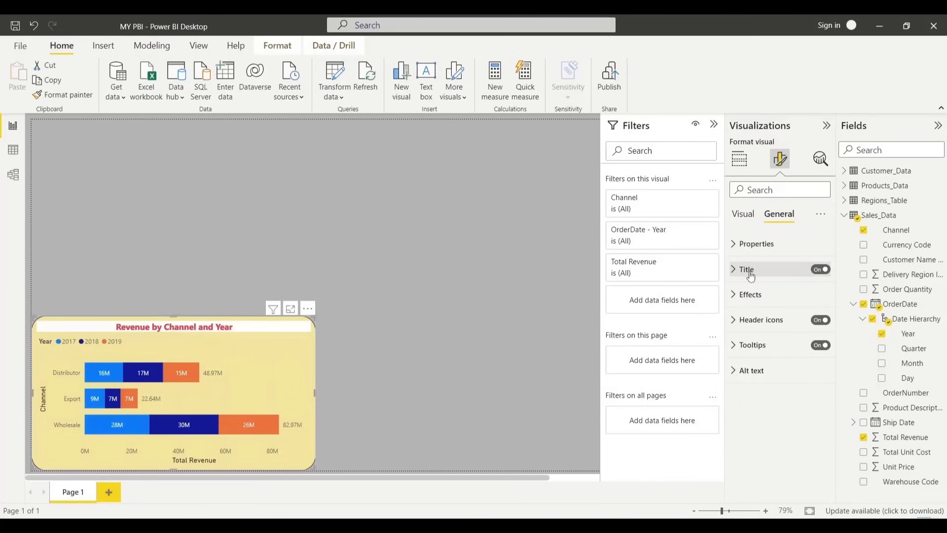
left_click(743, 214)
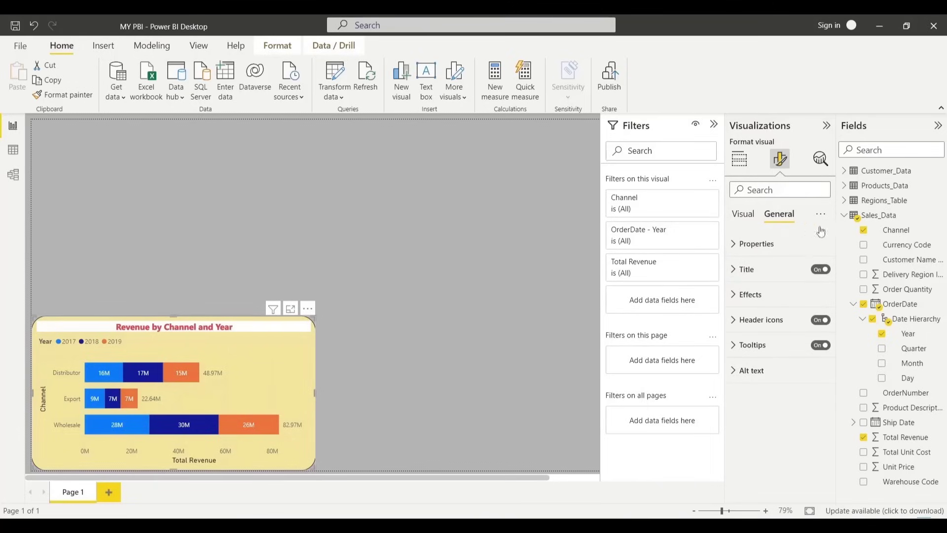
left_click(821, 214)
left_click(845, 252)
left_click(358, 331)
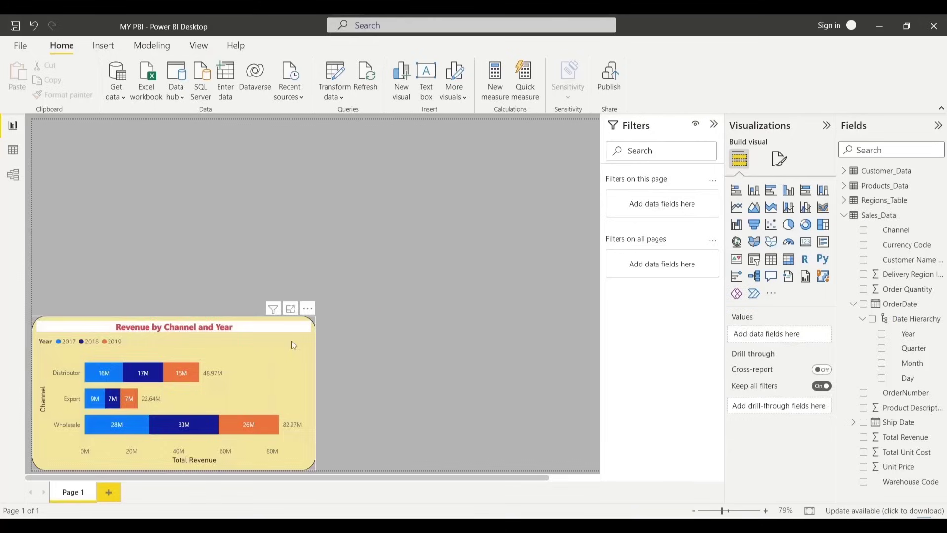
mouse_move(291, 341)
left_mouse_down()
mouse_move(332, 335)
mouse_move(319, 312)
mouse_move(279, 338)
left_mouse_up()
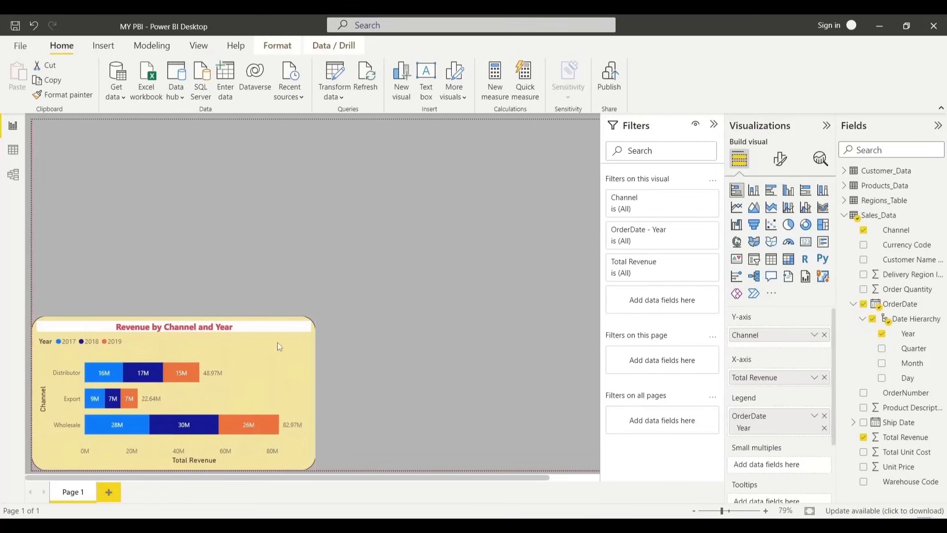
left_click(152, 45)
left_click(203, 47)
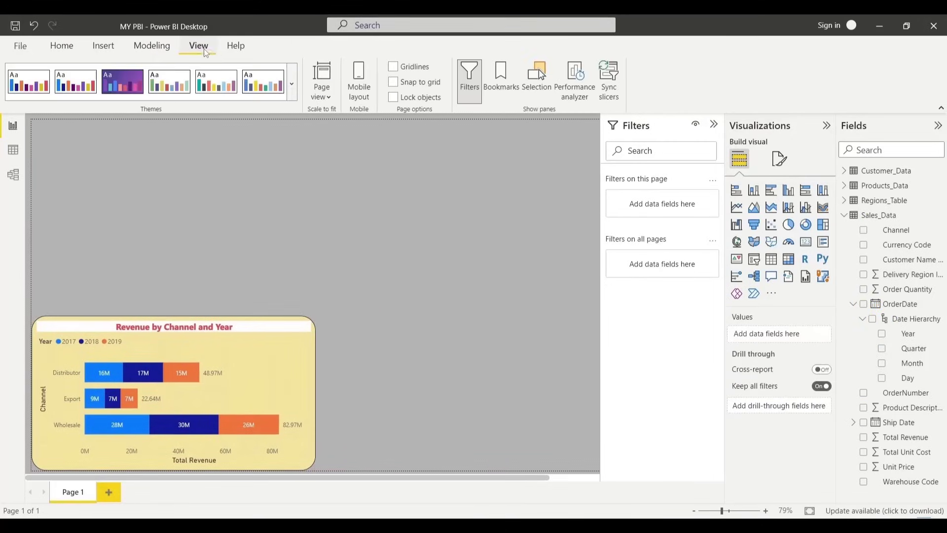
left_click(393, 97)
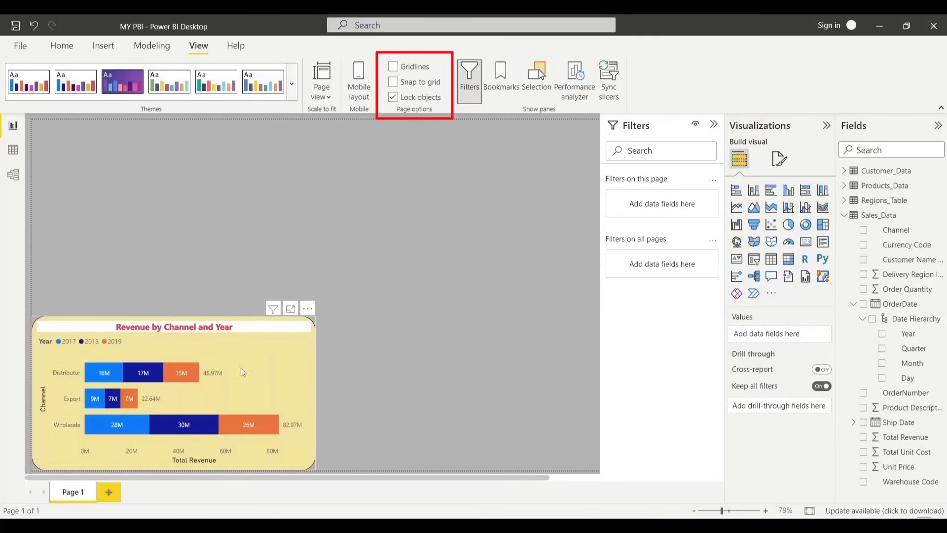
left_click(273, 344)
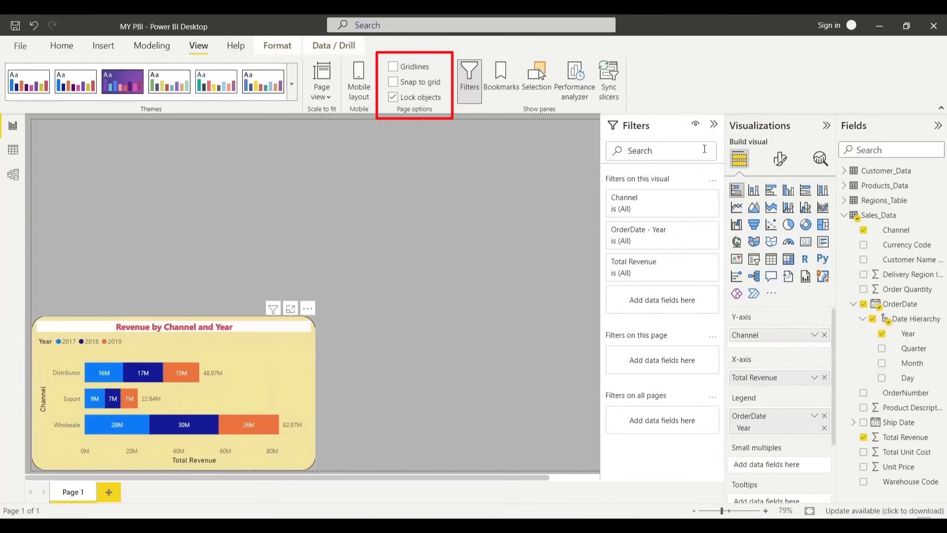
left_click(394, 98)
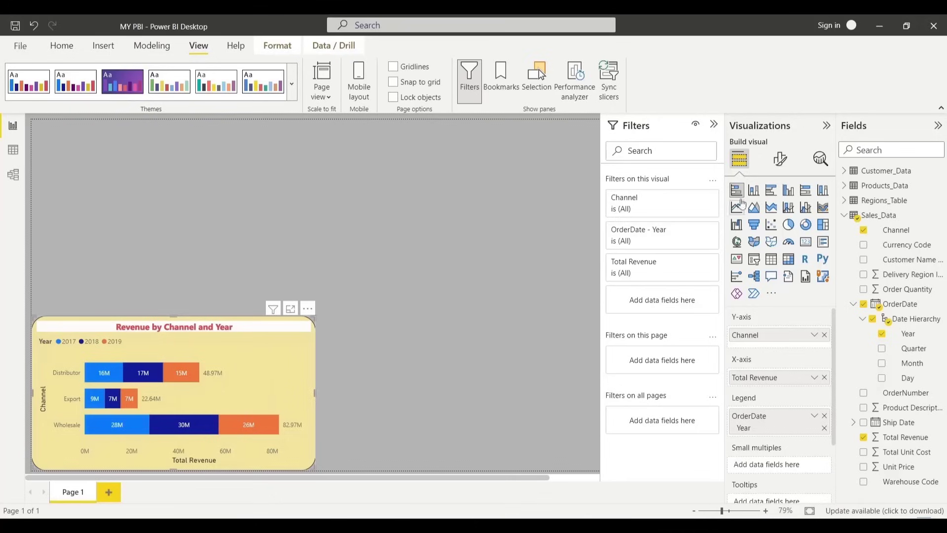
left_click(788, 225)
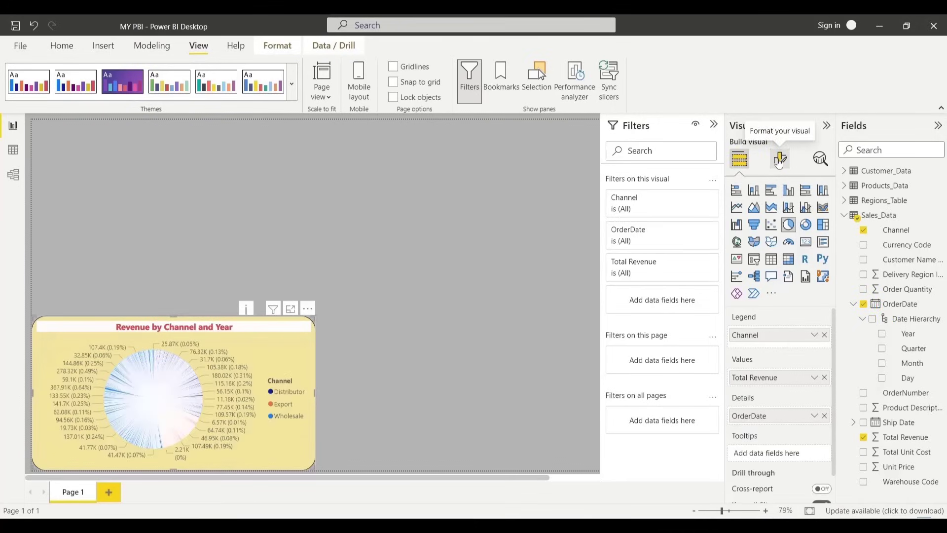
left_click(780, 160)
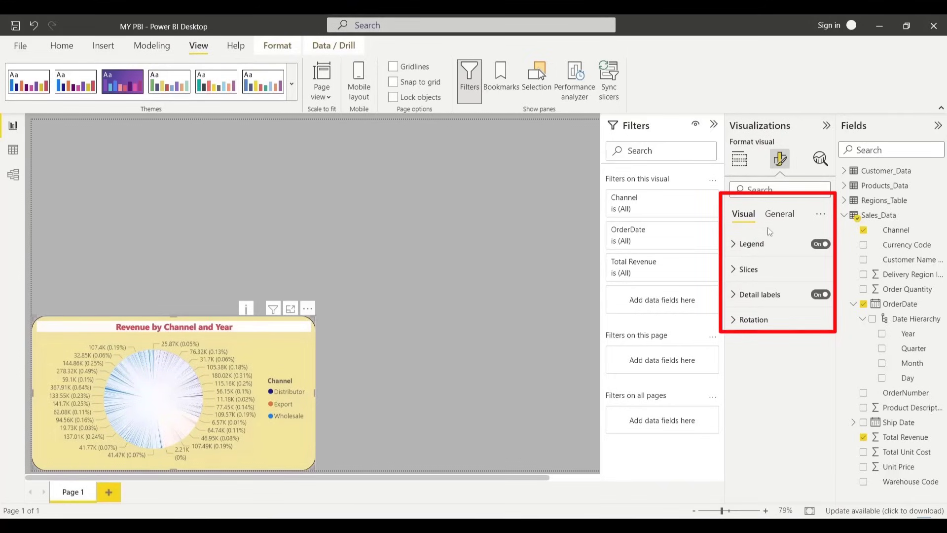
left_click(779, 218)
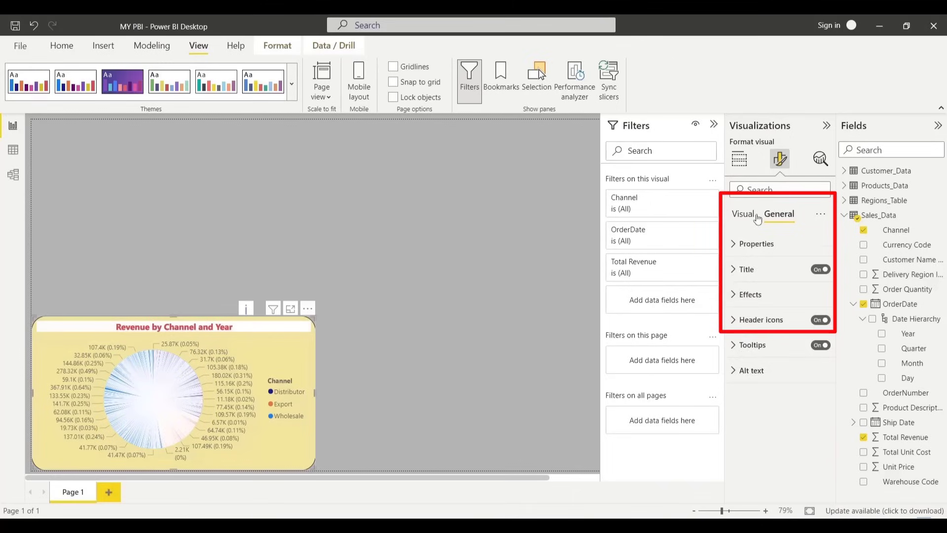
left_click(757, 220)
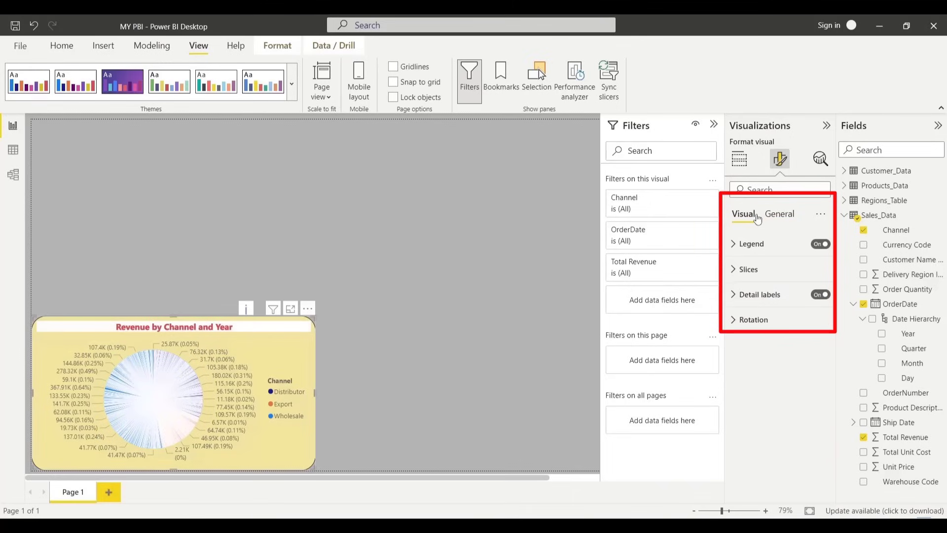
left_click(739, 159)
left_click(741, 193)
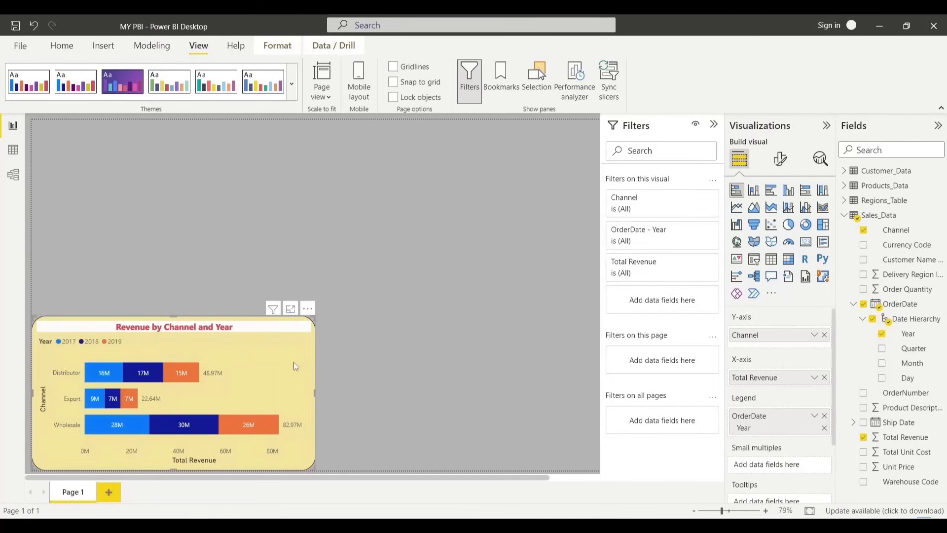
Duplicate the chart with Ctrl+C/Ctrl+V and retitle the copy 'Revenue by Products'
key("ctrl+c")
key("ctrl+v")
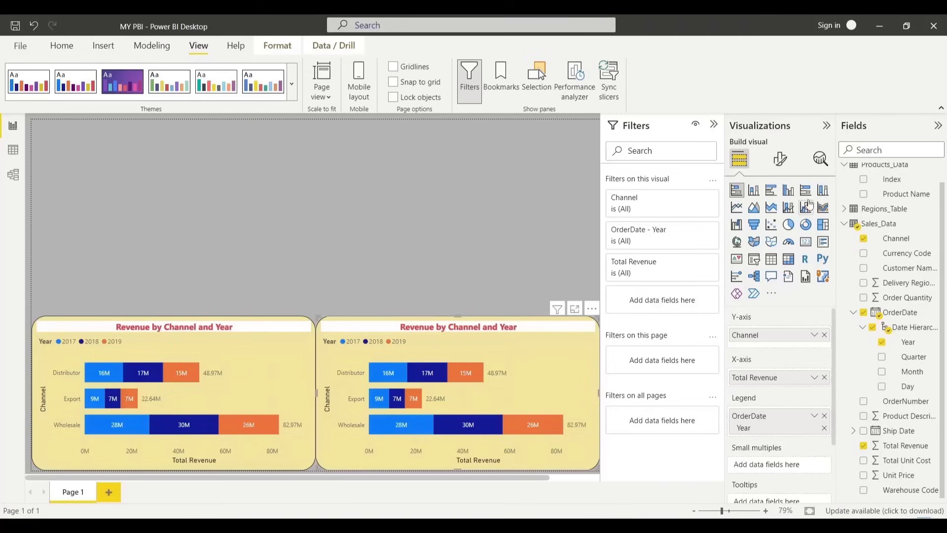
left_click(780, 159)
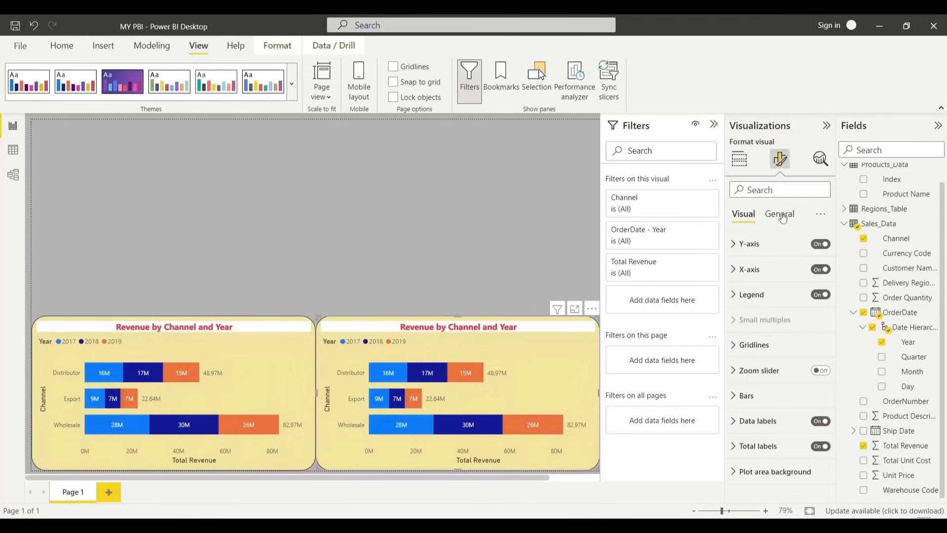
left_click(780, 213)
left_click(764, 277)
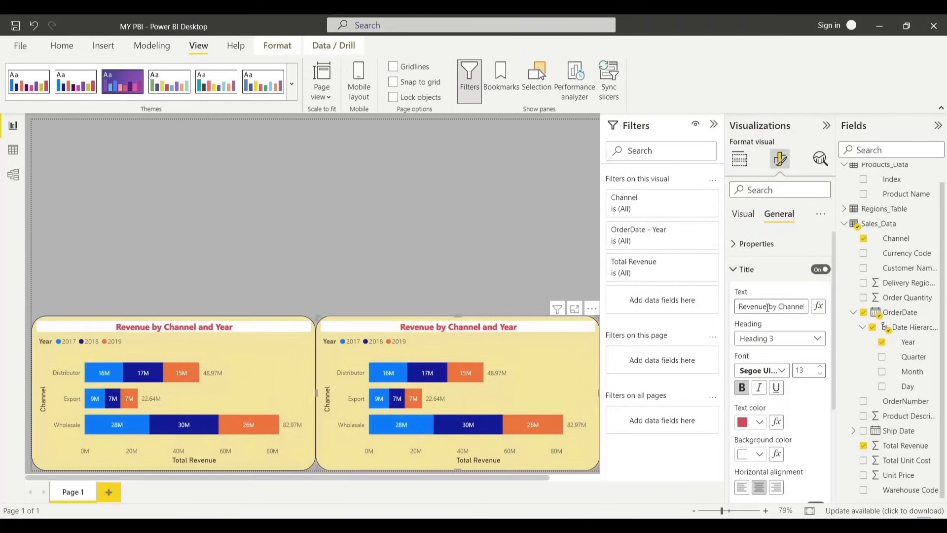
left_click_drag(781, 307, 884, 315)
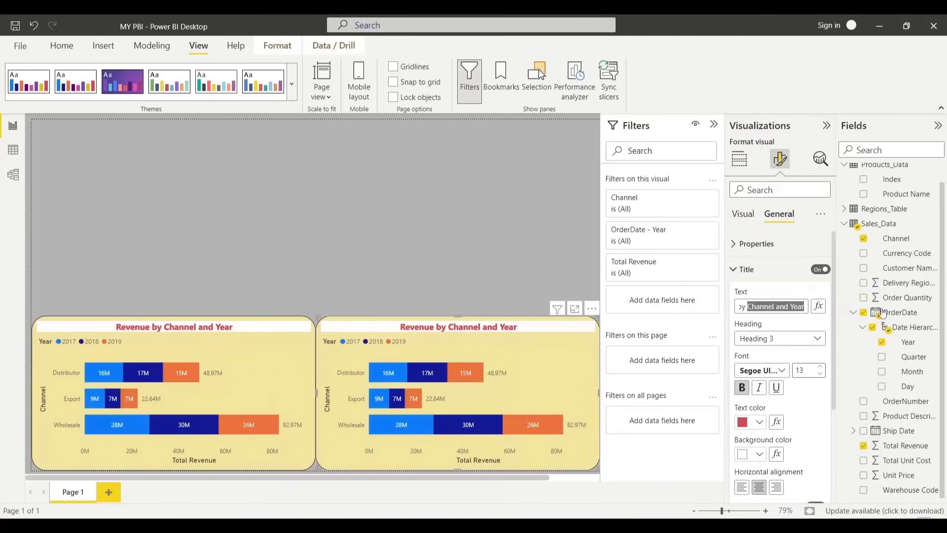
type("Pr")
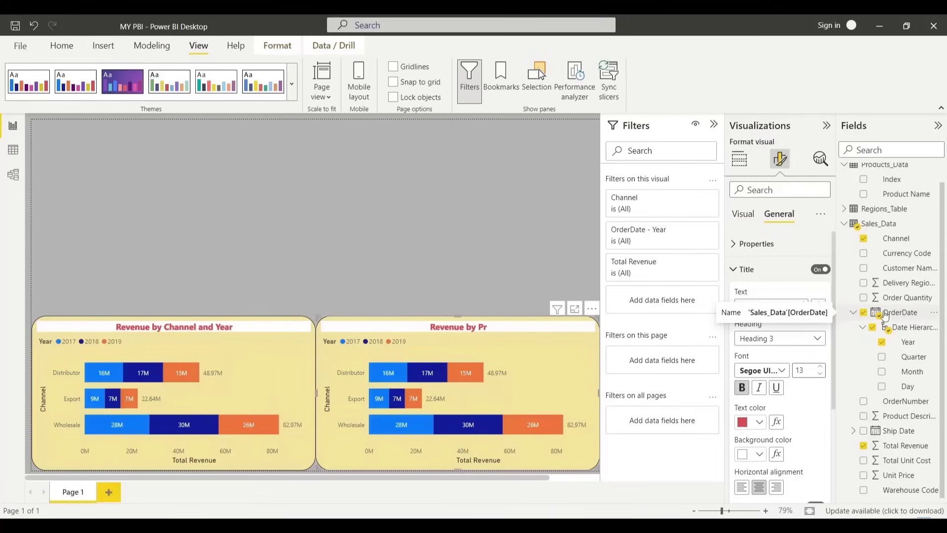
type("oducts")
left_click(466, 251)
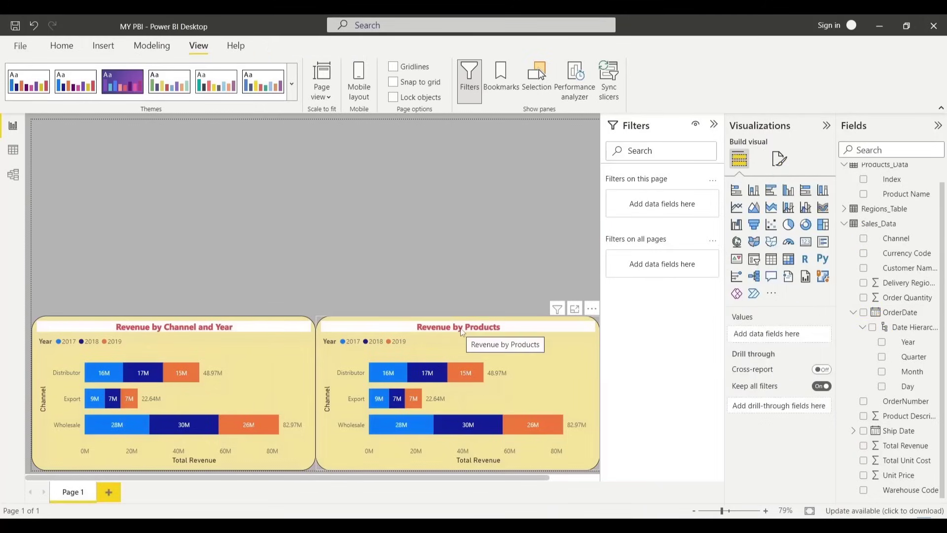
left_click(533, 382)
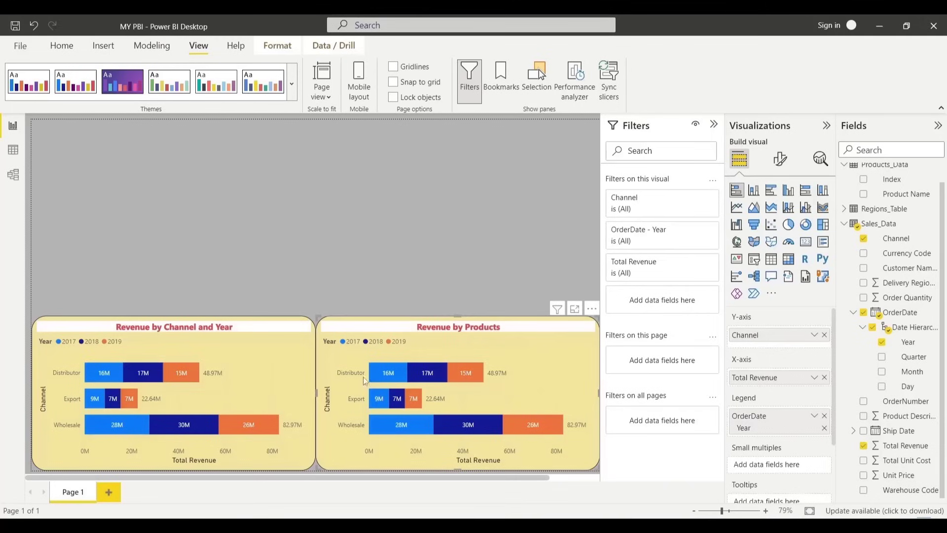
Remove Channel, Total Revenue and Year from the copied chart's fields
left_click(827, 336)
left_click(825, 371)
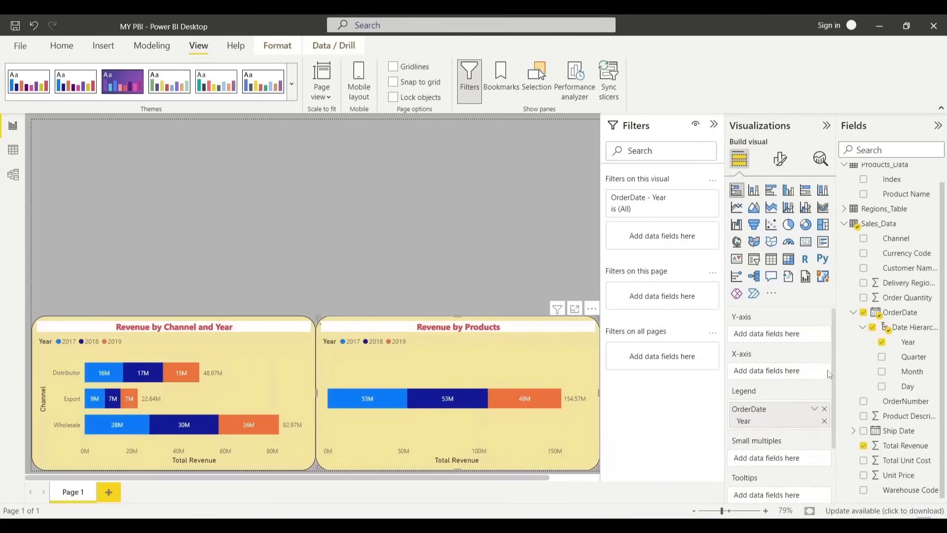
left_click(825, 409)
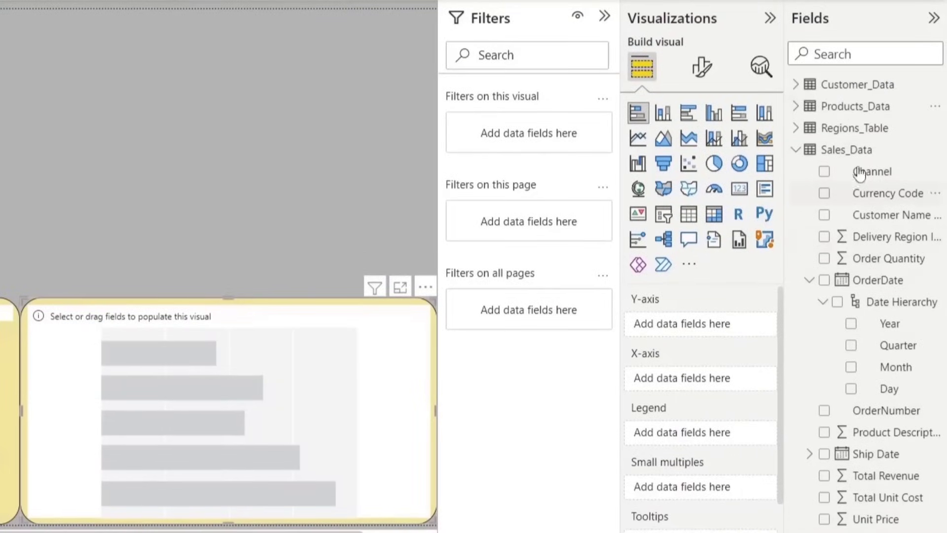
Put Product Name on the Y-axis and Total Revenue on the X-axis
left_click(796, 110)
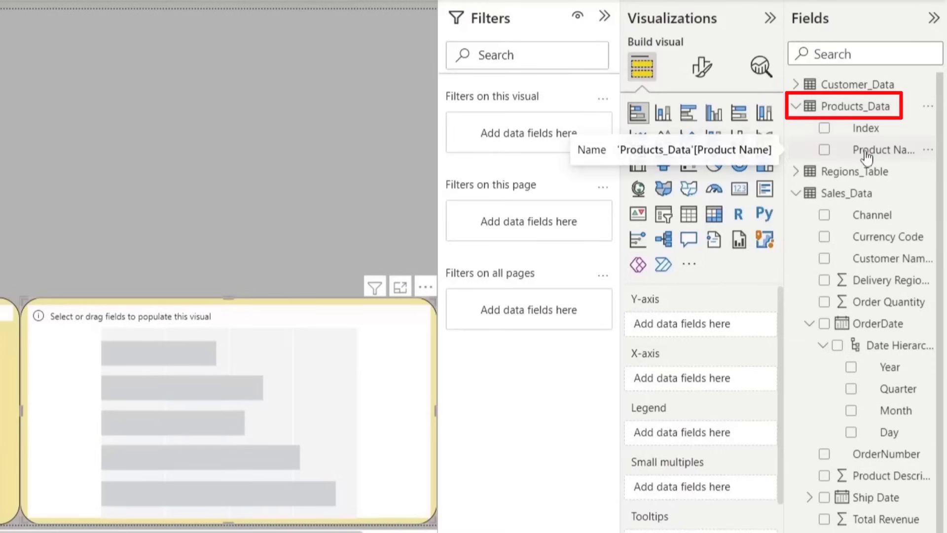
left_click_drag(867, 158, 704, 331)
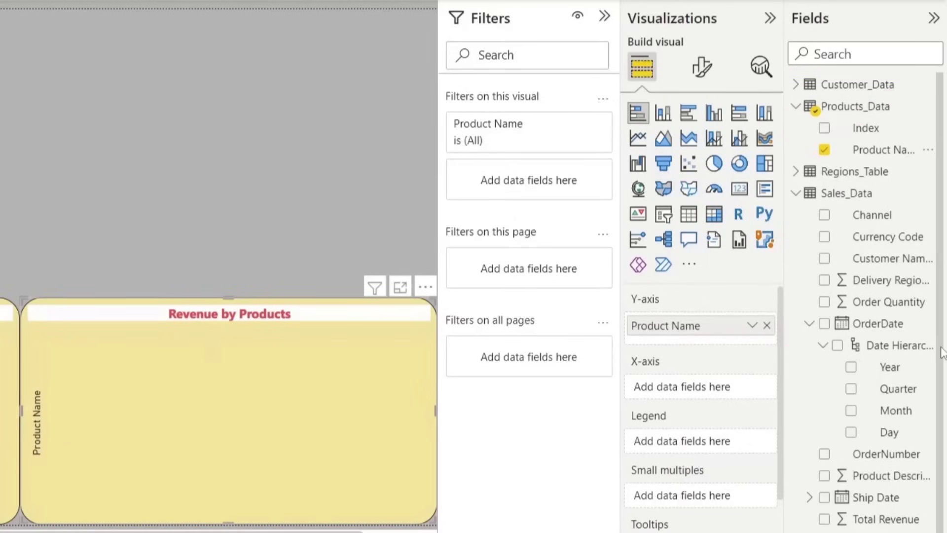
scroll(944, 422, "down", 1)
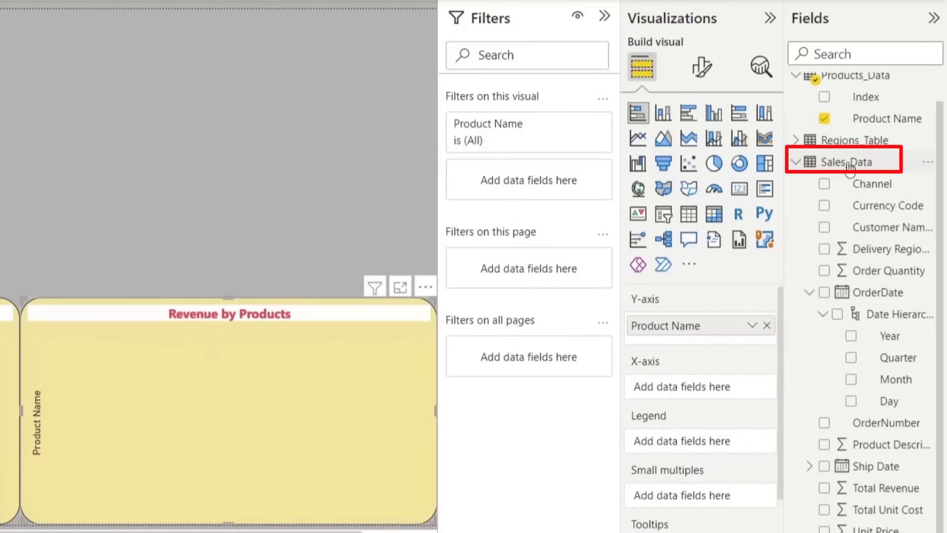
mouse_move(848, 167)
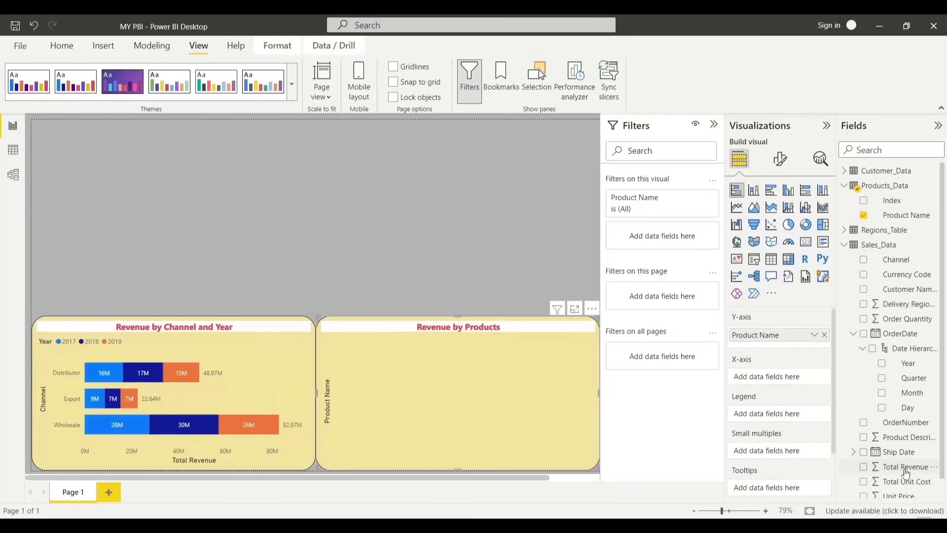
left_click_drag(905, 466, 802, 378)
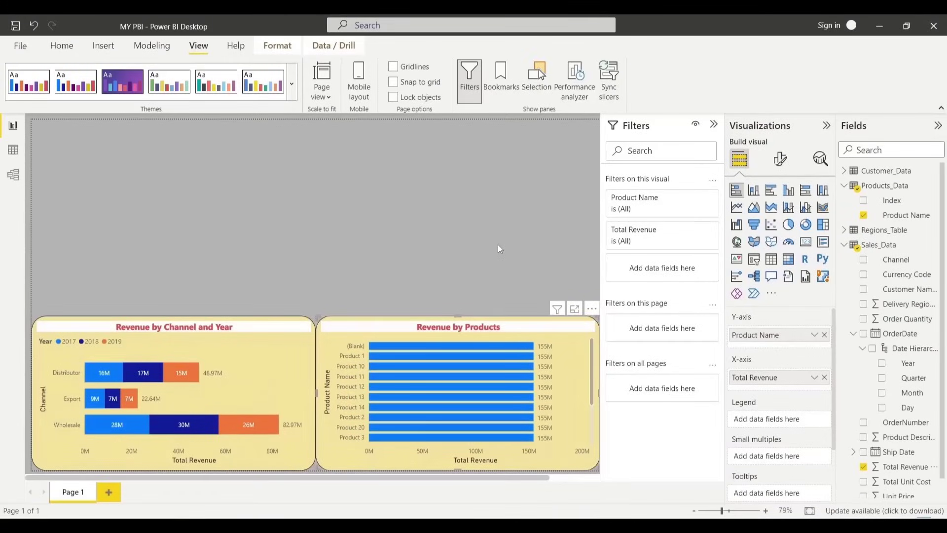
Switch to the Excel workbook and inspect the Sales Orders Total Revenue column
key("alt+Tab")
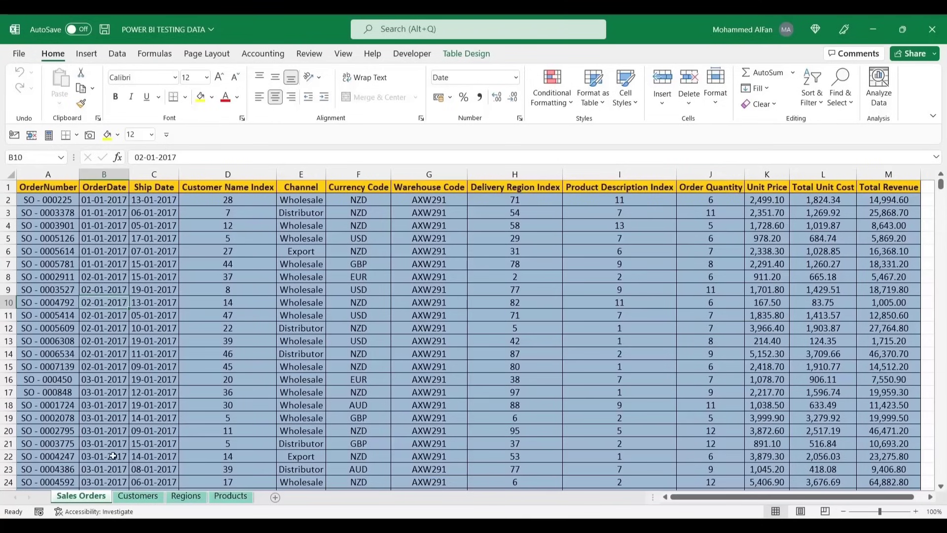
key("Down")
key("Down")
key("Down")
key("Down")
key("Right")
key("Right")
key("Right")
key("Right")
key("Right")
key("Tab")
key("Tab")
key("Tab")
key("Tab")
key("Tab")
key("Tab")
key("Tab")
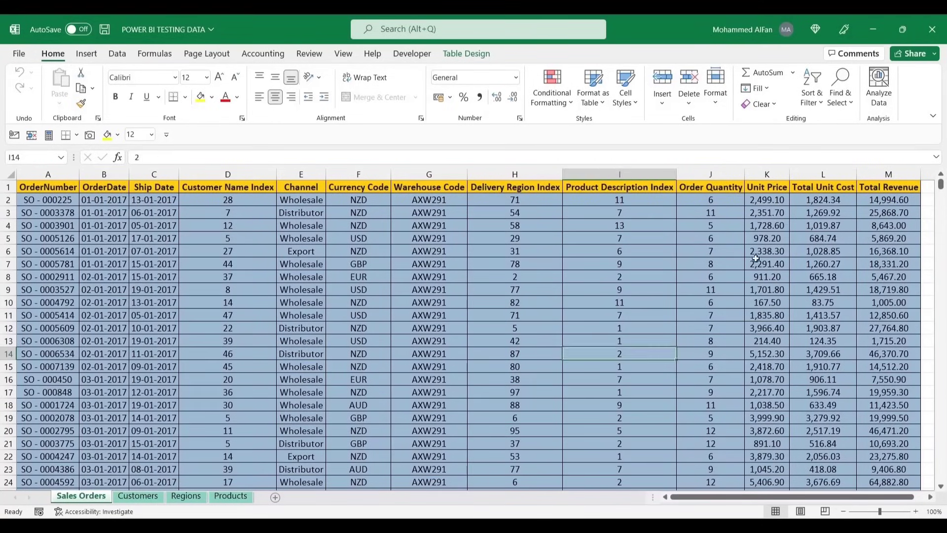
left_click(885, 173)
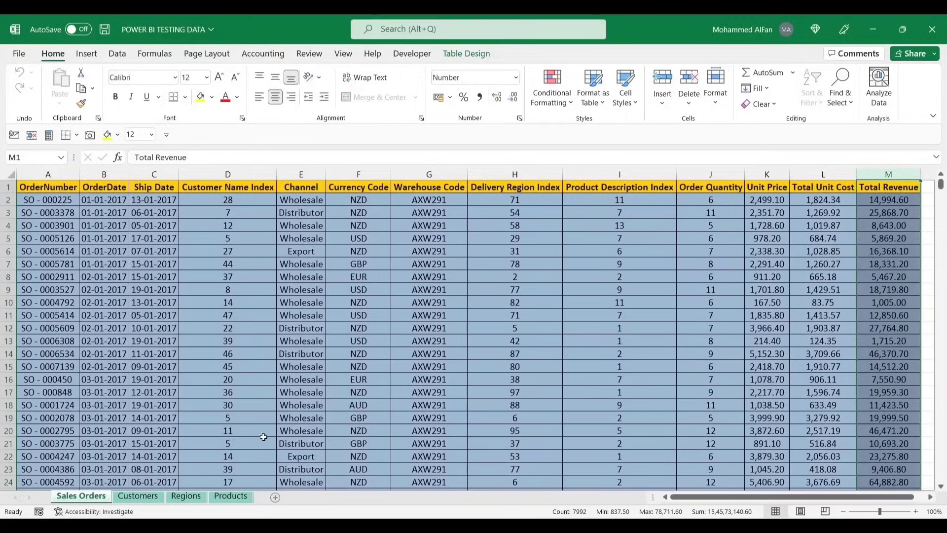
Browse the Products, Customers and Regions sheets, checking the product names in column B
left_click(227, 496)
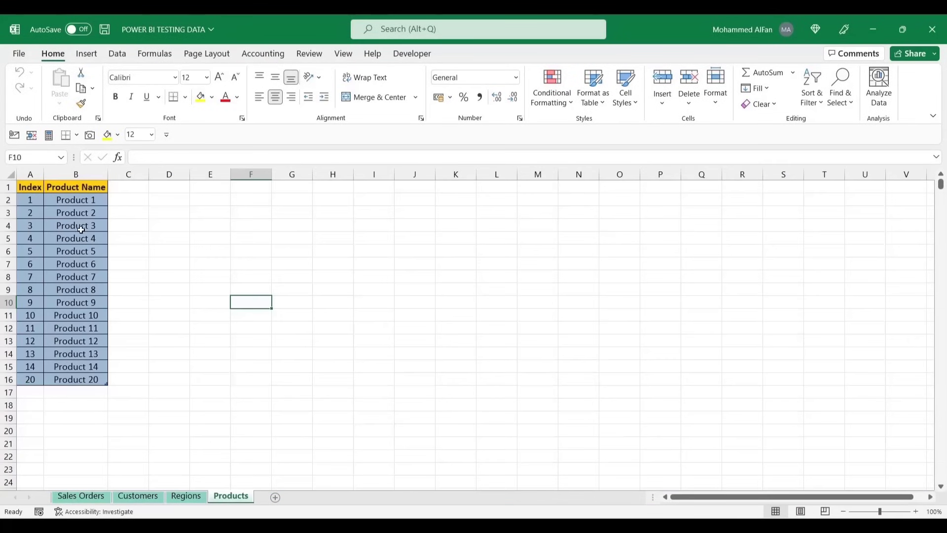
left_click_drag(77, 200, 78, 380)
left_click(81, 495)
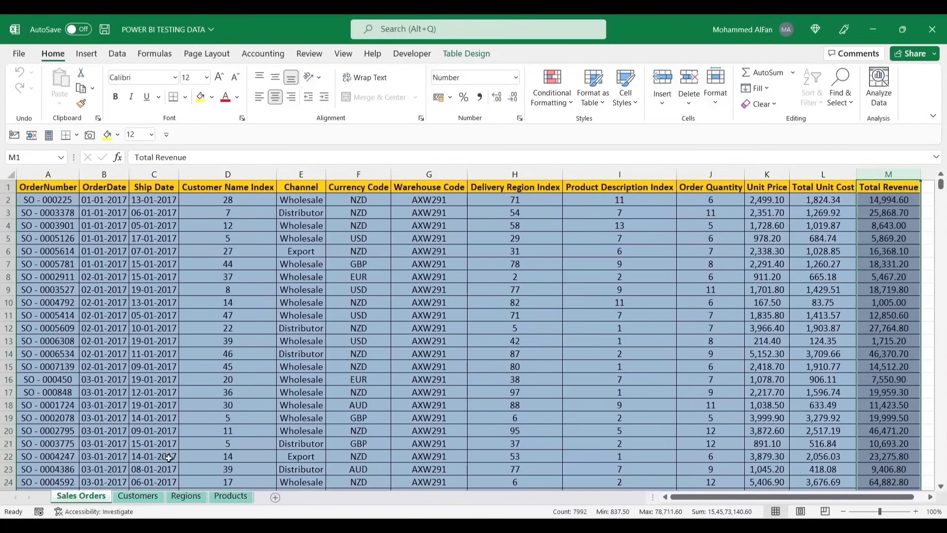
left_click(148, 496)
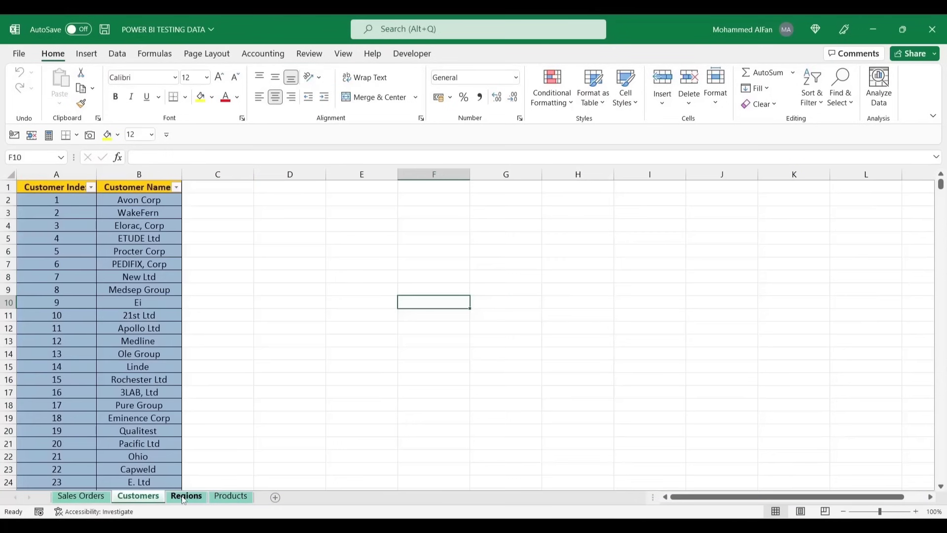
left_click(186, 496)
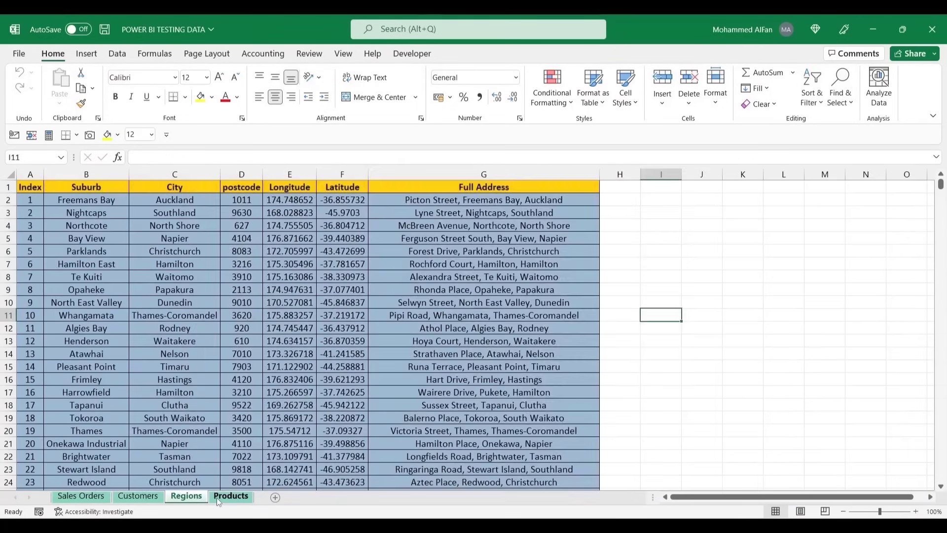
left_click(220, 496)
left_click(82, 496)
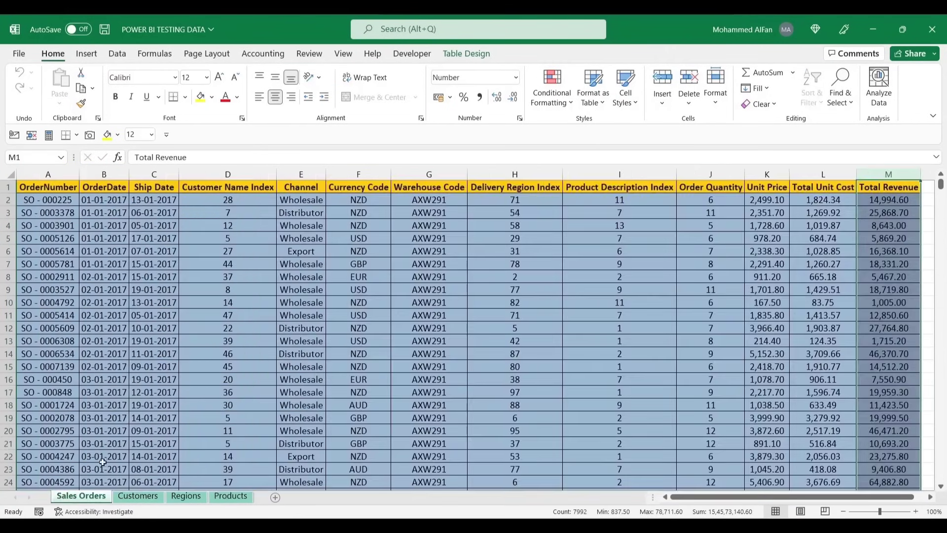
left_click(137, 496)
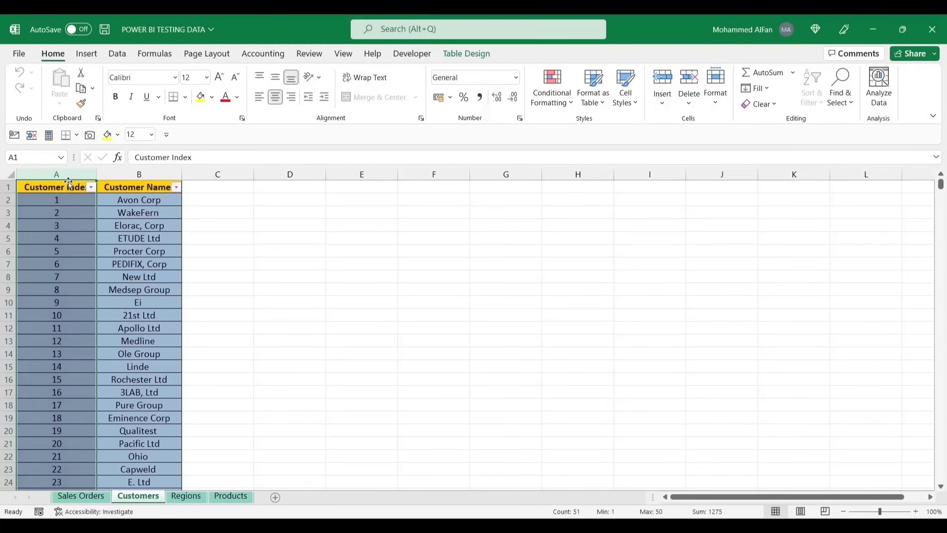
left_click(186, 496)
Compare Sales Orders' Product Description Index with the Products index values, e.g. Product 11
left_click(32, 174)
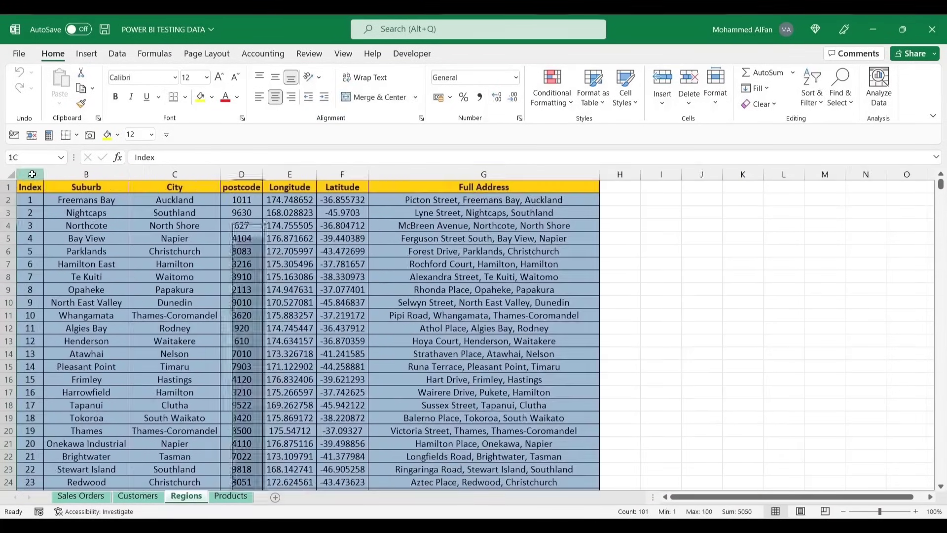
left_click(230, 496)
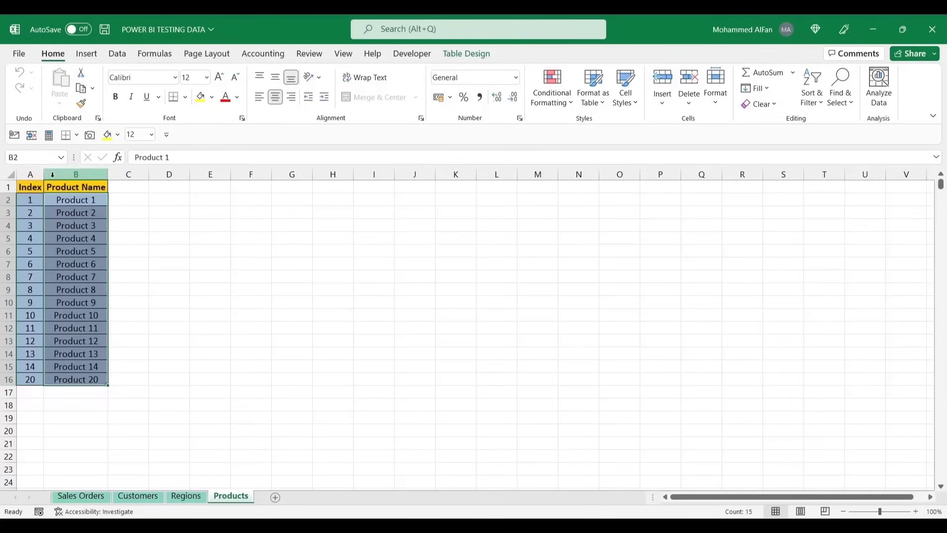
left_click(30, 174)
left_click_drag(30, 199, 93, 379)
left_click(81, 496)
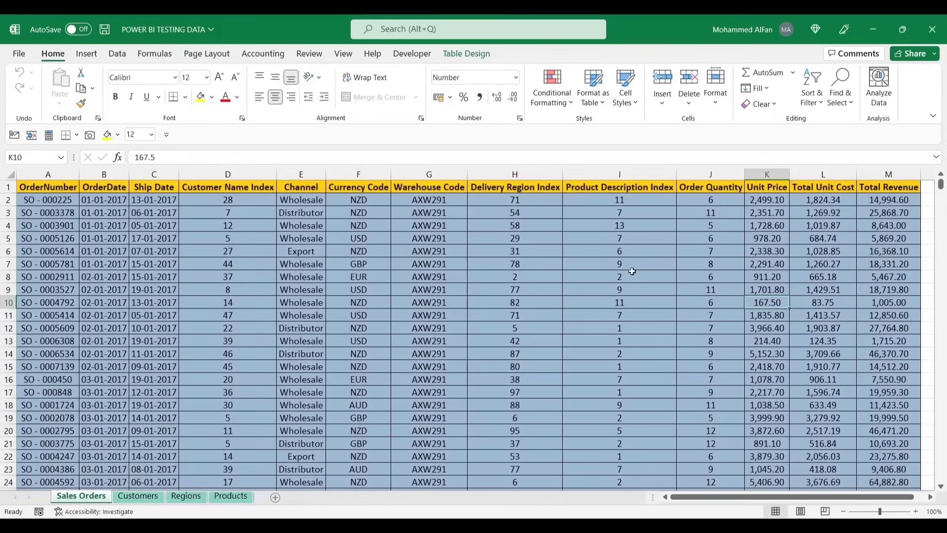
left_click(632, 174)
left_click(634, 169)
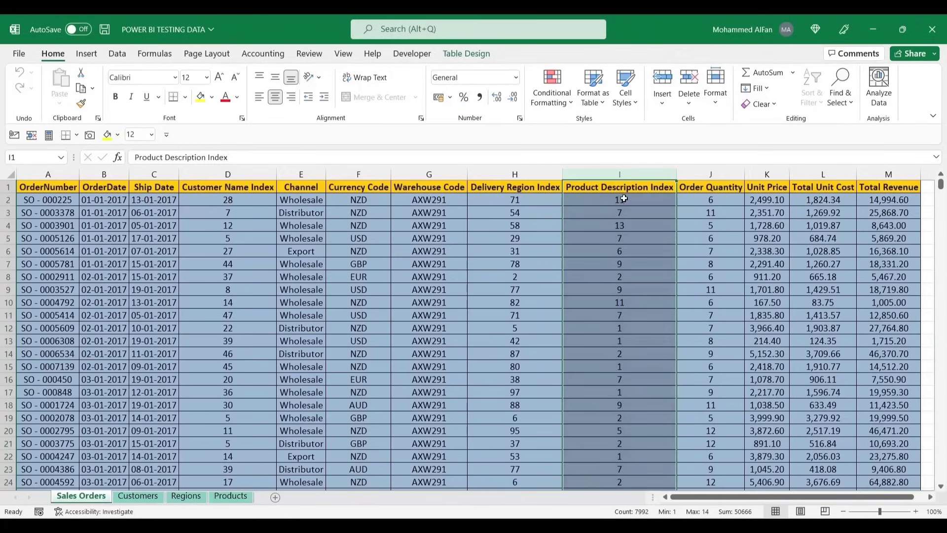
left_click(231, 496)
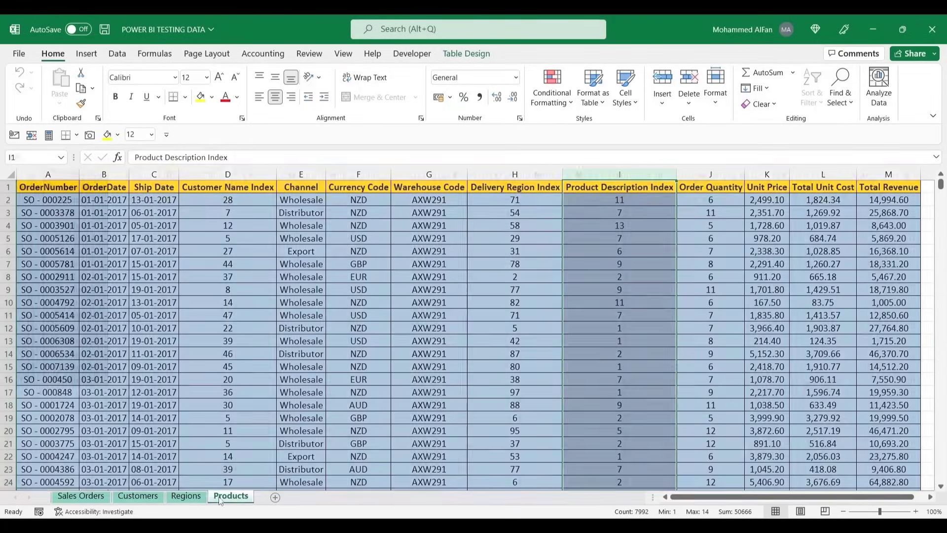
left_click(94, 327)
left_click(29, 327)
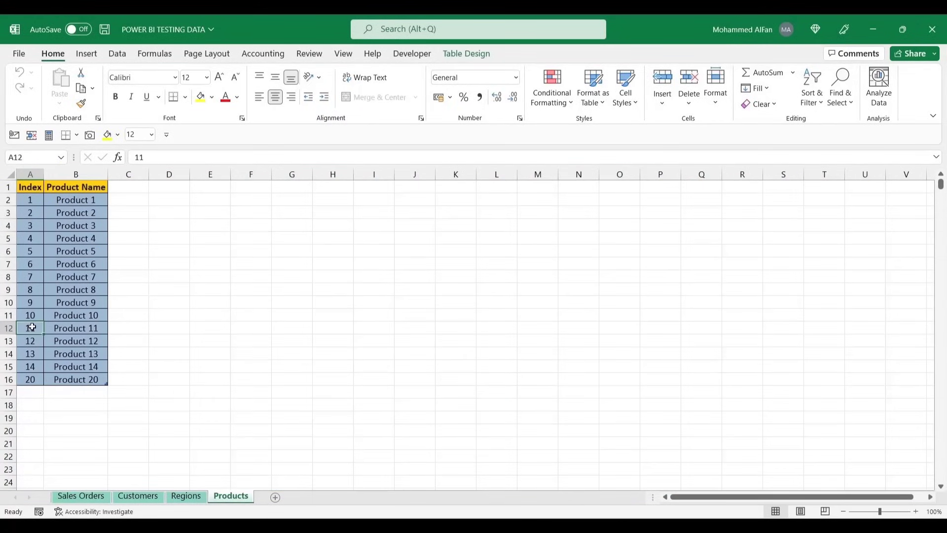
left_click(81, 495)
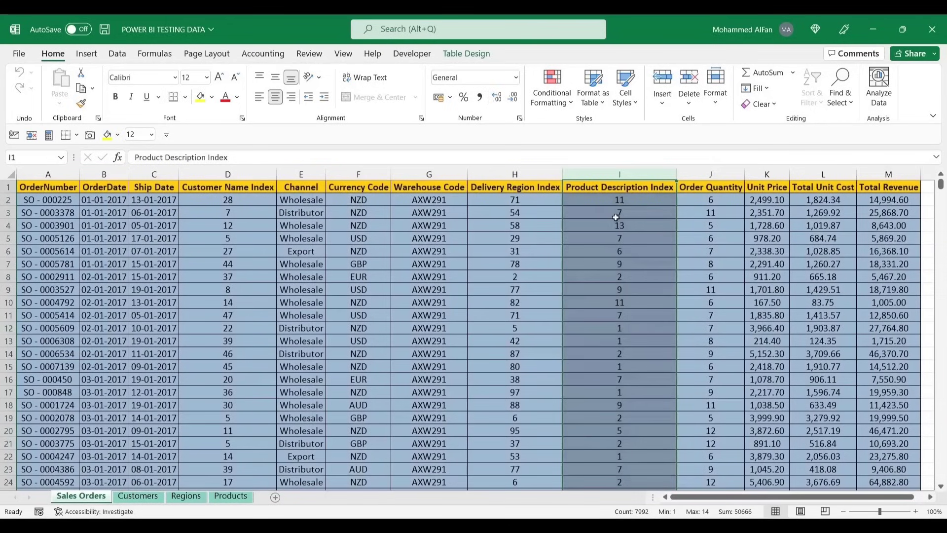
Match Delivery Region Index and Customer Name Index to Regions and Customers, e.g. customer index 28
left_click(540, 173)
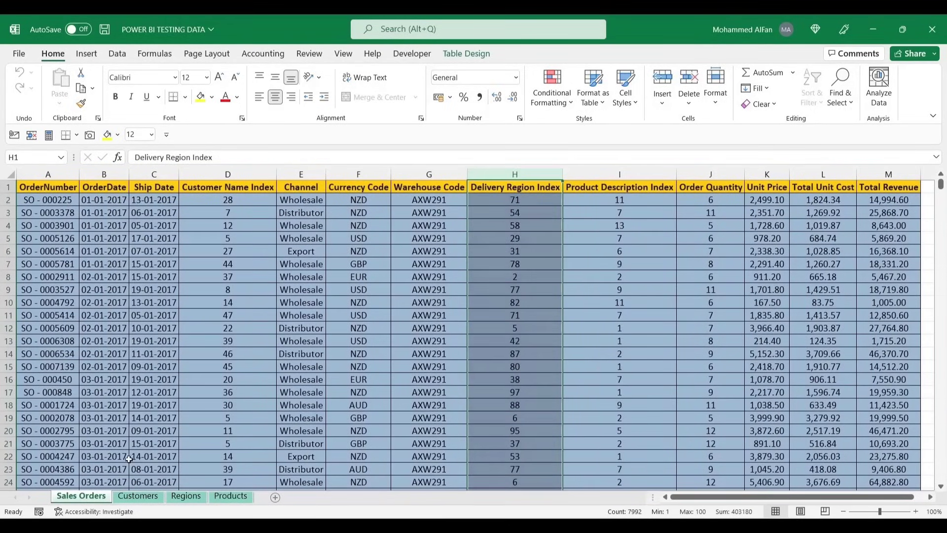
left_click(186, 495)
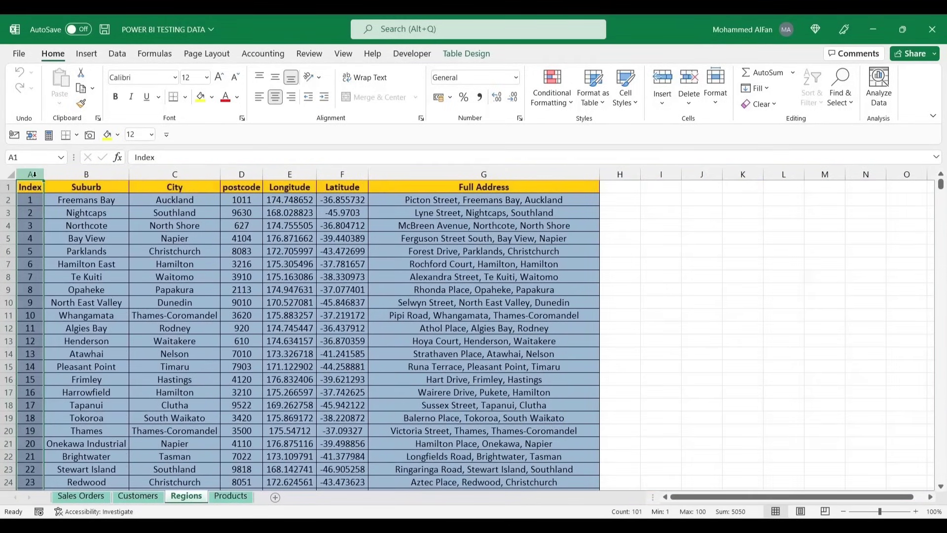
left_click(96, 498)
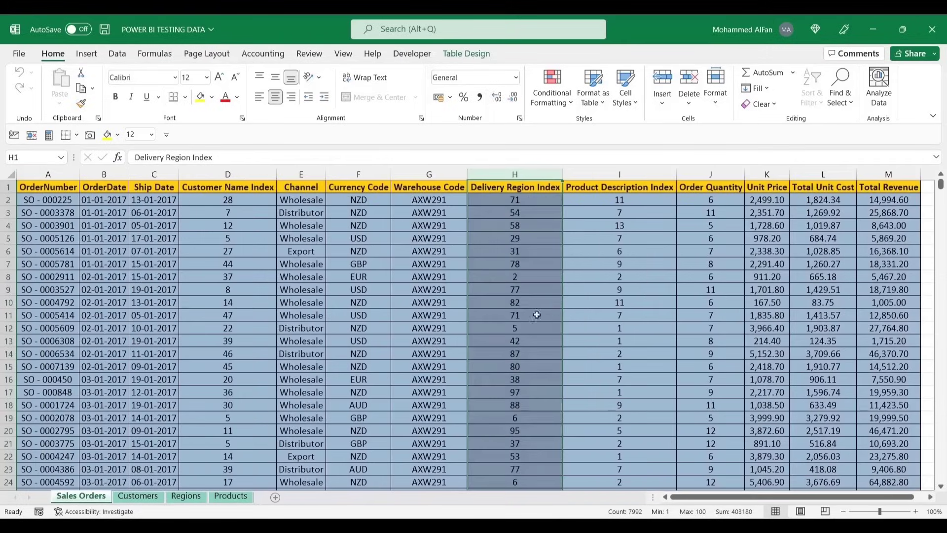
left_click(243, 174)
left_click(138, 495)
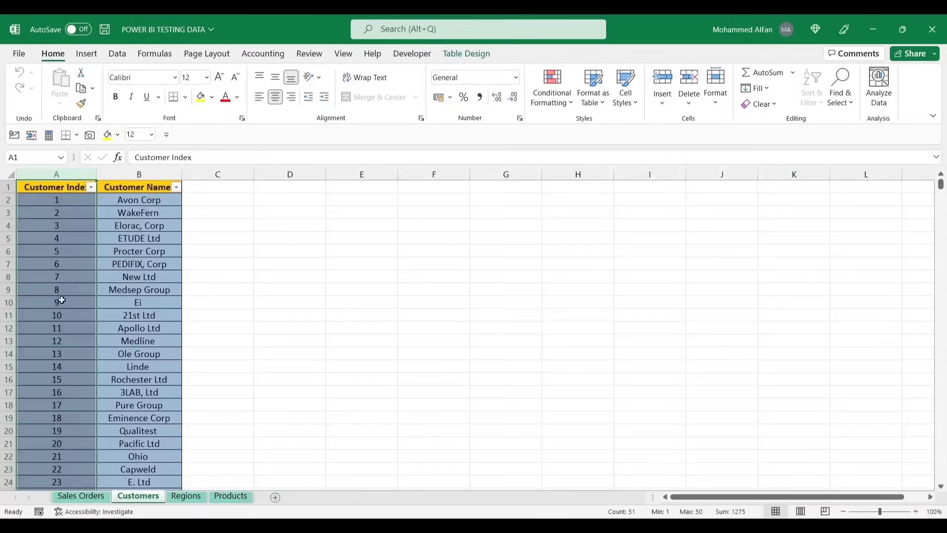
left_click(56, 199)
key("ctrl+Down")
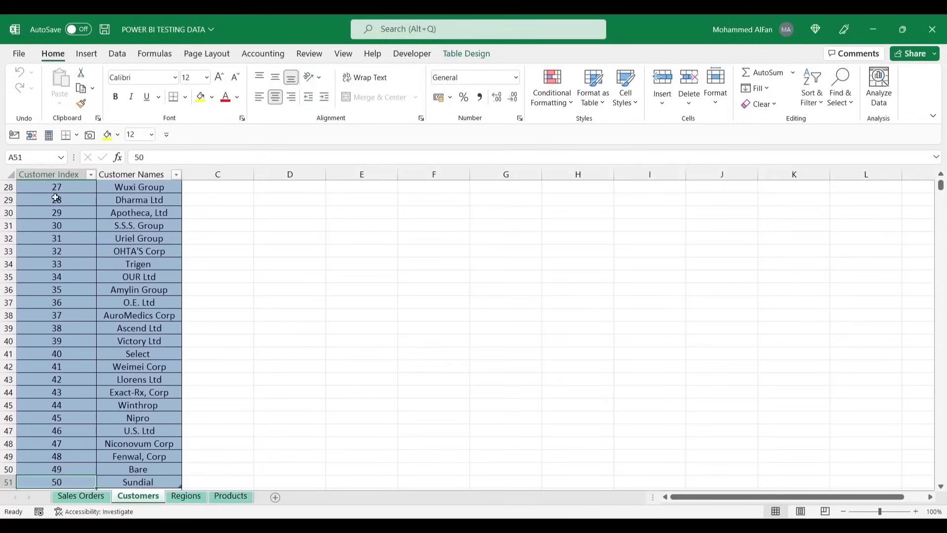
left_click(77, 496)
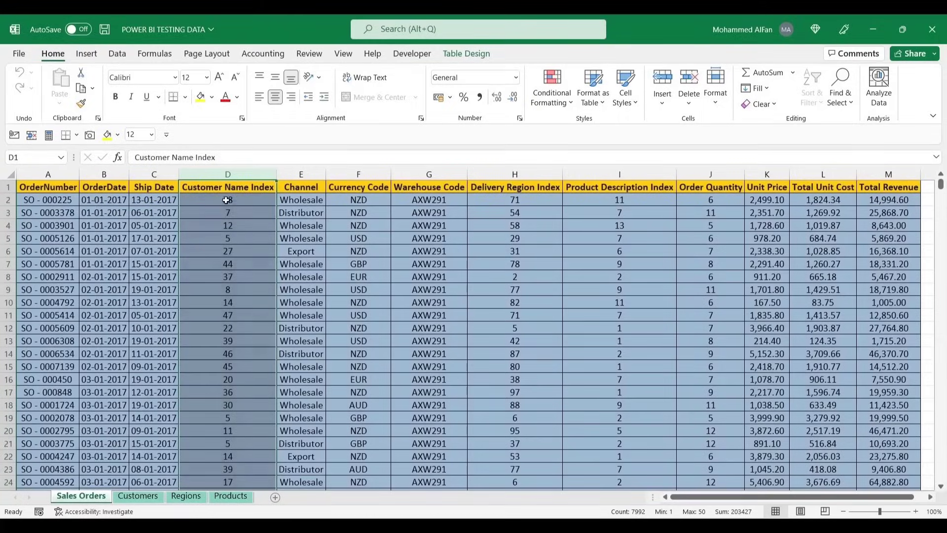
left_click(226, 200)
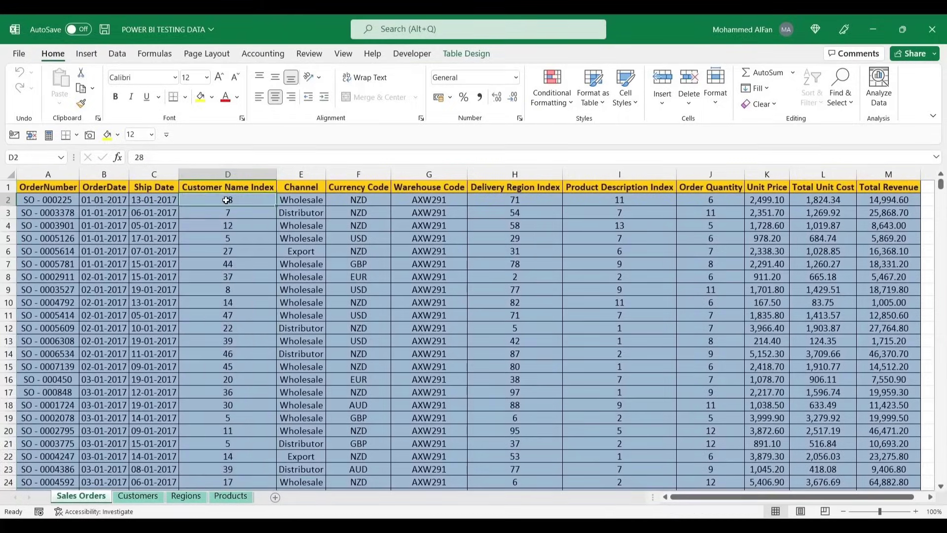
left_click(146, 496)
left_click(120, 200)
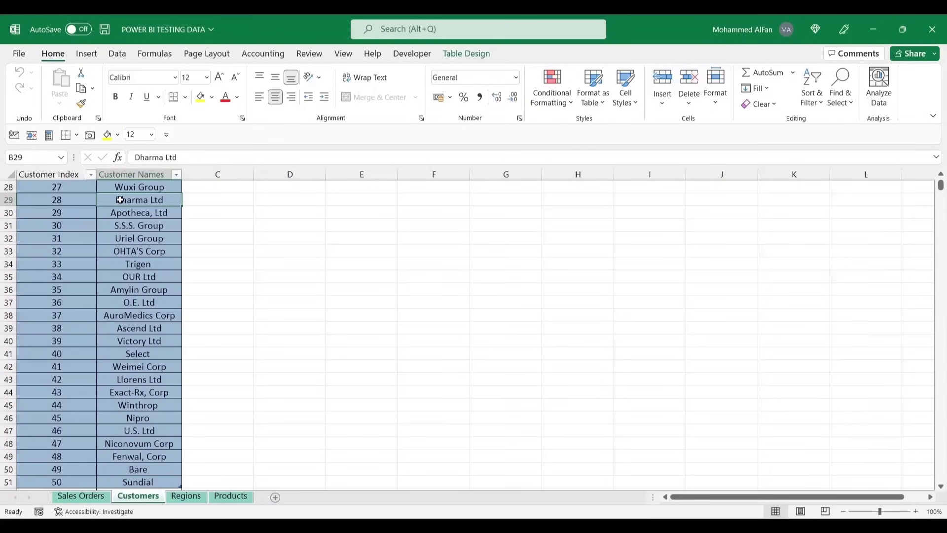
left_click(81, 496)
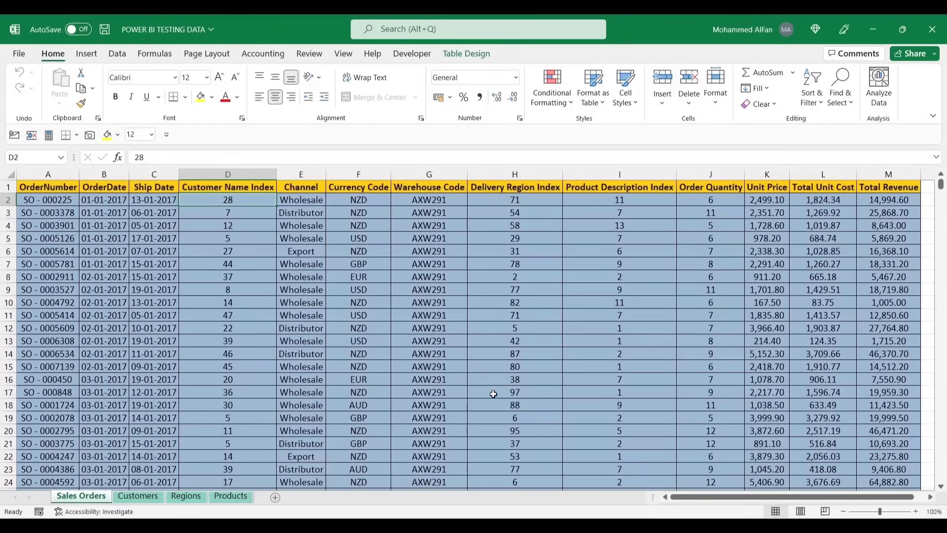
Glance at the Customers and Regions sheets, then return to Power BI Desktop
left_click(138, 496)
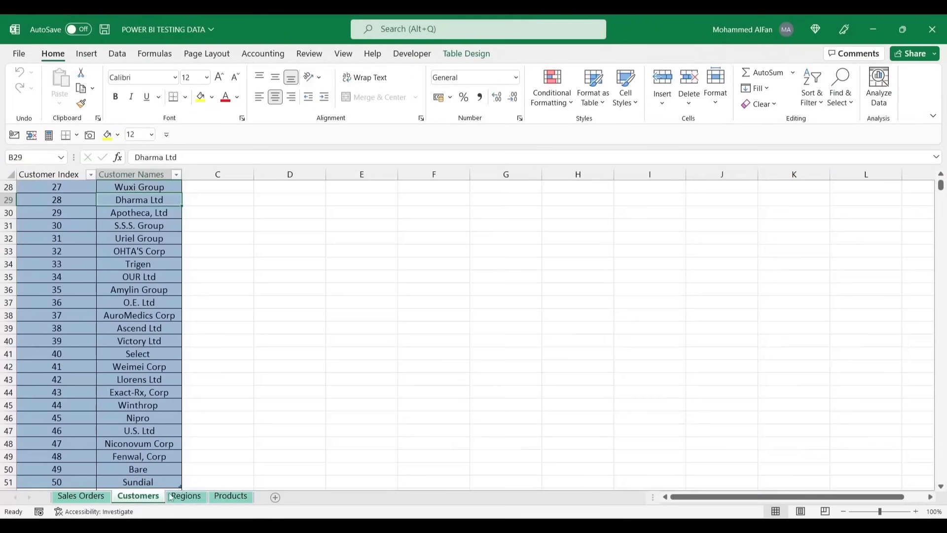
left_click(186, 496)
left_click(100, 499)
key("alt+Tab")
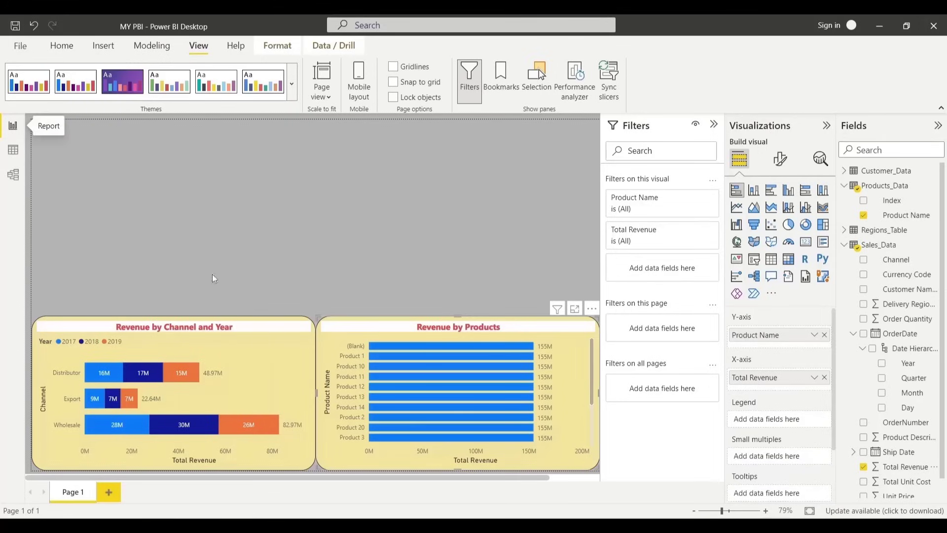
left_click(13, 150)
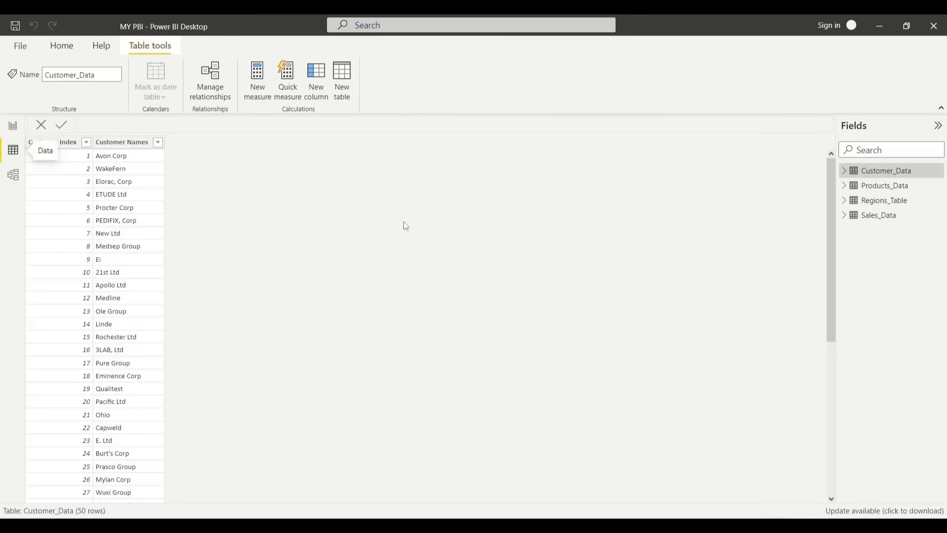
left_click(884, 186)
left_click(883, 200)
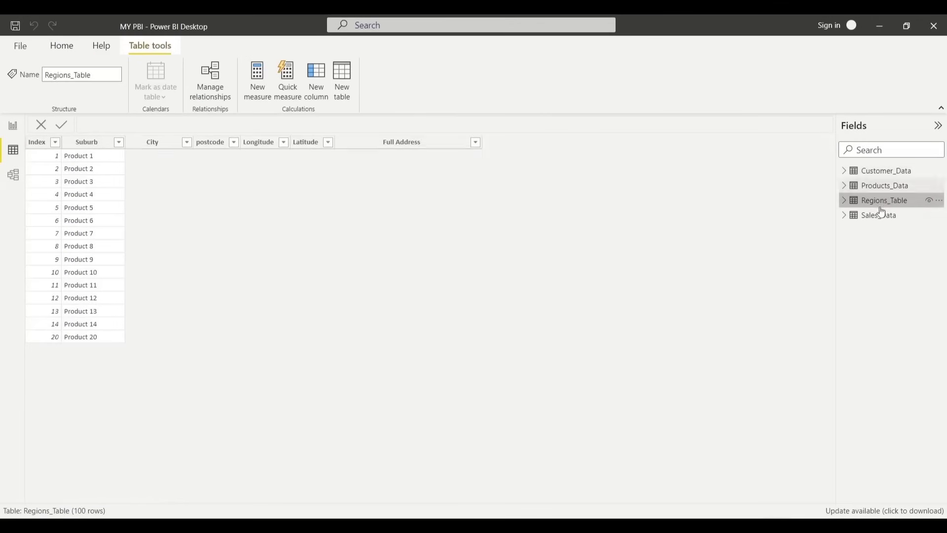
left_click(879, 216)
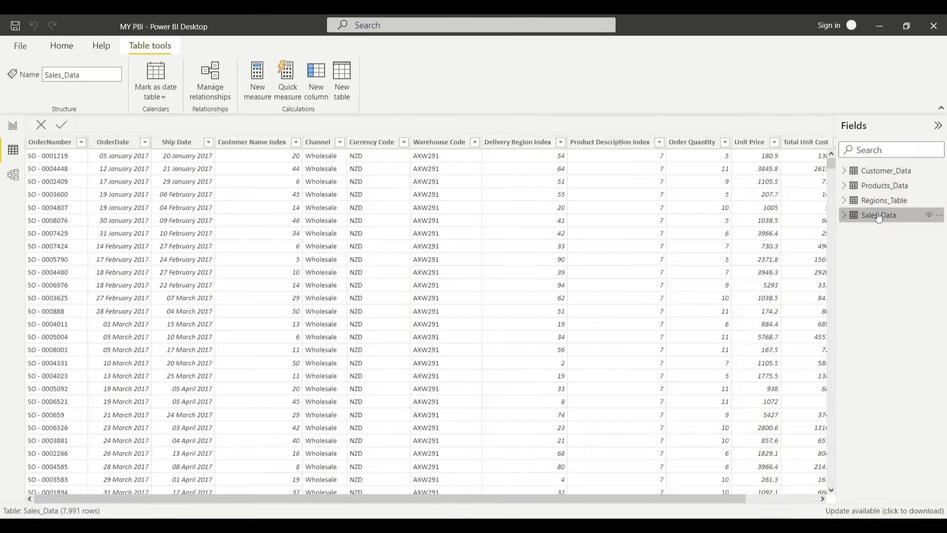
left_click(13, 176)
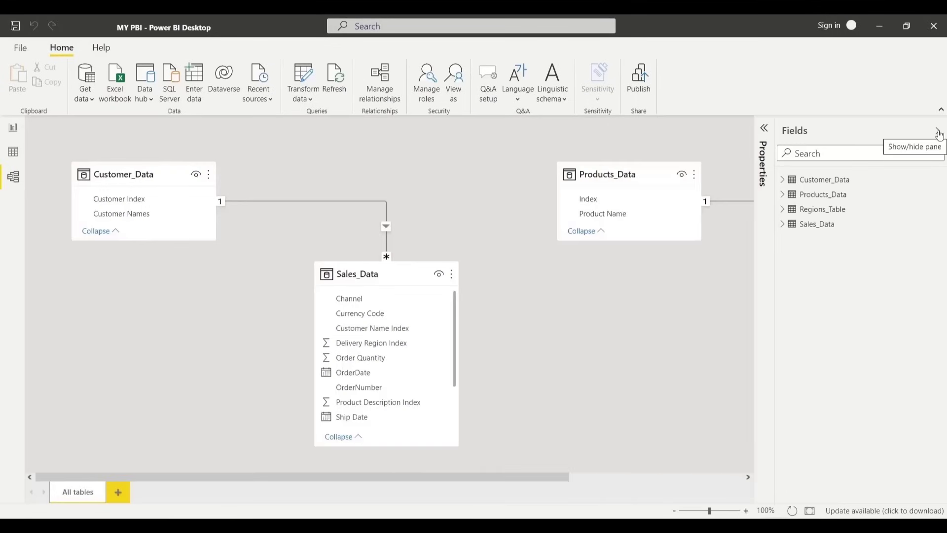
left_click(938, 131)
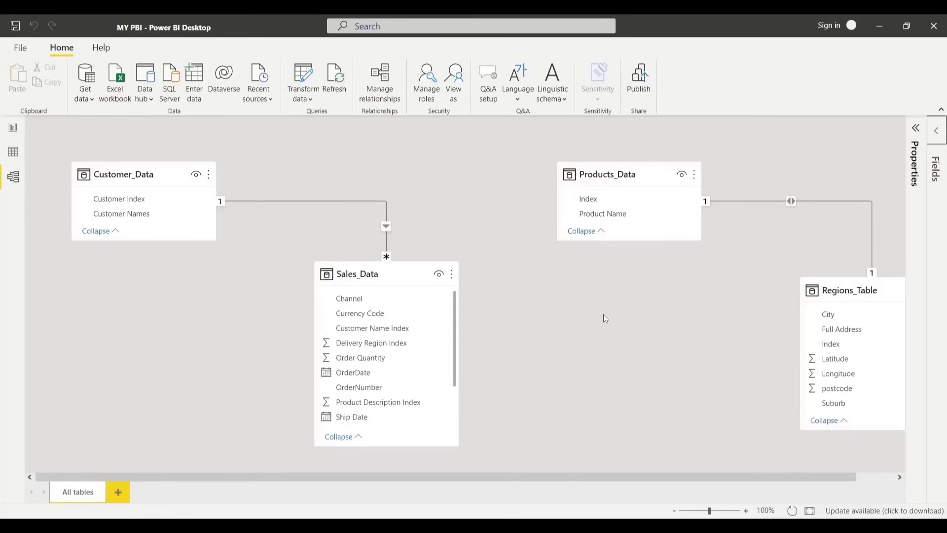
left_click(13, 128)
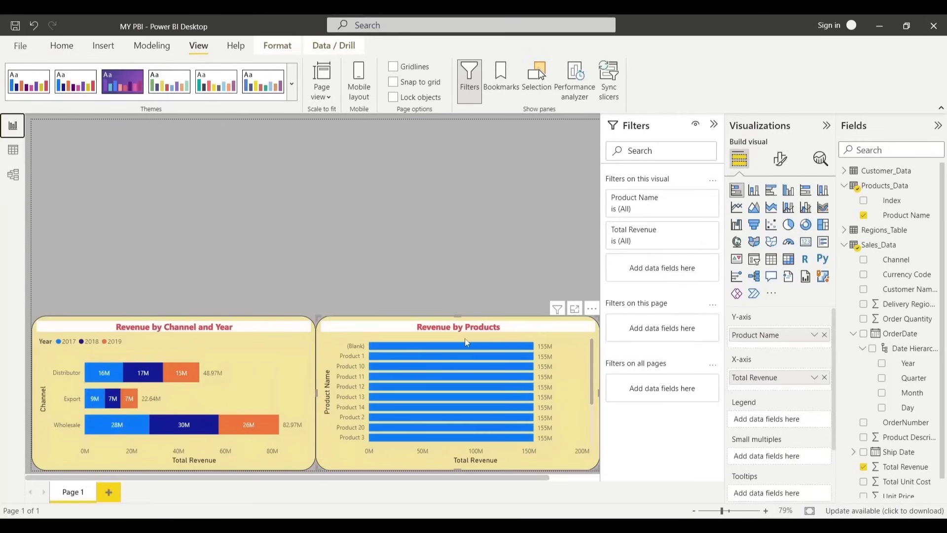
With Revenue by Products selected, expand Products_Data and Sales_Data to see Product Name and Total Revenue checked
left_click(844, 246)
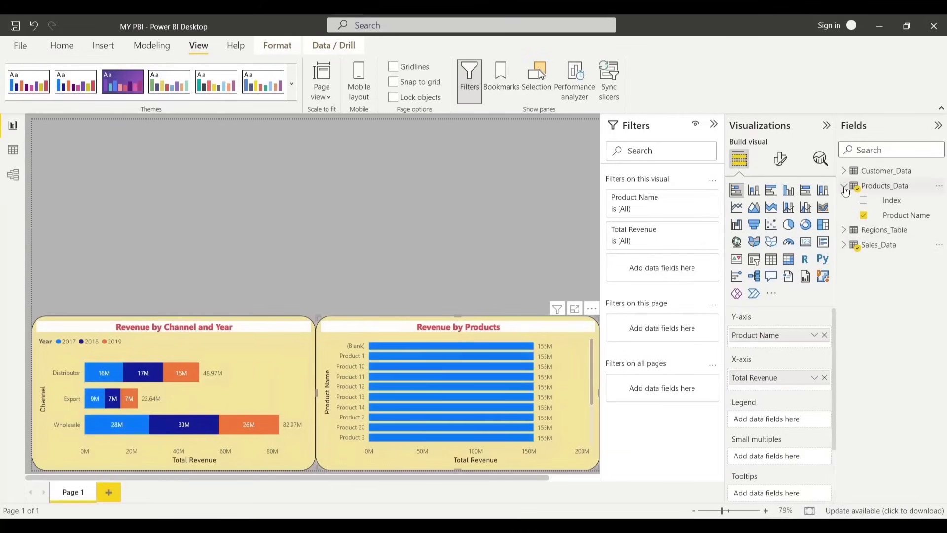
left_click(844, 186)
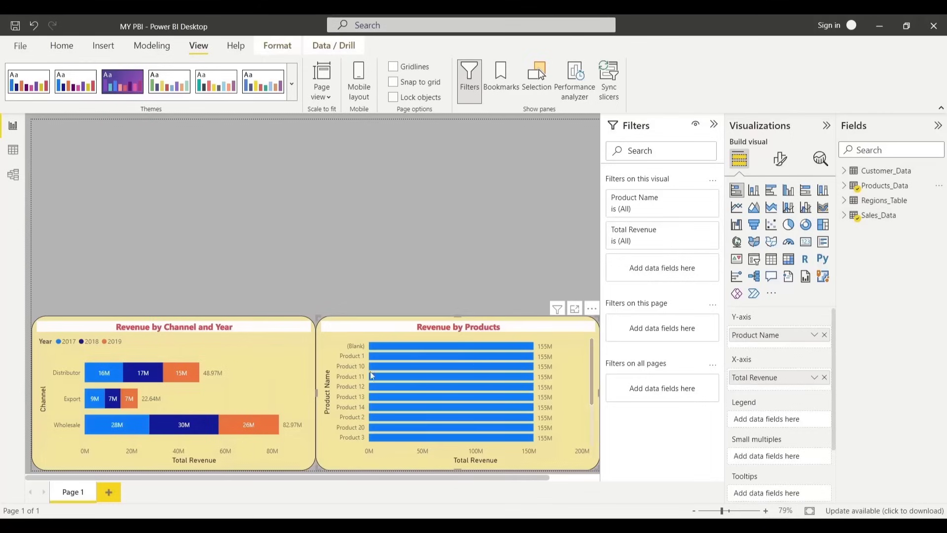
left_click(244, 359)
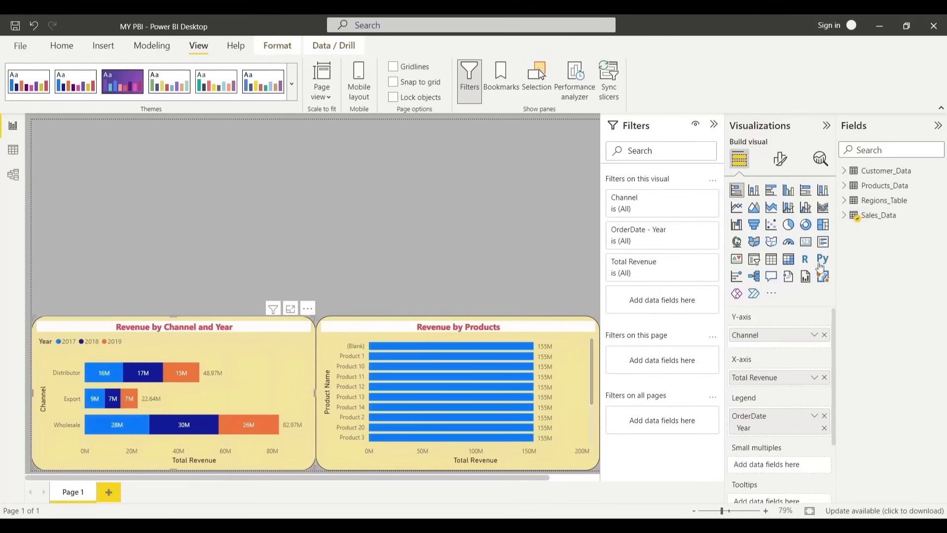
left_click(843, 216)
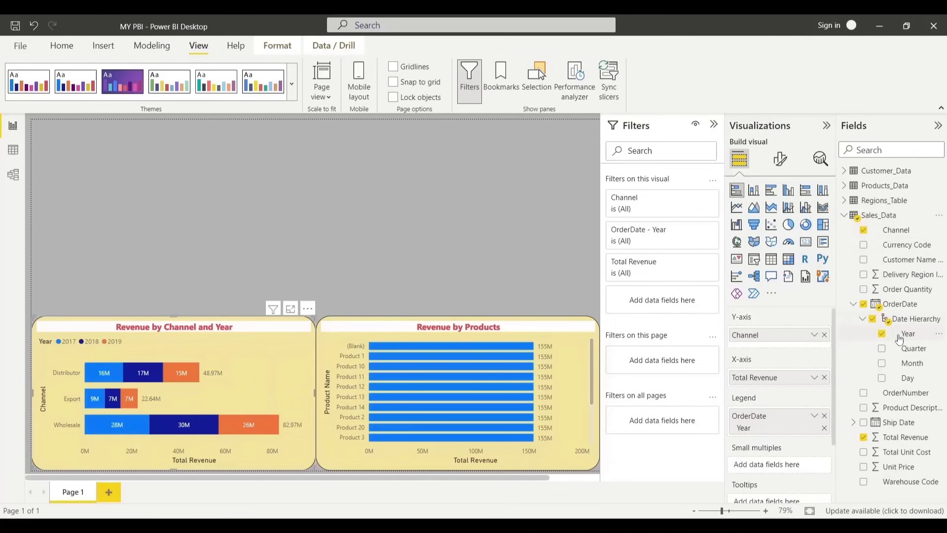
left_click(844, 216)
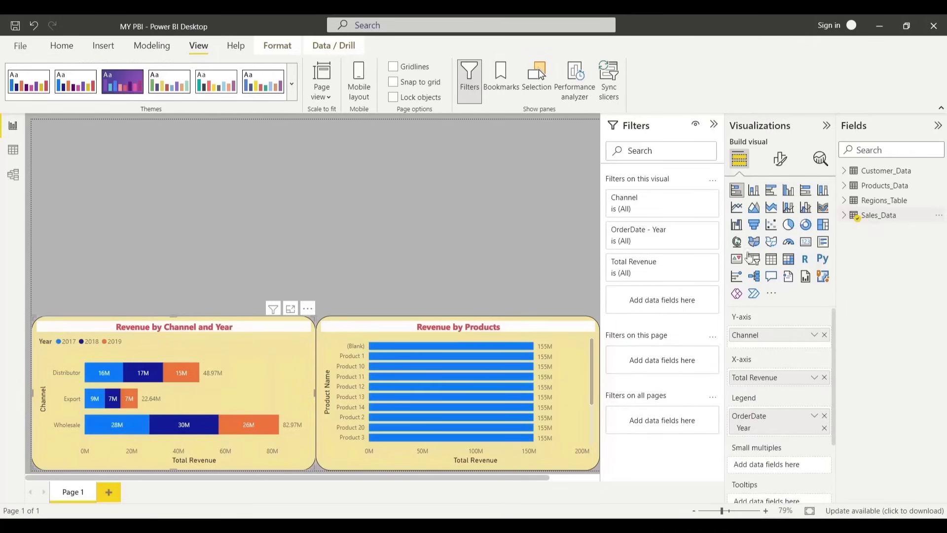
left_click(534, 327)
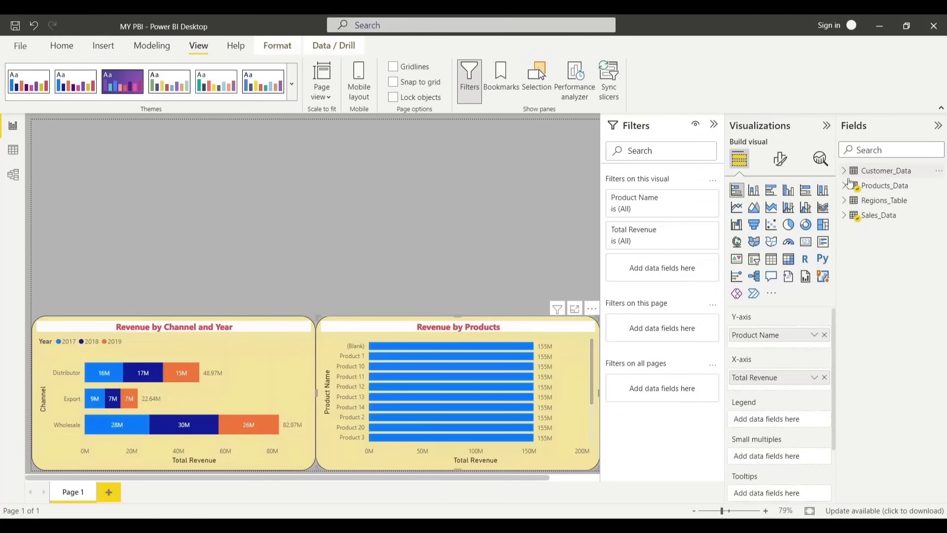
left_click(844, 186)
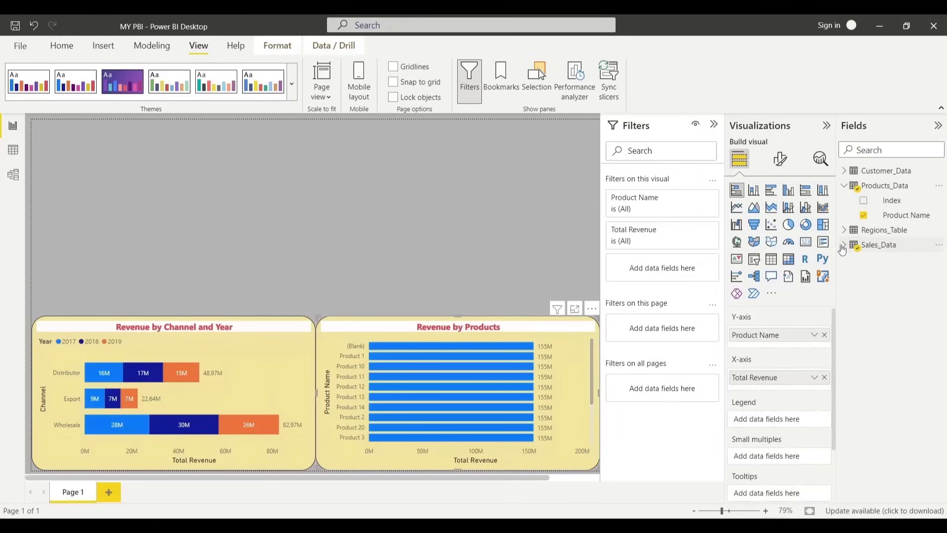
left_click(844, 245)
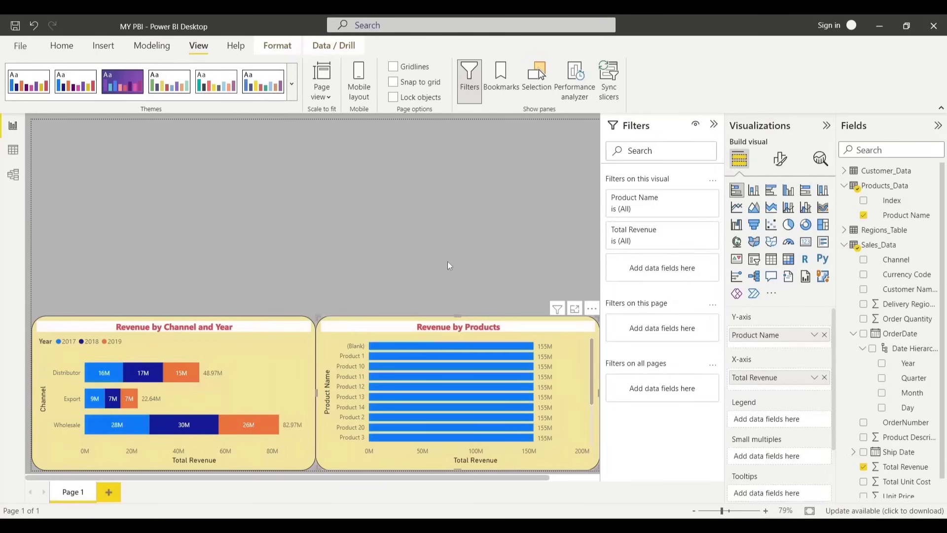
Cycle the Revenue by Products chart through line, pie and donut, ending as a multi-row card
left_click(736, 208)
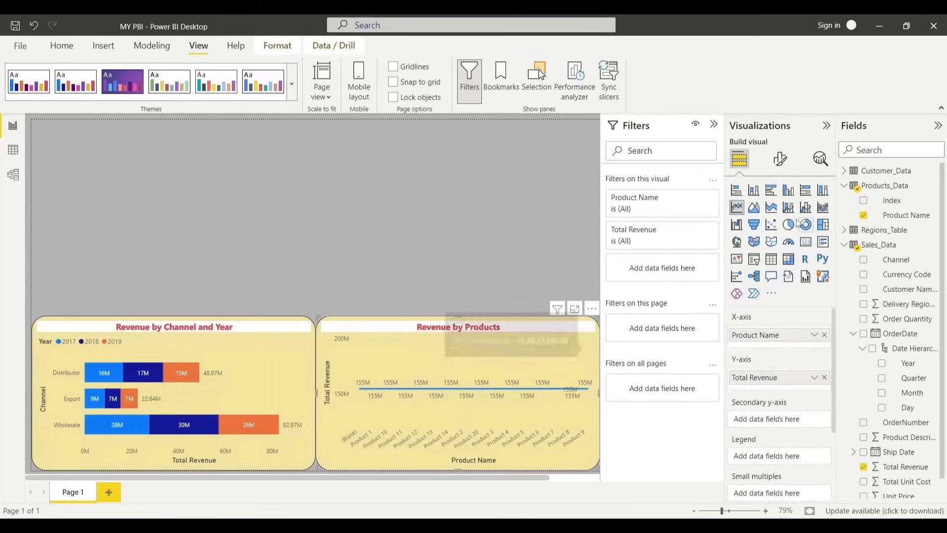
left_click(789, 225)
left_click(806, 226)
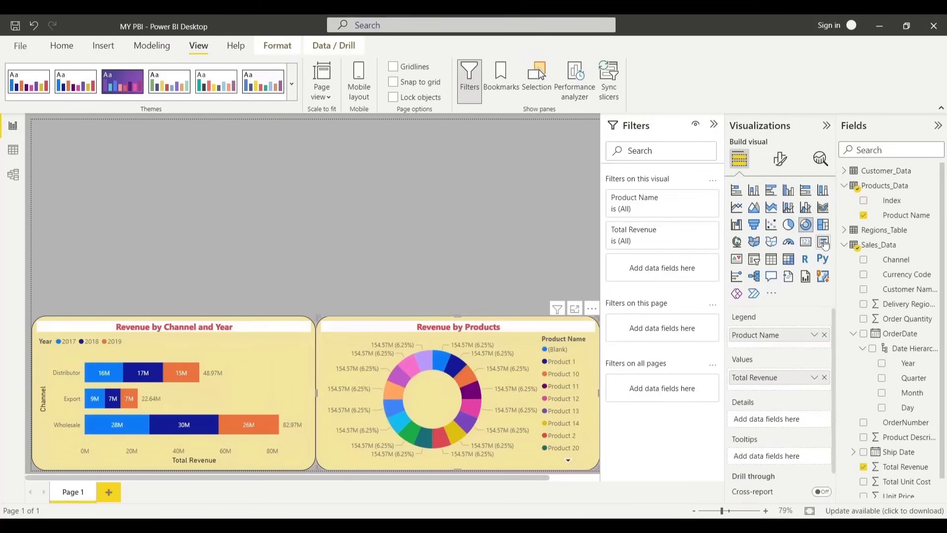
left_click(824, 243)
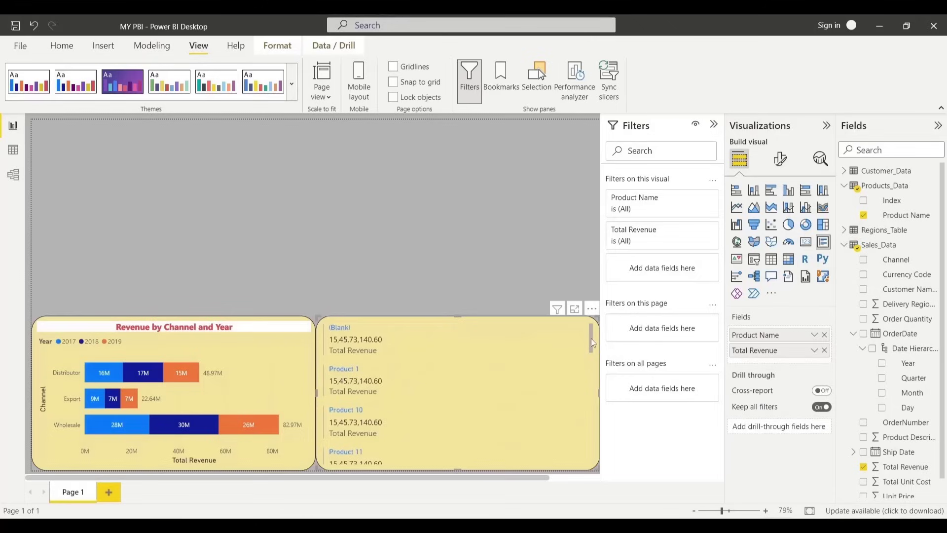
left_click_drag(591, 338, 594, 405)
scroll(594, 415, "up", 5)
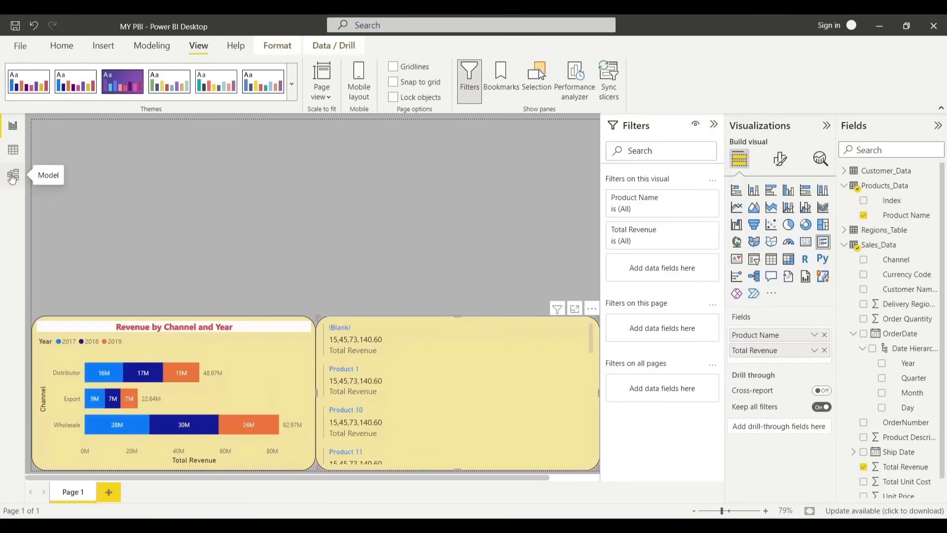
Expand Customer_Data, Products_Data, Regions_Table and Sales_Data in the Fields pane to reveal their columns
left_click(13, 176)
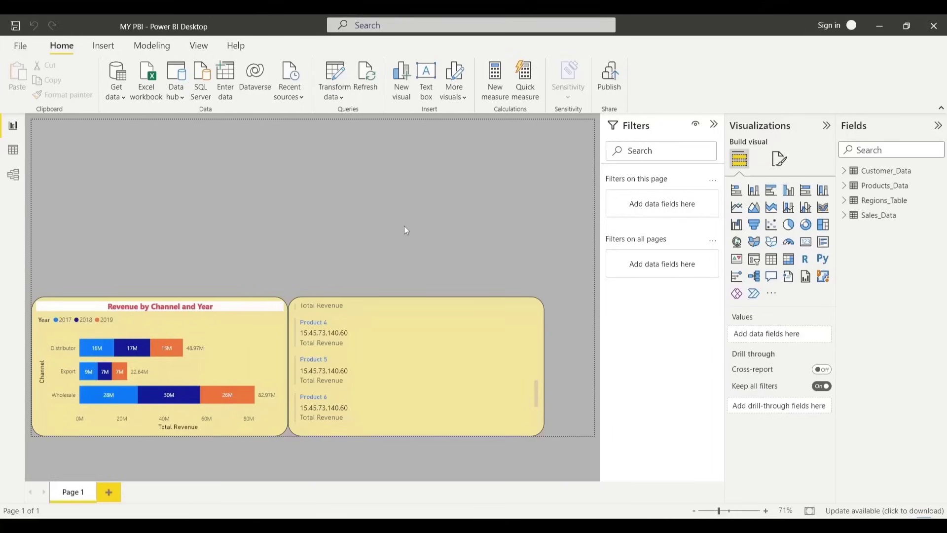
left_click(844, 171)
left_click(844, 215)
left_click(844, 260)
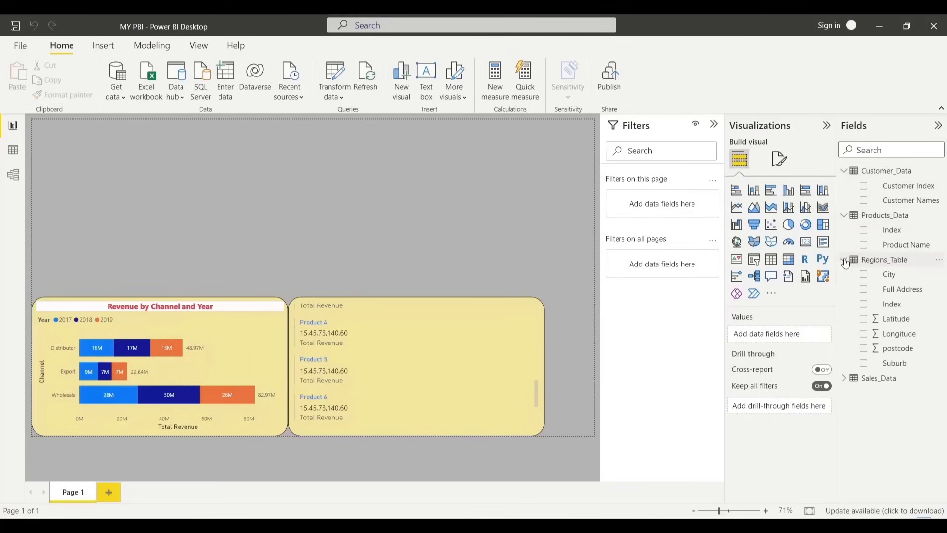
left_click(845, 379)
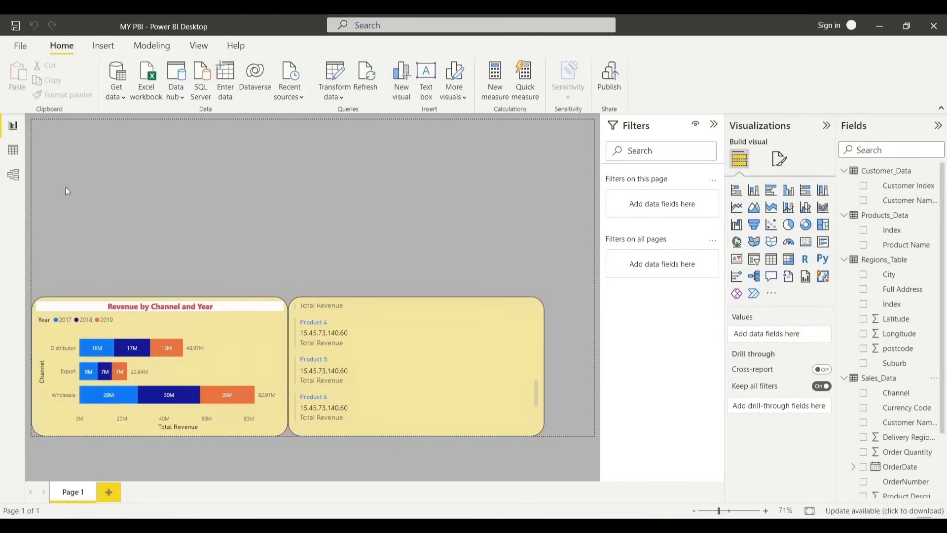
Switch to Model view and back to Report view, then scroll the product revenue card
left_click(13, 179)
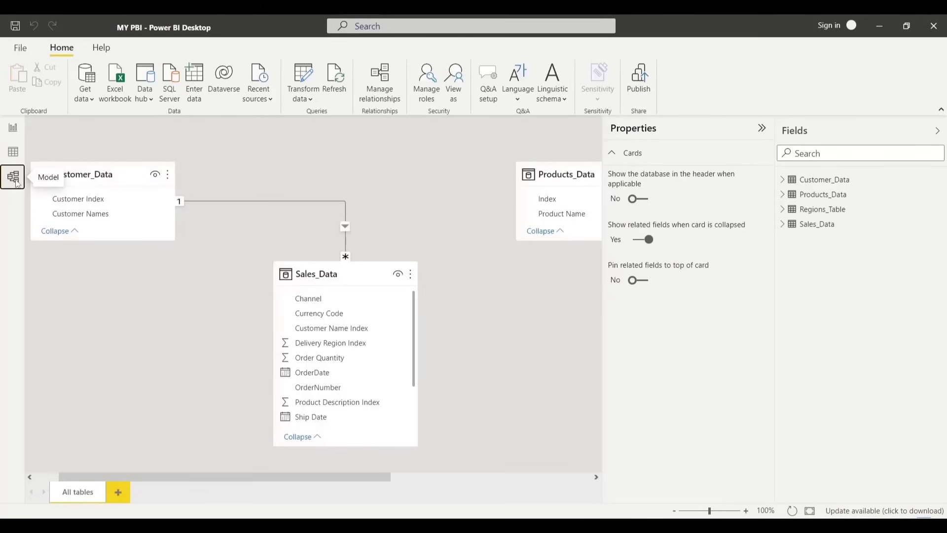
left_click(13, 128)
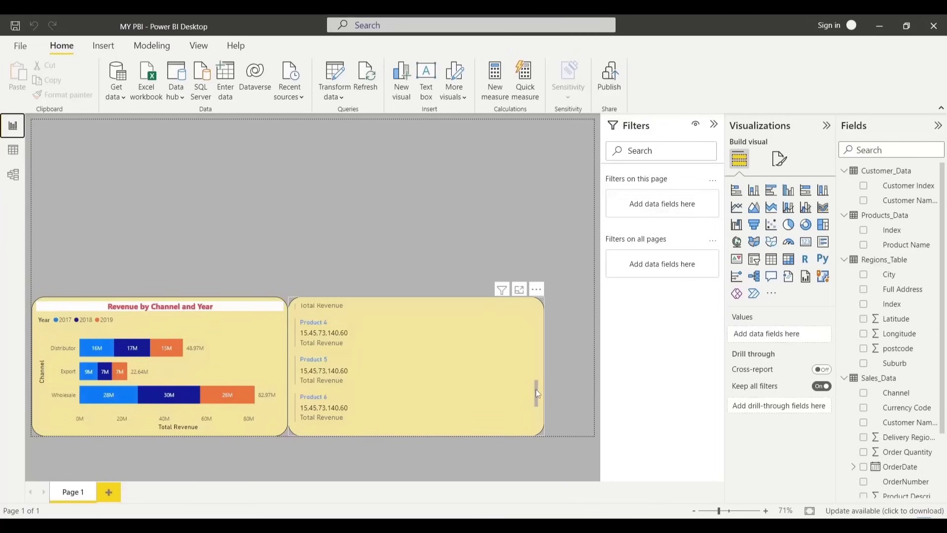
left_click_drag(535, 392, 534, 320)
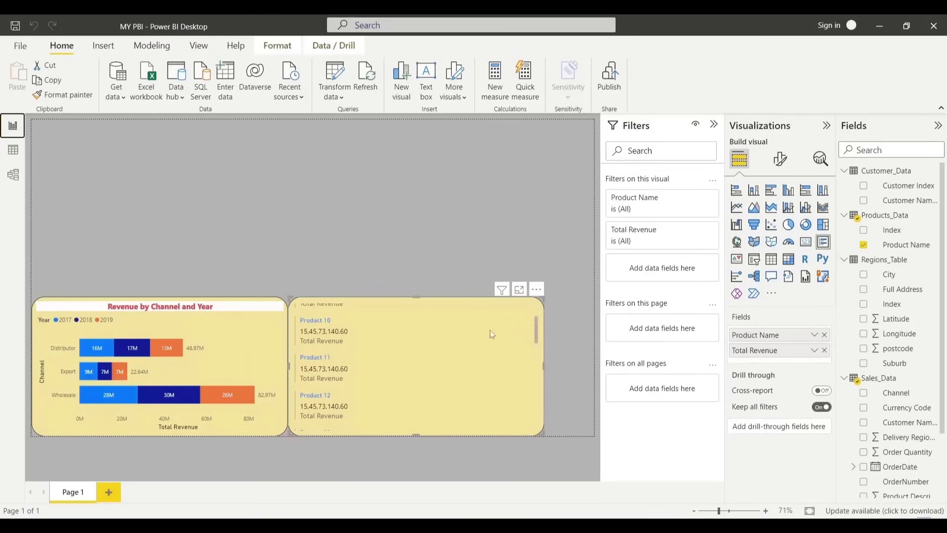
Put the product revenue card in Focus mode, exit and re-enter it, and scroll the list
left_click(520, 291)
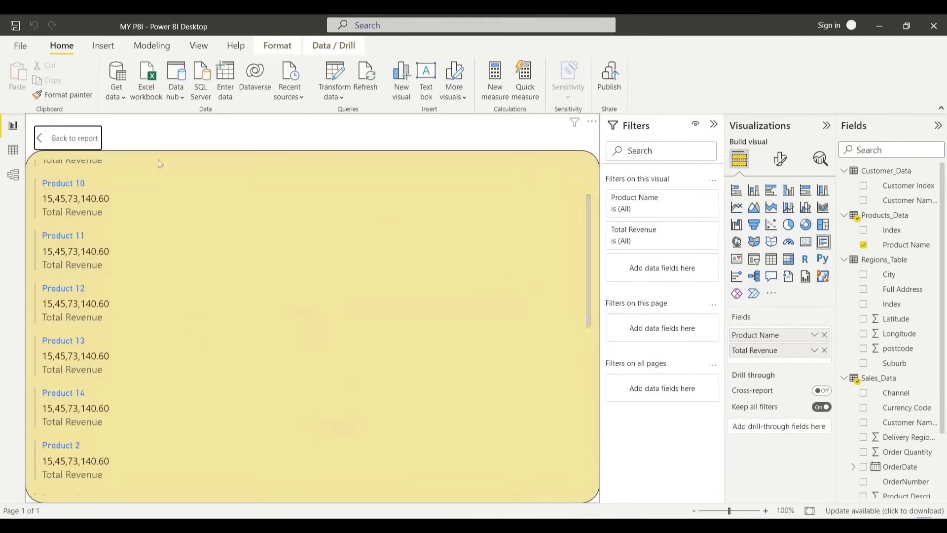
left_click(79, 140)
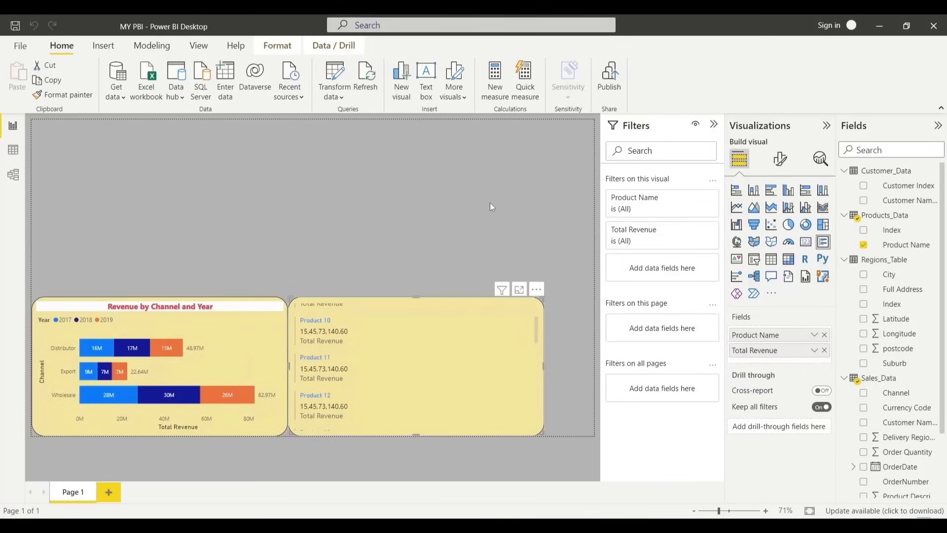
left_click(520, 292)
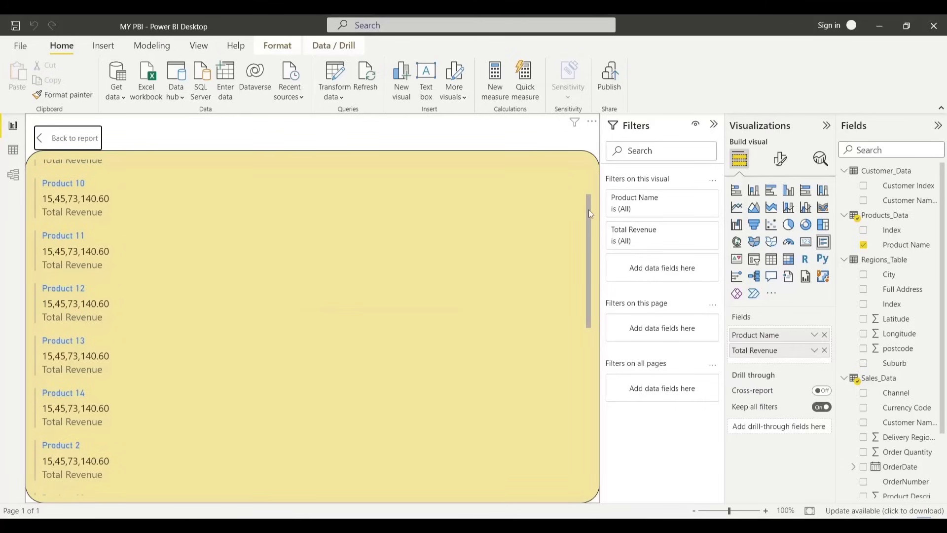
scroll(591, 213, "down", 6)
scroll(582, 170, "up", 8)
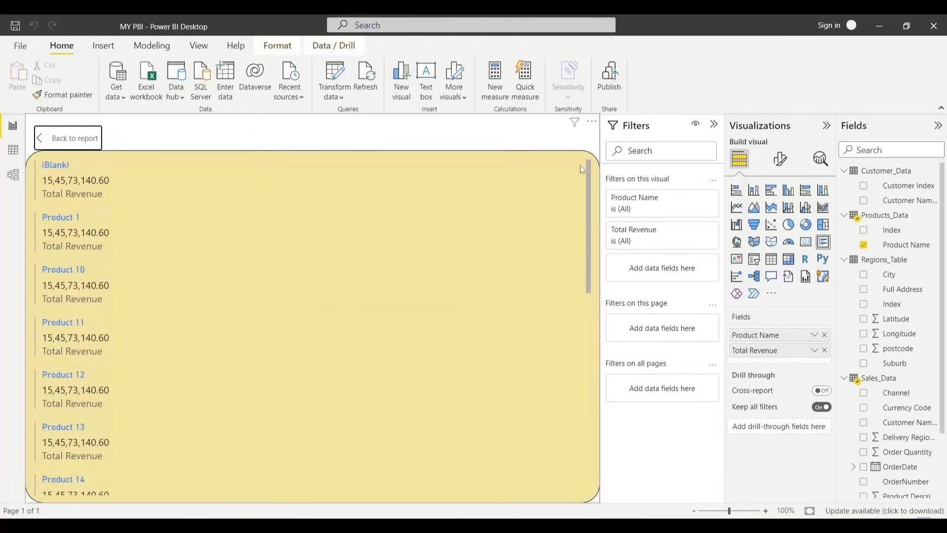
mouse_move(392, 235)
Show Model view with the Properties pane collapsed so all four tables and relationships are visible
left_click(15, 181)
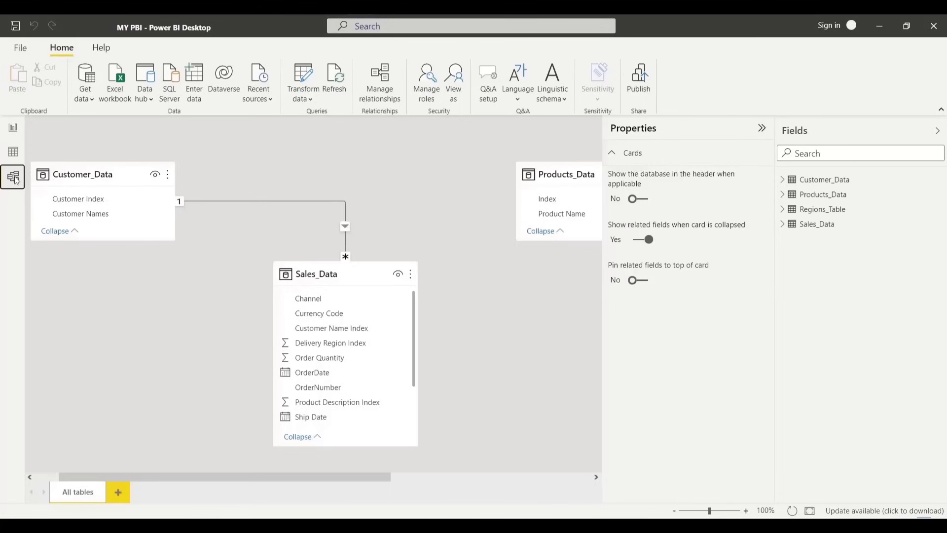
left_click(762, 129)
left_click(764, 130)
left_click(762, 128)
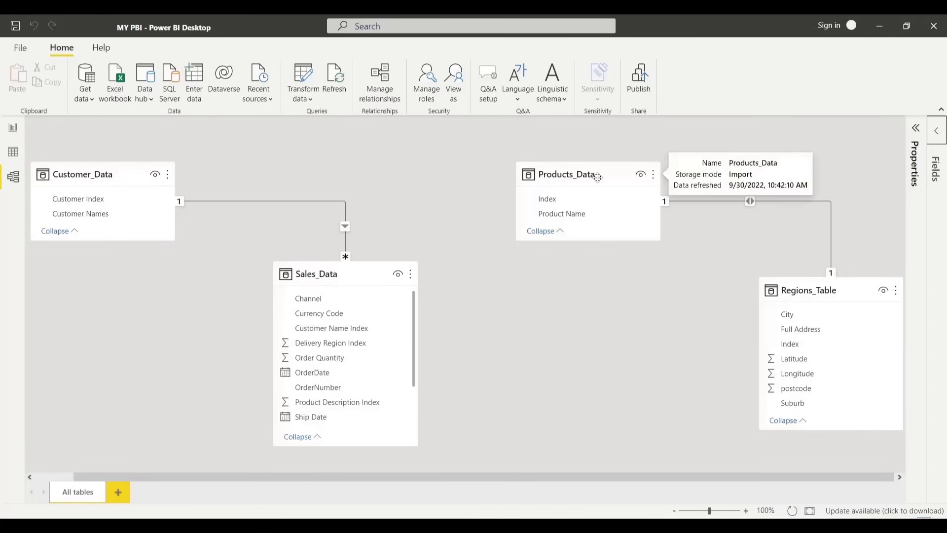
mouse_move(803, 295)
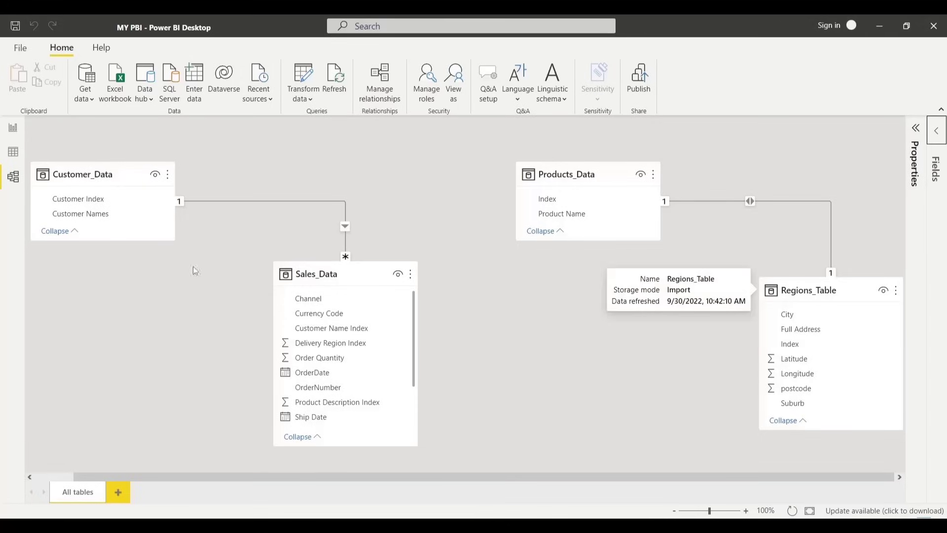
left_click(13, 128)
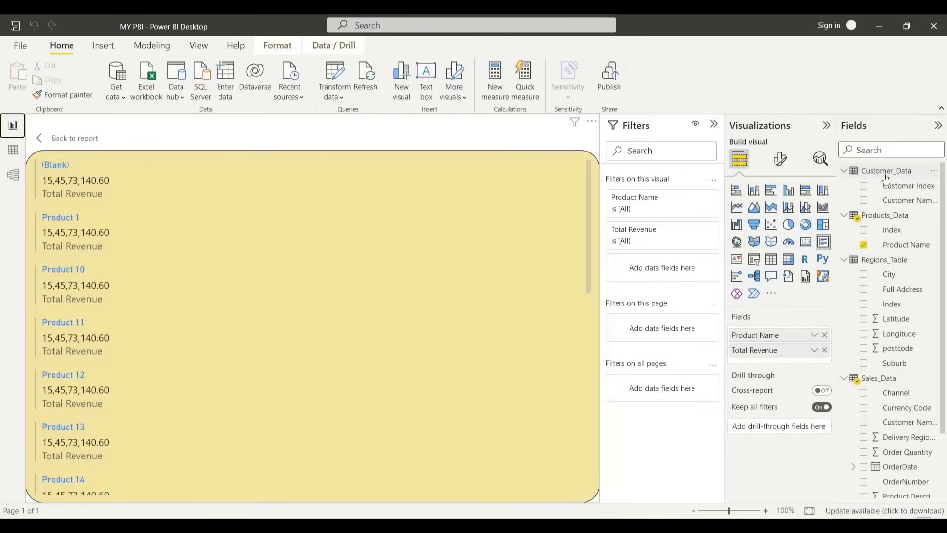
left_click(13, 176)
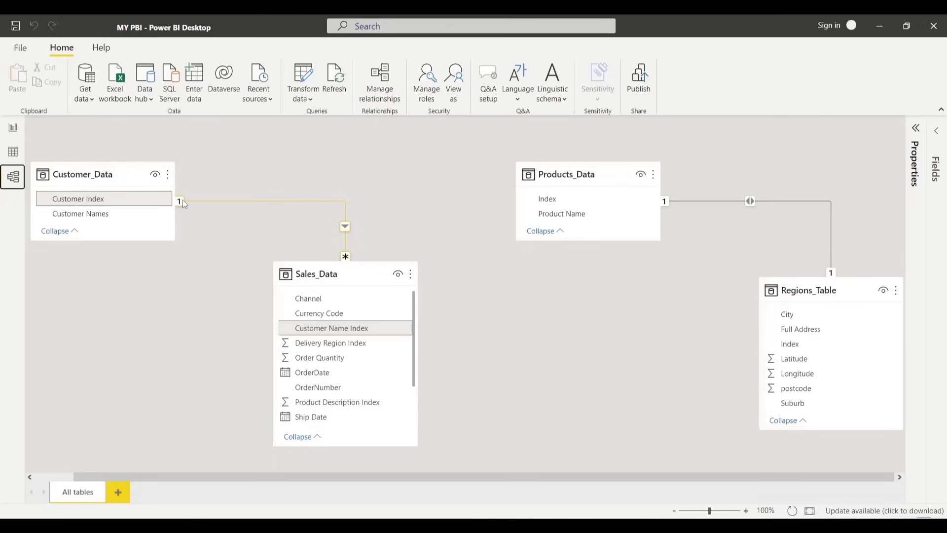
Delete the Customer_Data–Sales_Data and Products_Data–Regions_Table relationships, then nudge Customer_Data slightly right
mouse_move(594, 172)
right_click(260, 202)
left_click(273, 209)
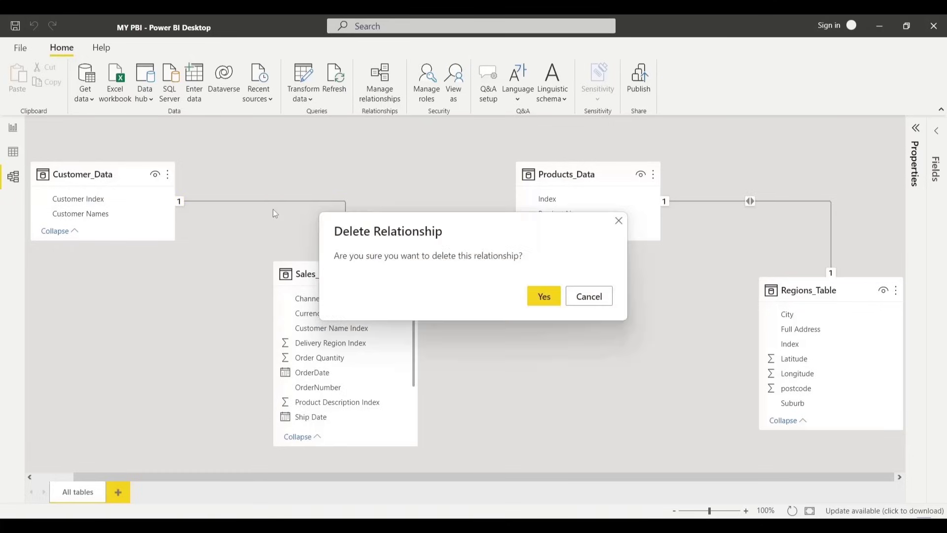
left_click(544, 296)
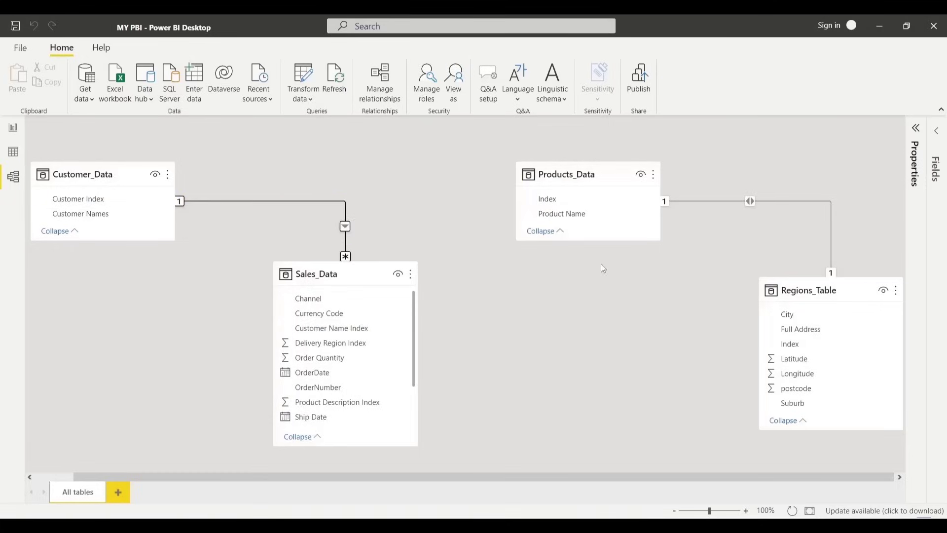
right_click(709, 203)
left_click(724, 215)
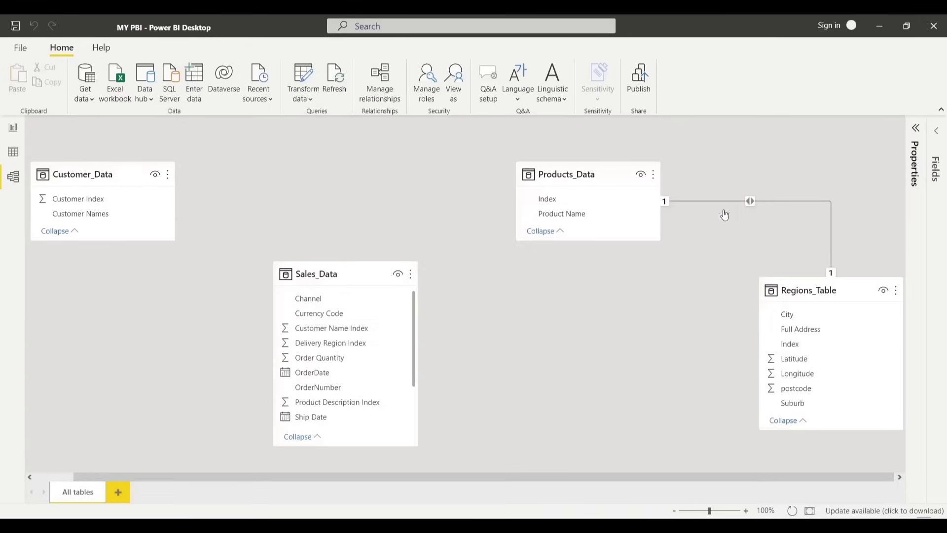
left_click(543, 295)
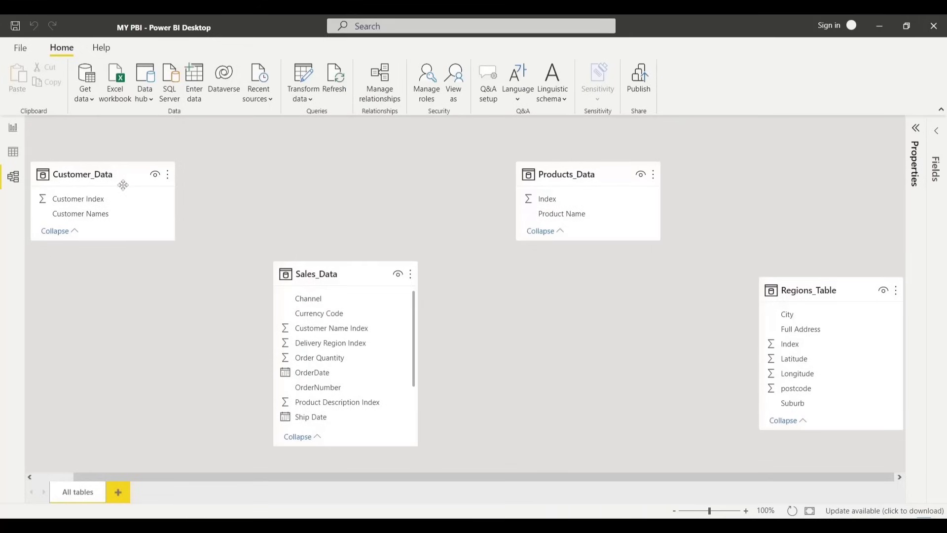
left_click_drag(123, 185, 137, 185)
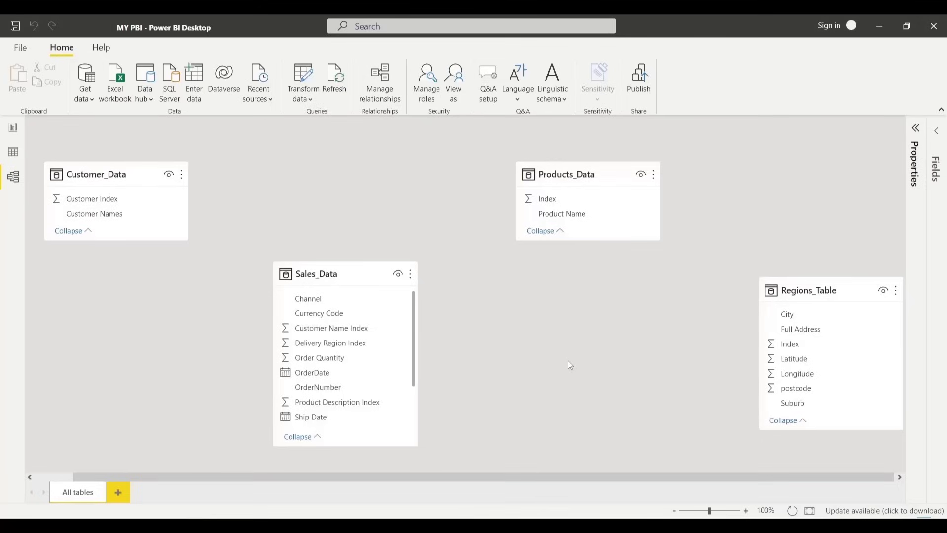
In Data view, browse Customer_Data, Products_Data and Regions_Table, ending on the Sales_Data grid
left_click(14, 154)
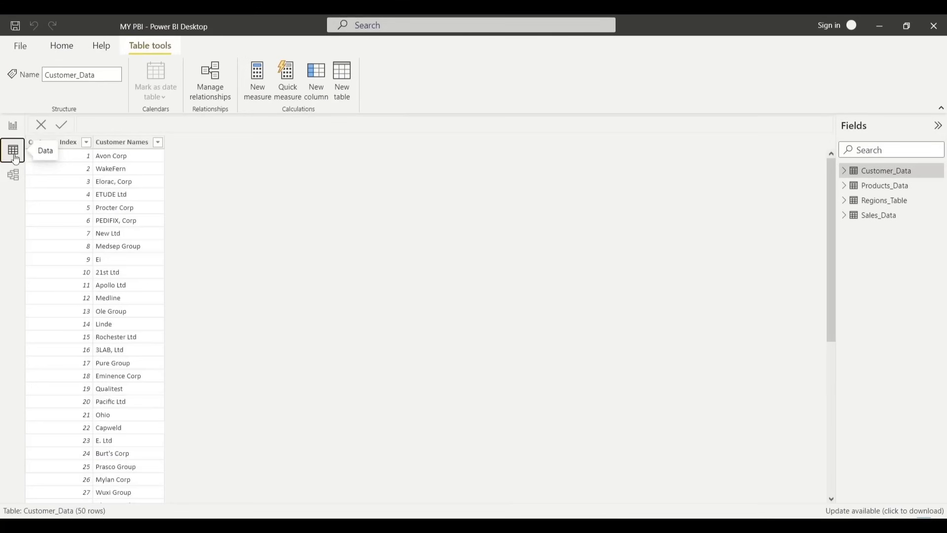
left_click(876, 191)
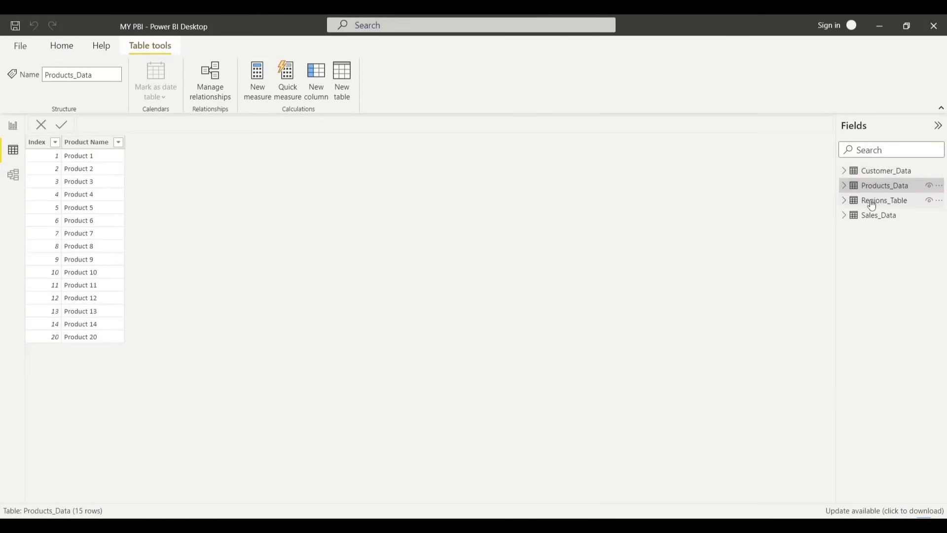
left_click(869, 200)
left_click(869, 217)
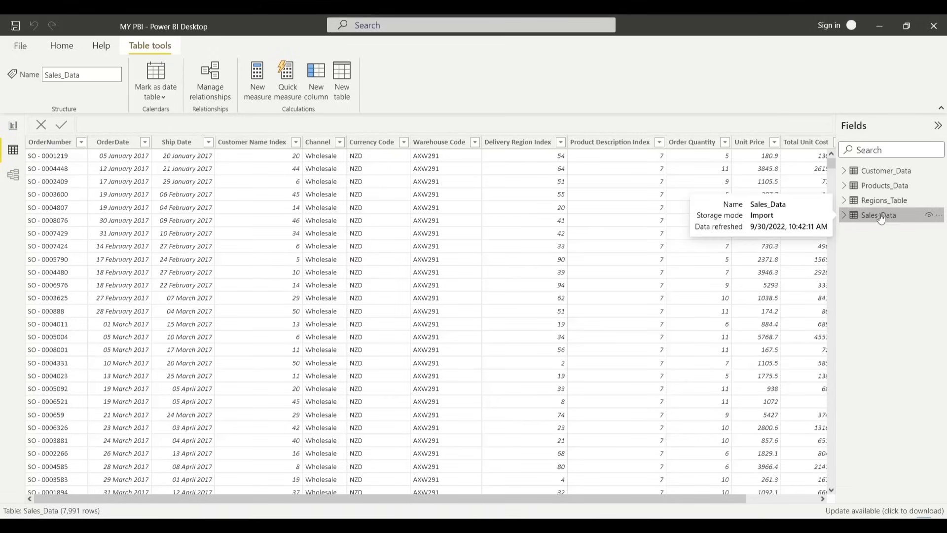
left_click_drag(354, 495, 320, 507)
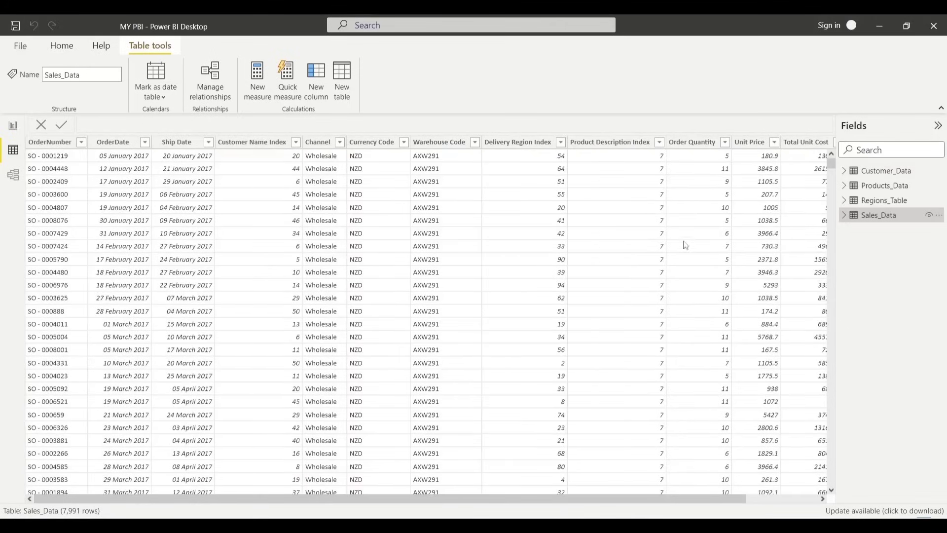
Switch to the Excel workbook and step through its Customers, Regions and Products sheets
key("alt+Tab")
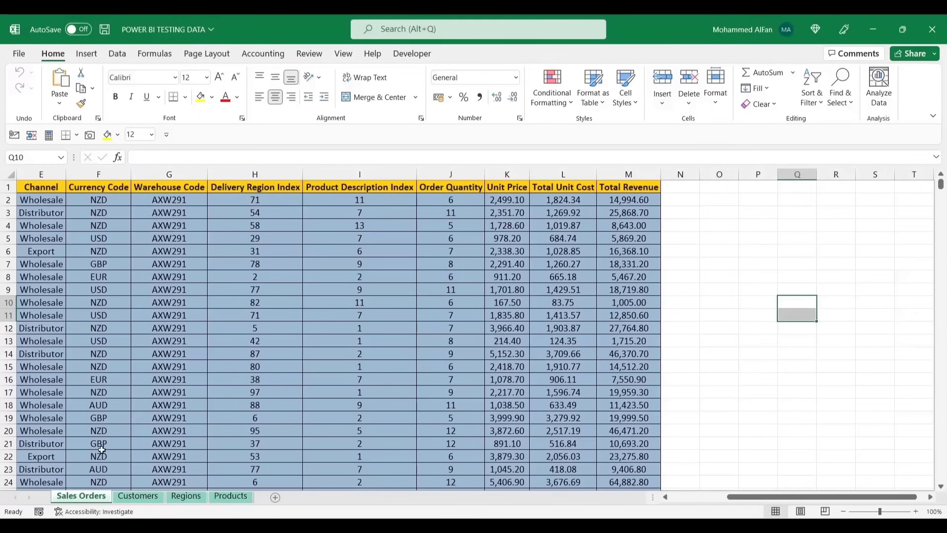
left_click_drag(198, 392, 2, 368)
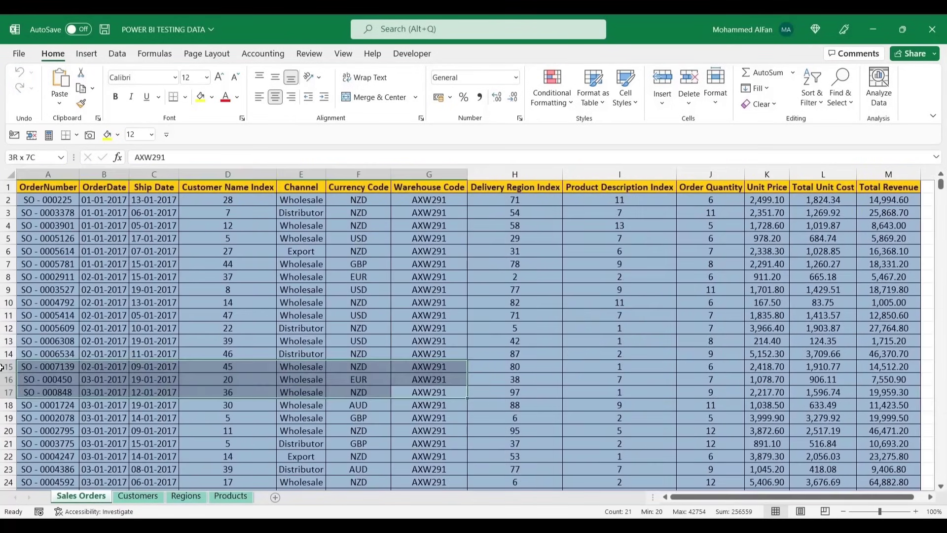
left_click_drag(63, 174, 823, 174)
left_click(429, 290)
left_click(128, 496)
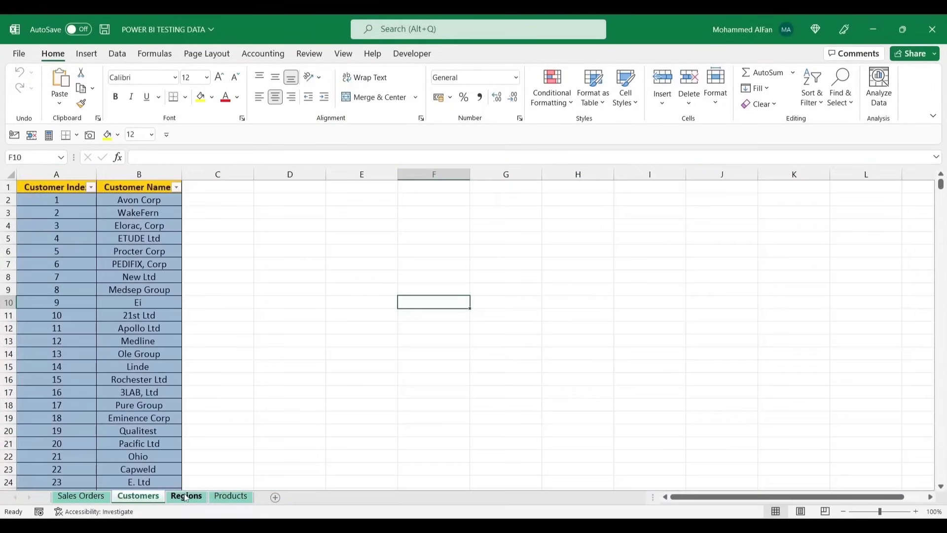
key("ctrl+Page_Down")
key("ctrl+Page_Down")
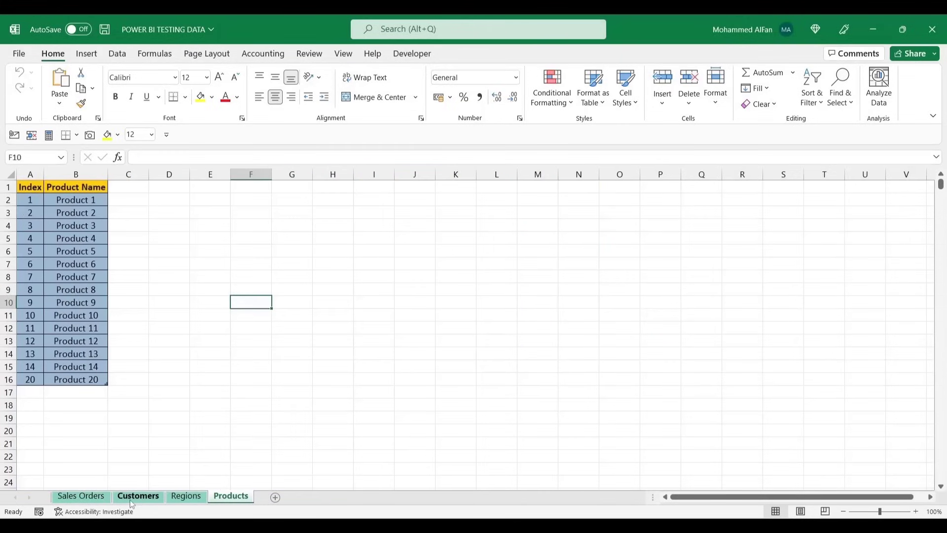
left_click(102, 497)
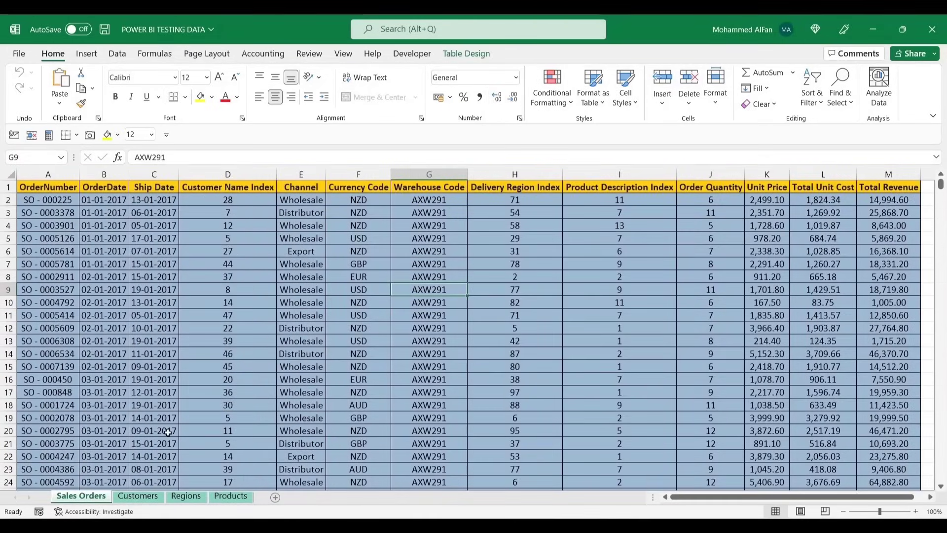
Select the index columns on the Customers, Regions and Products sheets
left_click(137, 496)
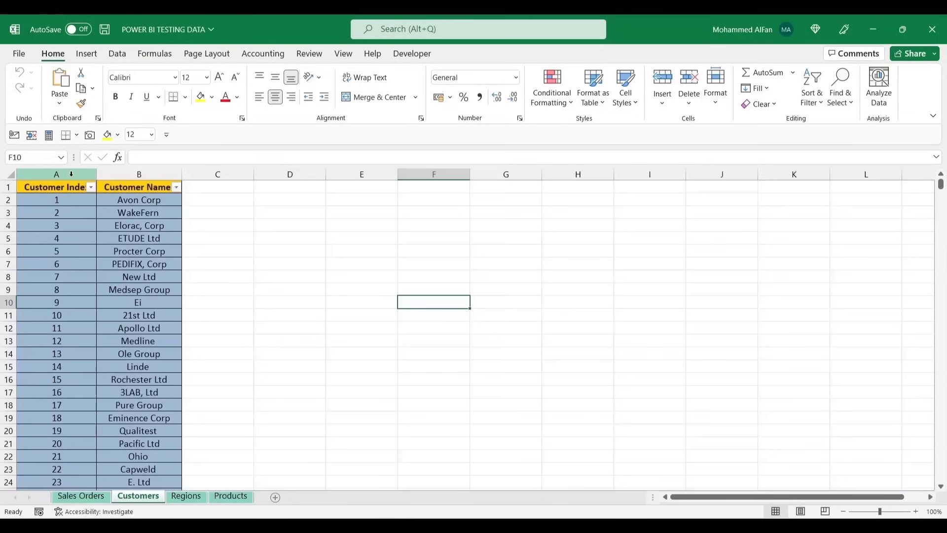
left_click(72, 174)
left_click(186, 495)
left_click(30, 174)
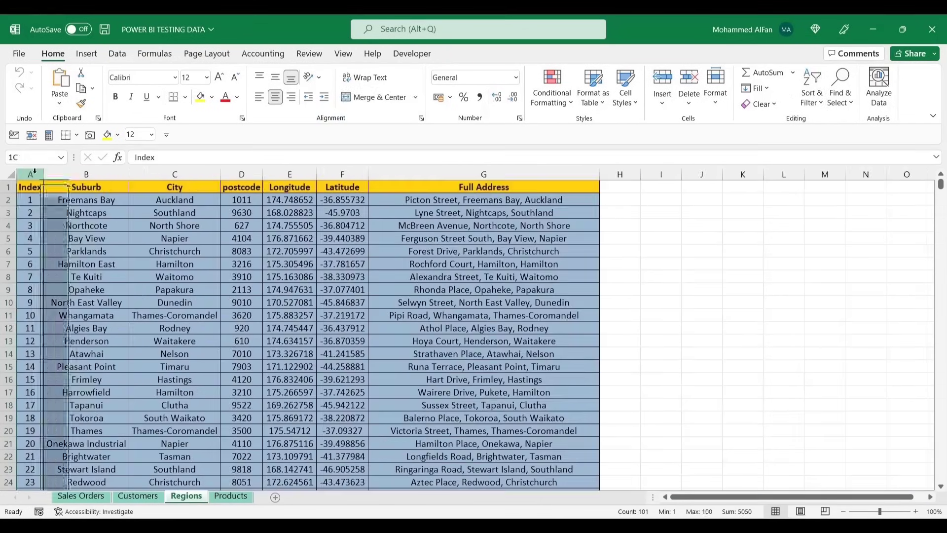
left_click(230, 495)
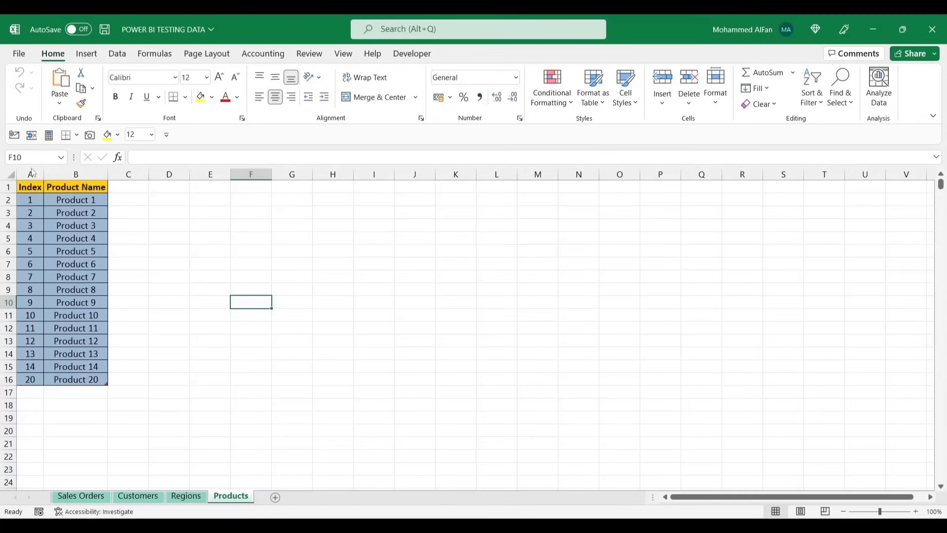
left_click(32, 174)
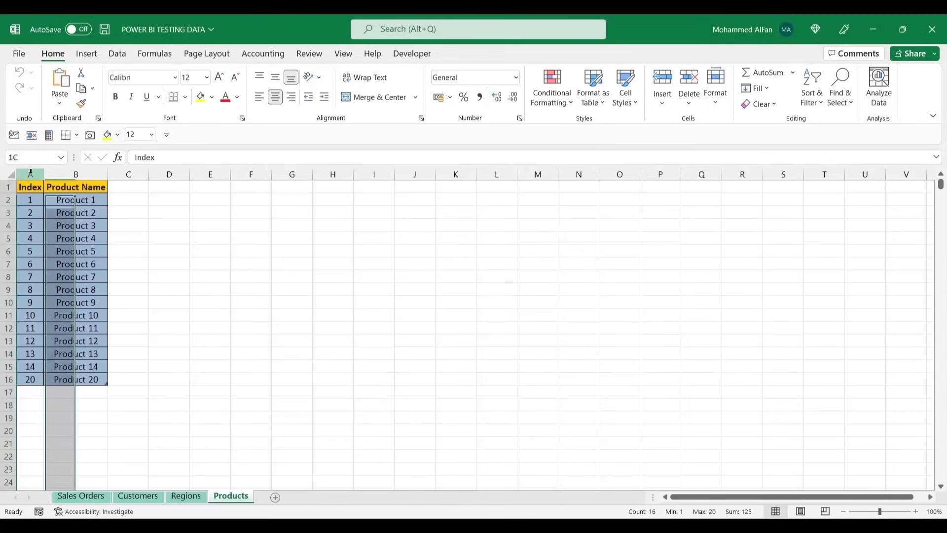
On Sales Orders, select the Customer Name, Product Description and Delivery Region Index columns, then return to Power BI
left_click(92, 499)
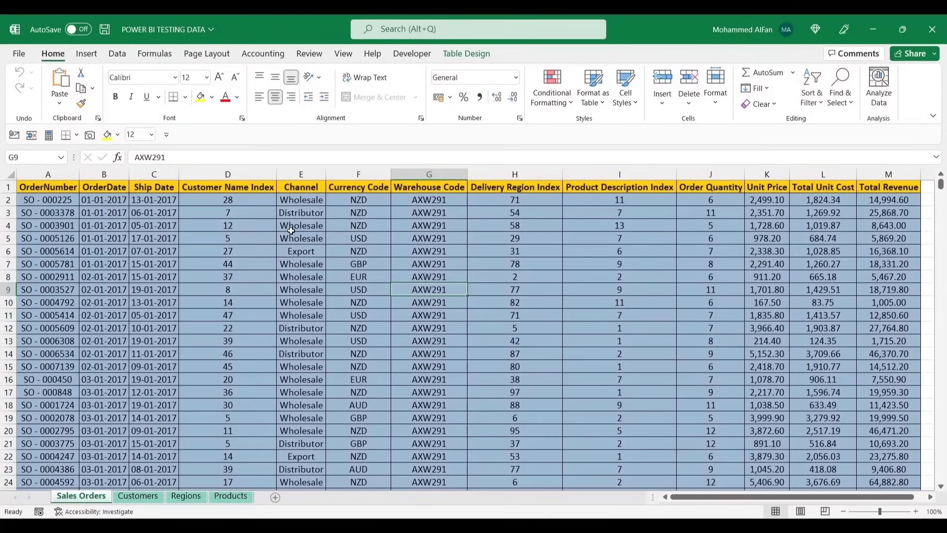
left_click(228, 175)
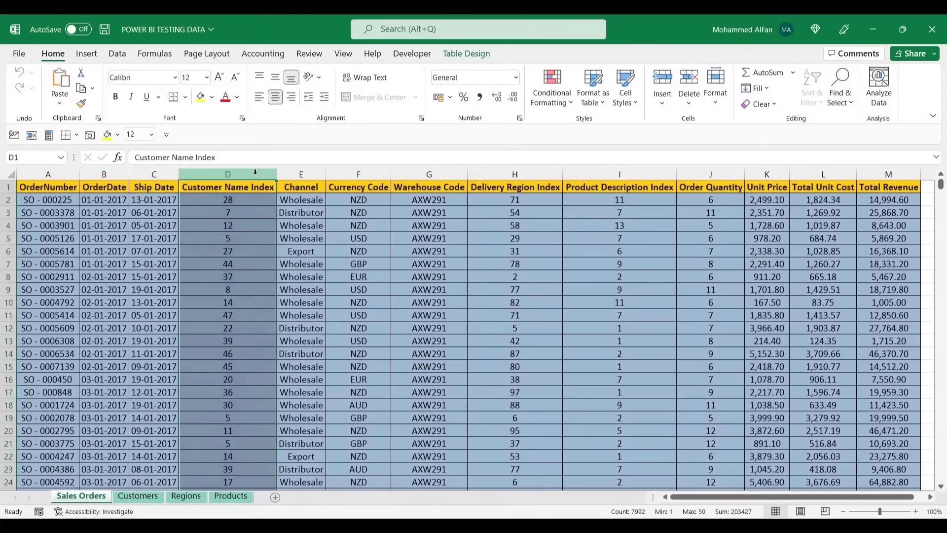
left_click(612, 174, "ctrl")
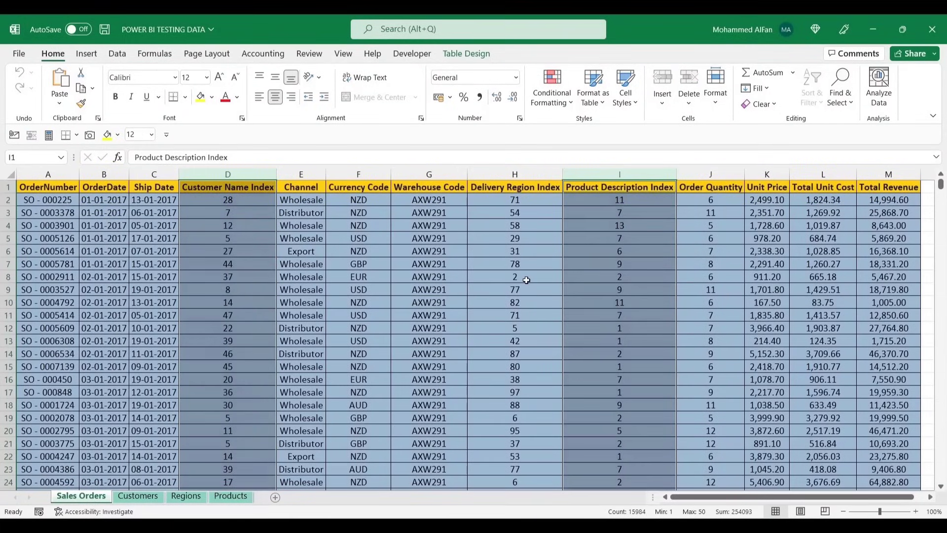
left_click(522, 173, "ctrl")
left_click(541, 261)
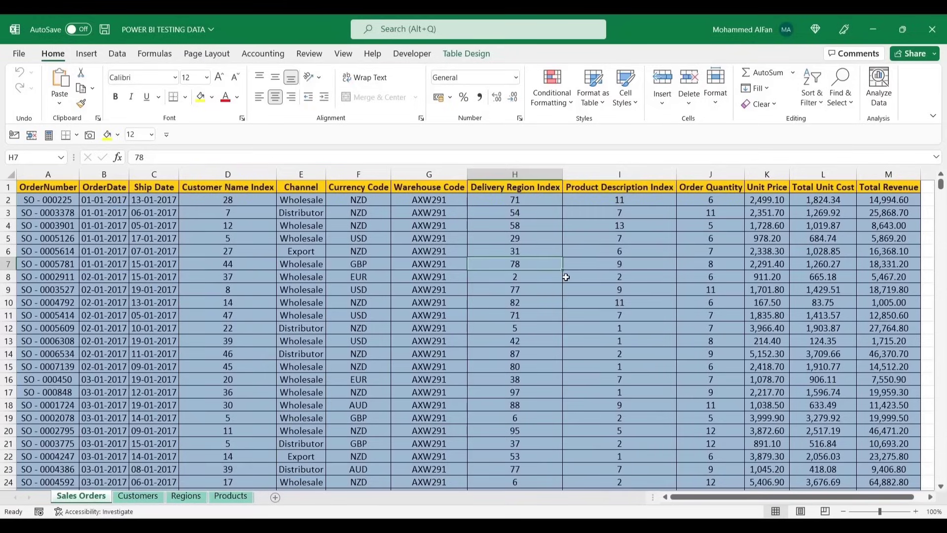
key("alt+Tab")
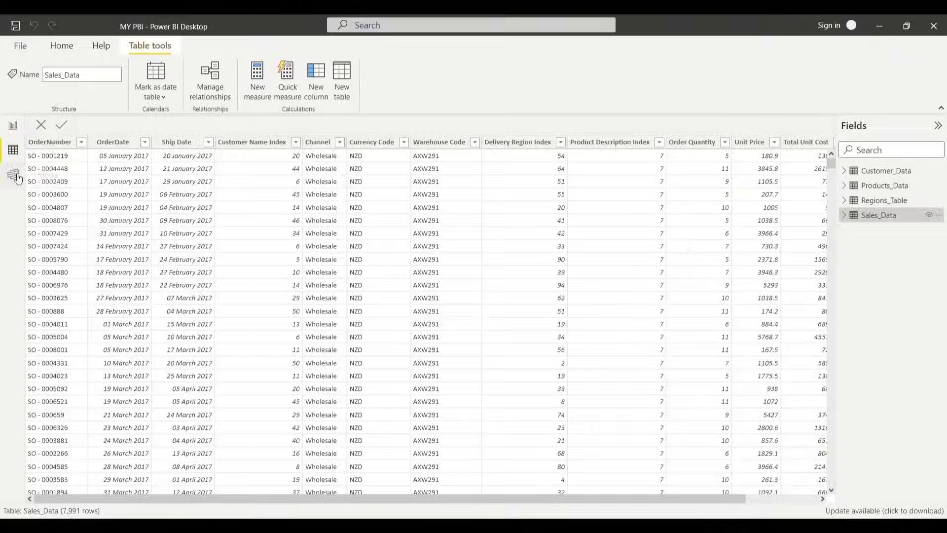
Check the Report view card's identical revenues, then go back to the model diagram of unlinked tables
left_click(13, 176)
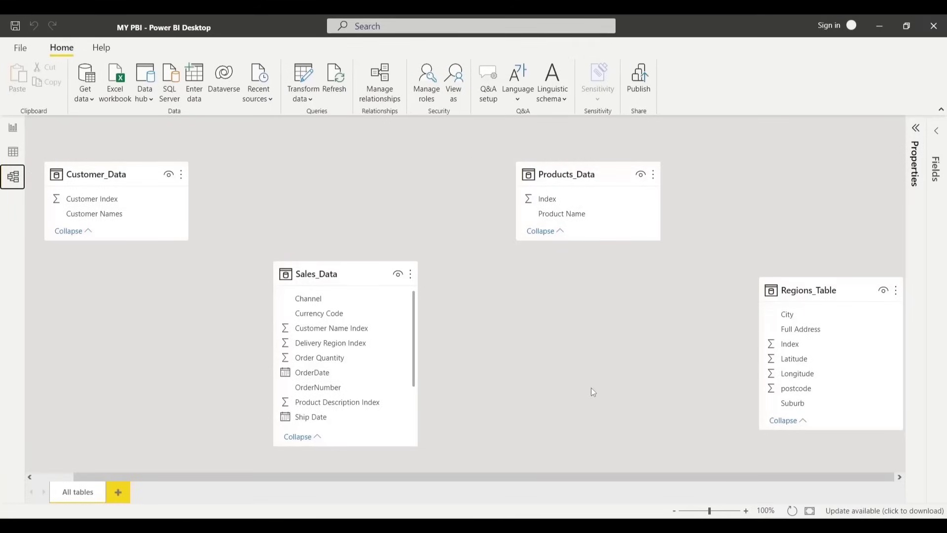
left_click(13, 130)
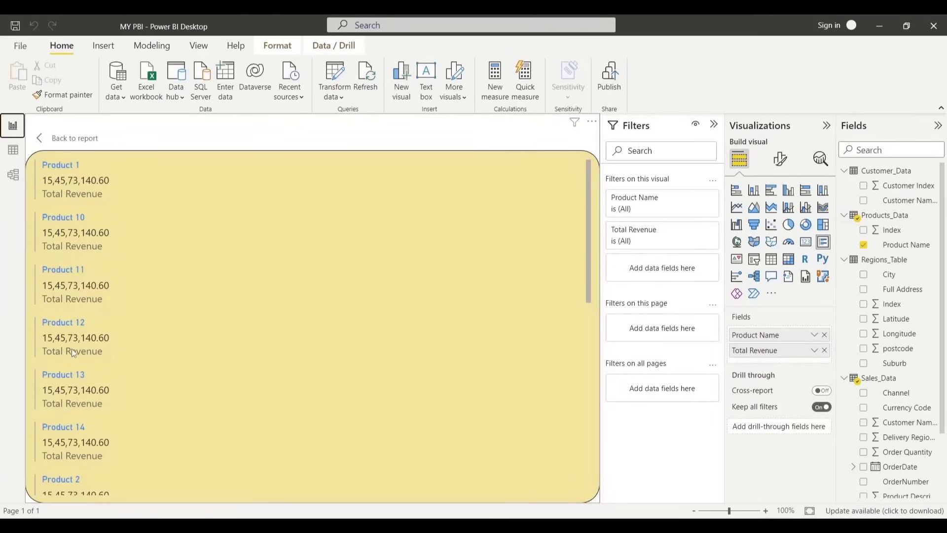
left_click(13, 175)
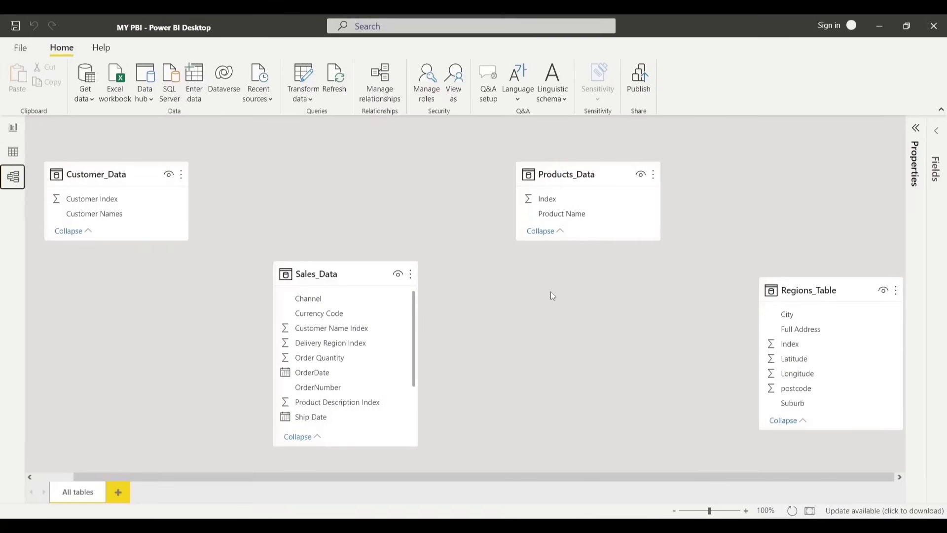
mouse_move(566, 176)
Link Products_Data's Index to Sales_Data's Product Description Index and check the product card in Report view
left_click(566, 204)
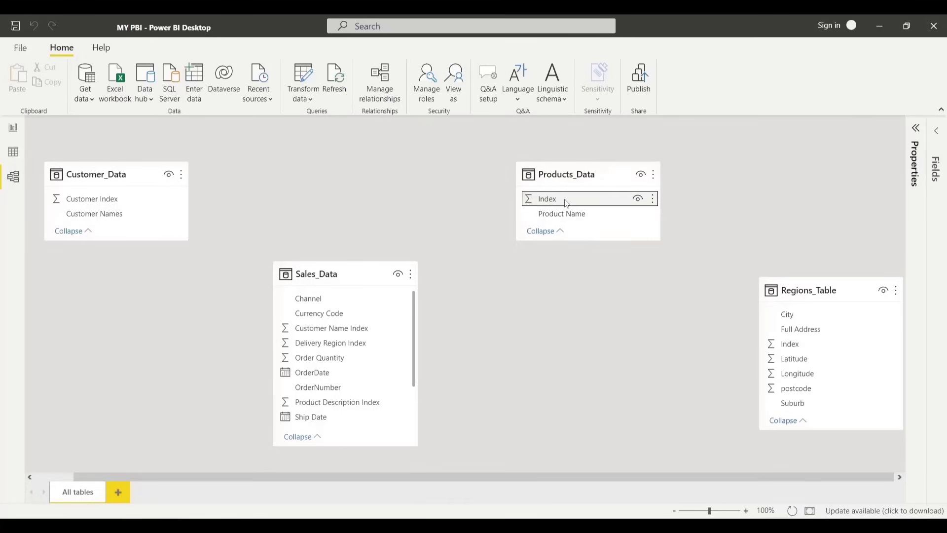
left_click_drag(566, 203, 323, 407)
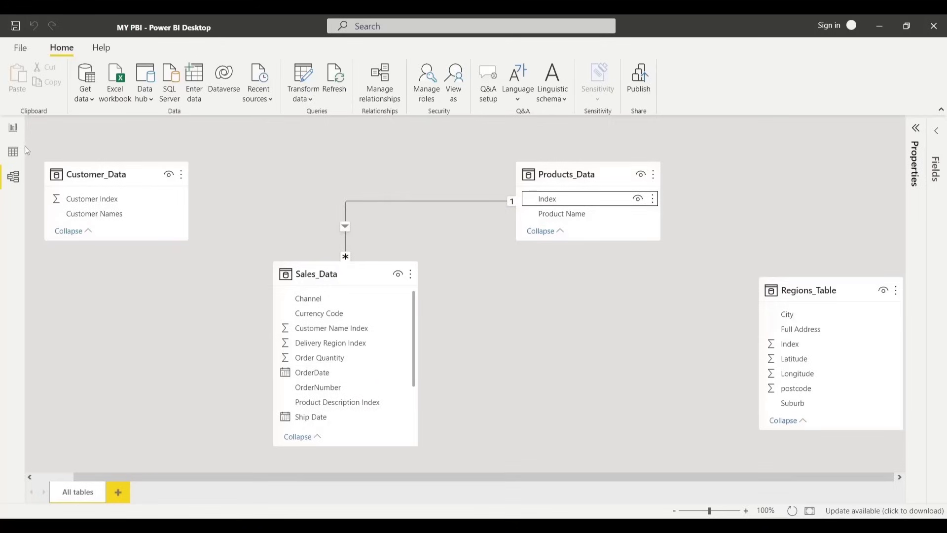
left_click(16, 133)
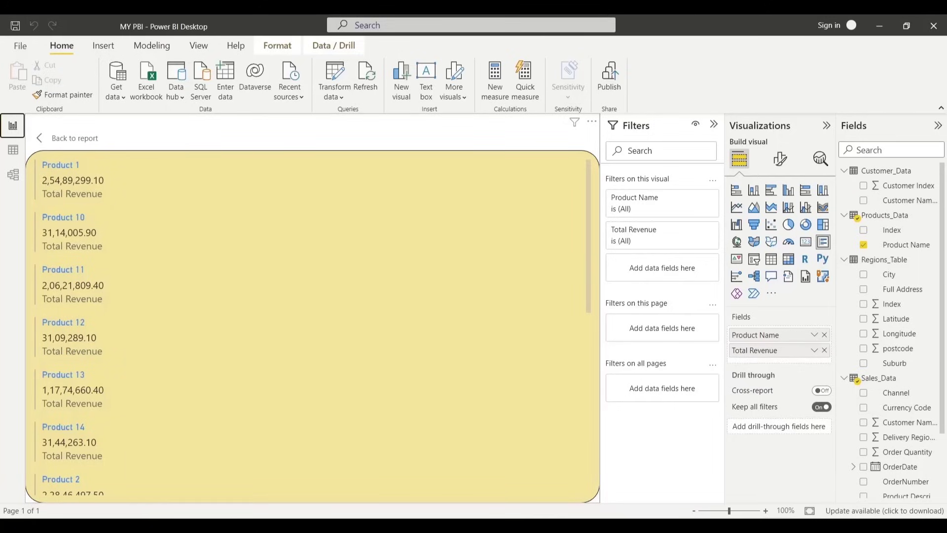
In Excel, filter Sales Orders to Product Description Index 1 and confirm Total Revenue sums to 2,54,89,299.10
mouse_move(595, 526)
left_click(661, 471)
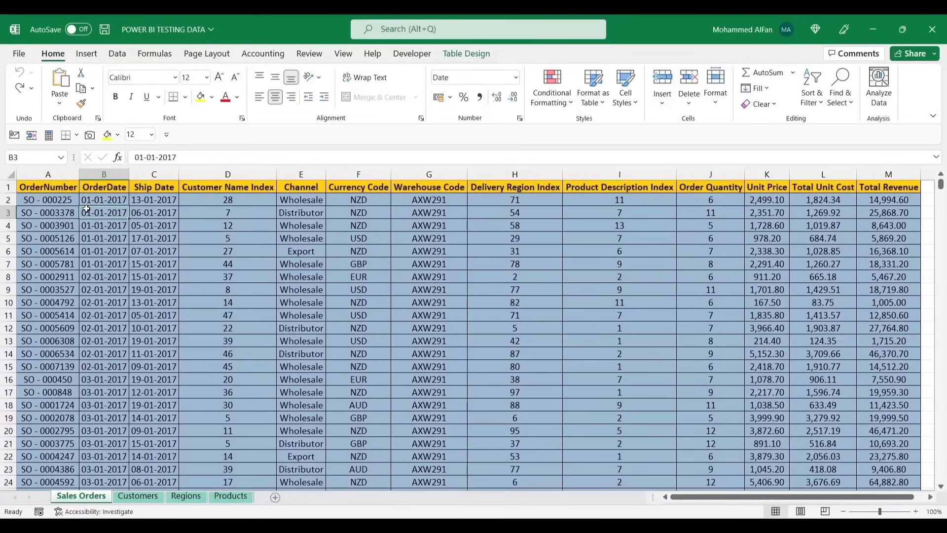
key("ctrl+shift+l")
left_click(671, 187)
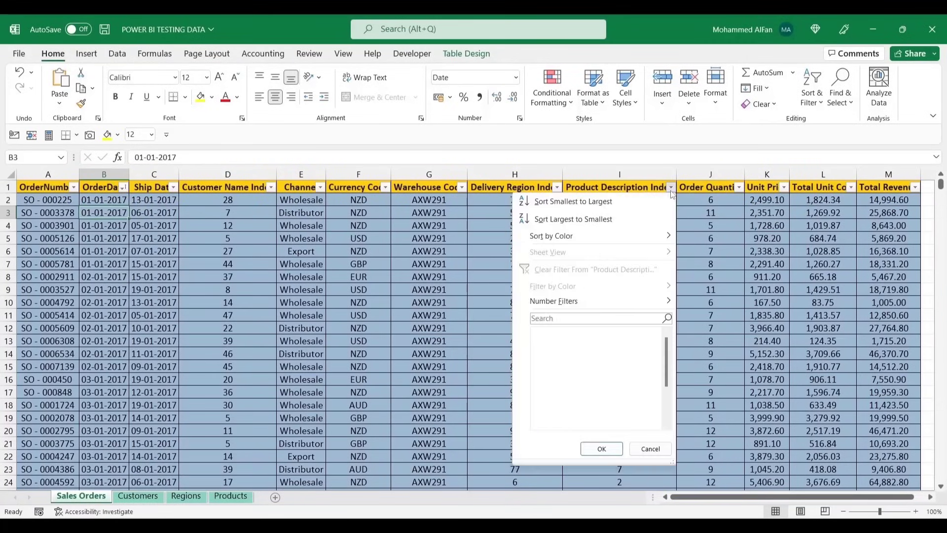
left_click(599, 449)
key("ctrl+period")
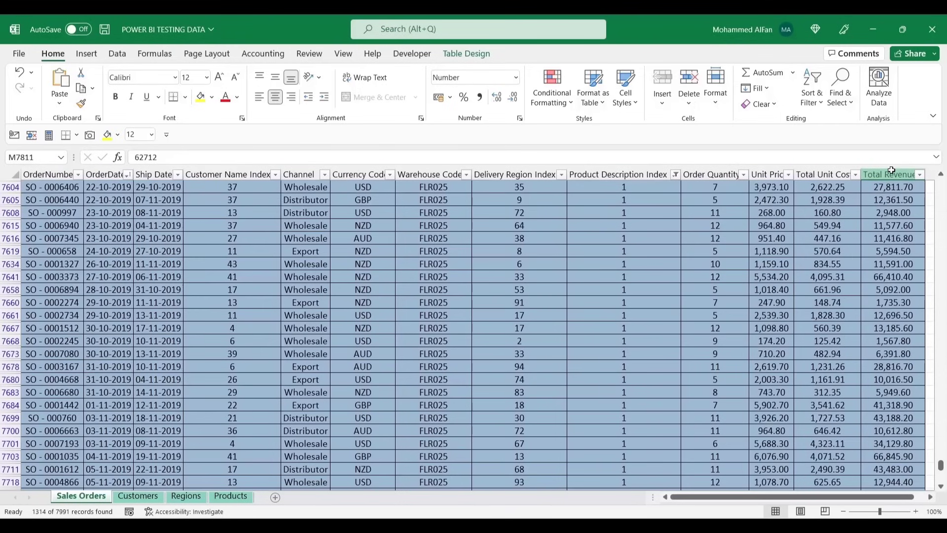
left_click(892, 171)
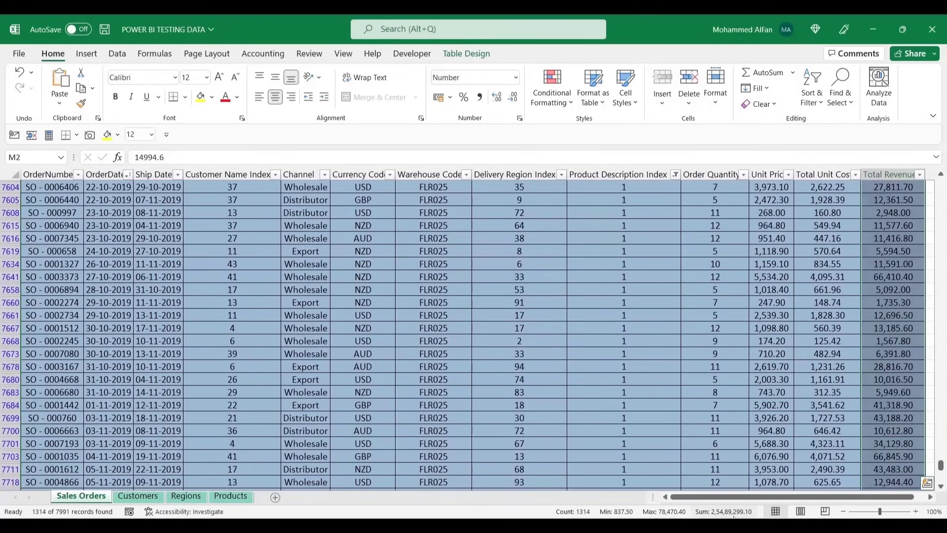
key("alt+Tab")
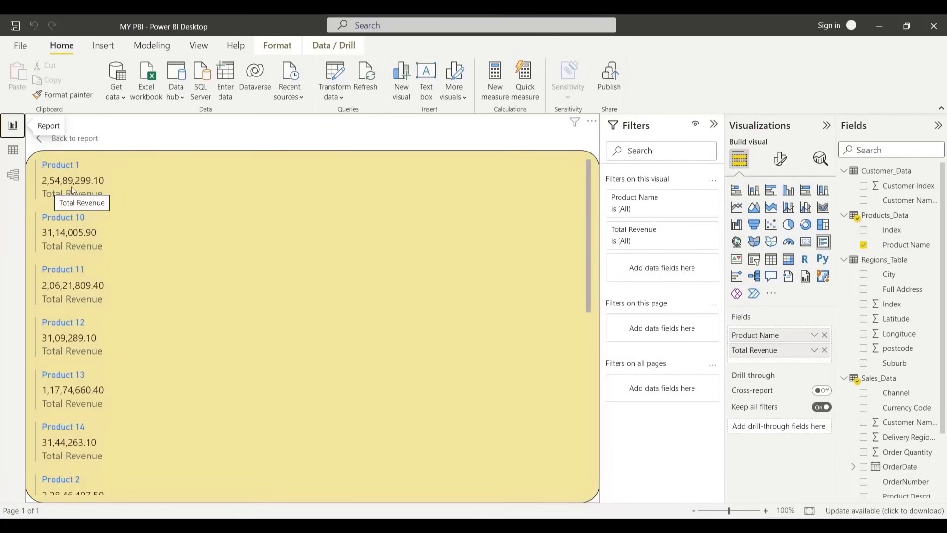
Switch to Model view after a quick look back at the full report page
left_click(13, 174)
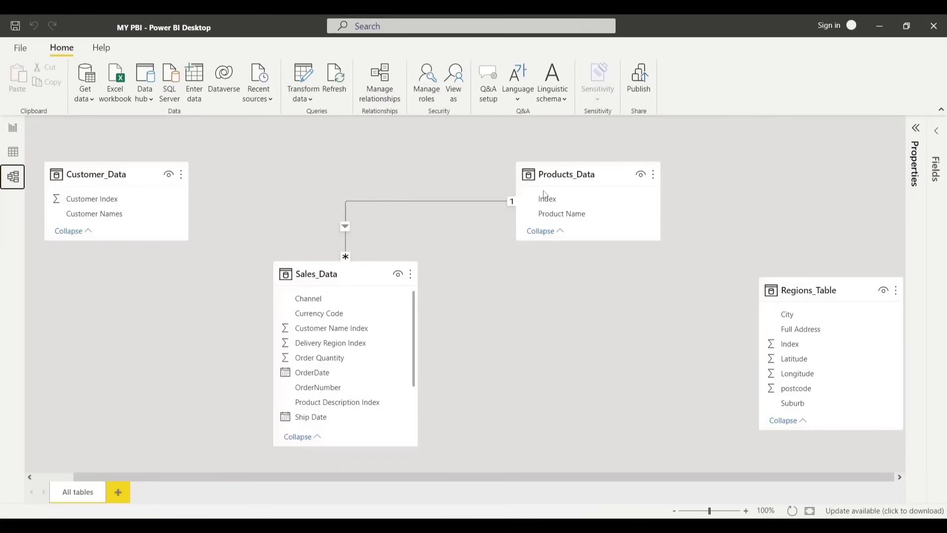
left_click(13, 127)
left_click(39, 140)
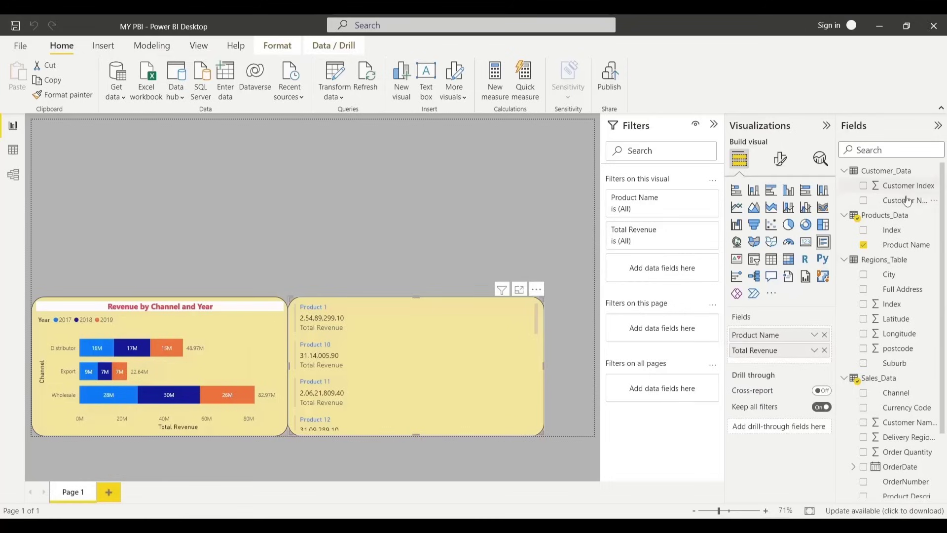
mouse_move(888, 176)
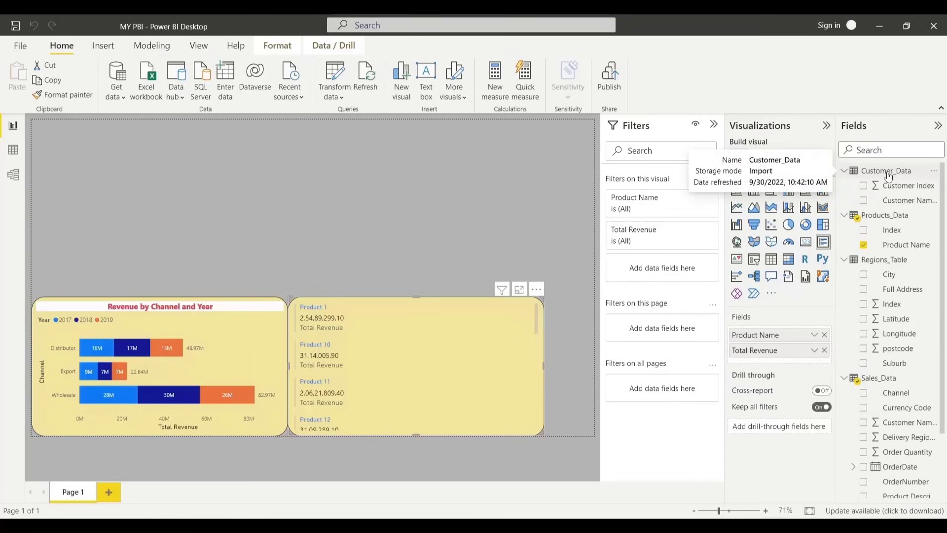
scroll(883, 469, "down", 3)
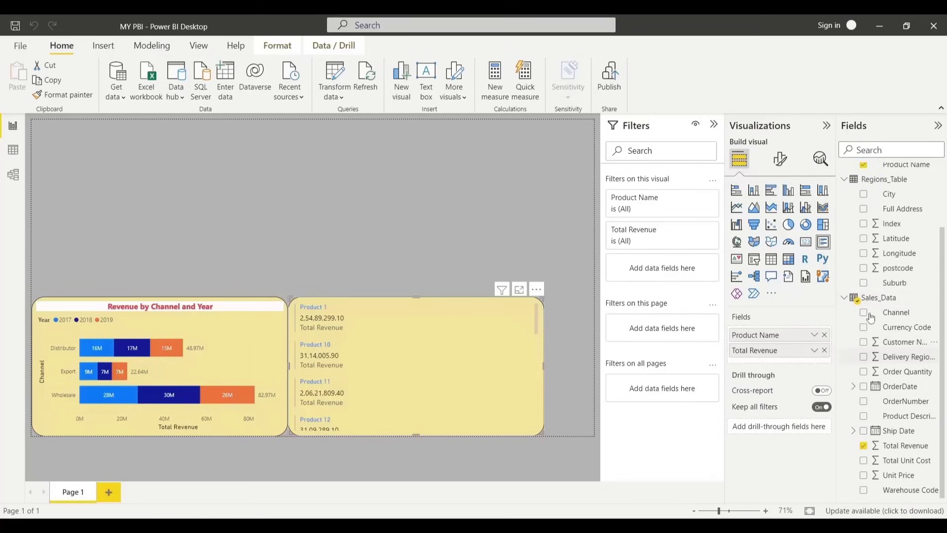
left_click(13, 174)
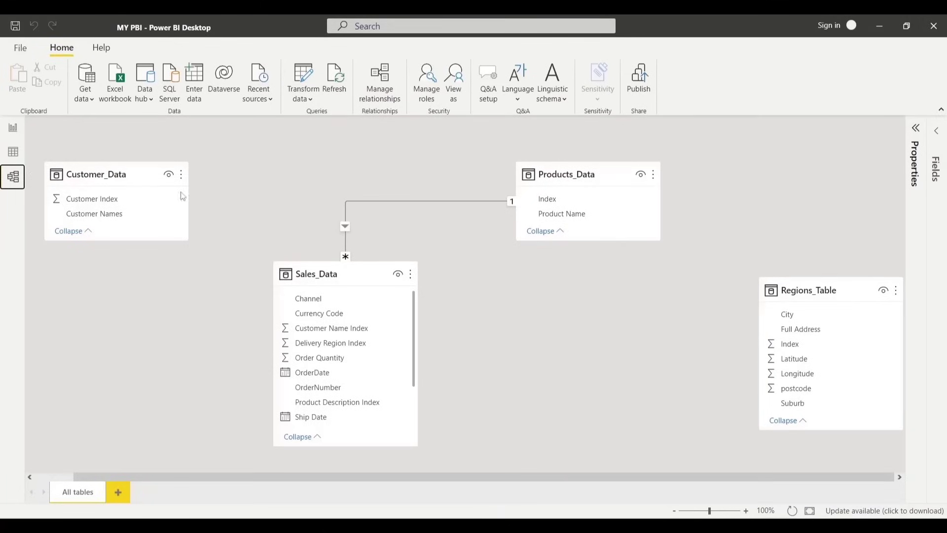
mouse_move(93, 179)
Link Customer Index and Regions_Table Index to Sales_Data's index fields, then go back to the report
left_click(104, 204)
left_click_drag(103, 203, 336, 336)
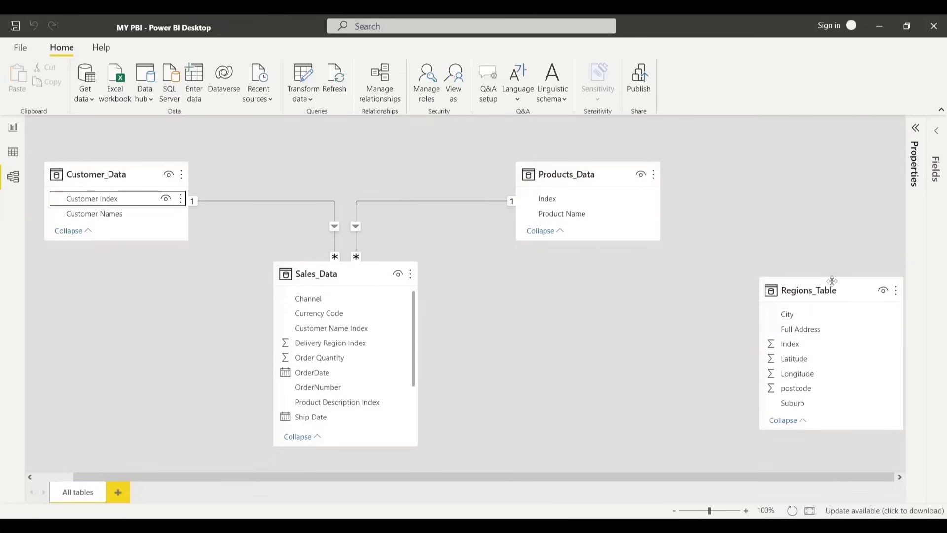
left_click_drag(805, 349, 352, 349)
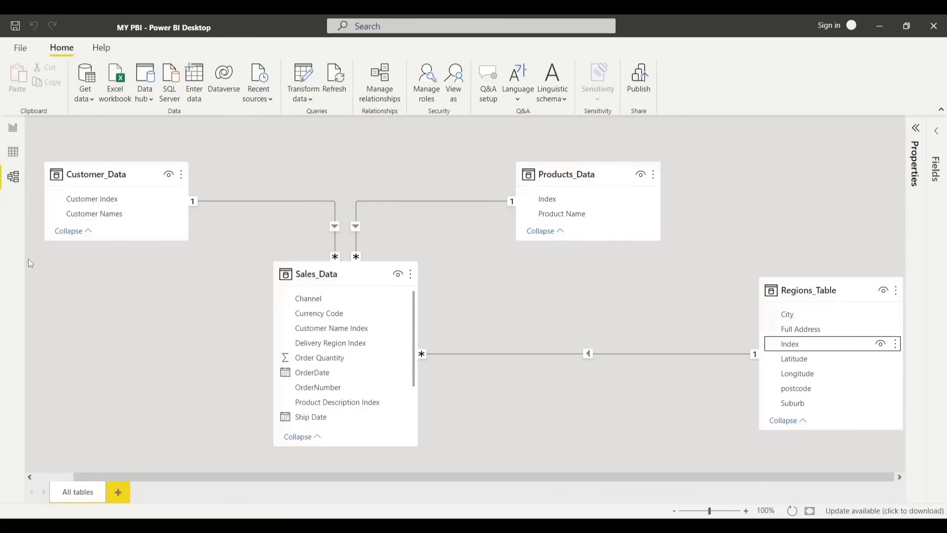
left_click(13, 127)
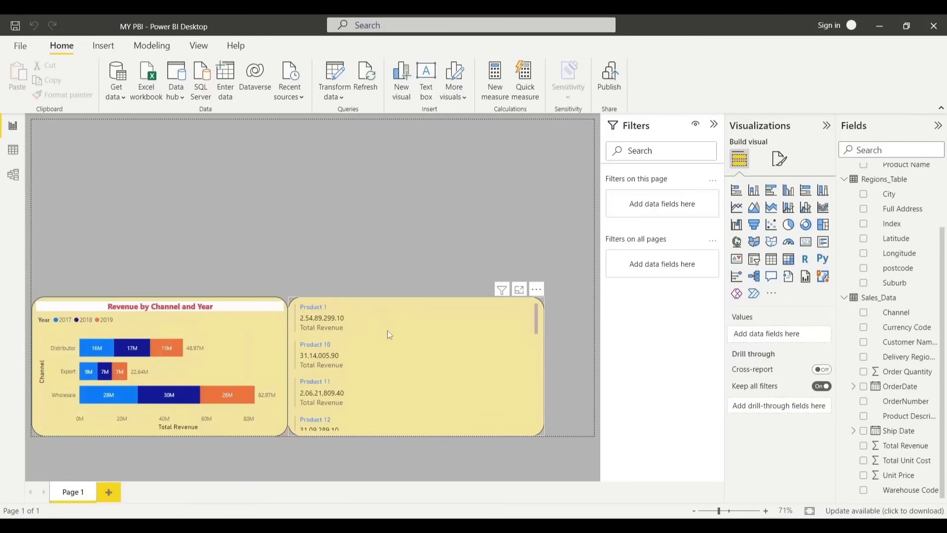
Turn the product revenue card into a stacked column chart
left_click(474, 328)
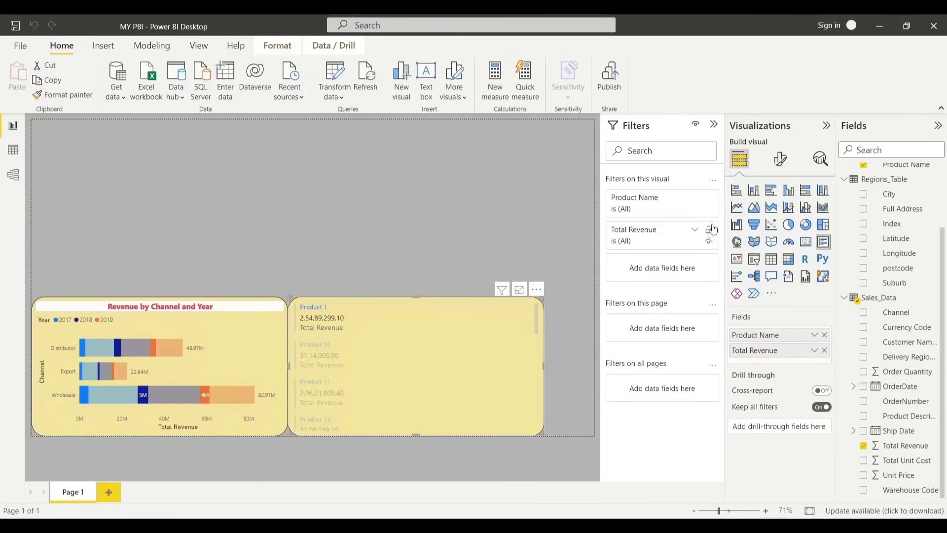
left_click(755, 191)
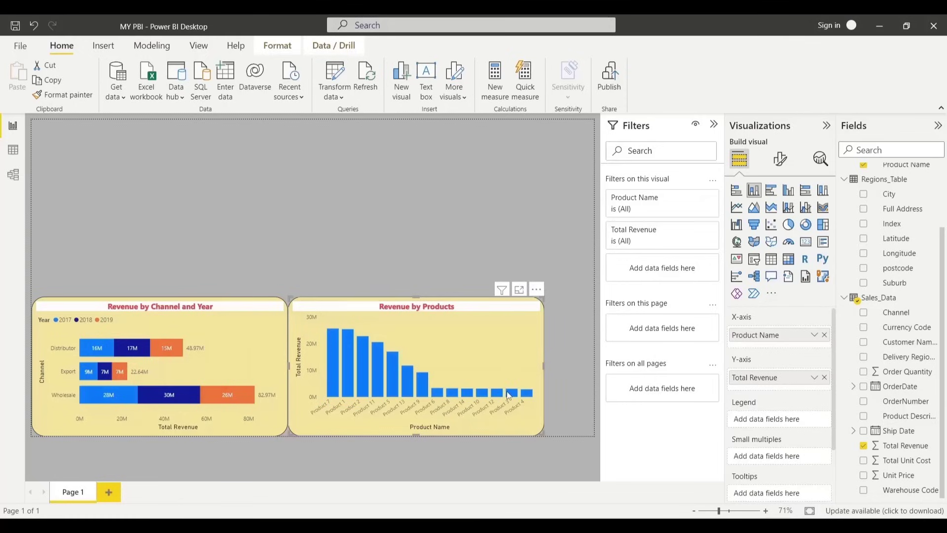
mouse_move(328, 378)
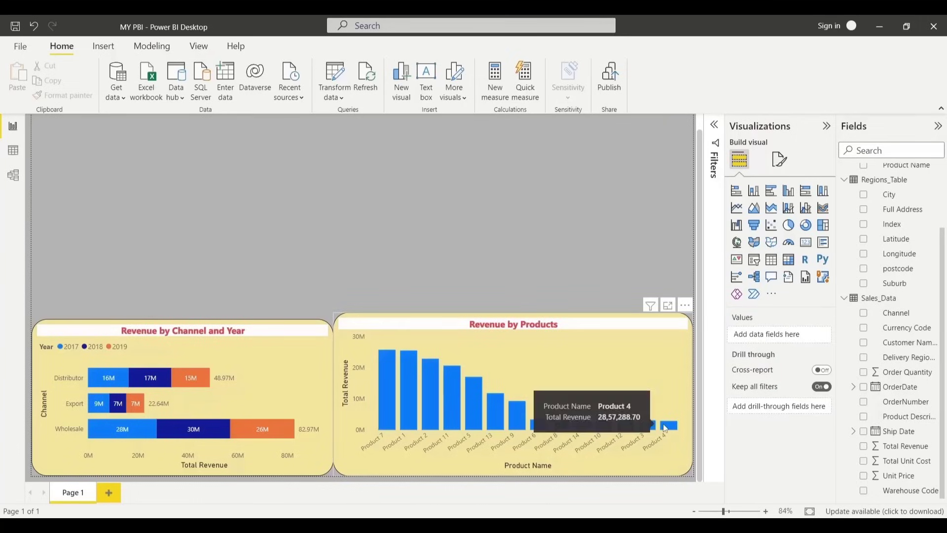
mouse_move(382, 374)
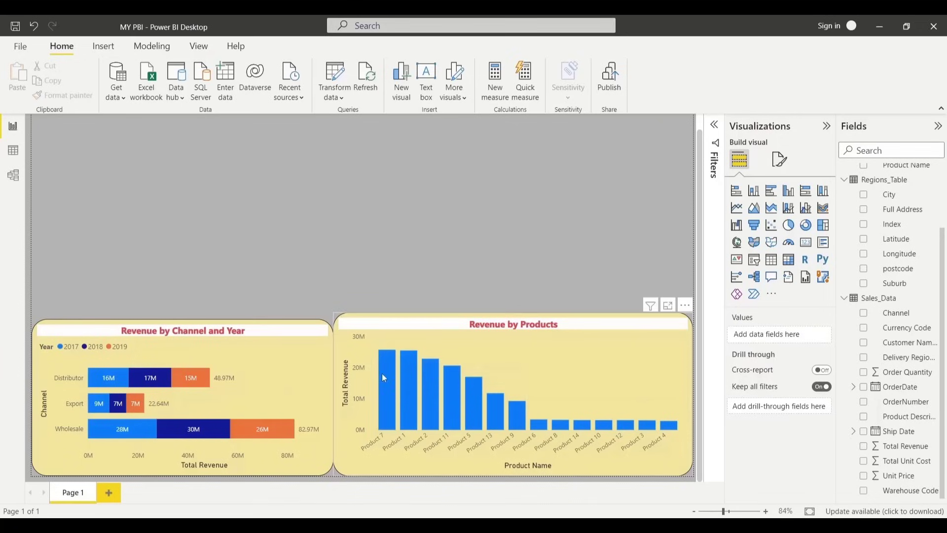
In Focus mode, sort the columns by Total Revenue descending, undoing a trial product-name sort
left_click(669, 306)
left_click(696, 122)
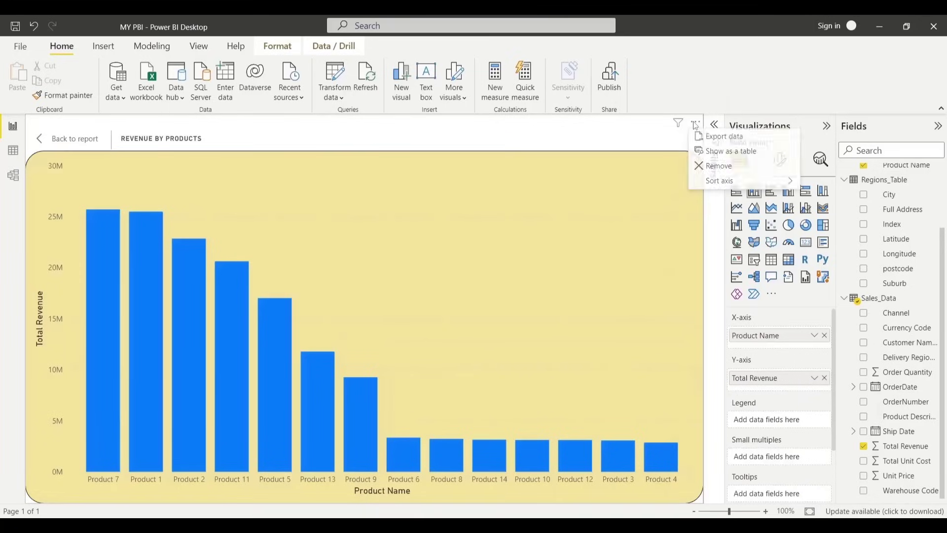
mouse_move(725, 181)
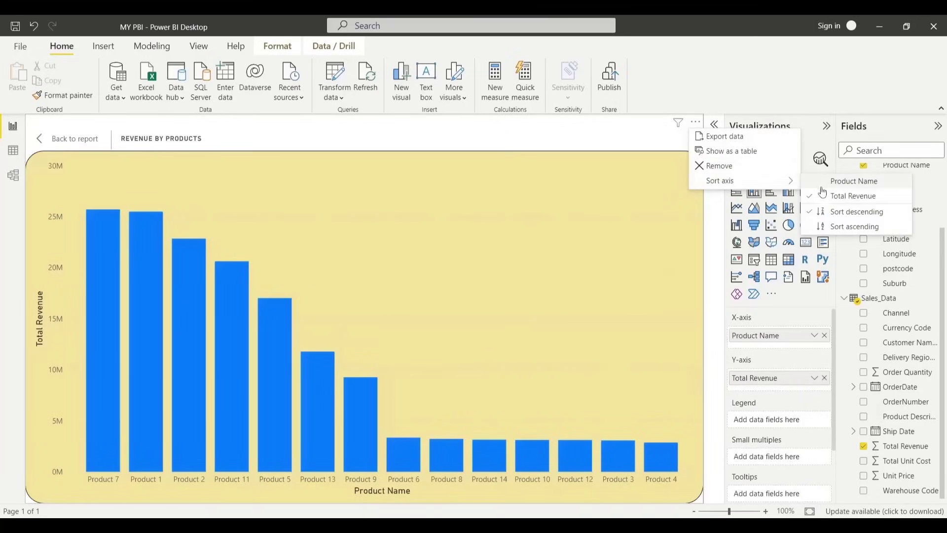
left_click(841, 228)
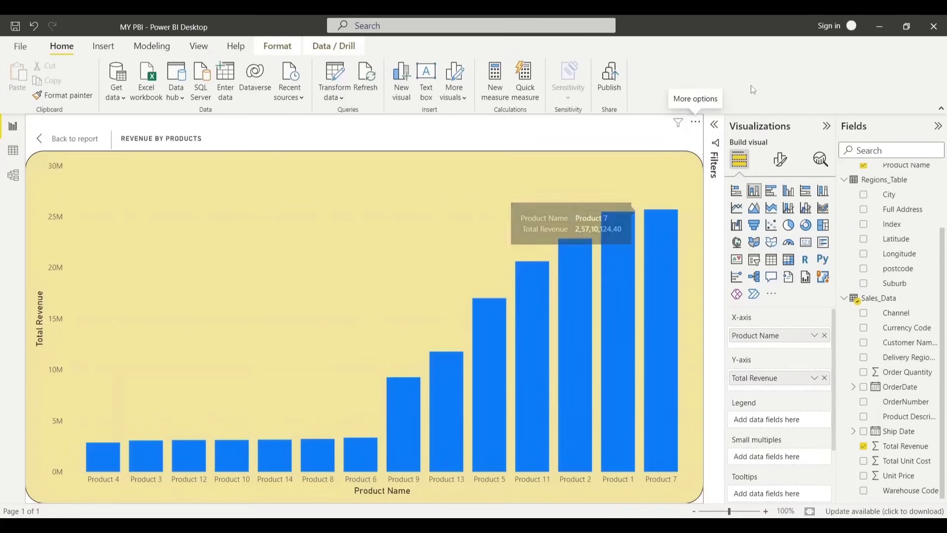
left_click(699, 124)
mouse_move(725, 181)
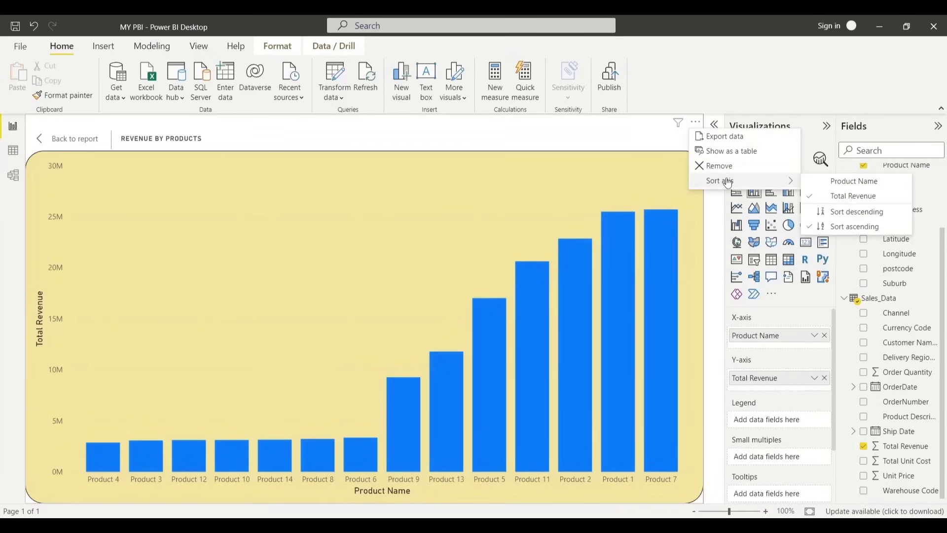
left_click(837, 218)
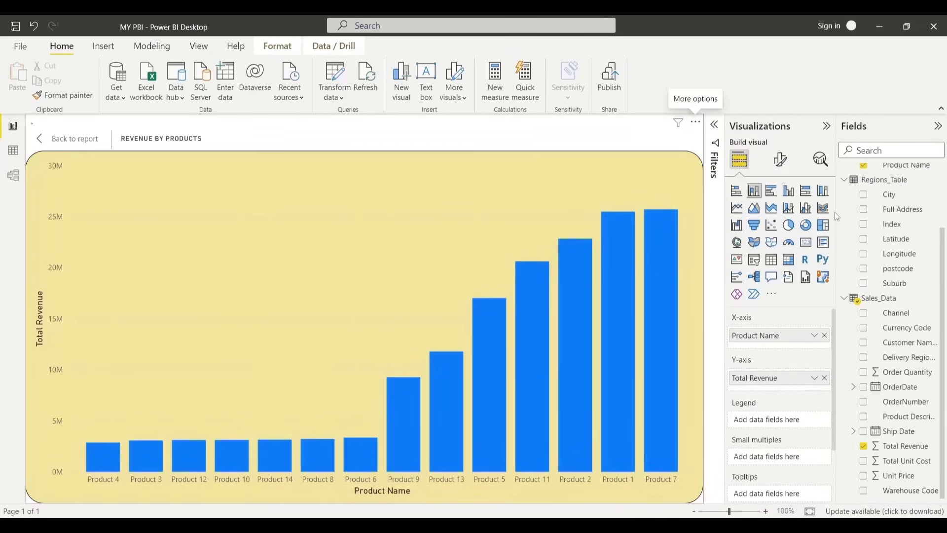
left_click(696, 122)
mouse_move(742, 188)
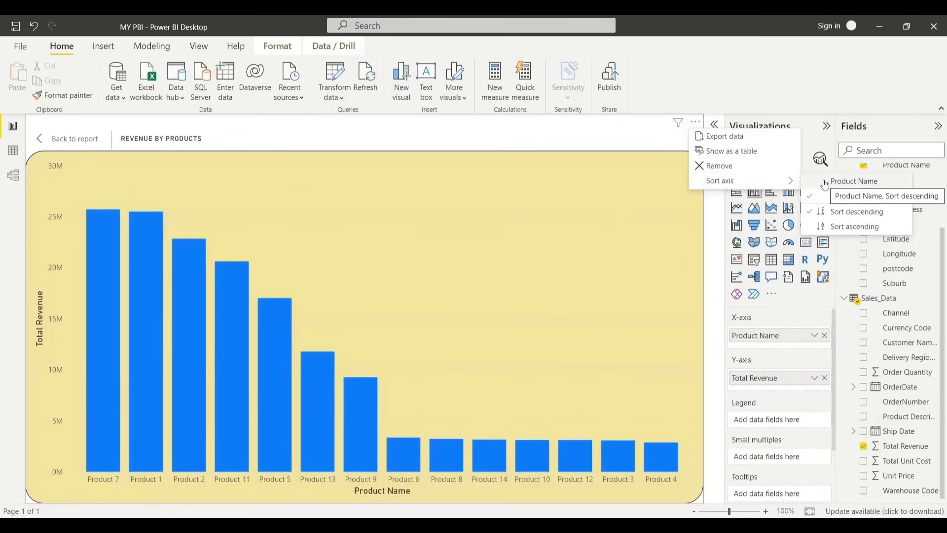
left_click(844, 181)
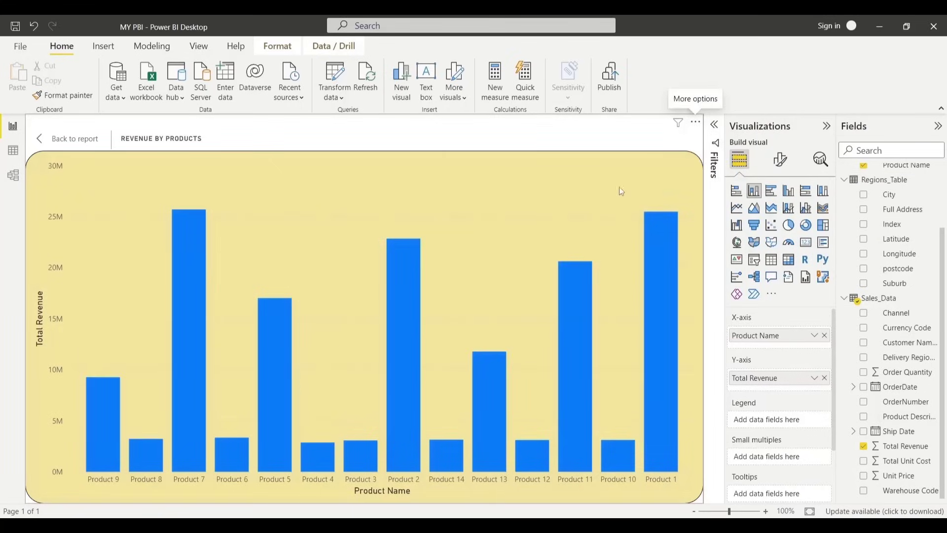
key("ctrl+z")
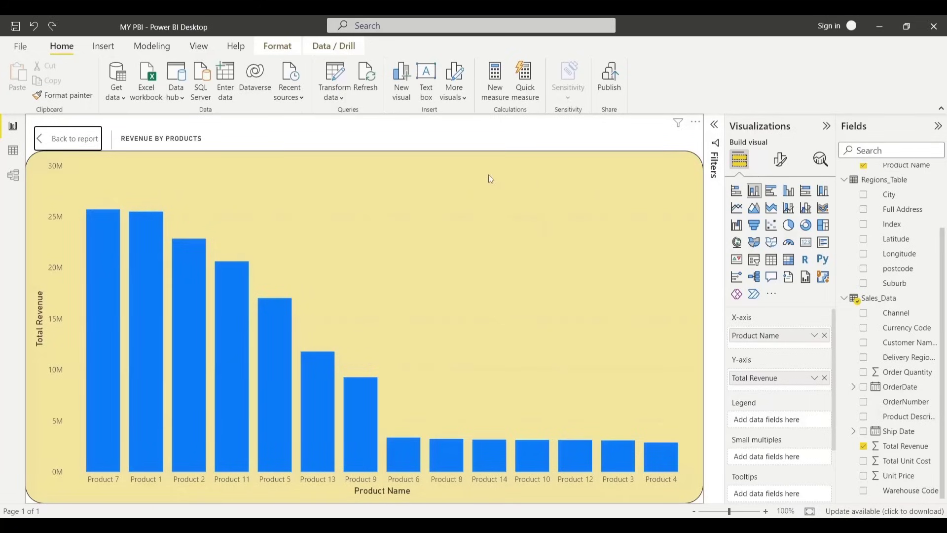
Turn on column data labels, trying orange and red column colours before reverting to blue
left_click(782, 166)
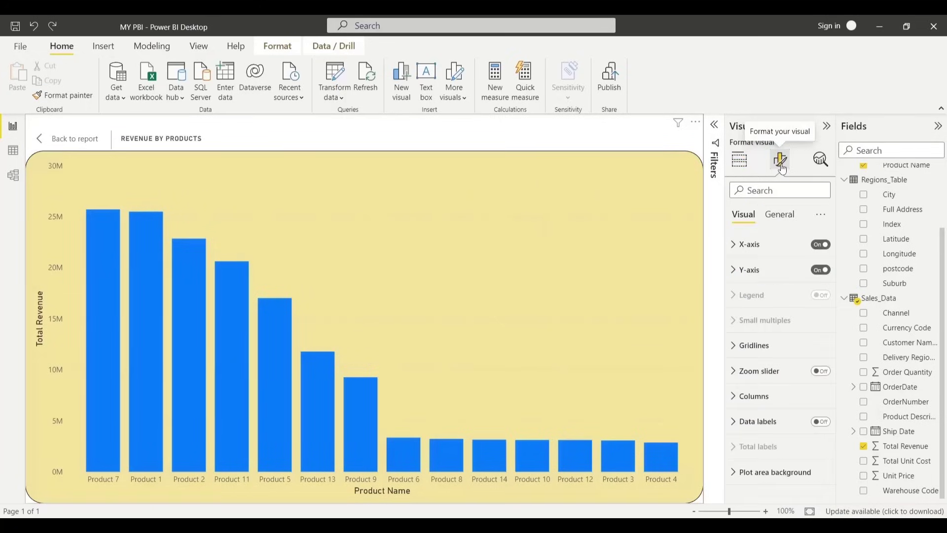
left_click(822, 423)
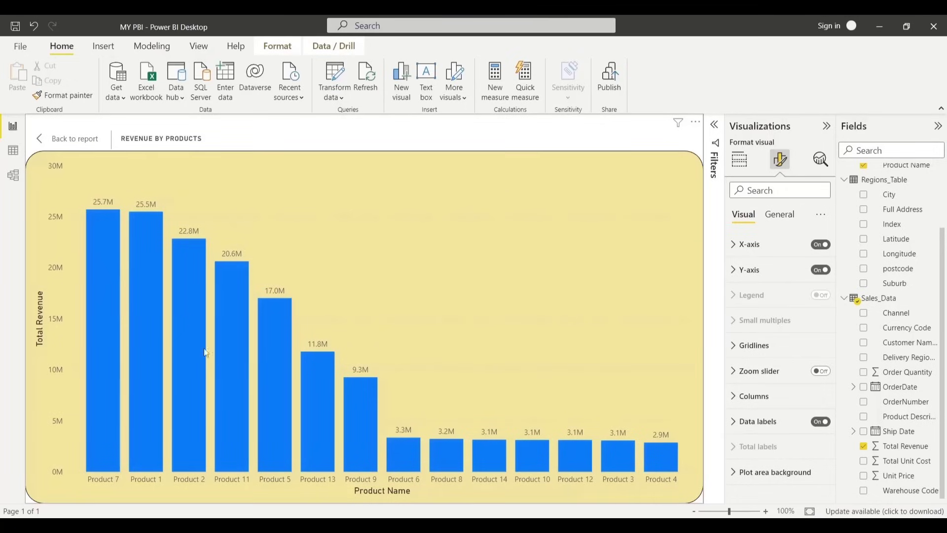
mouse_move(356, 407)
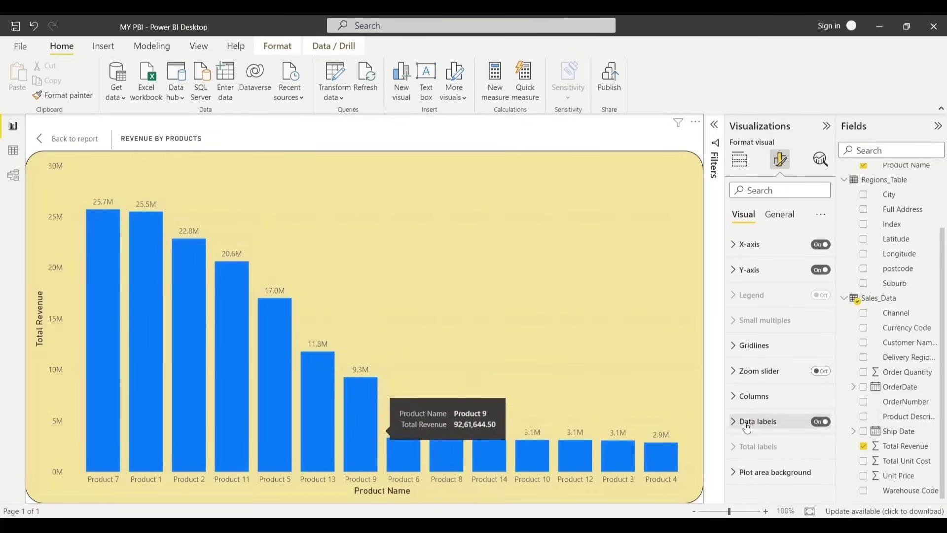
left_click(740, 401)
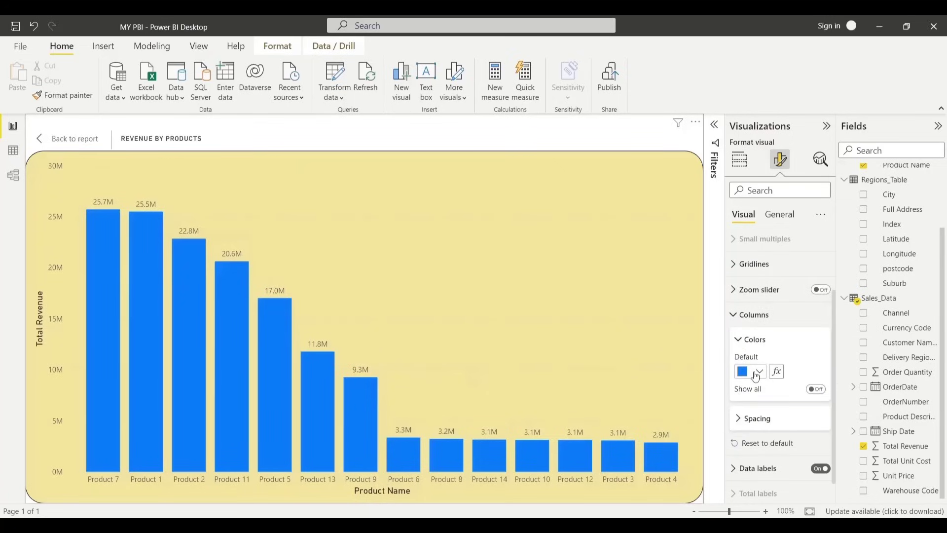
left_click(756, 376)
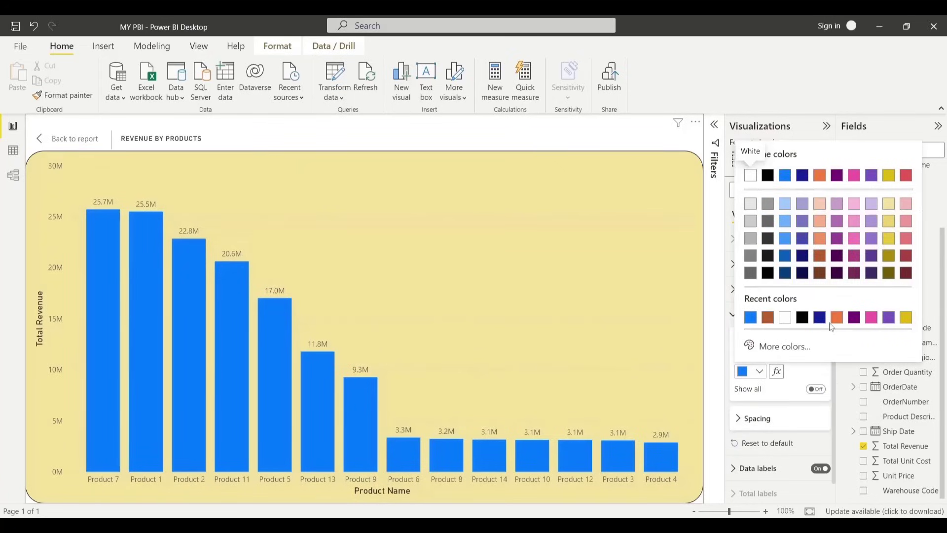
left_click(834, 322)
left_click(750, 374)
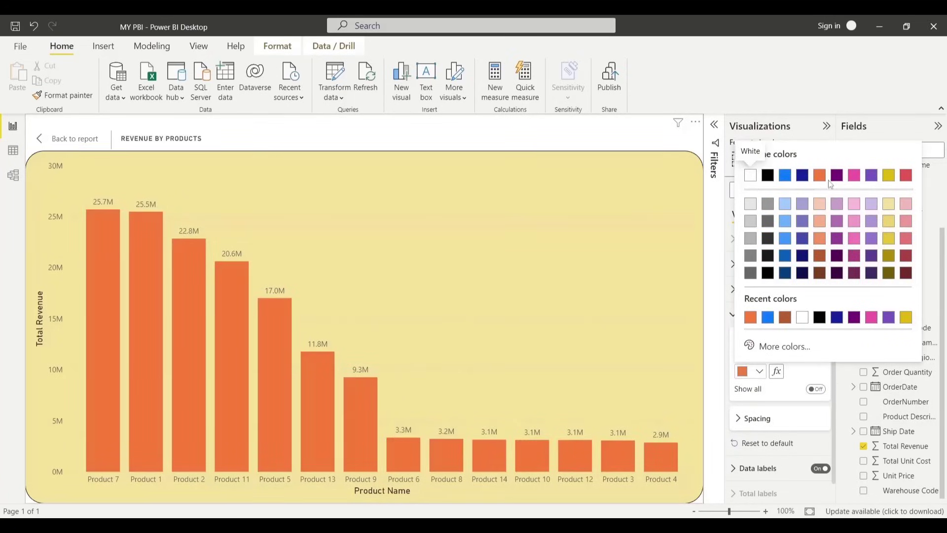
left_click(912, 176)
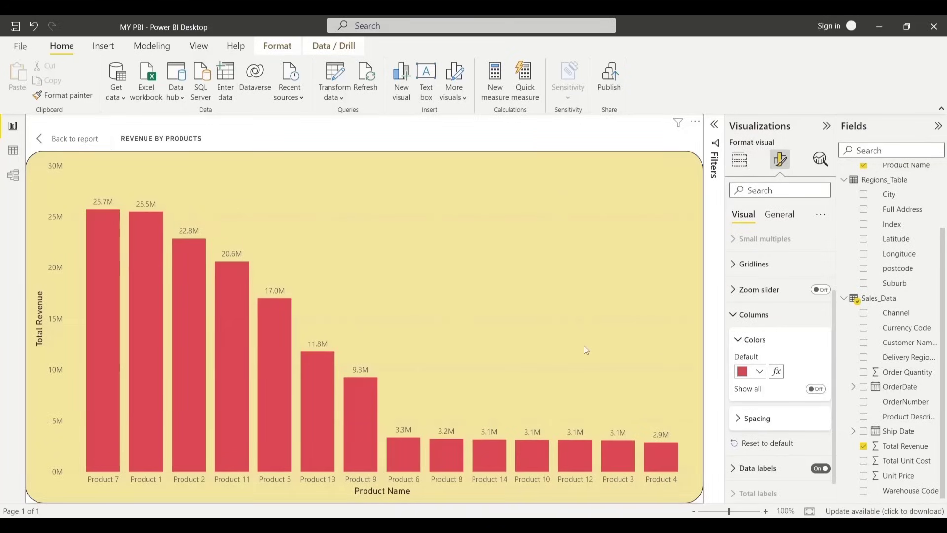
key("ctrl+z")
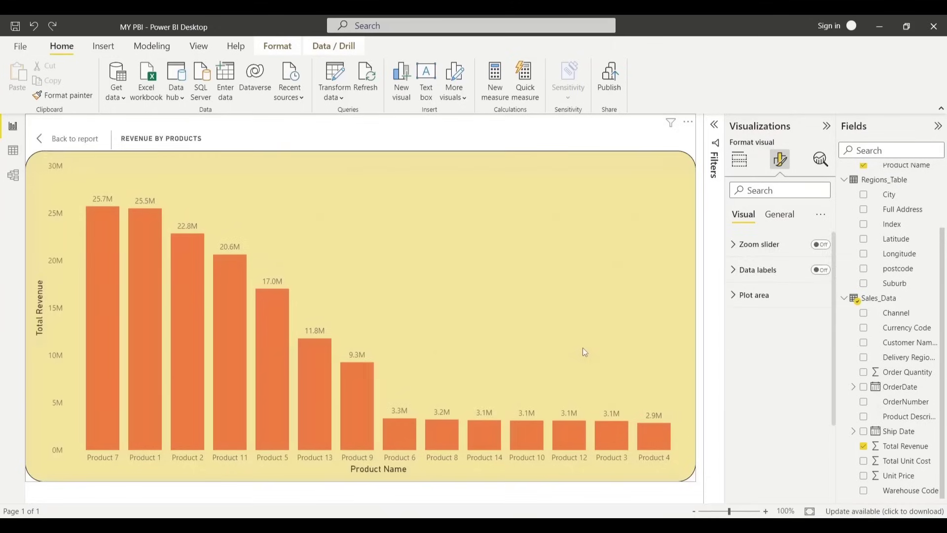
key("ctrl+z")
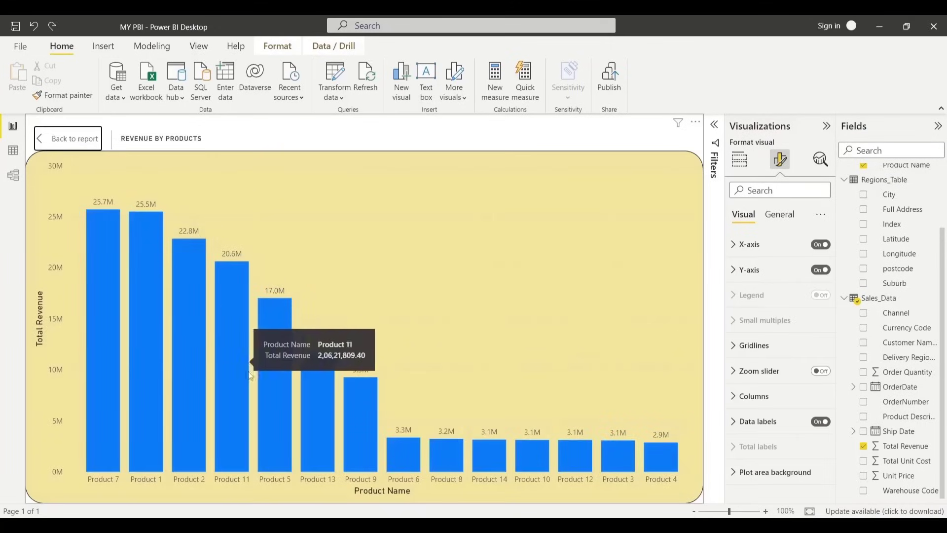
Show separate colour settings for each product under Columns > Colors, all left default blue
left_click(761, 403)
scroll(762, 402, "down", 2)
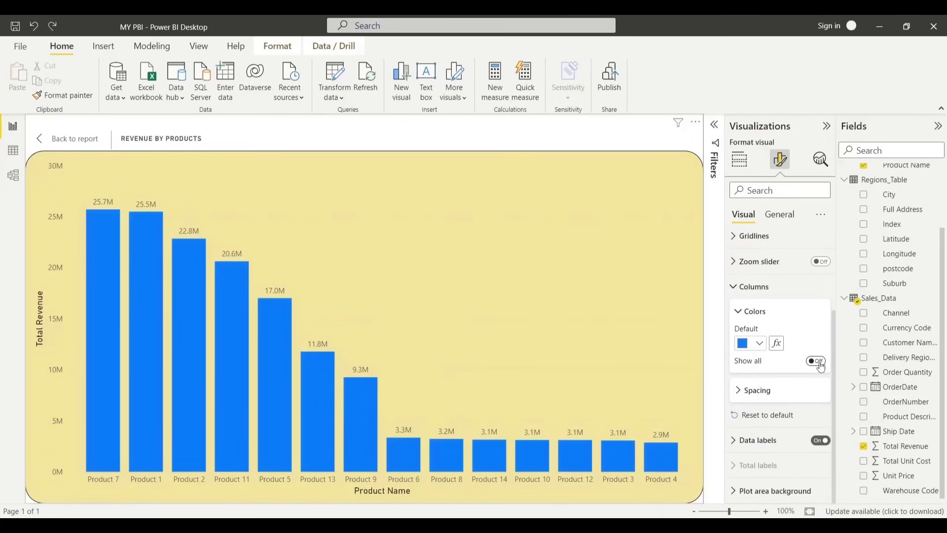
left_click(817, 362)
scroll(820, 366, "down", 2)
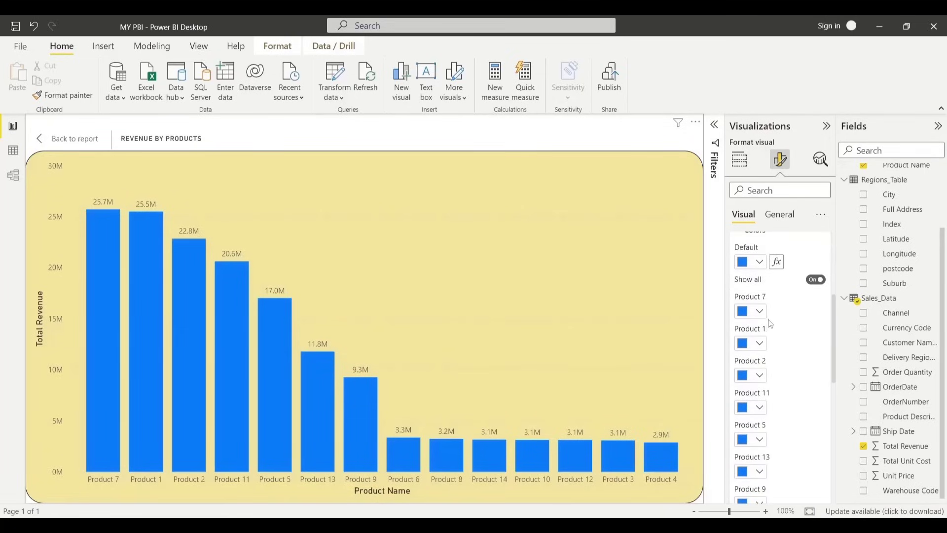
scroll(762, 316, "down", 1)
left_click(760, 271)
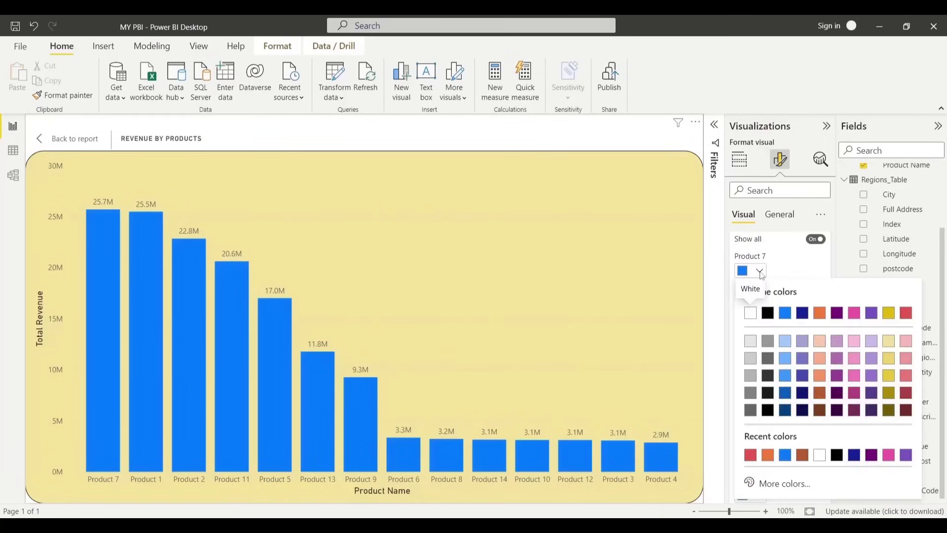
left_click(761, 275)
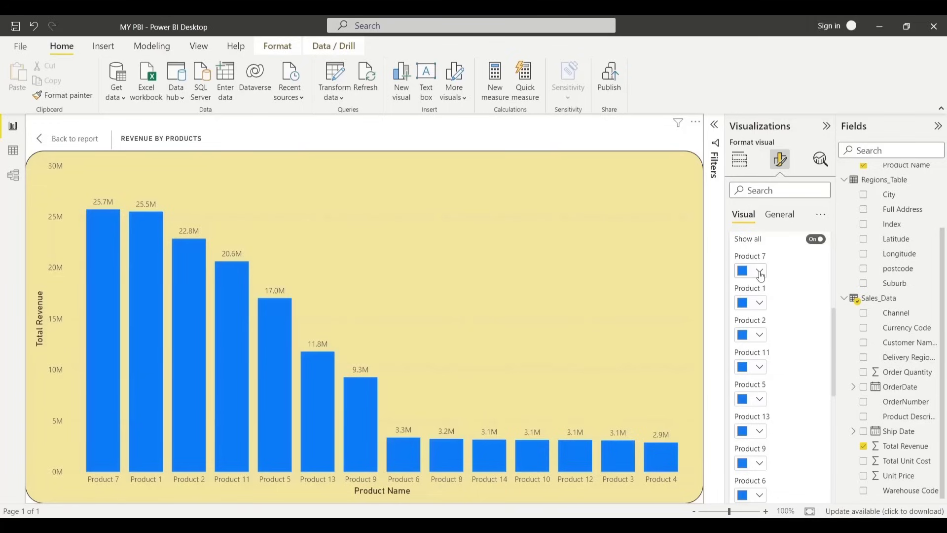
scroll(761, 277, "up", 1)
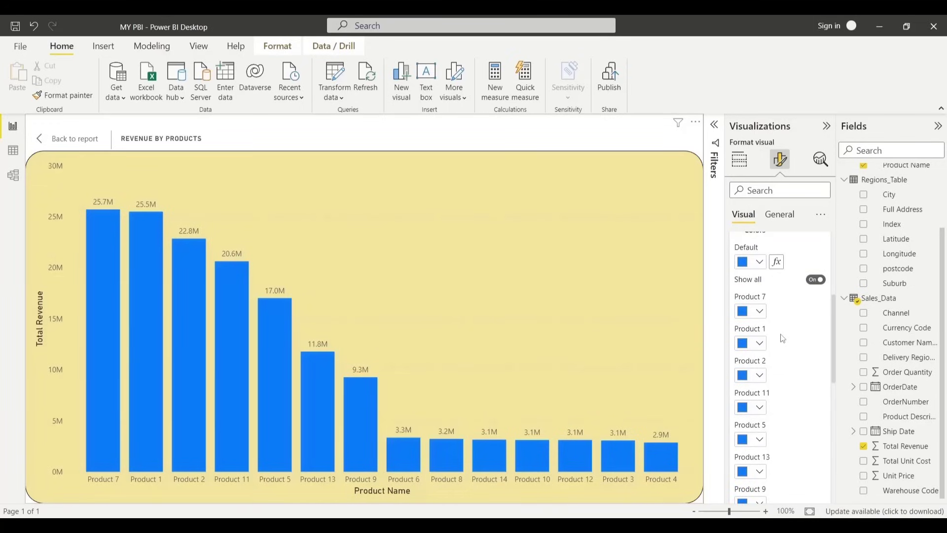
scroll(783, 339, "up", 1)
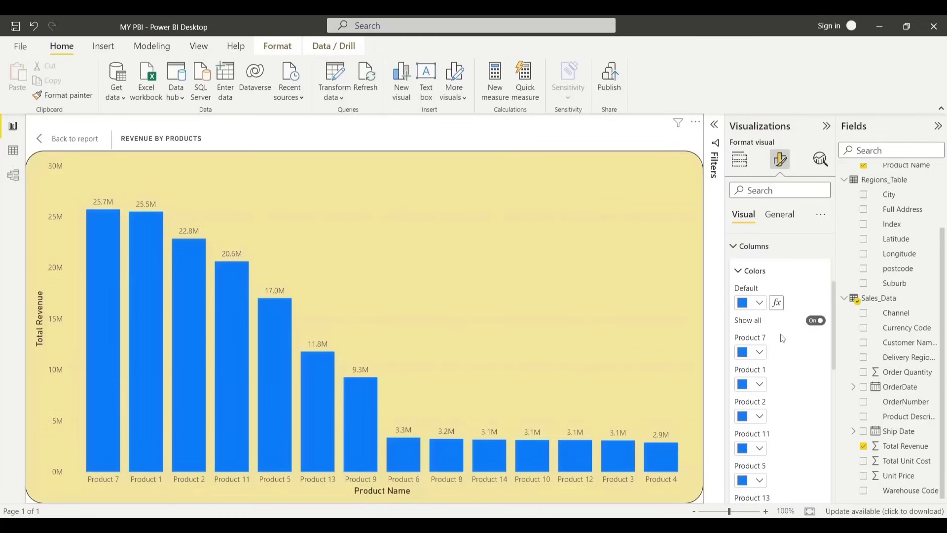
Base the column colour gradient on Sales_Data's Total Revenue, with Lowest value as minimum
left_click(778, 303)
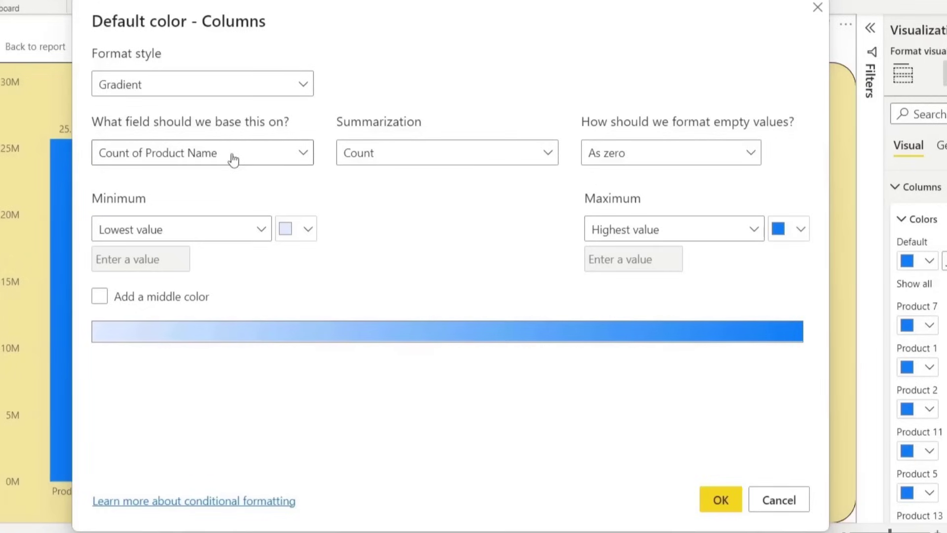
left_click(298, 156)
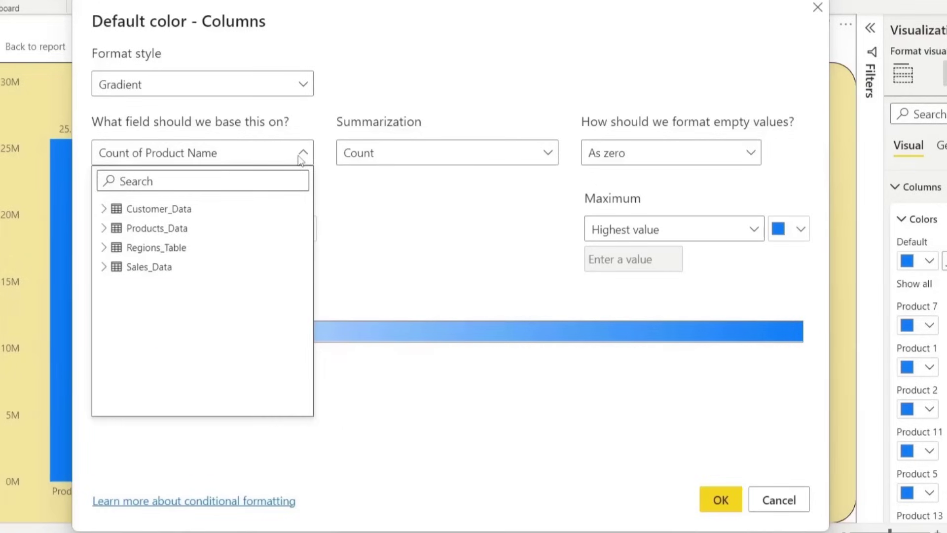
left_click(103, 268)
scroll(197, 289, "down", 3)
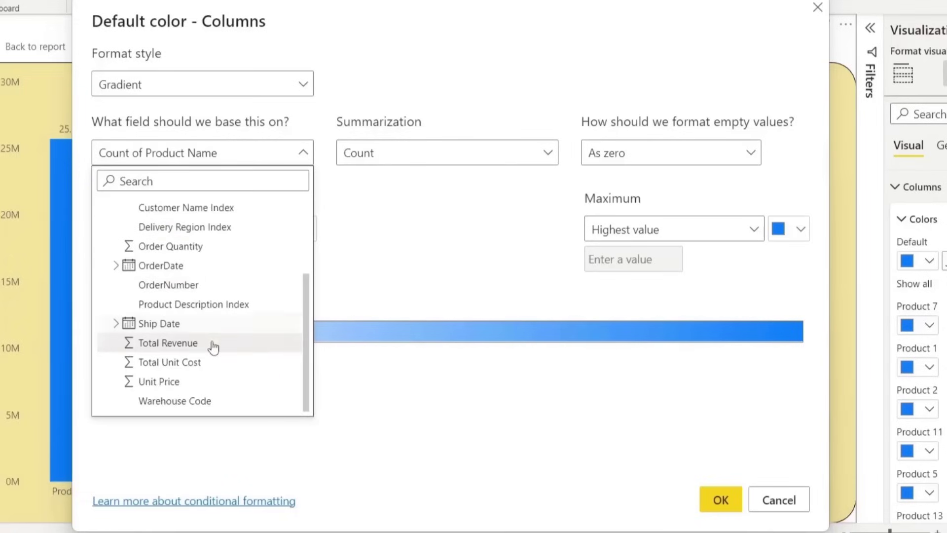
left_click(198, 344)
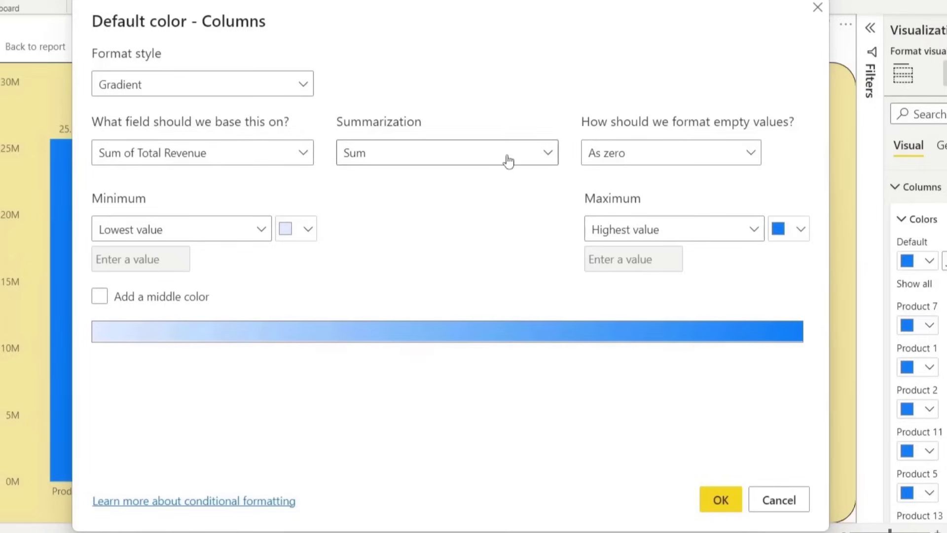
left_click(200, 241)
left_click(170, 278)
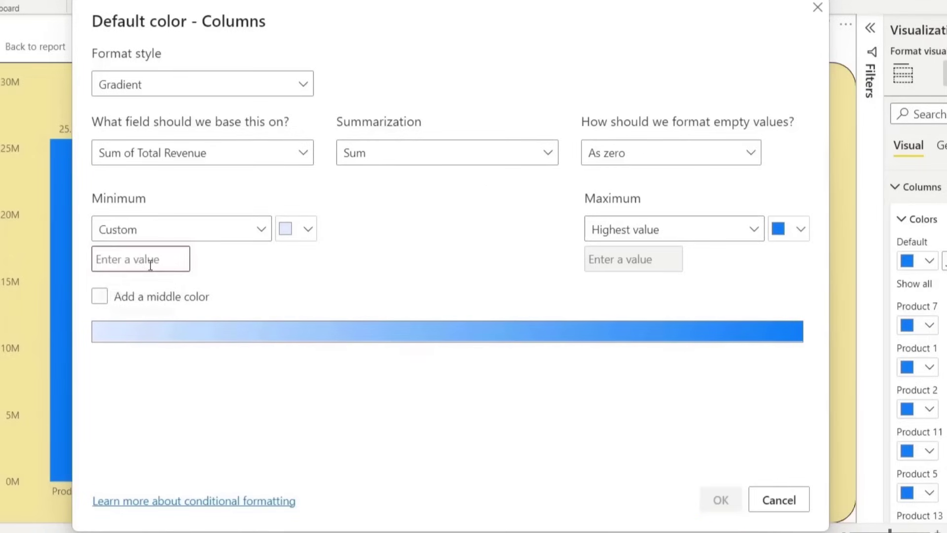
left_click(175, 236)
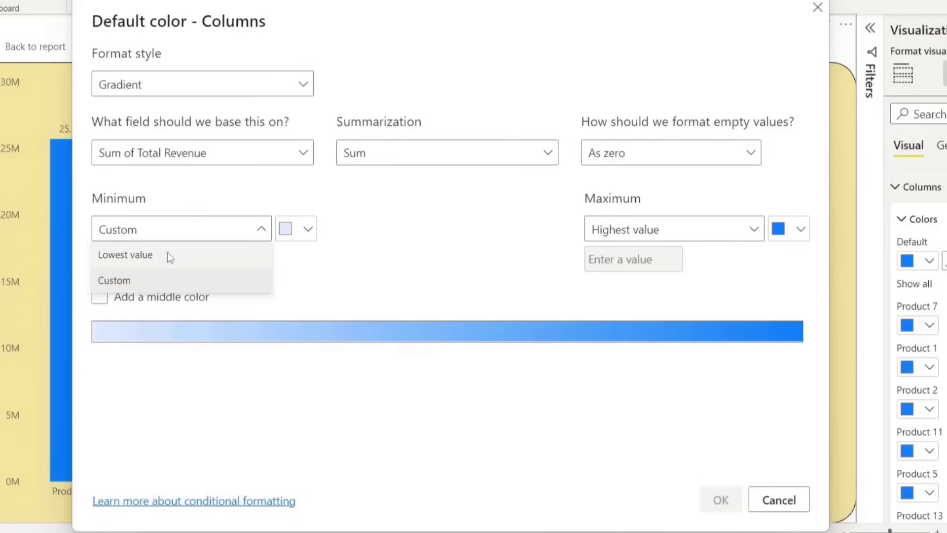
left_click(167, 254)
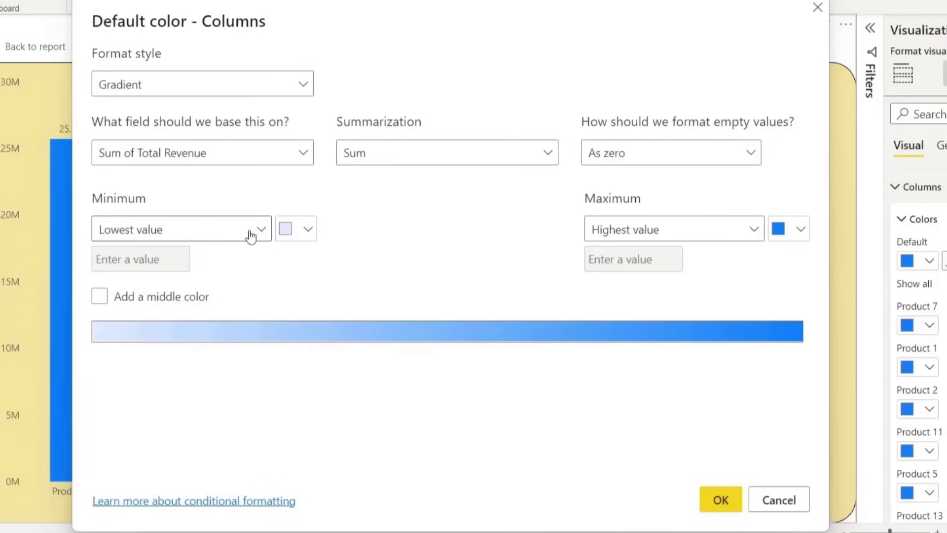
Set the gradient to red minimum, bright green maximum and blue middle, and apply it
left_click(303, 239)
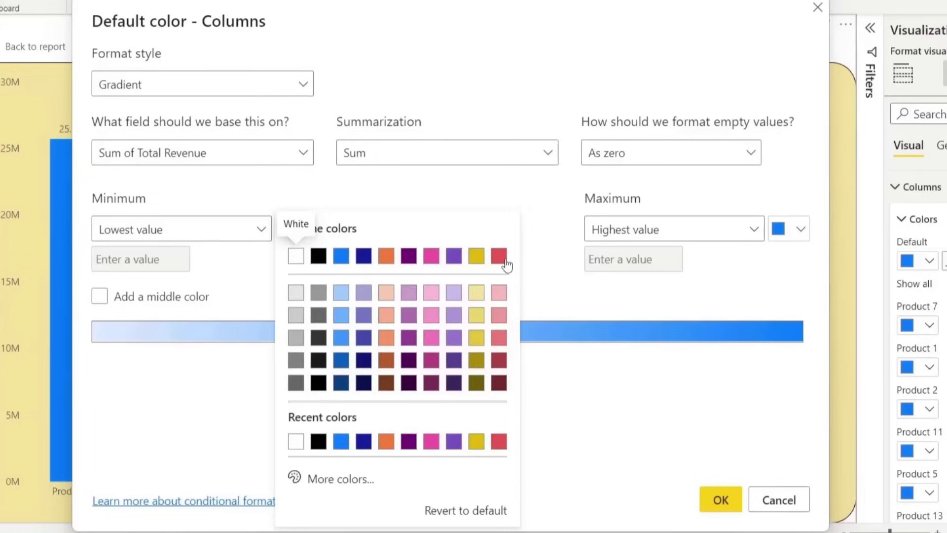
left_click(504, 261)
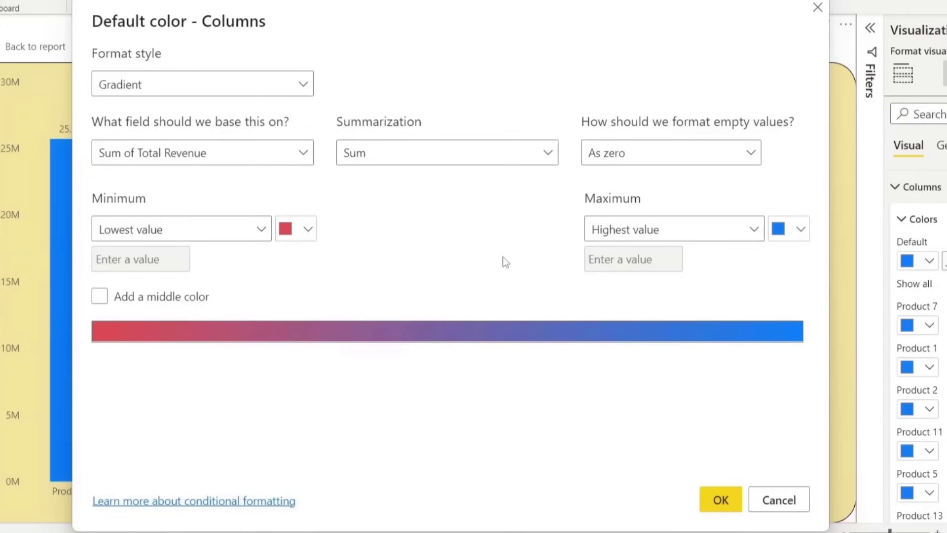
left_click(792, 231)
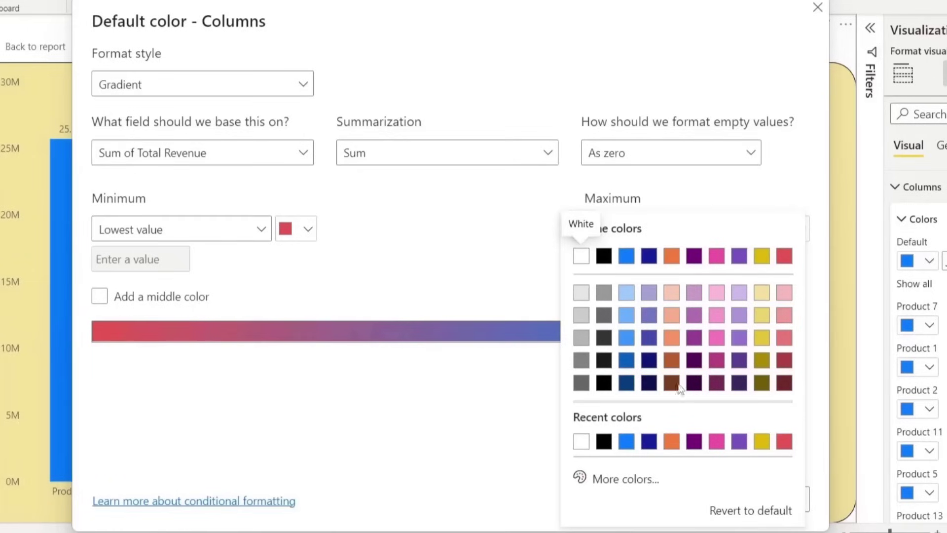
left_click(628, 486)
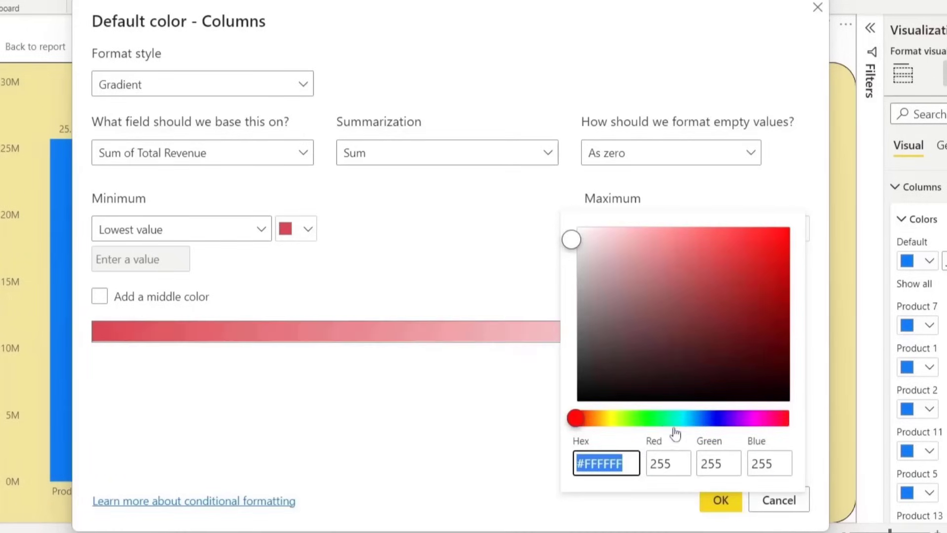
left_click(635, 419)
left_click(755, 256)
left_click_drag(771, 259, 777, 230)
left_click(374, 302)
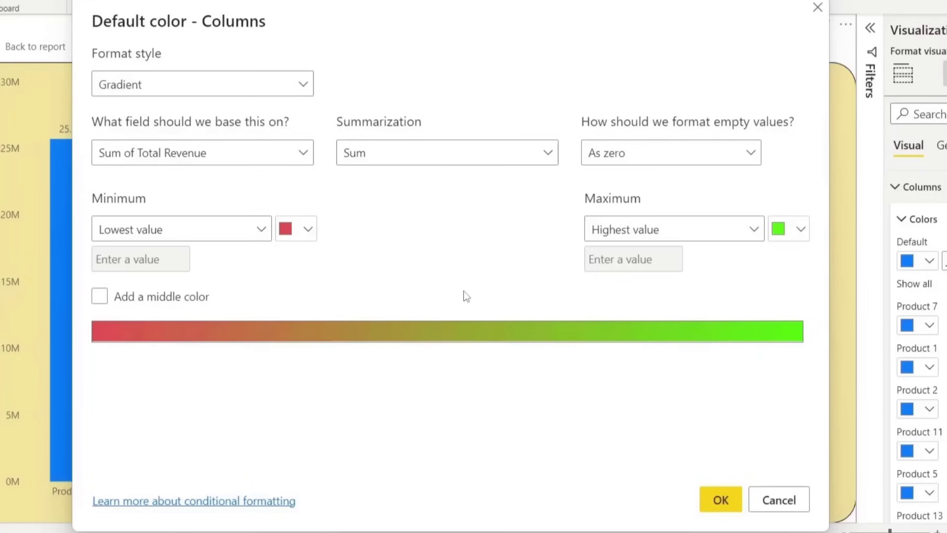
left_click(101, 299)
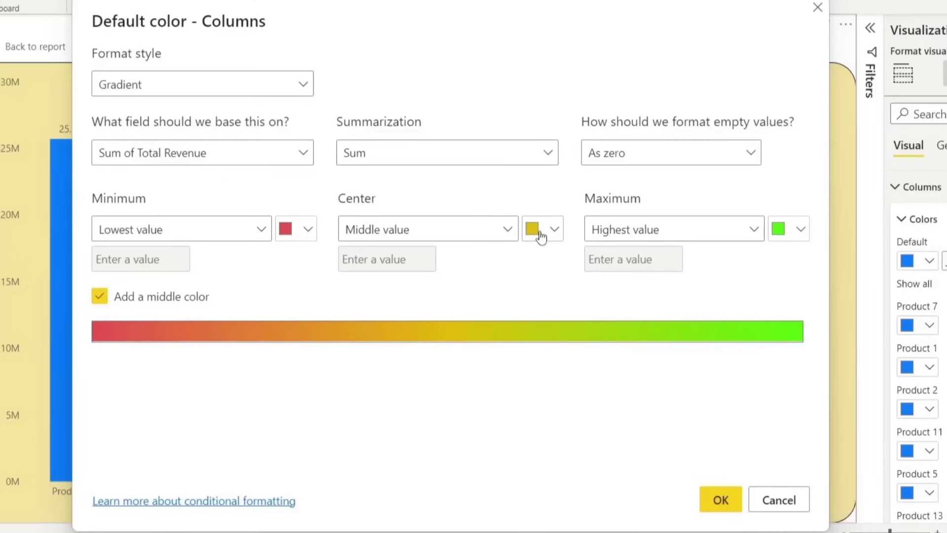
left_click(542, 232)
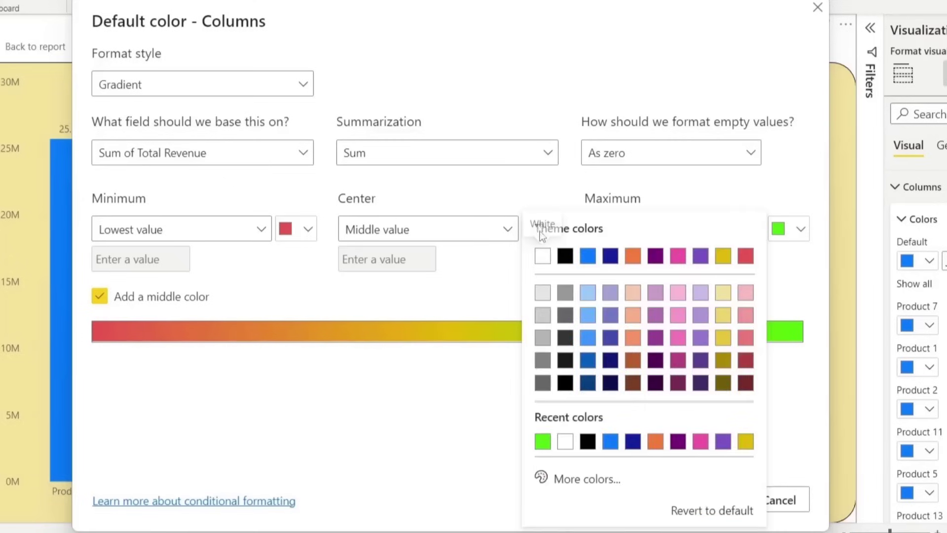
left_click(588, 256)
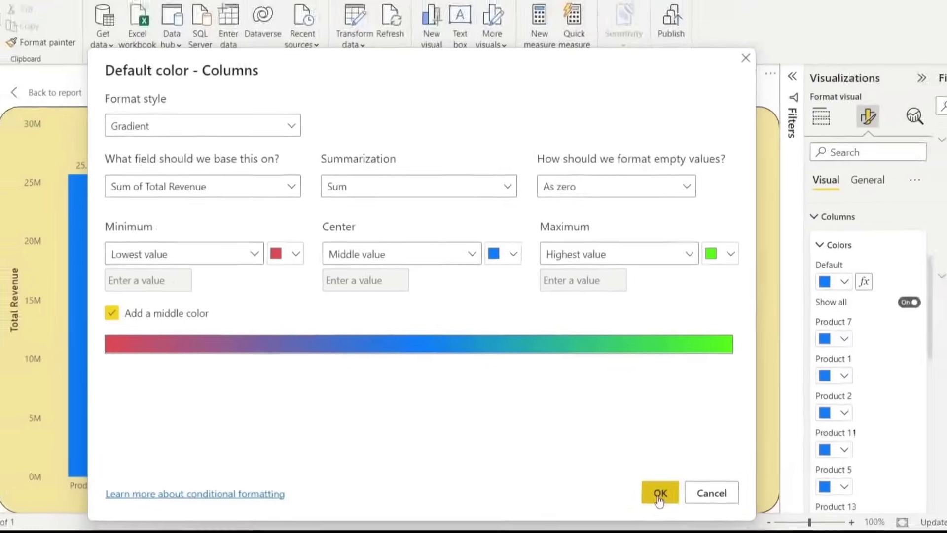
left_click(721, 500)
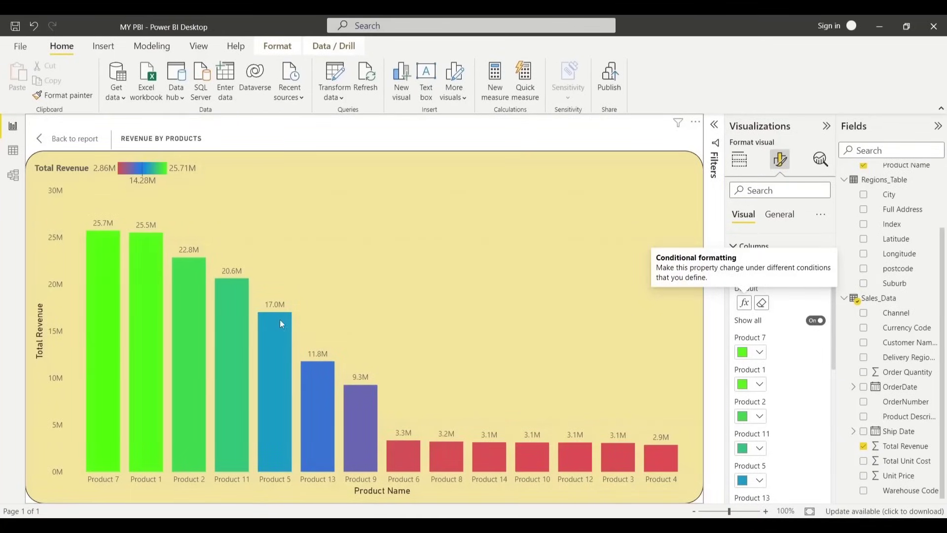
Collapse the column colours and expand the Data labels Values settings
mouse_move(280, 324)
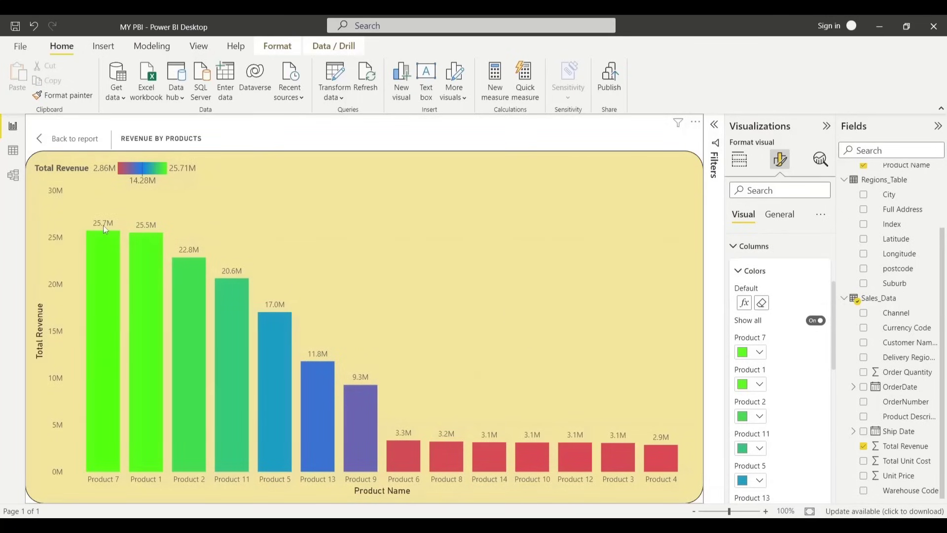
left_click(754, 246)
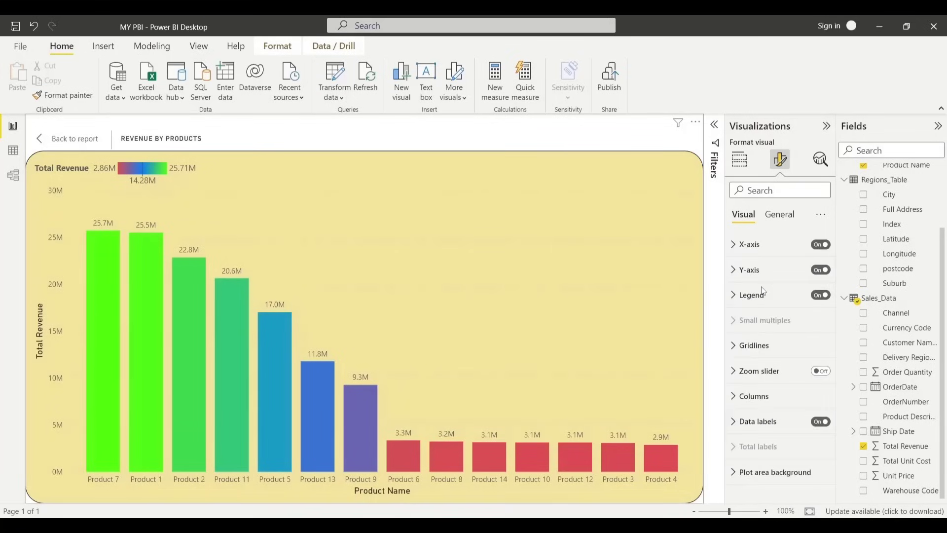
left_click(758, 421)
scroll(760, 427, "down", 5)
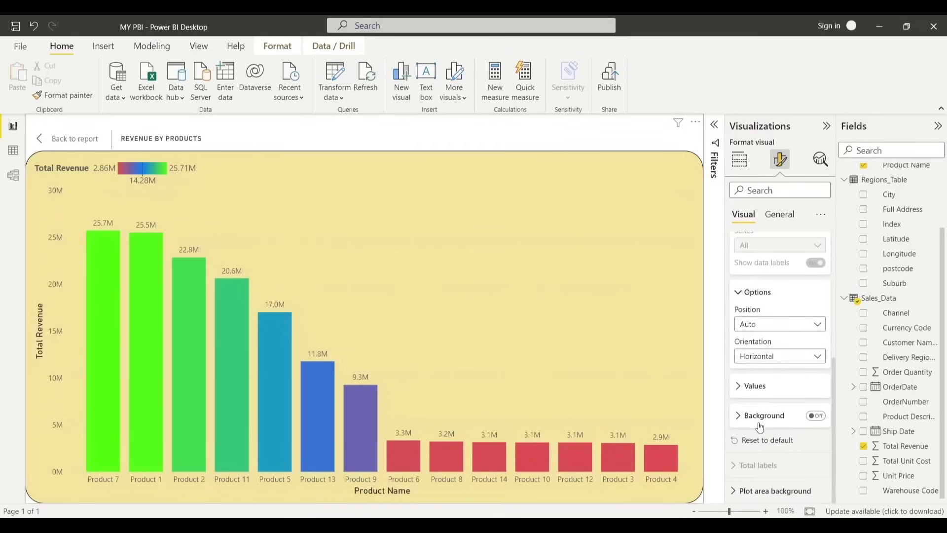
left_click(741, 386)
scroll(783, 398, "down", 2)
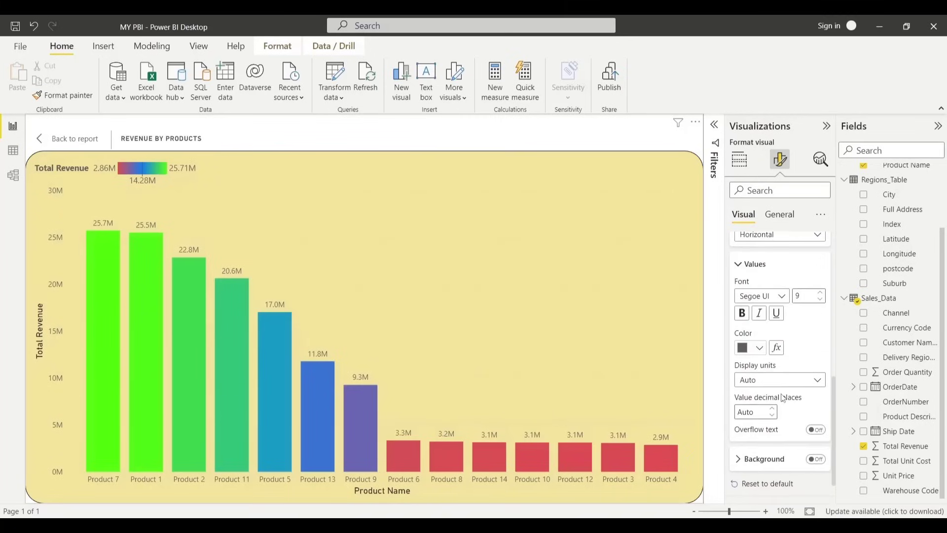
scroll(784, 397, "down", 2)
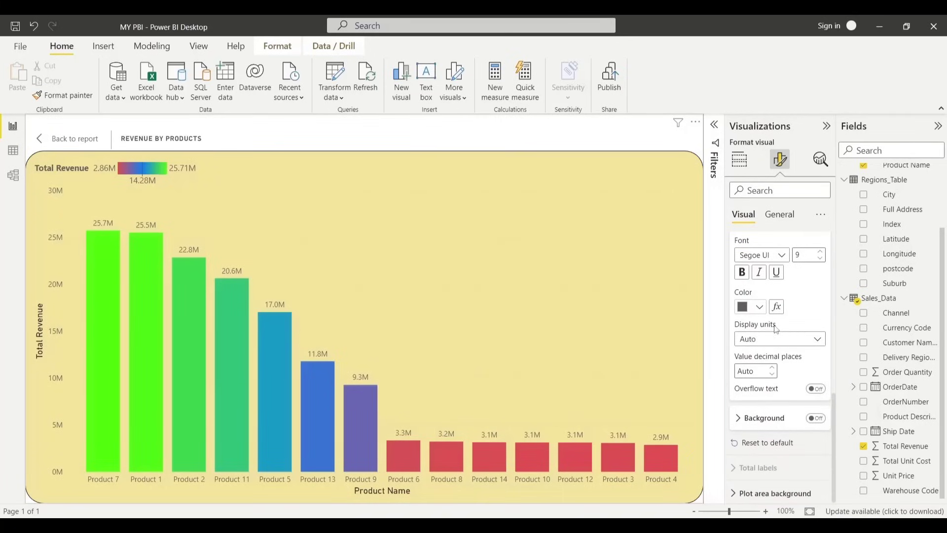
Set label display units to Millions, after trying Thousands and Billions, and return to the report page
left_click(821, 340)
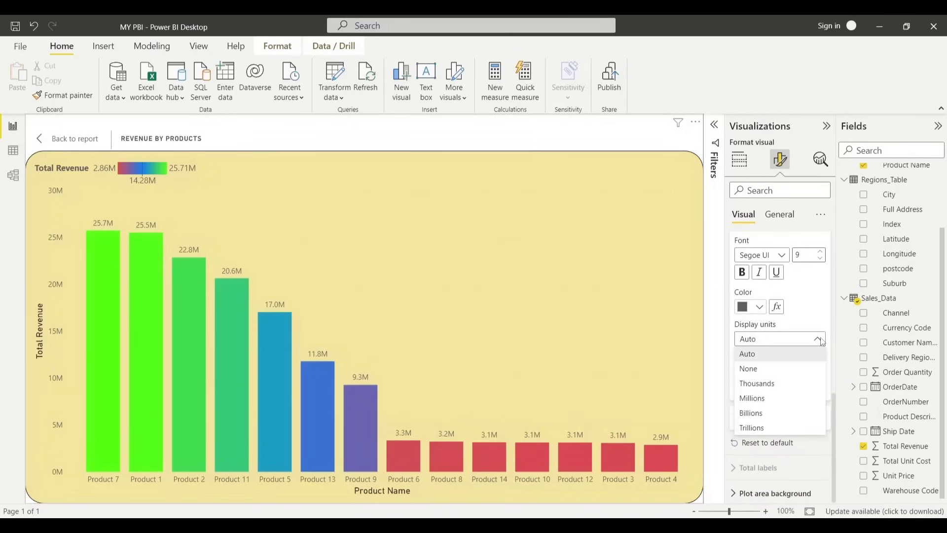
left_click(783, 384)
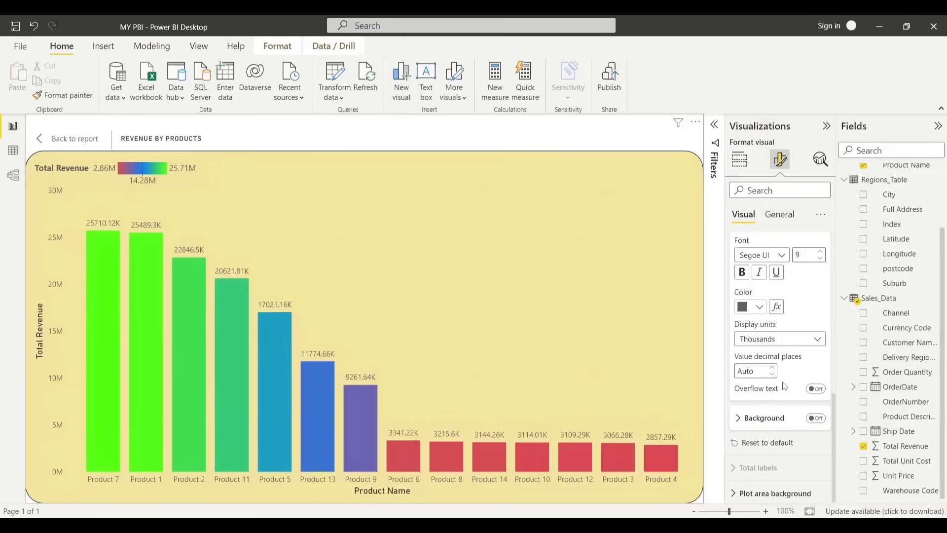
left_click(798, 343)
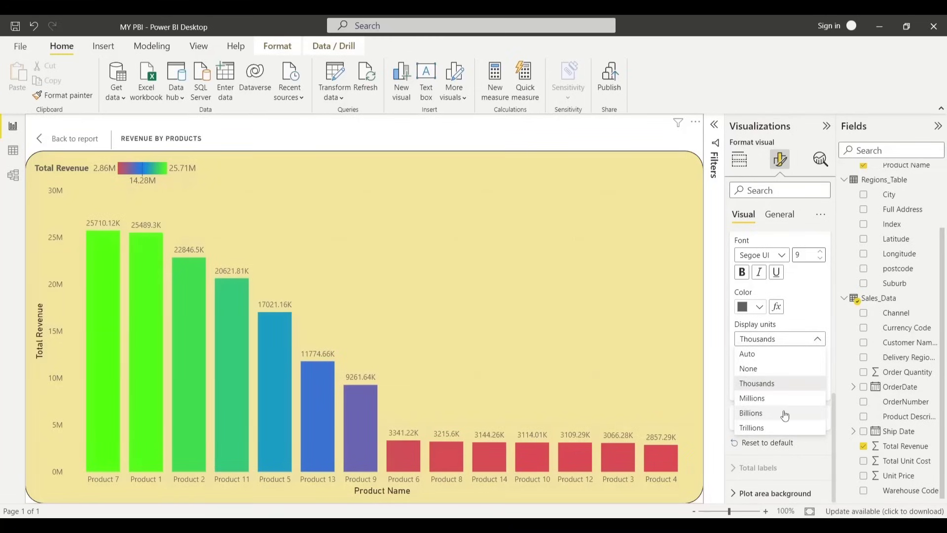
left_click(784, 414)
left_click(791, 344)
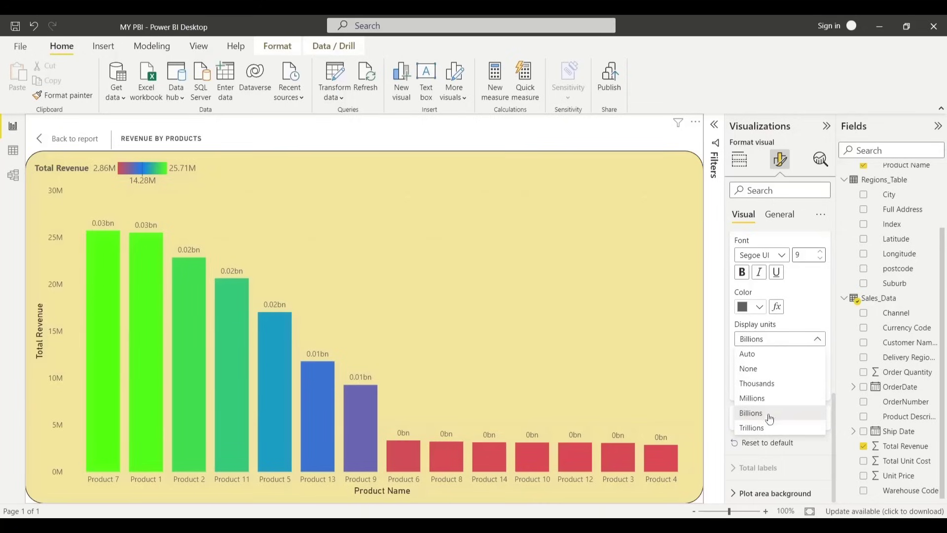
left_click(771, 411)
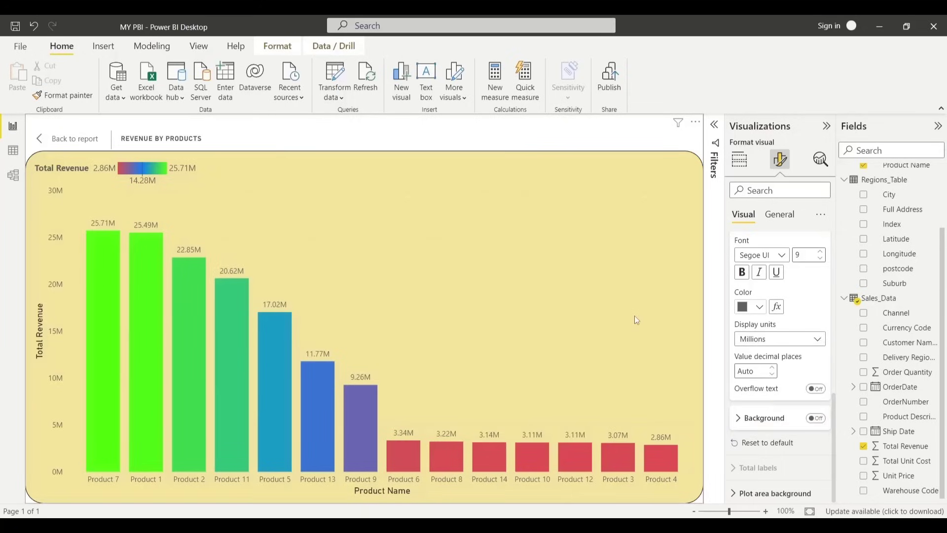
left_click(87, 138)
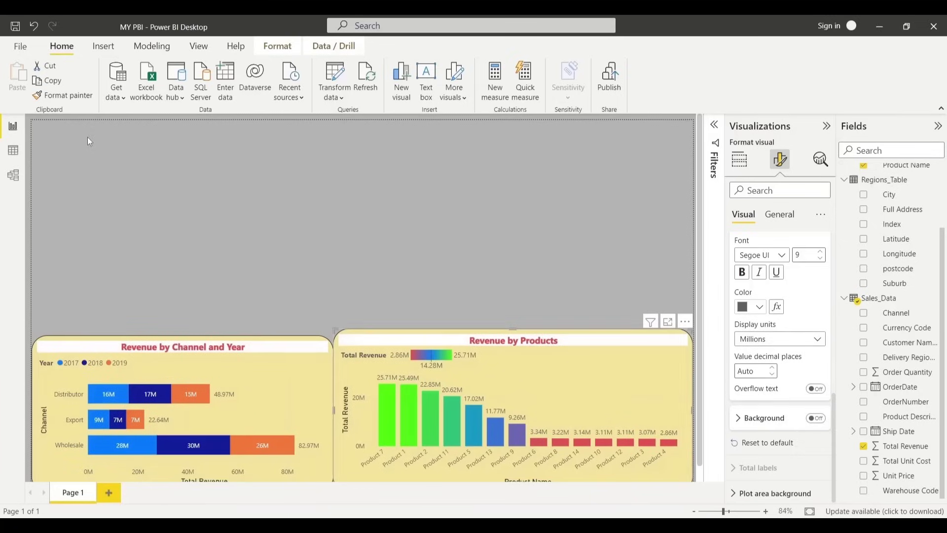
left_click(535, 281)
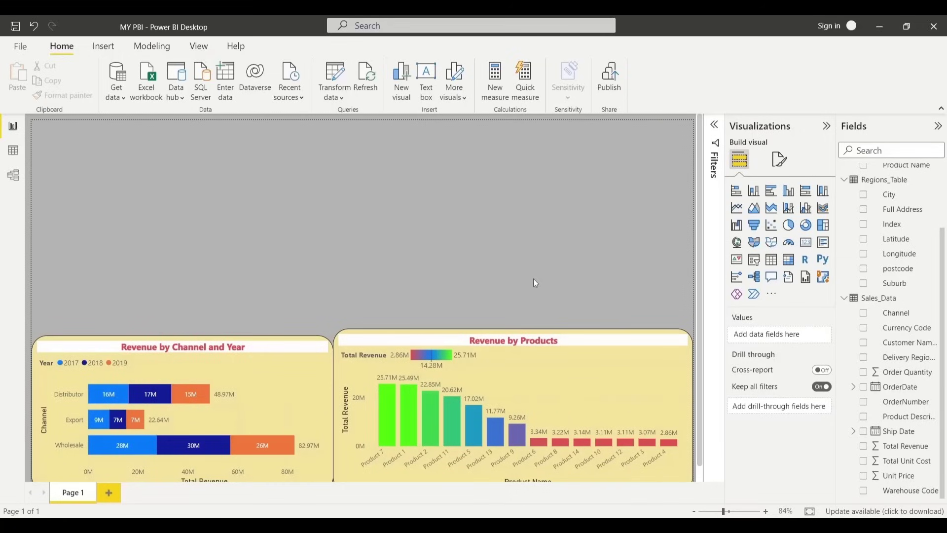
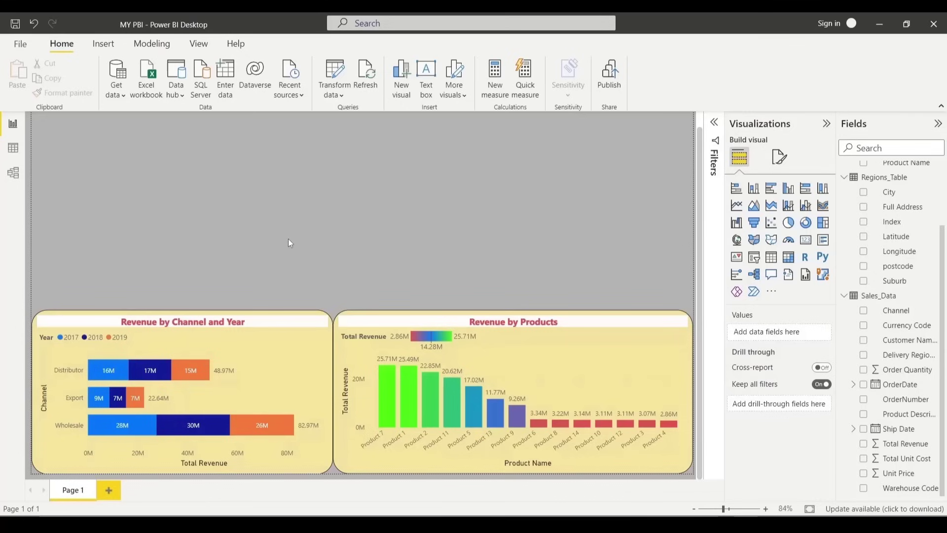
Duplicate the Revenue by Channel and Year chart and move the copy into the empty top area
left_click(253, 321)
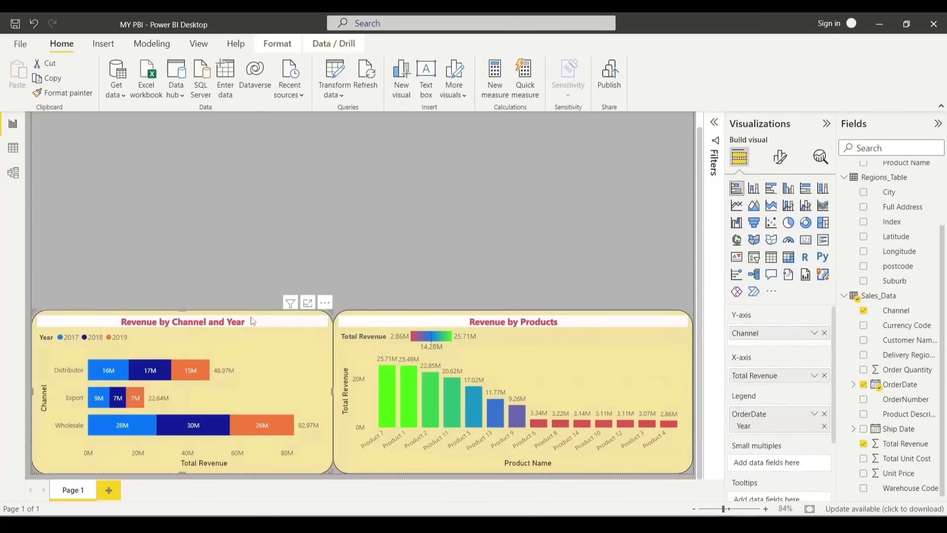
key("ctrl+c")
key("ctrl+v")
left_click_drag(247, 327, 238, 158)
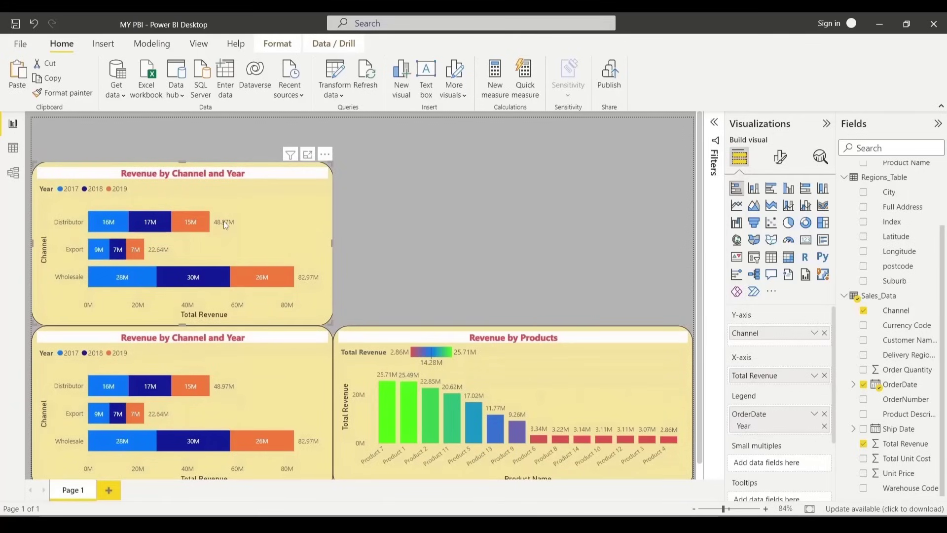
Retitle the copied chart 'Top 7 Customers'
left_click(780, 159)
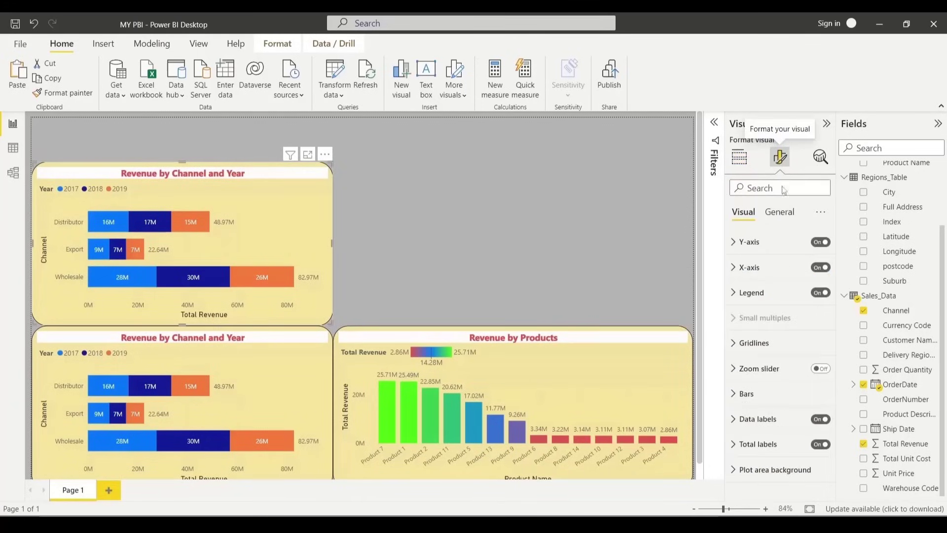
left_click(779, 212)
left_click(768, 268)
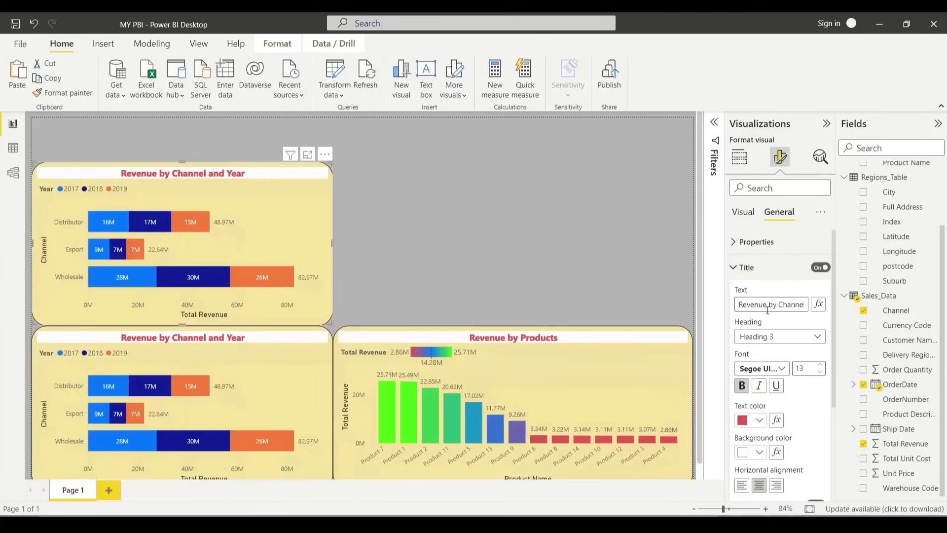
left_click(770, 304)
type("T")
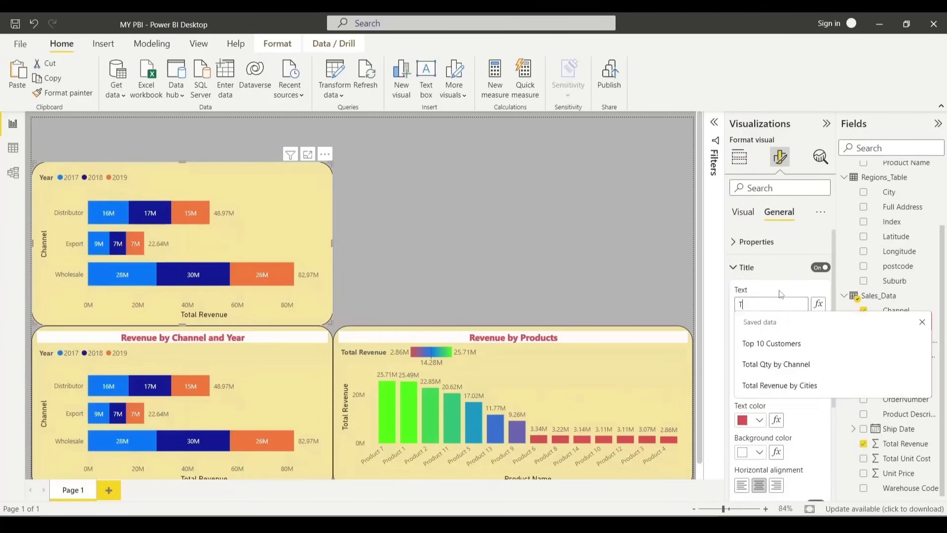
type("op 7 Customers")
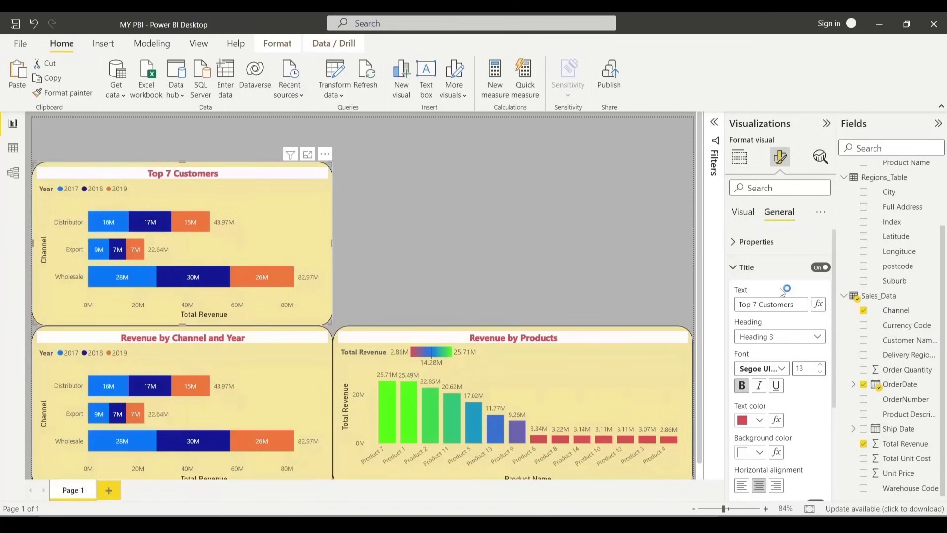
Remove Channel, Total Revenue and OrderDate from the Top 7 Customers chart's fields
key("Escape")
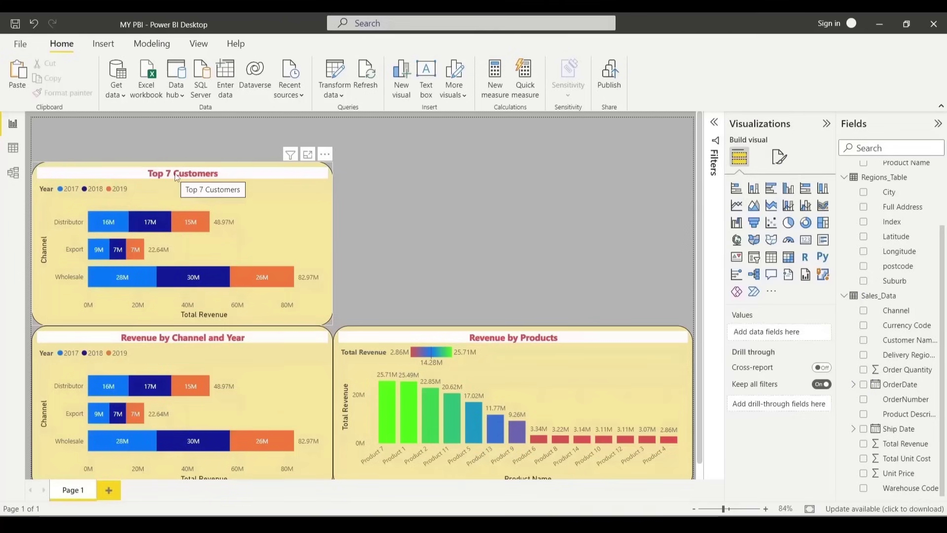
left_click(177, 178)
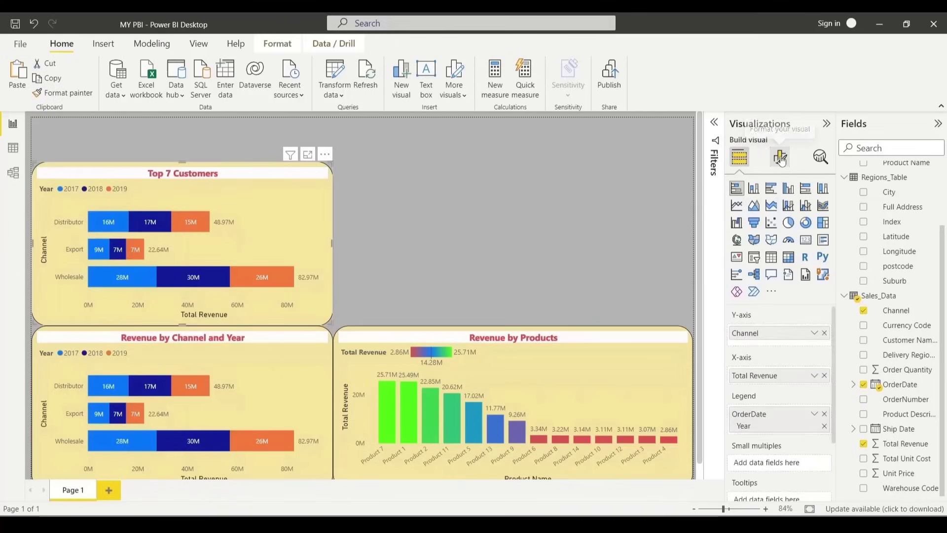
left_click(824, 333)
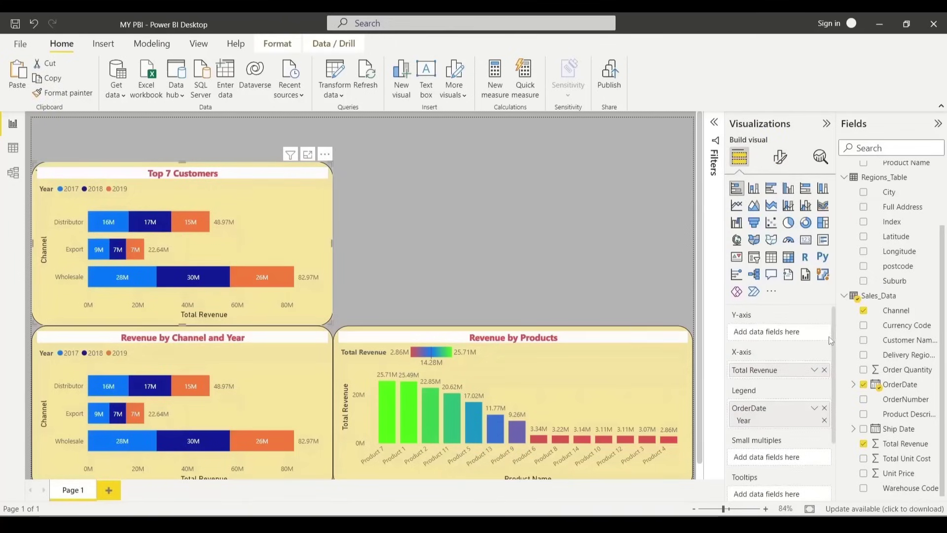
left_click(825, 370)
left_click(824, 406)
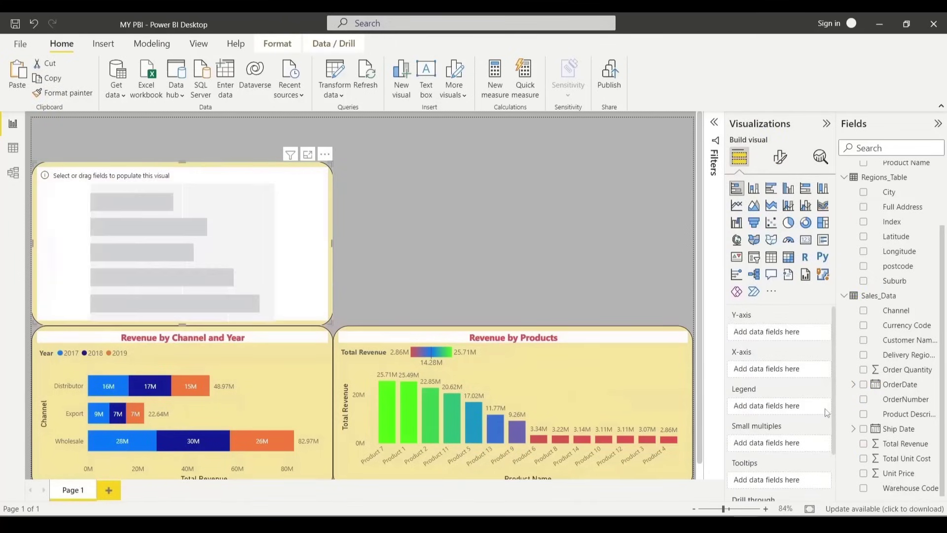
Plot Total Revenue on the X-axis against Customer Names on the Y-axis
scroll(897, 198, "up", 3)
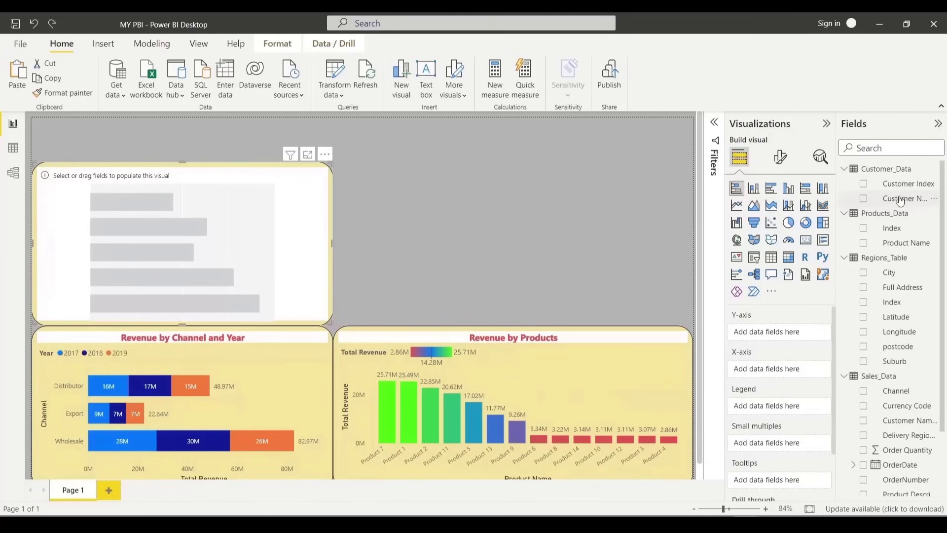
left_click_drag(900, 198, 789, 334)
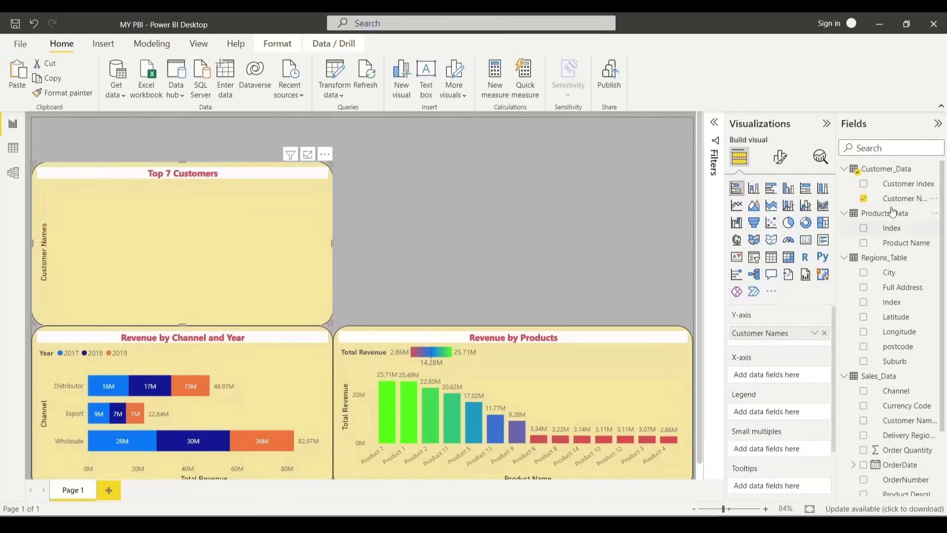
scroll(904, 452, "down", 3)
left_click_drag(904, 452, 792, 379)
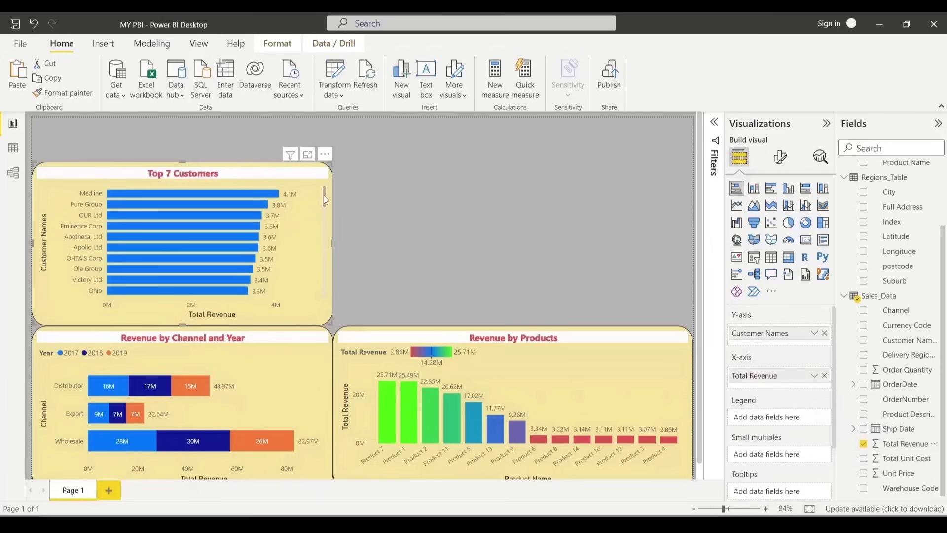
mouse_move(324, 195)
left_mouse_down()
mouse_move(325, 284)
mouse_move(325, 179)
left_mouse_up()
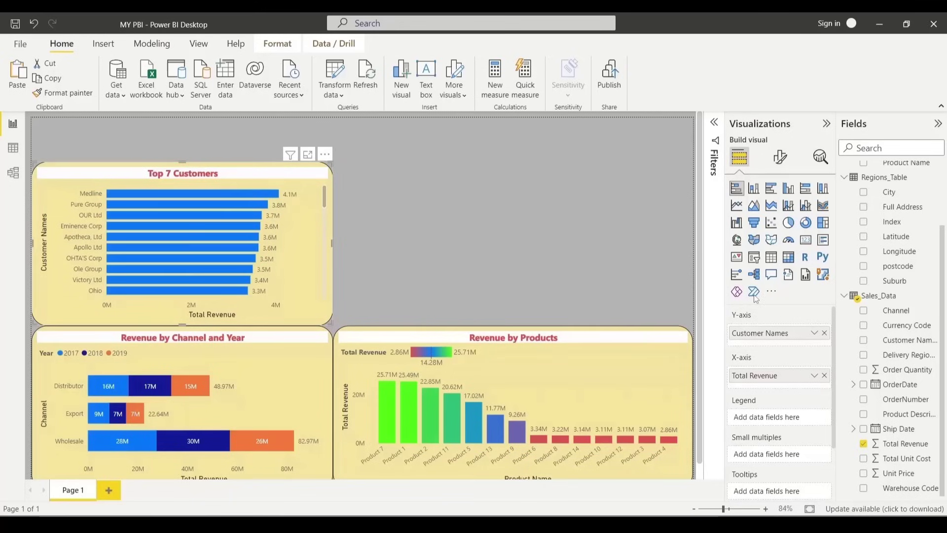
Switch the Top 7 Customers chart to a pie chart and show its visual filters
left_click(789, 223)
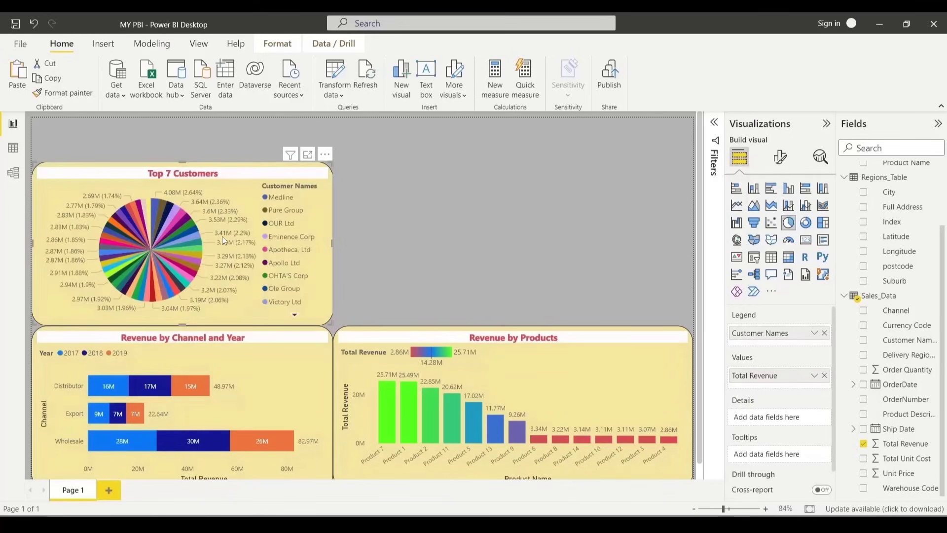
mouse_move(184, 291)
left_click(295, 314)
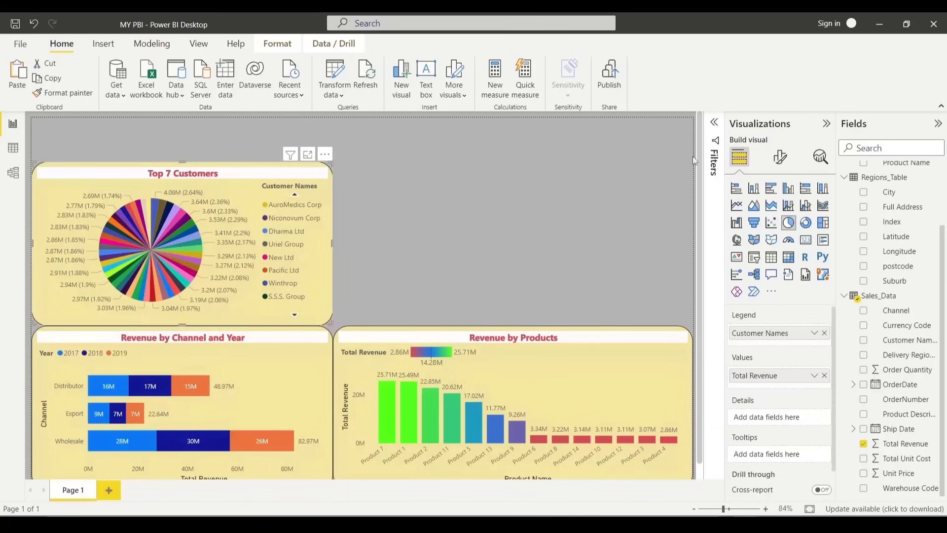
left_click(713, 155)
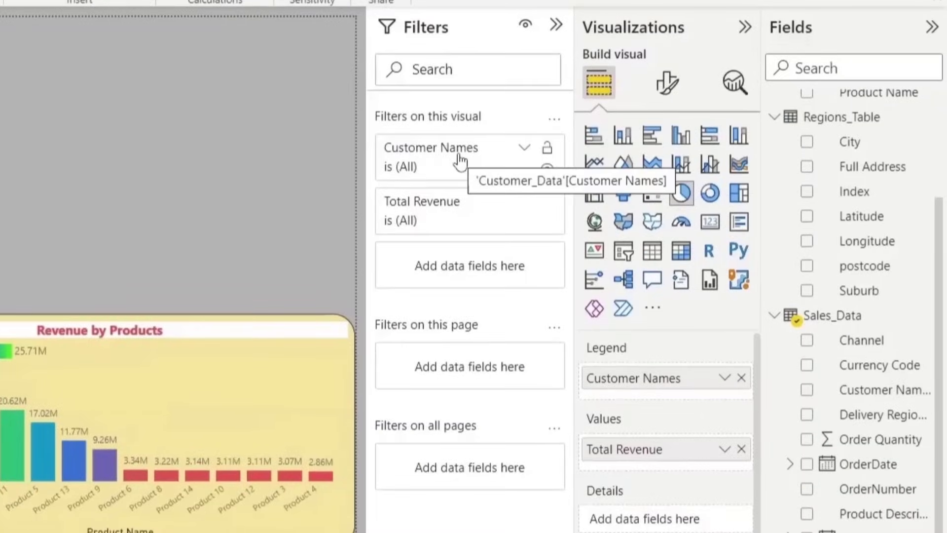
Set the Customer Names filter to Top N, keeping the top 7 items
left_click(524, 152)
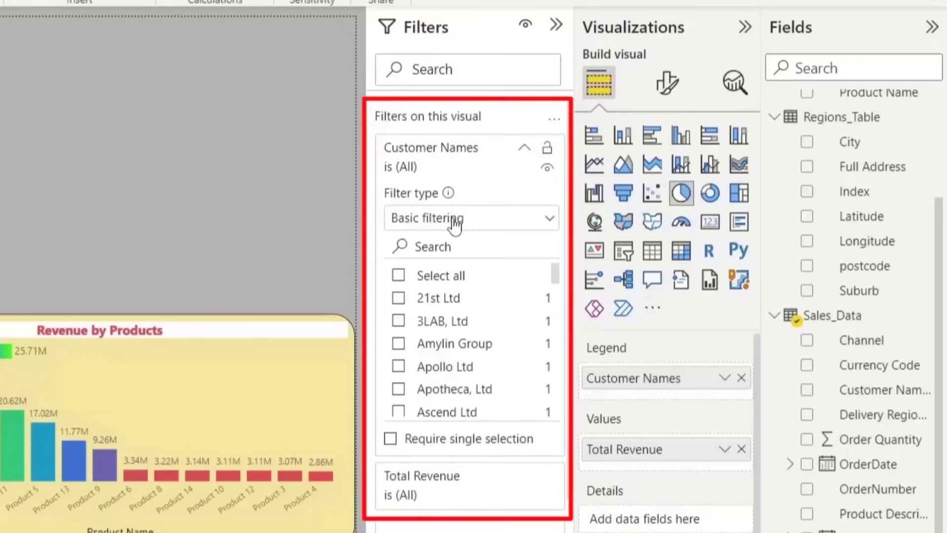
mouse_move(554, 275)
left_mouse_down()
mouse_move(559, 432)
mouse_move(556, 273)
left_mouse_up()
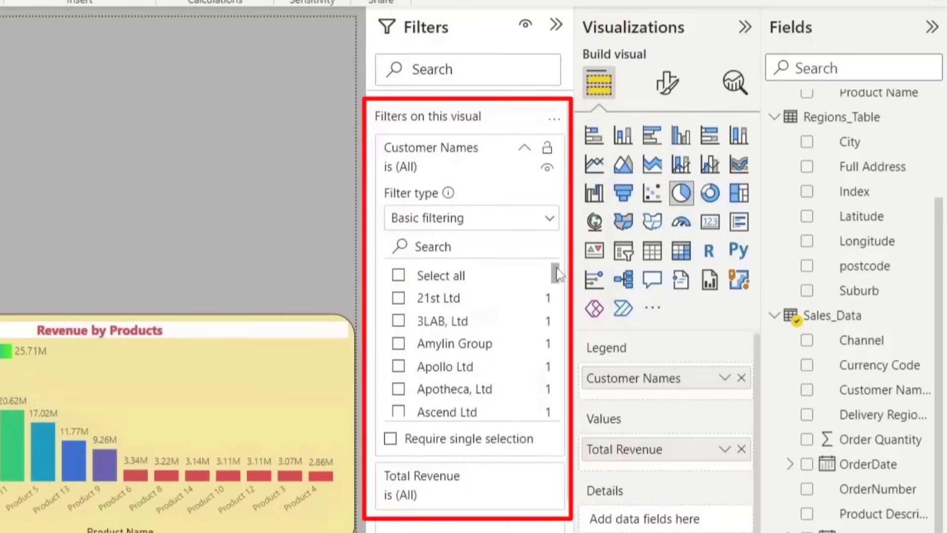
left_click(553, 220)
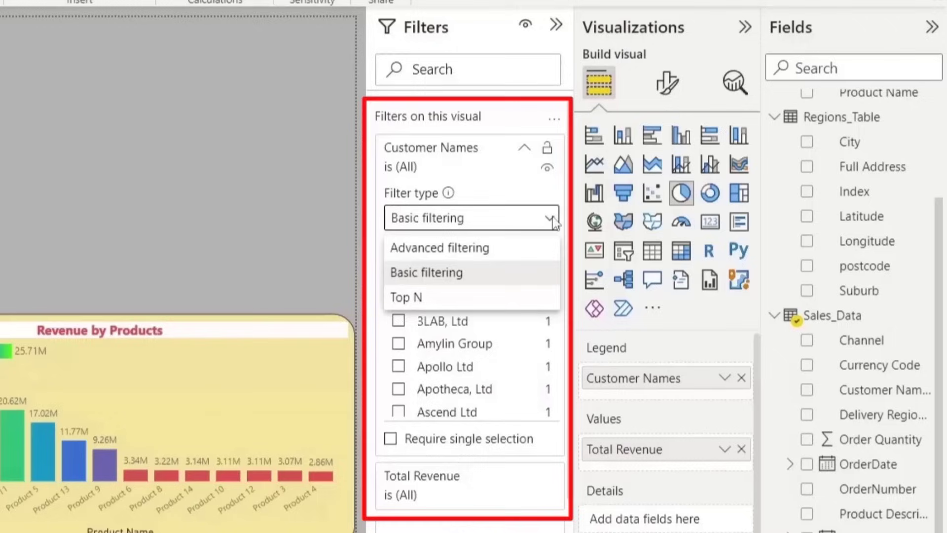
left_click(456, 298)
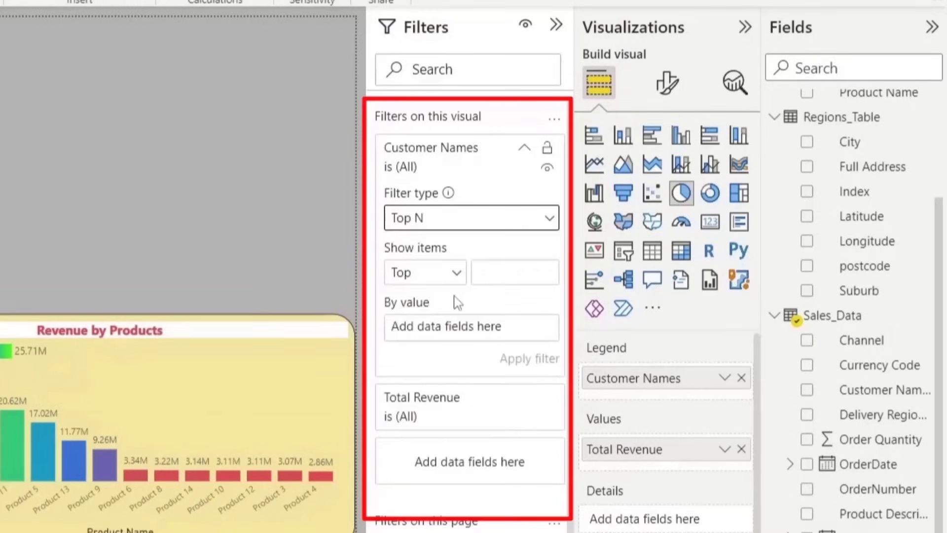
left_click(499, 270)
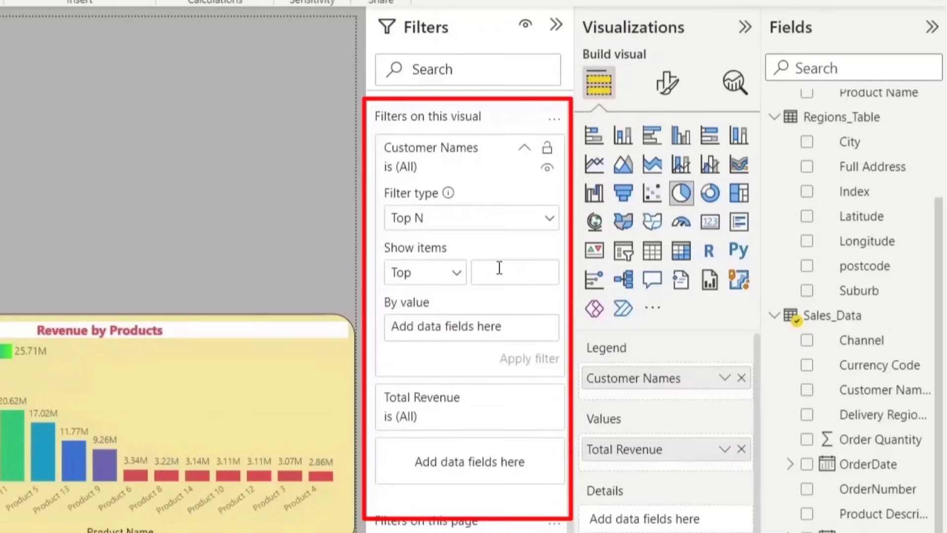
type("7")
left_click(446, 279)
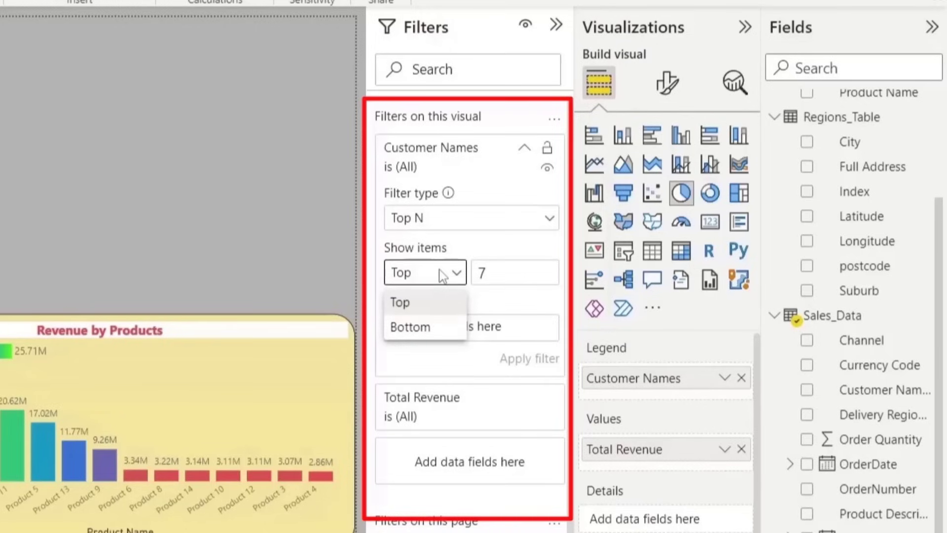
left_click(479, 300)
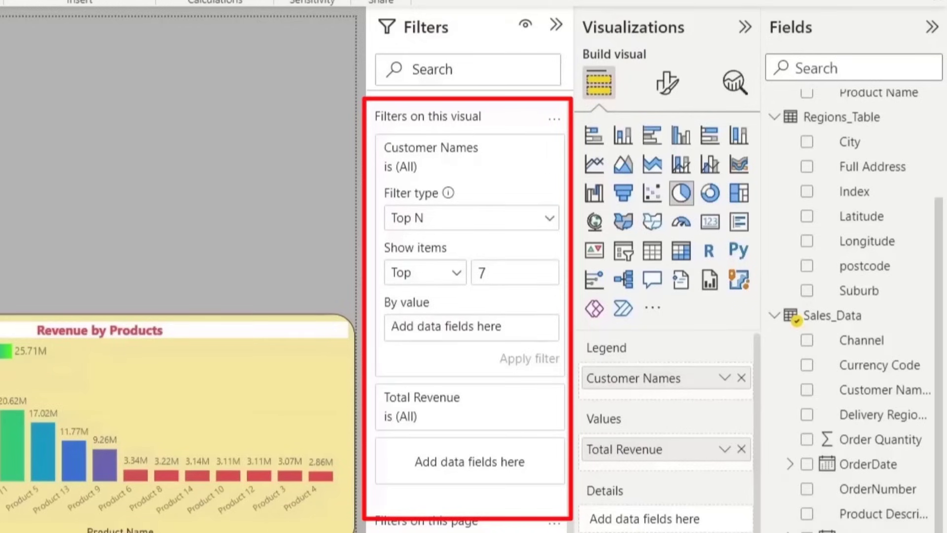
Rank the customers by Total Revenue and apply the Top 7 filter
left_click_drag(625, 449, 490, 327)
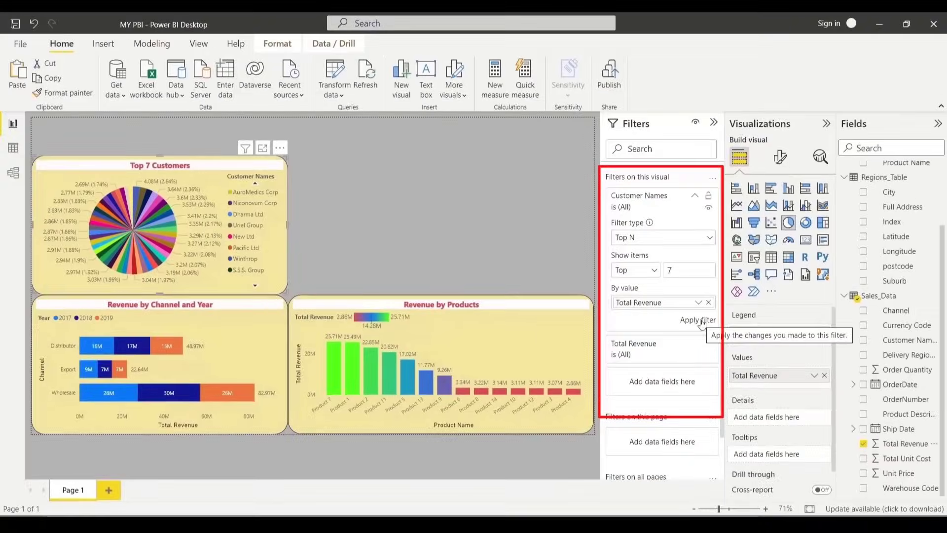
left_click(702, 322)
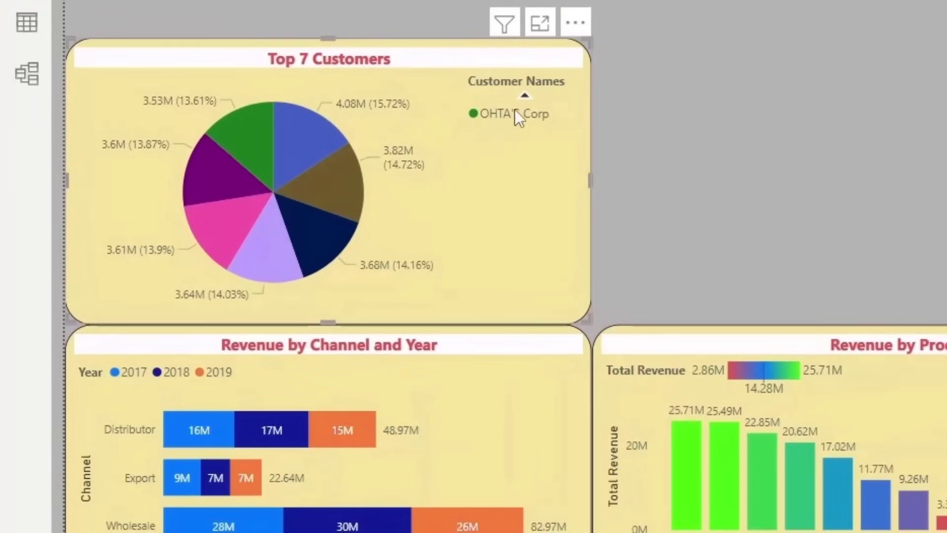
scroll(515, 110, "up", 3)
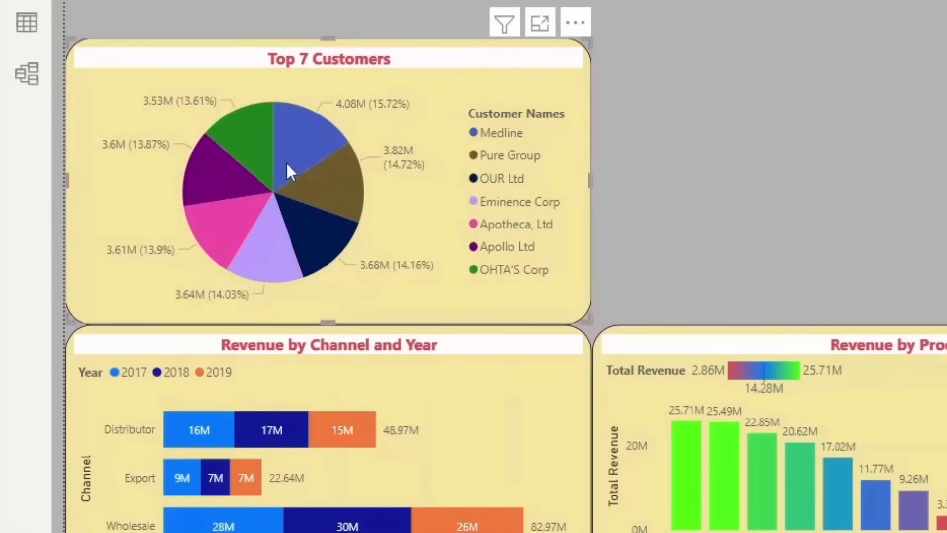
mouse_move(261, 126)
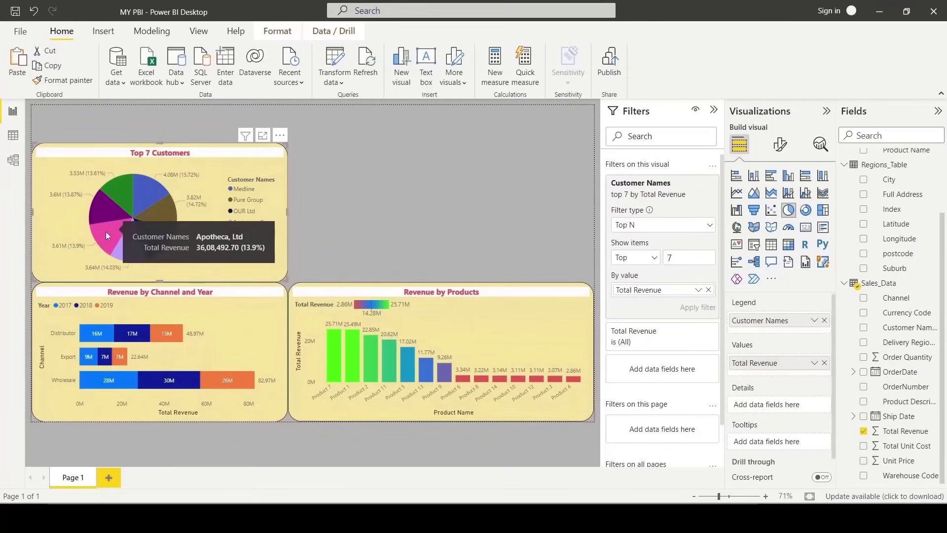
mouse_move(229, 258)
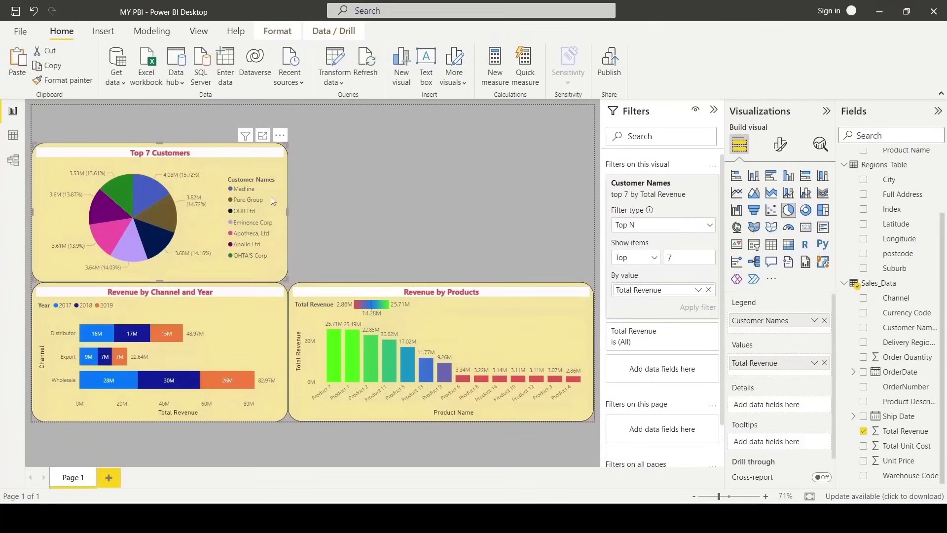
Preview the customer chart as a donut, revert to a pie, and collapse the Filters pane
left_click(806, 212)
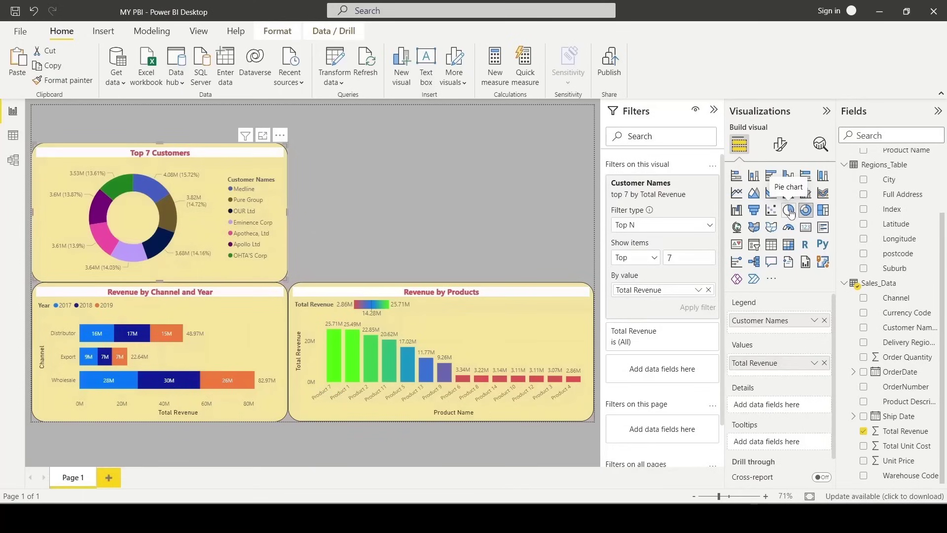
left_click(789, 211)
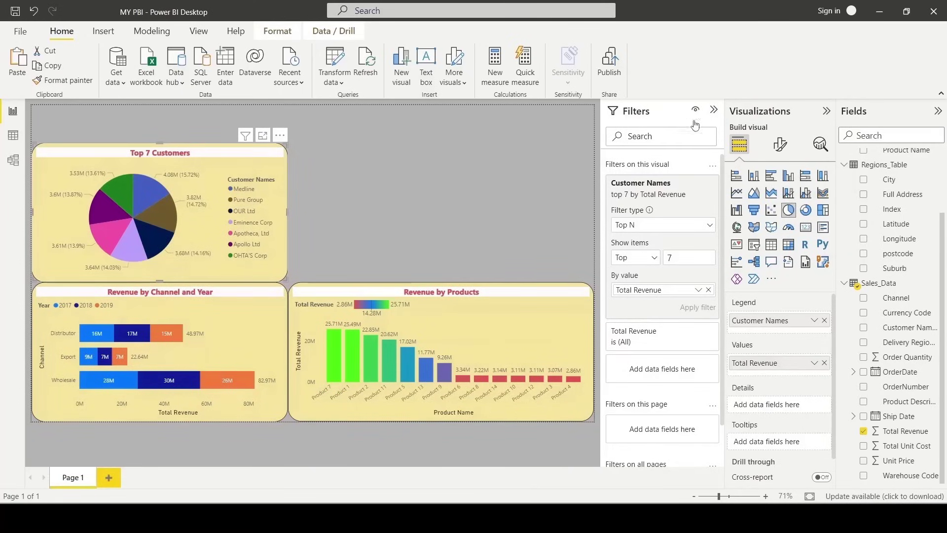
left_click(714, 110)
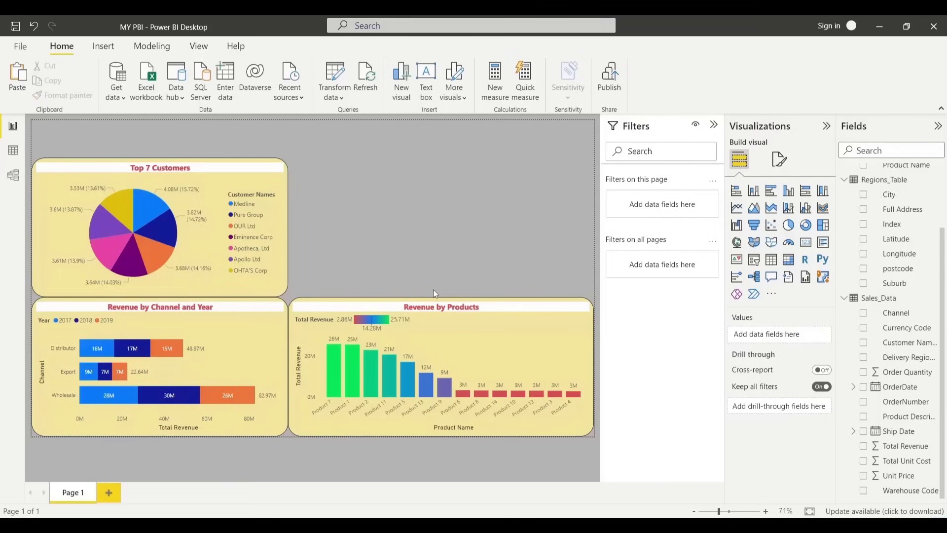
Place a map beside the pie with City as Location and Total Revenue as Bubble size
left_click(738, 243)
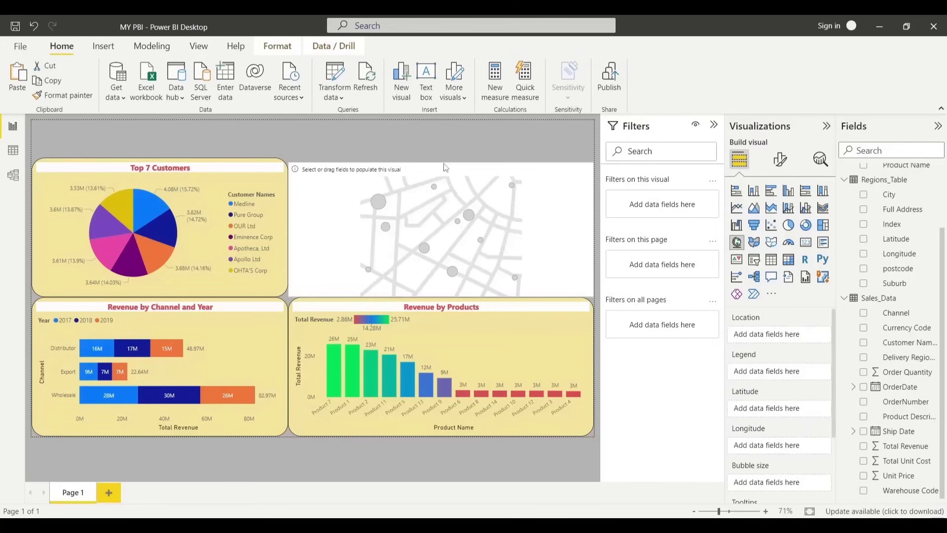
left_click_drag(444, 162, 443, 162)
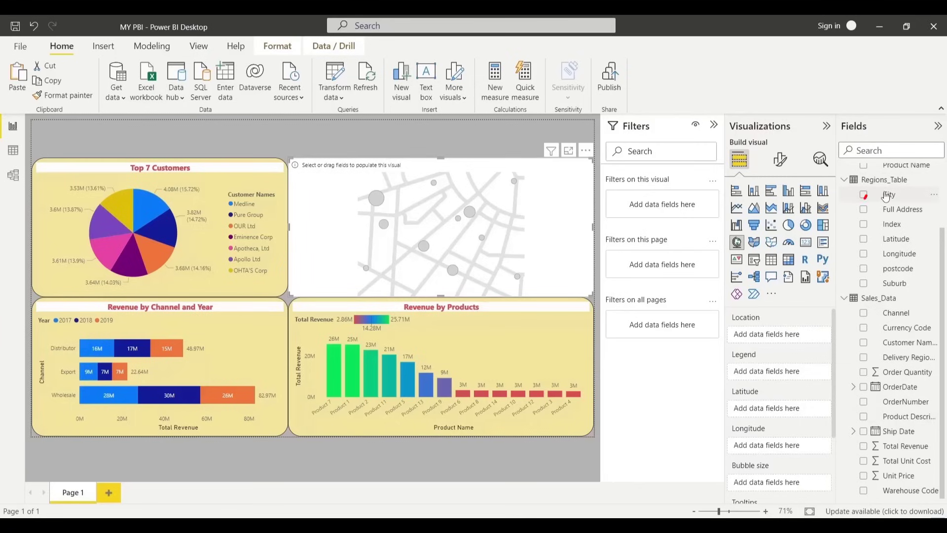
mouse_move(887, 197)
left_mouse_down()
mouse_move(858, 219)
mouse_move(778, 336)
left_mouse_up()
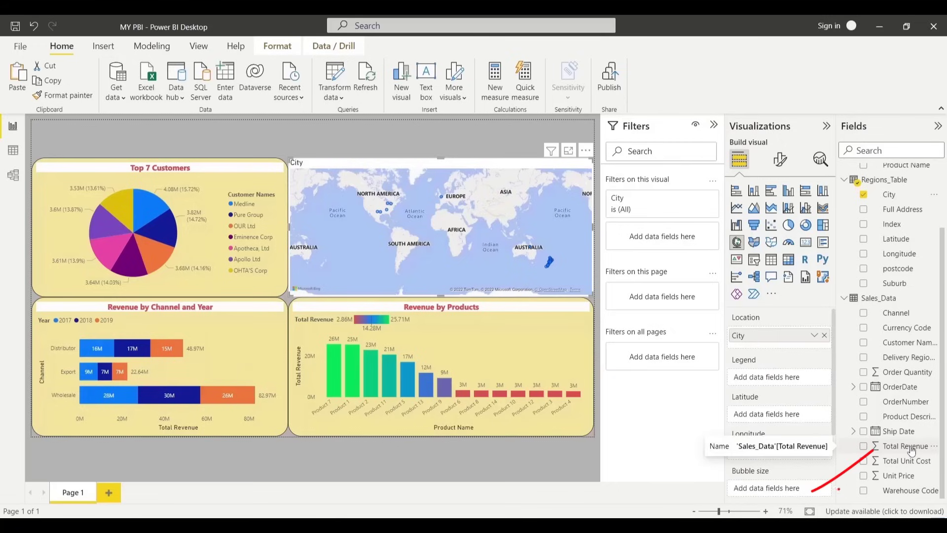
left_click_drag(912, 452, 795, 491)
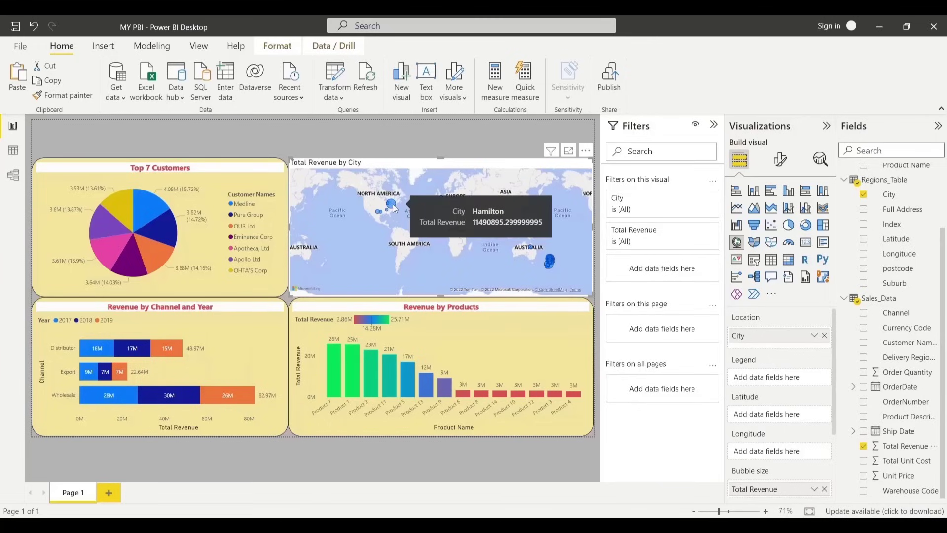
mouse_move(550, 267)
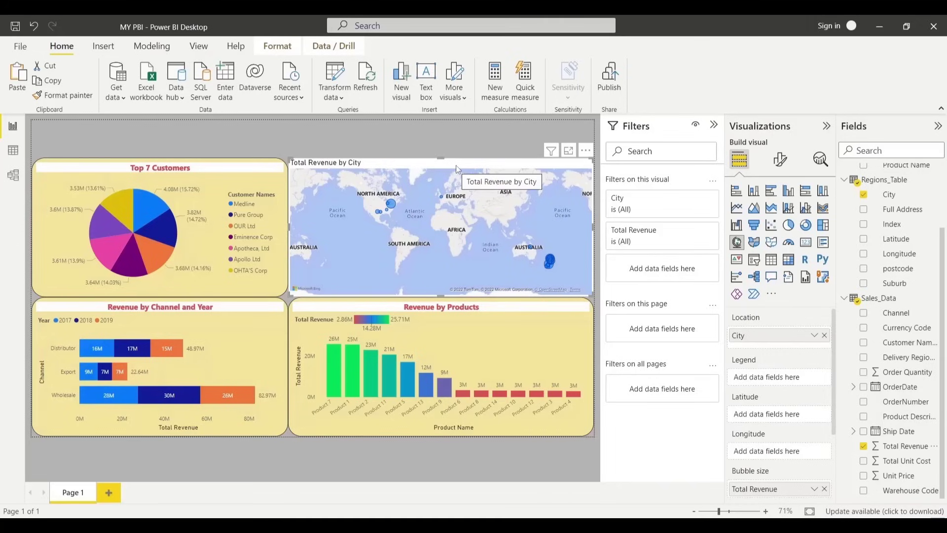
Format the map's Total Revenue by City title in red Segoe UI Bold, centred
left_click(421, 165)
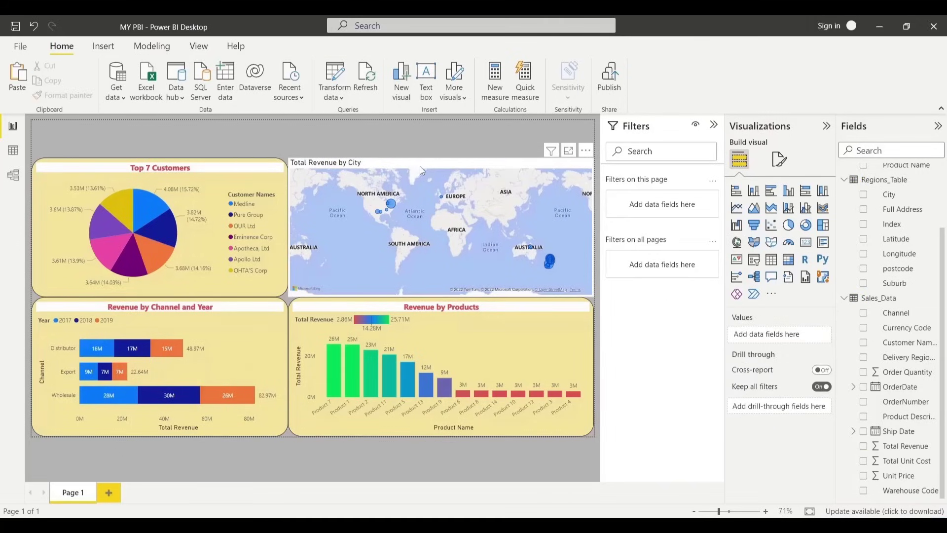
left_click(420, 166)
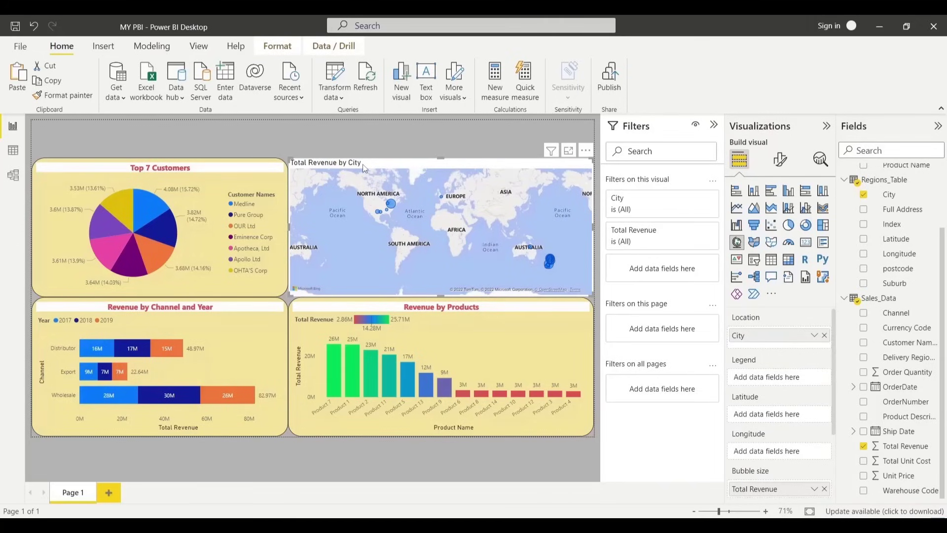
left_click(782, 162)
left_click(780, 214)
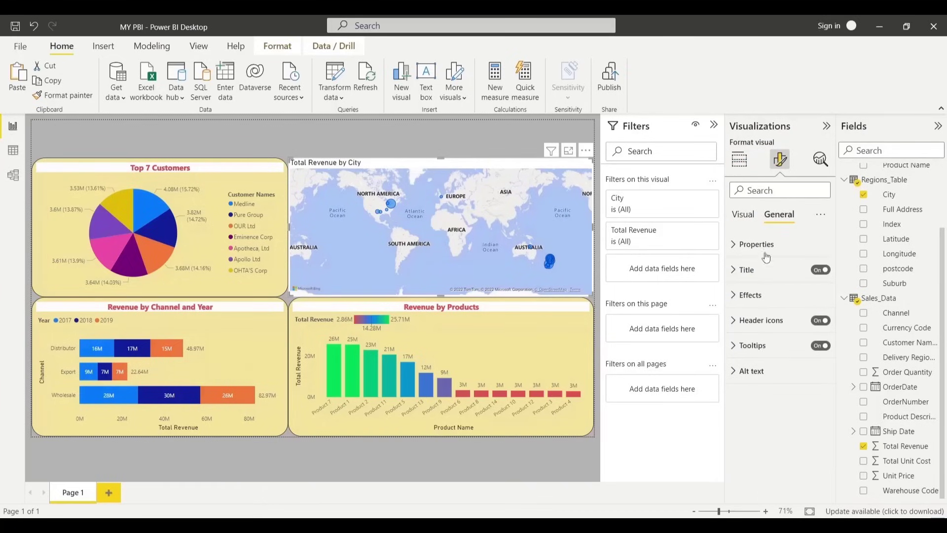
left_click(745, 269)
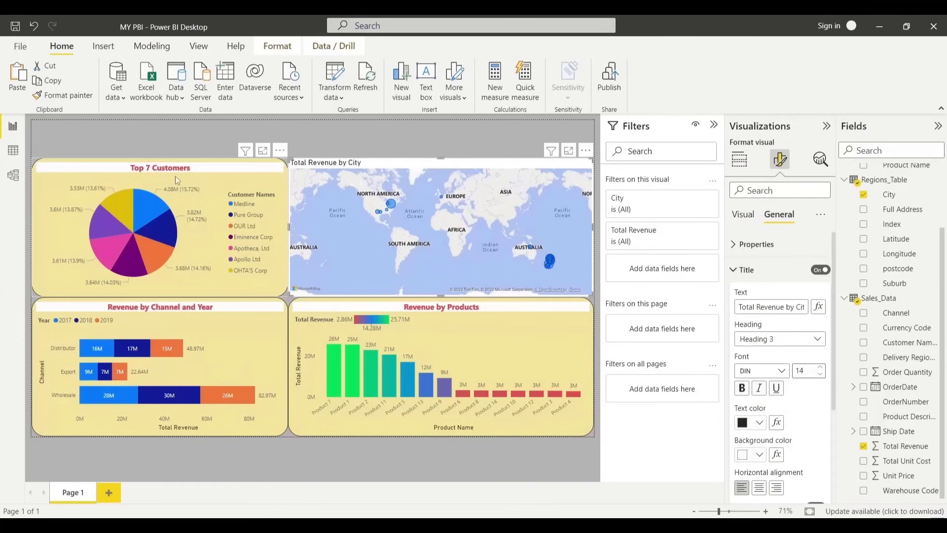
left_click(760, 422)
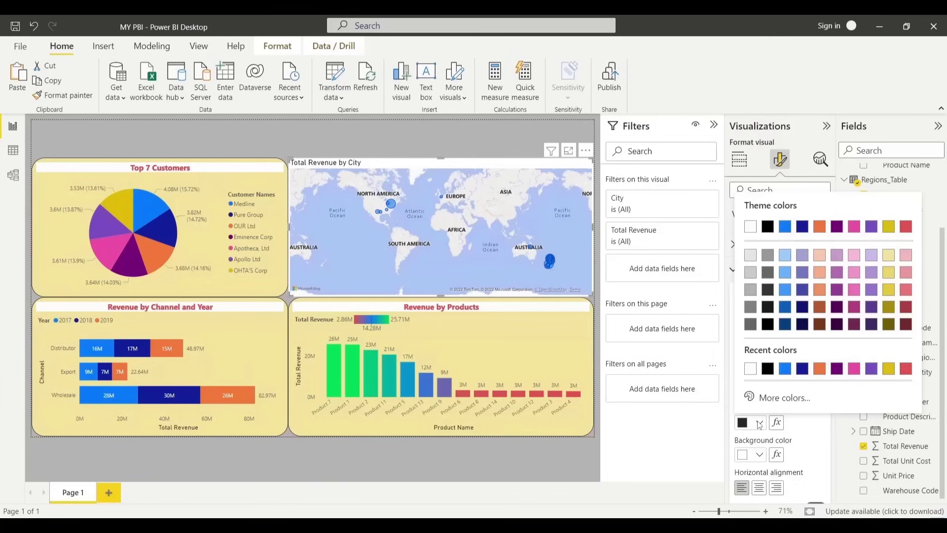
left_click(907, 227)
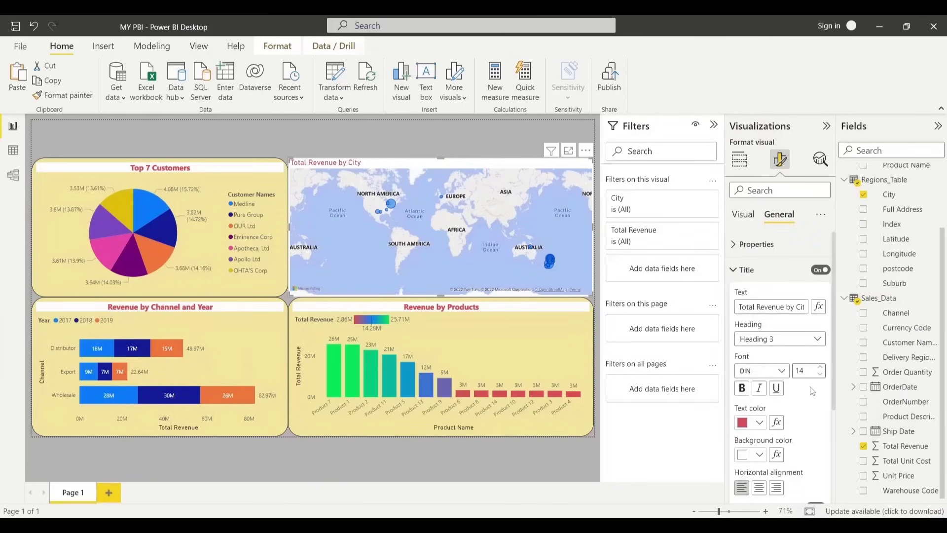
left_click(781, 371)
left_click(765, 310)
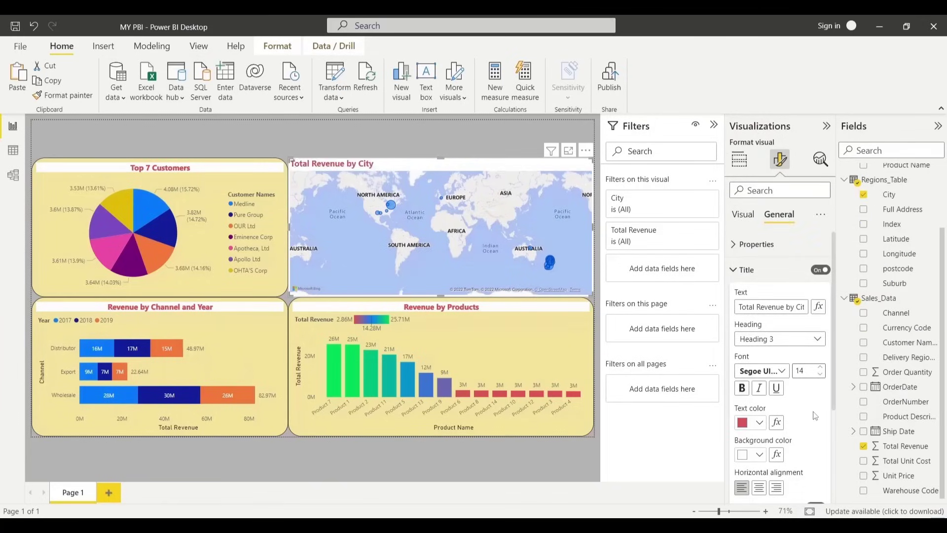
left_click(760, 489)
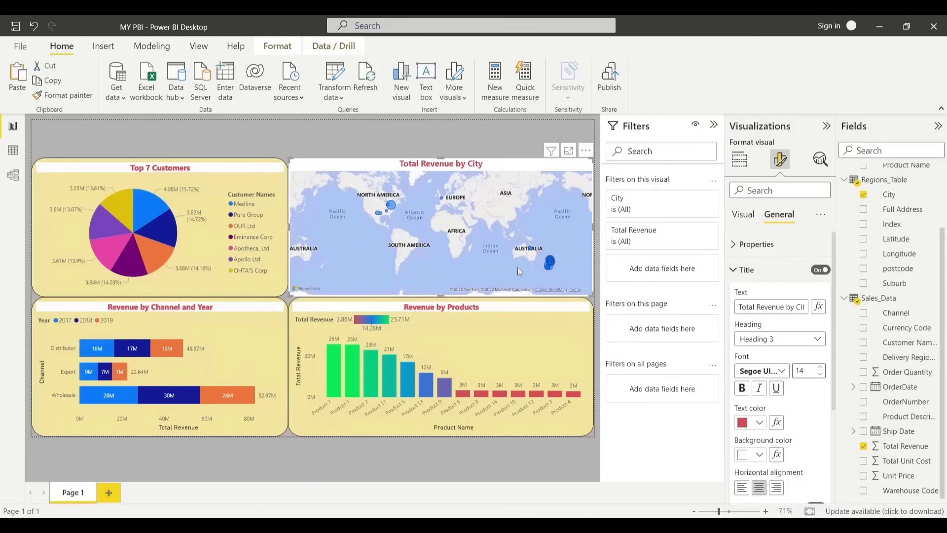
left_click(741, 222)
Set the map style to Dark after briefly trying Light
left_click(758, 245)
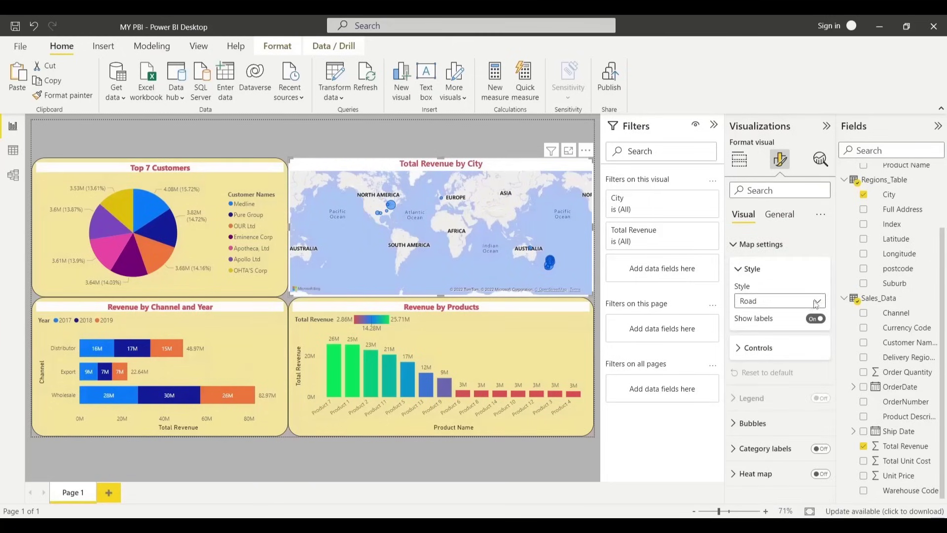
left_click(766, 307)
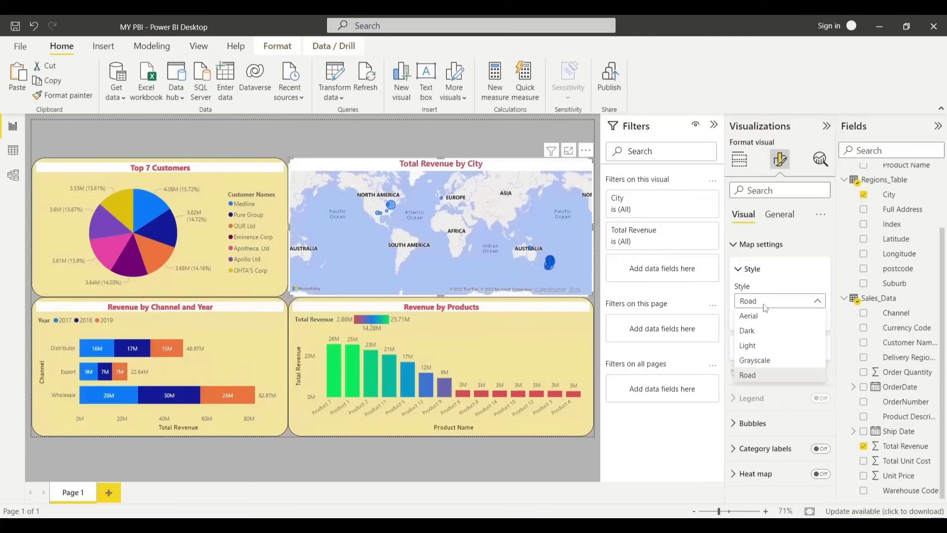
left_click(748, 330)
left_click(805, 303)
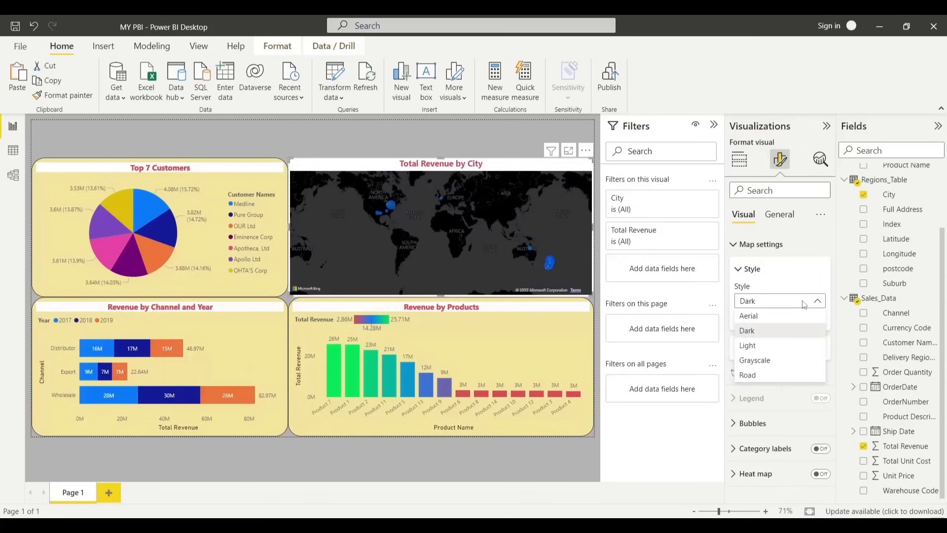
left_click(772, 346)
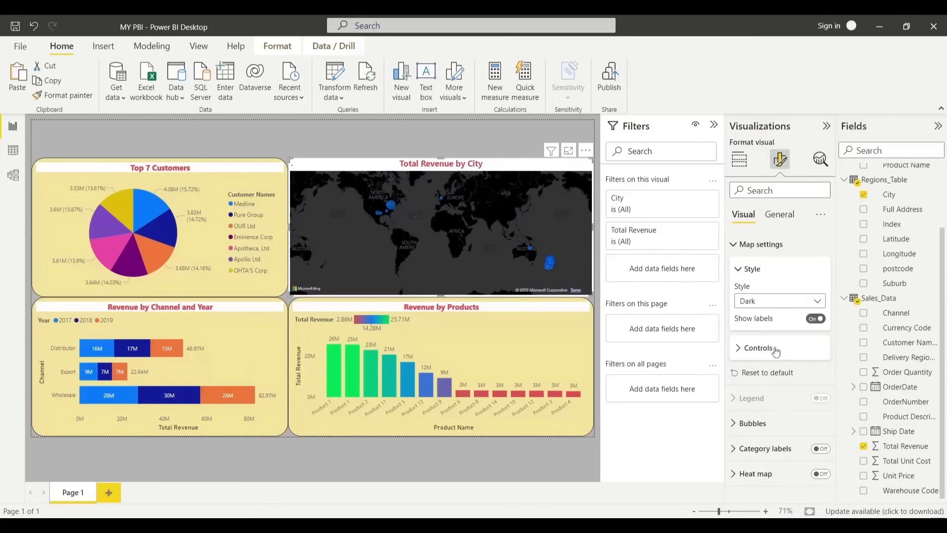
left_click(795, 306)
left_click(773, 335)
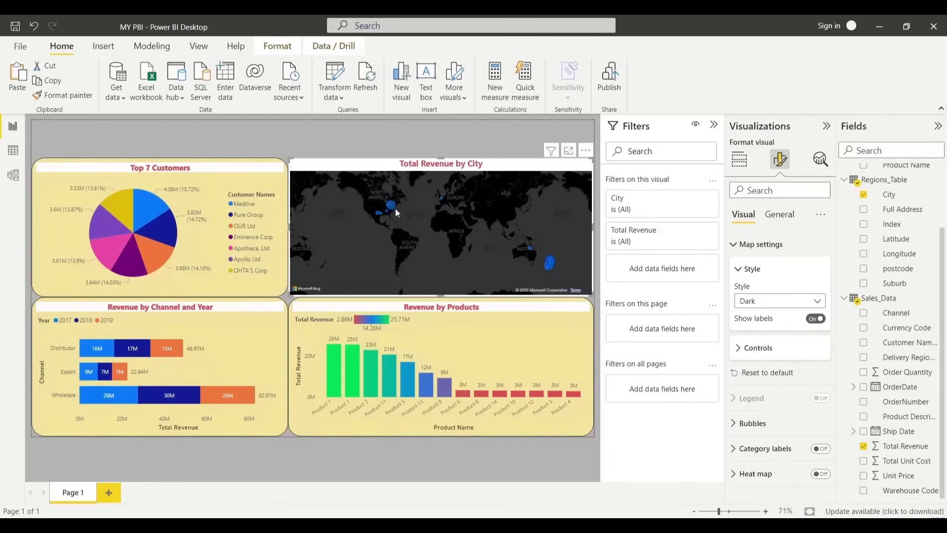
Enlarge the map's revenue bubbles to 26 px
left_click(772, 425)
scroll(775, 428, "down", 2)
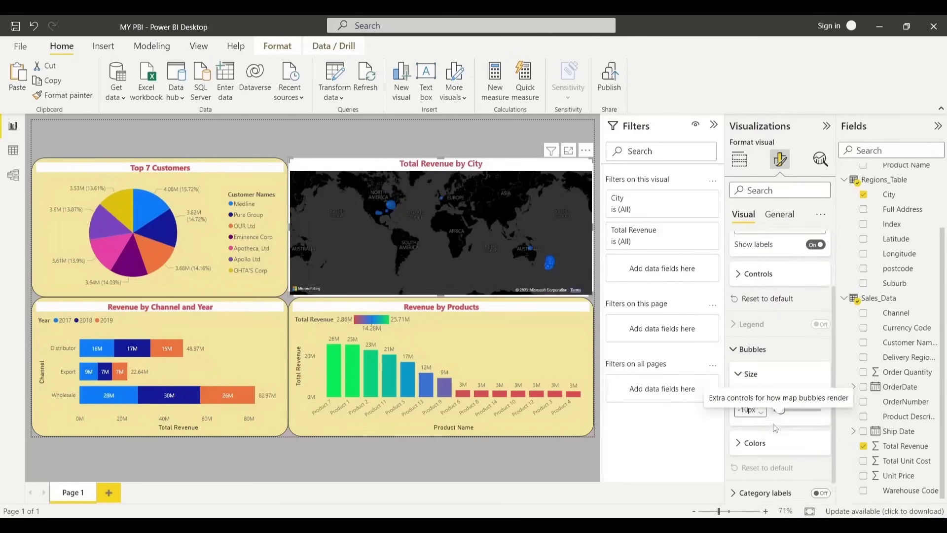
left_click_drag(780, 403, 795, 404)
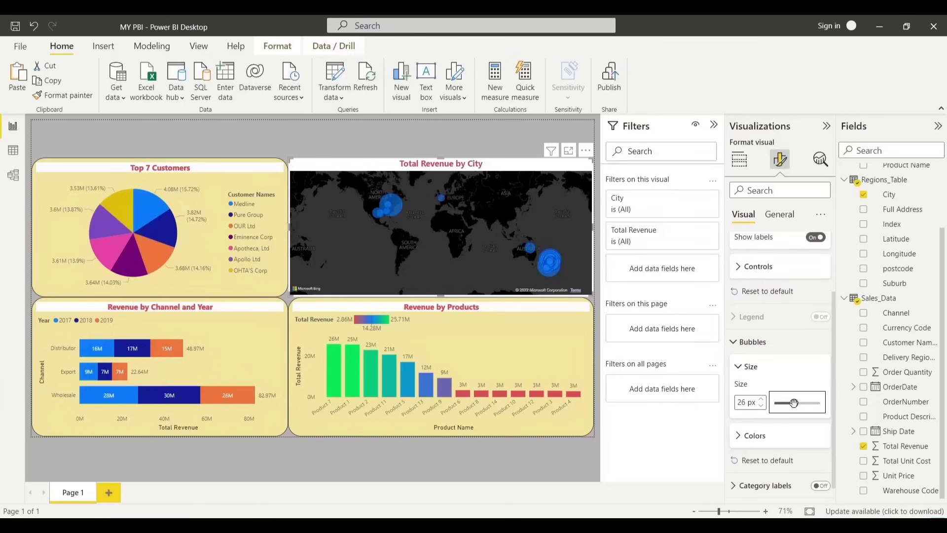
left_click(768, 438)
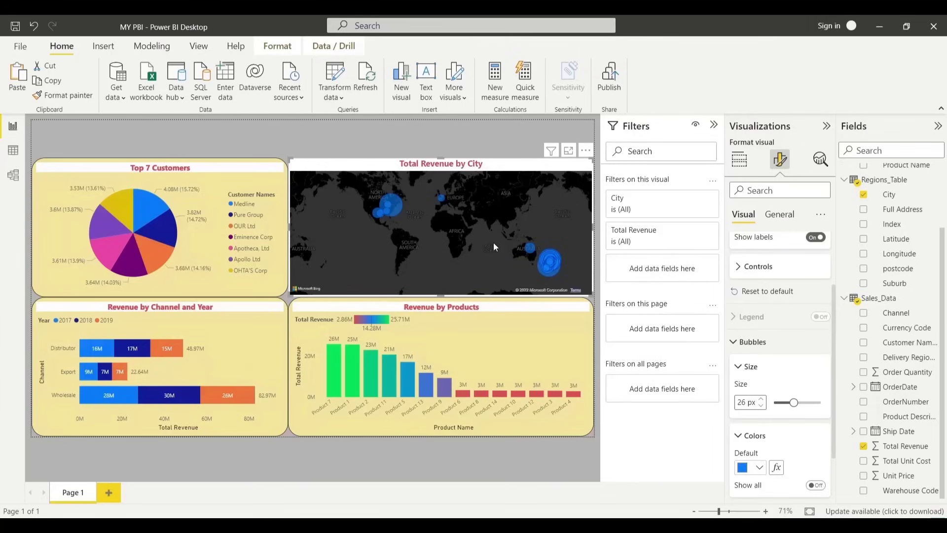
left_click(390, 135)
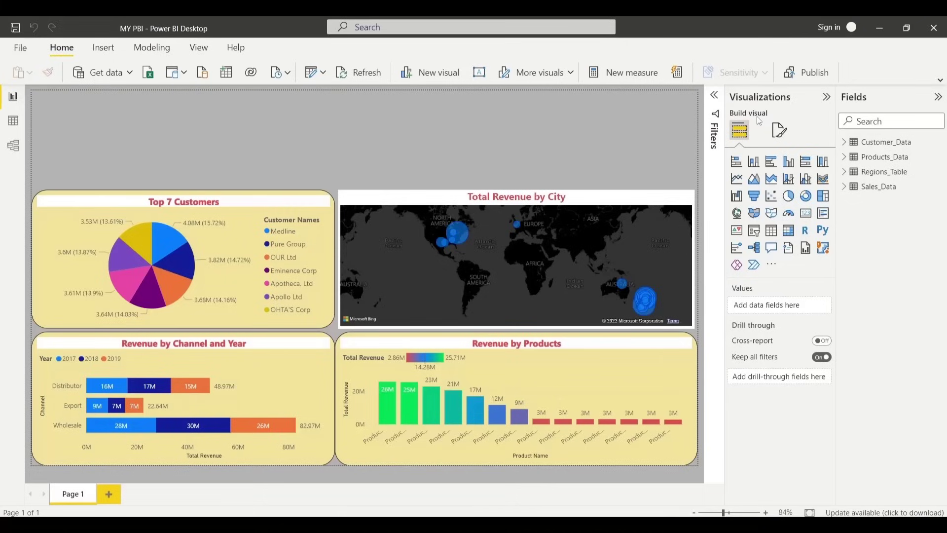
Add a small card above the pie showing Sales_Data Total Revenue (154.57M)
left_click(808, 217)
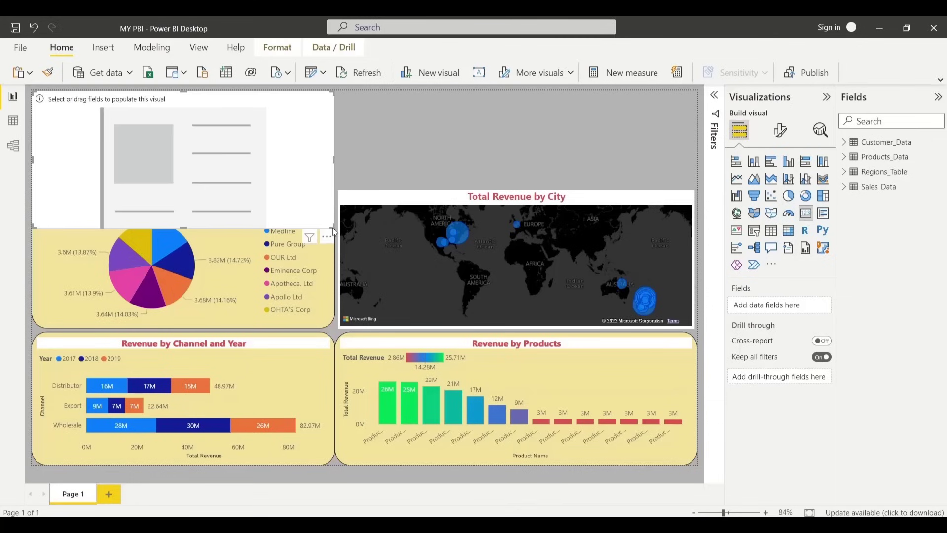
left_click_drag(334, 228, 185, 189)
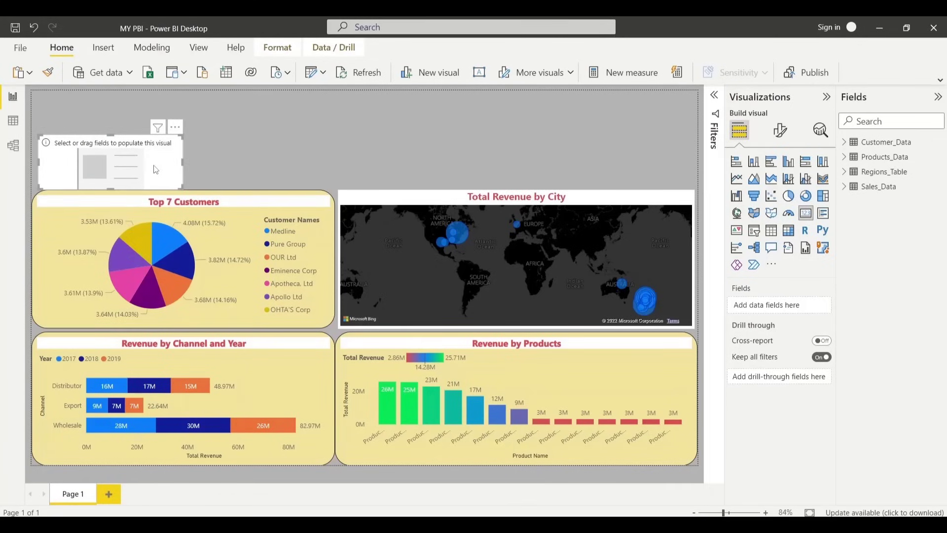
left_click(846, 188)
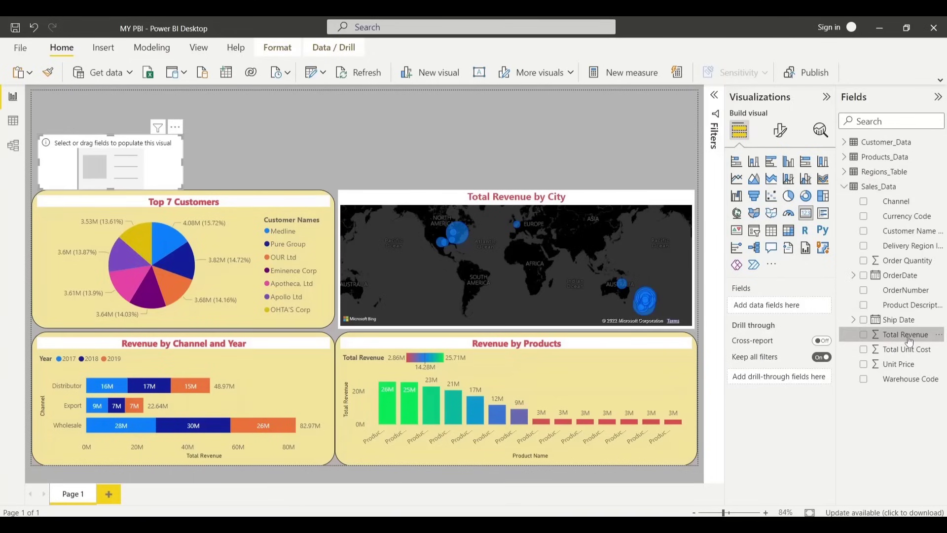
left_click_drag(908, 336, 182, 175)
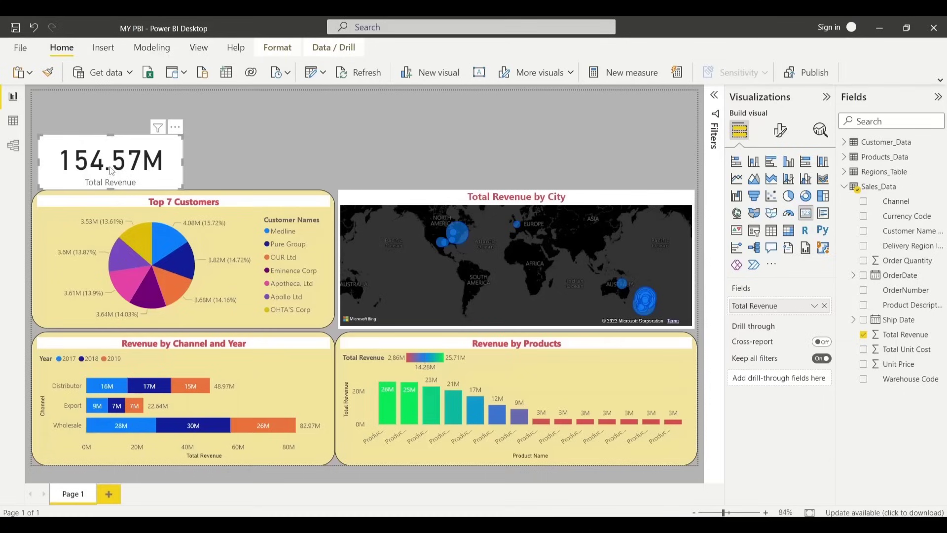
Hide the card's category label and give it a bold, centred 'Total Revenue' title
left_click(780, 134)
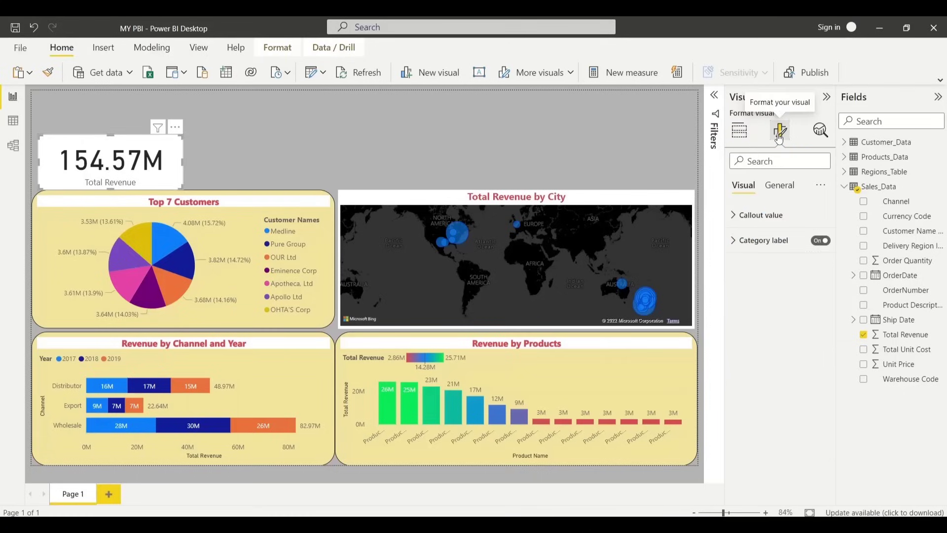
left_click(820, 241)
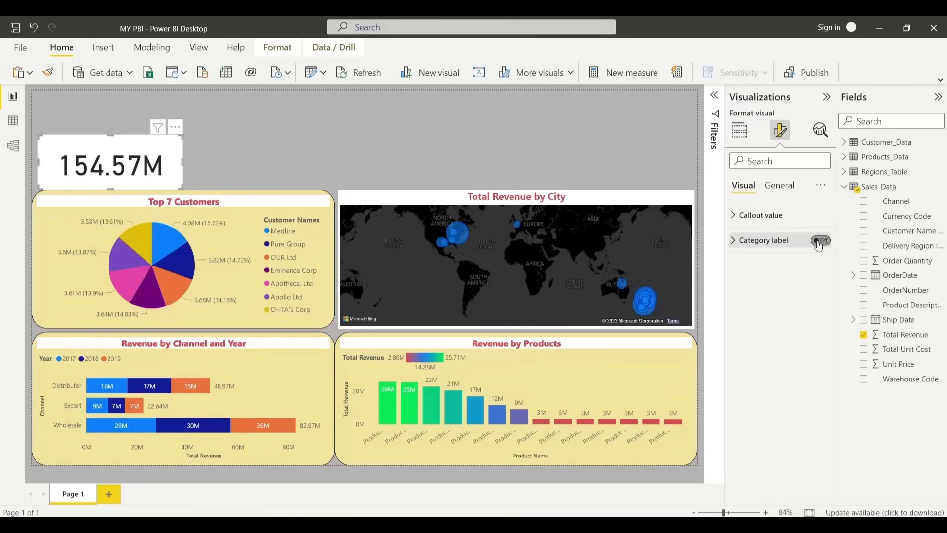
left_click(785, 189)
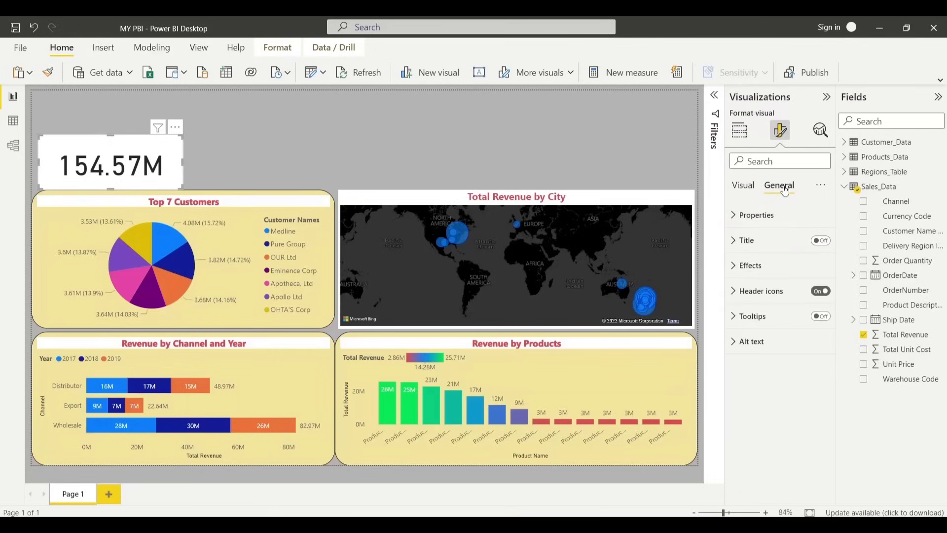
left_click(825, 242)
left_click(784, 241)
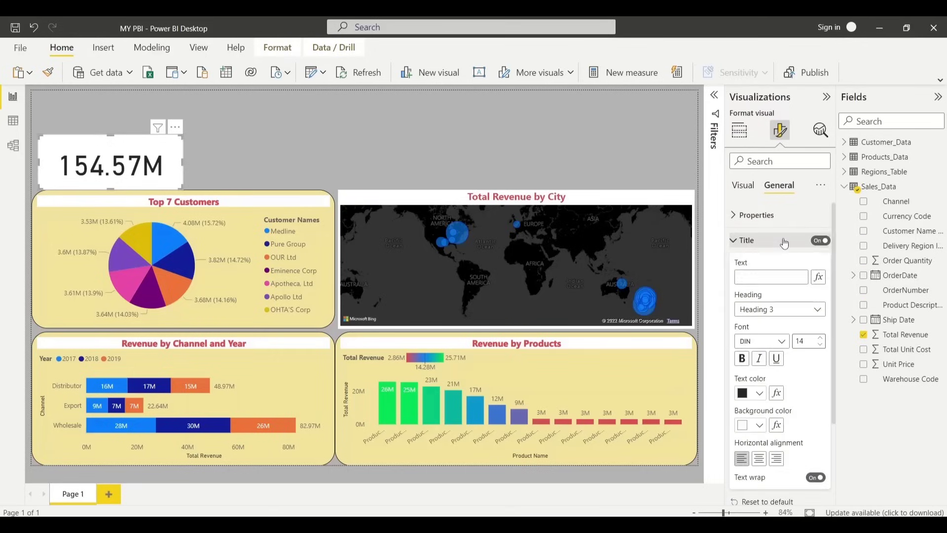
left_click(760, 278)
type("Total Revenue")
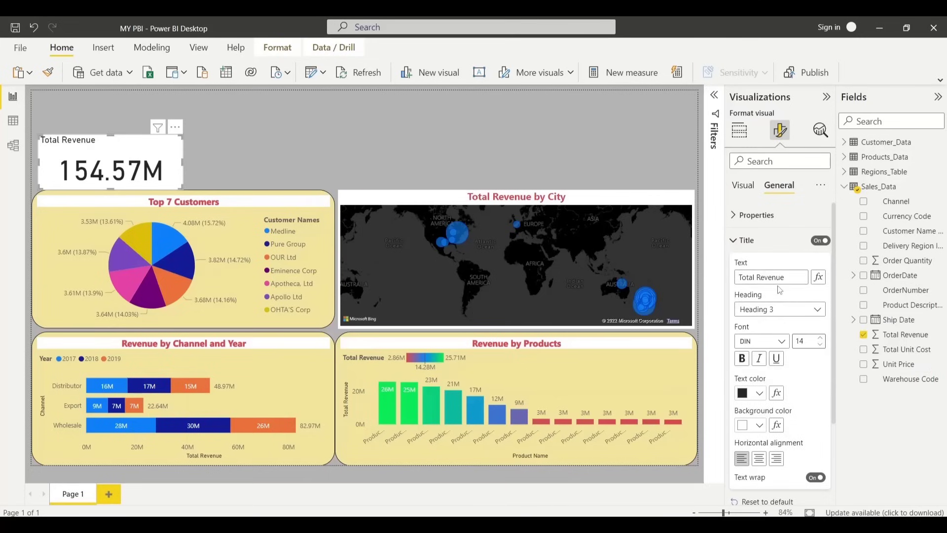
left_click(742, 359)
left_click(759, 461)
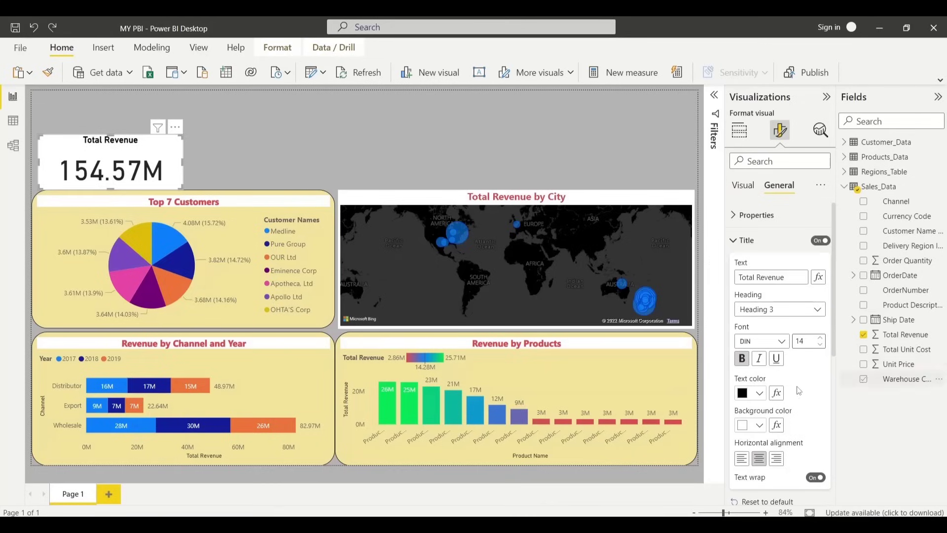
Give the card a dark blue background
scroll(796, 391, "down", 2)
scroll(796, 391, "down", 1)
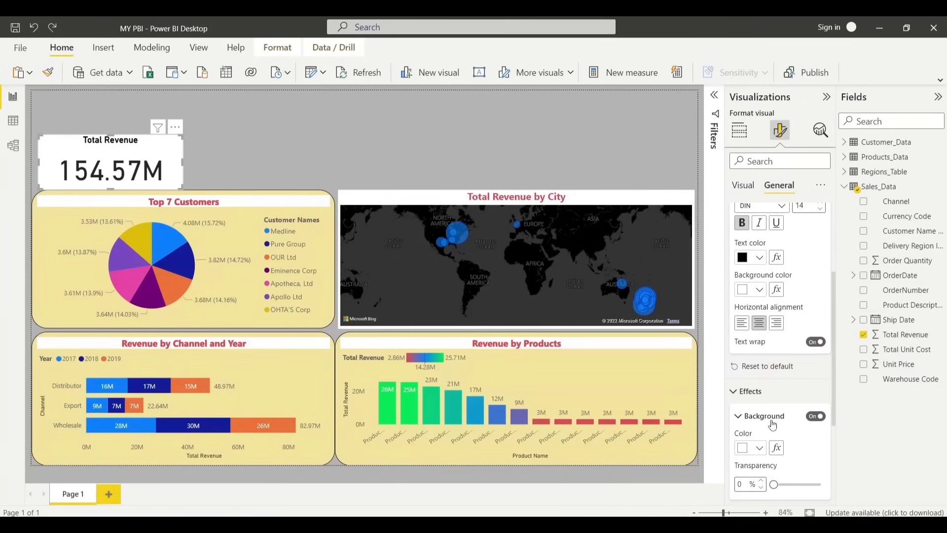
scroll(772, 425, "down", 1)
left_click(754, 404)
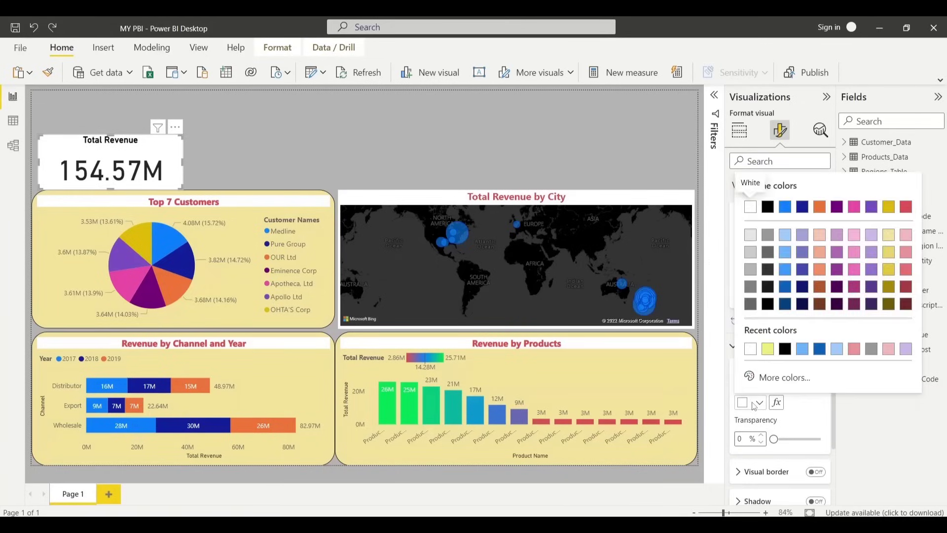
left_click(821, 350)
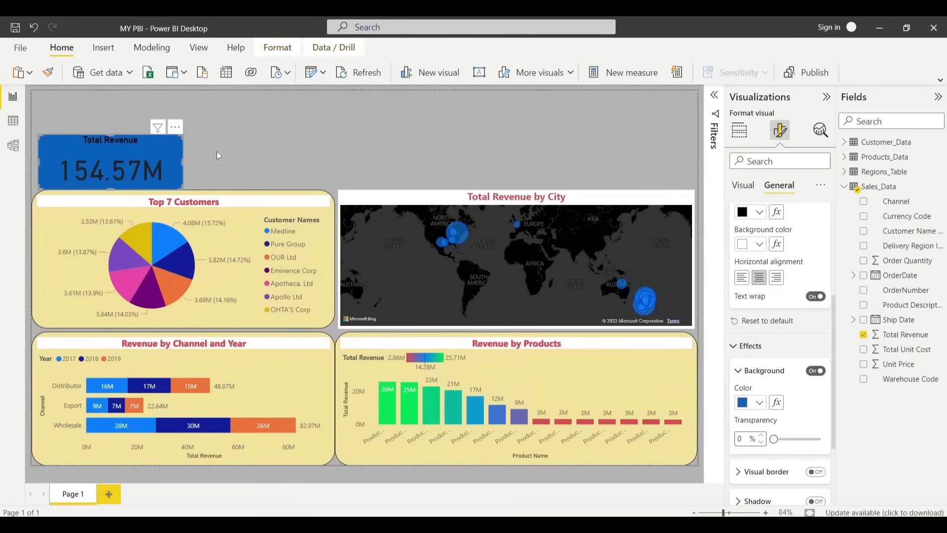
Make the card's 154.57M callout value white
left_click(743, 186)
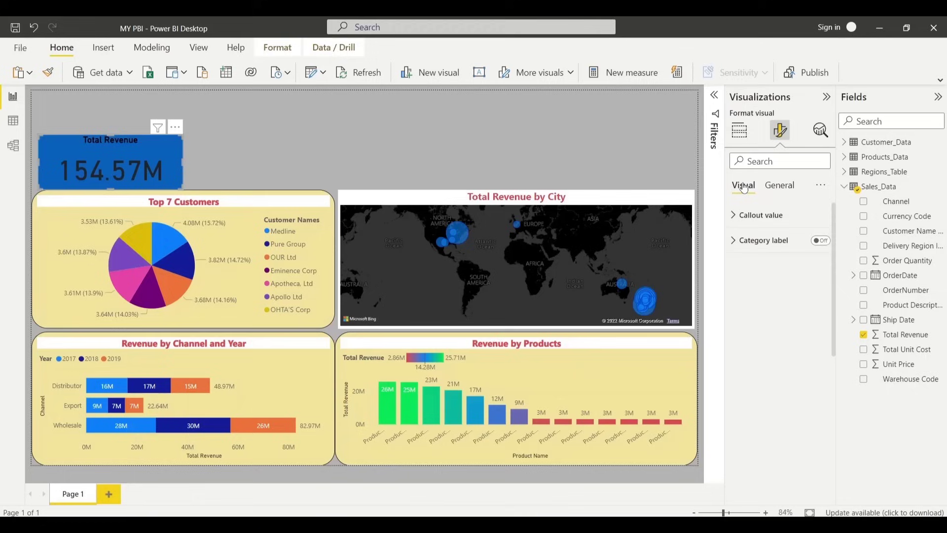
left_click(754, 217)
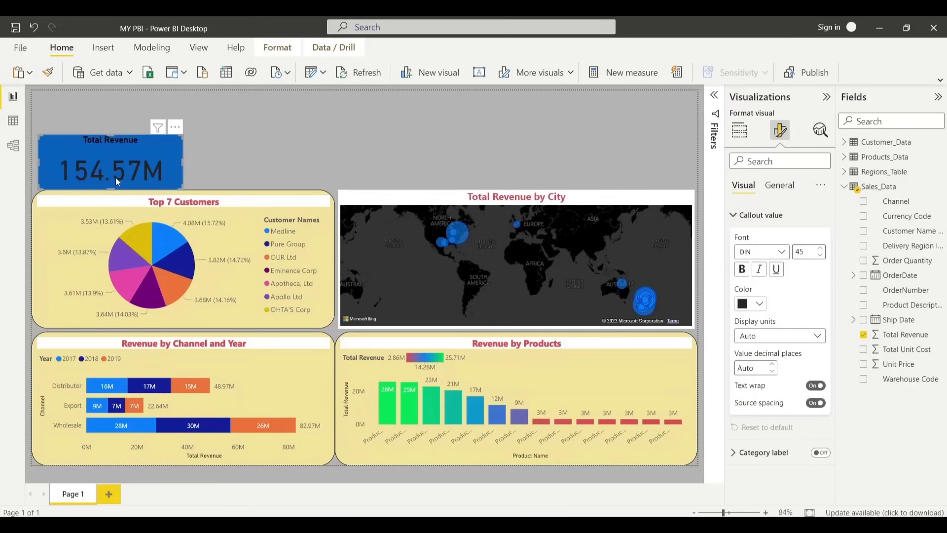
left_click(751, 304)
left_click(768, 250)
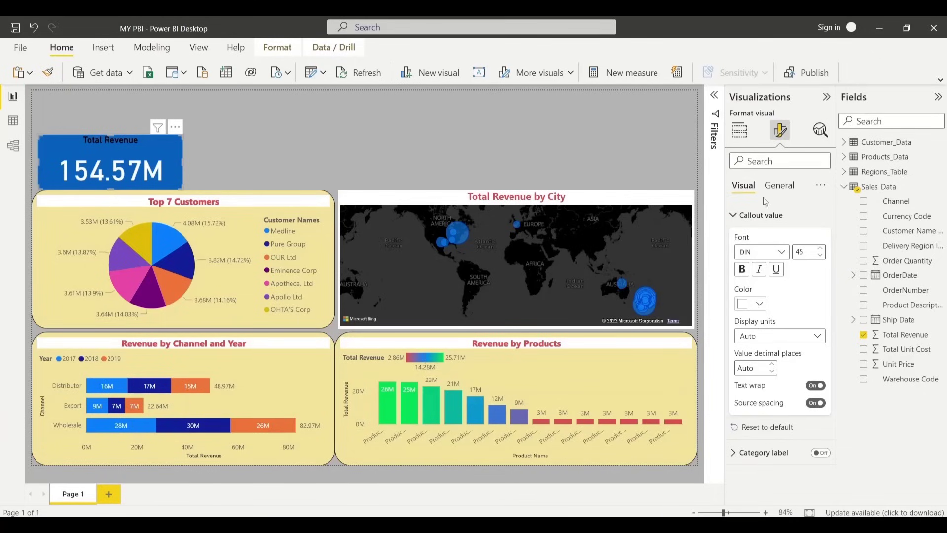
Colour the card title yellow-green and set its font to bold Segoe UI
left_click(780, 186)
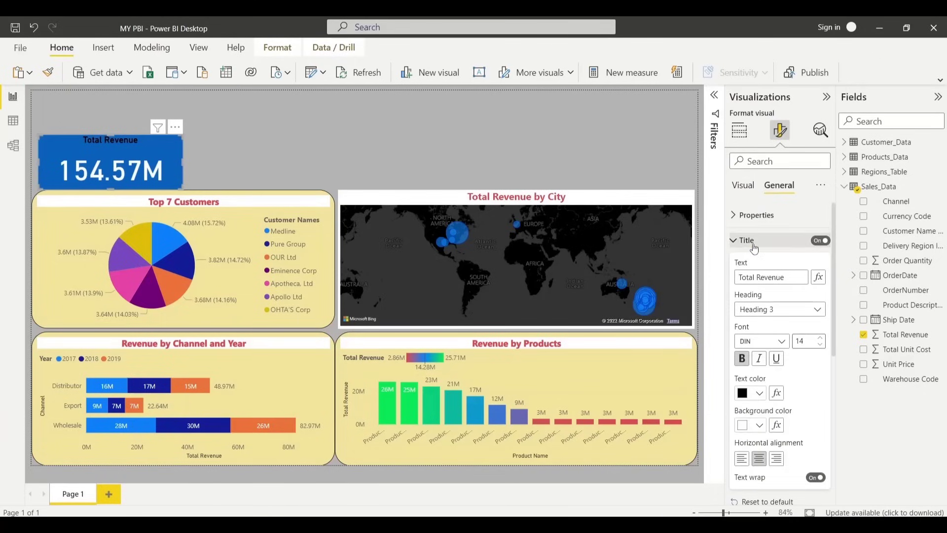
left_click(760, 393)
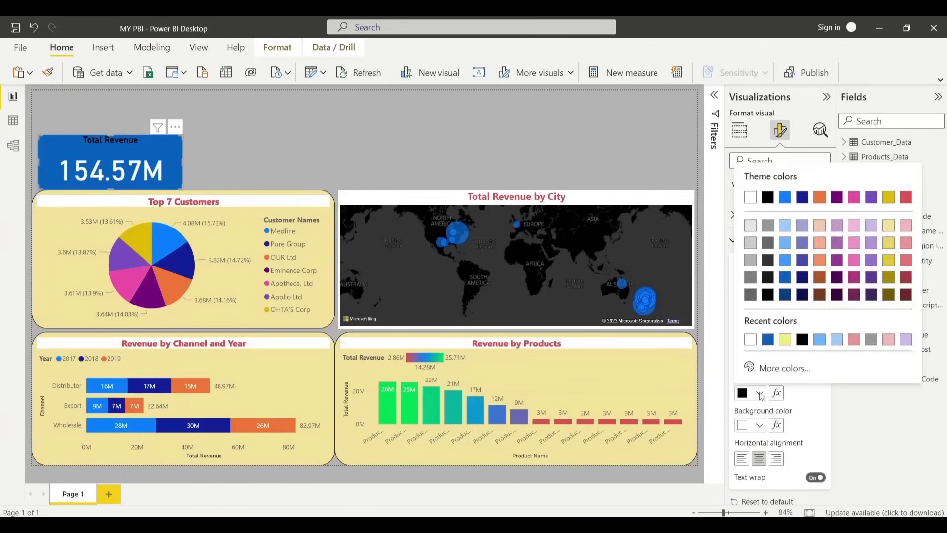
left_click(785, 340)
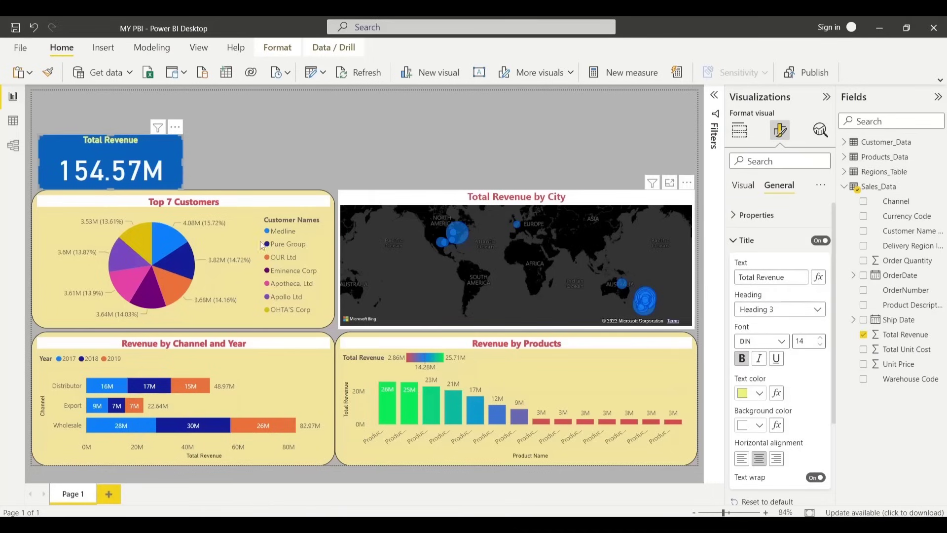
left_click(761, 344)
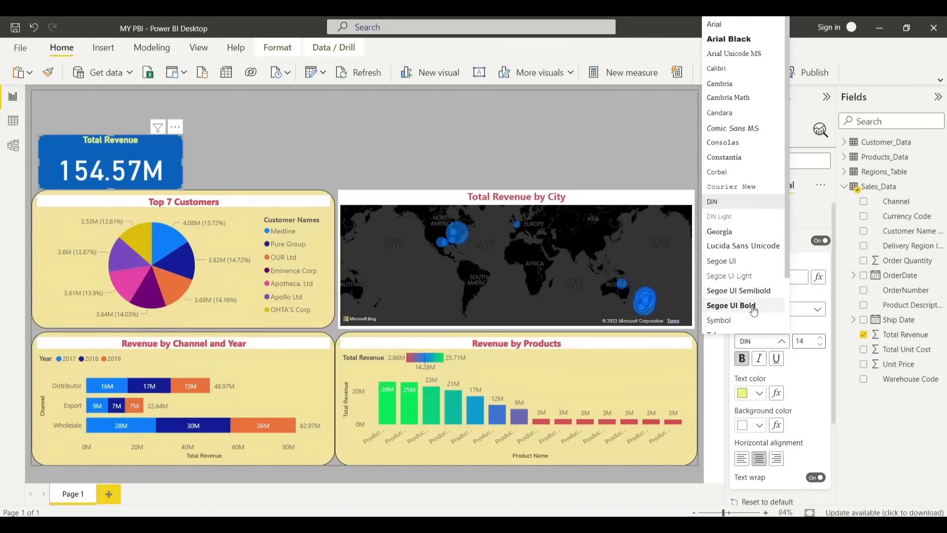
left_click(252, 150)
Duplicate the Total Revenue card beside it and retitle the copy 'Total Qty'
left_click(168, 147)
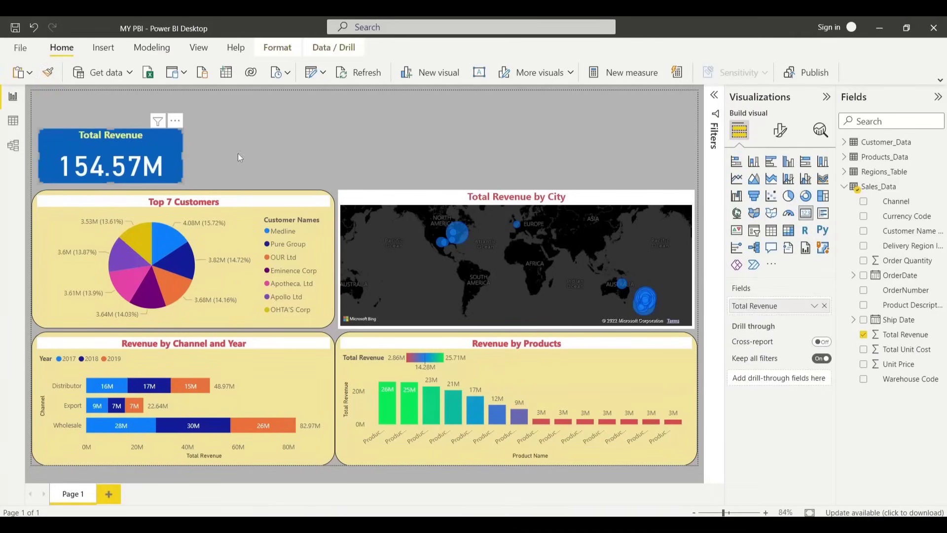
left_click_drag(167, 152, 328, 145)
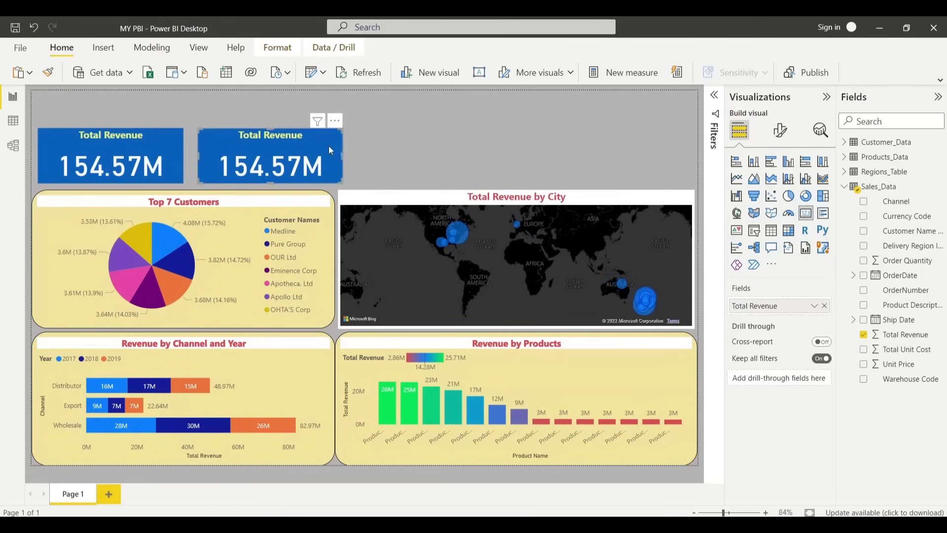
left_click(780, 129)
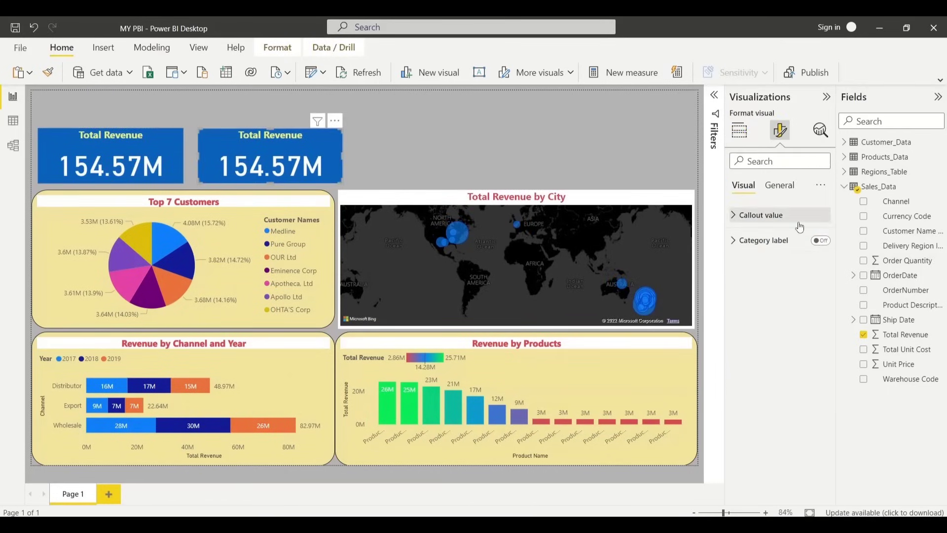
left_click(791, 190)
left_click(772, 242)
left_click(768, 276)
key("BackSpace")
key("BackSpace")
key("BackSpace")
key("BackSpace")
key("BackSpace")
key("BackSpace")
key("BackSpace")
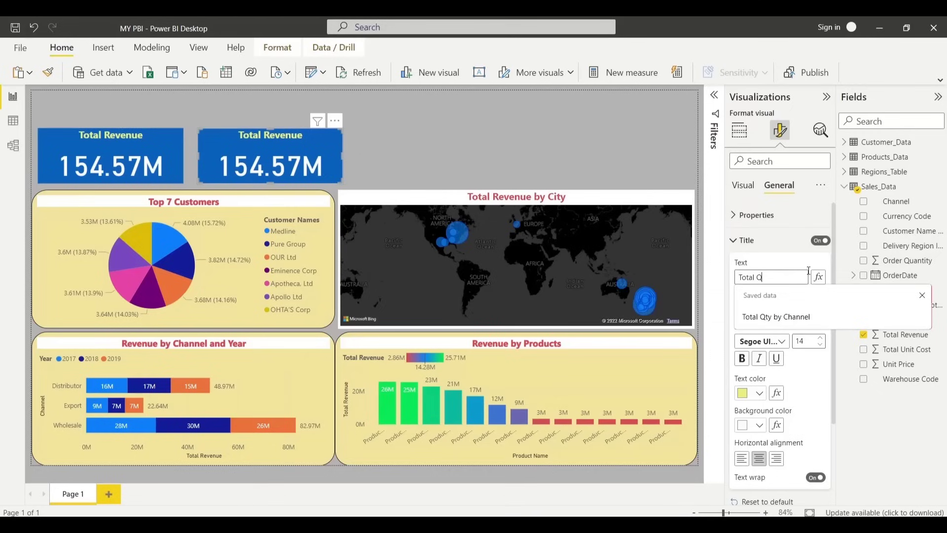
type("Qty")
key("Return")
Replace the copy's Total Revenue field with Order Quantity and nudge the card slightly left
left_click(754, 190)
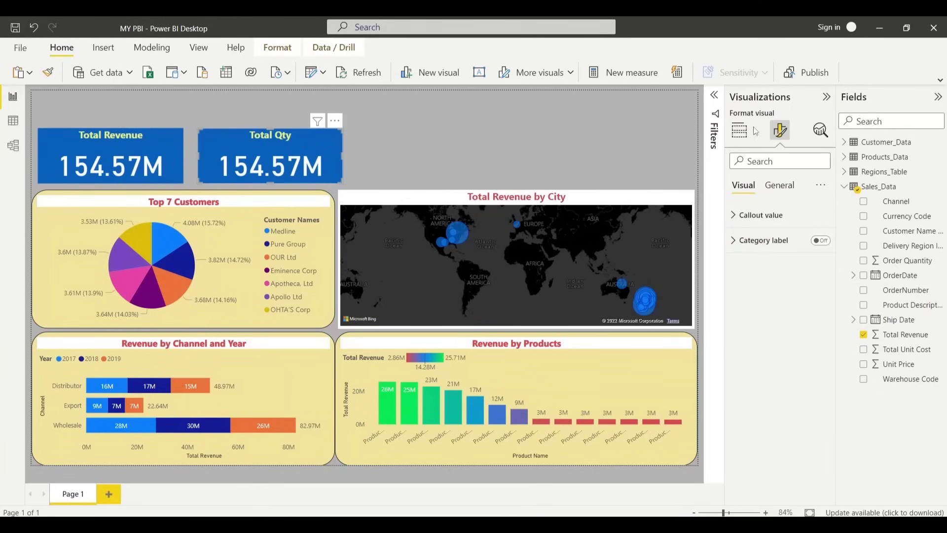
left_click(739, 131)
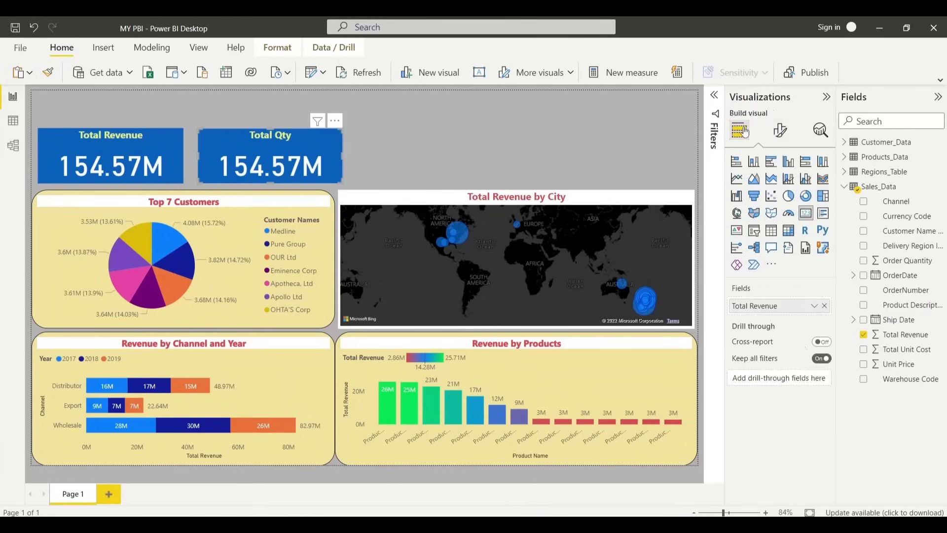
left_click(824, 306)
left_click_drag(918, 264, 815, 308)
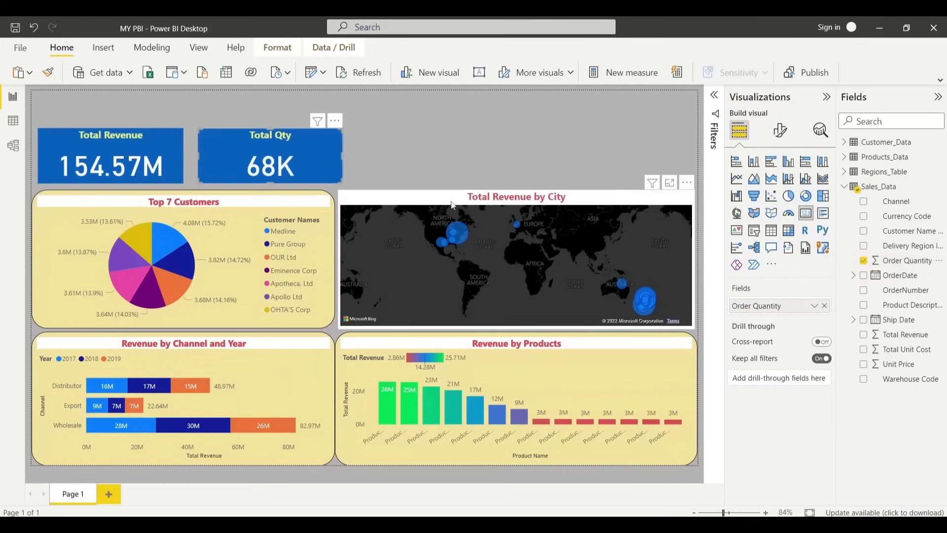
left_click(433, 146)
left_click_drag(310, 158, 304, 158)
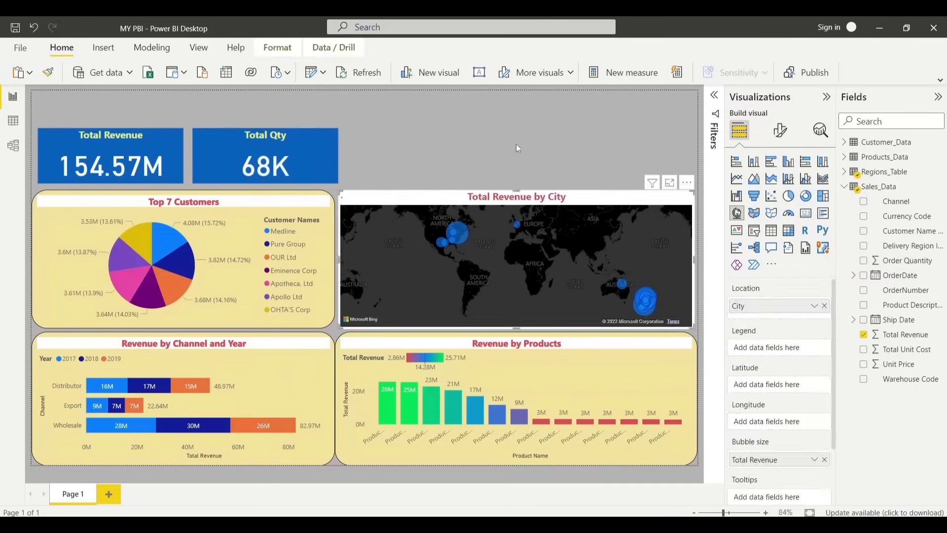
left_click(516, 143)
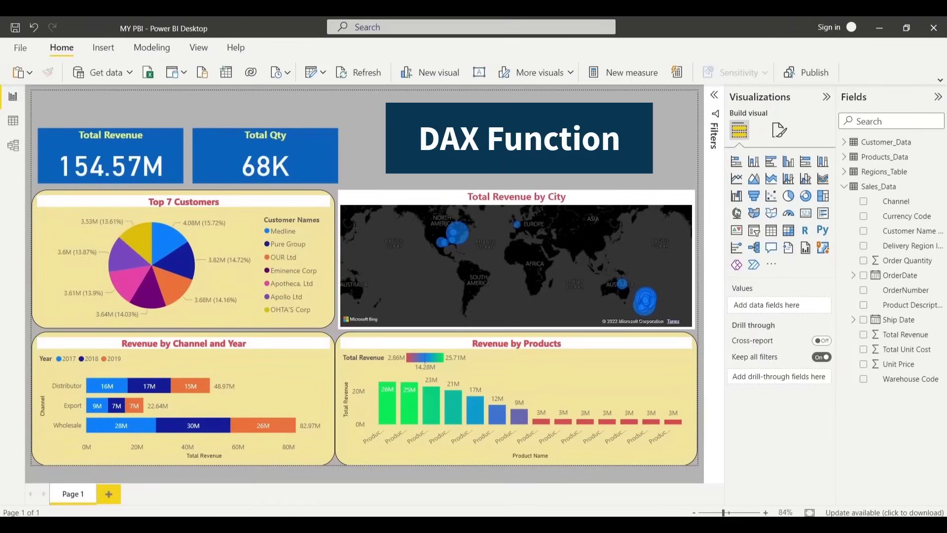
left_click(13, 120)
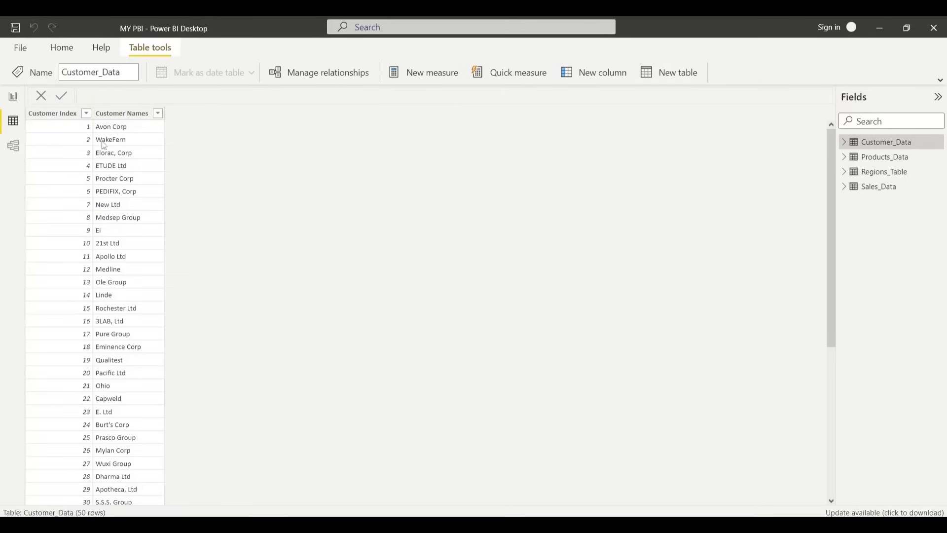
left_click(861, 190)
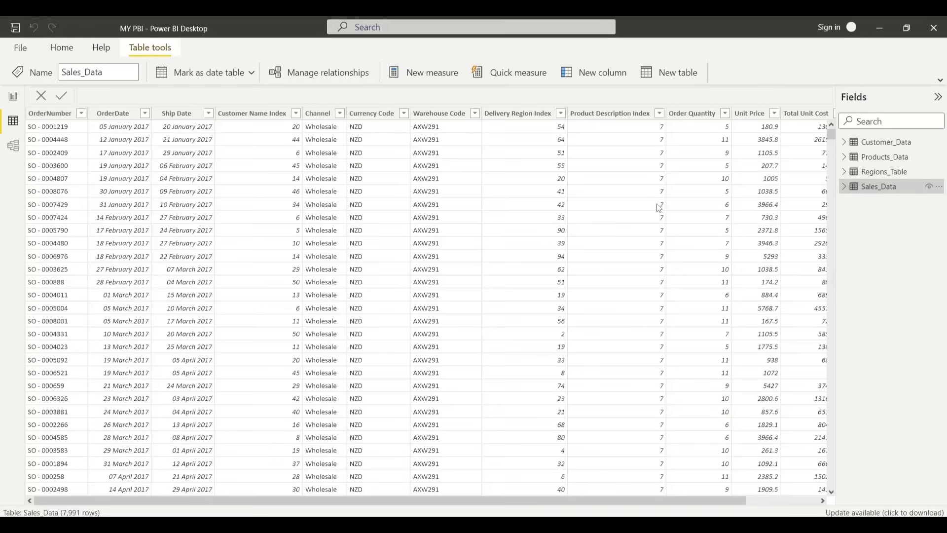
left_click_drag(619, 502, 744, 500)
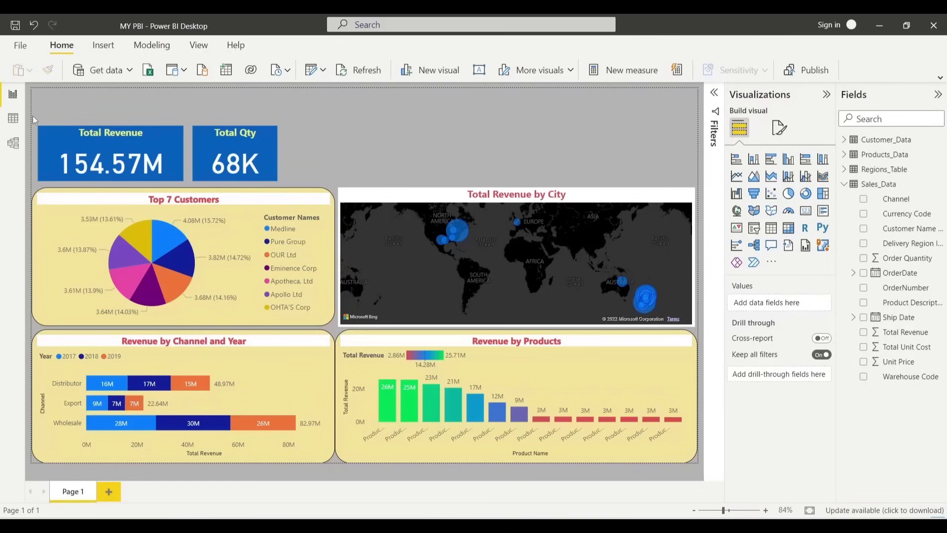
Switch to Data view to display the Sales_Data table's 7,991 rows
left_click(13, 118)
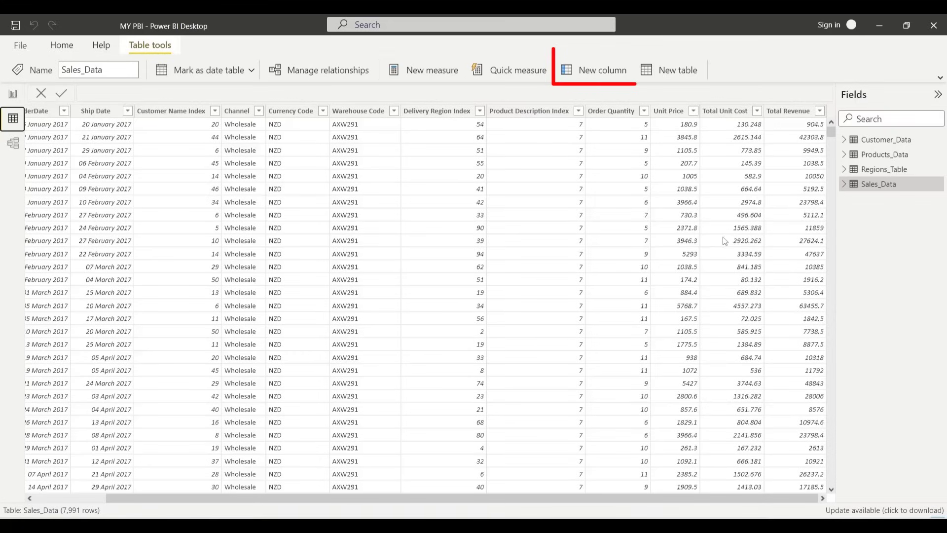
Create the calculated column Cost = Total Unit Cost * Order Quantity in Sales_Data
left_click(596, 74)
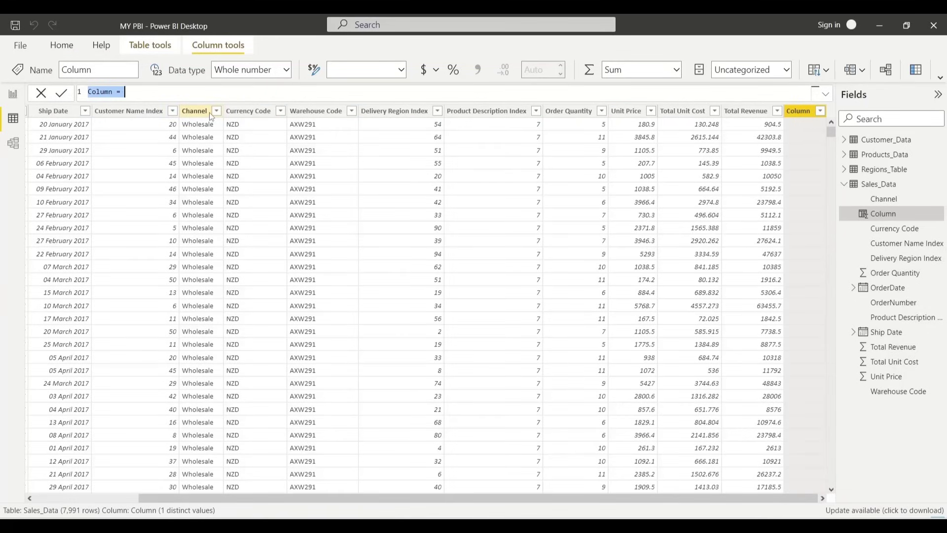
type("Cost=")
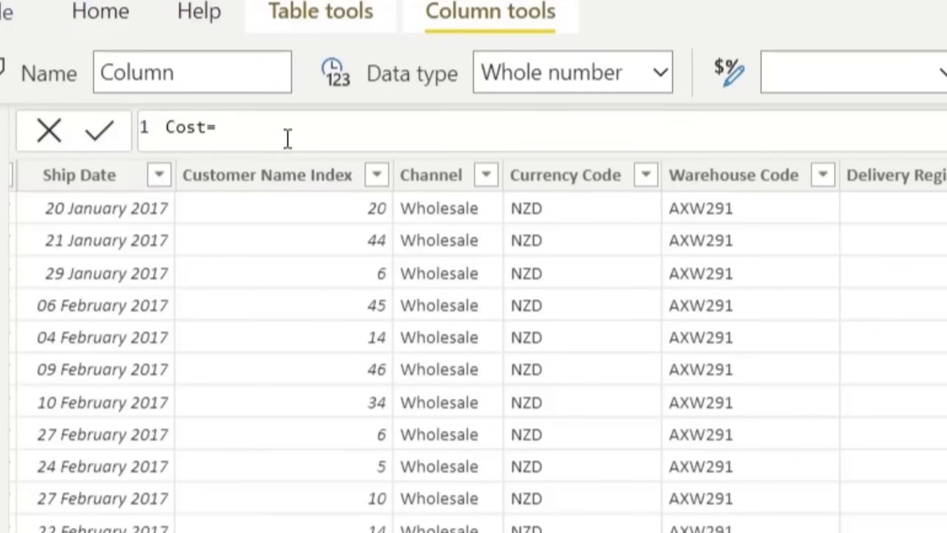
type("tot")
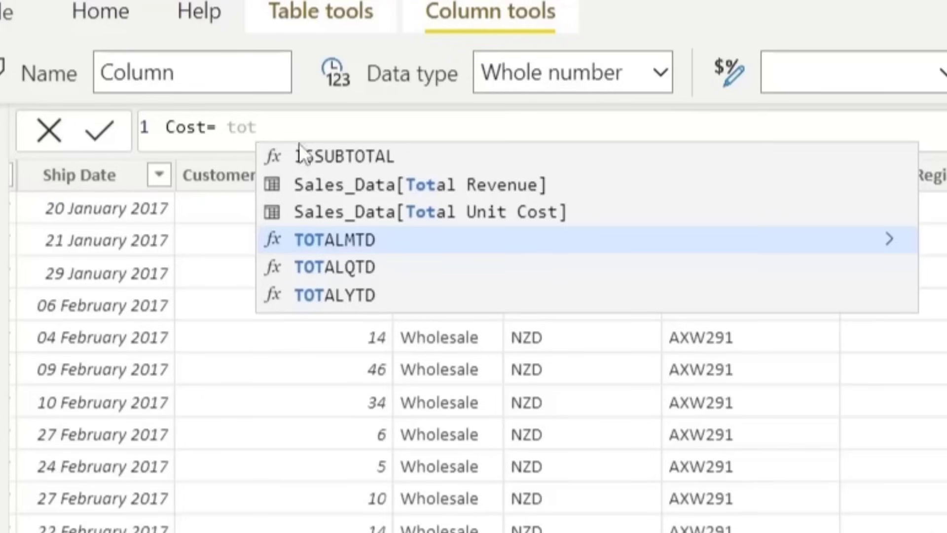
left_click(479, 213)
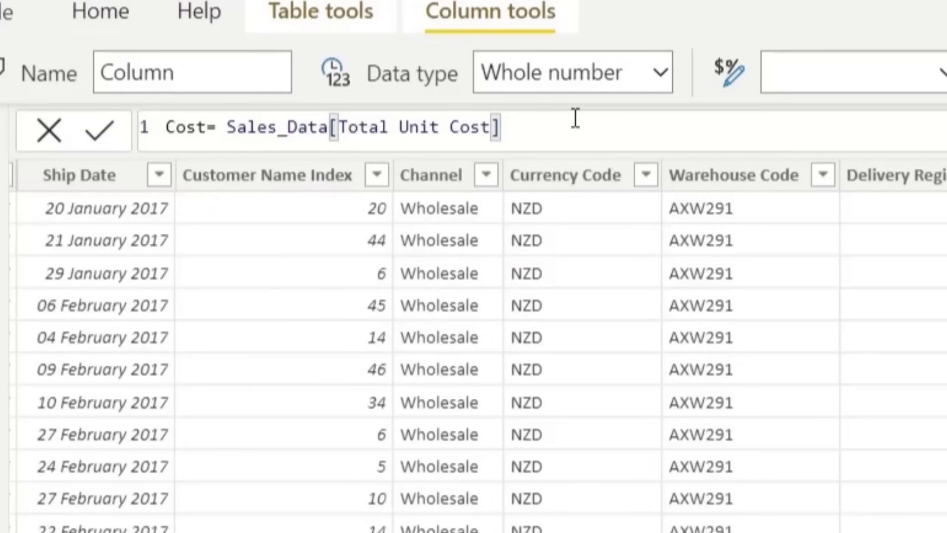
type("*")
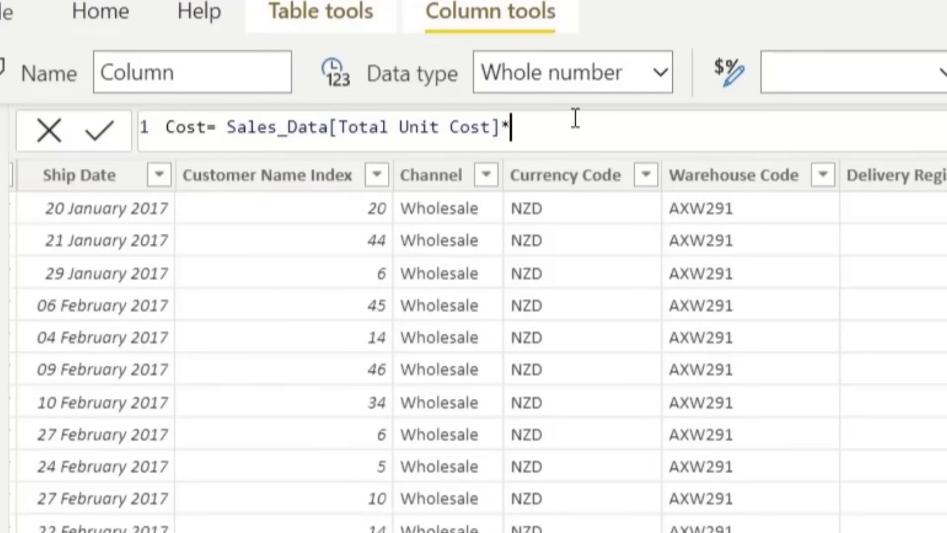
type("or")
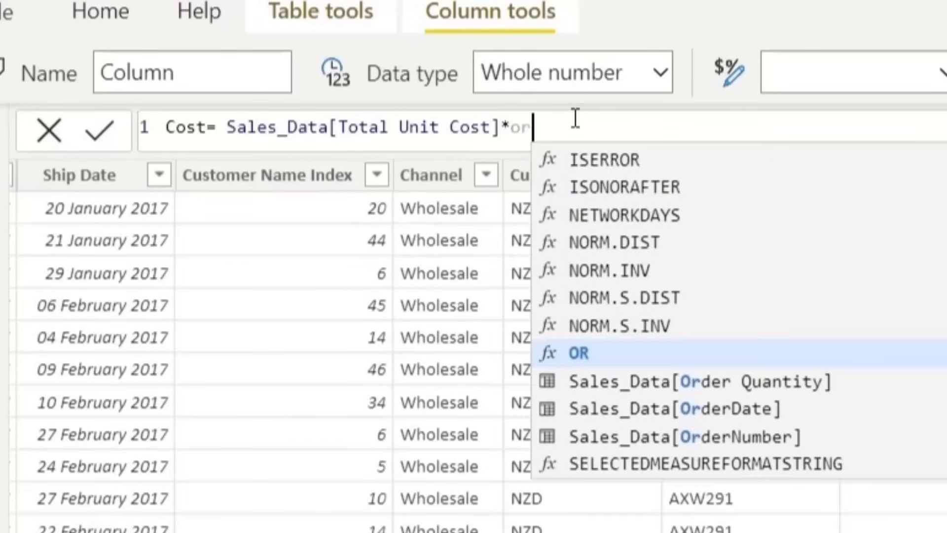
left_click(786, 387)
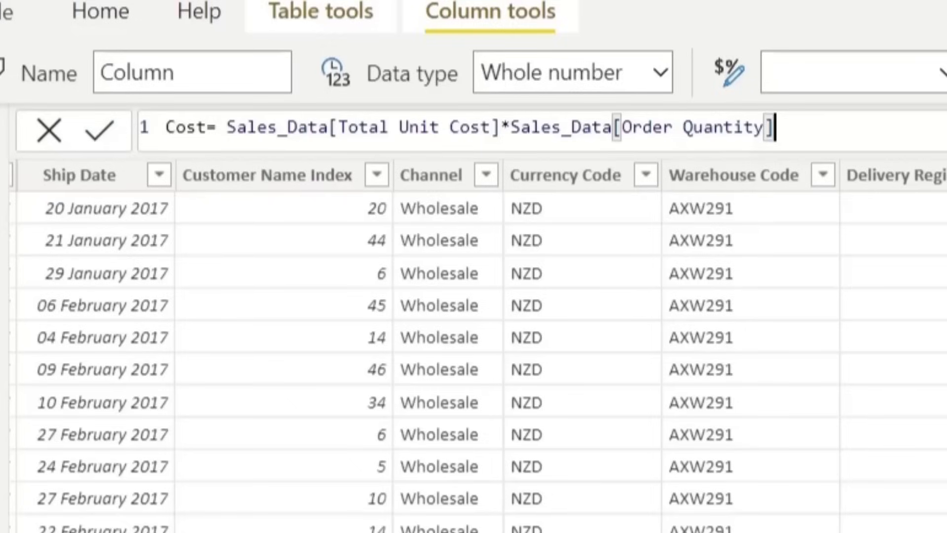
left_click(97, 130)
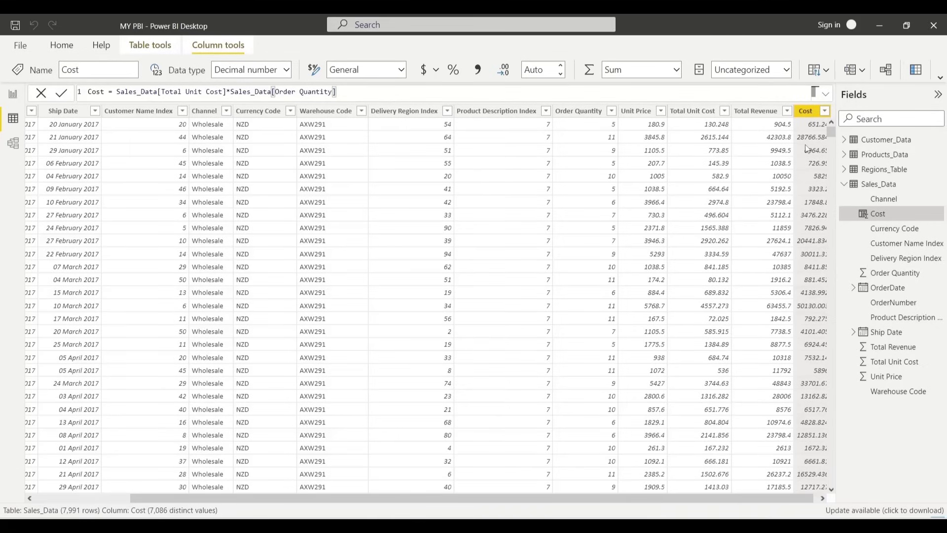
Collapse the Fields pane and start a new blank column in Sales_Data
left_click(938, 94)
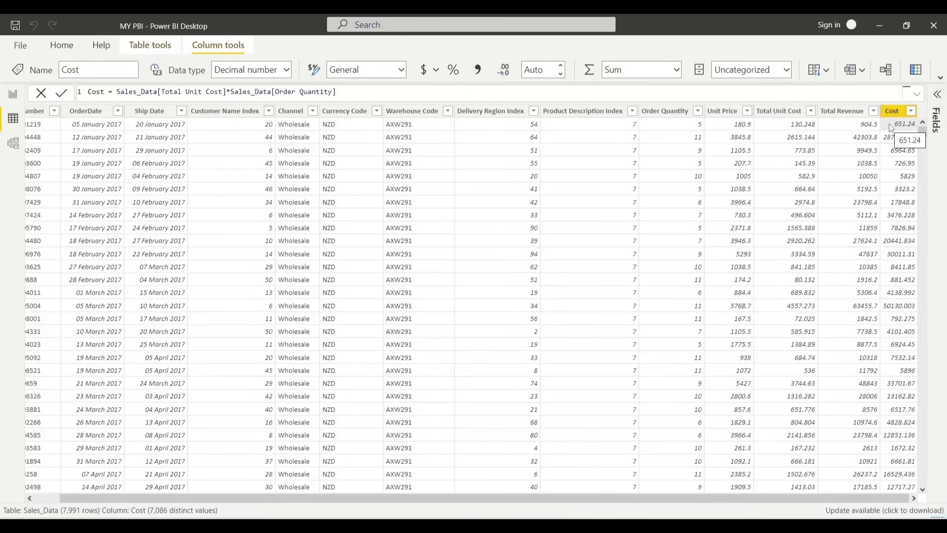
left_click(164, 48)
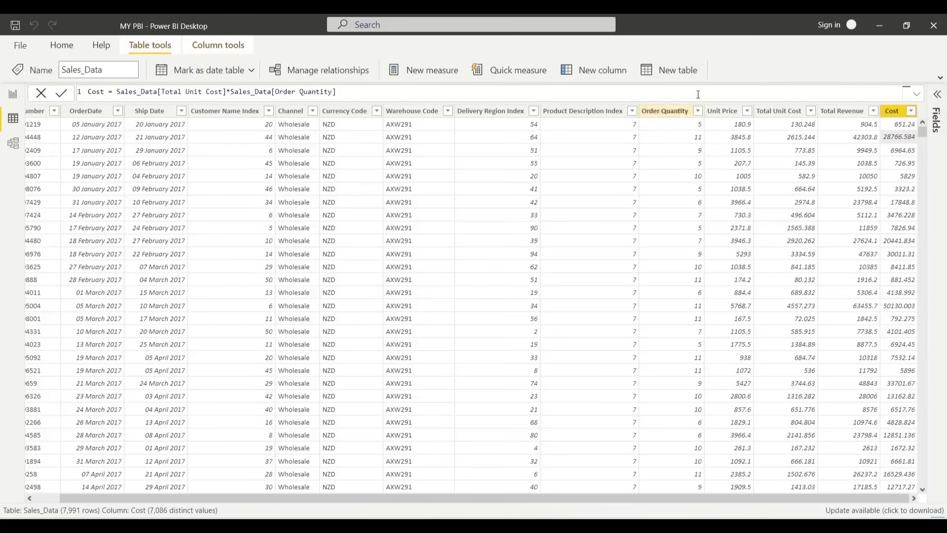
left_click(579, 75)
left_click_drag(842, 499, 900, 500)
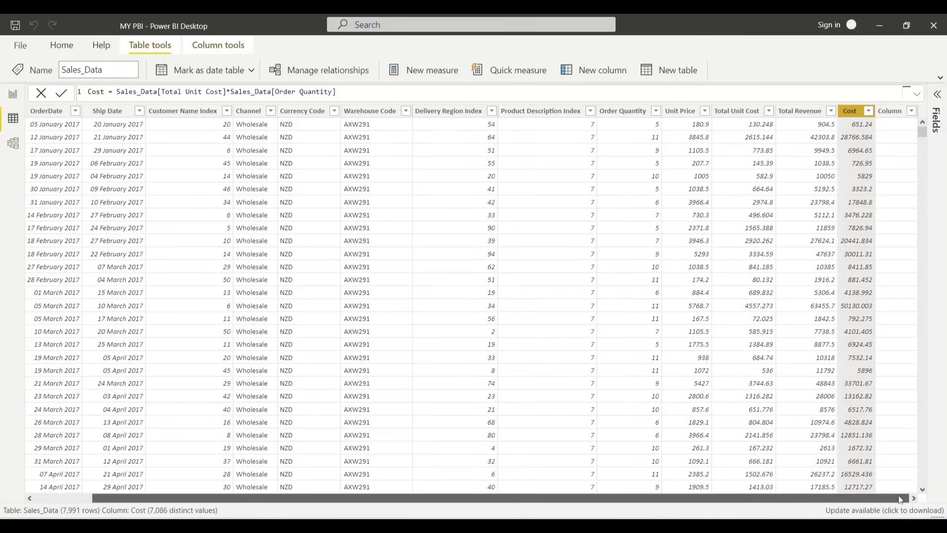
Create Profit = Sales_Data[Total Revenue] - Sales_Data[Cost], then return to Report view
left_click(890, 110)
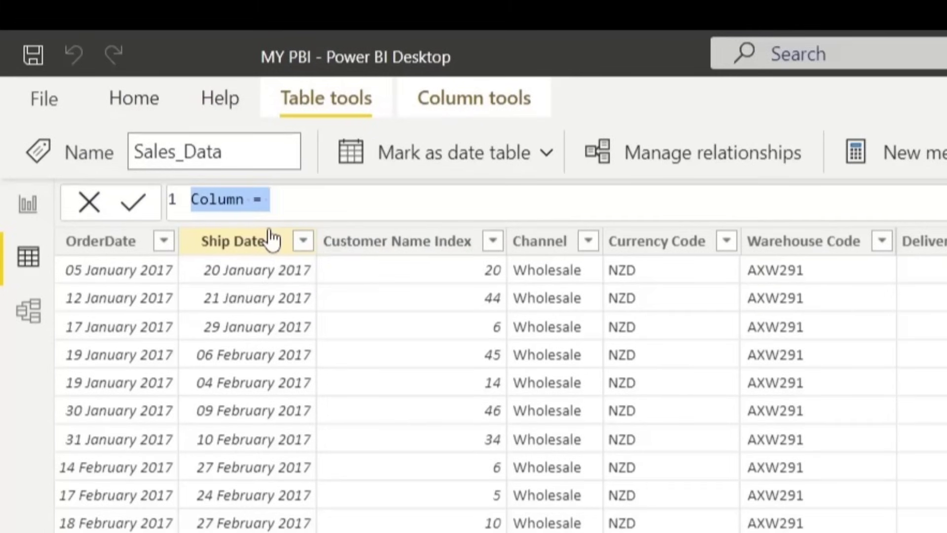
type("Pr")
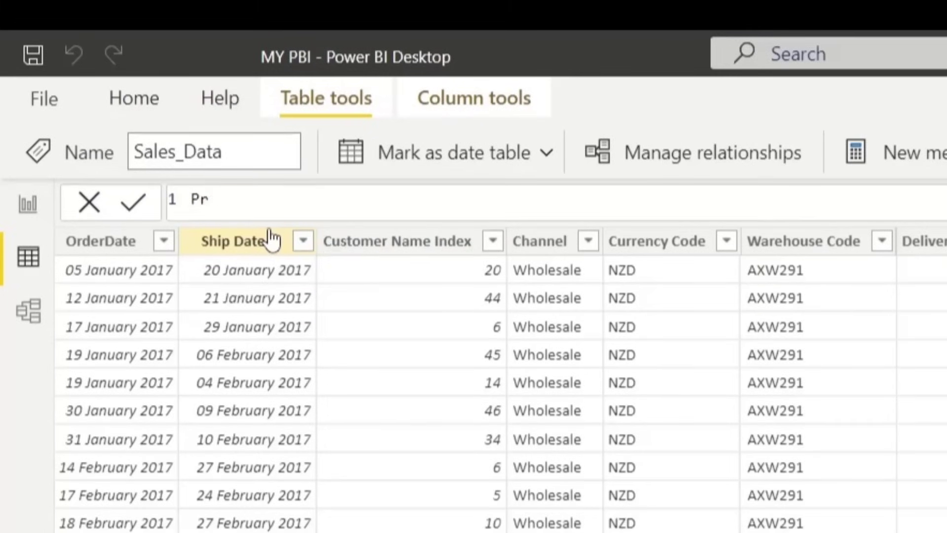
type("ofit= tot")
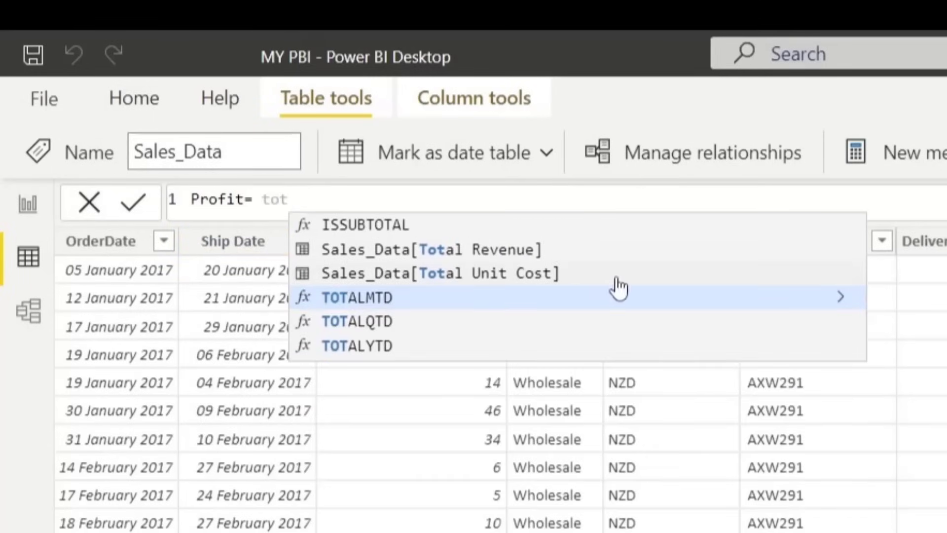
left_click(560, 252)
type("-")
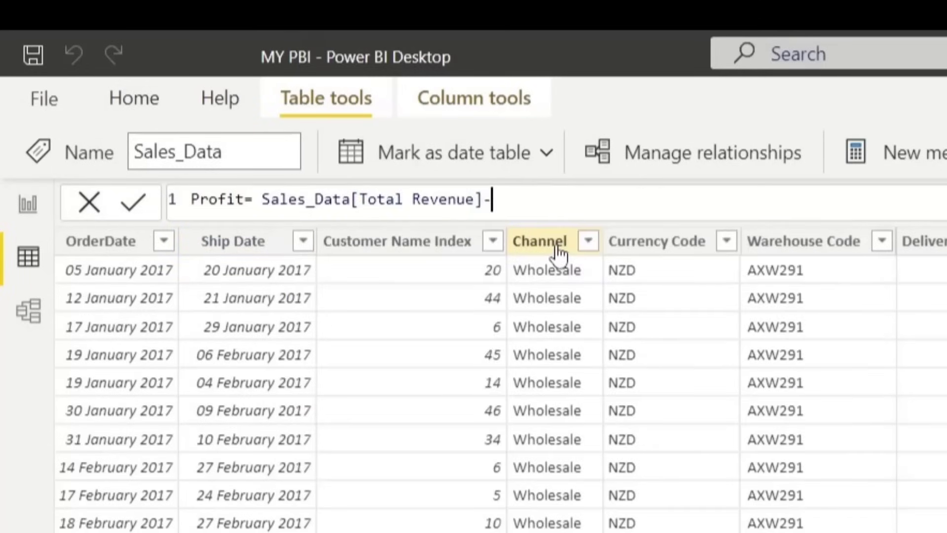
type("cost")
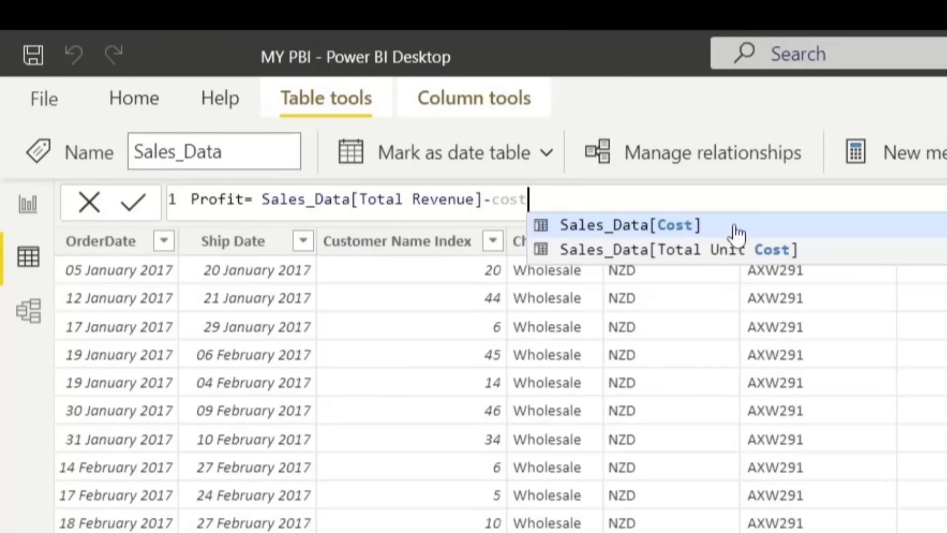
left_click(709, 230)
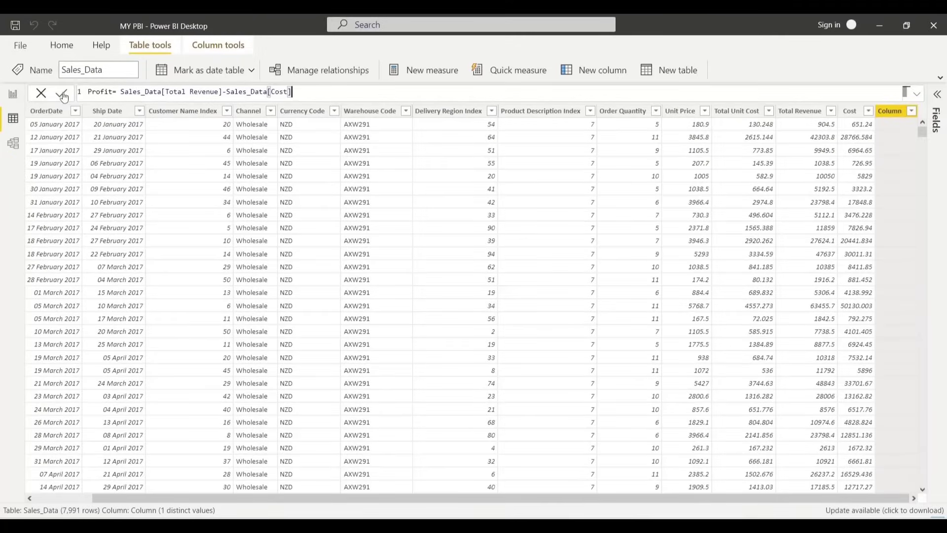
left_click(62, 94)
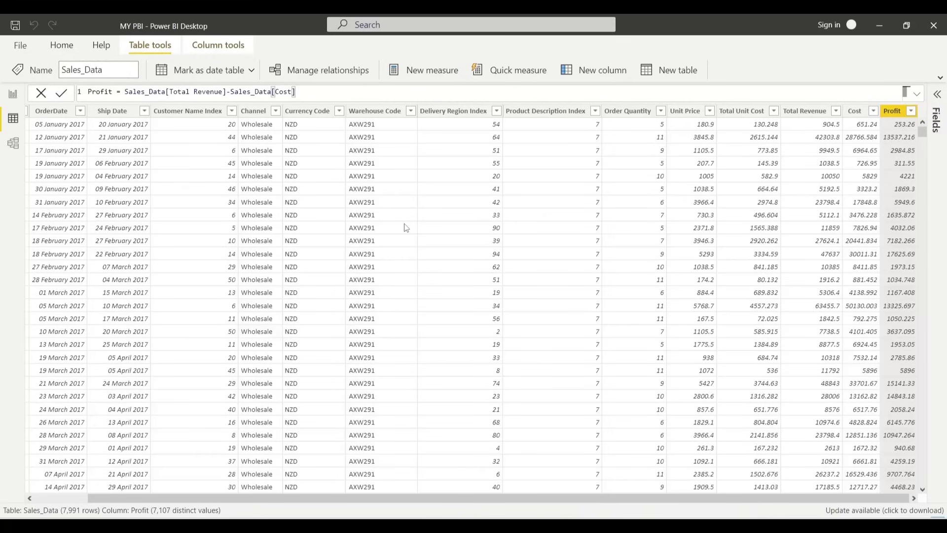
left_click(11, 96)
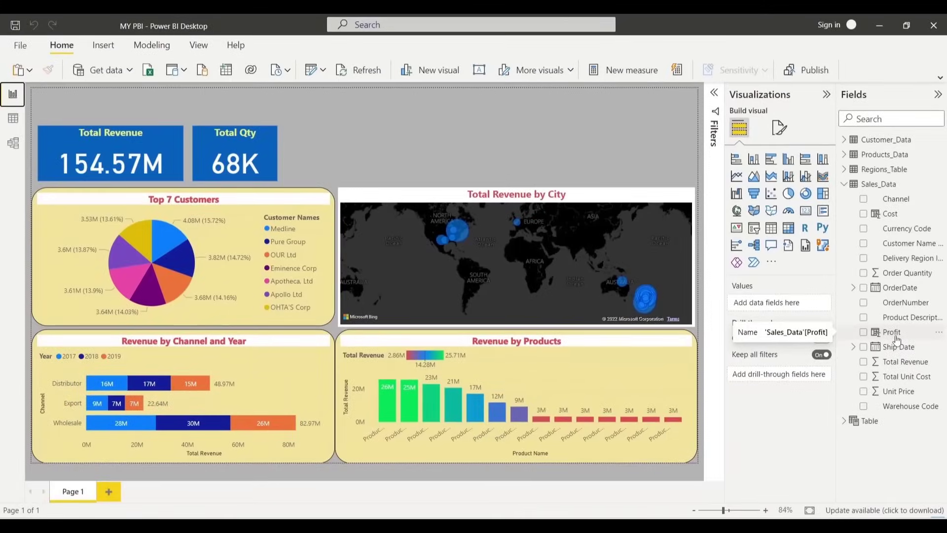
Insert a gauge showing Profit and size it beside the Total Qty card
left_click(790, 212)
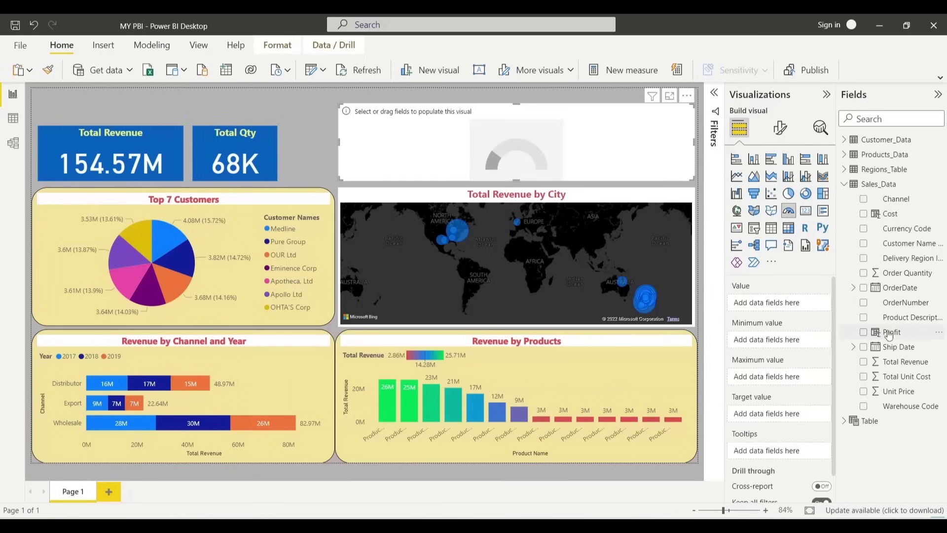
left_click_drag(888, 335, 553, 163)
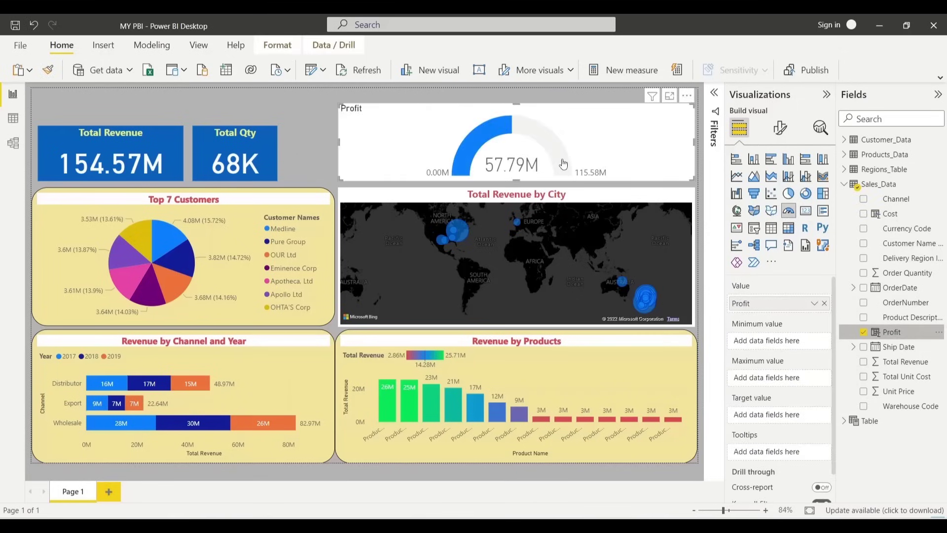
left_click_drag(694, 142, 501, 114)
left_click_drag(472, 143, 423, 149)
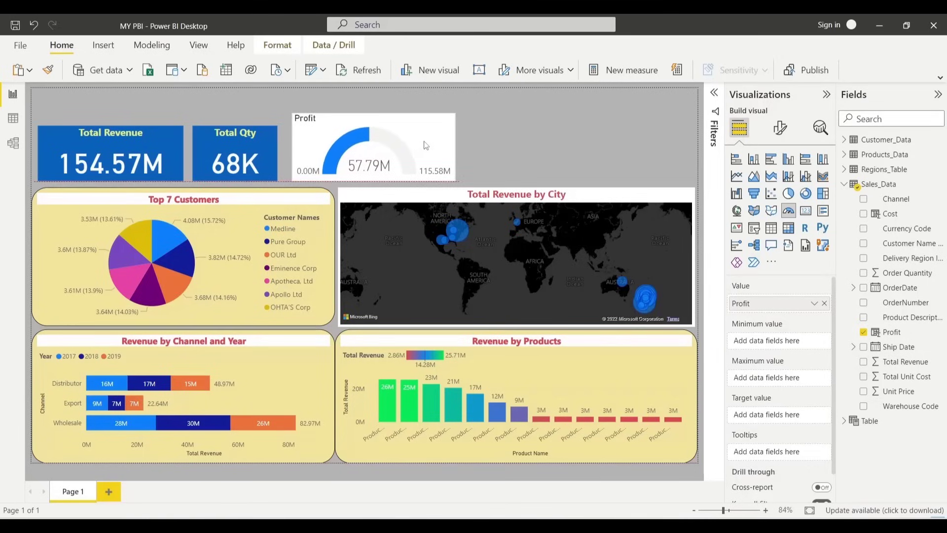
key("ctrl+z")
key("ctrl+z")
key("ctrl+z")
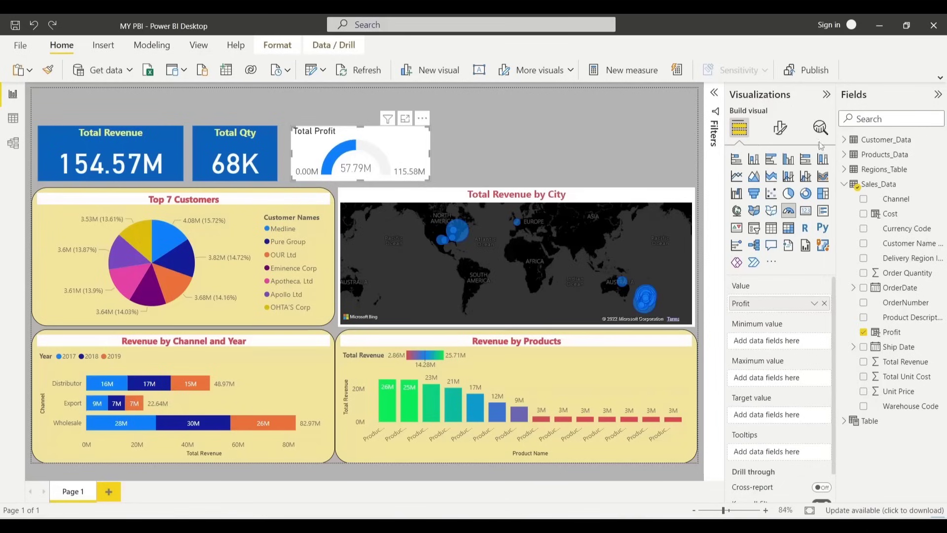
Make the gauge's Total Profit title centred, bold and red, and align the gauge
left_click(780, 127)
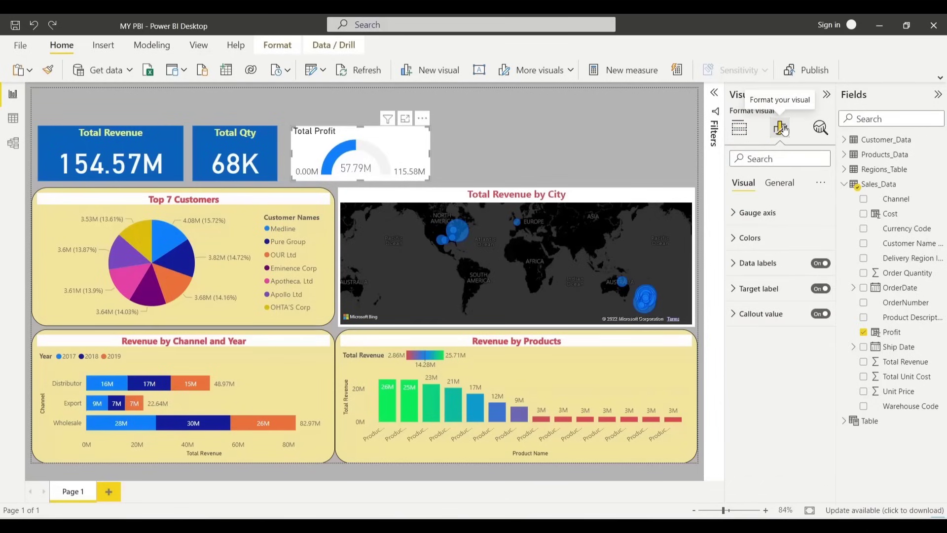
left_click(779, 183)
left_click(770, 237)
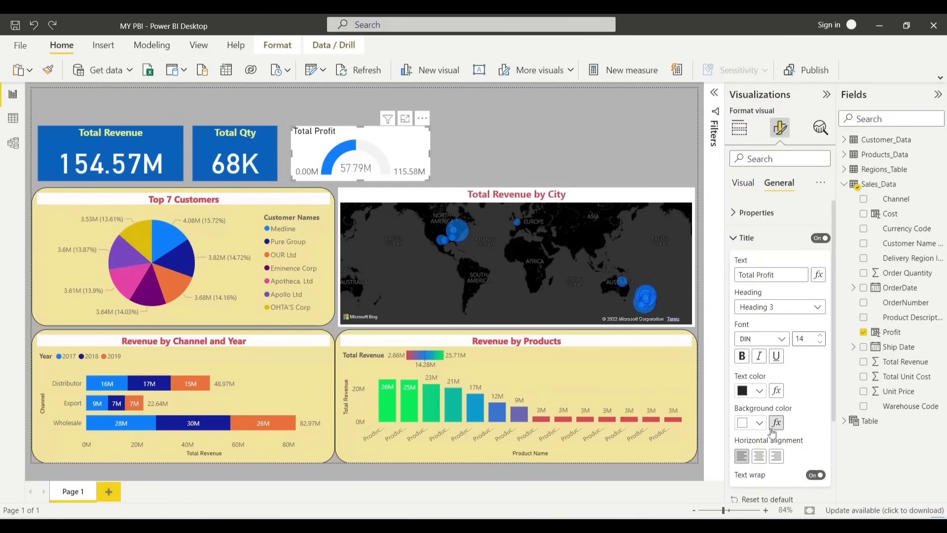
left_click(759, 456)
left_click(745, 358)
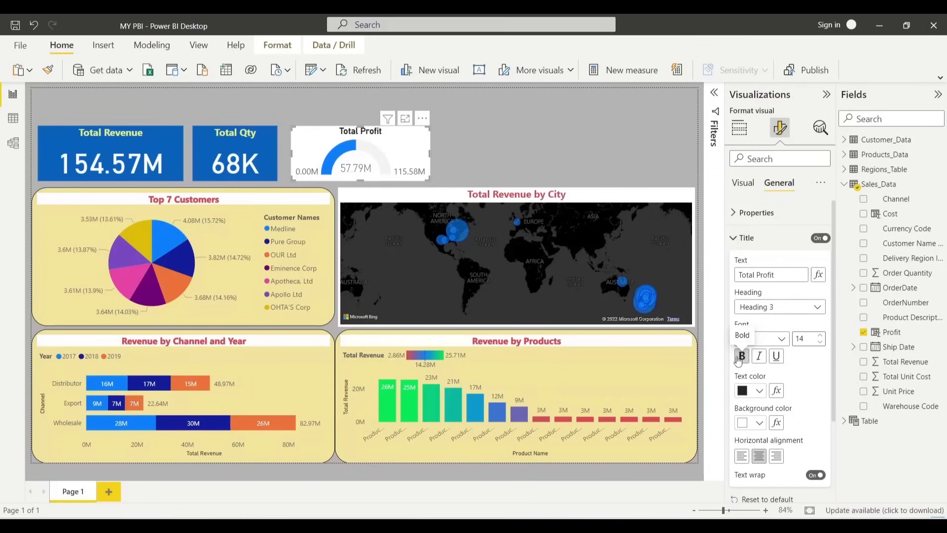
left_click(743, 392)
left_click(788, 265)
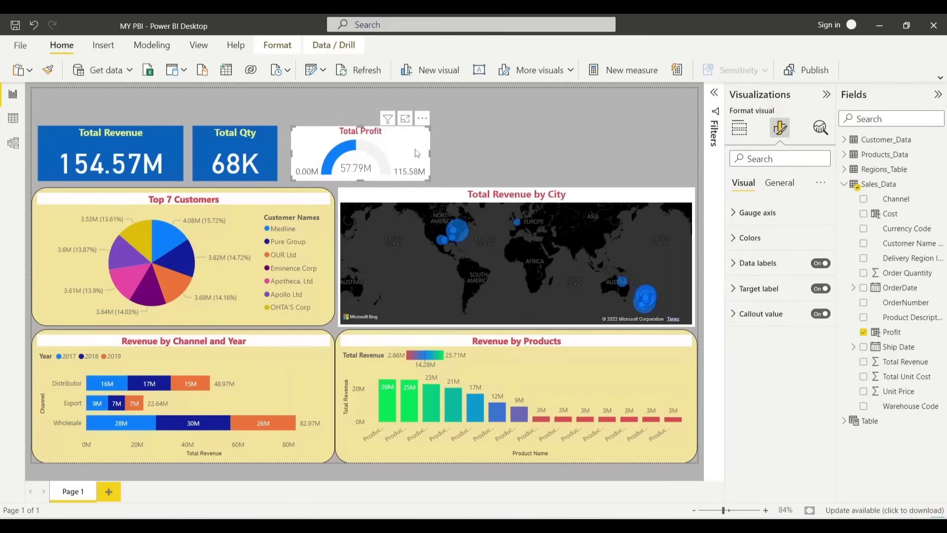
left_click_drag(416, 153, 412, 154)
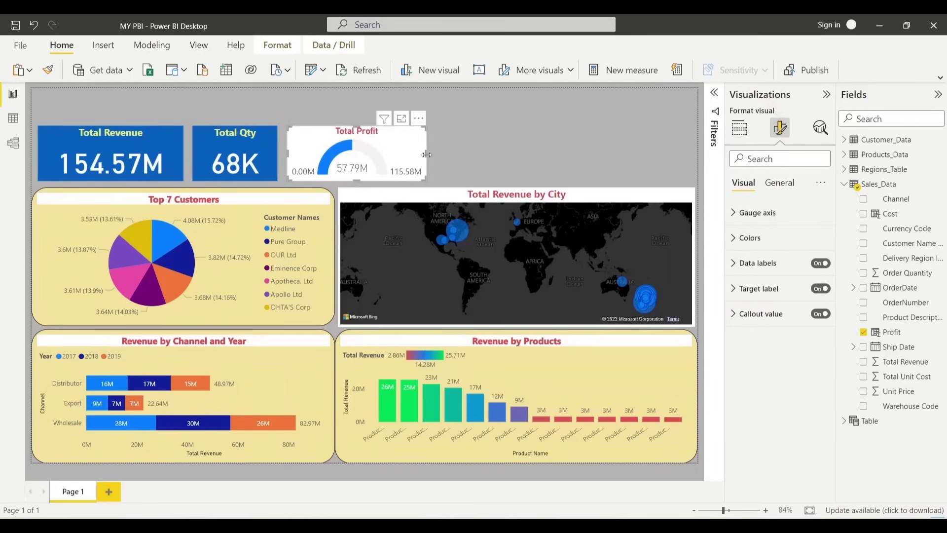
left_click(529, 143)
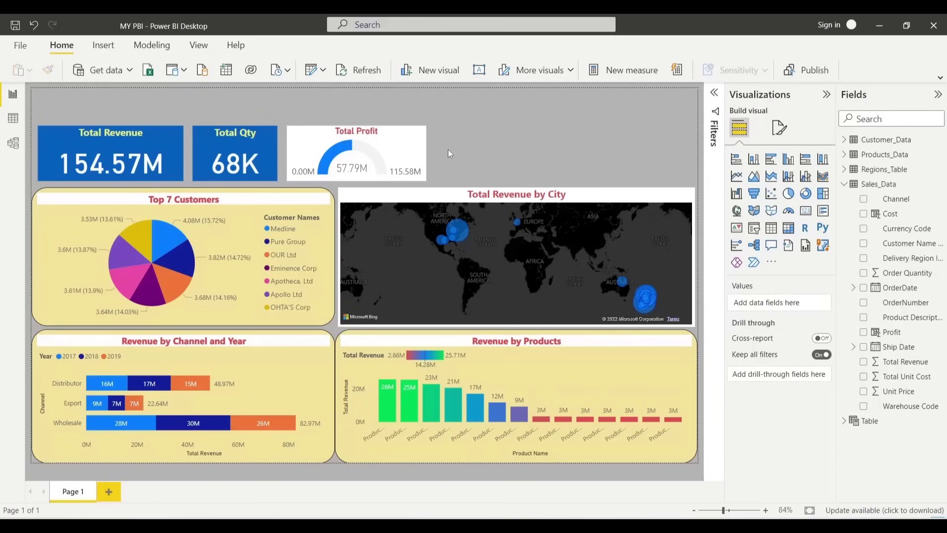
Format Profit as English (United States) dollars and Total Revenue as currency
left_click(15, 120)
left_click(224, 46)
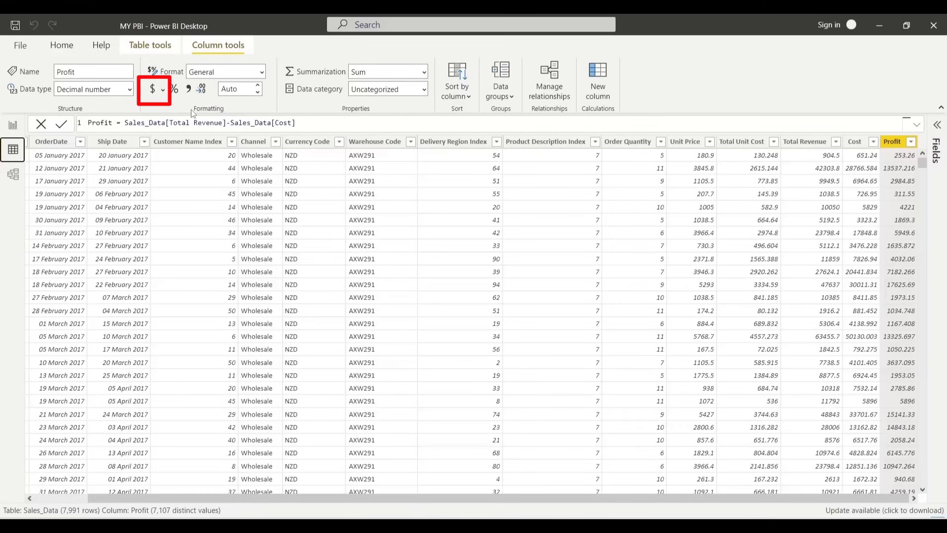
left_click(163, 91)
left_click_drag(344, 110, 303, 106)
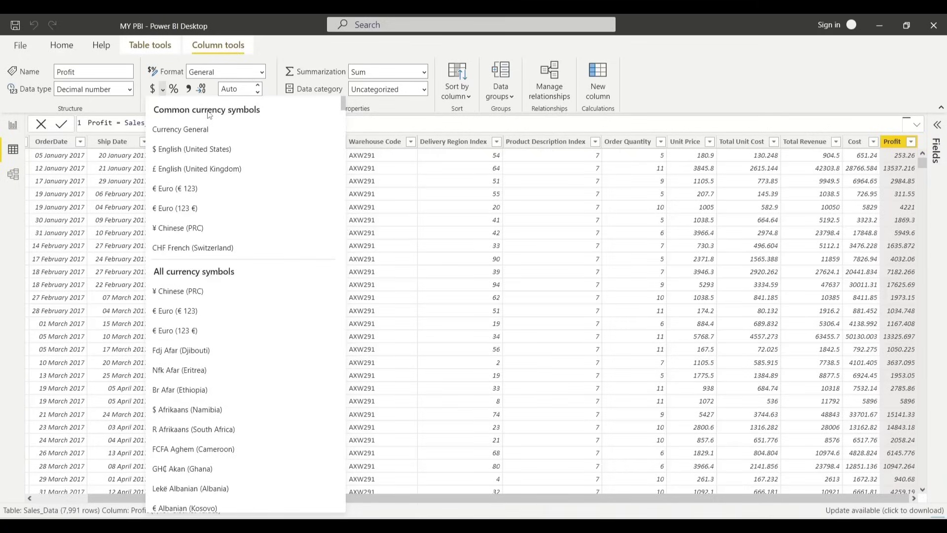
left_click(201, 154)
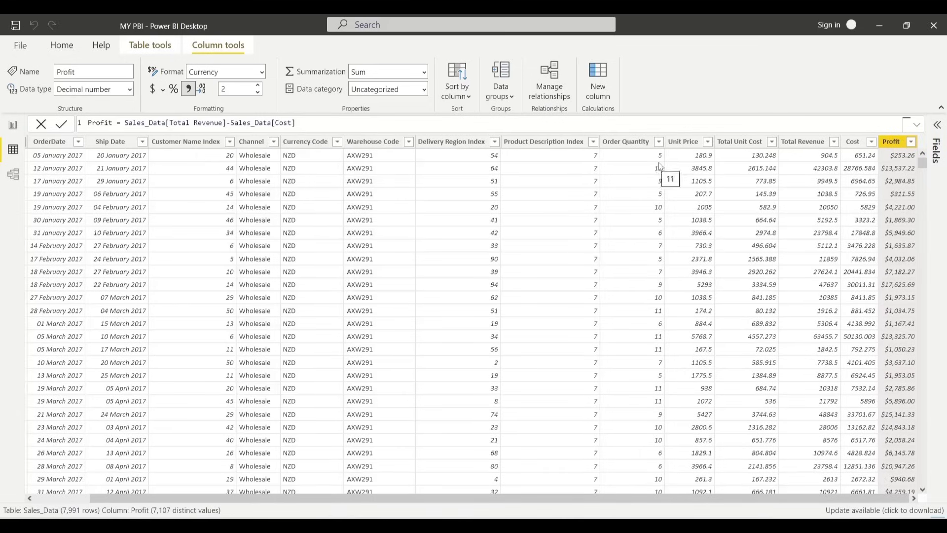
left_click(853, 142)
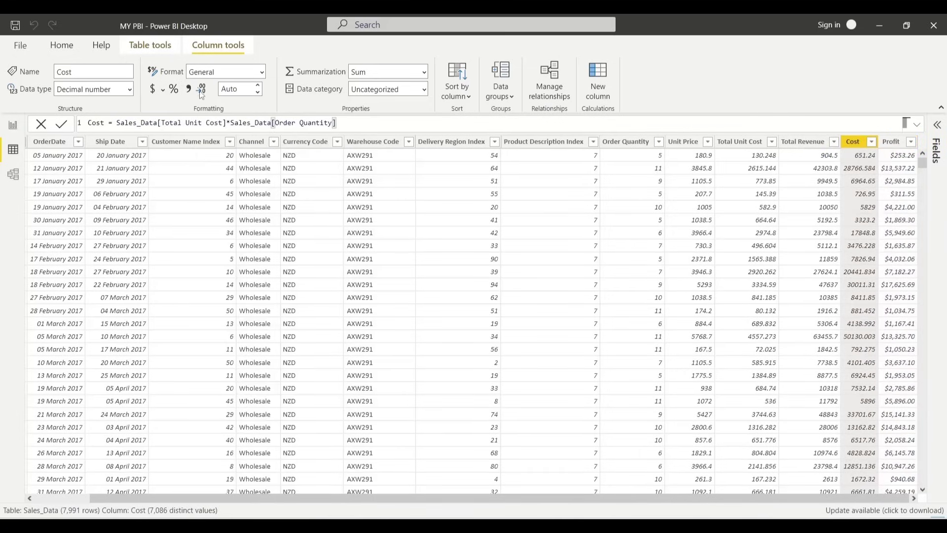
left_click(833, 142)
left_click(153, 89)
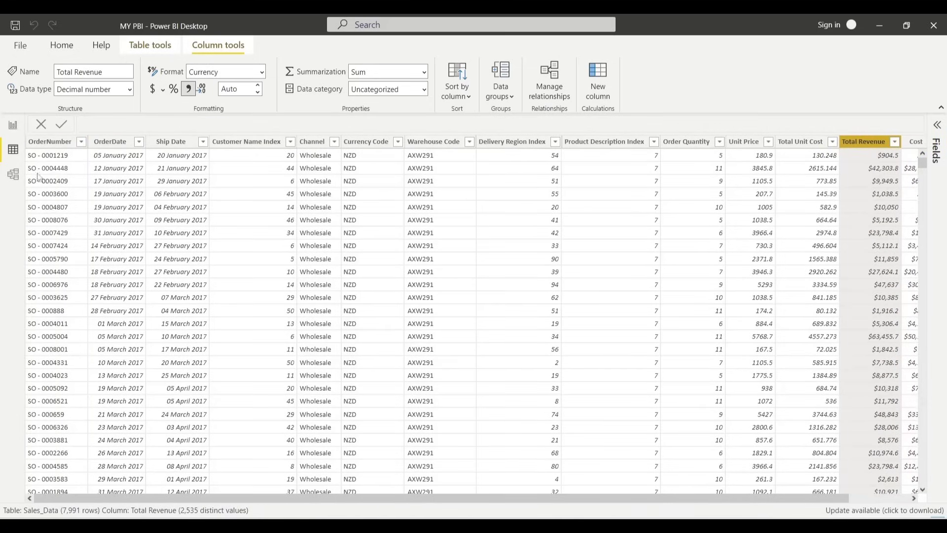
left_click(13, 127)
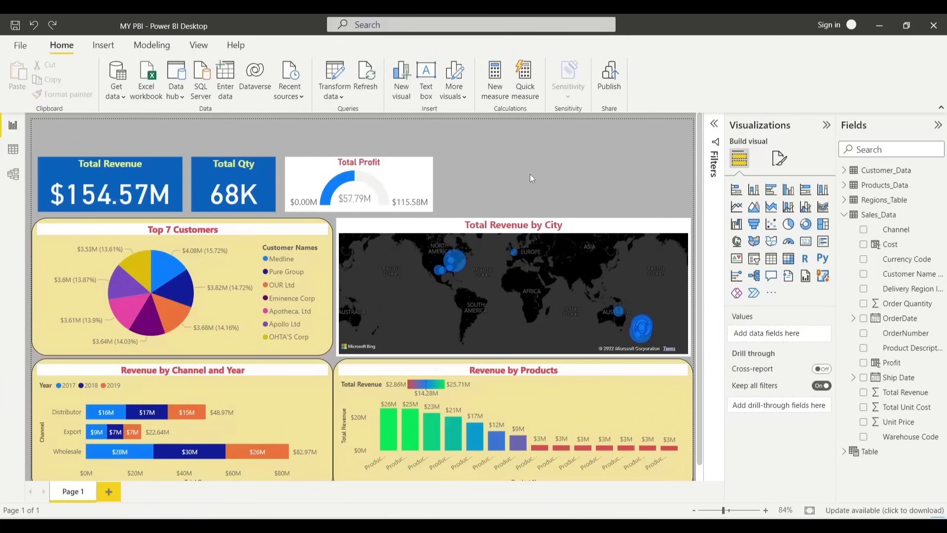
Copy and paste the Total Revenue card to create a duplicate
left_click(166, 175)
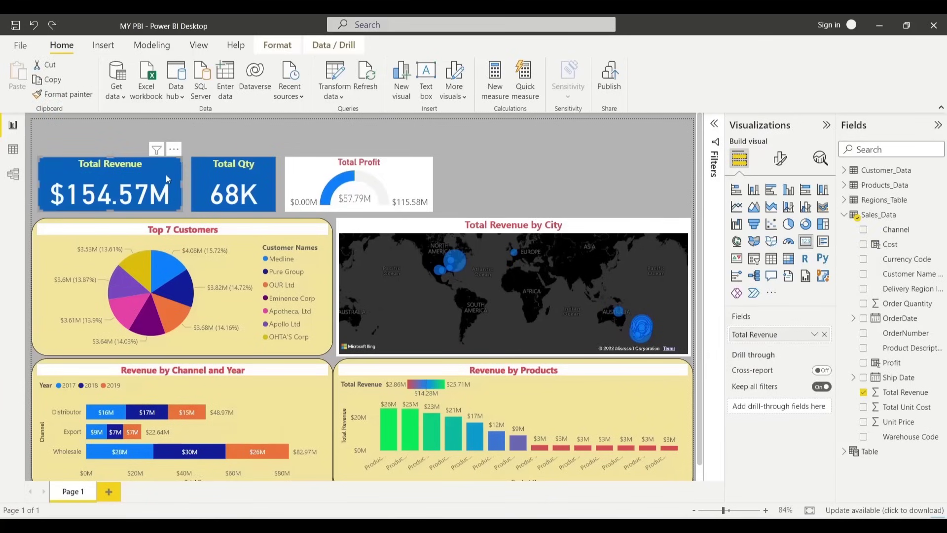
key("ctrl+c")
key("ctrl+v")
Move the duplicate card beside the gauge, switch its field to Cost, then delete it
left_click_drag(562, 171, 567, 171)
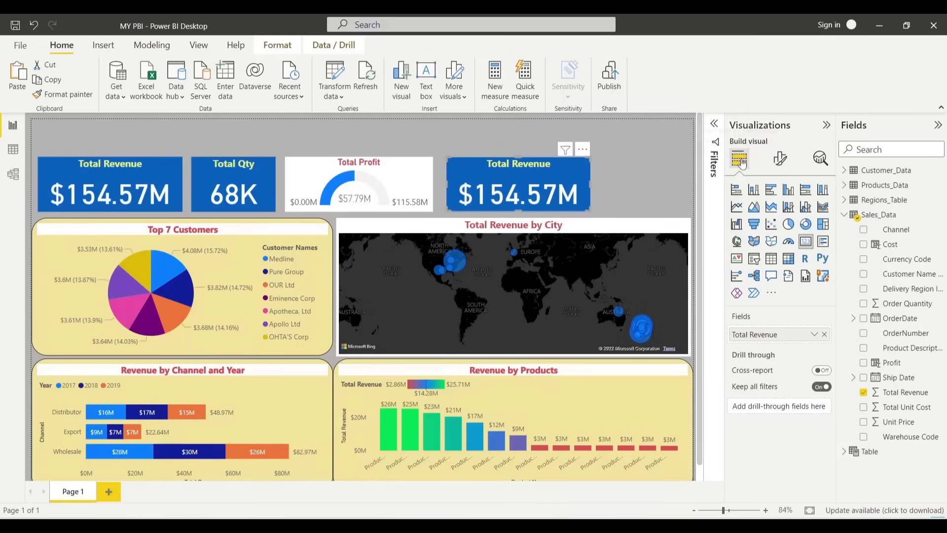
left_click(825, 334)
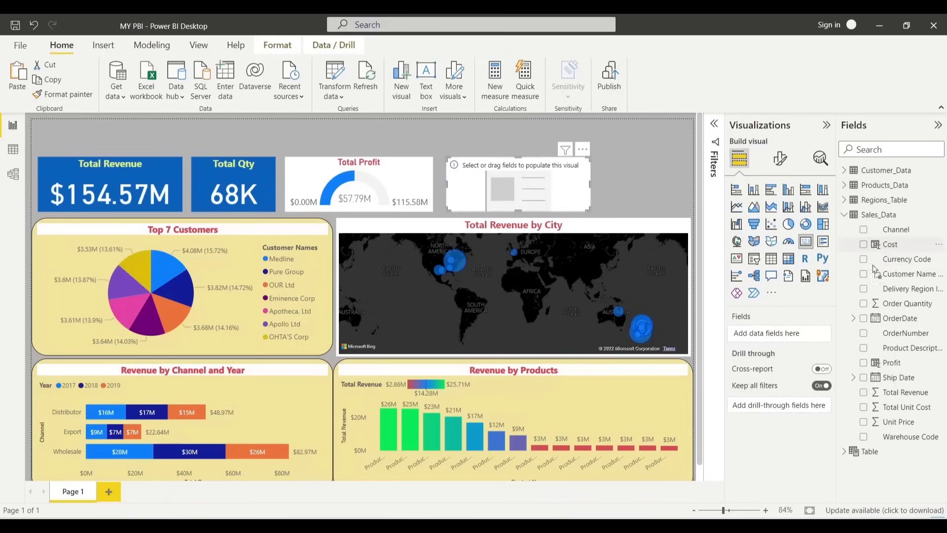
left_click_drag(888, 245, 787, 335)
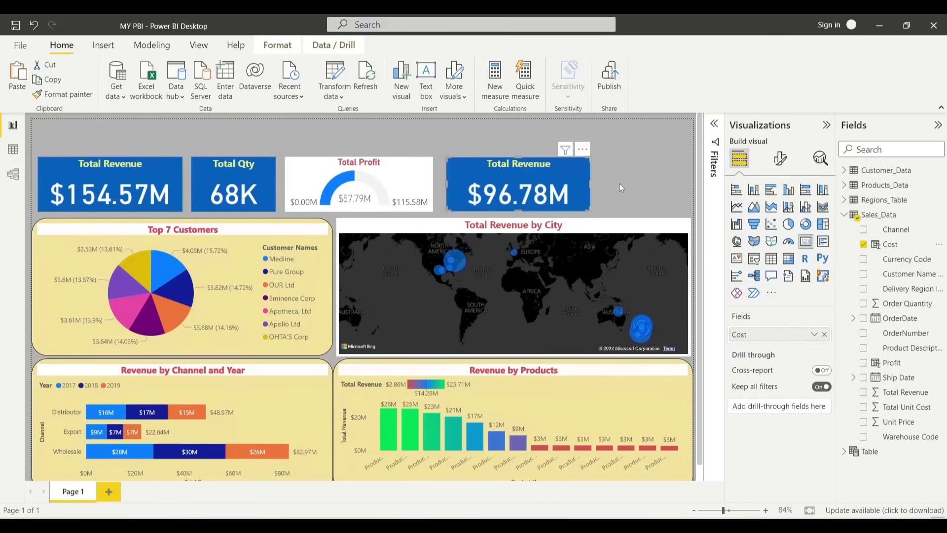
left_click_drag(585, 180, 577, 178)
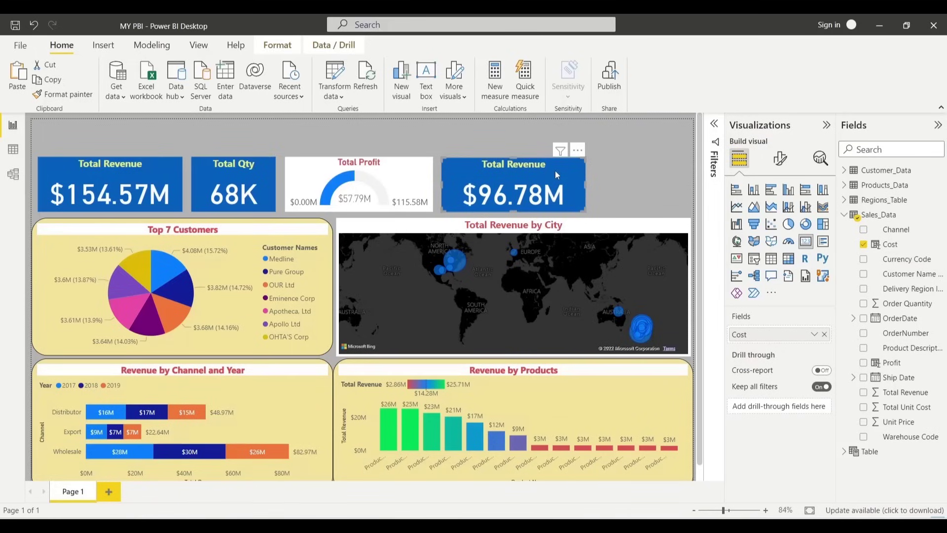
key("Delete")
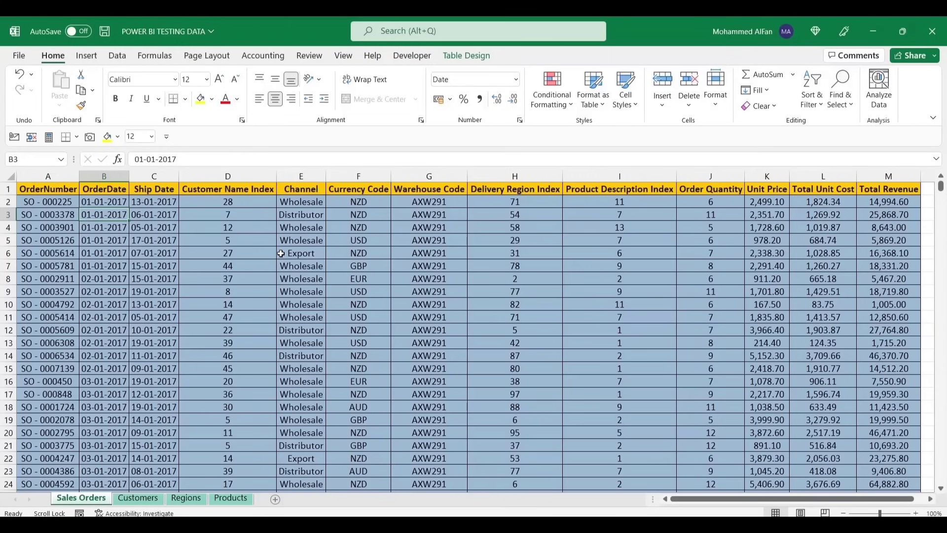
Add Ctrl+Shift+L filters to the Sales Orders headers and open the OrderDate filter list
key("Tab")
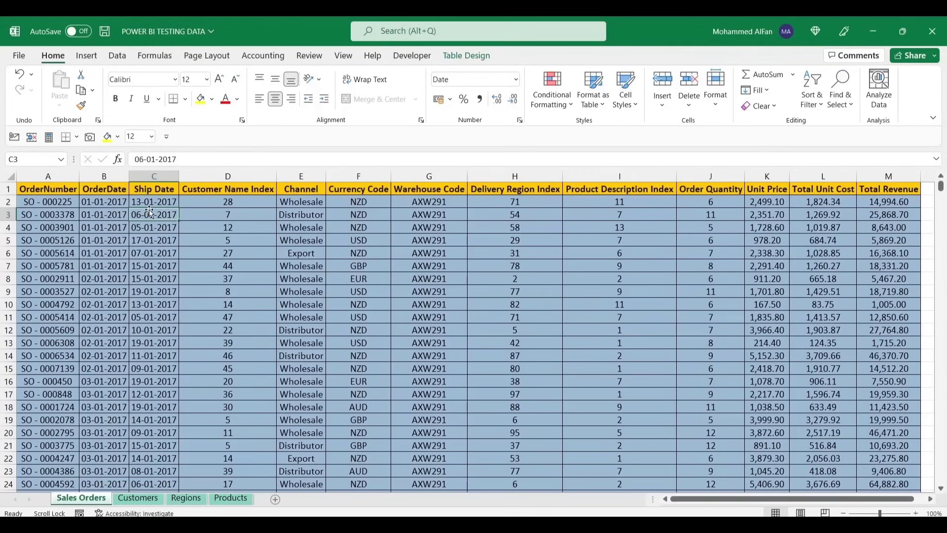
key("ctrl+shift+l")
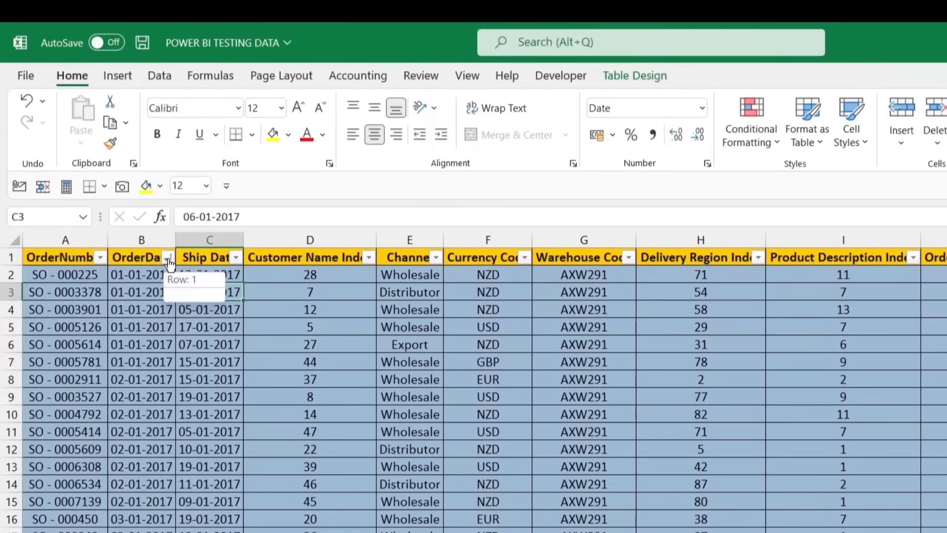
left_click(131, 202)
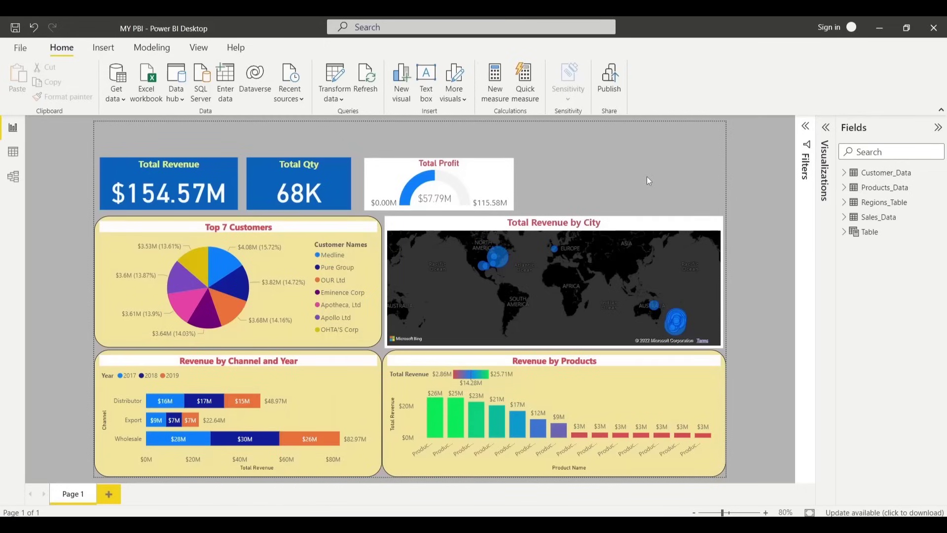
key("super+Tab")
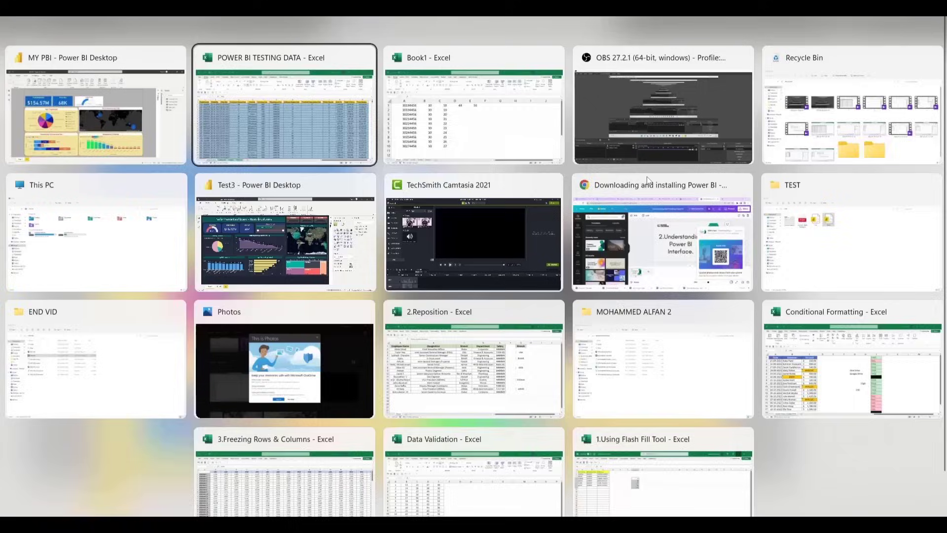
left_click(335, 189)
left_click(421, 198)
left_click(421, 198)
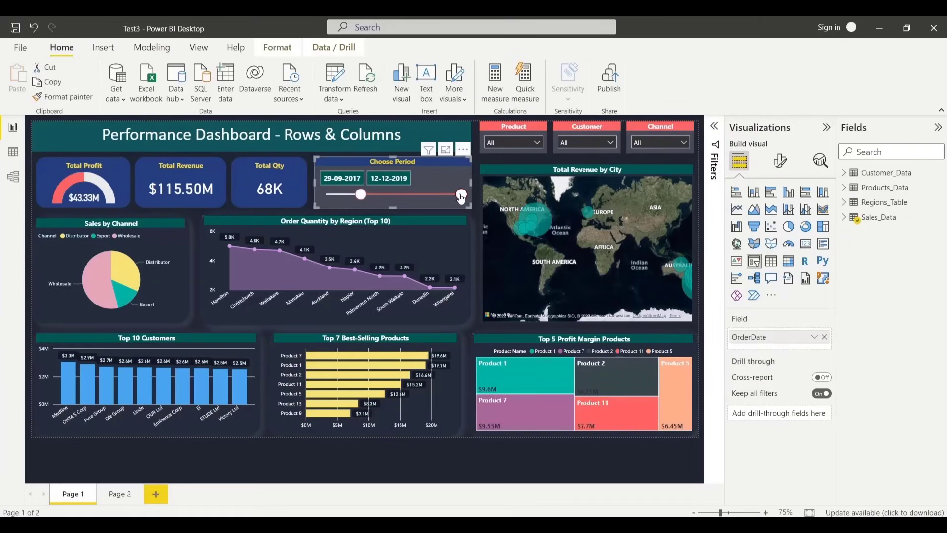
left_click_drag(362, 197, 326, 194)
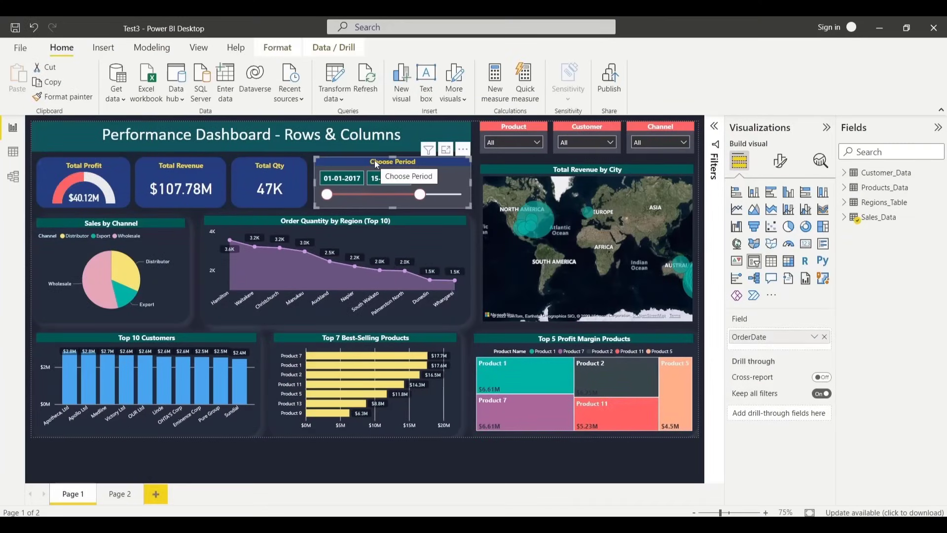
left_click(358, 178)
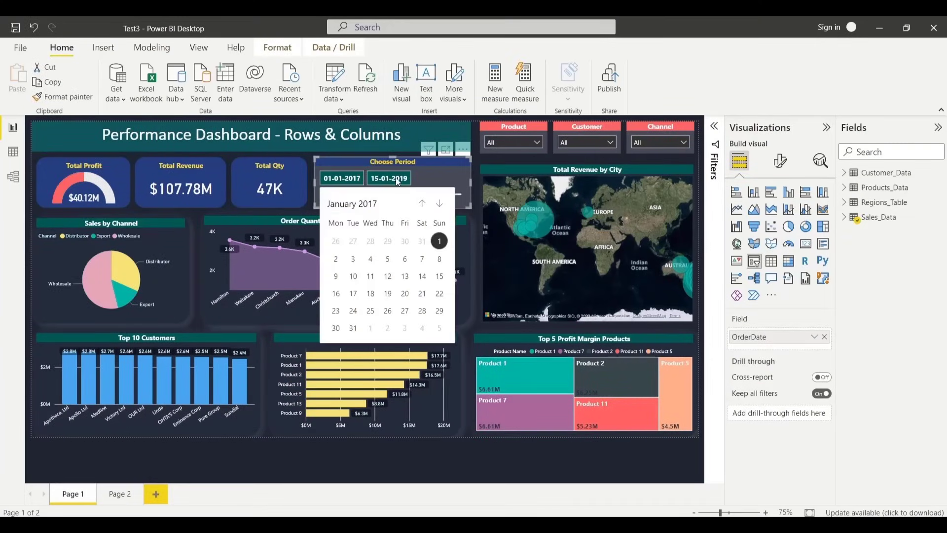
left_click(405, 181)
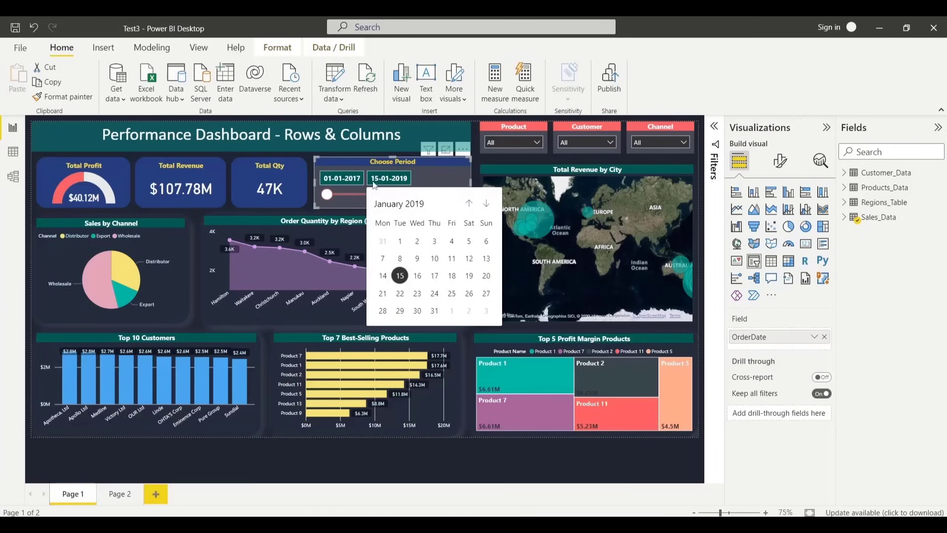
key("Escape")
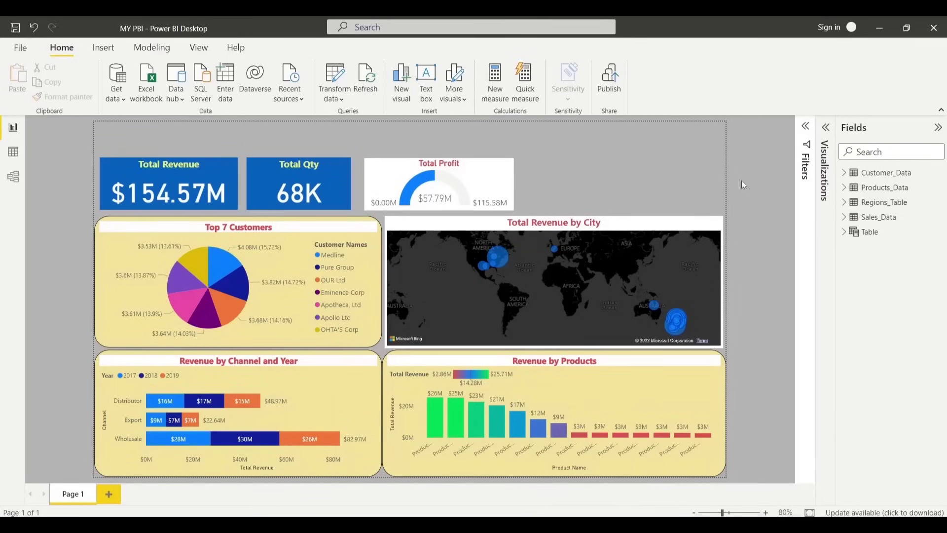
Add a slicer sized to fit beside the profit gauge and fill it with OrderDate
left_click(825, 128)
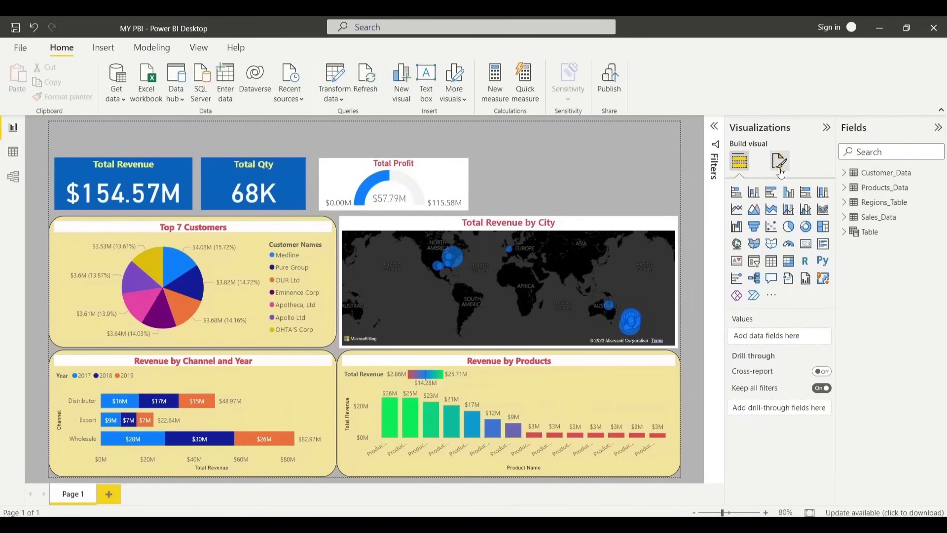
left_click(756, 264)
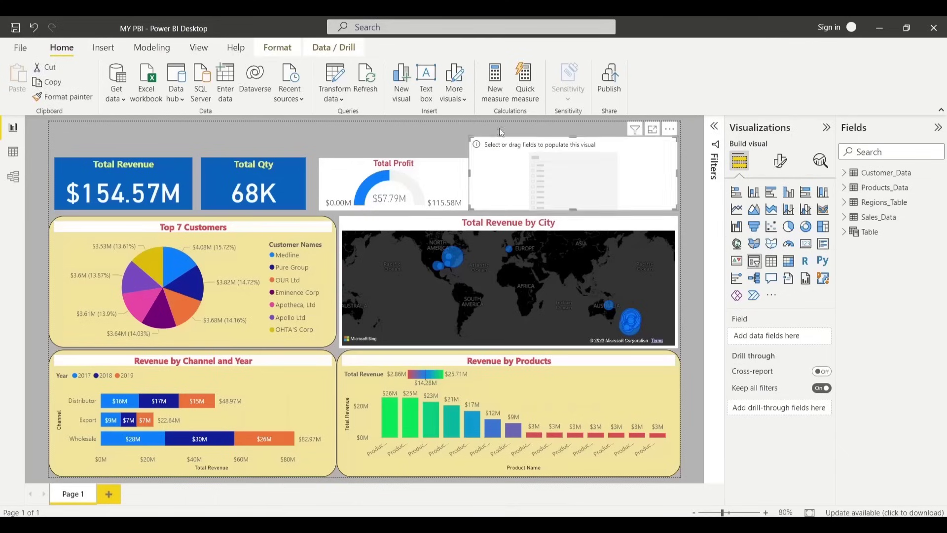
left_click_drag(470, 136, 479, 158)
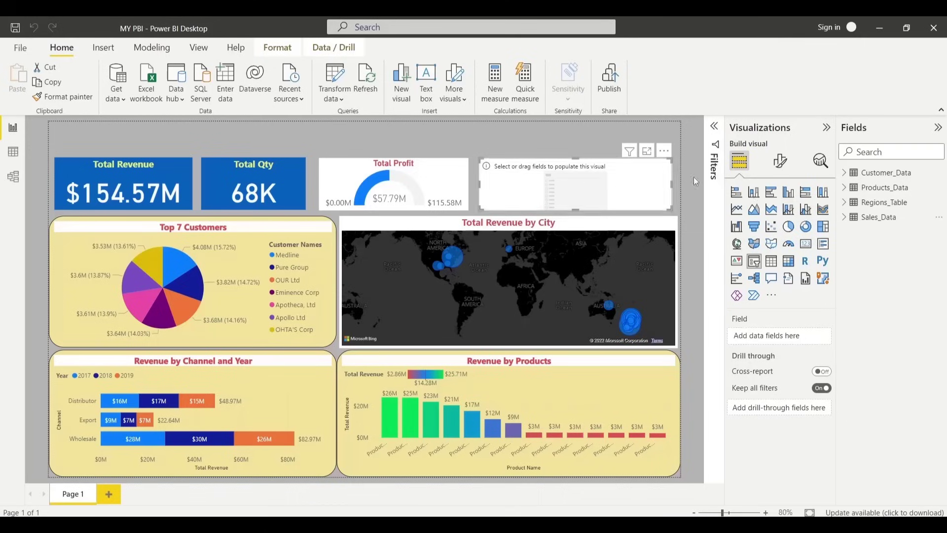
left_click(844, 219)
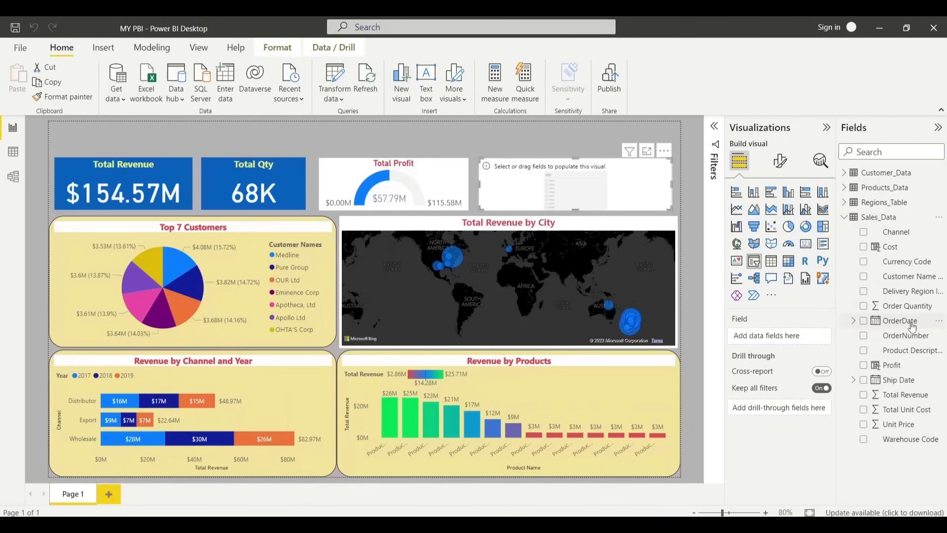
left_click_drag(894, 325, 771, 337)
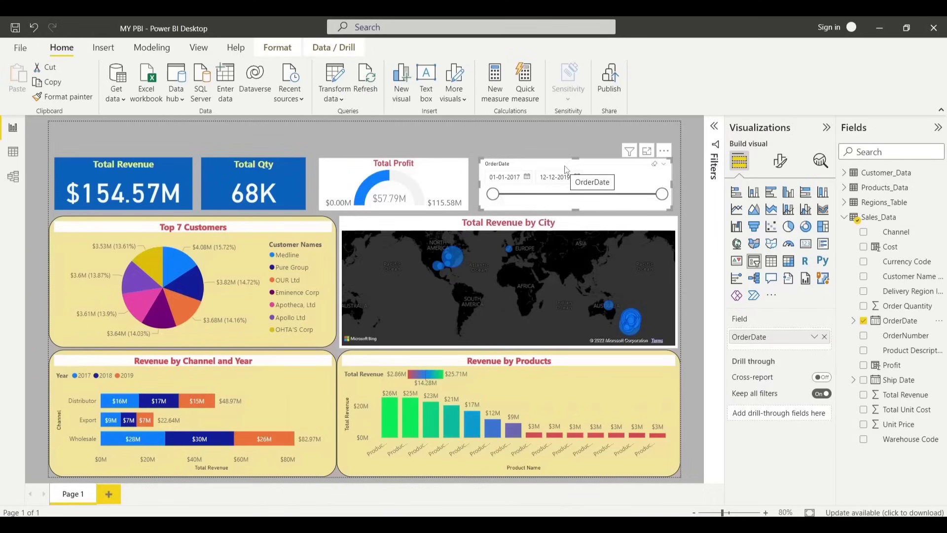
Hide the slicer header and add a bold, centred, red 'Choose Period' title
left_click(780, 162)
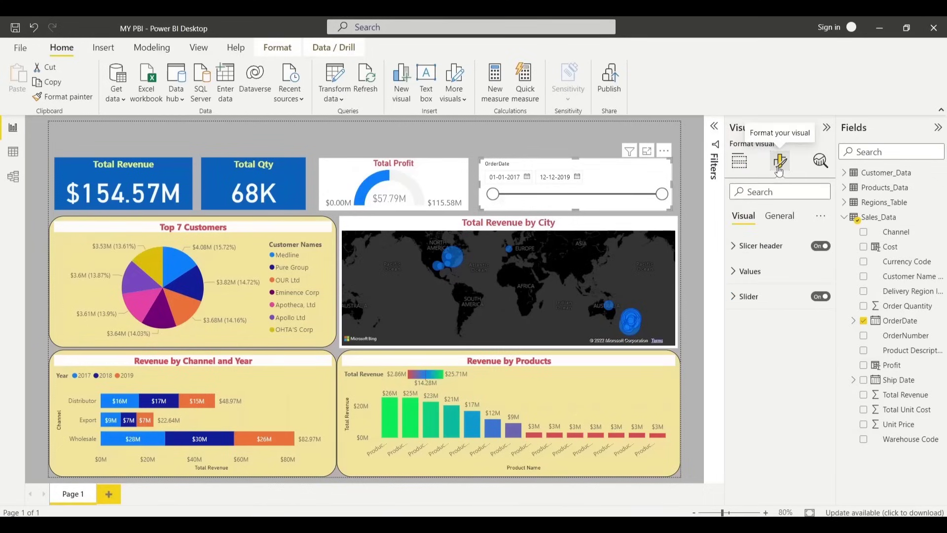
left_click(821, 246)
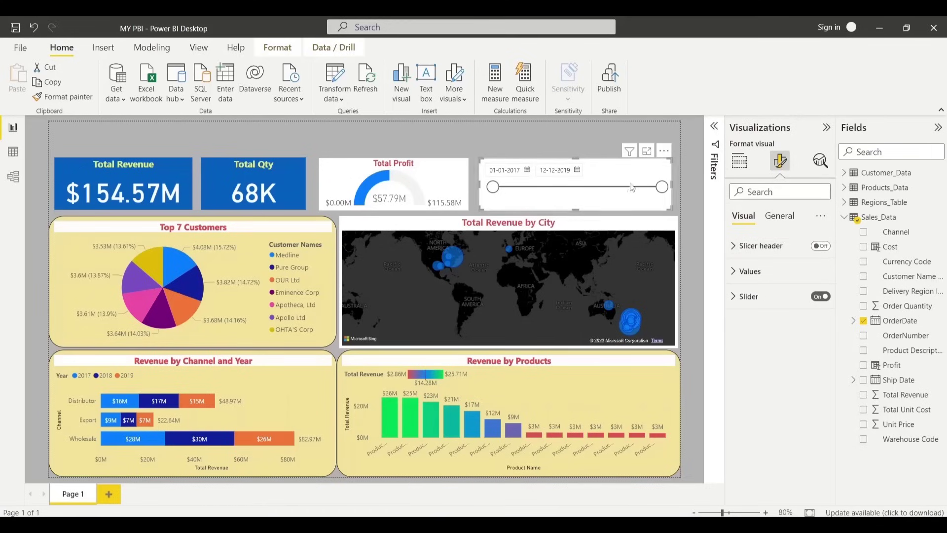
left_click(780, 216)
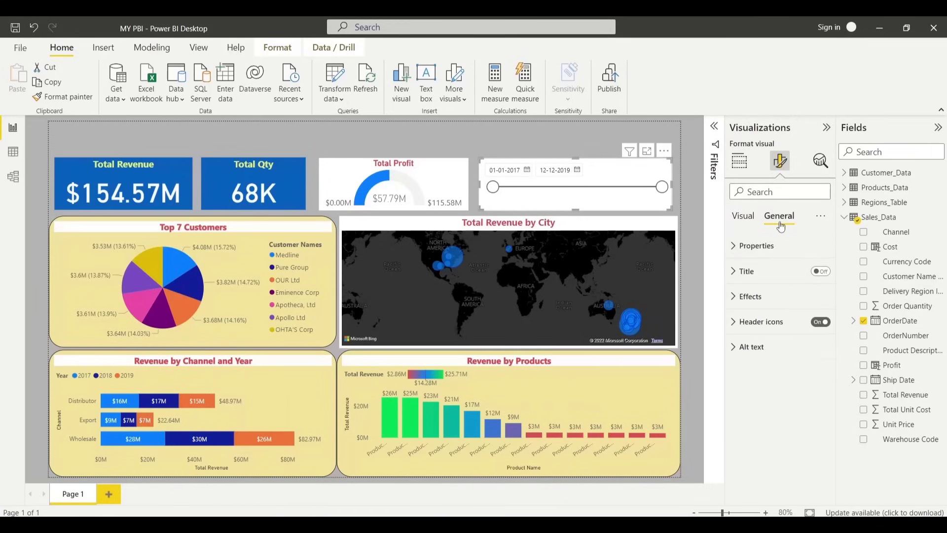
left_click(821, 272)
type("Choose P")
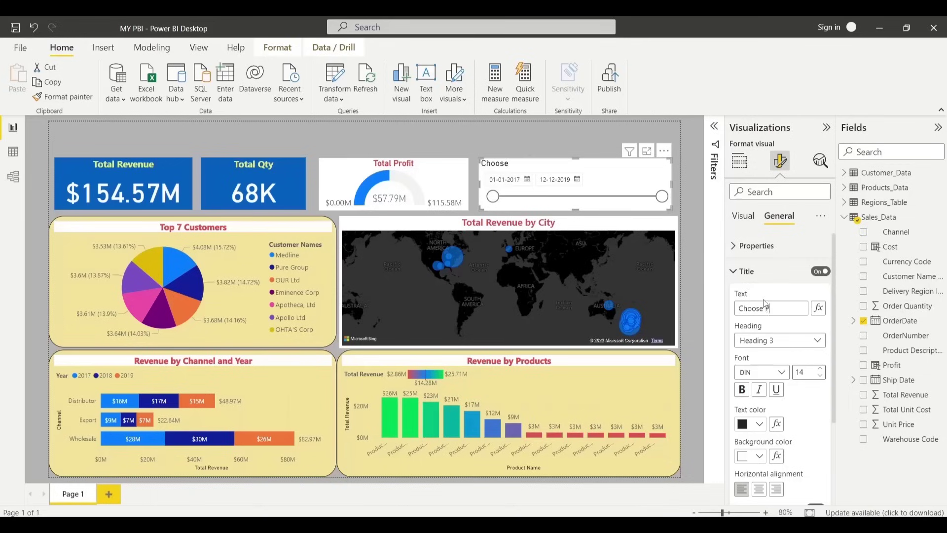
type("eriod")
left_click(743, 391)
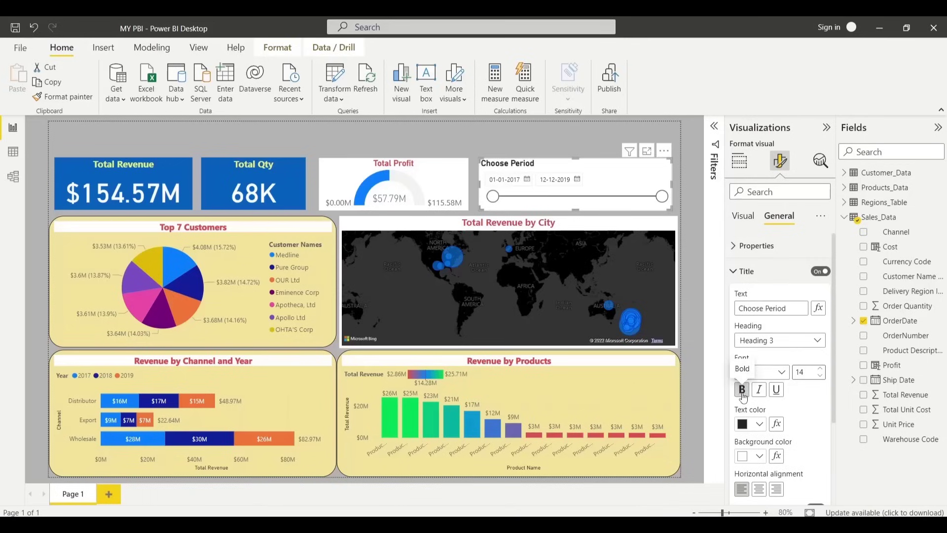
left_click(760, 489)
left_click(759, 424)
left_click(906, 370)
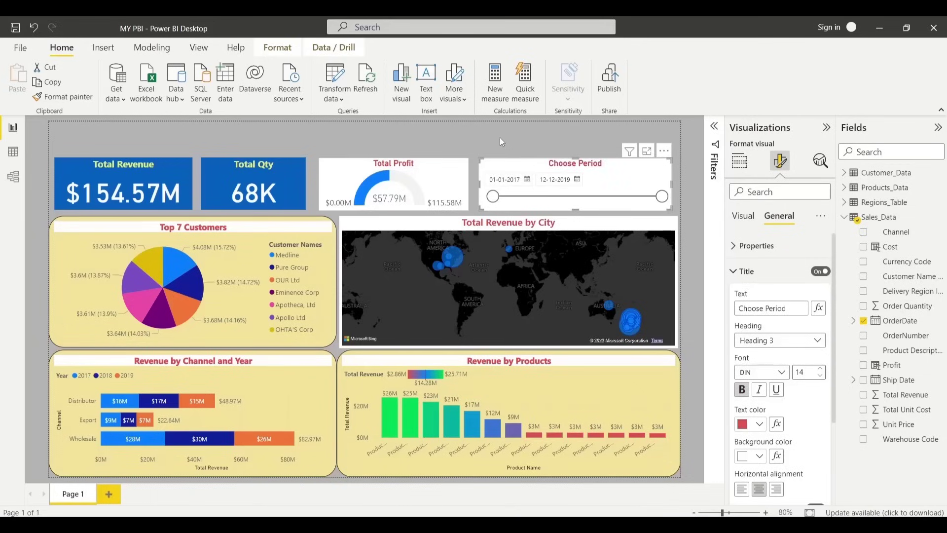
Increase the slicer's date font size to 11
left_click(739, 161)
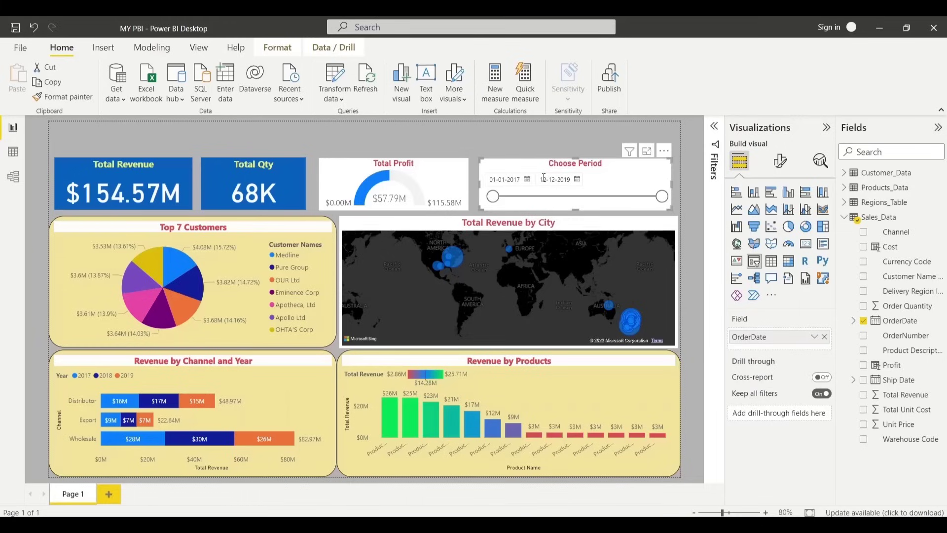
left_click(782, 163)
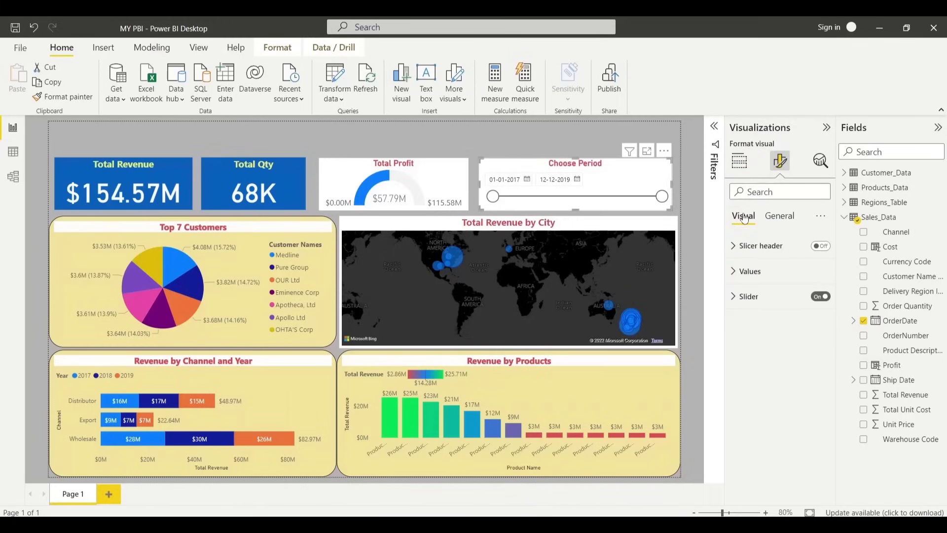
left_click(765, 277)
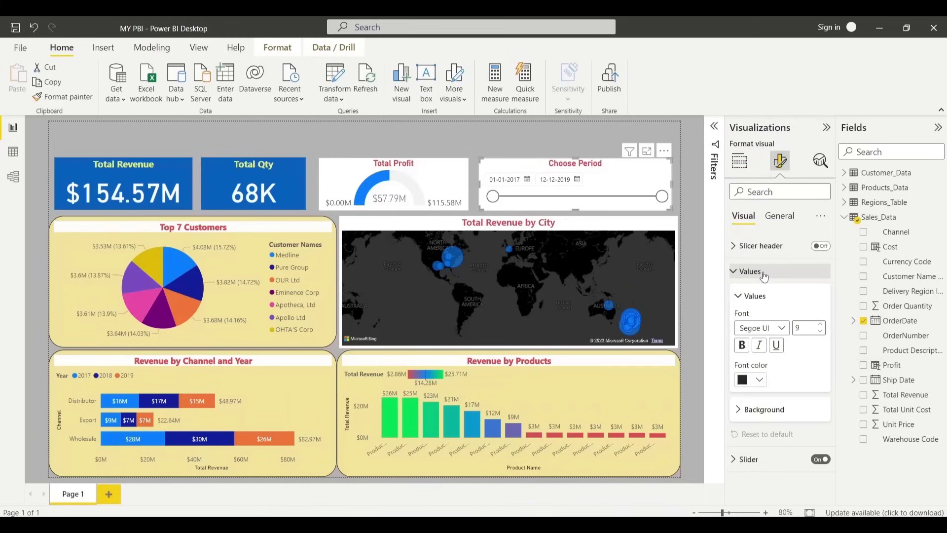
left_click(820, 325)
left_click(821, 325)
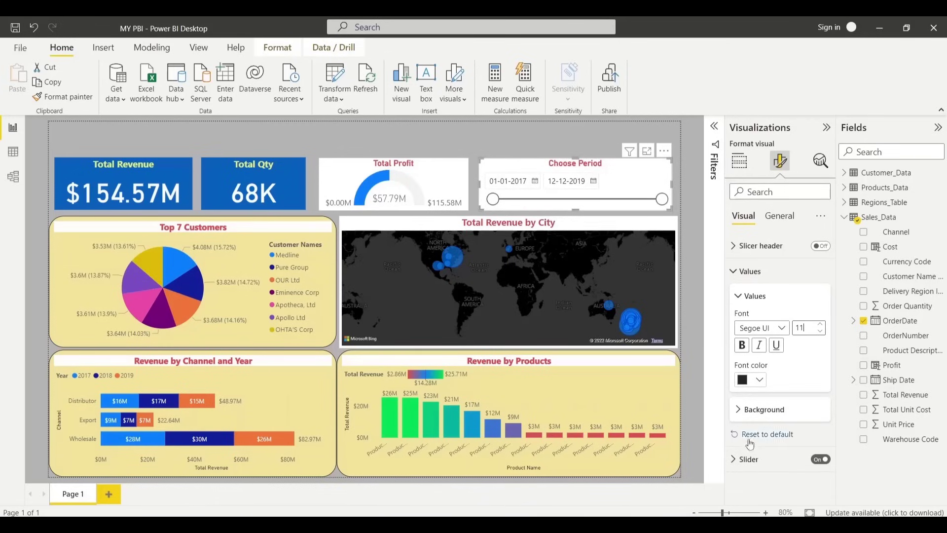
Set the slicer's slider colour to red
left_click(757, 460)
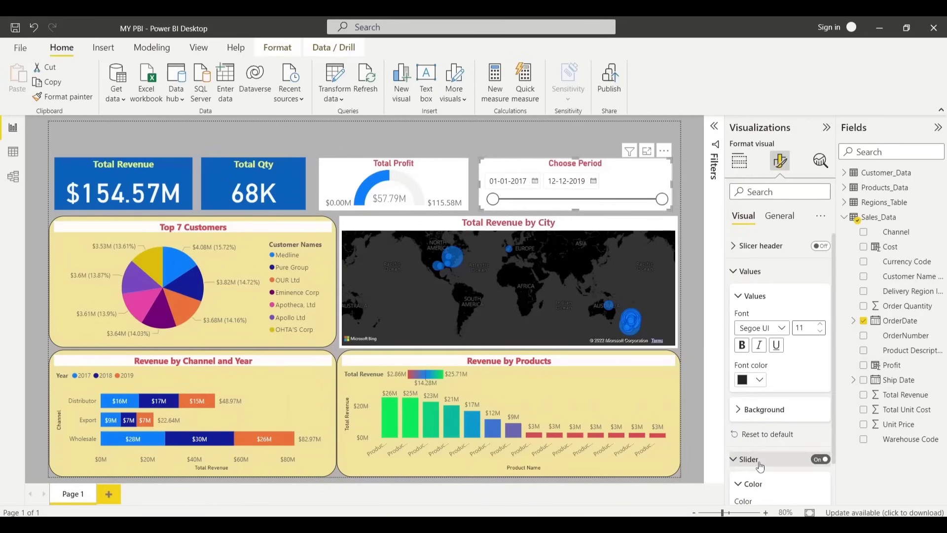
left_click(817, 462)
left_click(821, 459)
scroll(789, 468, "down", 1)
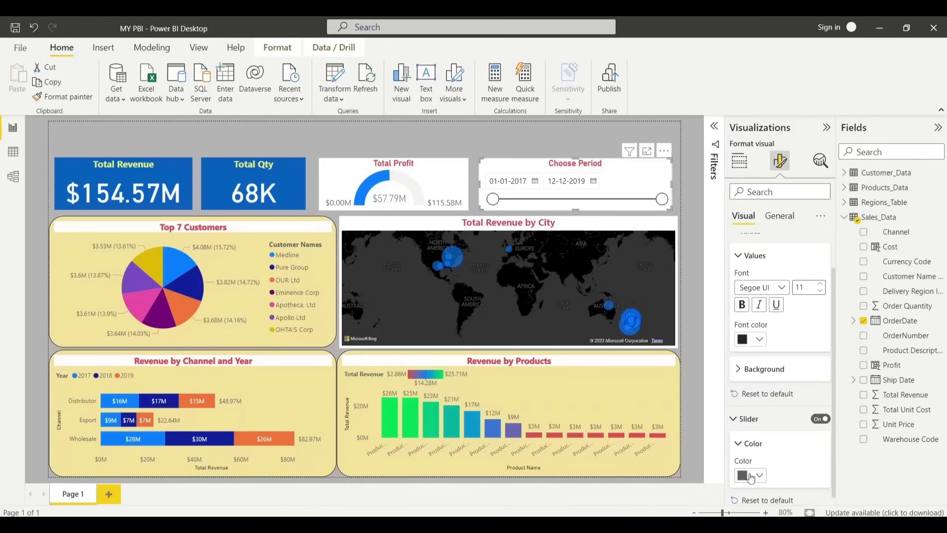
left_click(751, 476)
left_click(751, 423)
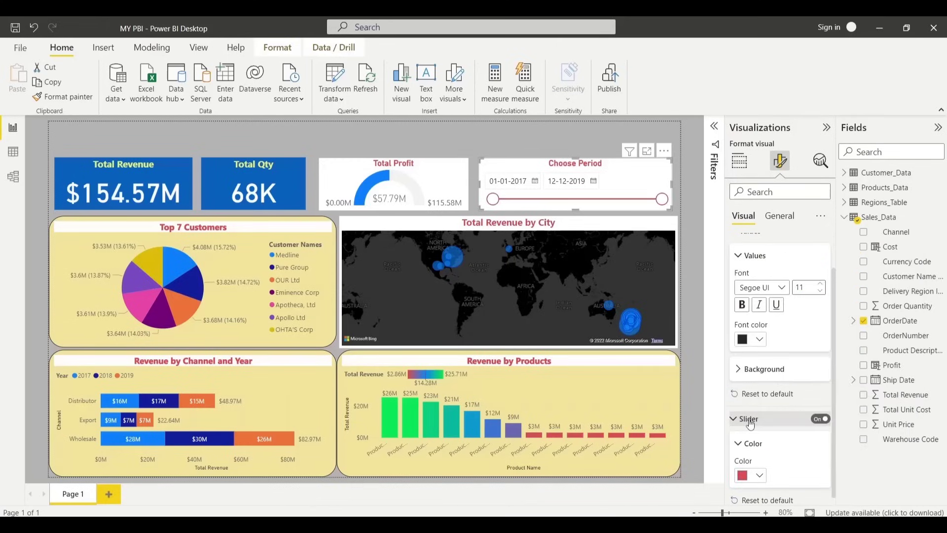
left_click(589, 150)
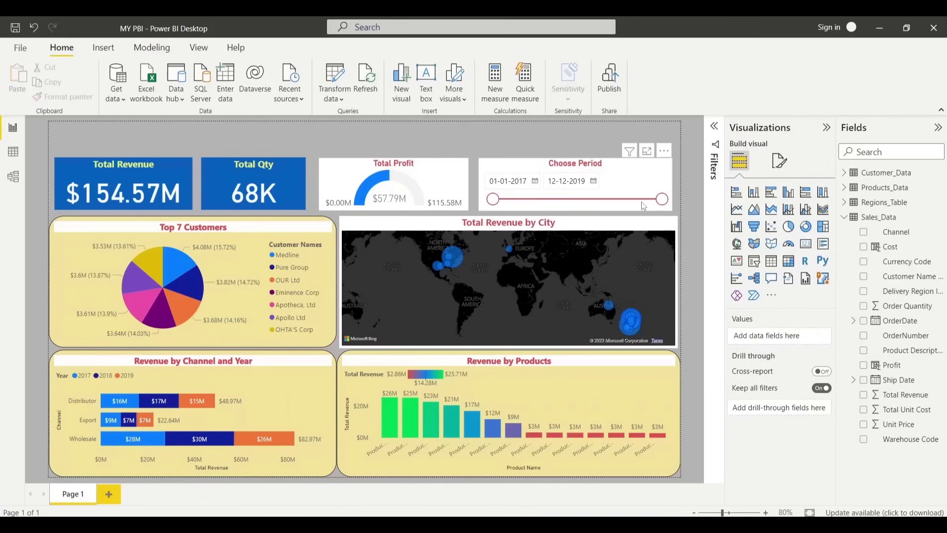
Undo a wrong first pick, then set the Choose Period start date to 1 January 2018
left_click(535, 182)
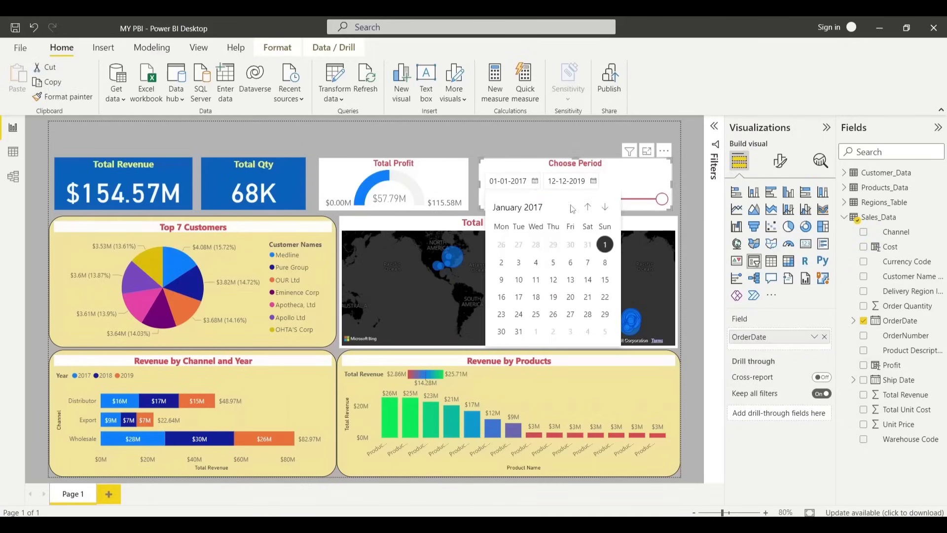
left_click(553, 262)
left_click(594, 181)
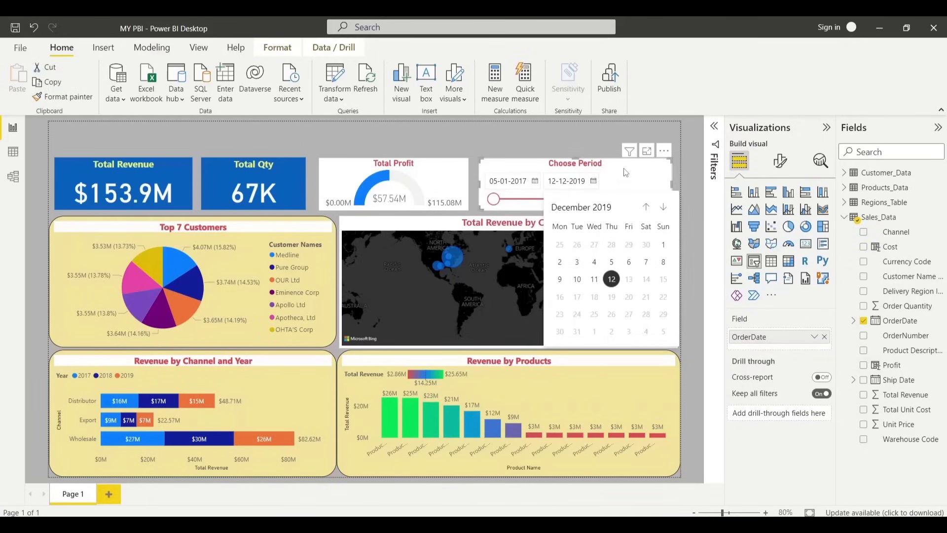
key("ctrl+z")
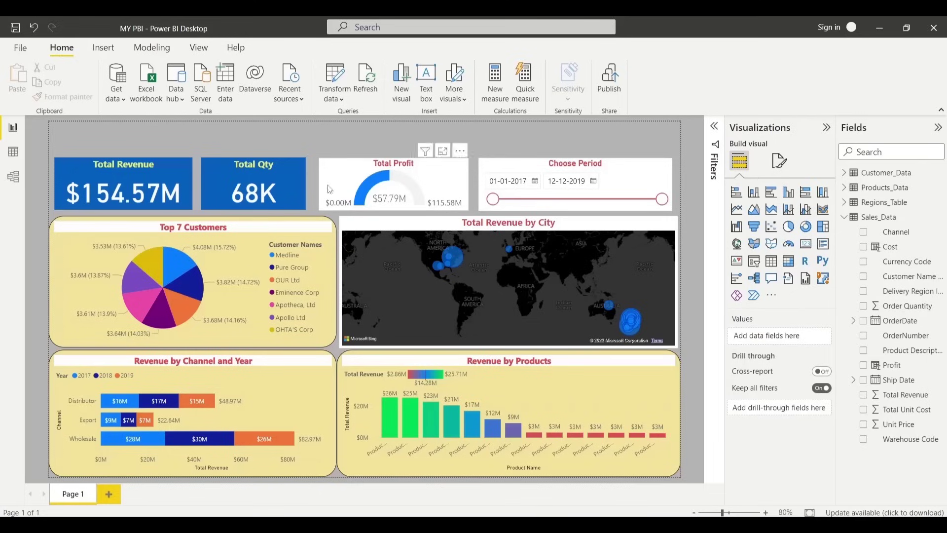
left_click(535, 182)
left_click(533, 207)
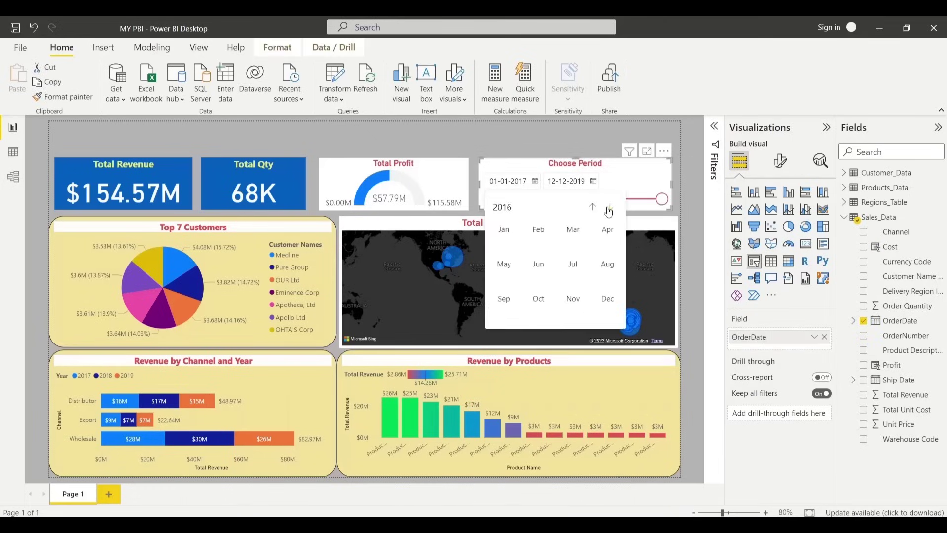
left_click(610, 207)
left_click(503, 229)
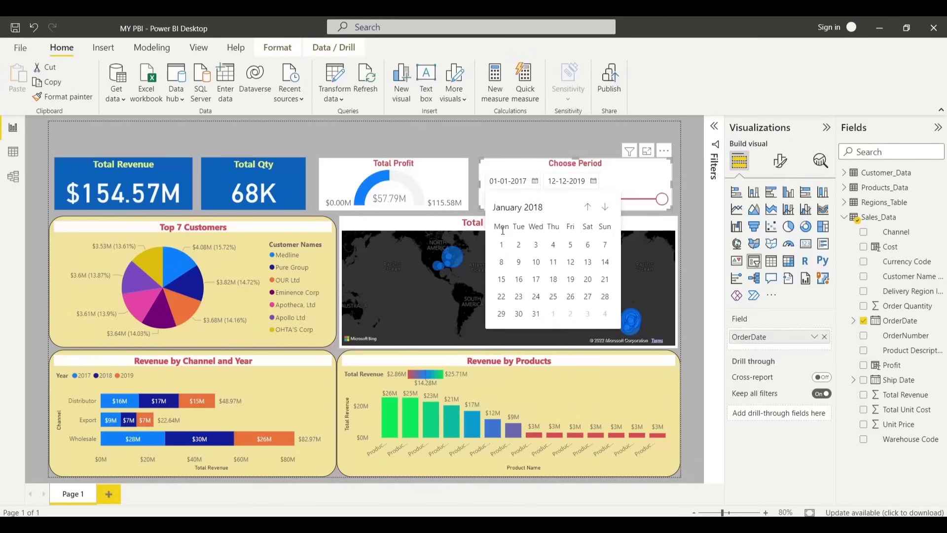
left_click(502, 248)
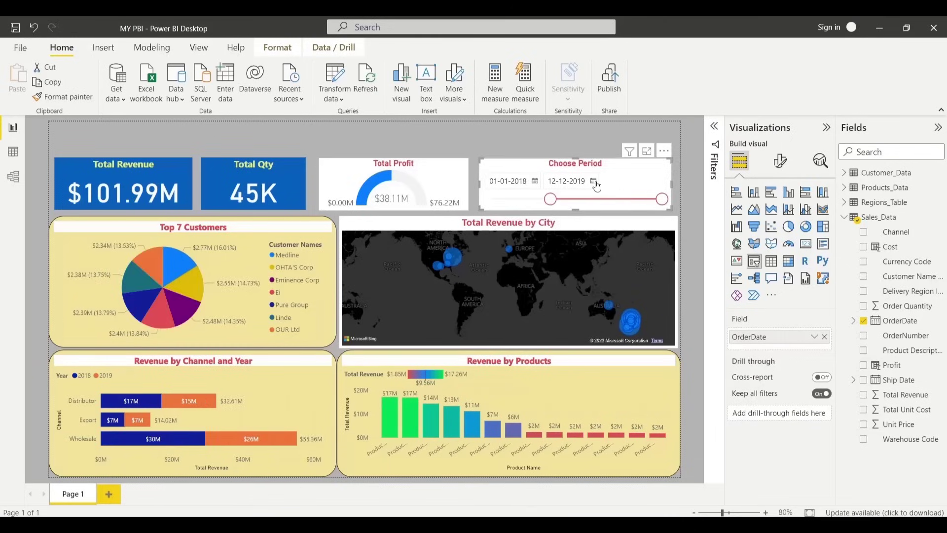
Set the Choose Period end date to 31 December 2018
left_click(594, 181)
left_click(578, 207)
left_click(663, 297)
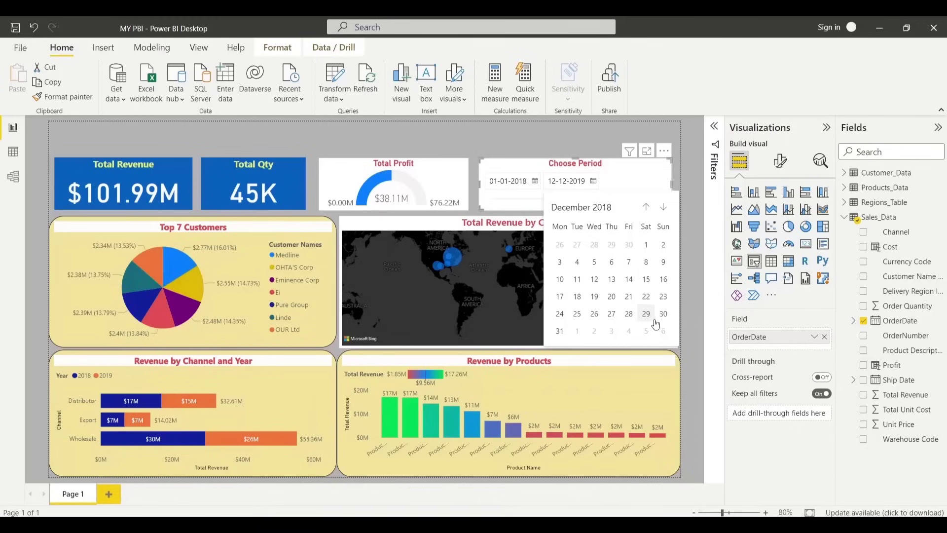
left_click(560, 331)
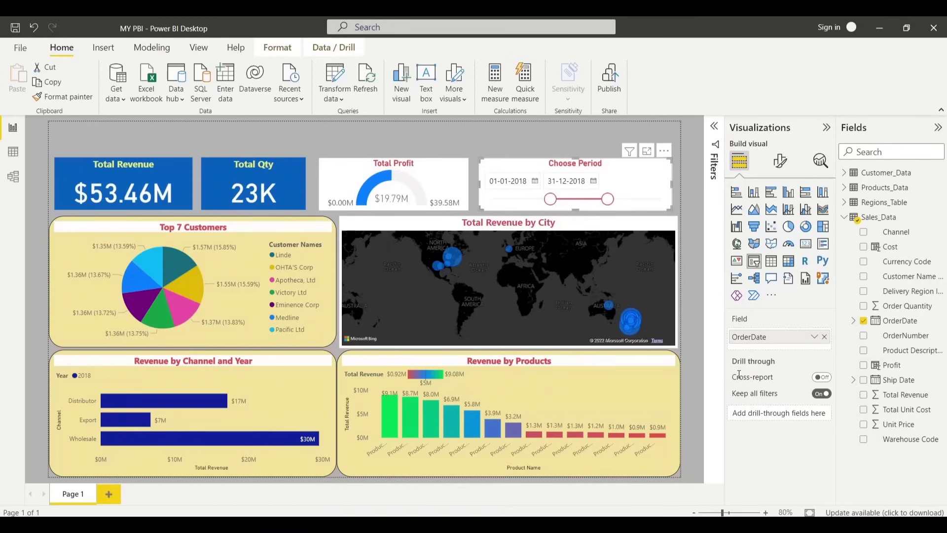
left_click(489, 130)
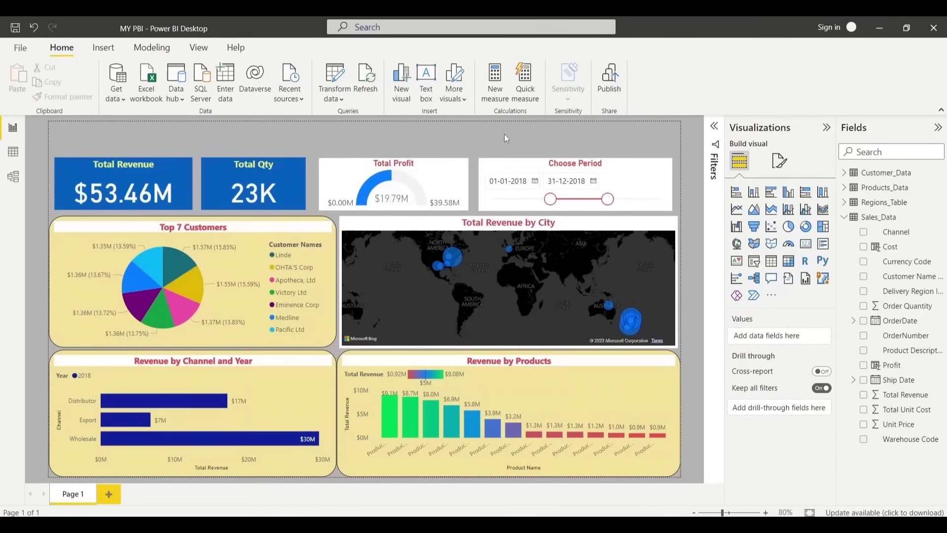
Add a new slicer filled with Customer Names from the Customer_Data table
left_click(758, 265)
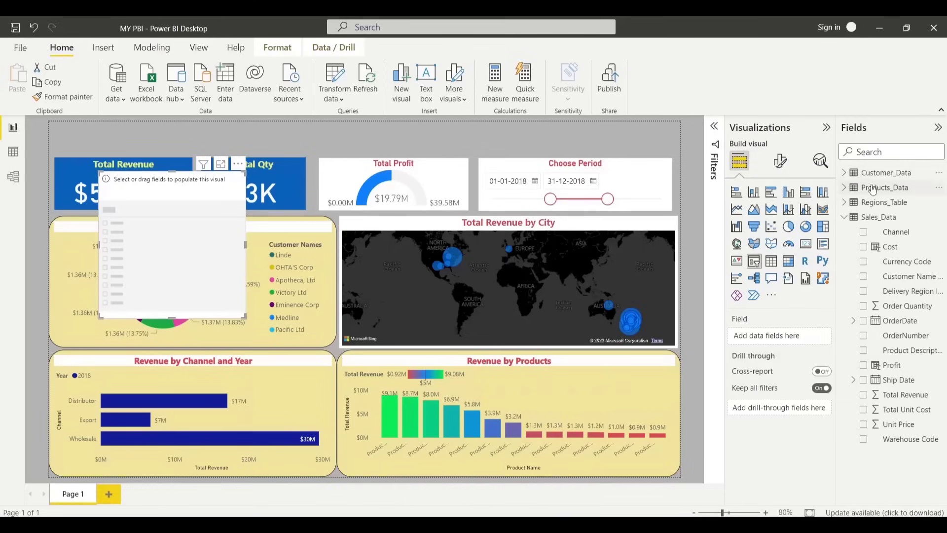
left_click(845, 173)
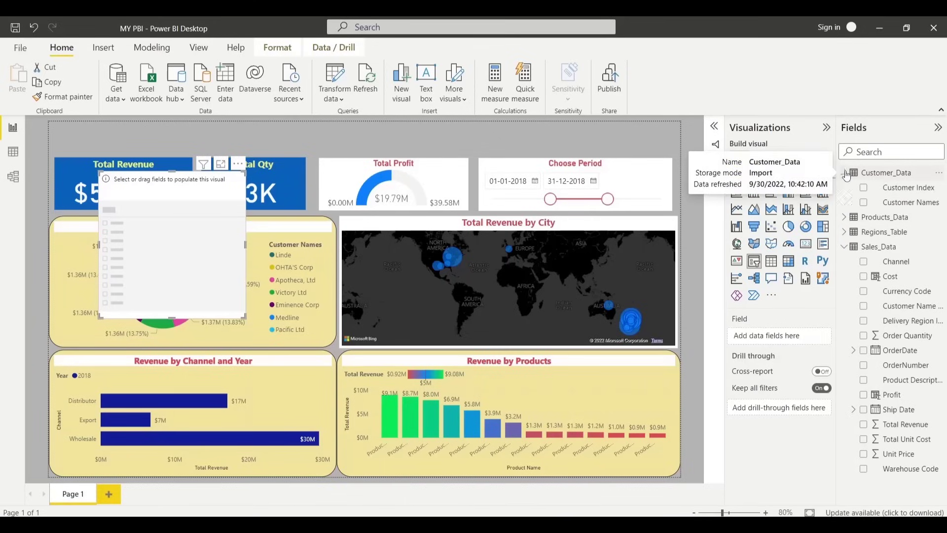
left_click_drag(904, 203, 148, 207)
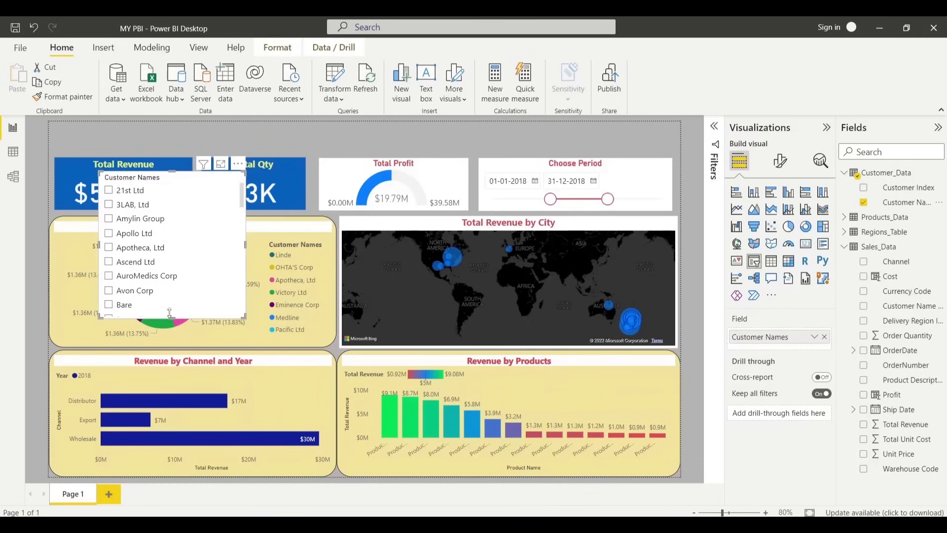
Make the customer slicer a compact dropdown and move it to the page's top-right
left_click(238, 180)
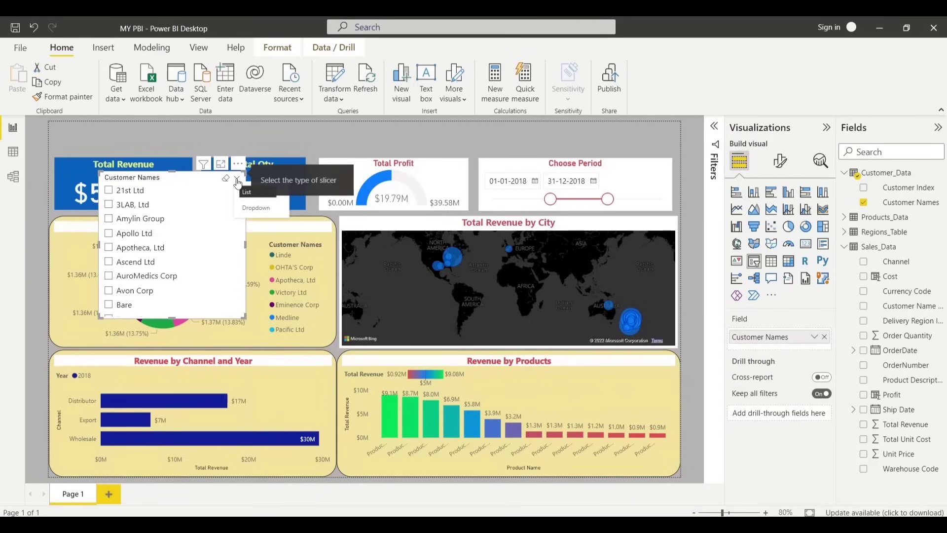
left_click(248, 210)
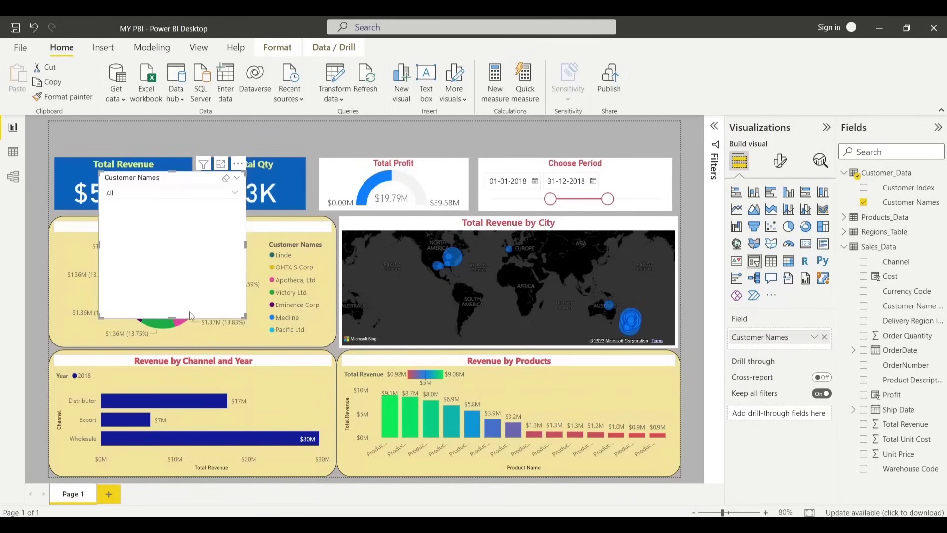
left_click_drag(171, 319, 192, 208)
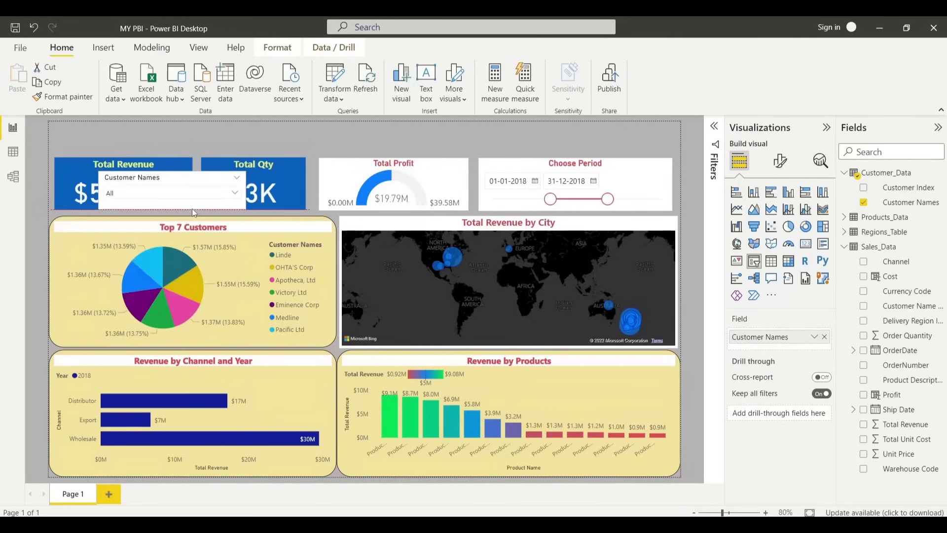
left_click(242, 192)
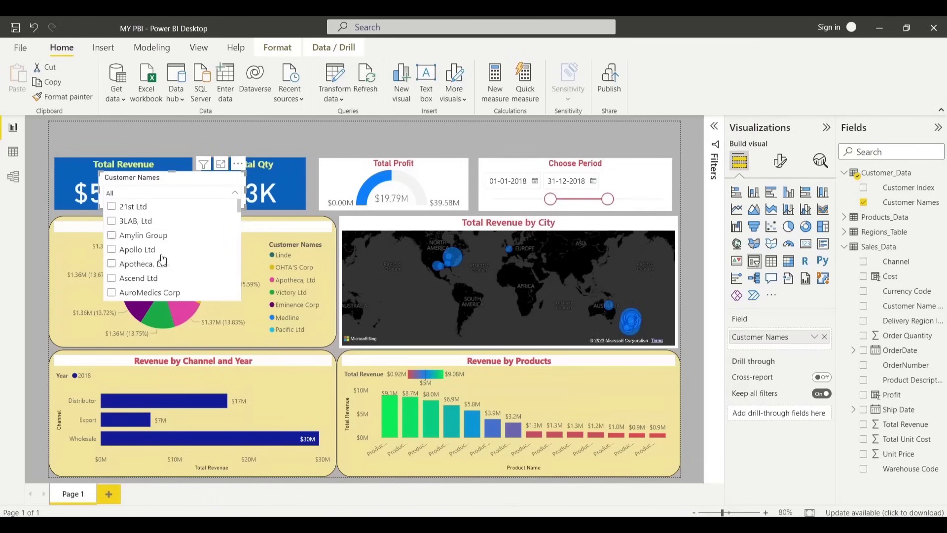
left_click(235, 193)
left_click_drag(191, 193, 613, 112)
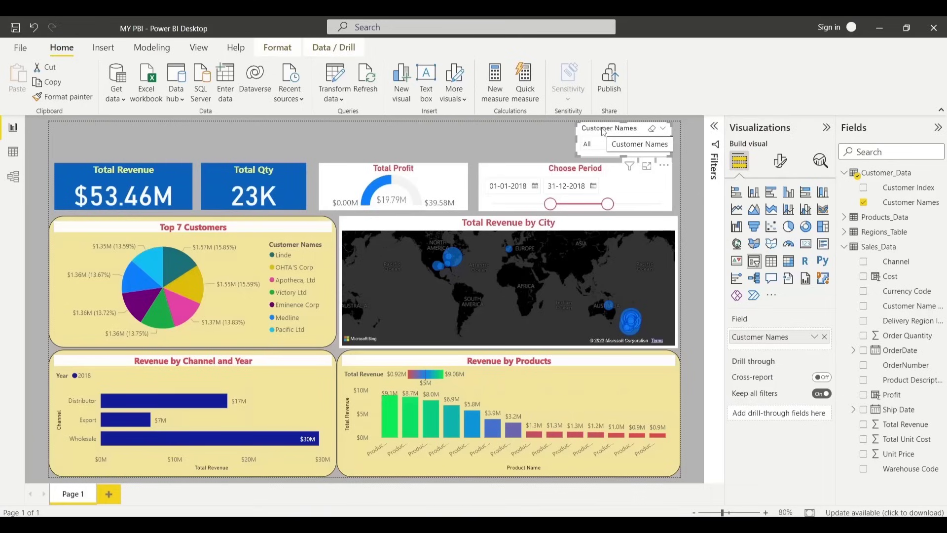
Replace the slicer header with a centred, bold, blue 'Customer' title
left_click(782, 164)
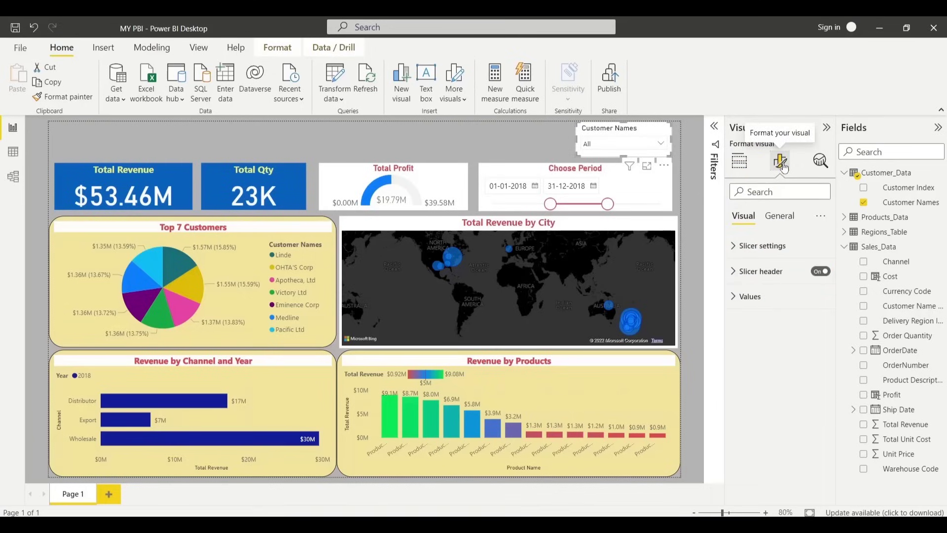
left_click(821, 271)
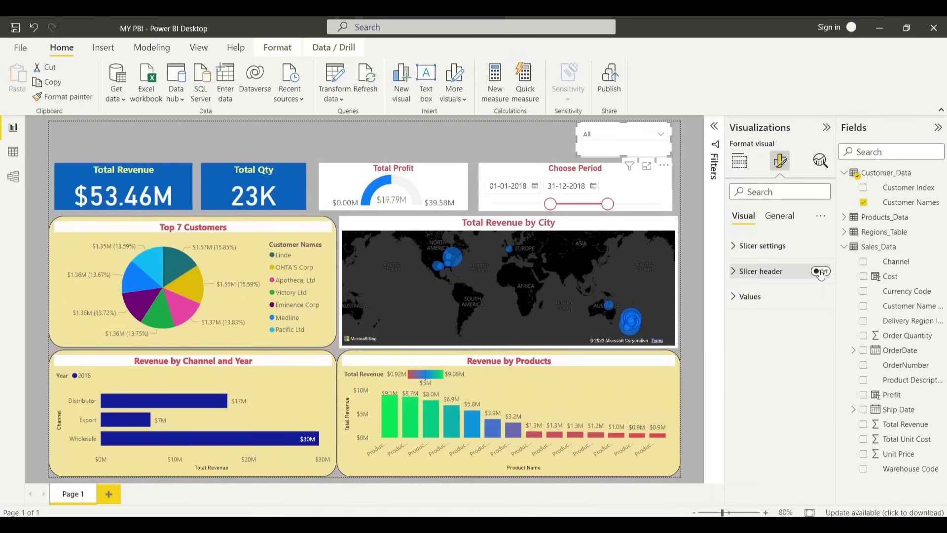
left_click(787, 218)
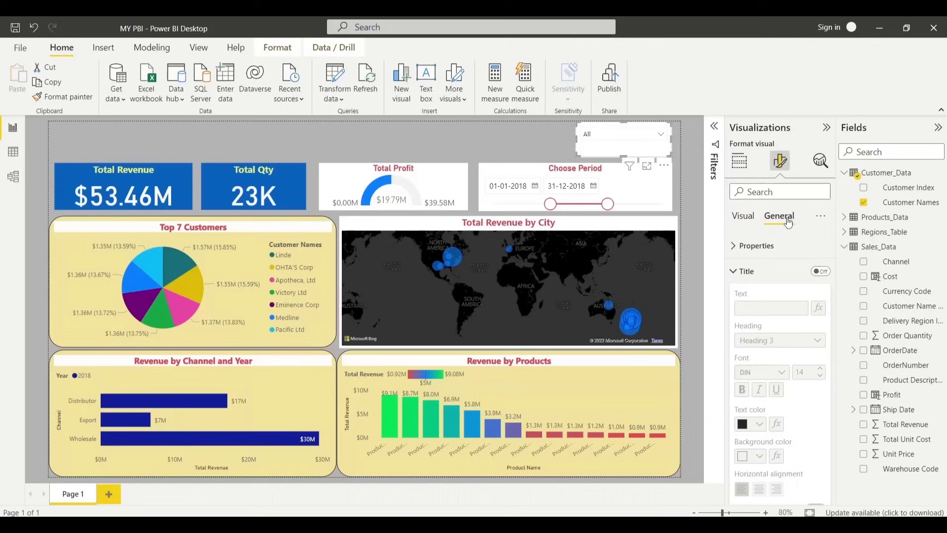
left_click(821, 272)
left_click(764, 312)
type("Customer")
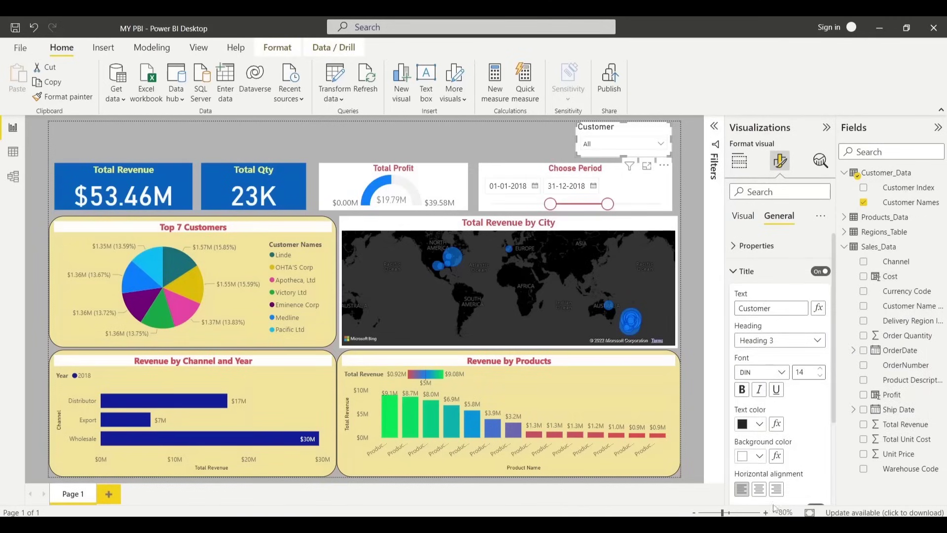
left_click(759, 489)
left_click(743, 390)
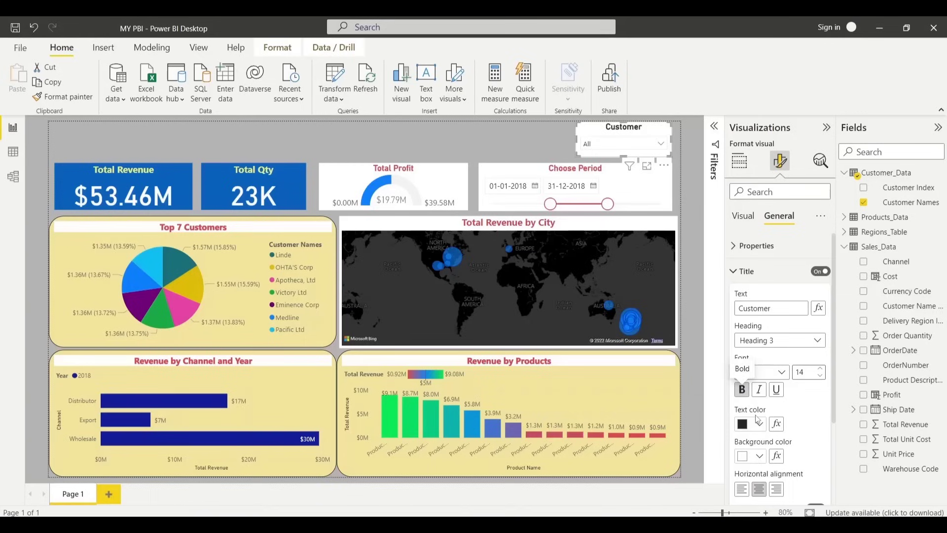
left_click(760, 424)
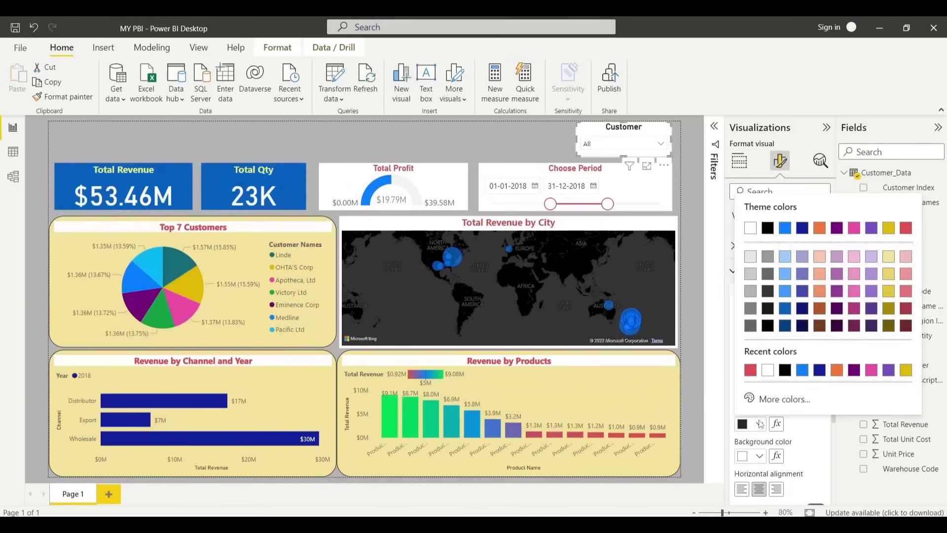
left_click(802, 370)
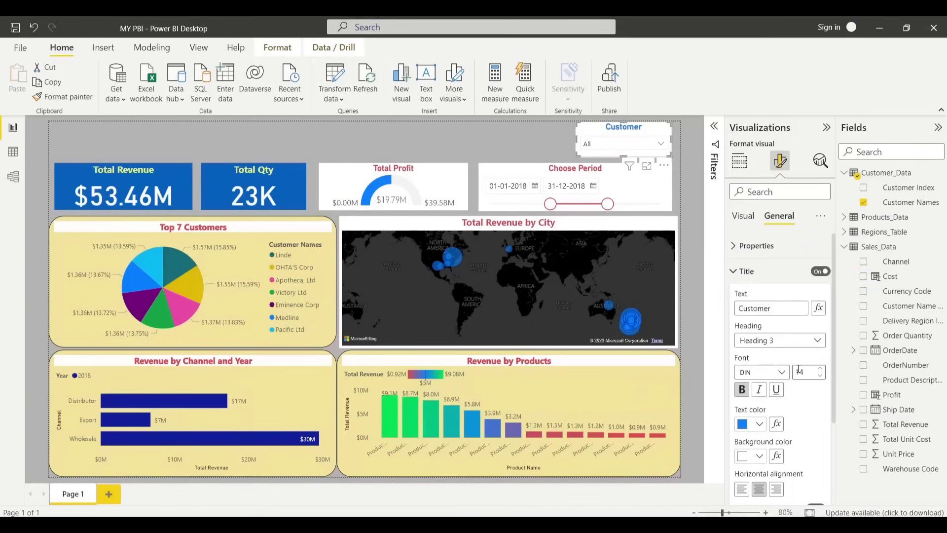
left_click(538, 141)
Make the slicer's dropdown values blue at font size 14
left_click(589, 143)
left_click(602, 135)
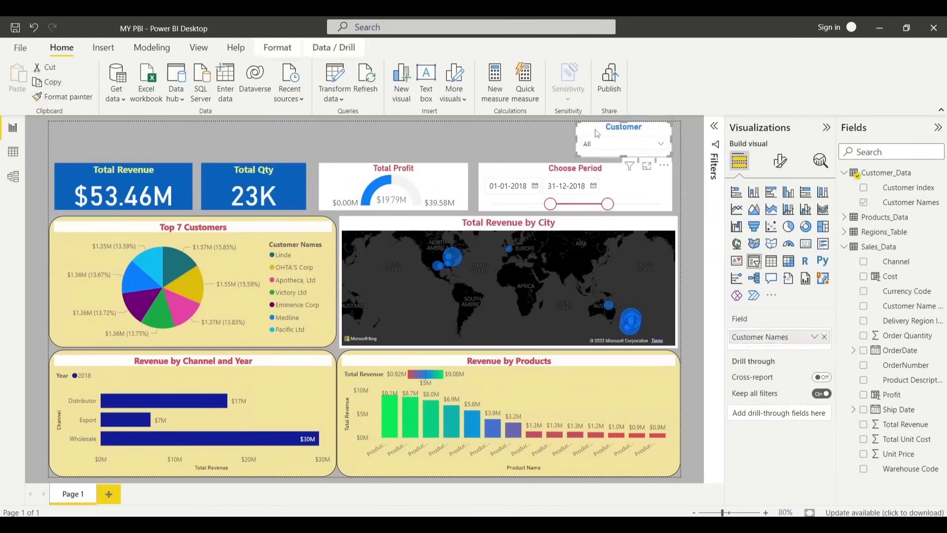
left_click(779, 168)
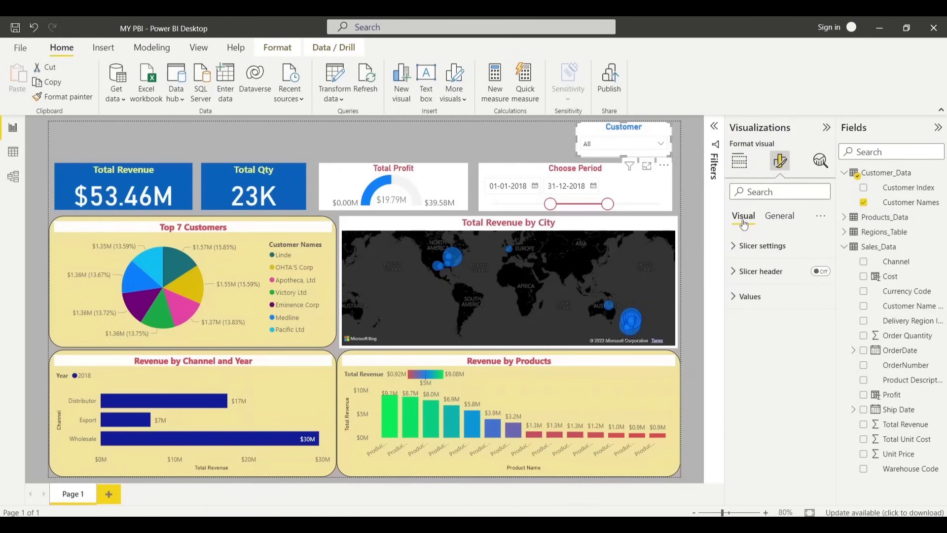
left_click(749, 296)
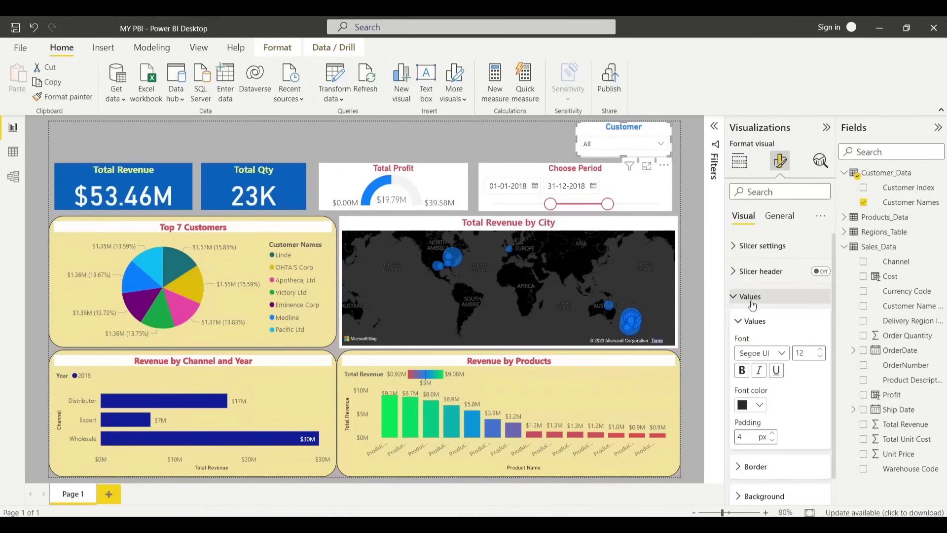
left_click(760, 405)
left_click(786, 352)
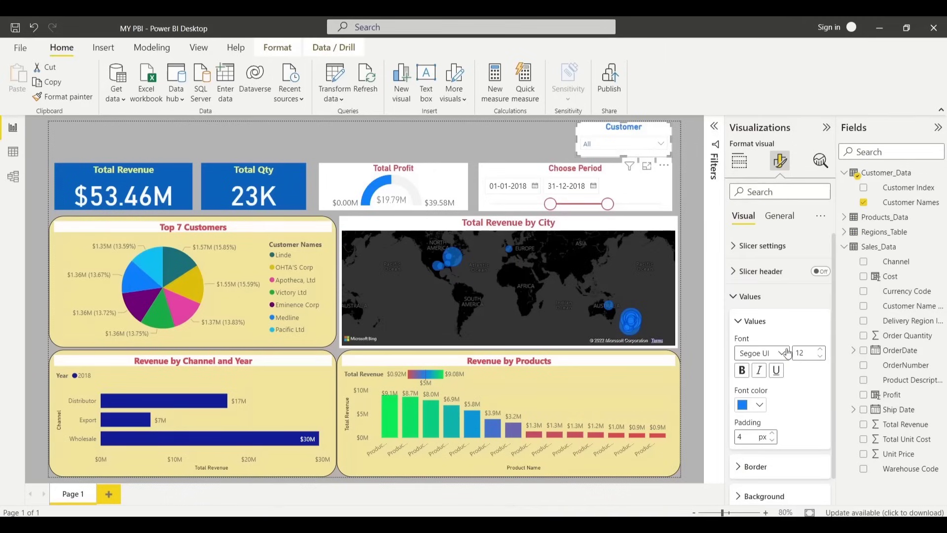
double_click(821, 349)
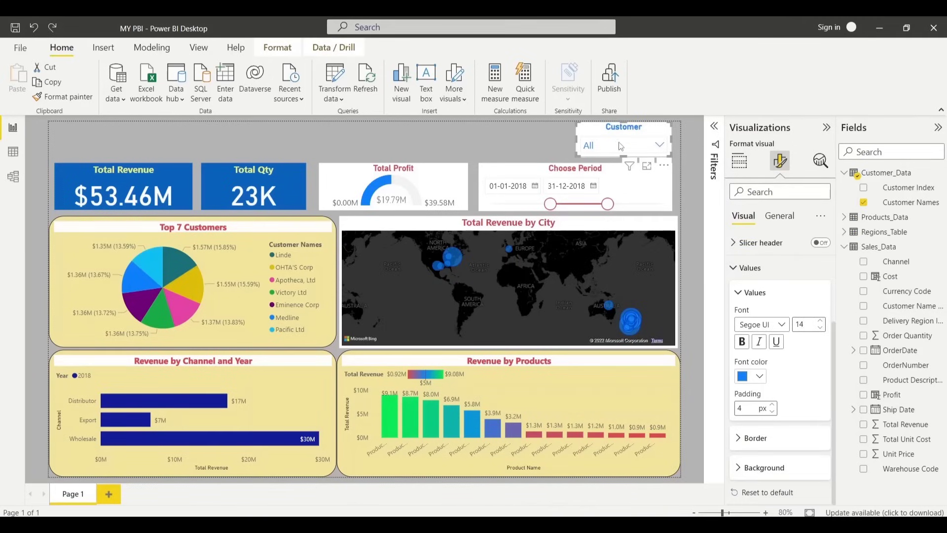
Set the Customer slicer background to light yellow
left_click(779, 468)
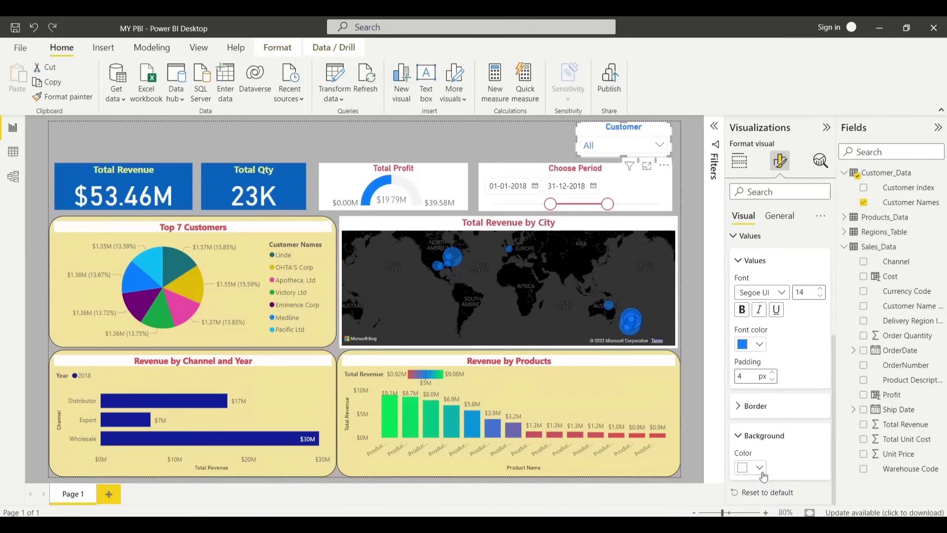
left_click(760, 469)
left_click(750, 271)
left_click(759, 467)
left_click(893, 302)
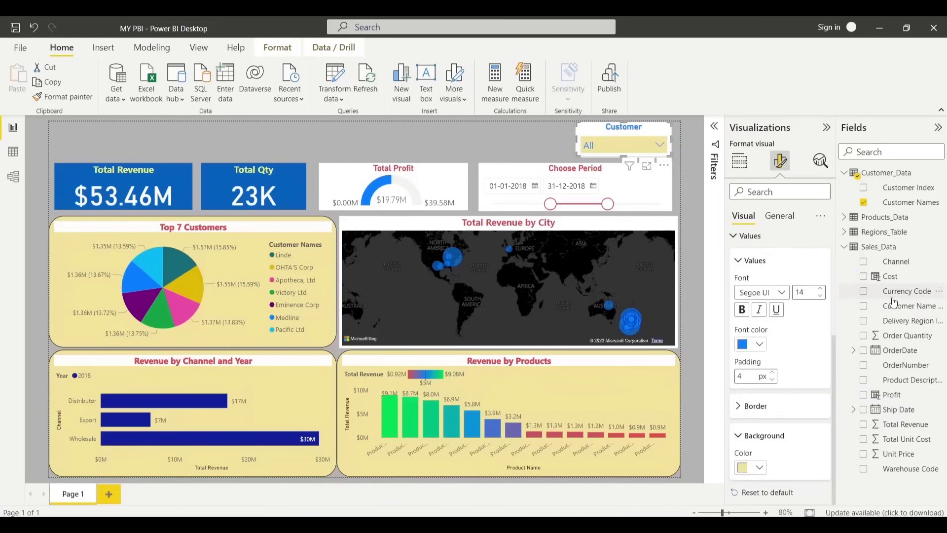
left_click(558, 141)
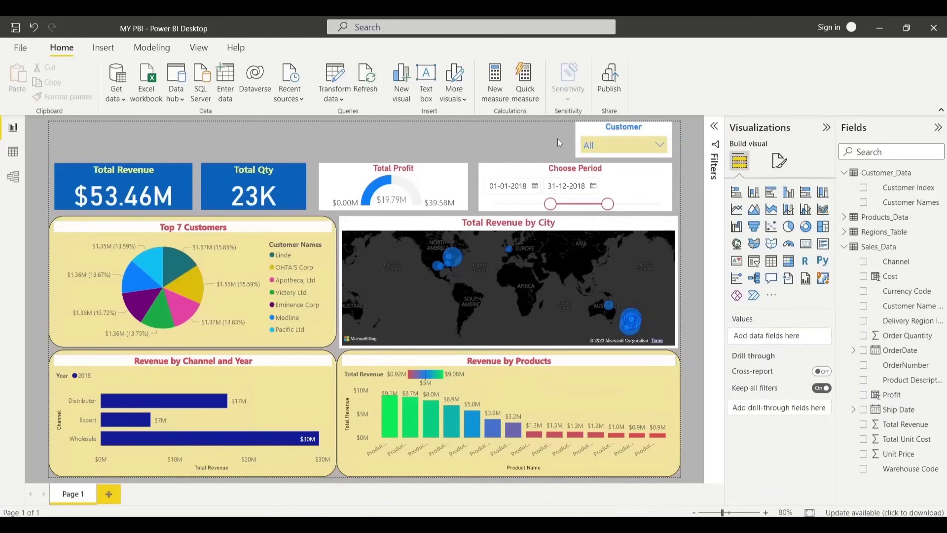
Duplicate the Customer slicer to its left and retitle the copy 'Products'
left_click(587, 133)
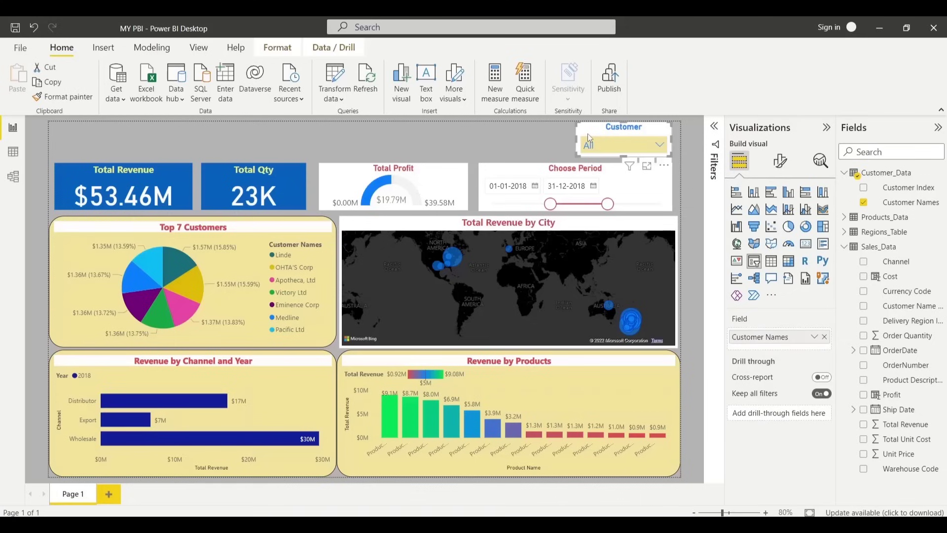
key("ctrl+c")
key("ctrl+v")
left_click_drag(603, 124, 399, 127)
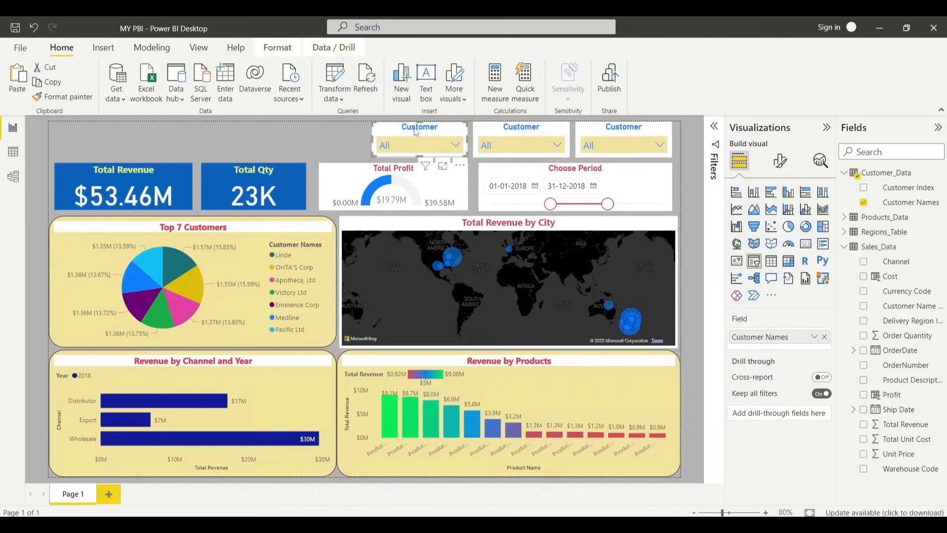
left_click(780, 160)
left_click(780, 217)
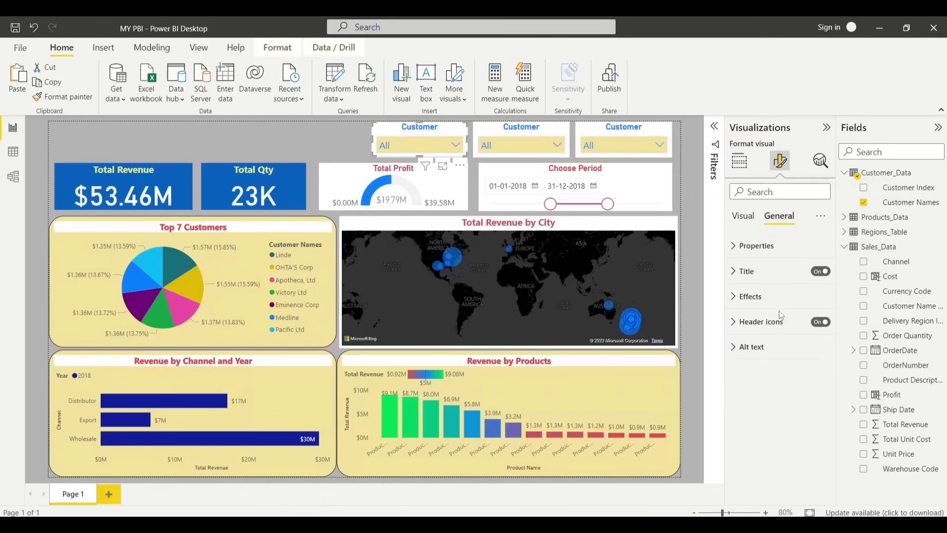
left_click(768, 279)
left_click(770, 308)
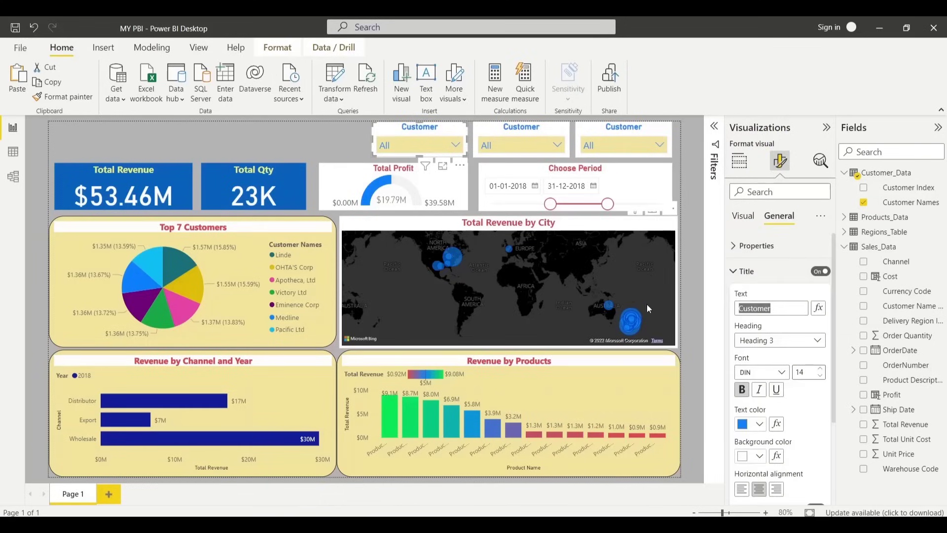
type("Products")
left_click(348, 140)
Swap the Products slicer's field from Customer Names to Product Name
left_click(419, 136)
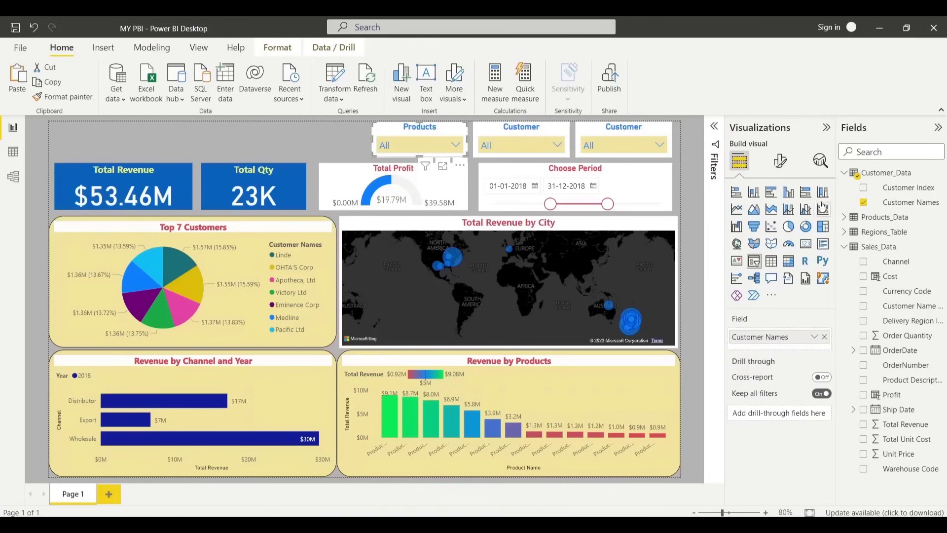
left_click(825, 337)
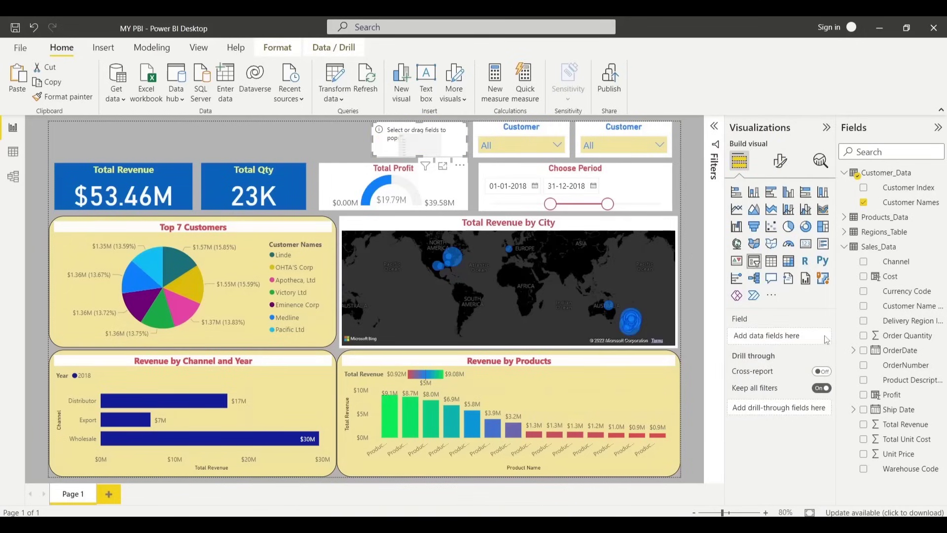
left_click(851, 219)
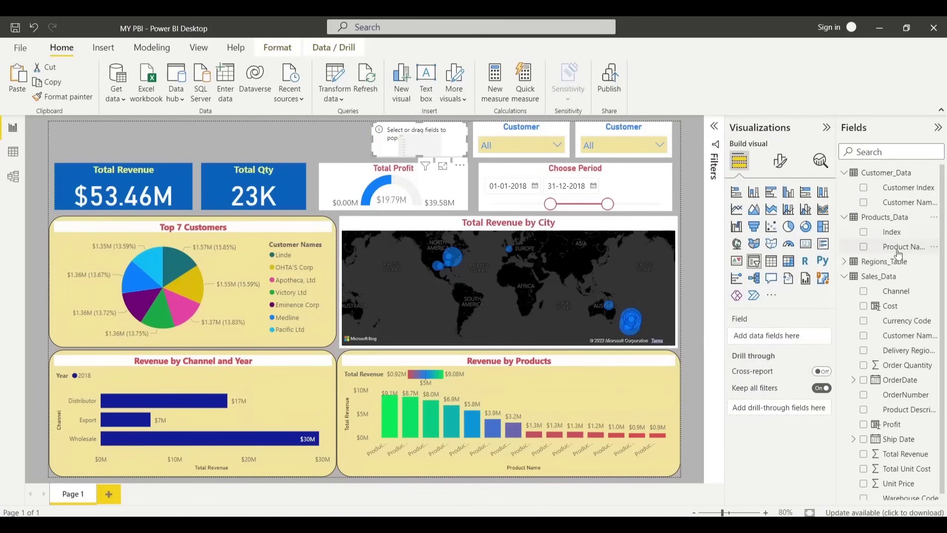
left_click_drag(896, 249, 771, 339)
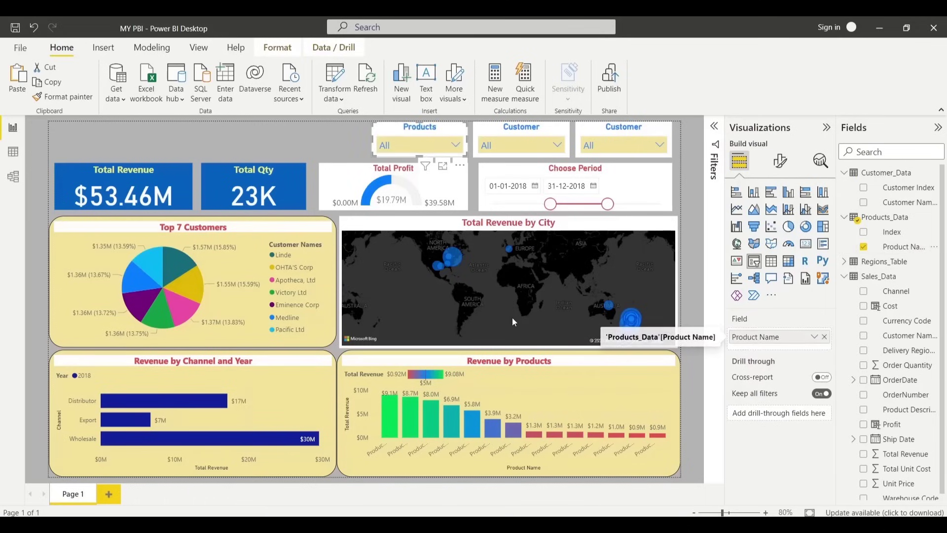
left_click(456, 144)
left_click(517, 132)
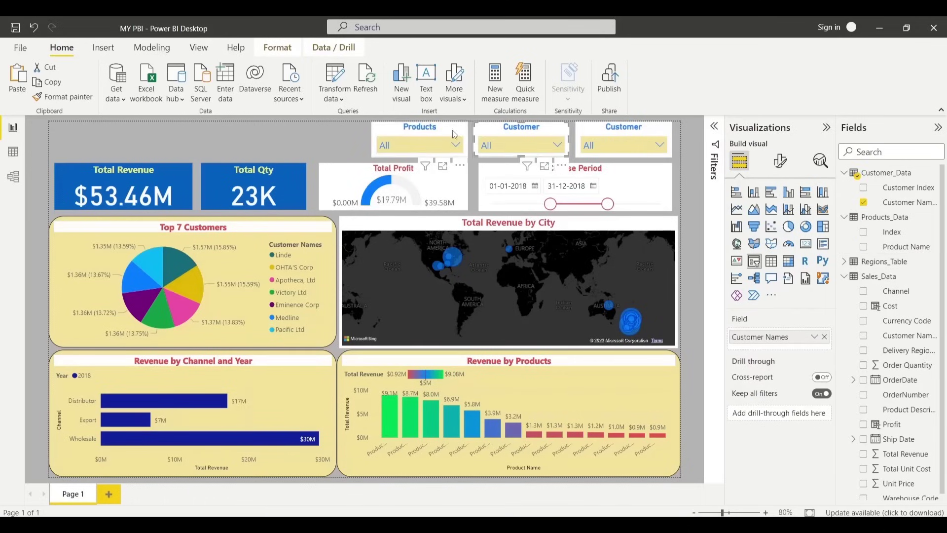
Turn the middle slicer into a 'Channels' slicer listing Channel values
left_click(517, 133)
left_click(824, 337)
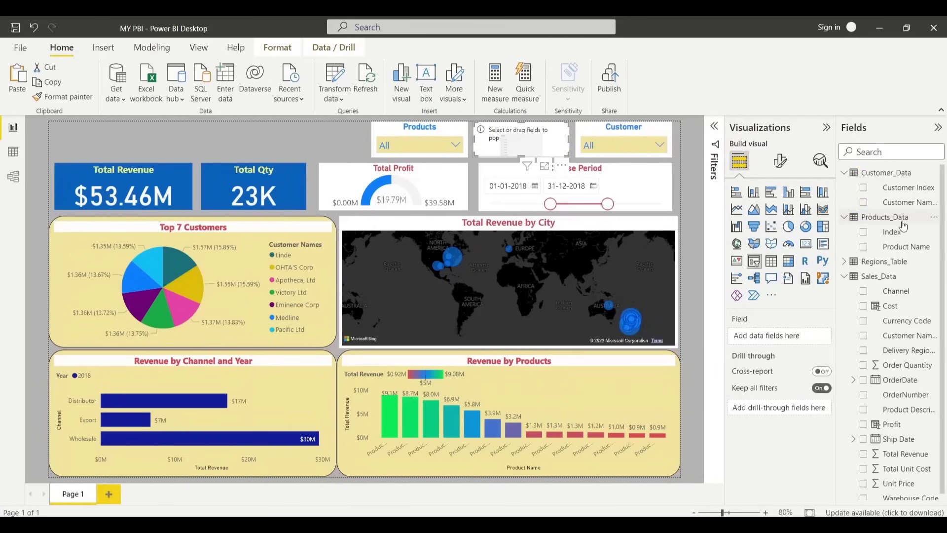
left_click(897, 295)
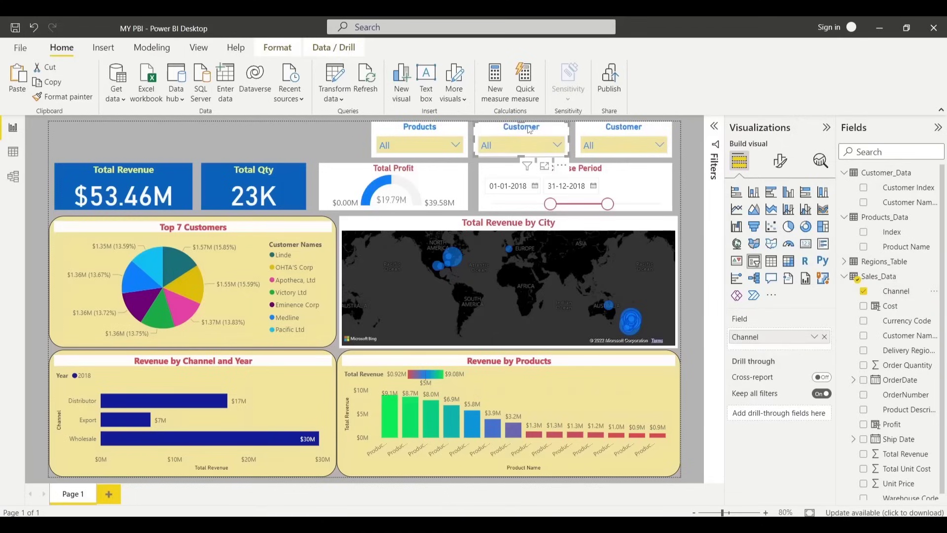
left_click(780, 161)
left_click(779, 216)
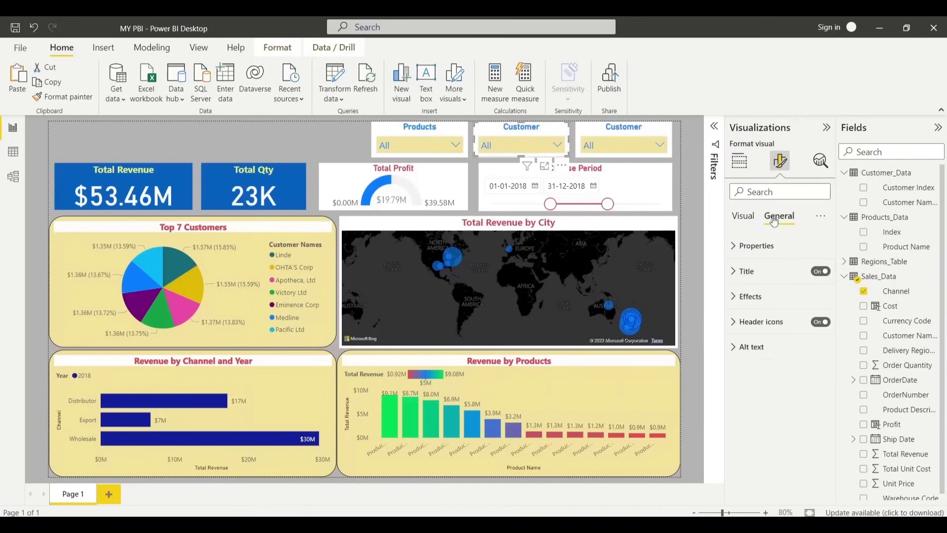
left_click(773, 272)
double_click(773, 304)
type("Chann")
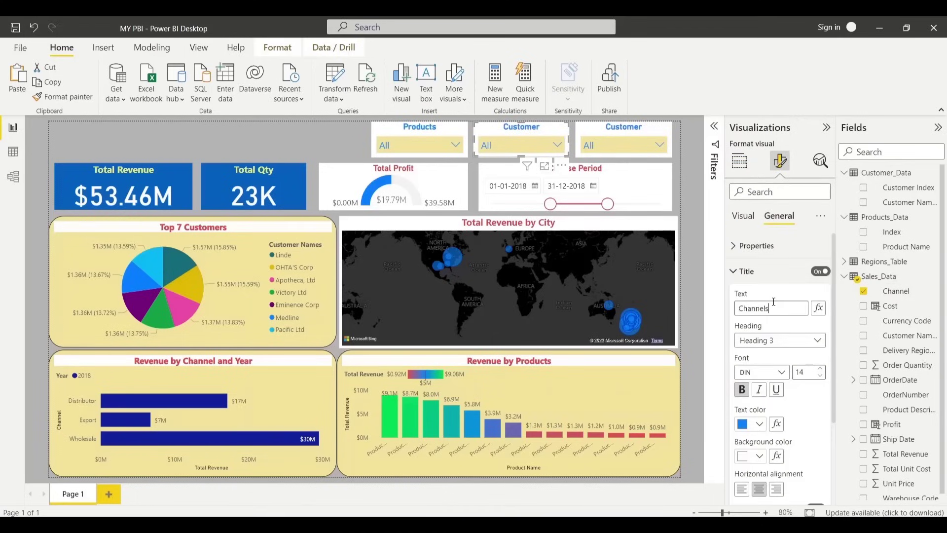
type("els")
left_click(338, 138)
Filter the slicers to Product 1, the Wholesale channel and customer Apollo Ltd
left_click(456, 145)
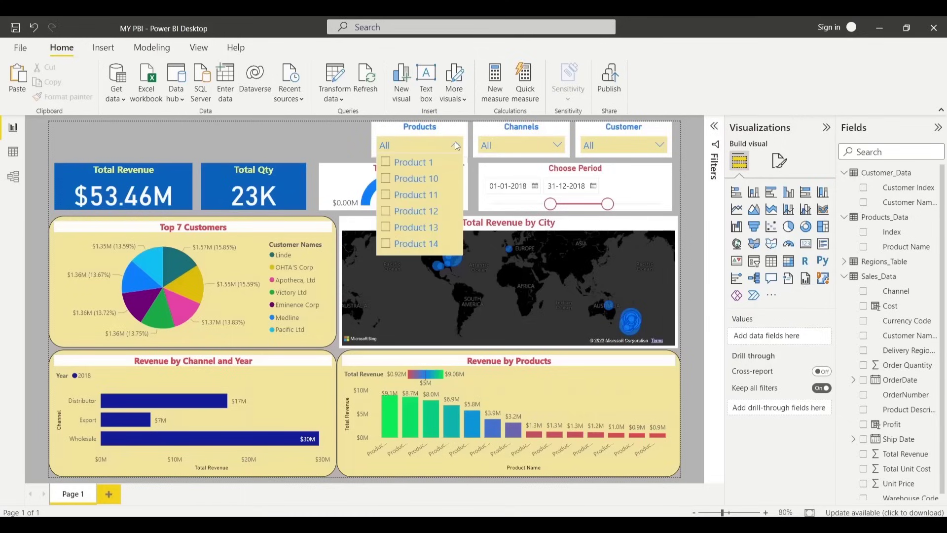
left_click(388, 212)
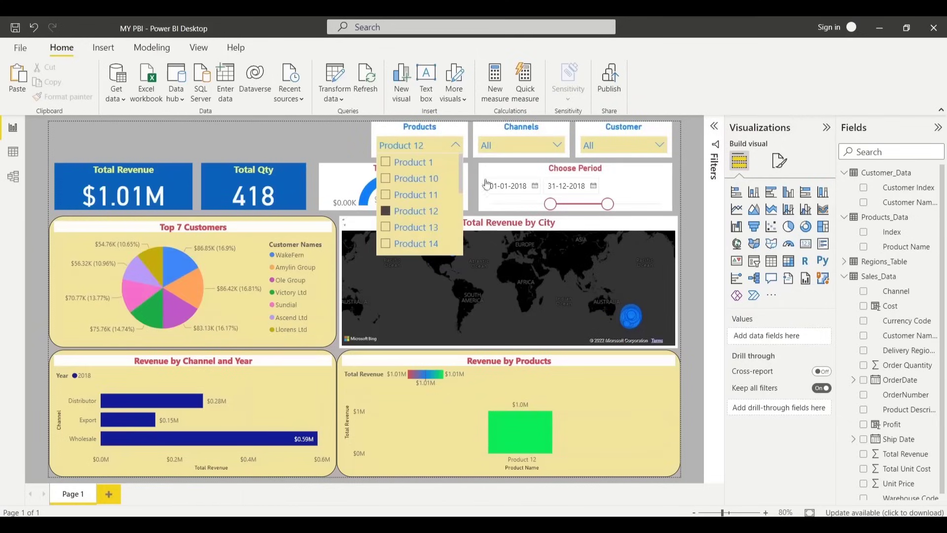
left_click(549, 145)
left_click(492, 196)
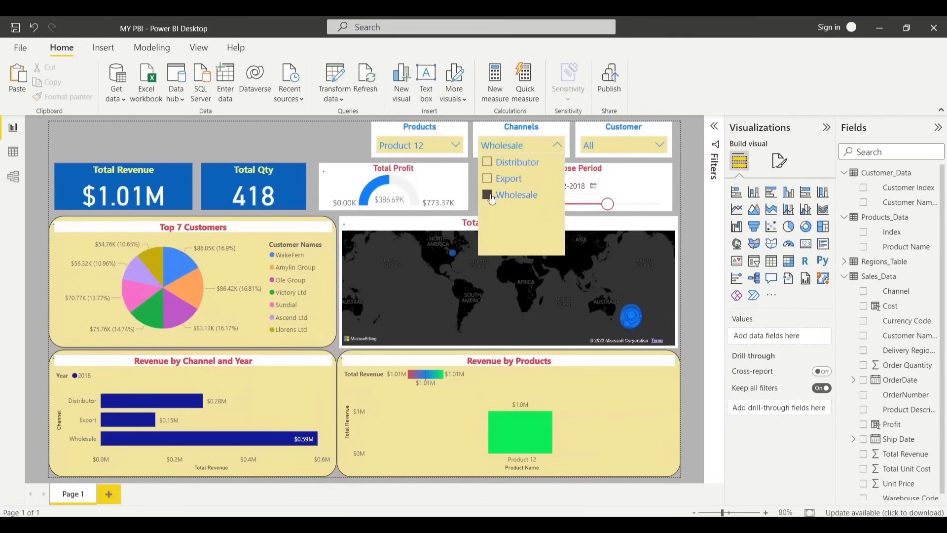
left_click(625, 144)
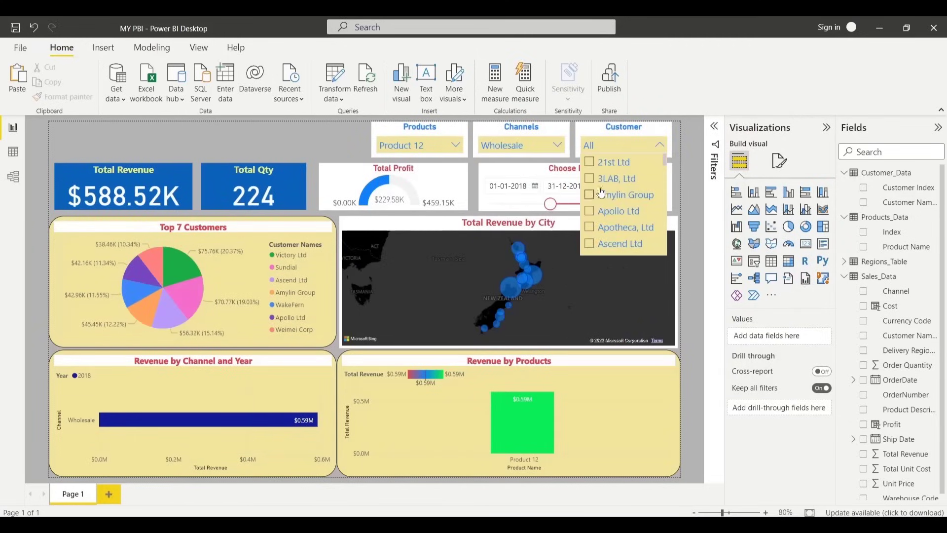
left_click(590, 212)
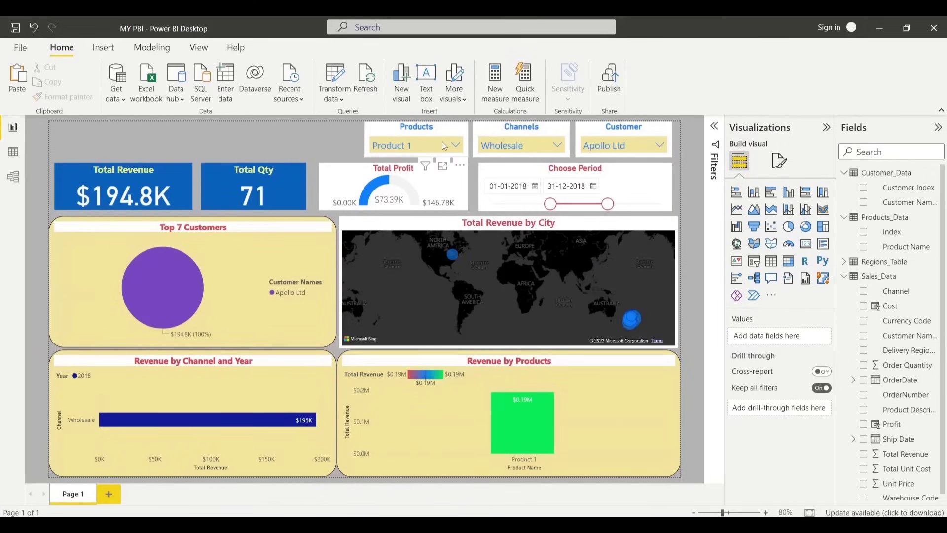
left_click(445, 146)
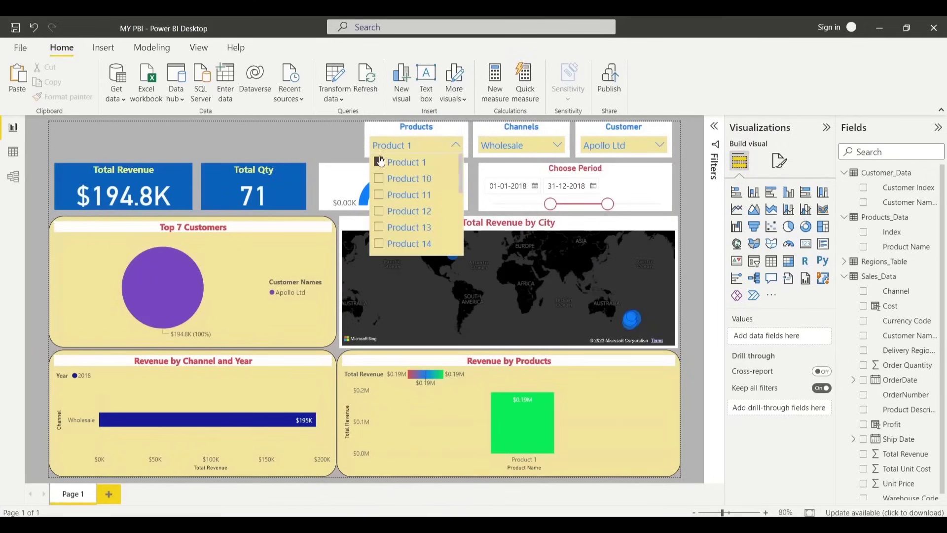
Add a Select all option to the Products slicer and select all products
left_click(450, 144)
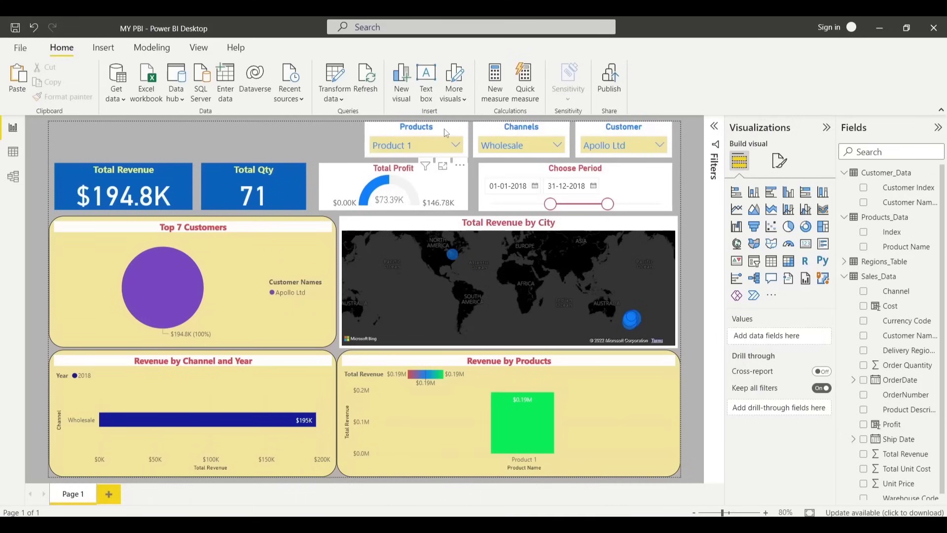
left_click(445, 133)
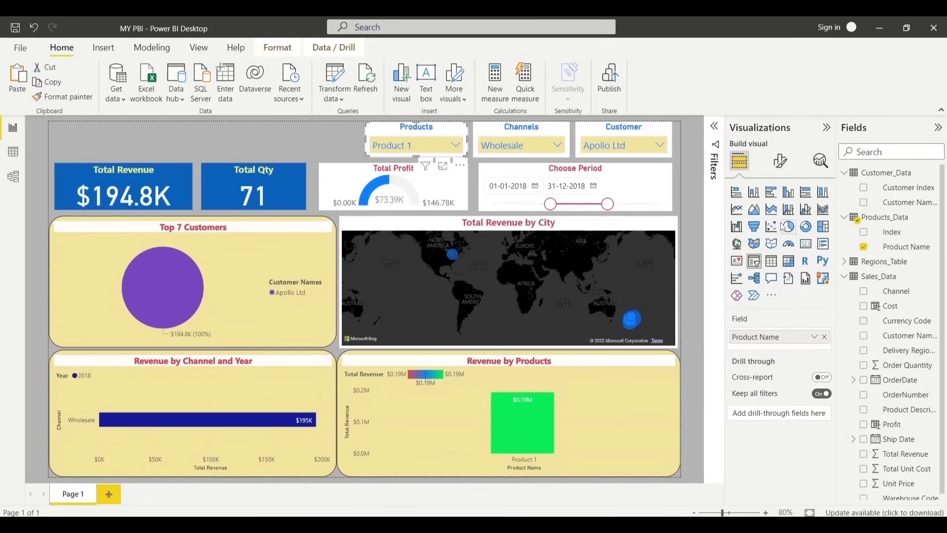
left_click(780, 162)
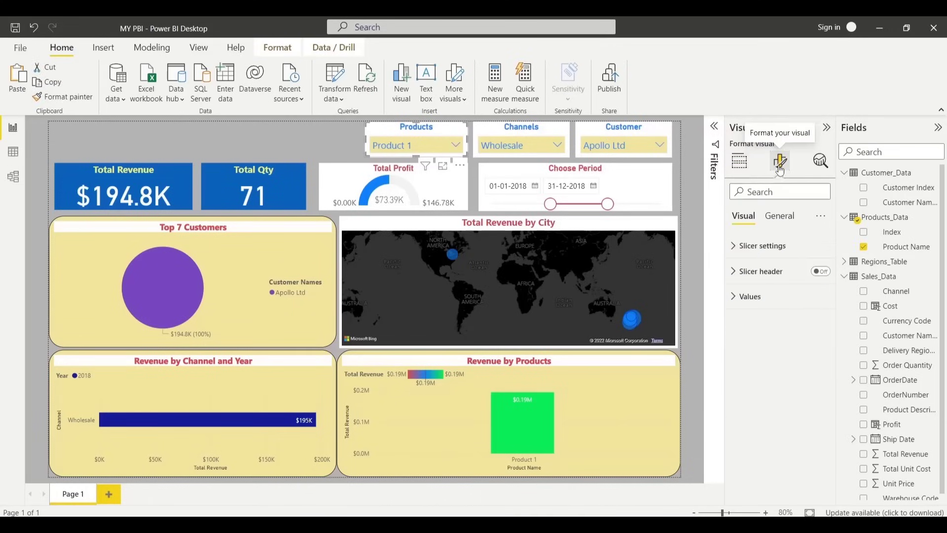
left_click(762, 246)
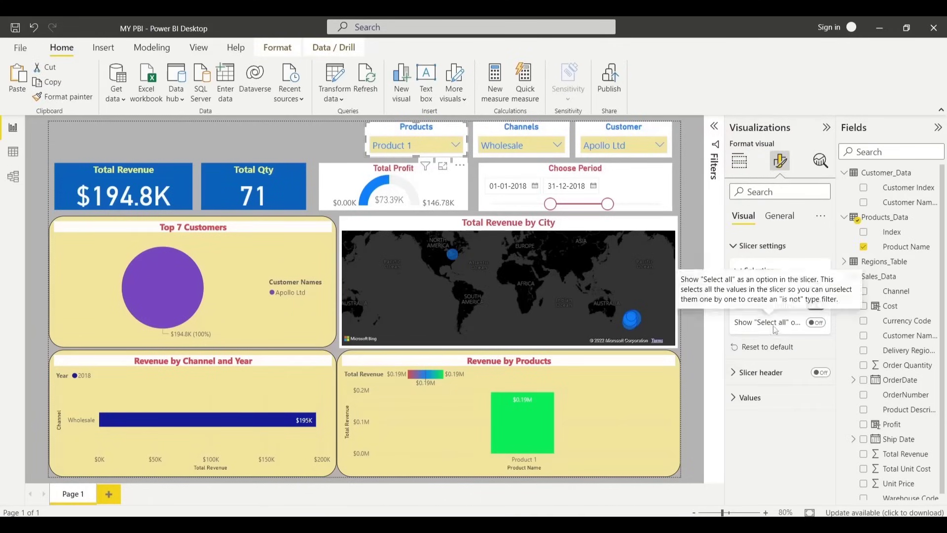
left_click(816, 323)
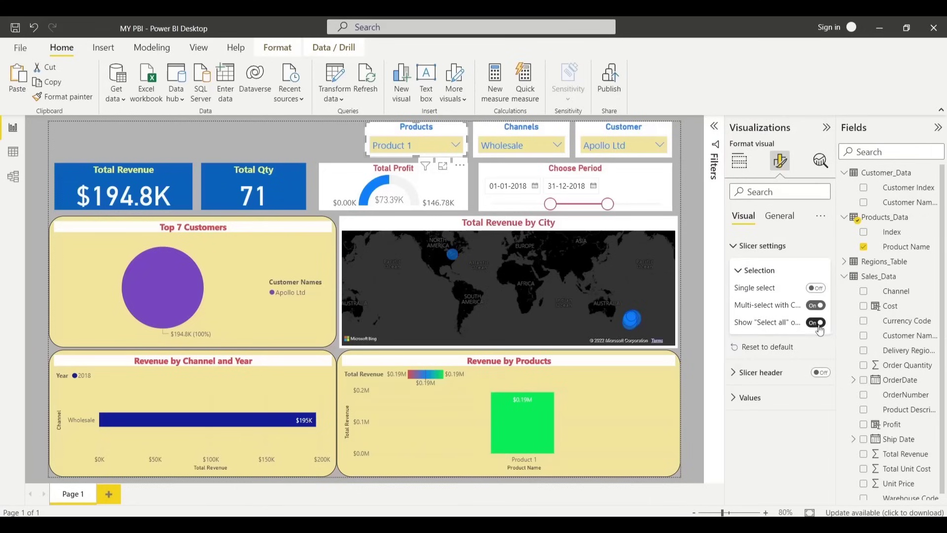
left_click(456, 145)
left_click(379, 163)
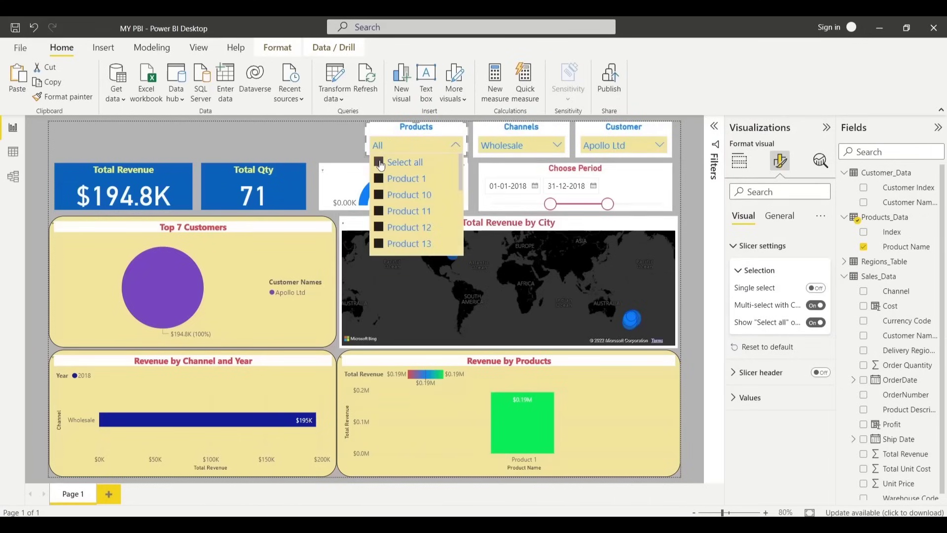
Add Select all to the other slicers and clear Channels and Customer back to all
left_click(499, 134)
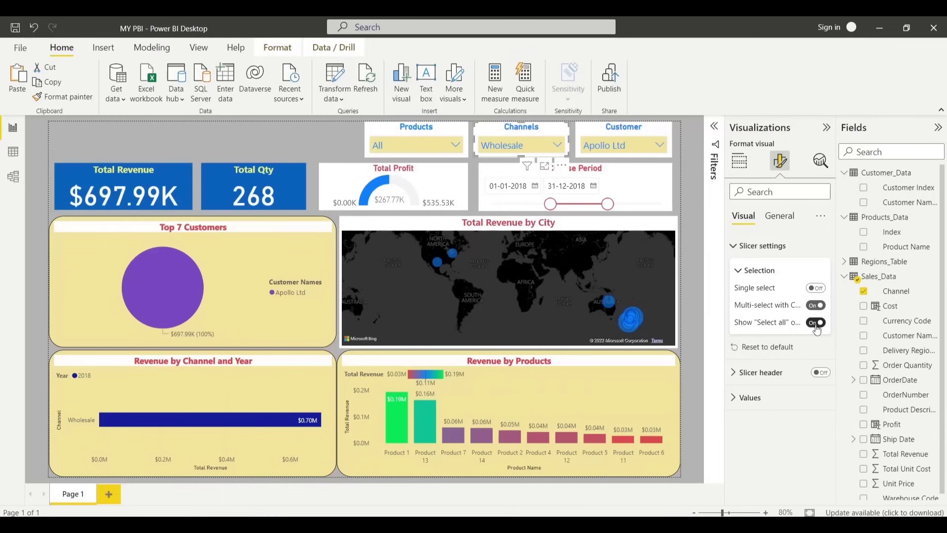
left_click(617, 133)
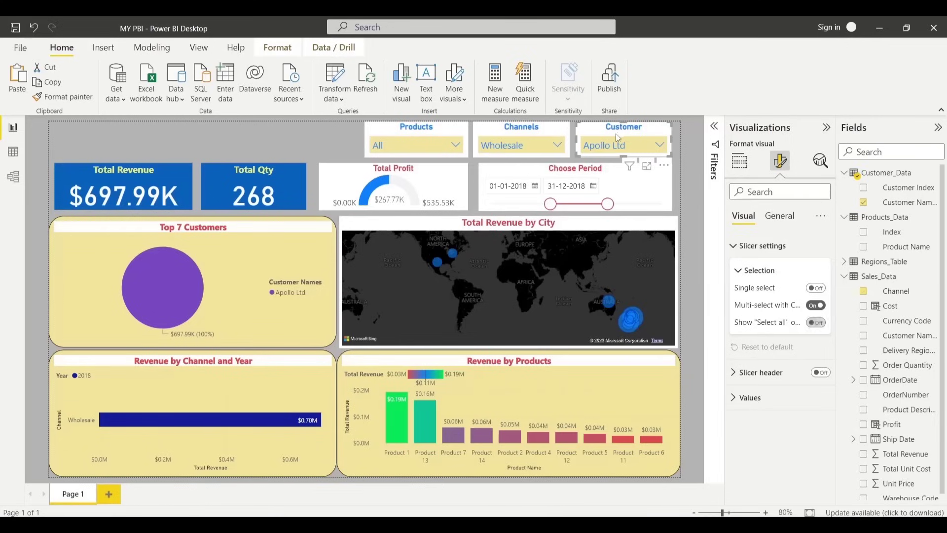
left_click(815, 322)
left_click(504, 146)
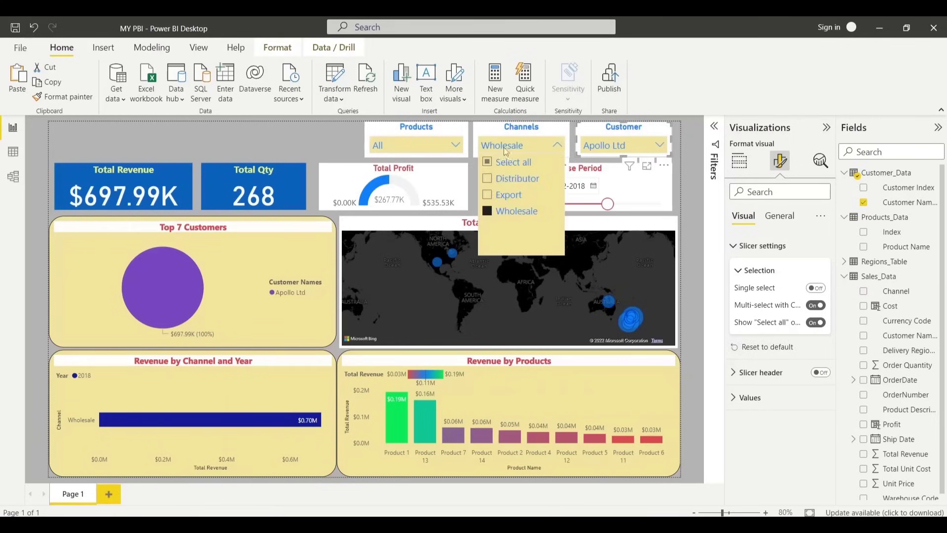
left_click(489, 163)
left_click(490, 164)
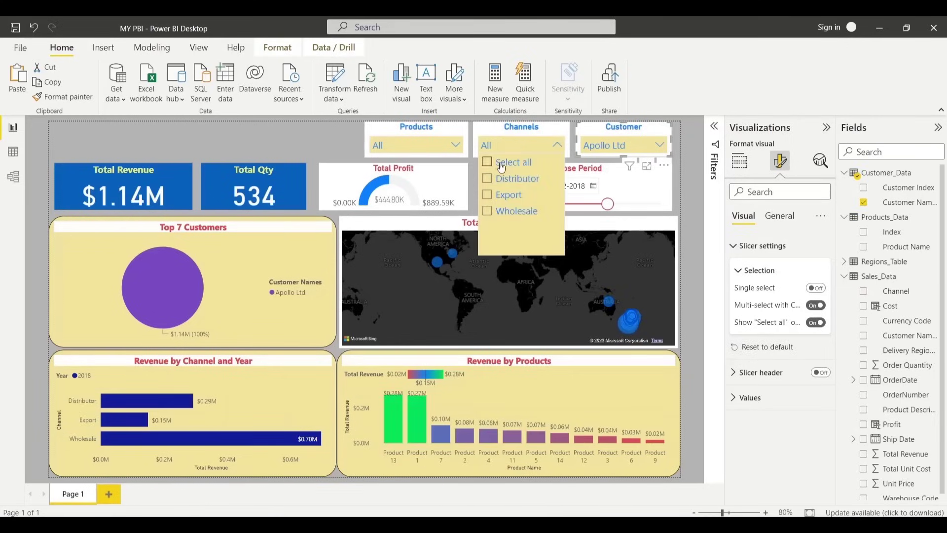
left_click(603, 147)
left_click(591, 164)
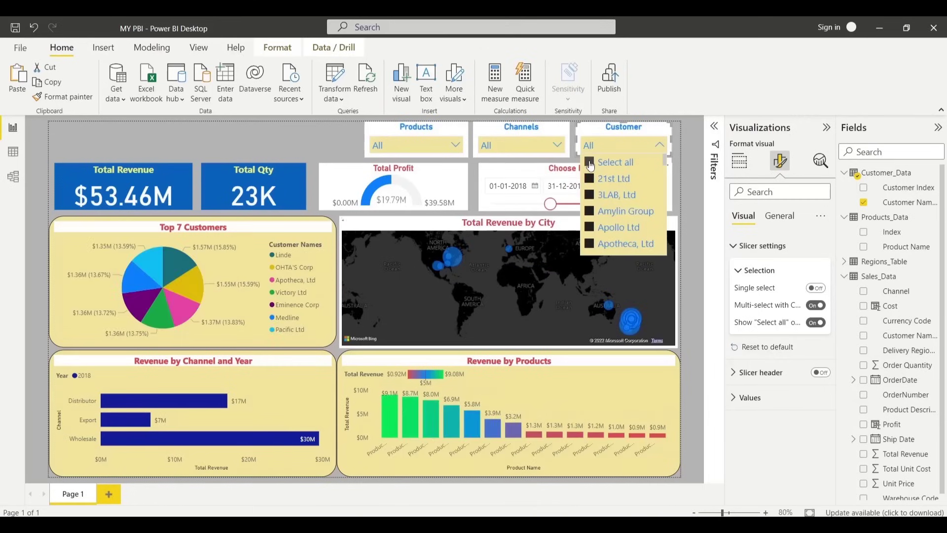
Reset the Choose Period range to 01-01-2017 through 12-12-2019
left_click_drag(553, 208, 549, 209)
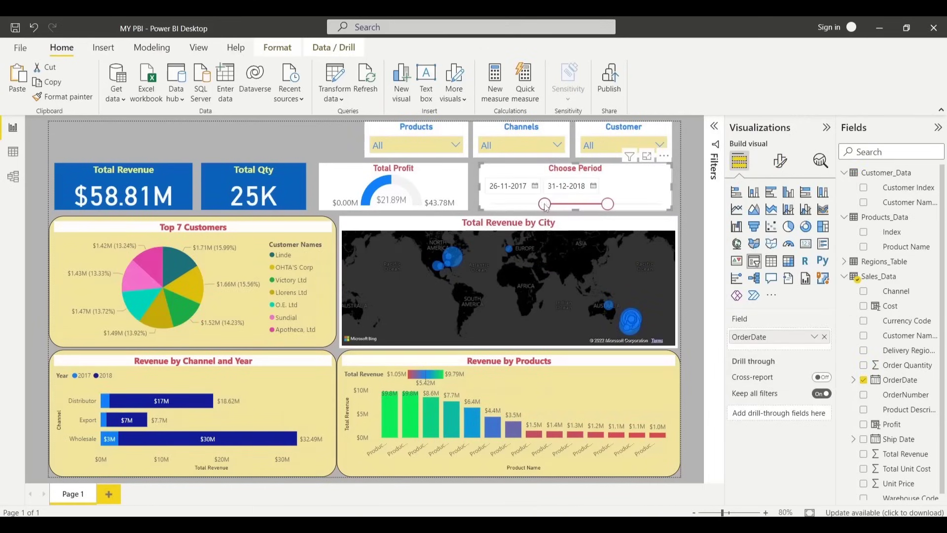
left_click_drag(546, 207, 490, 205)
left_click_drag(607, 204, 675, 211)
left_click(309, 141)
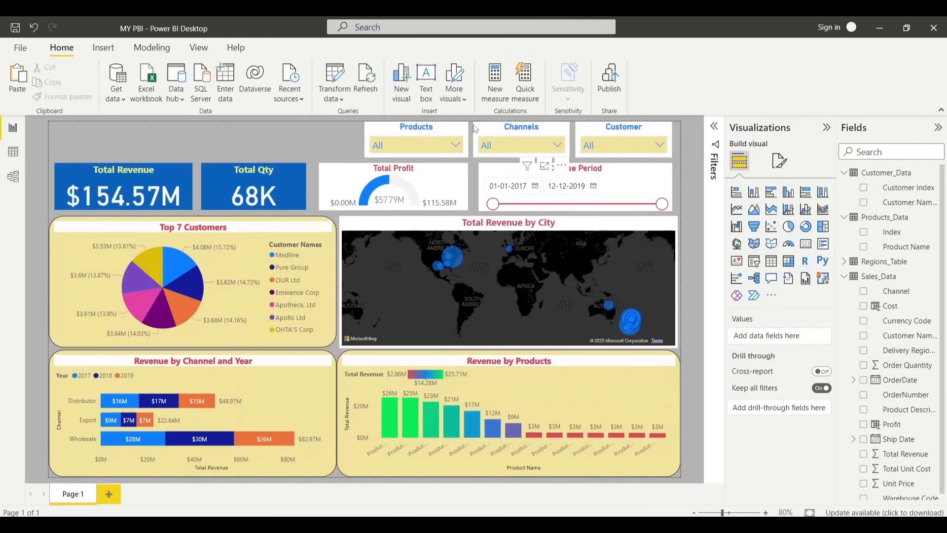
left_click(417, 134)
left_click(580, 139)
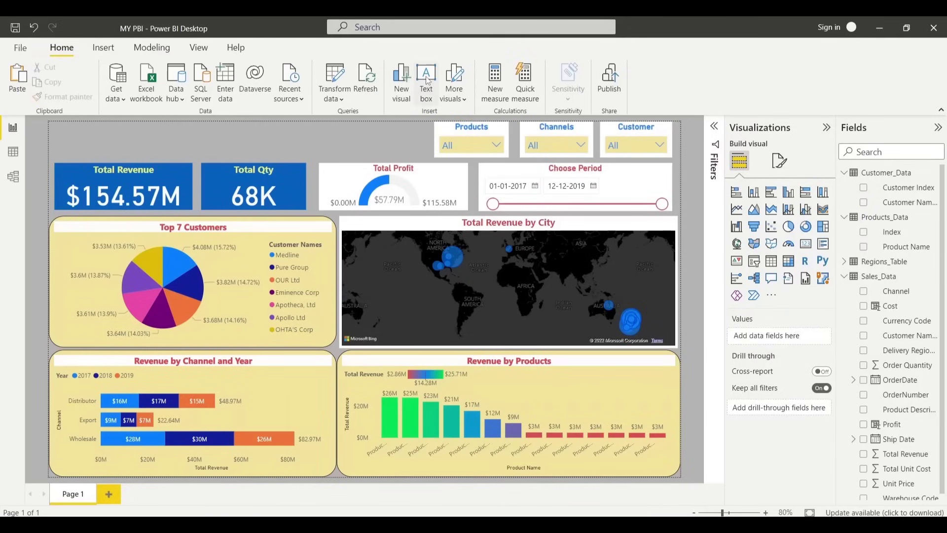
Add a 'Performance Dashboard' text box sized to its title and placed at the page top
left_click(427, 81)
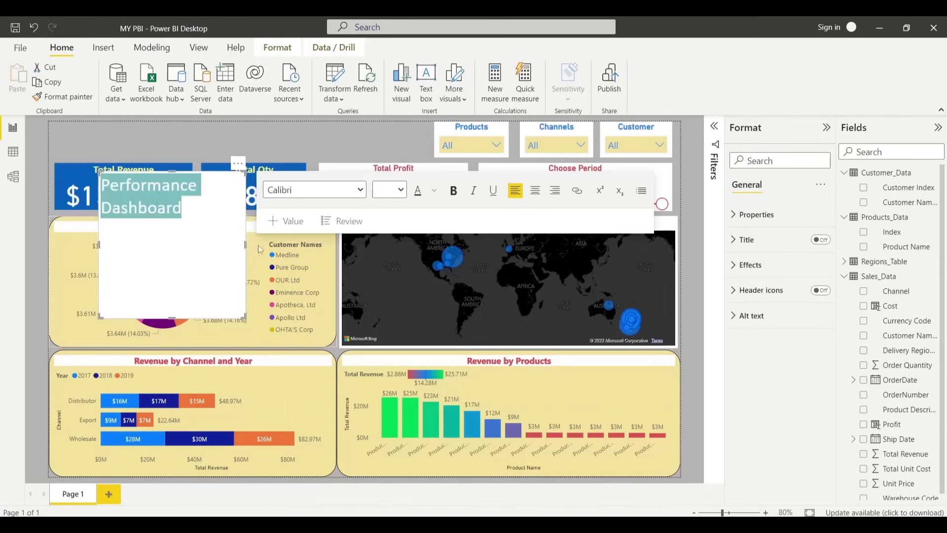
left_click_drag(245, 244, 323, 241)
left_click_drag(212, 319, 212, 198)
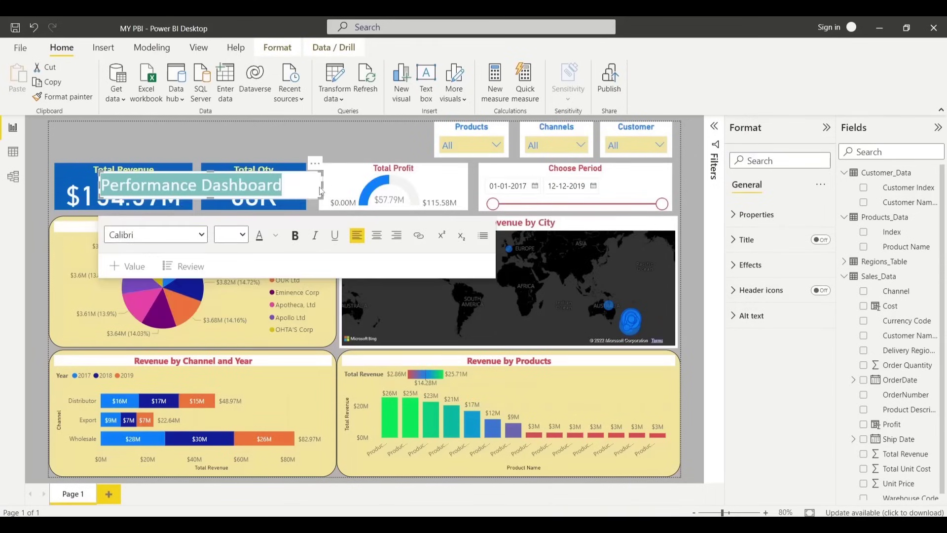
left_click_drag(323, 186, 292, 186)
left_click(289, 170)
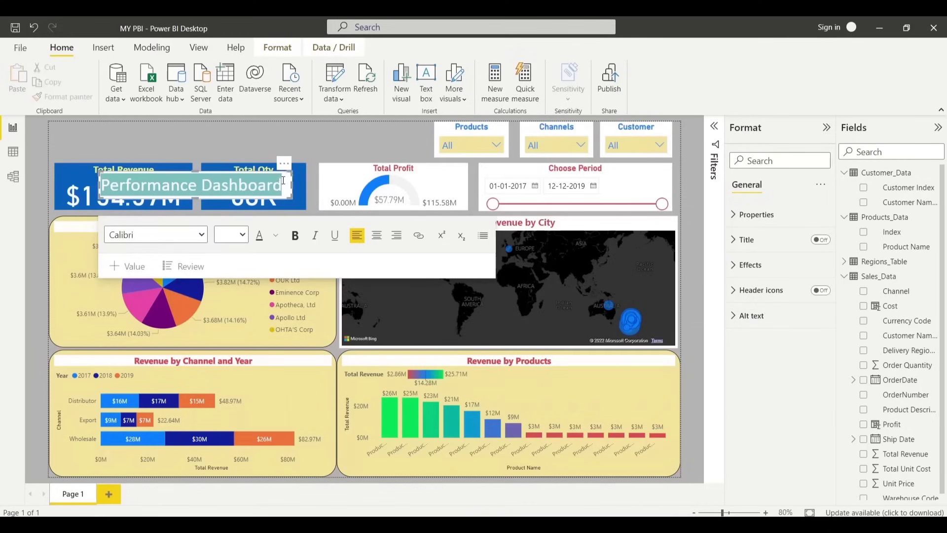
left_click_drag(286, 170, 378, 118)
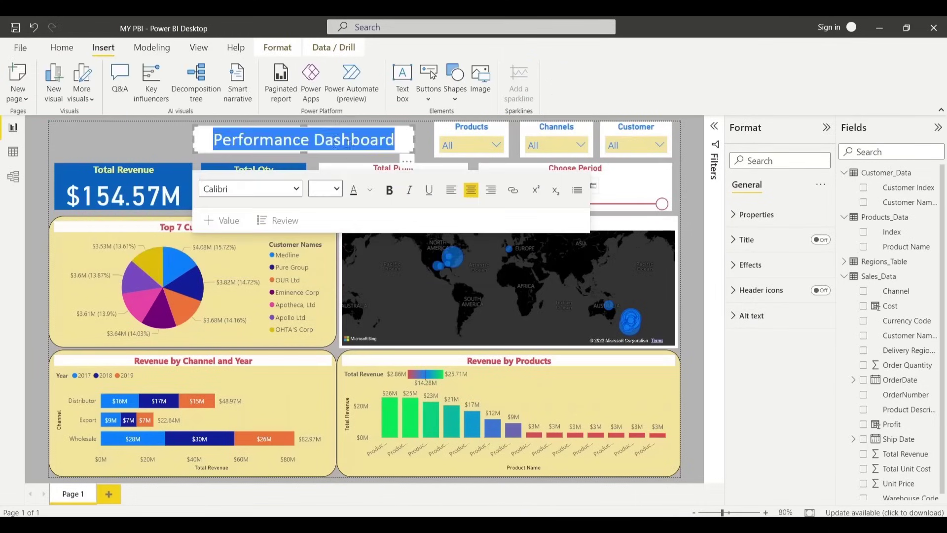
Colour the Performance Dashboard title text red
left_click(370, 190)
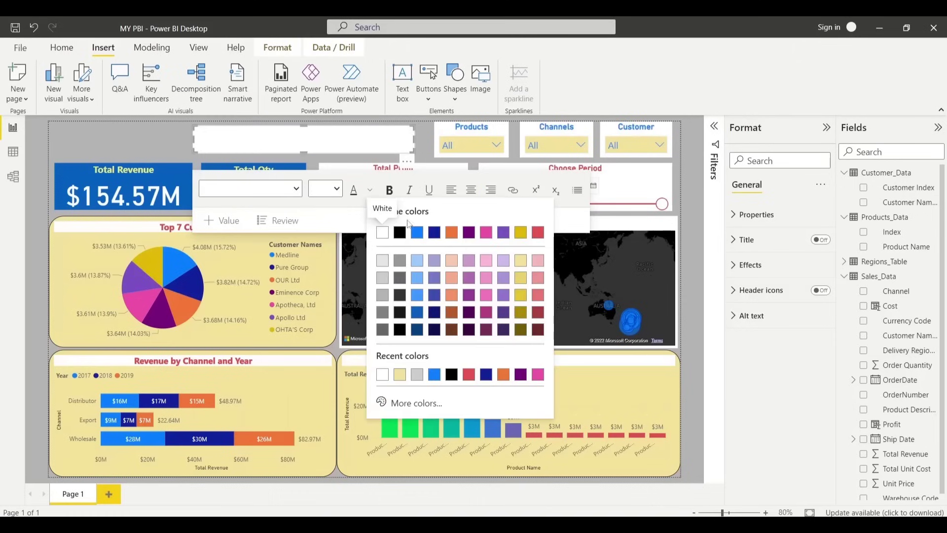
left_click(539, 233)
left_click(131, 137)
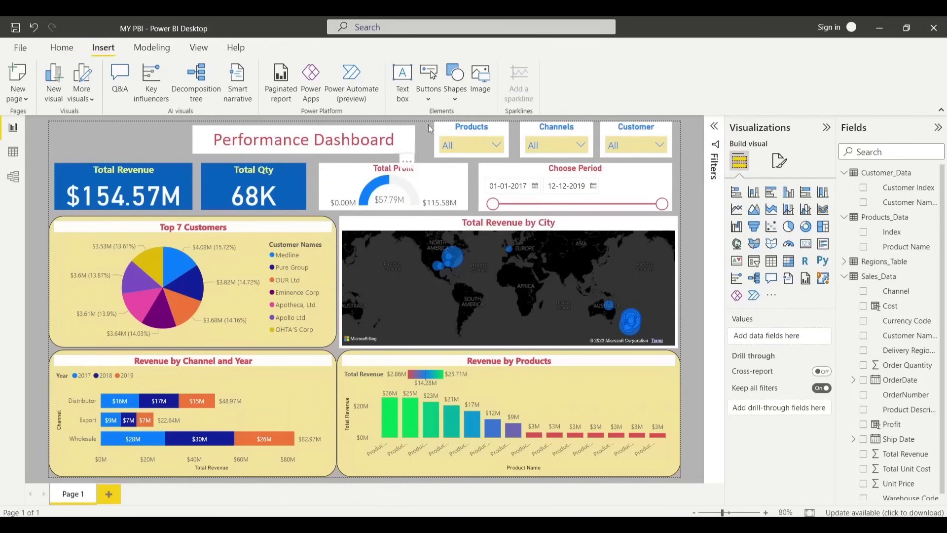
Insert the Rows & Columns logo image 00Normal1@2x and place it top-left
left_click(482, 98)
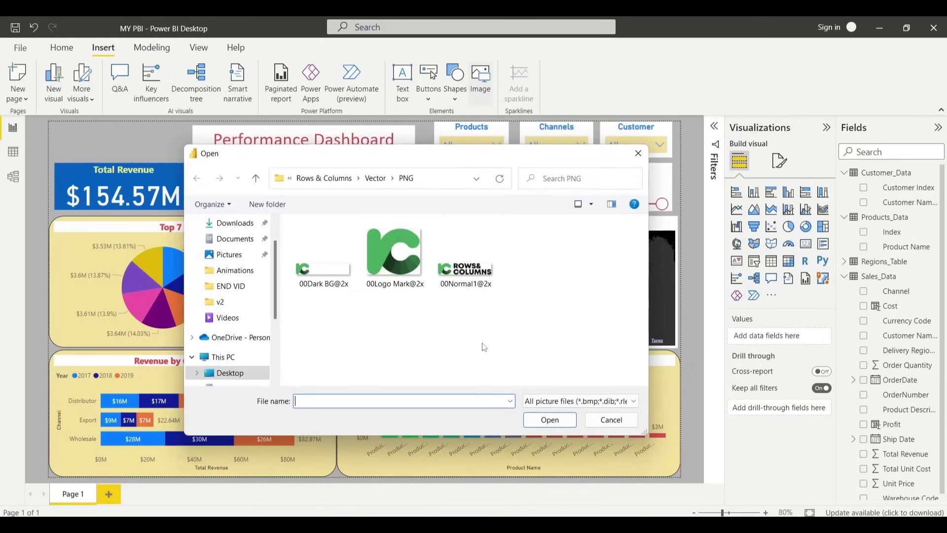
double_click(465, 270)
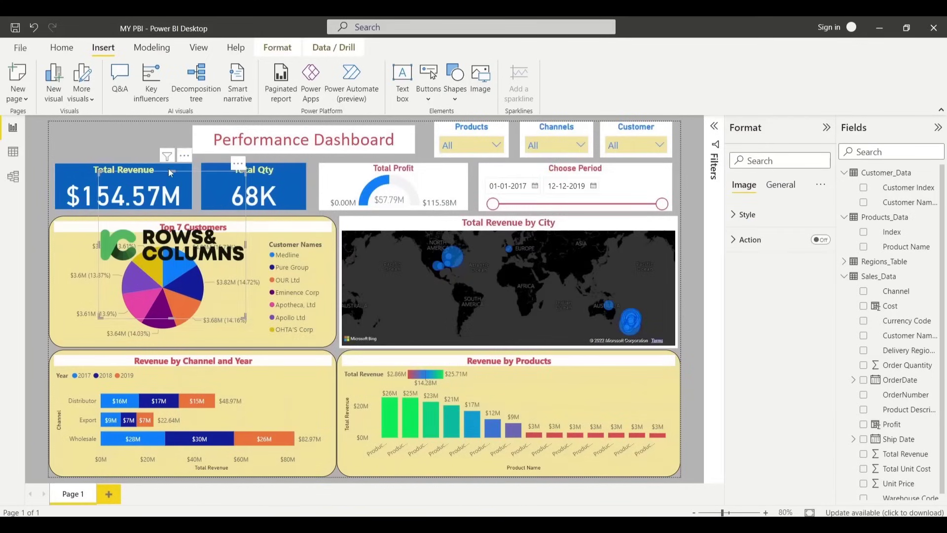
left_click_drag(170, 171, 161, 115)
left_click(38, 171)
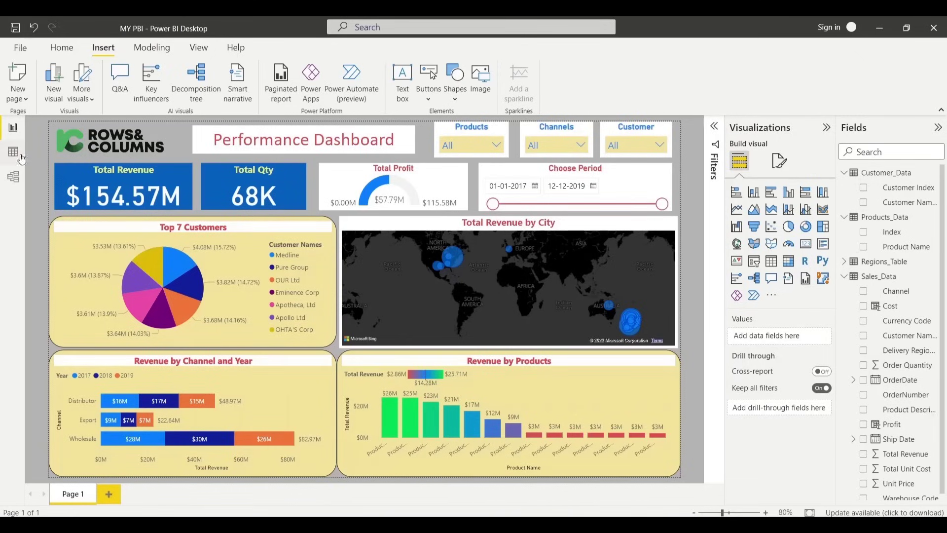
left_click(62, 48)
left_click(202, 49)
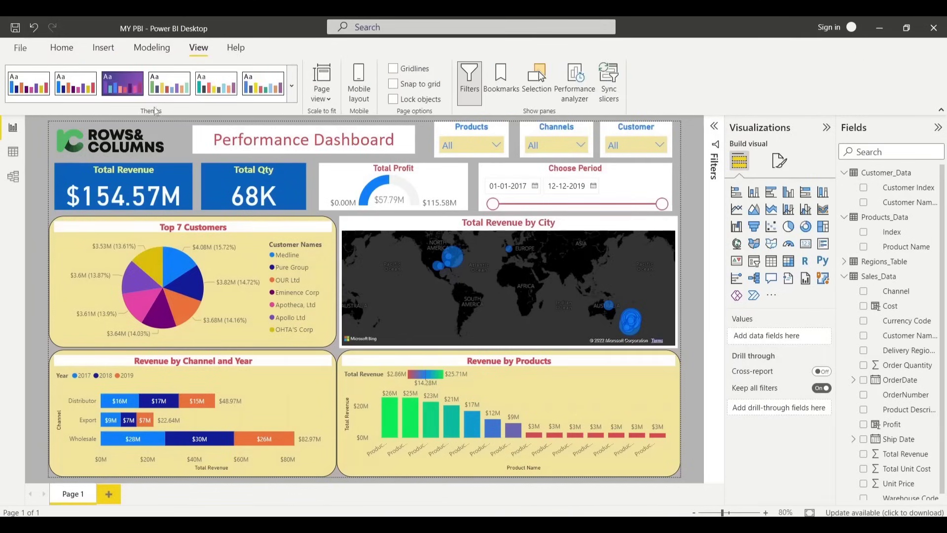
Open the online Theme gallery from the View tab's Themes list
left_click(293, 99)
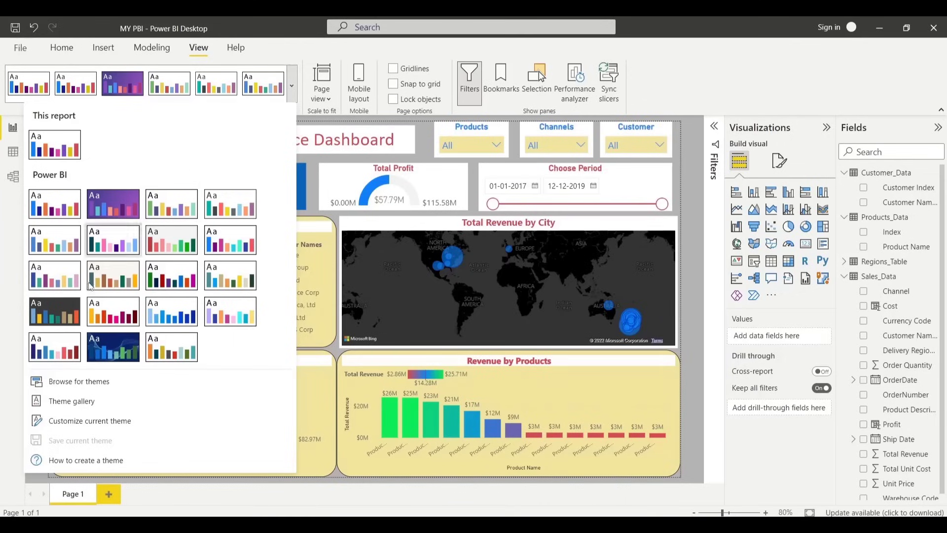
left_click(88, 406)
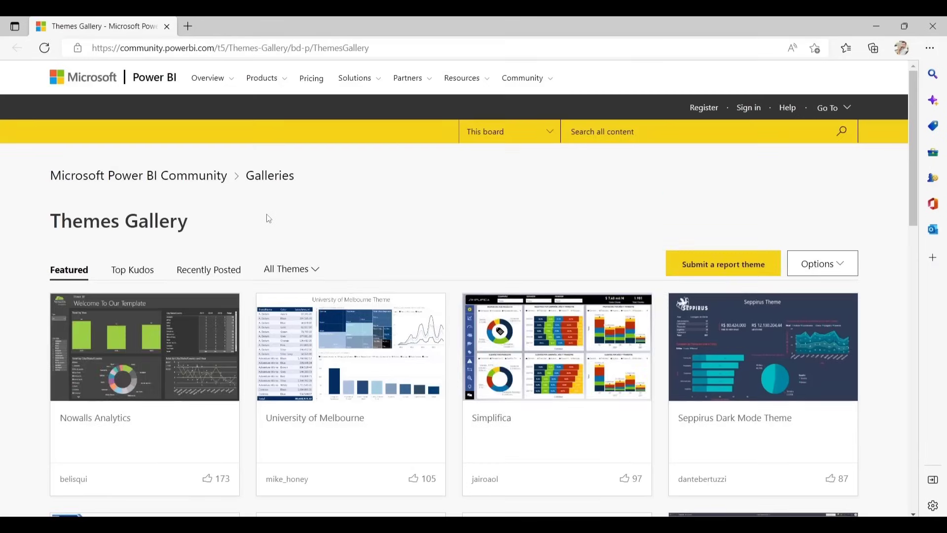
Scroll down the Themes Gallery to browse more featured report themes
scroll(499, 247, "down", 6)
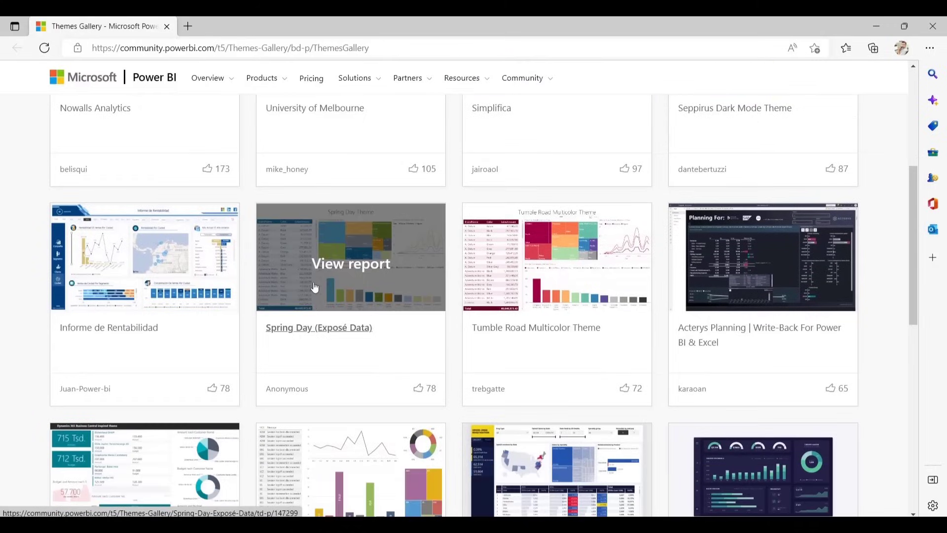
scroll(496, 285, "down", 4)
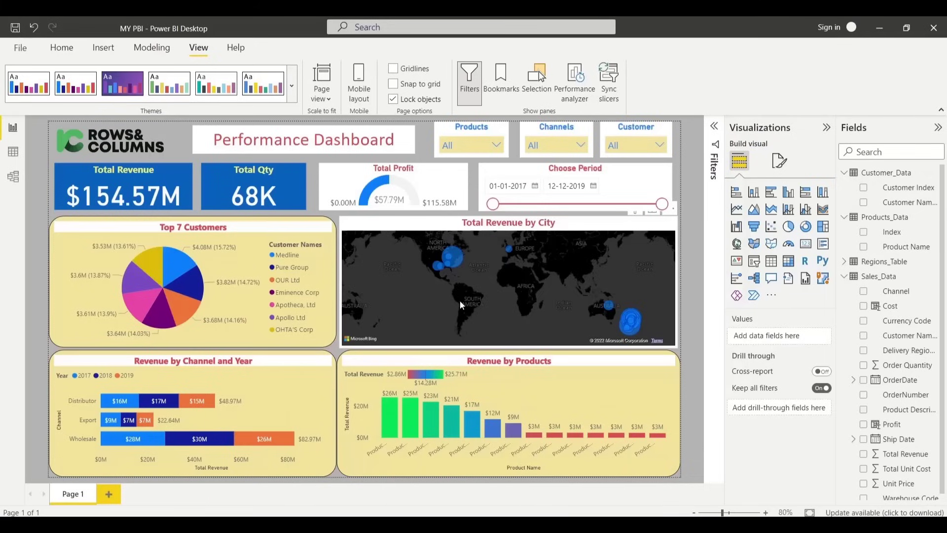
left_click(20, 48)
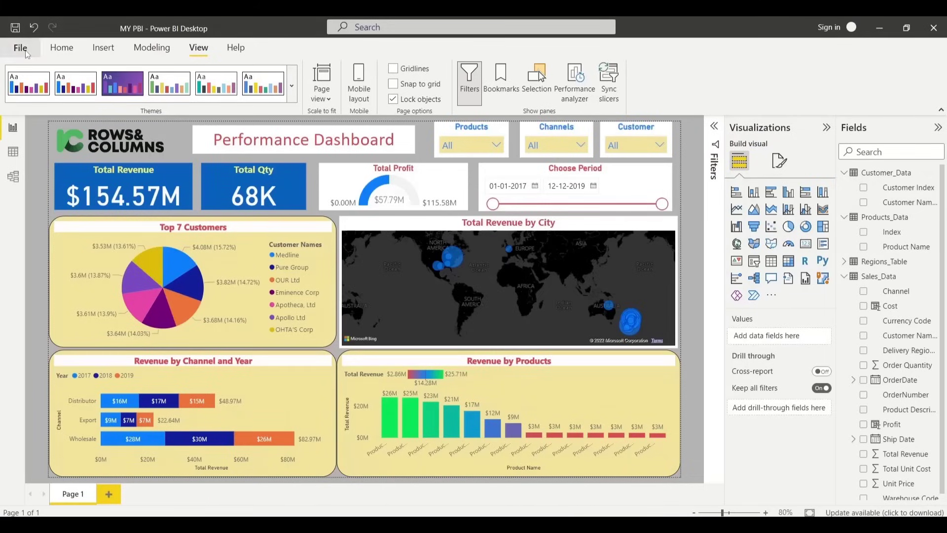
left_click(41, 197)
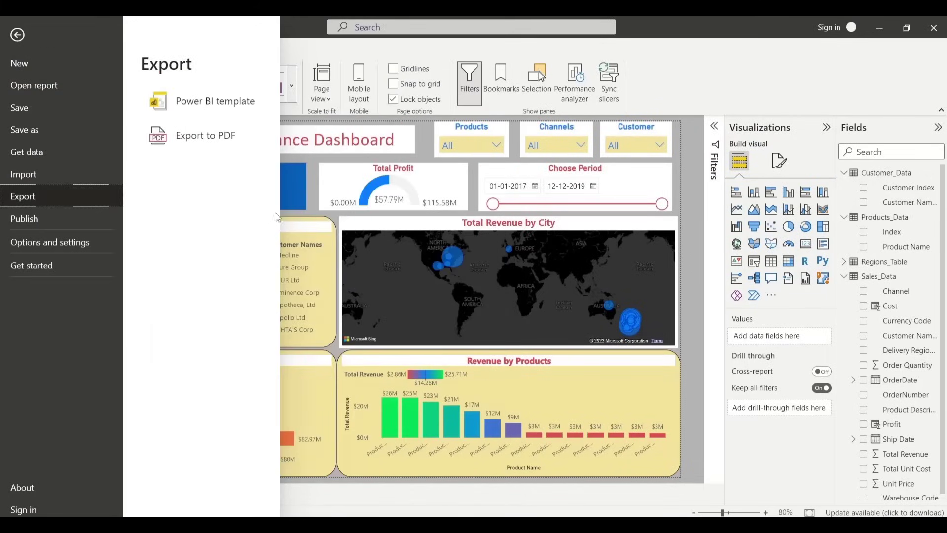
left_click(17, 34)
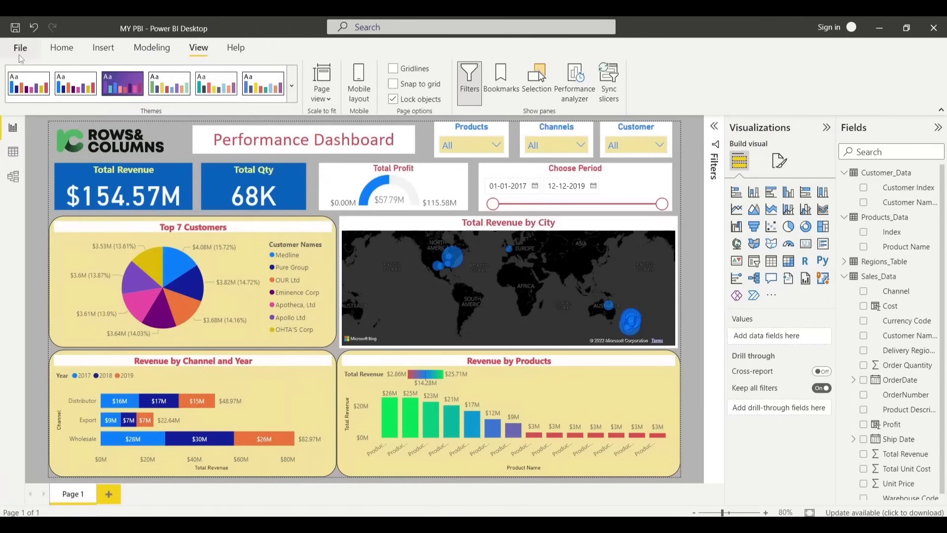
left_click(66, 53)
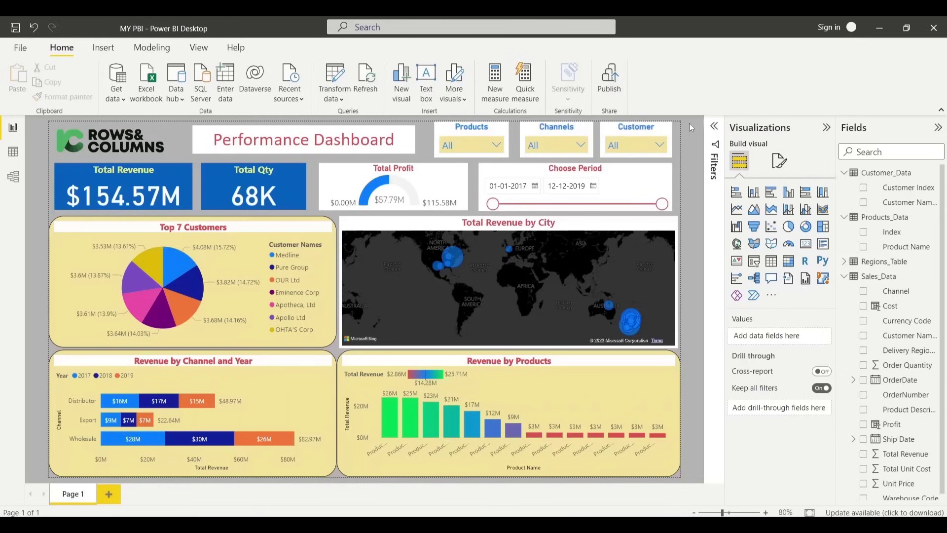
Collapse the Visualizations and Fields panes, use the simplified ribbon, and set zoom to 90%
left_click(827, 128)
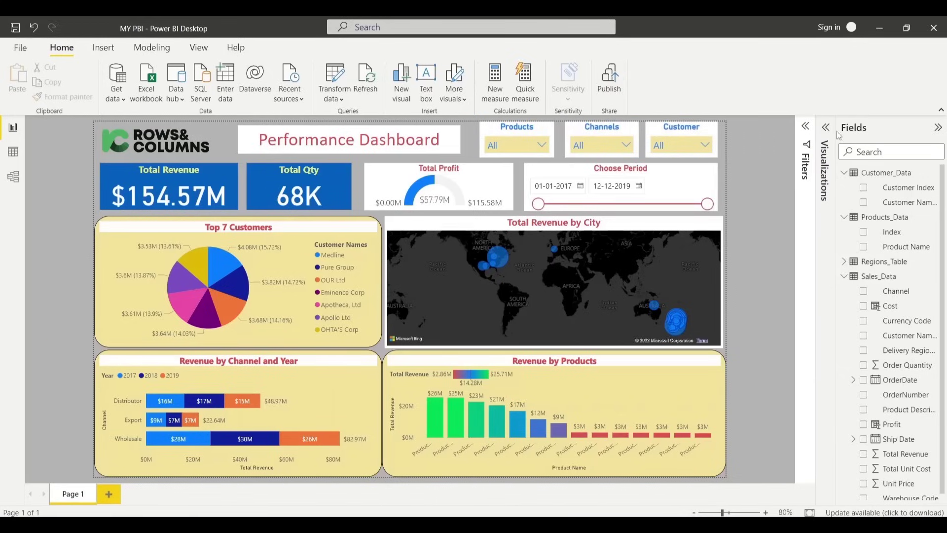
left_click(939, 130)
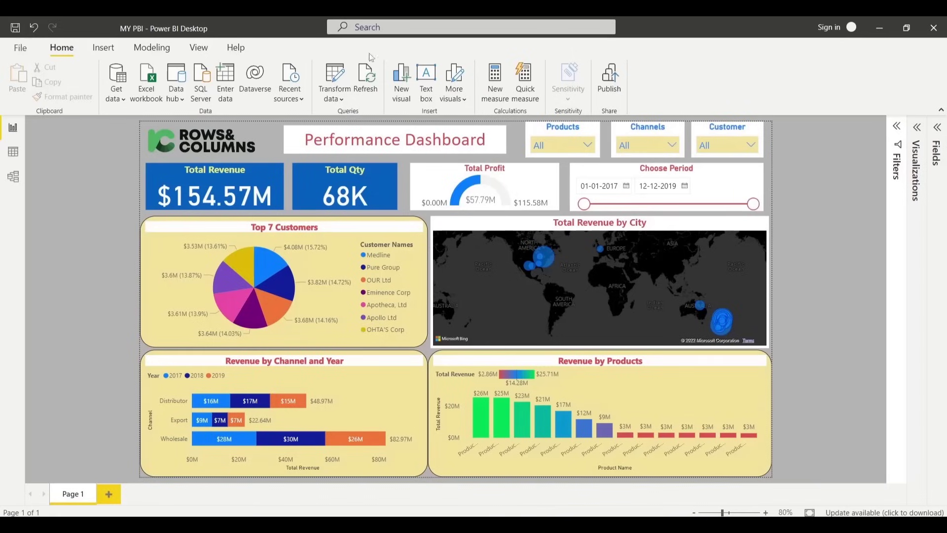
left_click(940, 110)
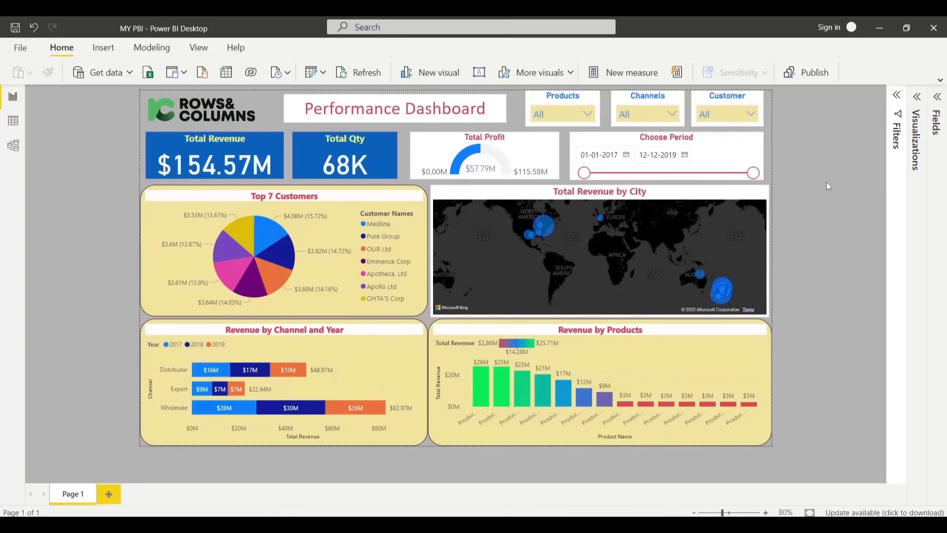
left_click(767, 513)
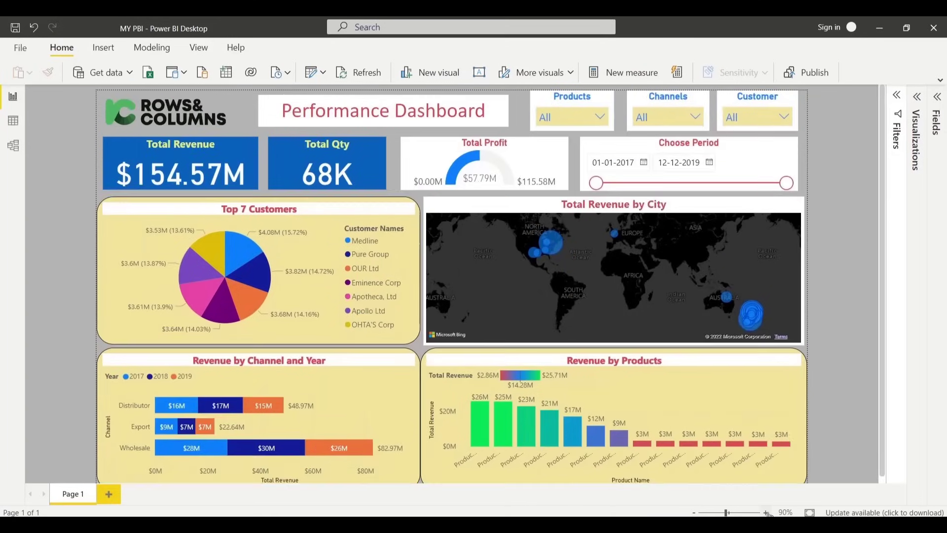